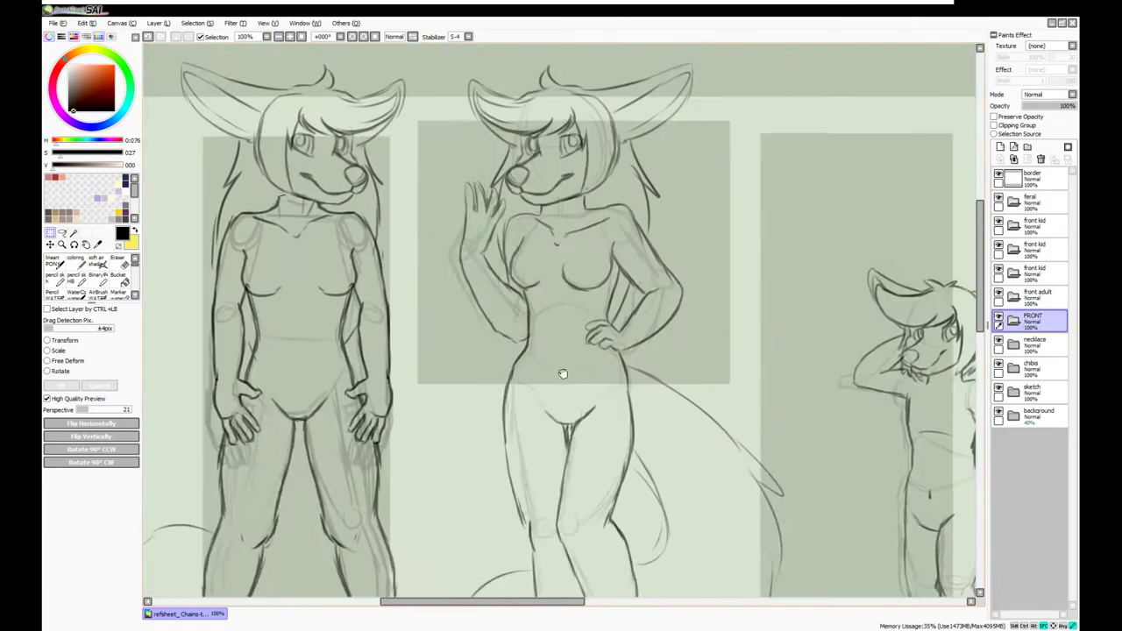
# On a new lineart layer, ink the head's left outline and a bangs stroke, then fade the sketch to 39% opacity
pyautogui.scroll(5, 345, 168)
pyautogui.hotkey('ctrl', 'shift', 'n')
pyautogui.moveTo(464, 235)
pyautogui.mouseDown()
pyautogui.moveTo(438, 238)
pyautogui.moveTo(419, 438)
pyautogui.moveTo(432, 448)
pyautogui.mouseUp()
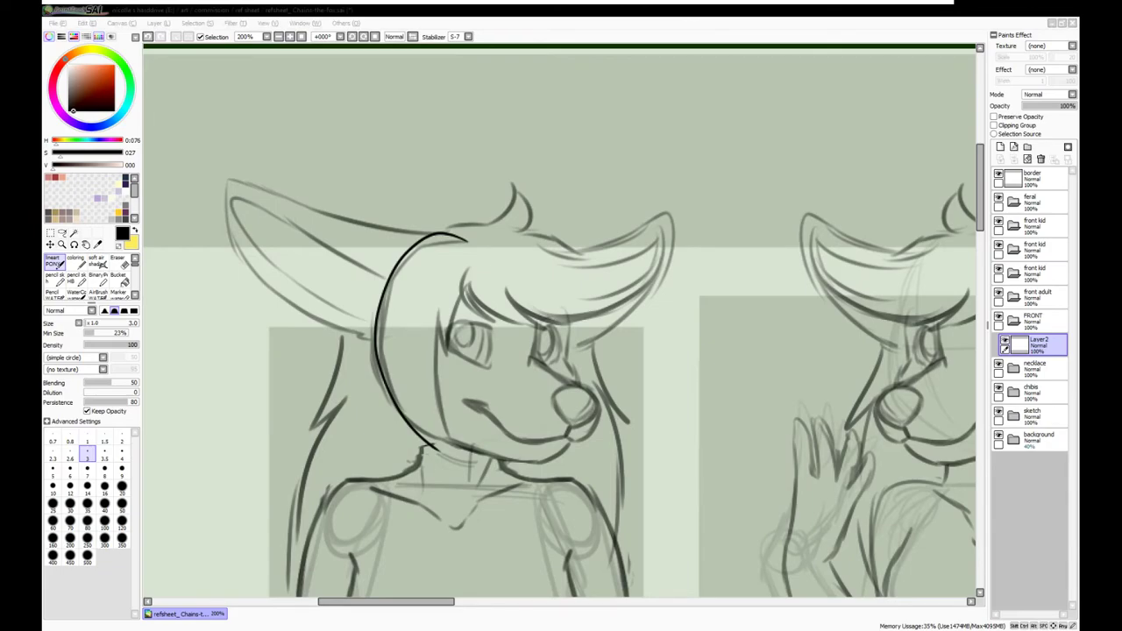
pyautogui.moveTo(469, 265)
pyautogui.mouseDown()
pyautogui.moveTo(493, 328)
pyautogui.moveTo(473, 291)
pyautogui.moveTo(551, 330)
pyautogui.mouseUp()
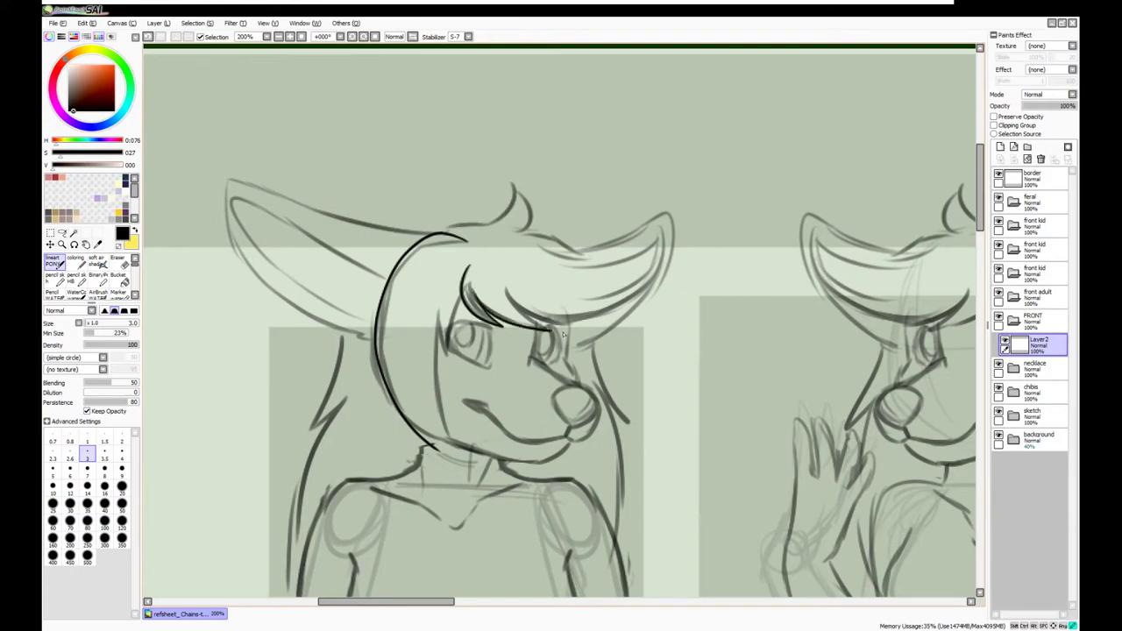
pyautogui.click(1034, 415)
pyautogui.moveTo(1067, 106); pyautogui.dragTo(1043, 105)
# Back on Layer2, ink the hooked hair strand and a V-shaped strand under the bangs
pyautogui.click(1007, 343)
pyautogui.moveTo(515, 304)
pyautogui.mouseDown()
pyautogui.moveTo(620, 300)
pyautogui.moveTo(664, 224)
pyautogui.moveTo(548, 247)
pyautogui.mouseUp()
pyautogui.hotkey('ctrl', 'z')
pyautogui.hotkey('ctrl', 'z')
pyautogui.moveTo(516, 303)
pyautogui.mouseDown()
pyautogui.moveTo(656, 214)
pyautogui.moveTo(551, 249)
pyautogui.mouseUp()
pyautogui.moveTo(468, 277)
pyautogui.mouseDown()
pyautogui.moveTo(450, 333)
pyautogui.moveTo(438, 307)
pyautogui.mouseUp()
pyautogui.moveTo(437, 303)
pyautogui.mouseDown()
pyautogui.moveTo(448, 443)
pyautogui.moveTo(421, 420)
pyautogui.moveTo(427, 460)
pyautogui.mouseUp()
pyautogui.hotkey('ctrl', 'z')
pyautogui.moveTo(438, 309)
pyautogui.mouseDown()
pyautogui.moveTo(456, 461)
pyautogui.moveTo(437, 311)
pyautogui.mouseUp()
pyautogui.hotkey('ctrl', 'z')
# On another new layer, ink the hair tuft on top of the head and shift it slightly left
pyautogui.hotkey('ctrl', 'shift', 'n')
pyautogui.moveTo(433, 233); pyautogui.dragTo(556, 214)
pyautogui.hotkey('ctrl', 't')
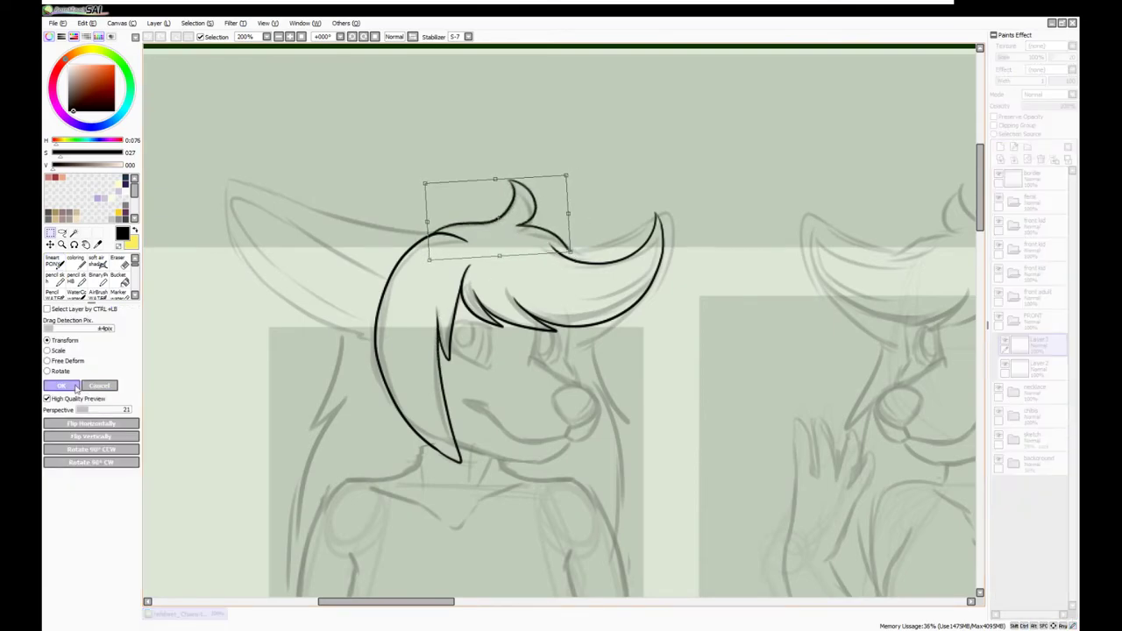
pyautogui.press('Return')
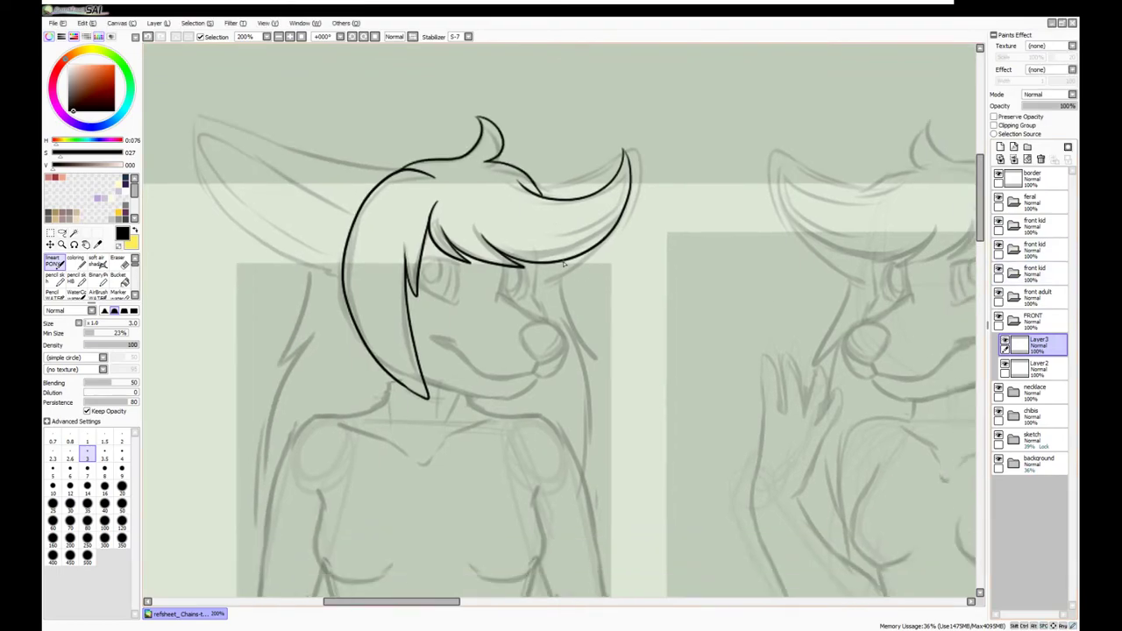
# Ink the hair top and long strands down the left and right sides past the jaw
pyautogui.moveTo(561, 261)
pyautogui.mouseDown()
pyautogui.moveTo(605, 375)
pyautogui.moveTo(585, 498)
pyautogui.mouseUp()
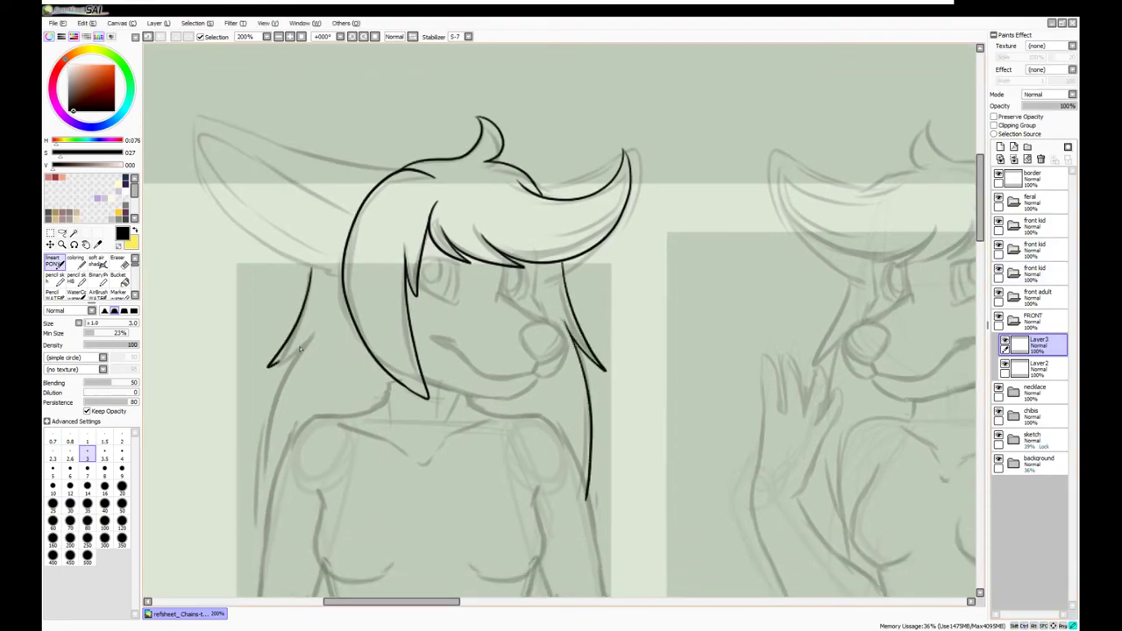
pyautogui.hotkey('ctrl', 'z')
pyautogui.hotkey('ctrl', 'z')
pyautogui.hotkey('ctrl', 'z')
pyautogui.moveTo(394, 167)
pyautogui.mouseDown()
pyautogui.moveTo(468, 160)
pyautogui.moveTo(489, 138)
pyautogui.moveTo(514, 142)
pyautogui.moveTo(546, 199)
pyautogui.mouseUp()
pyautogui.moveTo(560, 262); pyautogui.dragTo(600, 363)
pyautogui.moveTo(328, 272); pyautogui.dragTo(274, 359)
pyautogui.moveTo(326, 326); pyautogui.dragTo(269, 552)
pyautogui.moveTo(579, 344); pyautogui.dragTo(592, 508)
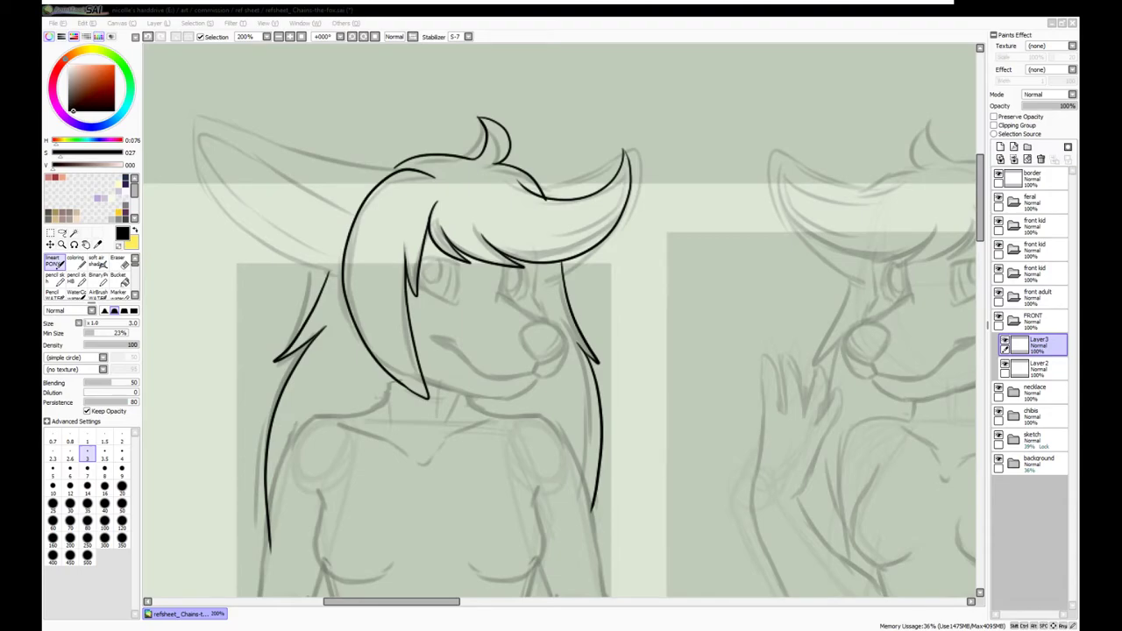
pyautogui.scroll(-6, 296, 70)
pyautogui.moveTo(438, 601); pyautogui.dragTo(500, 601)
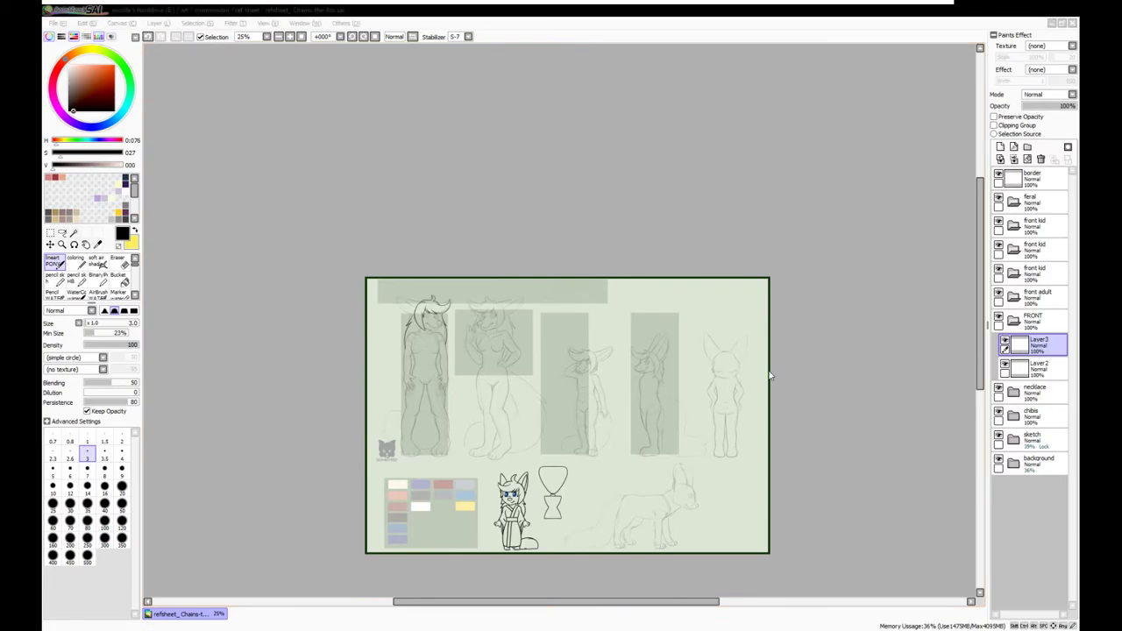
# Copy the pacifier from the Whisky sheet into the fox sheet's top right, in folder 'paci'
pyautogui.moveTo(770, 378); pyautogui.dragTo(547, 252)
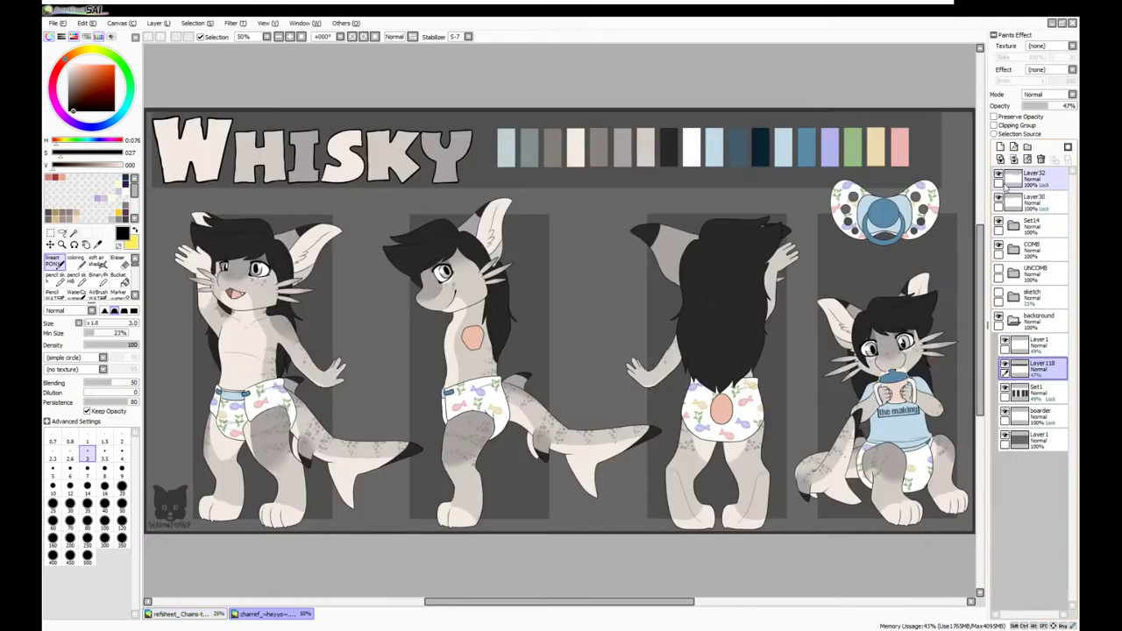
pyautogui.click(1071, 23)
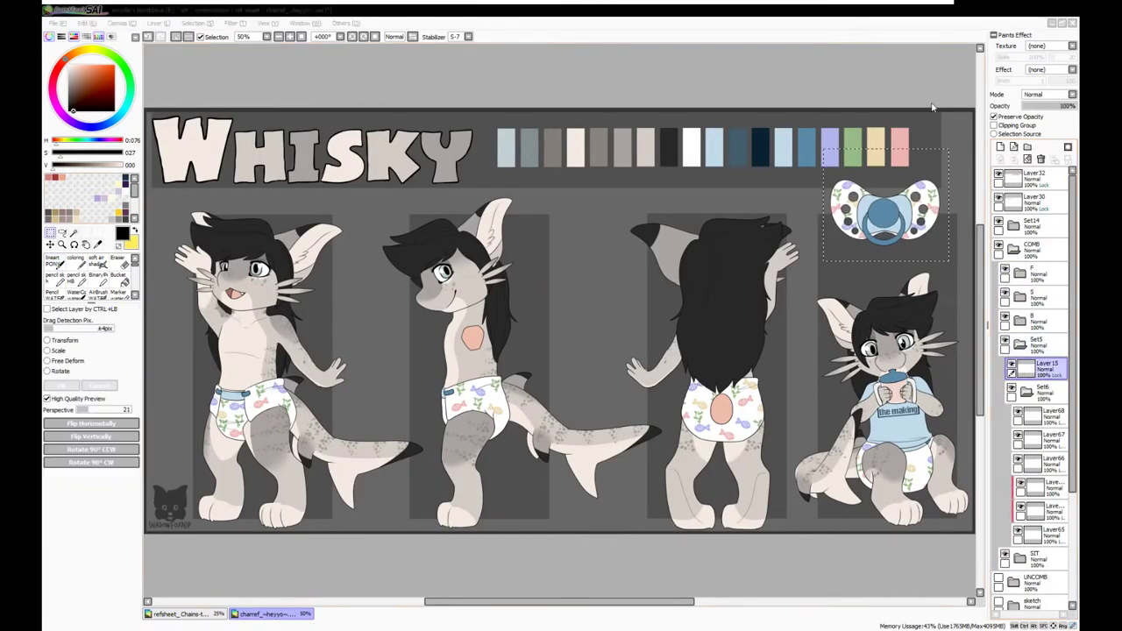
pyautogui.keyDown('ctrl'); pyautogui.click(741, 333); pyautogui.keyUp('ctrl')
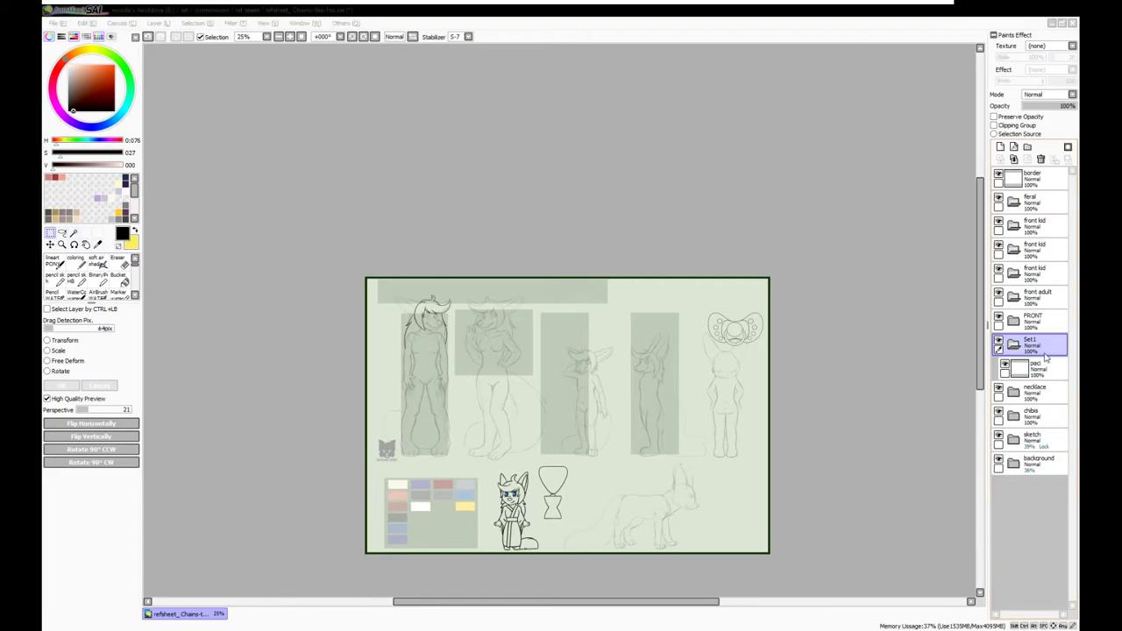
pyautogui.press('Return')
pyautogui.moveTo(743, 336); pyautogui.dragTo(734, 320)
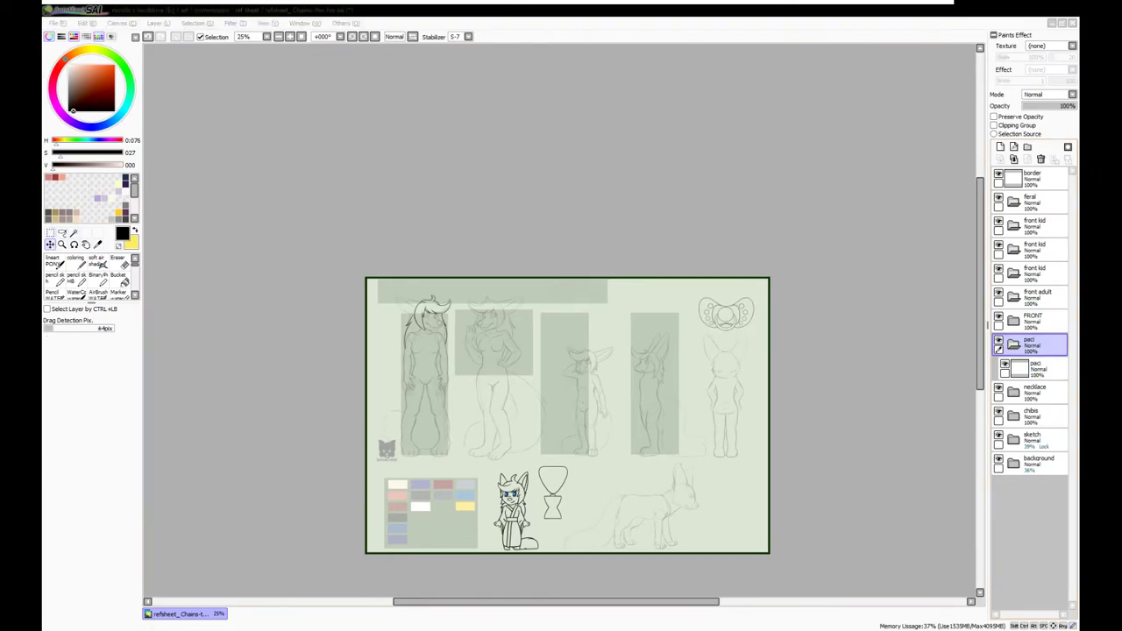
pyautogui.hotkey('ctrl', 'z')
pyautogui.hotkey('ctrl', 'z')
pyautogui.hotkey('ctrl', 'z')
pyautogui.hotkey('ctrl', 'z')
pyautogui.hotkey('ctrl', 'z')
pyautogui.hotkey('ctrl', 'z')
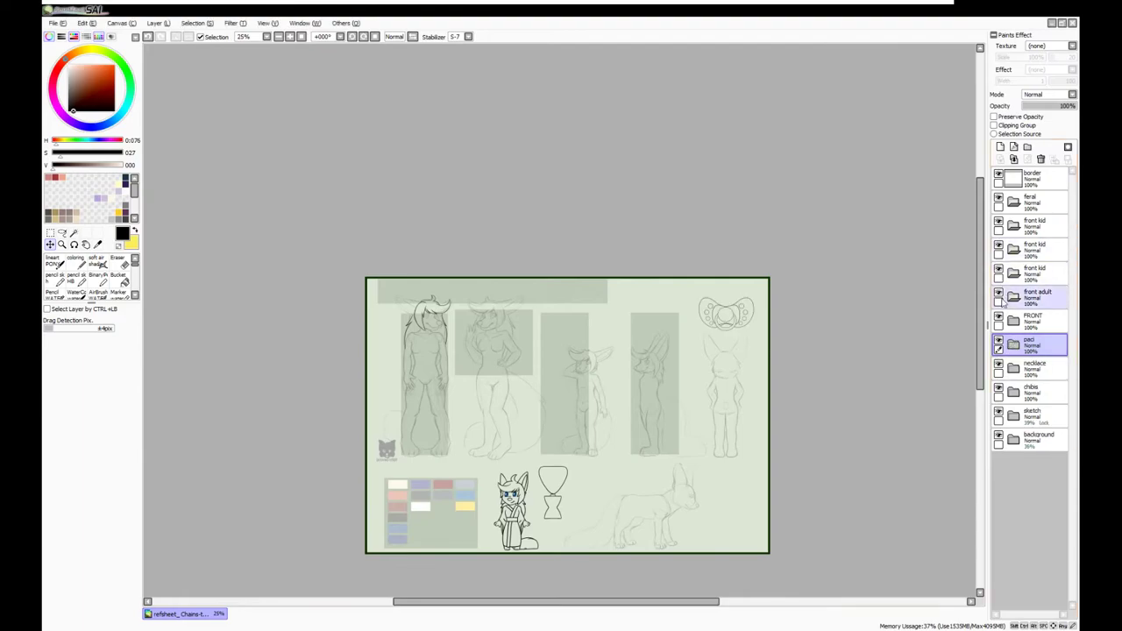
# On a new layer, ink the outlines of the left and right ears
pyautogui.scroll(6, 427, 312)
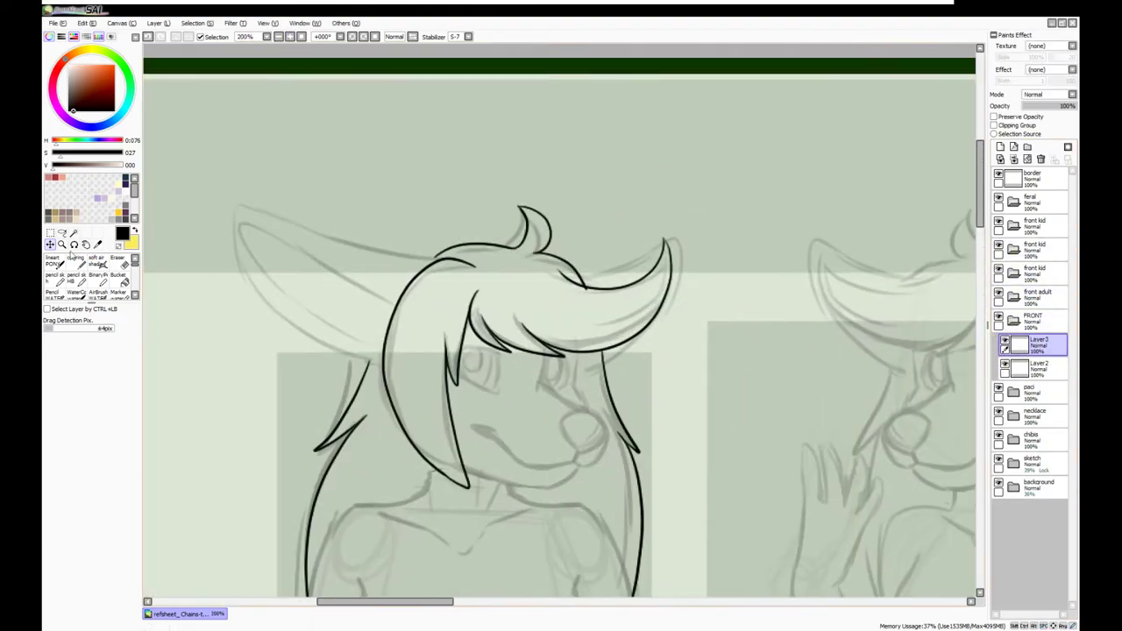
pyautogui.hotkey('ctrl', 't')
pyautogui.click(99, 386)
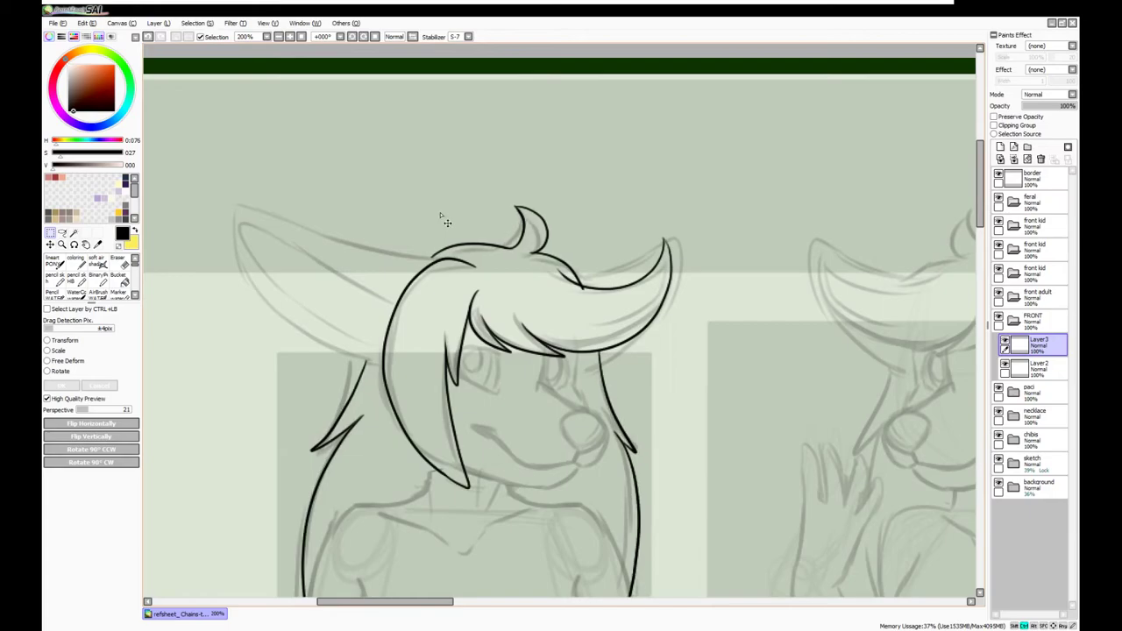
pyautogui.hotkey('ctrl', 'shift', 'n')
pyautogui.press('n')
pyautogui.moveTo(431, 259)
pyautogui.mouseDown()
pyautogui.moveTo(253, 208)
pyautogui.moveTo(355, 356)
pyautogui.mouseUp()
pyautogui.moveTo(571, 277)
pyautogui.mouseDown()
pyautogui.moveTo(692, 237)
pyautogui.moveTo(635, 355)
pyautogui.mouseUp()
pyautogui.hotkey('ctrl', 'z')
pyautogui.moveTo(587, 256)
pyautogui.mouseDown()
pyautogui.moveTo(614, 352)
pyautogui.moveTo(601, 314)
pyautogui.mouseUp()
# Zoomed in, ink the nose, long jaw line, muzzle line, mouth and a short eye stroke
pyautogui.click(291, 38)
pyautogui.moveTo(592, 352)
pyautogui.mouseDown()
pyautogui.moveTo(652, 338)
pyautogui.moveTo(606, 405)
pyautogui.moveTo(596, 351)
pyautogui.mouseUp()
pyautogui.moveTo(686, 386); pyautogui.dragTo(622, 461)
pyautogui.hotkey('ctrl', 'z')
pyautogui.hotkey('ctrl', 'z')
pyautogui.moveTo(684, 389)
pyautogui.mouseDown()
pyautogui.moveTo(570, 487)
pyautogui.moveTo(405, 480)
pyautogui.mouseUp()
pyautogui.moveTo(663, 342)
pyautogui.mouseDown()
pyautogui.moveTo(564, 280)
pyautogui.moveTo(555, 224)
pyautogui.mouseUp()
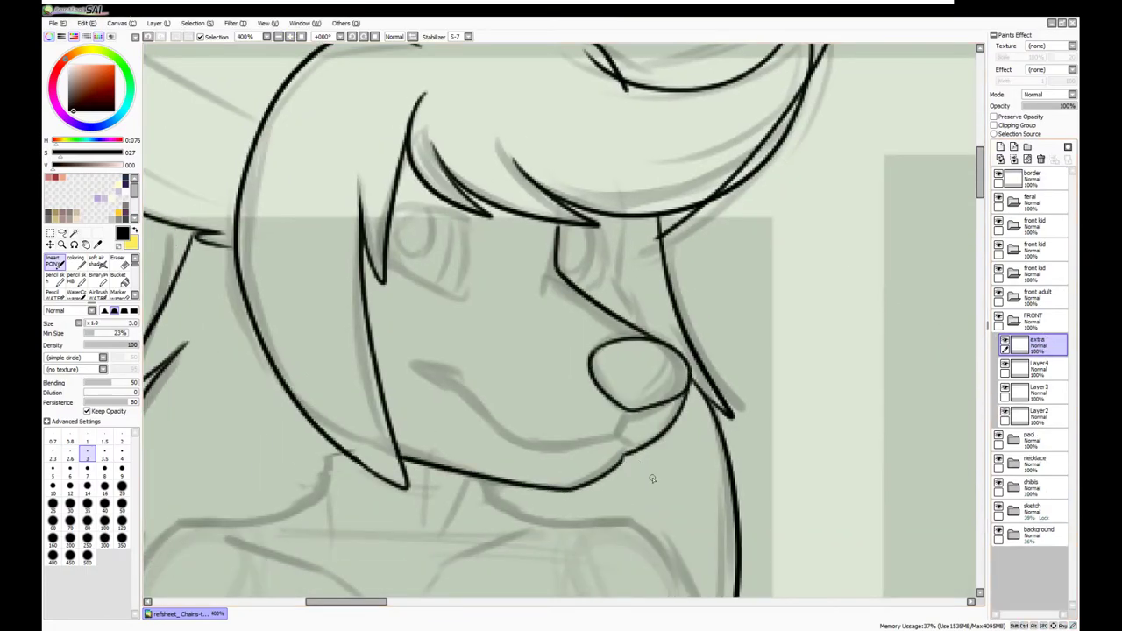
pyautogui.moveTo(617, 443)
pyautogui.mouseDown()
pyautogui.moveTo(491, 435)
pyautogui.moveTo(405, 372)
pyautogui.mouseUp()
pyautogui.moveTo(559, 266); pyautogui.dragTo(498, 277)
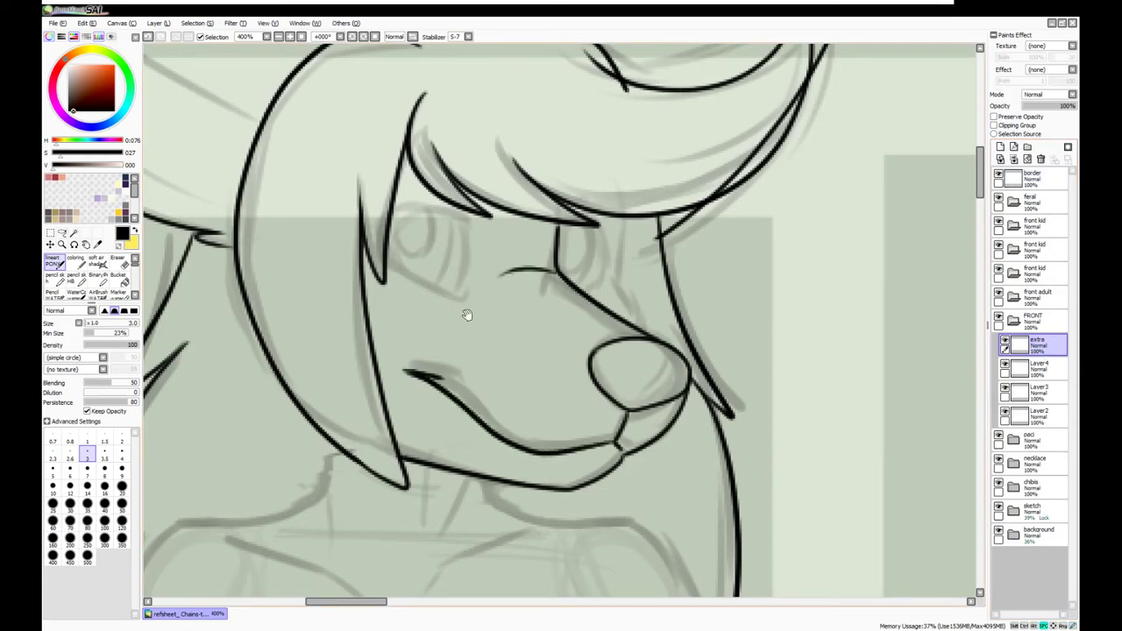
pyautogui.moveTo(471, 316); pyautogui.dragTo(564, 465)
pyautogui.click(285, 39)
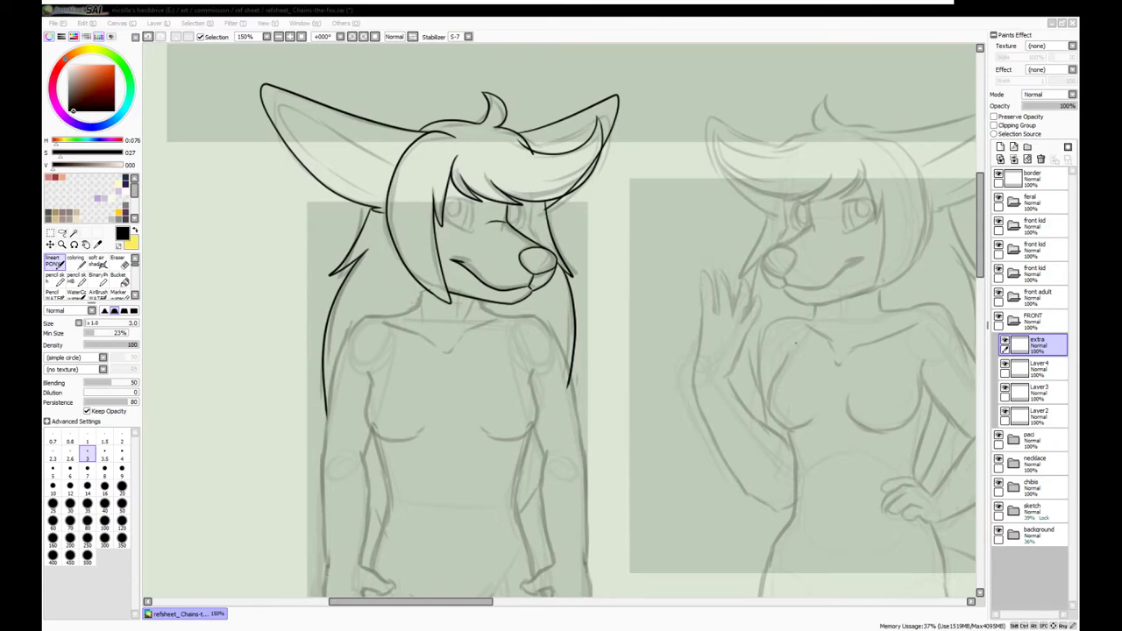
# Ink the inner-ear line on the left ear and merge Layer5 down into Layer4
pyautogui.click(1038, 367)
pyautogui.scroll(1, 417, 306)
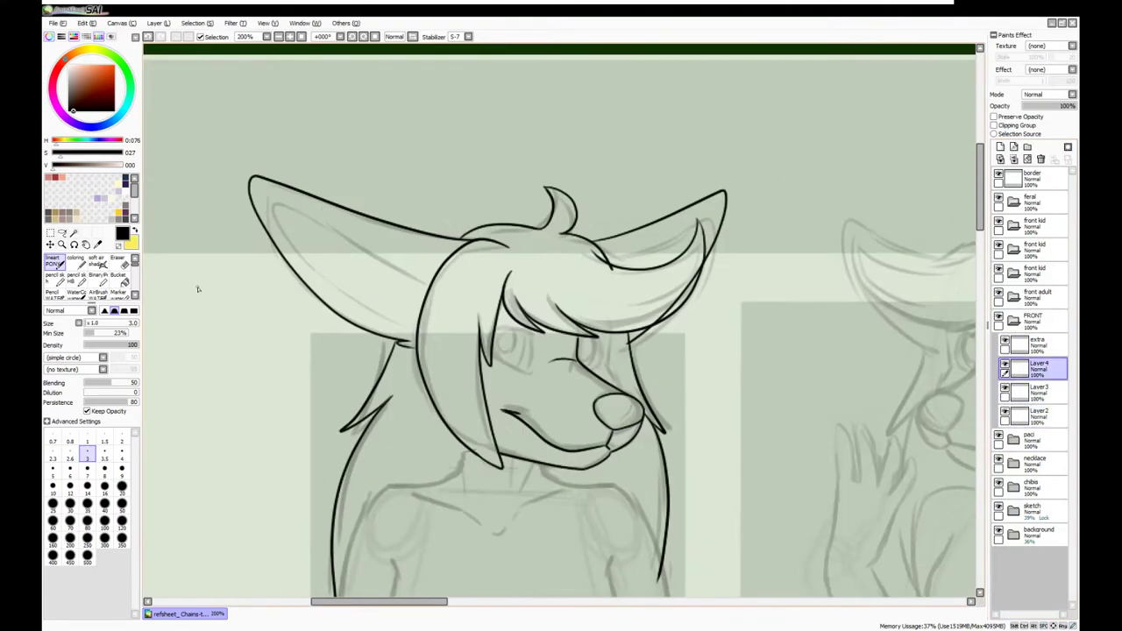
pyautogui.moveTo(428, 289)
pyautogui.mouseDown()
pyautogui.moveTo(287, 240)
pyautogui.moveTo(416, 331)
pyautogui.mouseUp()
pyautogui.hotkey('ctrl', 'z')
pyautogui.hotkey('ctrl', 'z')
pyautogui.click(1000, 146)
pyautogui.moveTo(263, 200)
pyautogui.mouseDown()
pyautogui.moveTo(275, 230)
pyautogui.moveTo(393, 322)
pyautogui.mouseUp()
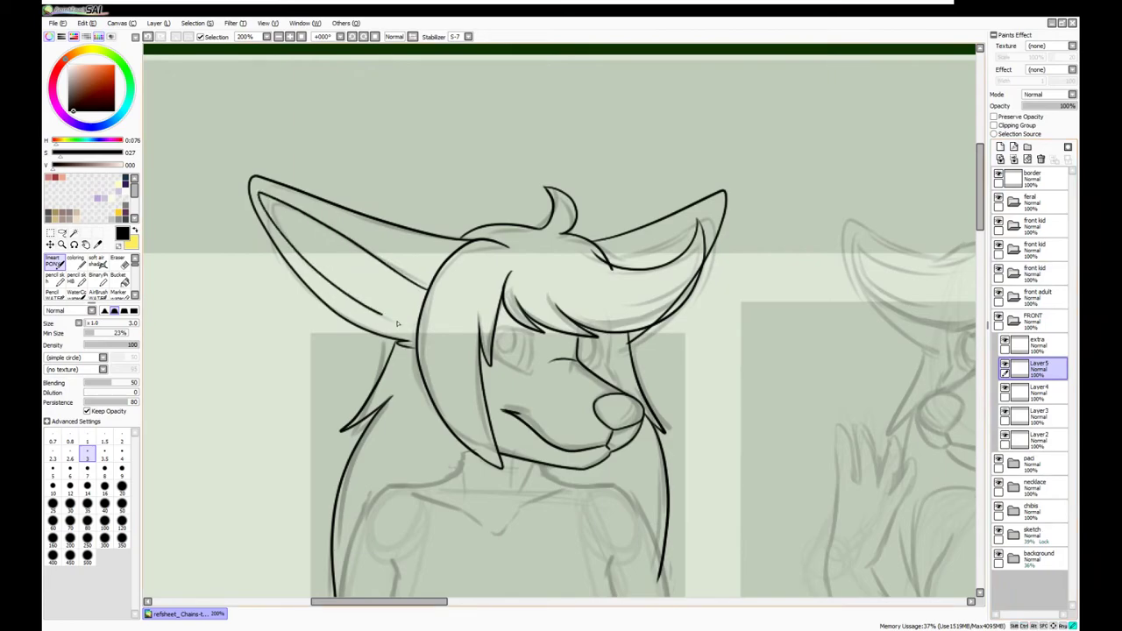
pyautogui.scroll(1, 355, 273)
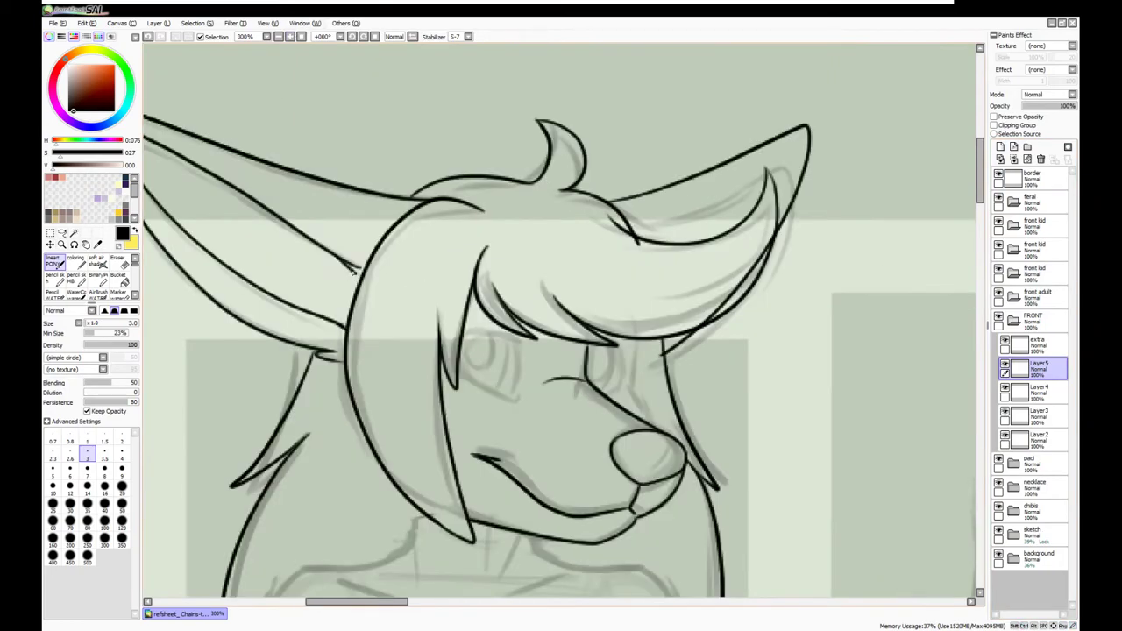
pyautogui.scroll(-2, 355, 273)
pyautogui.click(1013, 158)
# Ink the neck line, jaw line and eye outline
pyautogui.scroll(2, 561, 351)
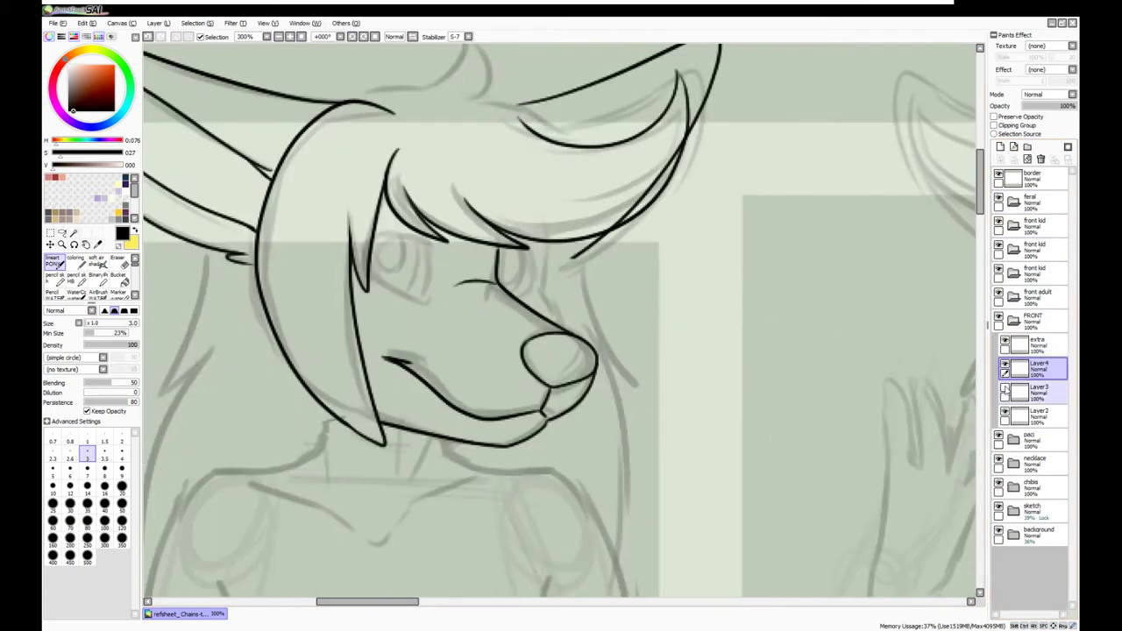
pyautogui.moveTo(574, 248); pyautogui.dragTo(632, 390)
pyautogui.moveTo(617, 386); pyautogui.dragTo(624, 596)
pyautogui.moveTo(555, 244); pyautogui.dragTo(566, 326)
# On a new layer, ink the left eye's upper lid, pupil and lower lid
pyautogui.click(1000, 146)
pyautogui.moveTo(436, 246); pyautogui.dragTo(371, 235)
pyautogui.moveTo(358, 234)
pyautogui.mouseDown()
pyautogui.moveTo(379, 291)
pyautogui.moveTo(428, 308)
pyautogui.mouseUp()
pyautogui.moveTo(429, 245); pyautogui.dragTo(408, 305)
# Copy the finished eye and place the copy on the right side of the face
pyautogui.press('m')
pyautogui.moveTo(328, 210); pyautogui.dragTo(463, 333)
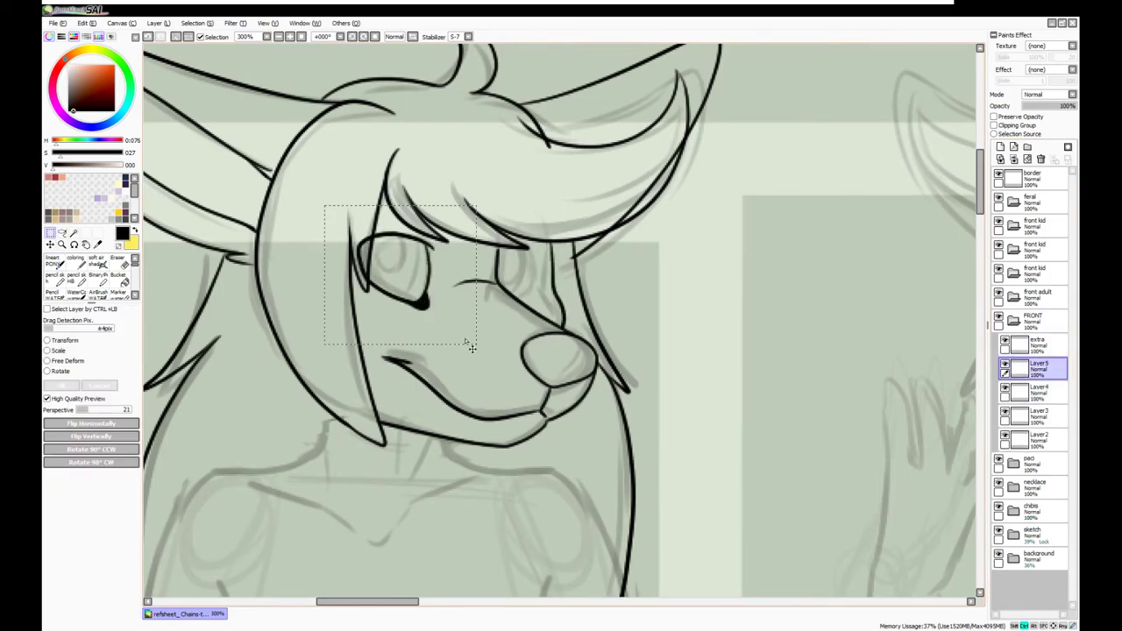
pyautogui.hotkey('ctrl', 't')
pyautogui.moveTo(394, 272); pyautogui.dragTo(545, 282)
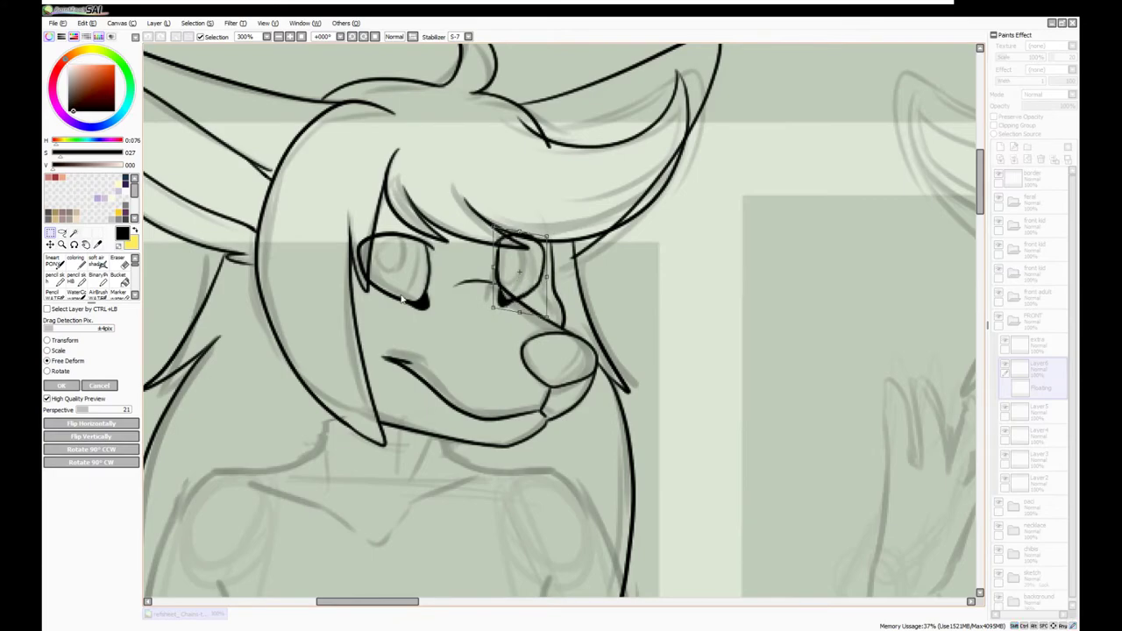
pyautogui.press('Return')
pyautogui.hotkey('ctrl', 'd')
pyautogui.press('e')
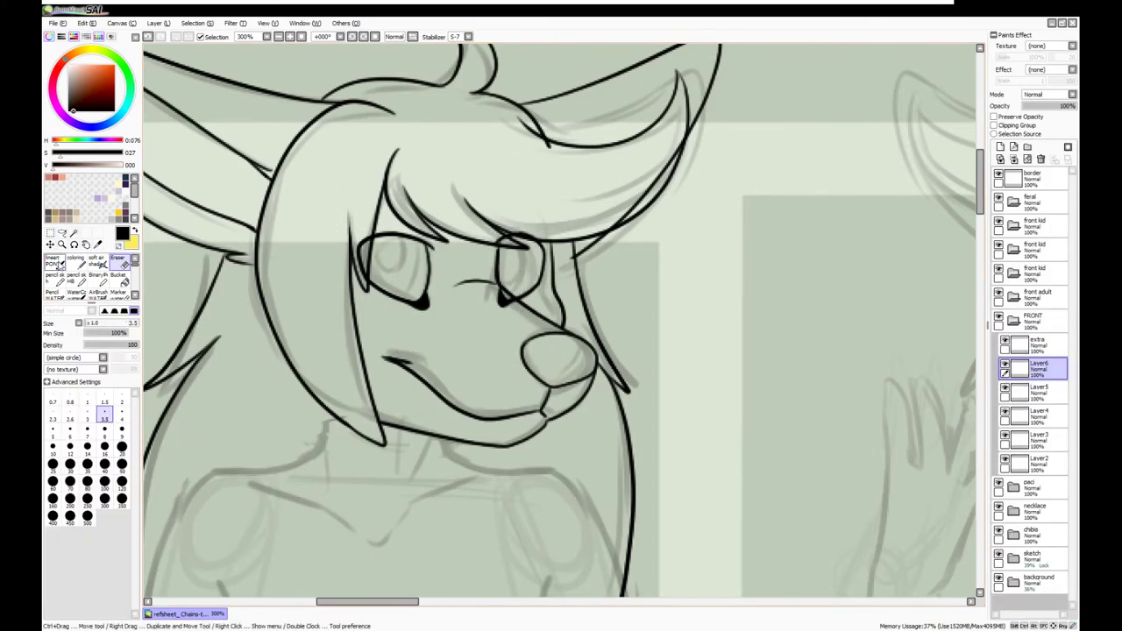
# On the extra layer, copy the brow stroke from the left eye over the right eye
pyautogui.click(1034, 343)
pyautogui.press('n')
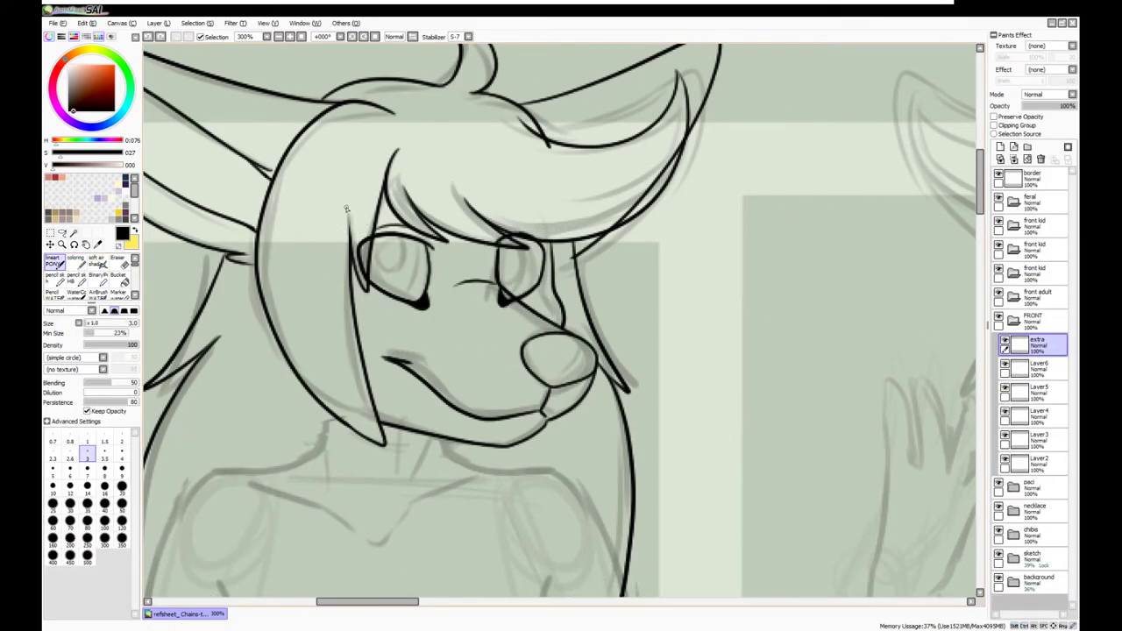
pyautogui.press('m')
pyautogui.moveTo(363, 187); pyautogui.dragTo(473, 289)
pyautogui.hotkey('ctrl', 't')
pyautogui.moveTo(390, 237); pyautogui.dragTo(490, 235)
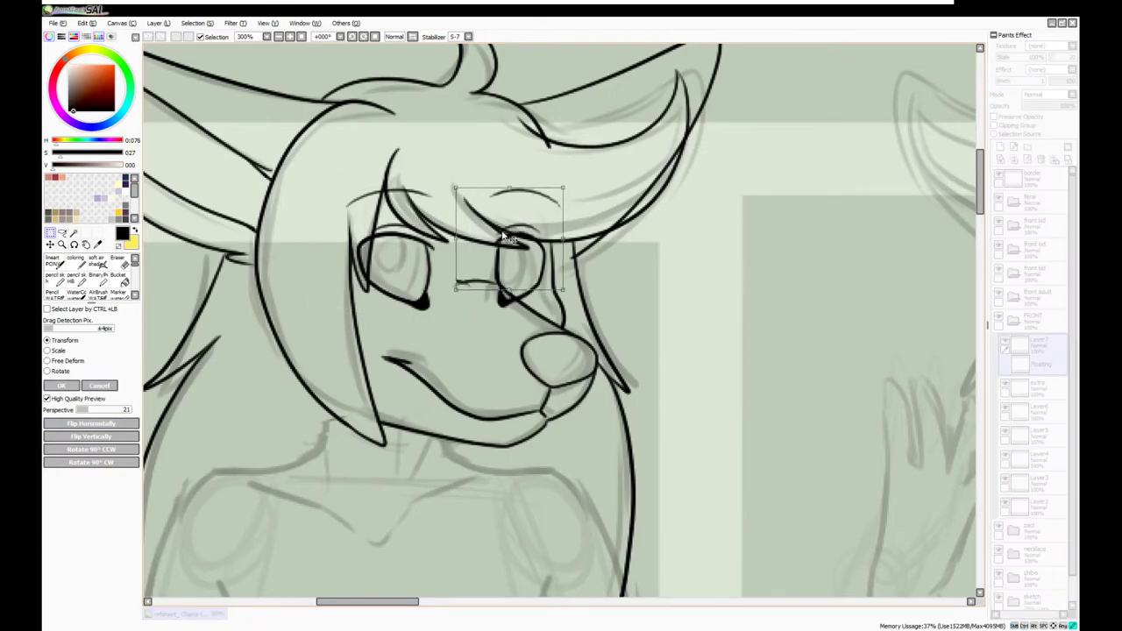
pyautogui.press('Return')
pyautogui.press('Return')
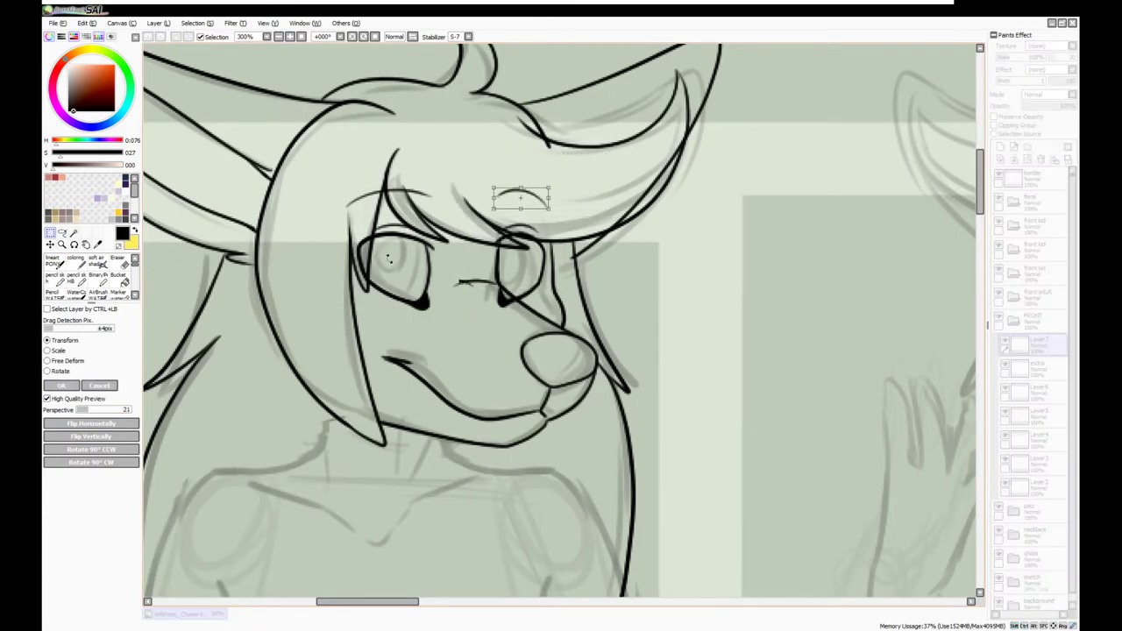
# Rename the eye layer to 'eyes'
pyautogui.scroll(-5, 561, 315)
pyautogui.moveTo(313, 44)
pyautogui.mouseDown()
pyautogui.moveTo(391, 333)
pyautogui.moveTo(458, 425)
pyautogui.mouseUp()
pyautogui.press('e')
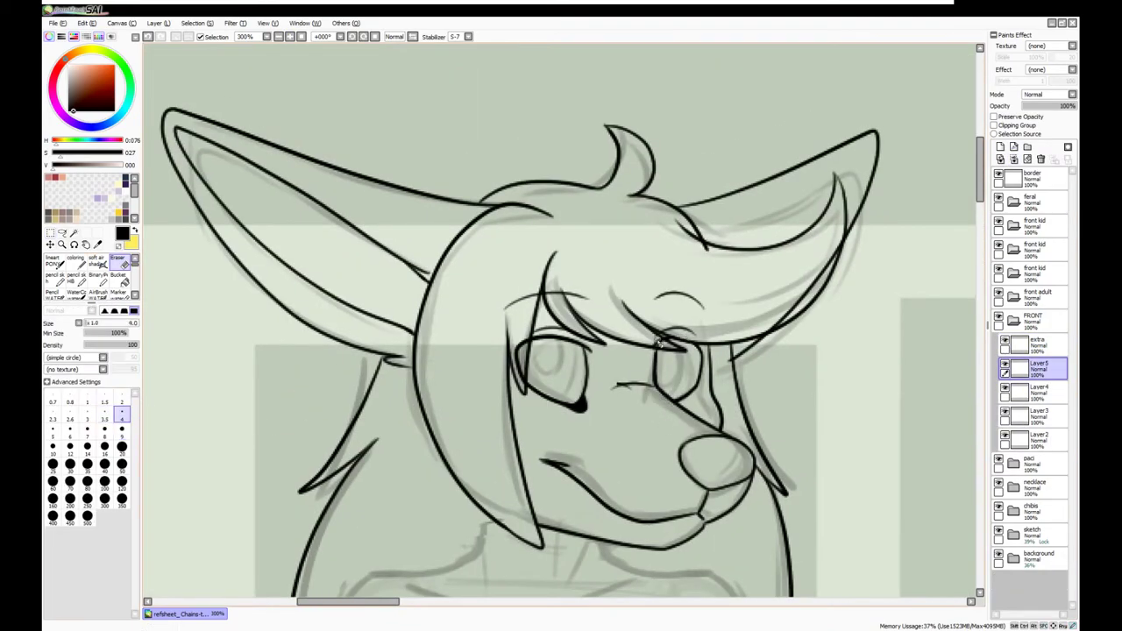
pyautogui.click(51, 232)
# Reposition the small stroke beside the eye on the extra layer, then return to the pen on Layer4
pyautogui.keyDown('ctrl'); pyautogui.click(526, 315); pyautogui.keyUp('ctrl')
pyautogui.hotkey('ctrl', 't')
pyautogui.press('Return')
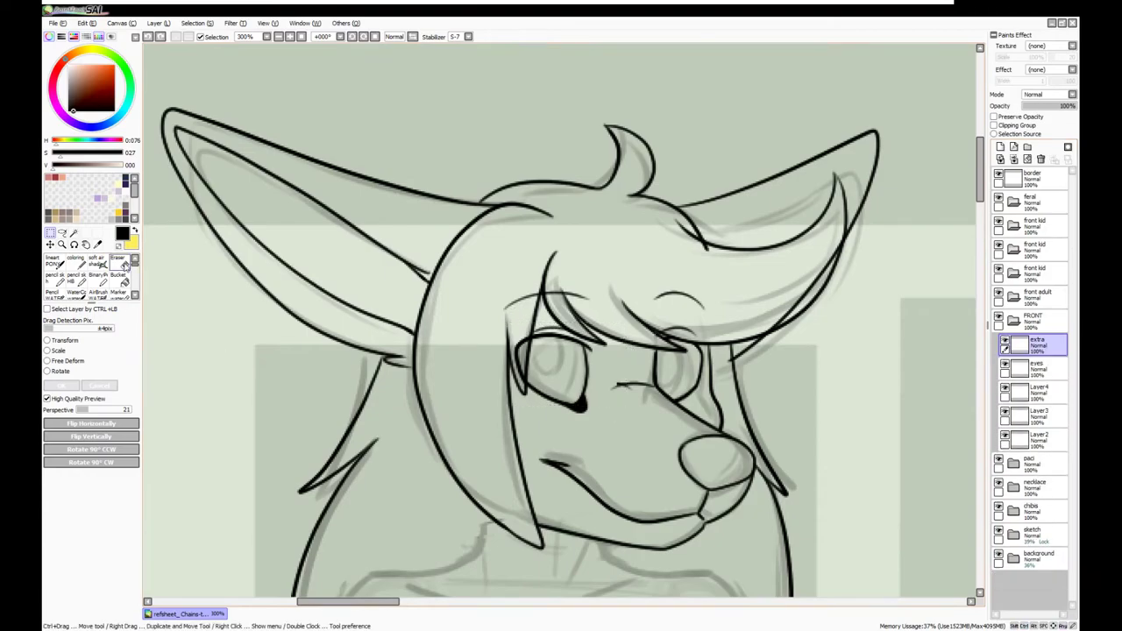
pyautogui.press('e')
pyautogui.hotkey('ctrl', 't')
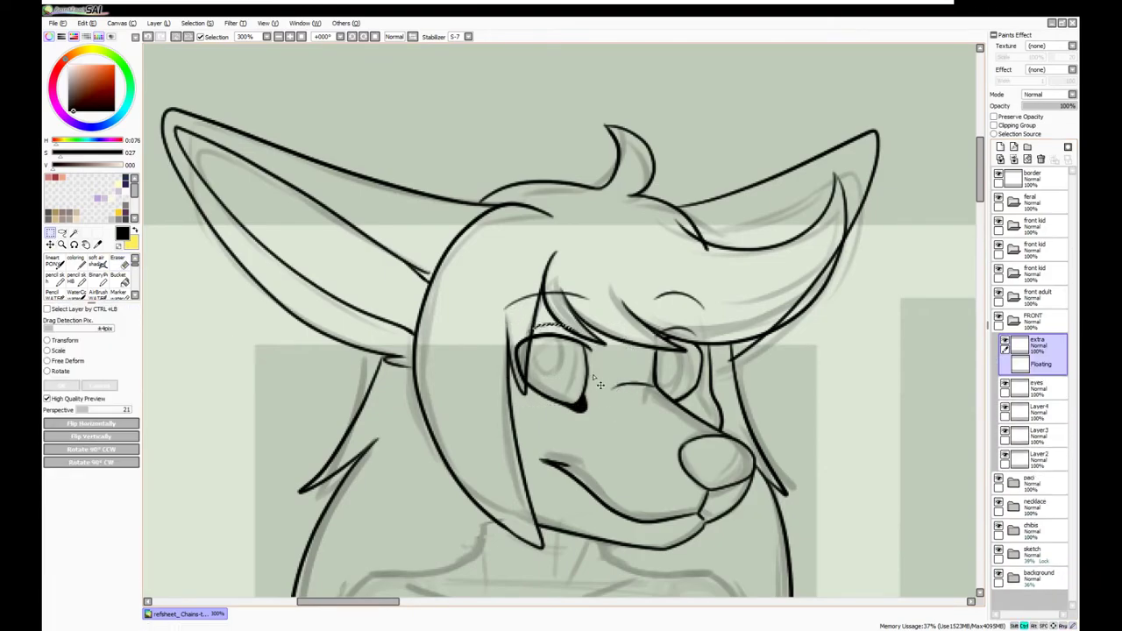
pyautogui.press('Return')
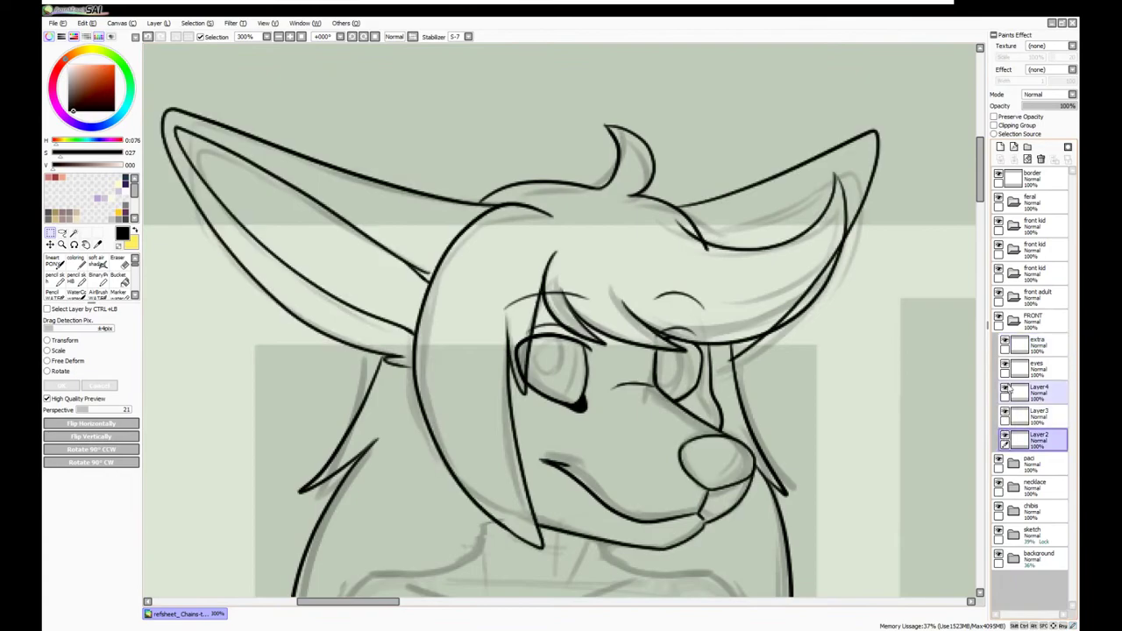
pyautogui.press('n')
pyautogui.click(1034, 392)
pyautogui.scroll(-3, 293, 253)
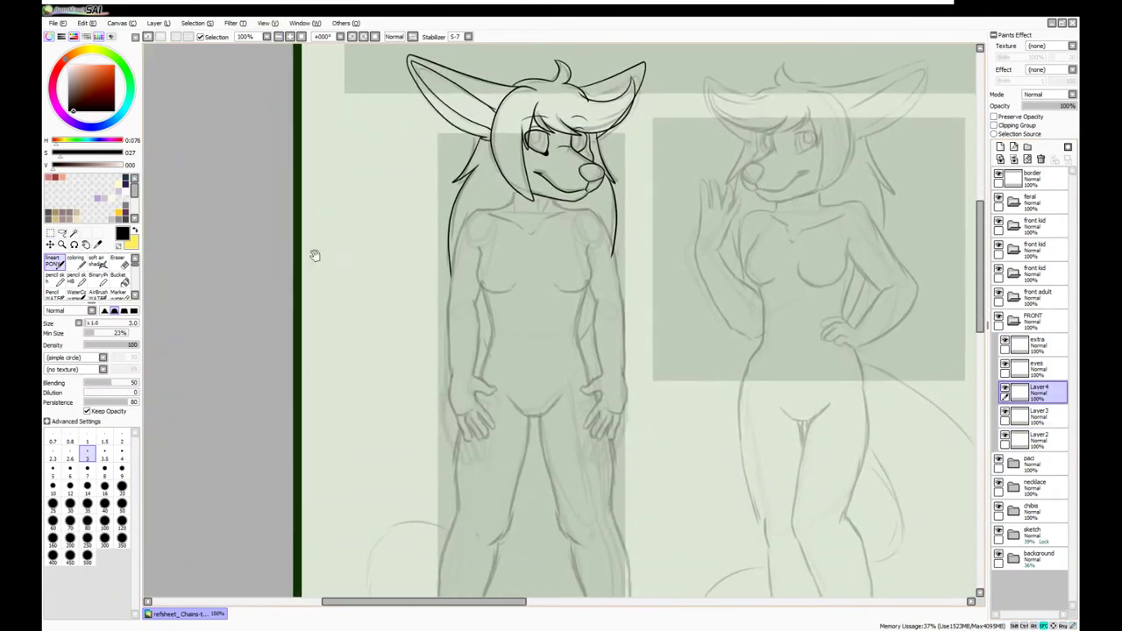
# Erase the overlapping part of the right ear's line with a larger eraser
pyautogui.click(1034, 414)
pyautogui.scroll(3, 501, 163)
pyautogui.click(134, 262)
pyautogui.click(121, 428)
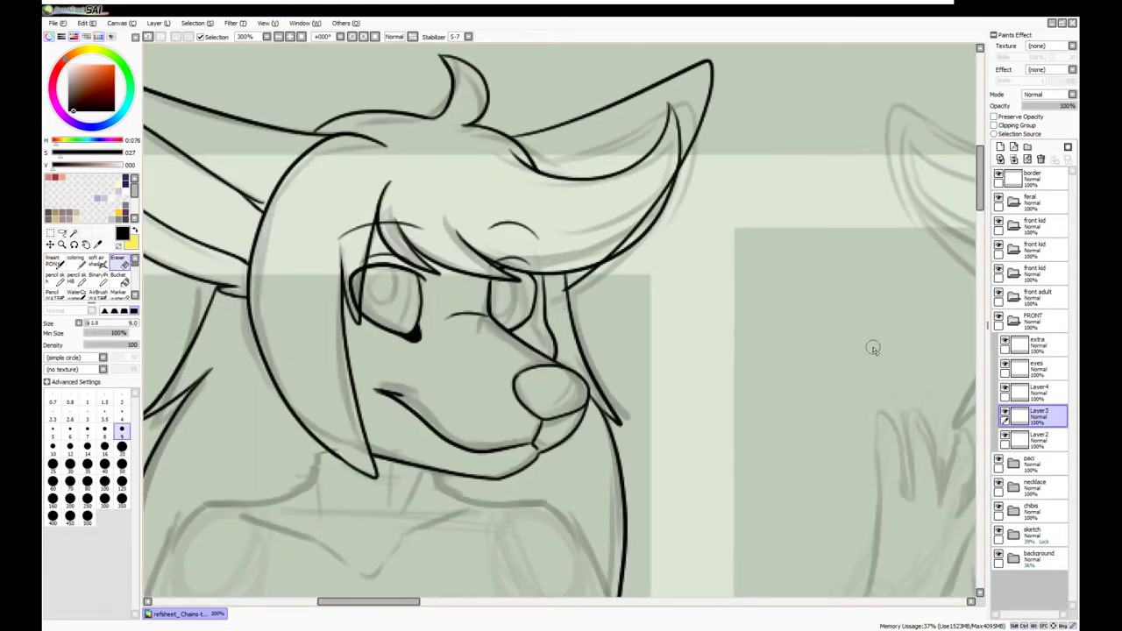
pyautogui.click(1035, 391)
pyautogui.moveTo(635, 226); pyautogui.dragTo(602, 257)
pyautogui.moveTo(670, 175); pyautogui.dragTo(636, 232)
pyautogui.scroll(-3, 461, 351)
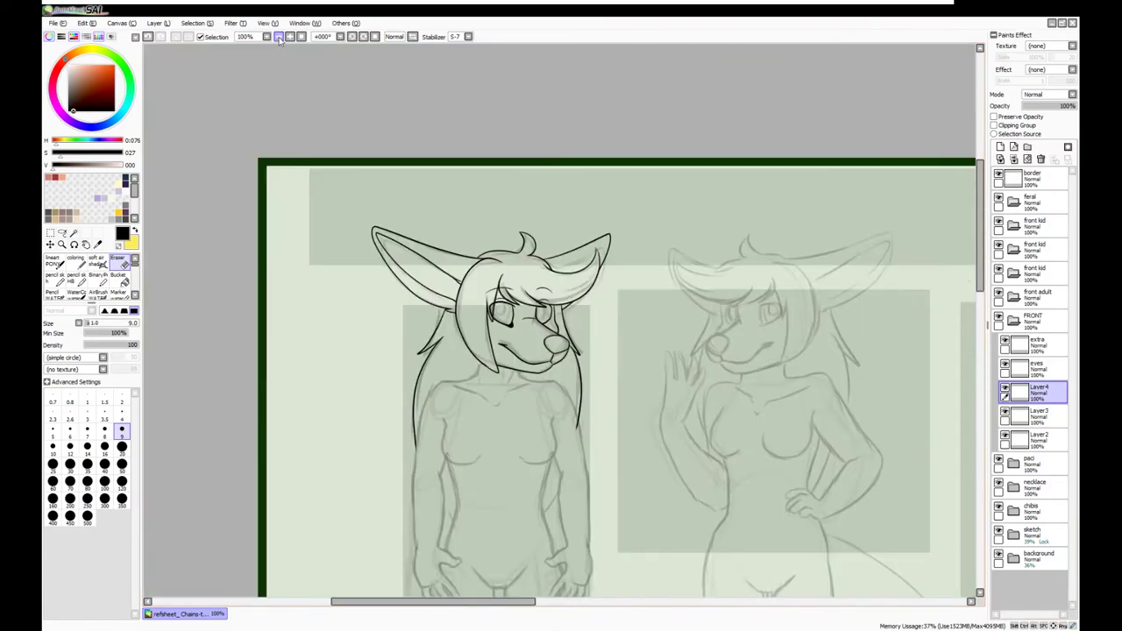
pyautogui.scroll(2, 461, 351)
# Ink the hair strands running down both sides of the torso, undoing the misplaced stroke
pyautogui.click(1034, 414)
pyautogui.press('n')
pyautogui.scroll(1, 461, 403)
pyautogui.moveTo(501, 279); pyautogui.dragTo(439, 428)
pyautogui.moveTo(179, 302); pyautogui.dragTo(246, 444)
pyautogui.hotkey('ctrl', 'z')
pyautogui.press('e')
# On a new layer, ink the left arm's outer and inner lines, redrawing stray strokes
pyautogui.hotkey('ctrl', 'shift', 'n')
pyautogui.press('n')
pyautogui.moveTo(361, 169)
pyautogui.mouseDown()
pyautogui.moveTo(302, 230)
pyautogui.moveTo(340, 279)
pyautogui.moveTo(298, 410)
pyautogui.mouseUp()
pyautogui.scroll(-2, 298, 410)
pyautogui.hotkey('ctrl', 'z')
pyautogui.moveTo(283, 254); pyautogui.dragTo(295, 403)
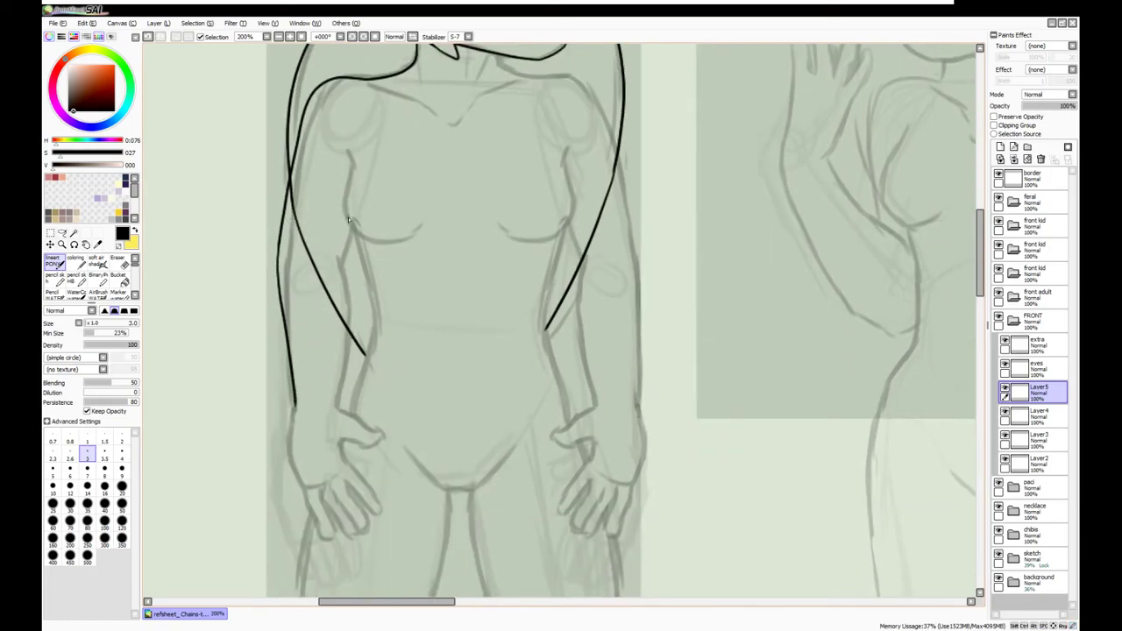
pyautogui.moveTo(353, 274); pyautogui.dragTo(347, 386)
pyautogui.hotkey('ctrl', 'z')
pyautogui.moveTo(348, 228)
pyautogui.mouseDown()
pyautogui.moveTo(341, 413)
pyautogui.moveTo(377, 433)
pyautogui.mouseUp()
# On another new layer, ink the thumb outline from the wrist and its inner line
pyautogui.hotkey('ctrl', 'shift', 'n')
pyautogui.scroll(1, 377, 433)
pyautogui.moveTo(296, 403)
pyautogui.mouseDown()
pyautogui.moveTo(314, 439)
pyautogui.moveTo(357, 483)
pyautogui.moveTo(366, 508)
pyautogui.mouseUp()
pyautogui.hotkey('ctrl', 'z')
pyautogui.moveTo(310, 469)
pyautogui.mouseDown()
pyautogui.moveTo(361, 512)
pyautogui.moveTo(351, 538)
pyautogui.mouseUp()
pyautogui.hotkey('ctrl', 'z')
pyautogui.hotkey('ctrl', 'z')
# On a fingers layer, ink the hand's outer edge from wrist to fingertips, redrawing until clean
pyautogui.hotkey('ctrl', 'shift', 'n')
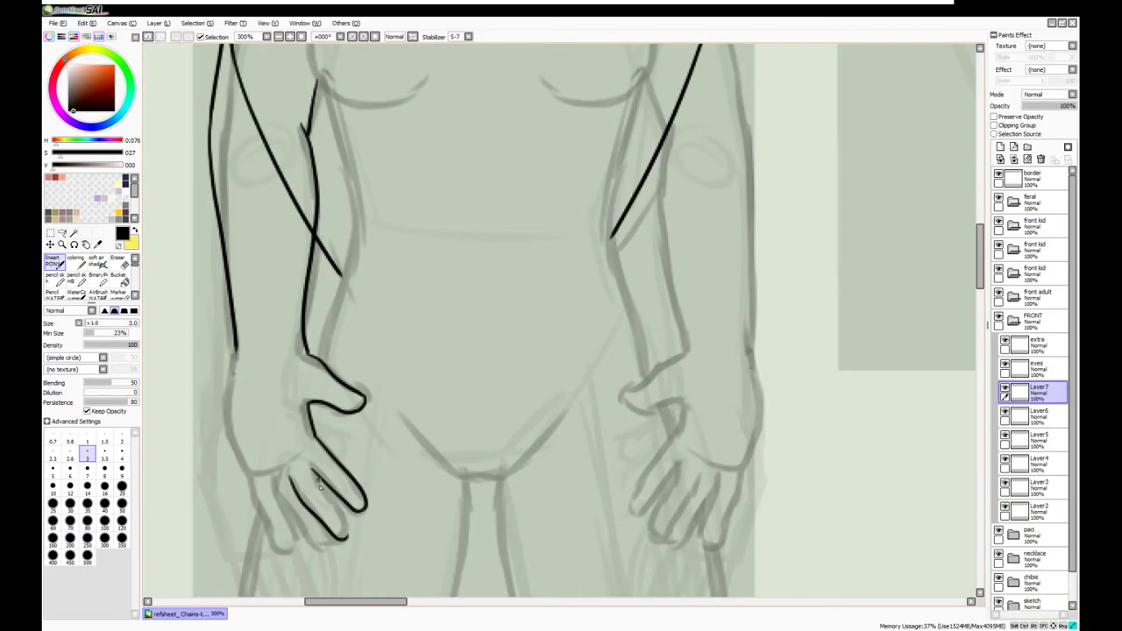
pyautogui.click(50, 233)
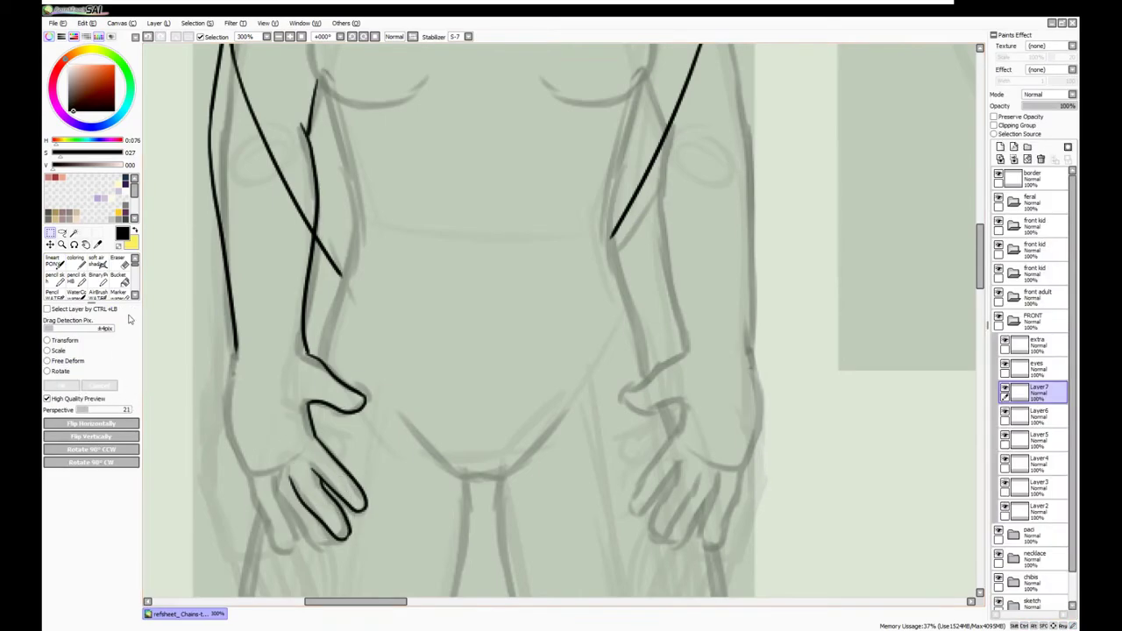
pyautogui.press('n')
pyautogui.moveTo(251, 488); pyautogui.dragTo(291, 549)
pyautogui.hotkey('ctrl', 'z')
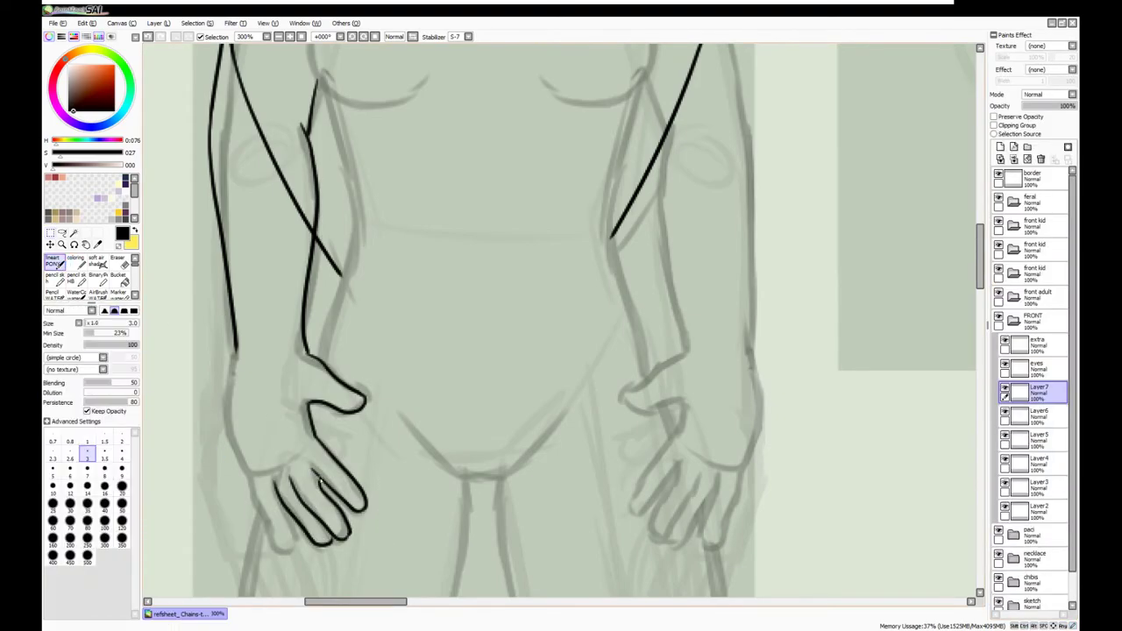
pyautogui.moveTo(232, 348)
pyautogui.mouseDown()
pyautogui.moveTo(266, 526)
pyautogui.moveTo(289, 549)
pyautogui.mouseUp()
pyautogui.hotkey('ctrl', 'z')
pyautogui.moveTo(232, 351)
pyautogui.mouseDown()
pyautogui.moveTo(249, 459)
pyautogui.moveTo(293, 545)
pyautogui.mouseUp()
pyautogui.hotkey('ctrl', 'z')
pyautogui.moveTo(253, 482)
pyautogui.mouseDown()
pyautogui.moveTo(294, 549)
pyautogui.moveTo(233, 342)
pyautogui.mouseUp()
# Merge the finger layer into the hand layer, adjust the hand with Transform, and view the whole figure
pyautogui.hotkey('ctrl', 'e')
pyautogui.press('a')
pyautogui.hotkey('ctrl', 'z')
pyautogui.hotkey('ctrl', 'z')
pyautogui.hotkey('ctrl', 'z')
pyautogui.hotkey('ctrl', 'z')
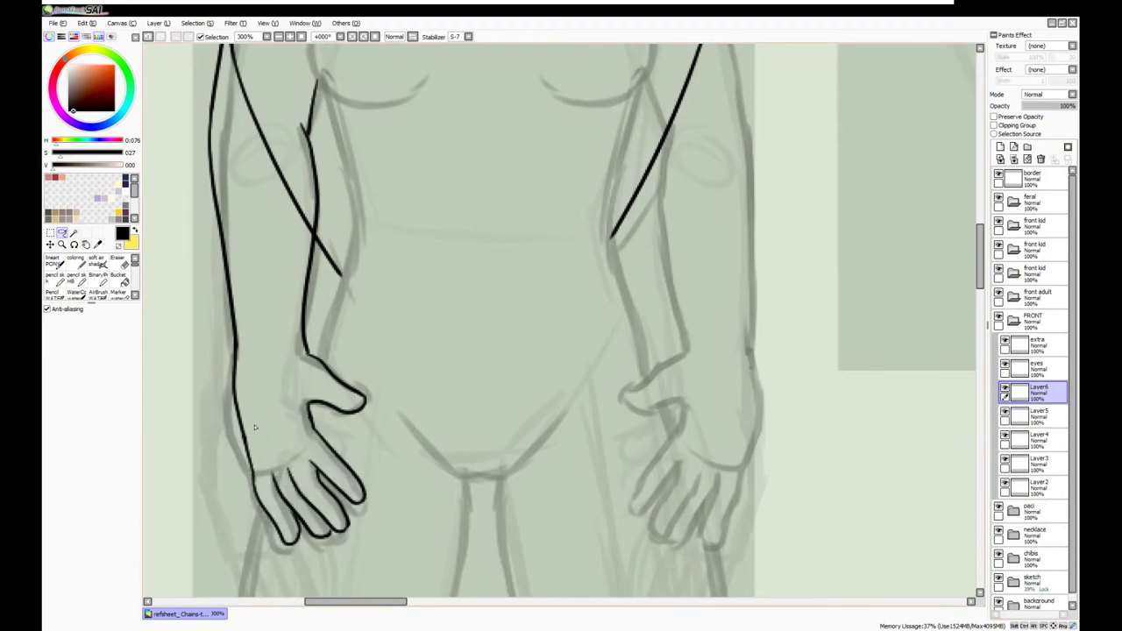
pyautogui.hotkey('ctrl', 't')
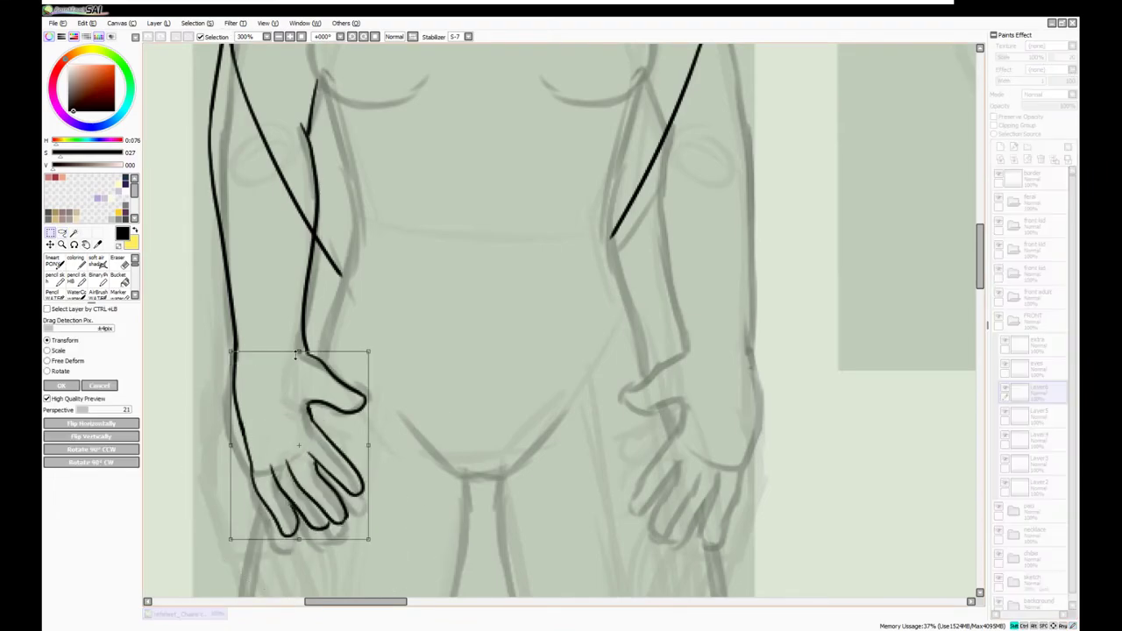
pyautogui.press('Return')
pyautogui.click(289, 36)
# Flip a copy of the inked hand horizontally, place it over the right hand, and merge down
pyautogui.hotkey('ctrl', 't')
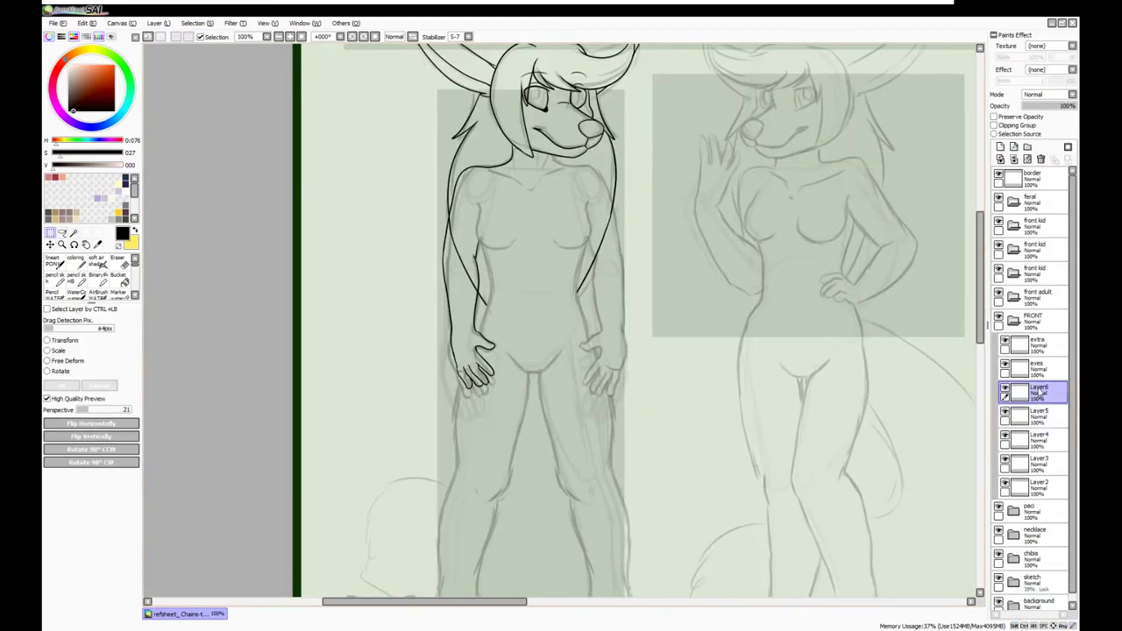
pyautogui.click(134, 424)
pyautogui.moveTo(526, 289); pyautogui.dragTo(587, 289)
pyautogui.press('Return')
pyautogui.click(1014, 159)
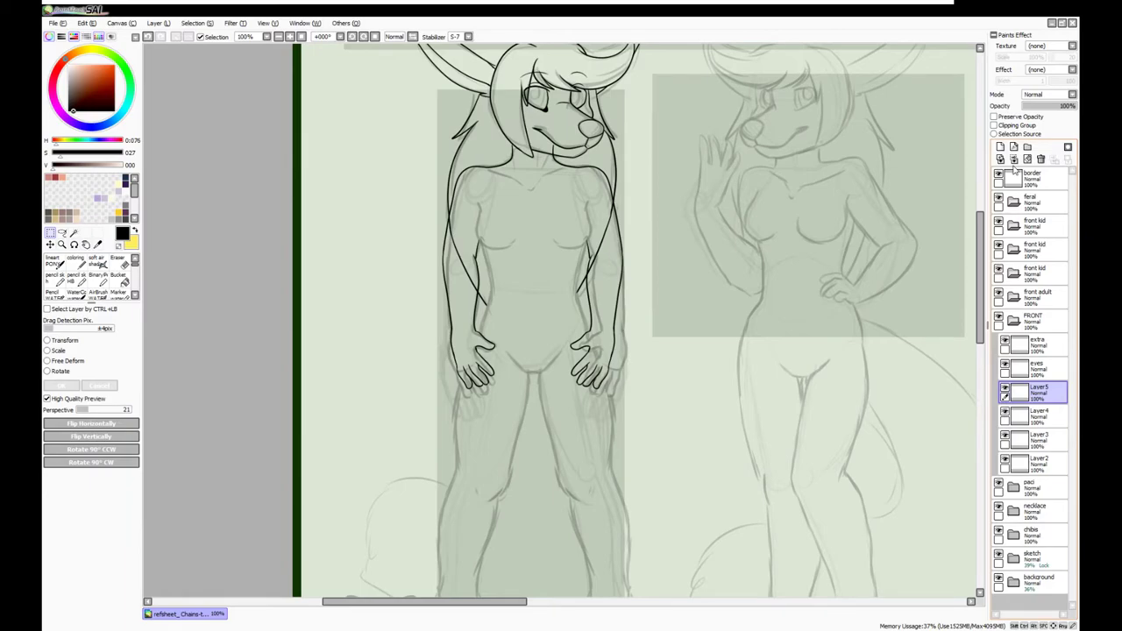
# On a new layer, ink the chest curve, redrawing it until it sits right
pyautogui.click(1000, 146)
pyautogui.click(53, 260)
pyautogui.scroll(5, 398, 212)
pyautogui.moveTo(398, 212)
pyautogui.mouseDown()
pyautogui.moveTo(423, 309)
pyautogui.moveTo(504, 298)
pyautogui.mouseUp()
pyautogui.hotkey('ctrl', 'z')
pyautogui.moveTo(388, 171)
pyautogui.mouseDown()
pyautogui.moveTo(394, 306)
pyautogui.moveTo(503, 301)
pyautogui.mouseUp()
pyautogui.hotkey('ctrl', 'z')
pyautogui.moveTo(390, 175)
pyautogui.mouseDown()
pyautogui.moveTo(401, 303)
pyautogui.moveTo(528, 289)
pyautogui.mouseUp()
pyautogui.scroll(-3, 448, 296)
pyautogui.scroll(2, 538, 368)
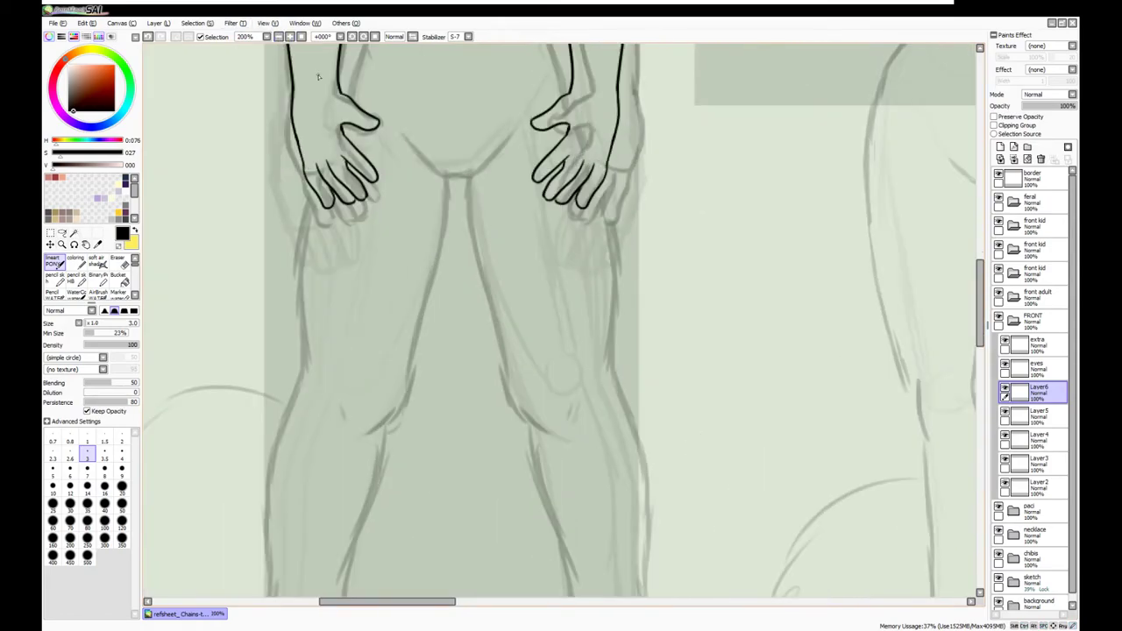
pyautogui.hotkey('ctrl', 'z')
# Ink the left leg: inner thigh line, outer thigh line, and outline down to the foot
pyautogui.moveTo(401, 134); pyautogui.dragTo(445, 185)
pyautogui.moveTo(350, 94)
pyautogui.mouseDown()
pyautogui.moveTo(298, 289)
pyautogui.moveTo(298, 384)
pyautogui.mouseUp()
pyautogui.moveTo(381, 439); pyautogui.dragTo(400, 193)
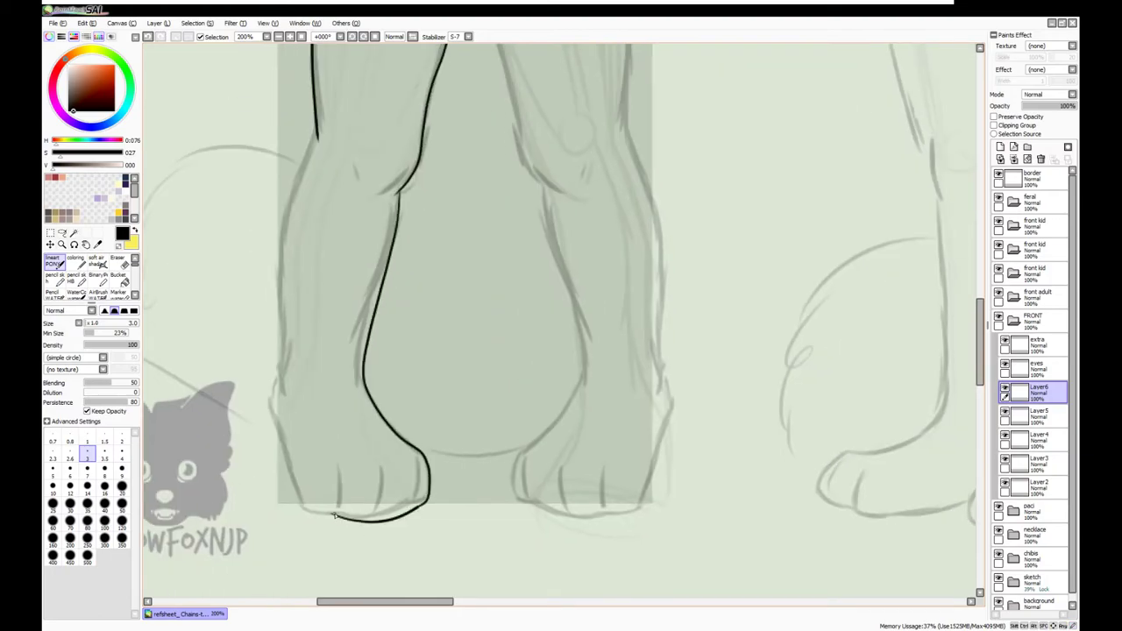
pyautogui.press('e')
pyautogui.press('e')
pyautogui.moveTo(289, 458); pyautogui.dragTo(277, 372)
pyautogui.scroll(3, 342, 229)
pyautogui.scroll(-5, 556, 162)
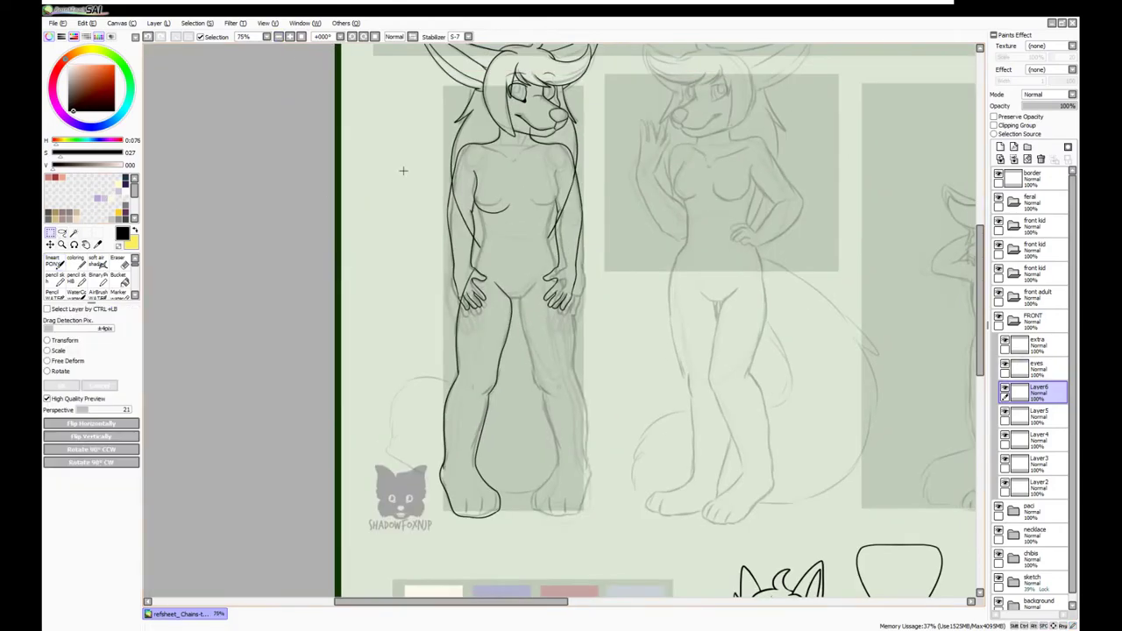
# Mirror a copy of the left leg outline onto the right leg and merge it down
pyautogui.hotkey('ctrl', 'v')
pyautogui.hotkey('ctrl', 't')
pyautogui.press('Return')
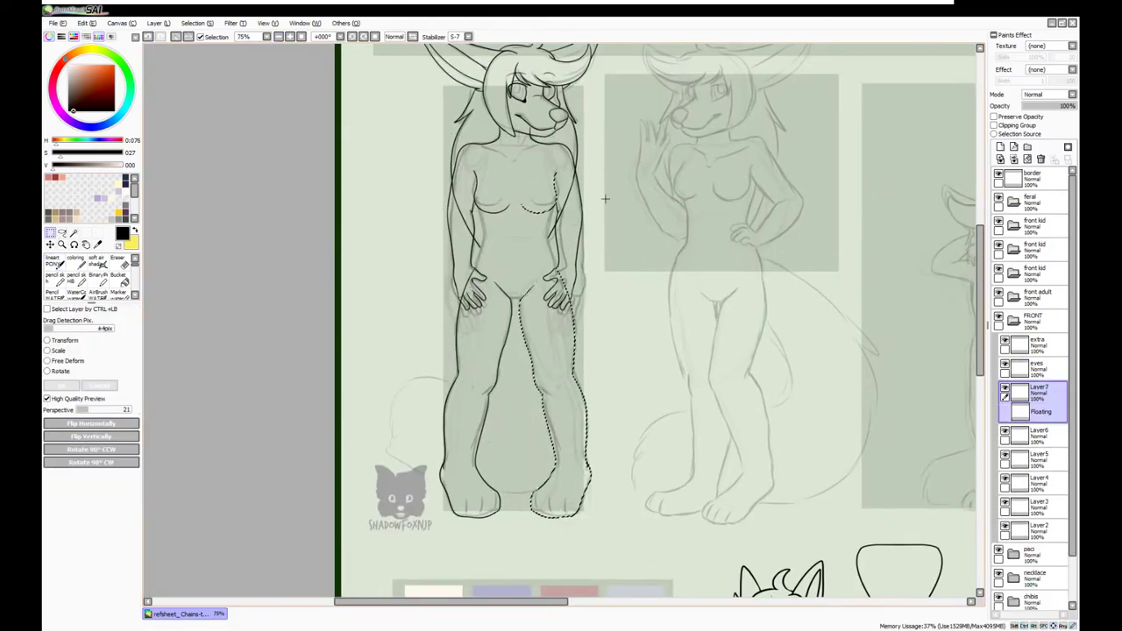
pyautogui.moveTo(1034, 392); pyautogui.dragTo(1004, 482)
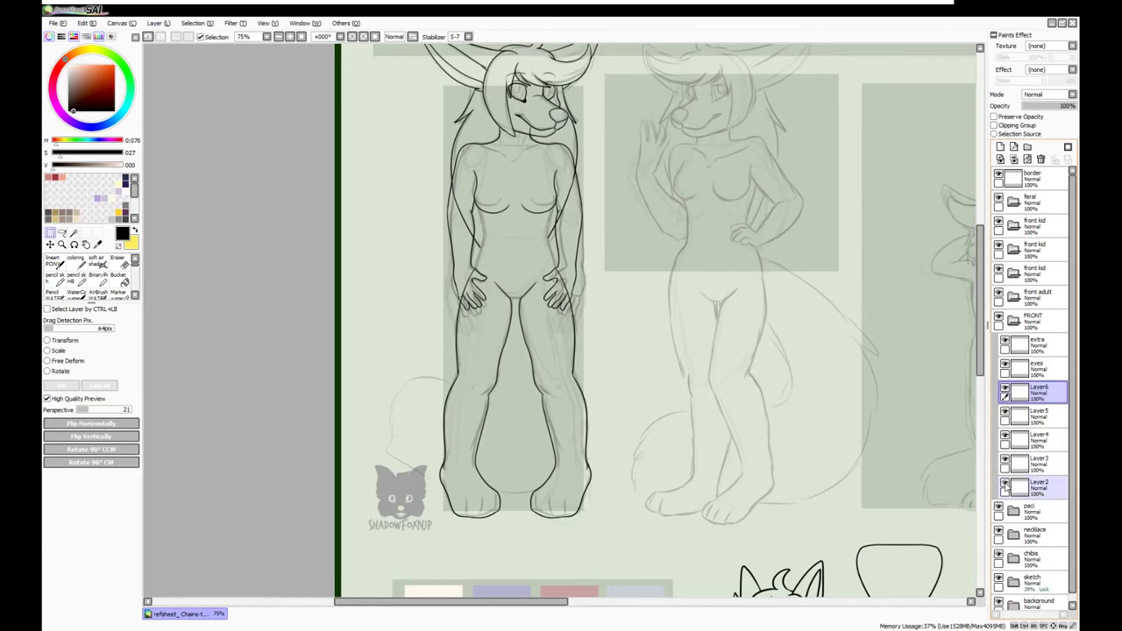
pyautogui.hotkey('ctrl', 'e')
# Move the chest-and-legs layer above Layer3 and merge it into Layer3
pyautogui.scroll(3, 1034, 447)
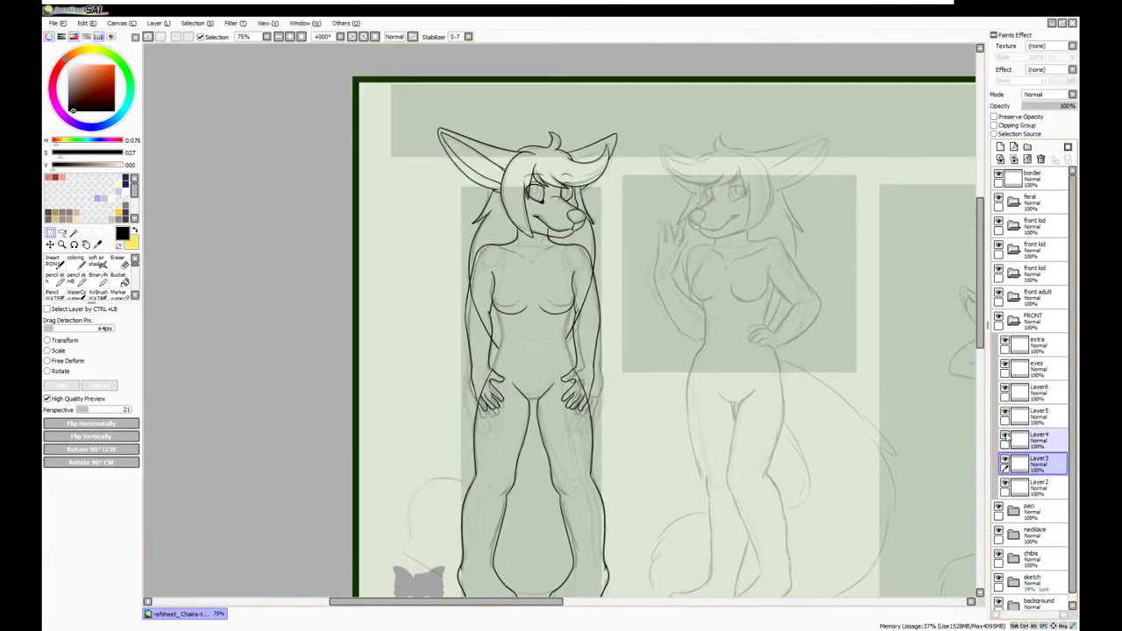
pyautogui.click(1039, 391)
pyautogui.moveTo(1039, 392); pyautogui.dragTo(1034, 448)
pyautogui.hotkey('ctrl', 'e')
# Zoom in and erase the stray line crossing the right arm with a smaller eraser
pyautogui.press('e')
pyautogui.hotkey('ctrl', '+')
pyautogui.hotkey('ctrl', '+')
pyautogui.hotkey('ctrl', '+')
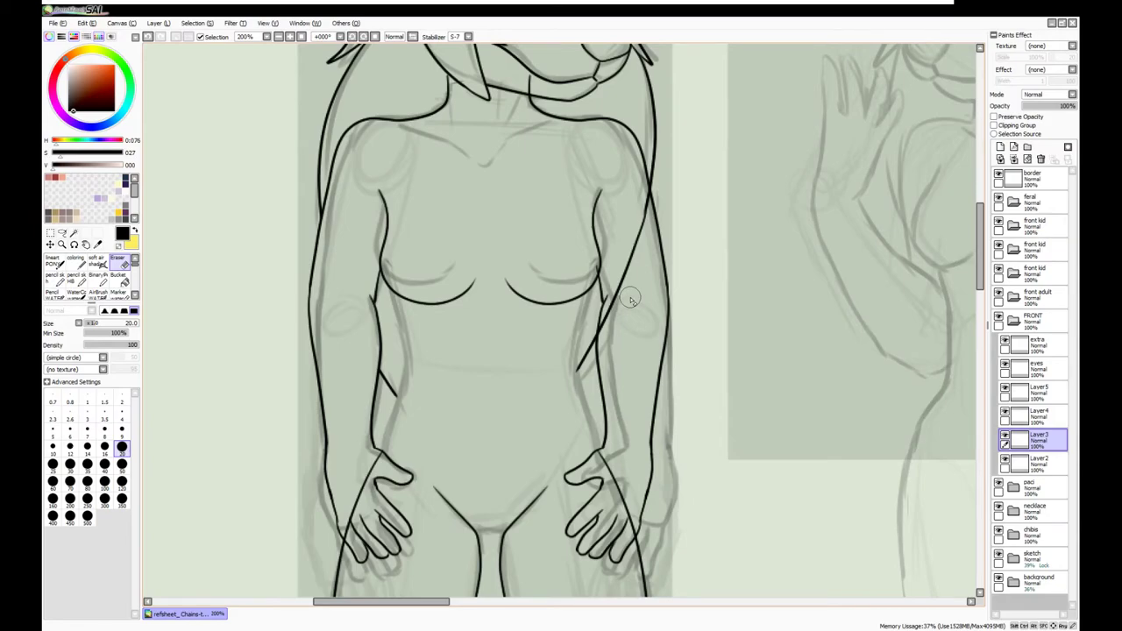
pyautogui.click(121, 431)
pyautogui.moveTo(650, 182); pyautogui.dragTo(605, 324)
pyautogui.click(122, 447)
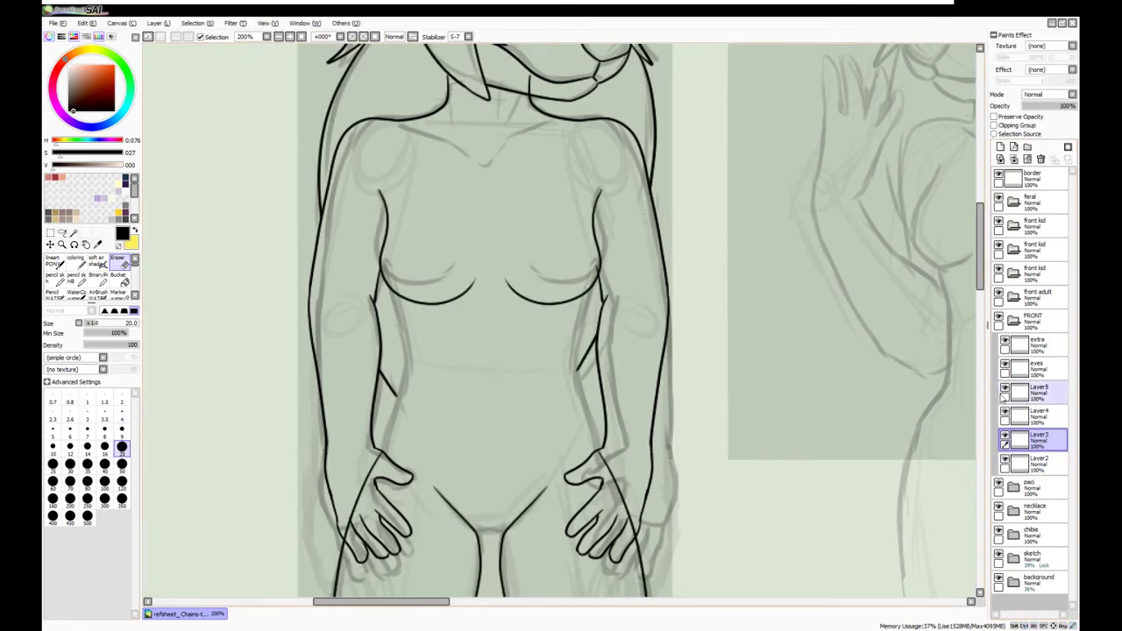
pyautogui.scroll(-3, 883, 375)
# Draw the waist curve on a new layer, mirror a copy to the other side, and merge down
pyautogui.click(1036, 463)
pyautogui.press('n')
pyautogui.hotkey('ctrl', 'shift', 'n')
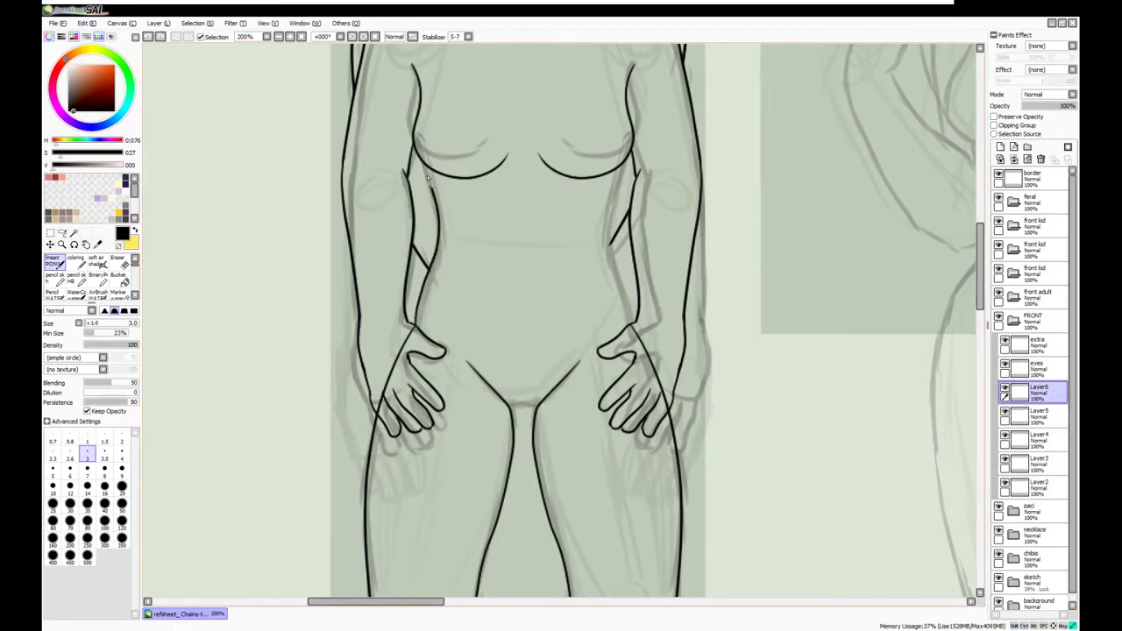
pyautogui.hotkey('ctrl', 't')
pyautogui.hotkey('ctrl', 'shift', 'n')
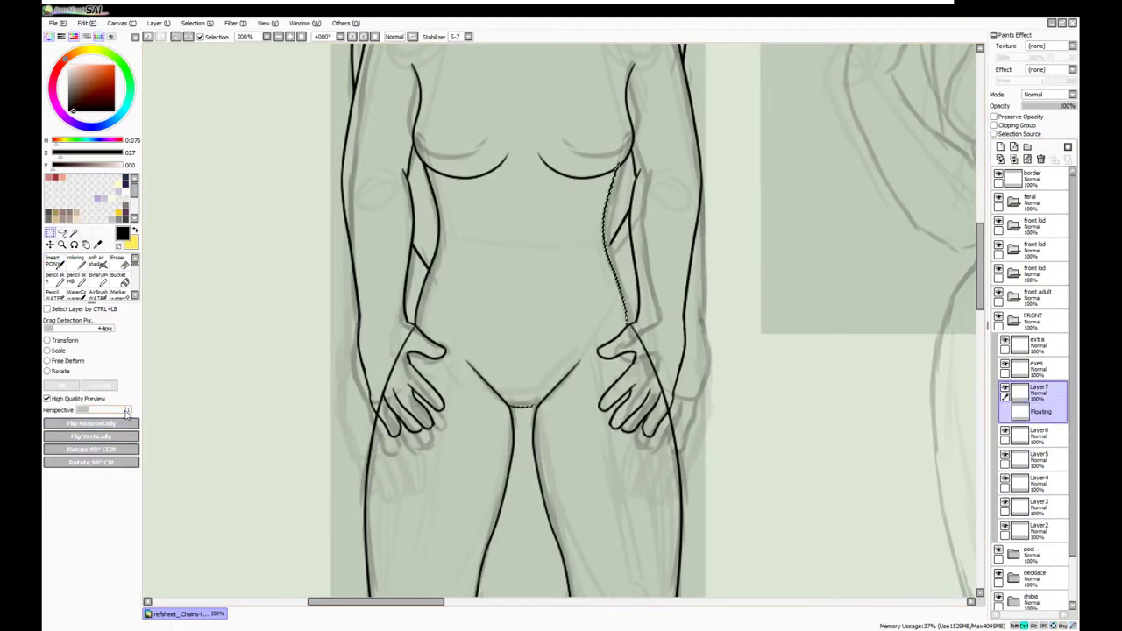
pyautogui.press('-')
pyautogui.press('-')
pyautogui.press('-')
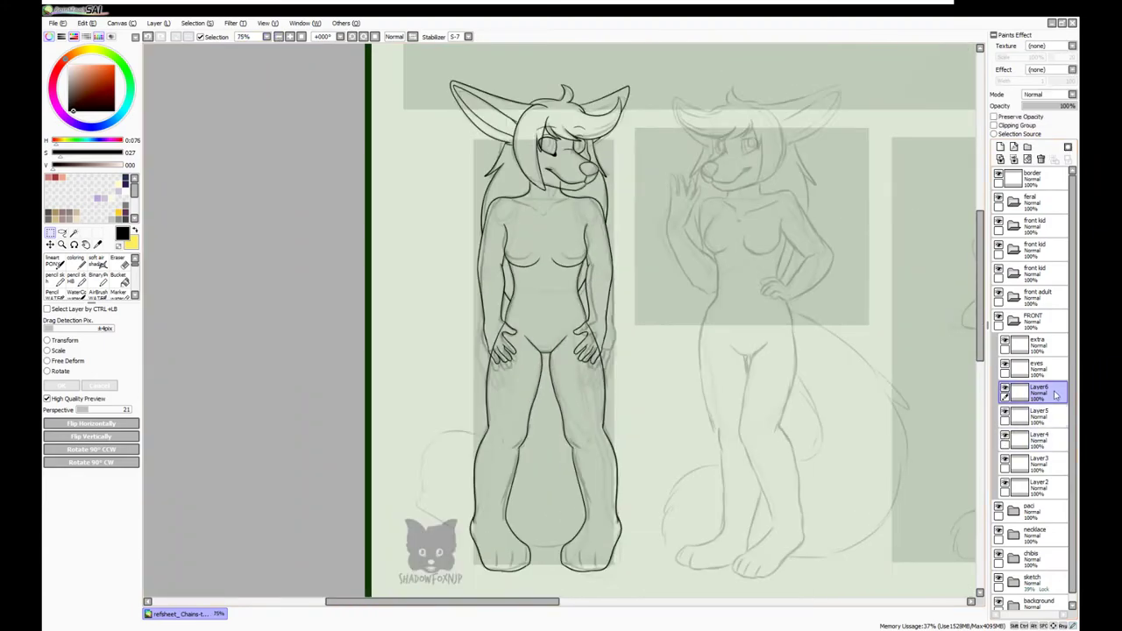
pyautogui.click(1036, 410)
pyautogui.click(1040, 158)
# On a new layer, ink the large tail curving behind the legs
pyautogui.click(1036, 391)
pyautogui.hotkey('ctrl', 'shift', 'n')
pyautogui.press('Return')
pyautogui.scroll(2, 437, 406)
pyautogui.moveTo(518, 567)
pyautogui.mouseDown()
pyautogui.moveTo(287, 514)
pyautogui.moveTo(291, 413)
pyautogui.moveTo(461, 480)
pyautogui.moveTo(264, 399)
pyautogui.moveTo(420, 334)
pyautogui.mouseUp()
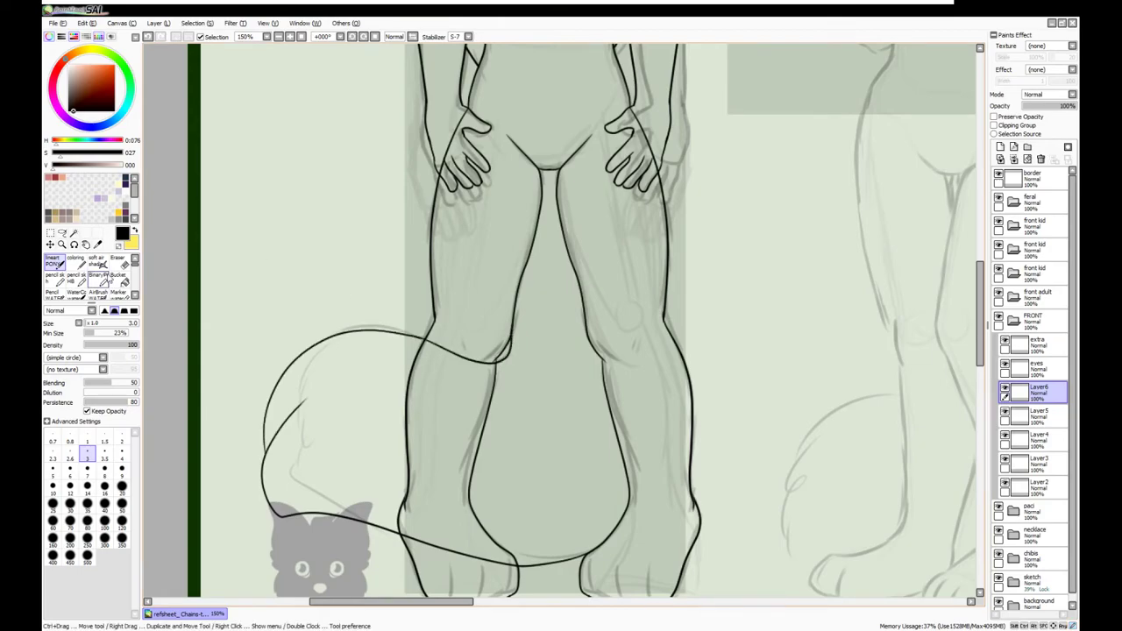
# Erase the tail line where it crosses inside the leg
pyautogui.press('e')
pyautogui.scroll(2, 468, 362)
pyautogui.moveTo(433, 404); pyautogui.dragTo(302, 368)
pyautogui.scroll(-5, 338, 481)
pyautogui.moveTo(243, 413); pyautogui.dragTo(421, 465)
pyautogui.moveTo(318, 441); pyautogui.dragTo(421, 464)
pyautogui.press('n')
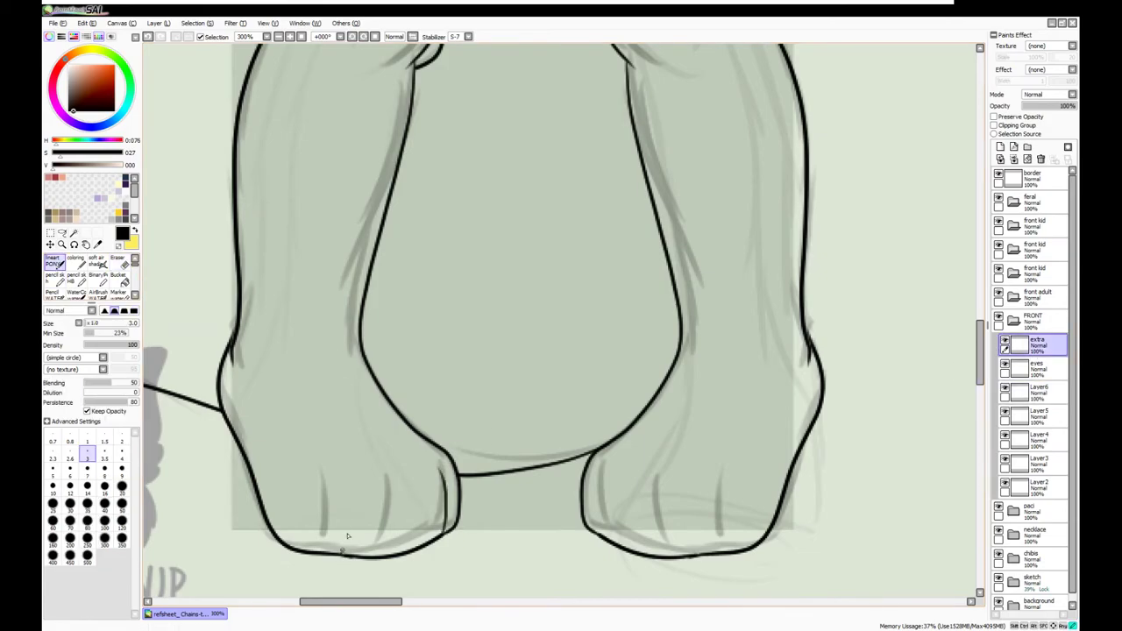
pyautogui.scroll(5, 239, 378)
pyautogui.scroll(-2, 395, 350)
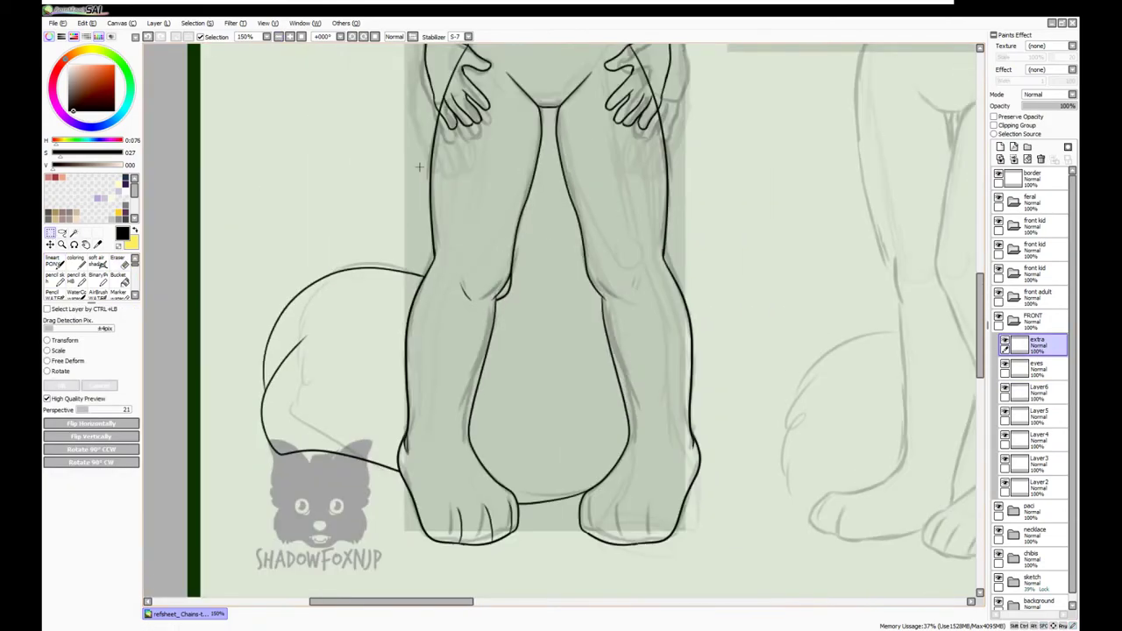
# Mirror a copy of one foot's toe lines onto the other foot and merge into the extra layer
pyautogui.hotkey('ctrl', 't')
pyautogui.hotkey('ctrl', 'v')
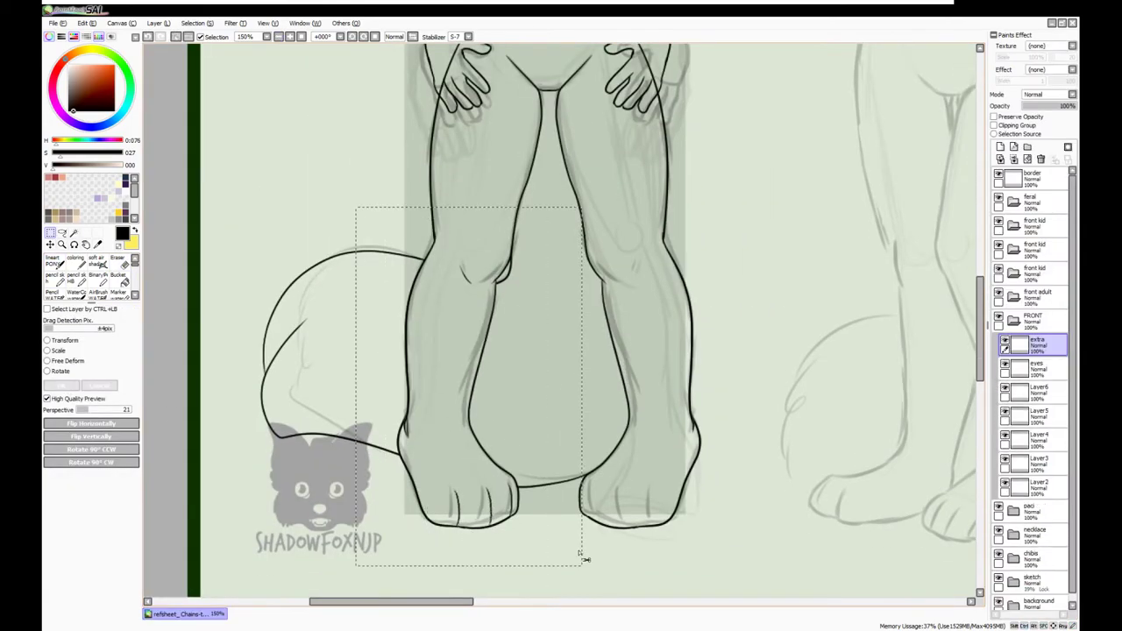
pyautogui.click(122, 422)
pyautogui.moveTo(508, 507); pyautogui.dragTo(618, 507)
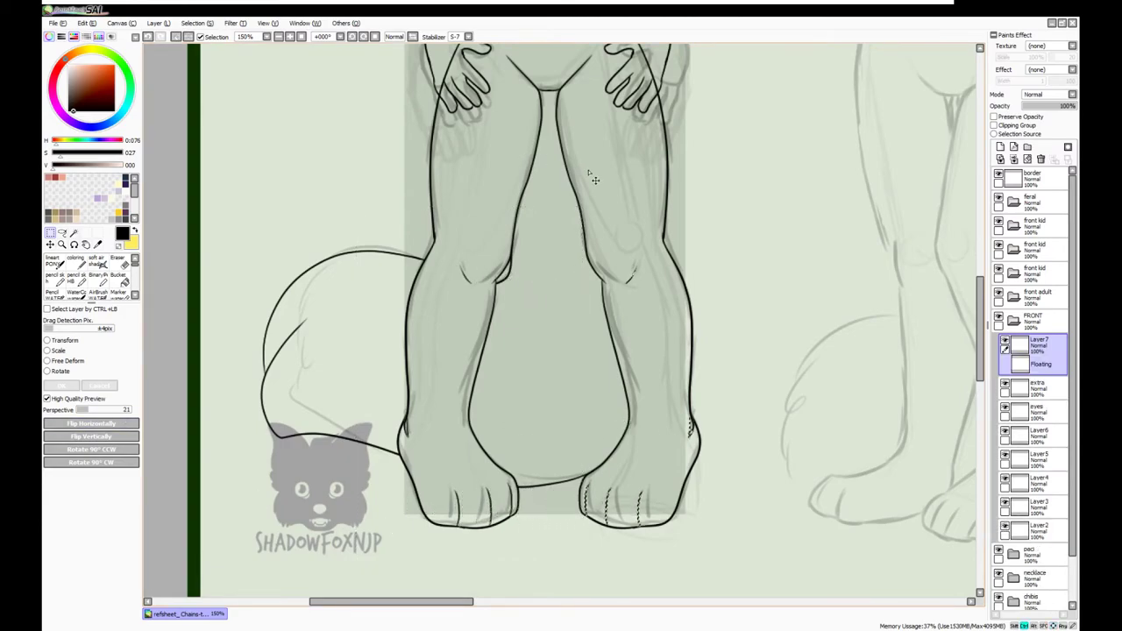
pyautogui.press('Return')
pyautogui.hotkey('ctrl', 'e')
# Copy the collarbone stroke to the right, add a short connecting stroke, and merge into 'extra'
pyautogui.scroll(6, 263, 307)
pyautogui.press('n')
pyautogui.scroll(2, 418, 326)
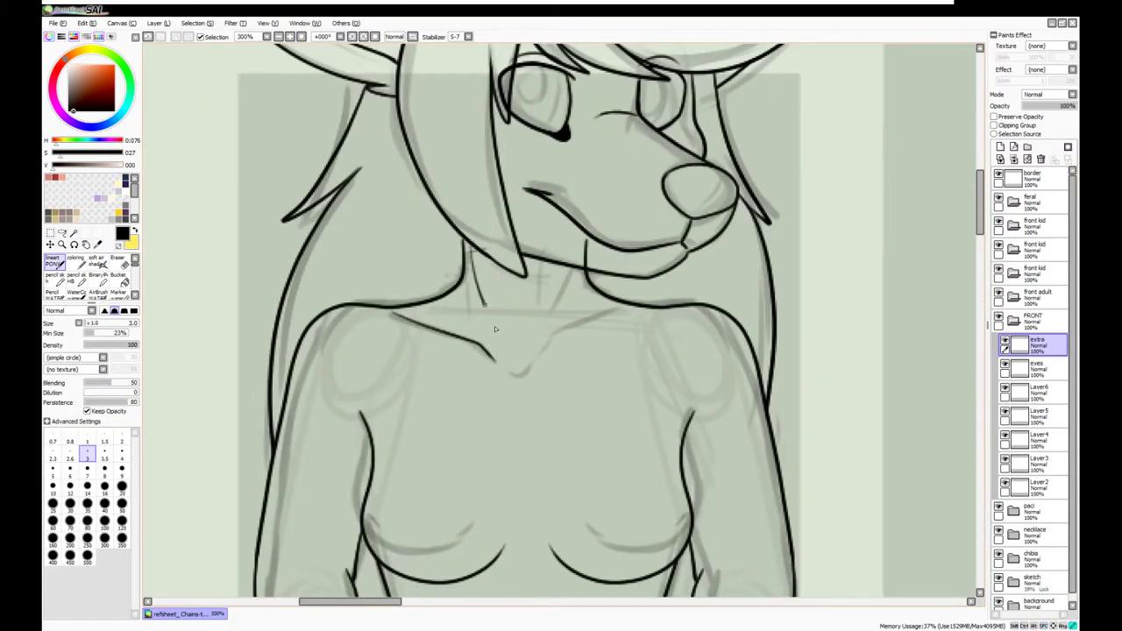
pyautogui.press('m')
pyautogui.moveTo(363, 238); pyautogui.dragTo(521, 388)
pyautogui.hotkey('ctrl', 'c')
pyautogui.hotkey('ctrl', 'v')
pyautogui.moveTo(380, 145); pyautogui.dragTo(545, 144)
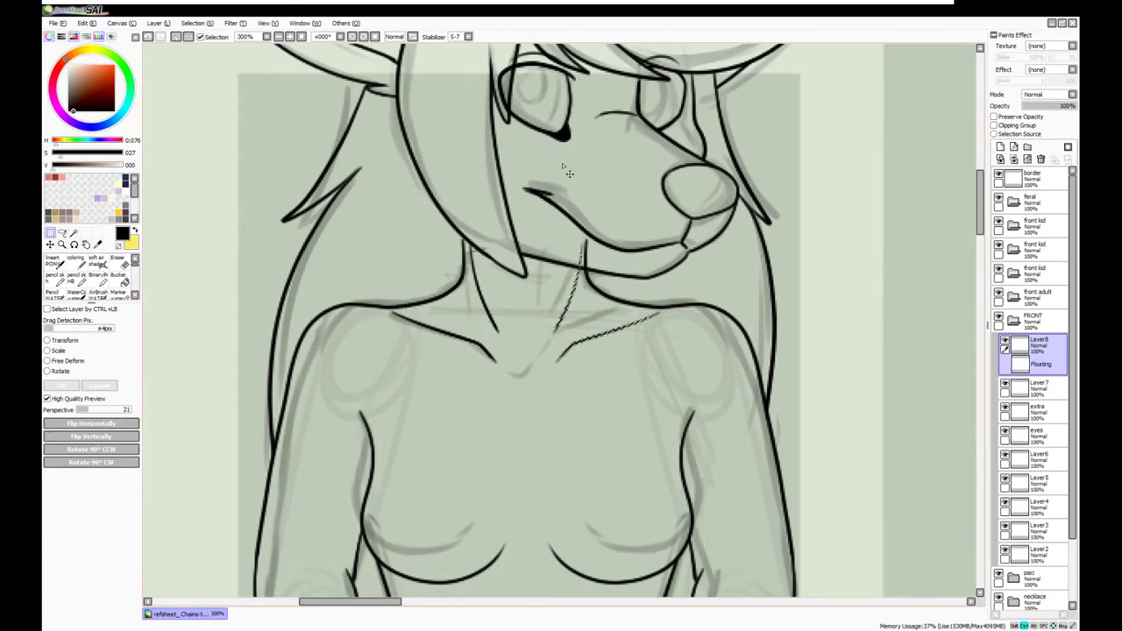
pyautogui.press('Return')
pyautogui.press('n')
pyautogui.moveTo(509, 374); pyautogui.dragTo(524, 386)
pyautogui.click(1014, 159)
pyautogui.click(1014, 158)
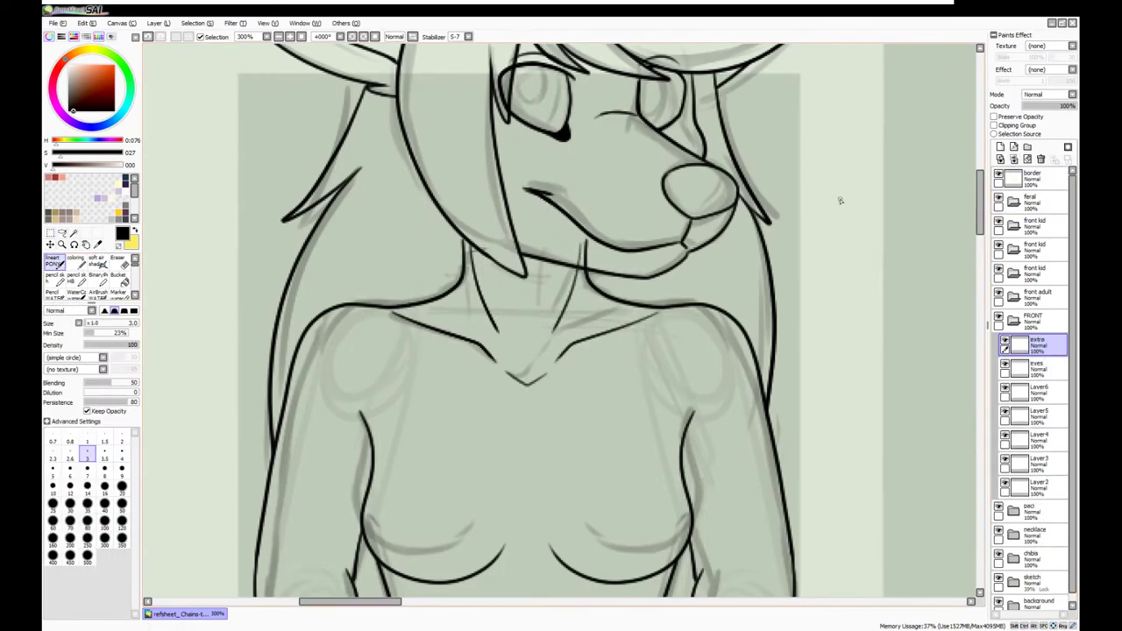
# Select Layer5, zoom out, and toggle Layer6 visibility to compare the lineart with the sketch
pyautogui.press('e')
pyautogui.click(1034, 414)
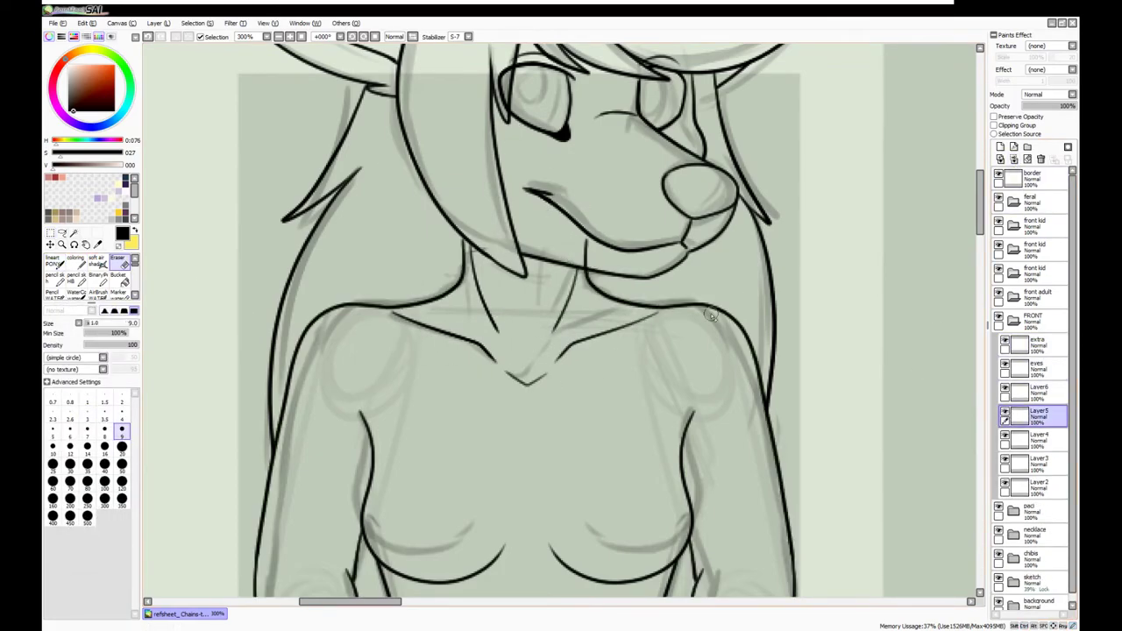
pyautogui.press('n')
pyautogui.click(277, 38)
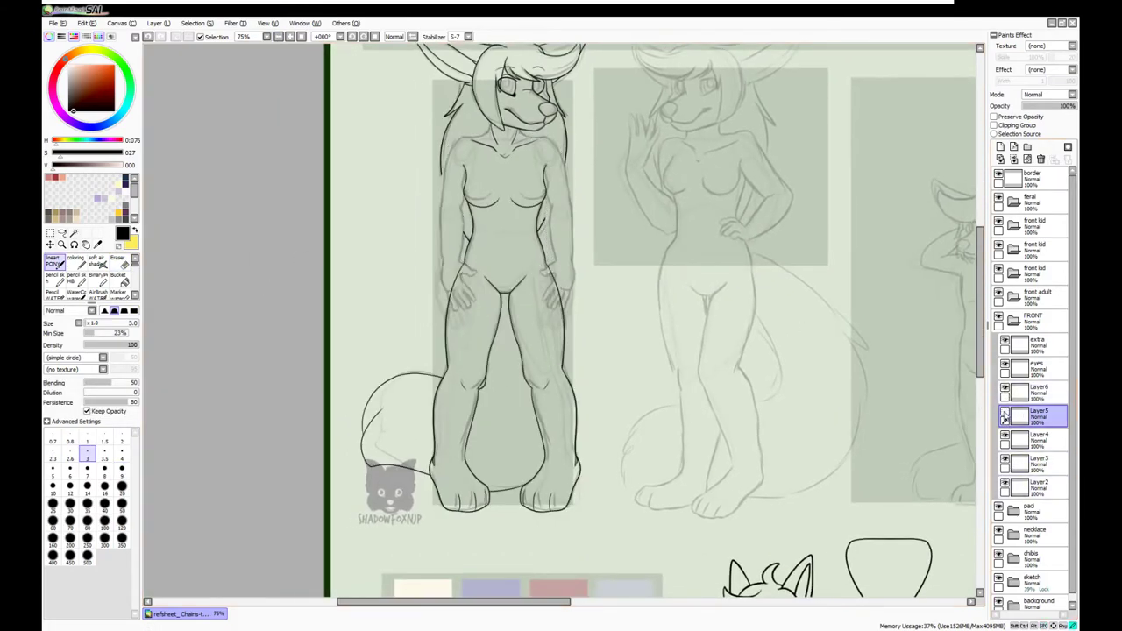
pyautogui.click(1005, 392)
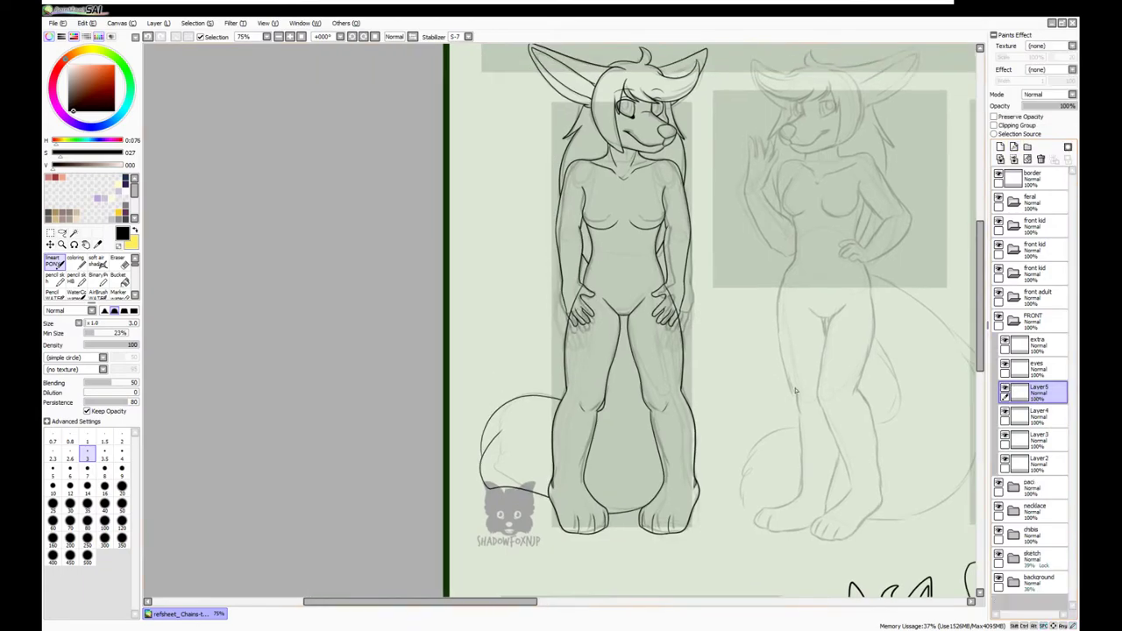
pyautogui.click(1004, 438)
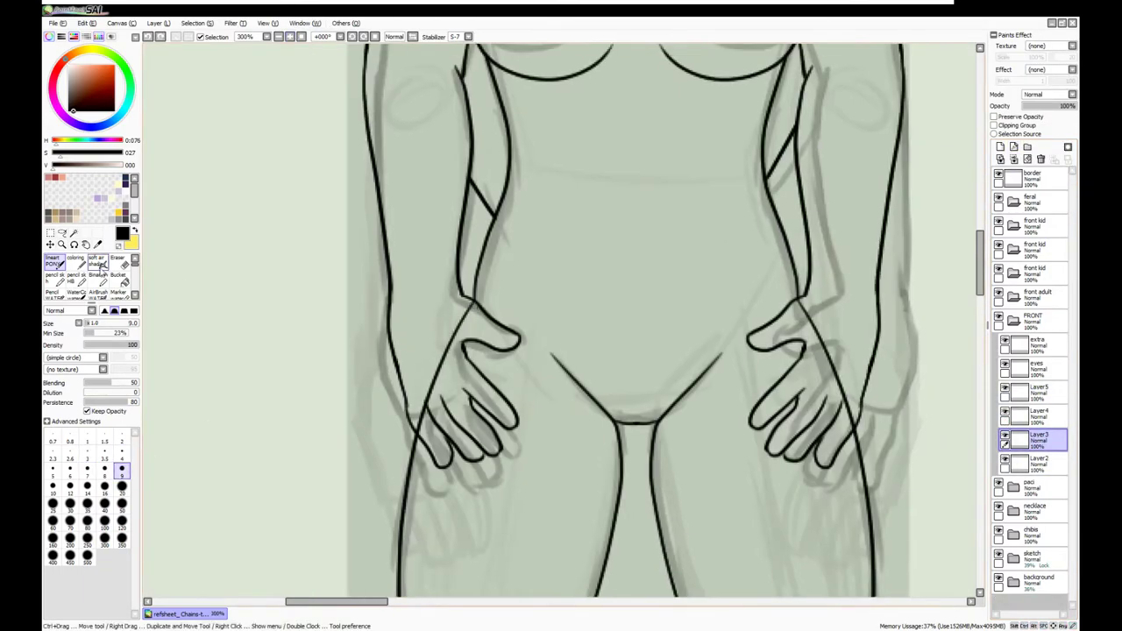
pyautogui.press('e')
pyautogui.scroll(-6, 825, 318)
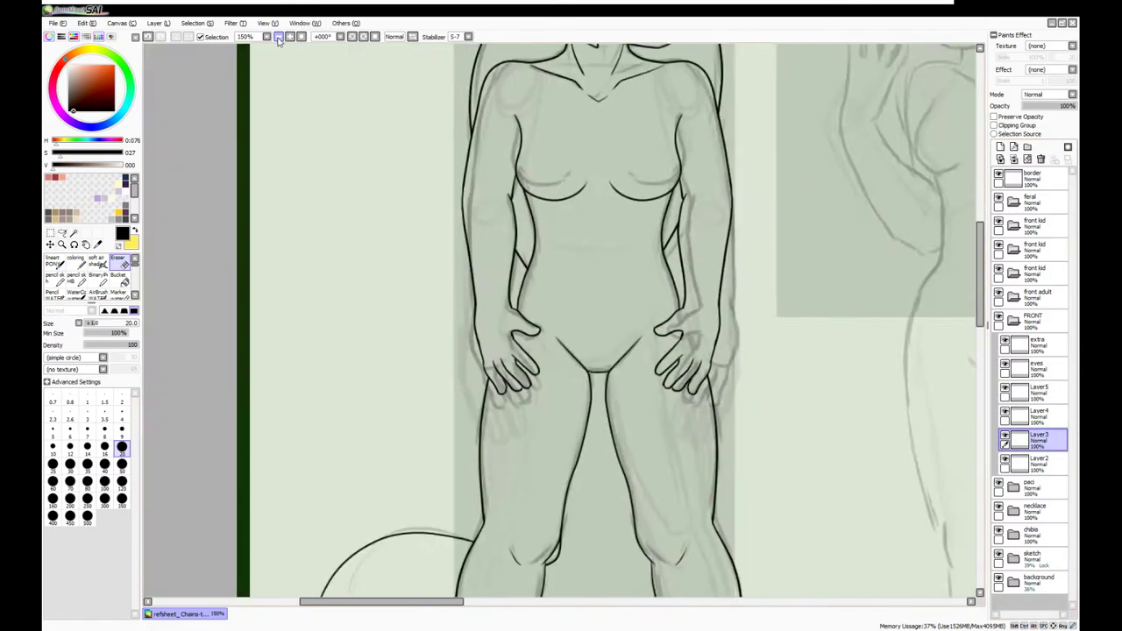
# Lasso-select the inked head lines on the first adult fox figure
pyautogui.click(1039, 438)
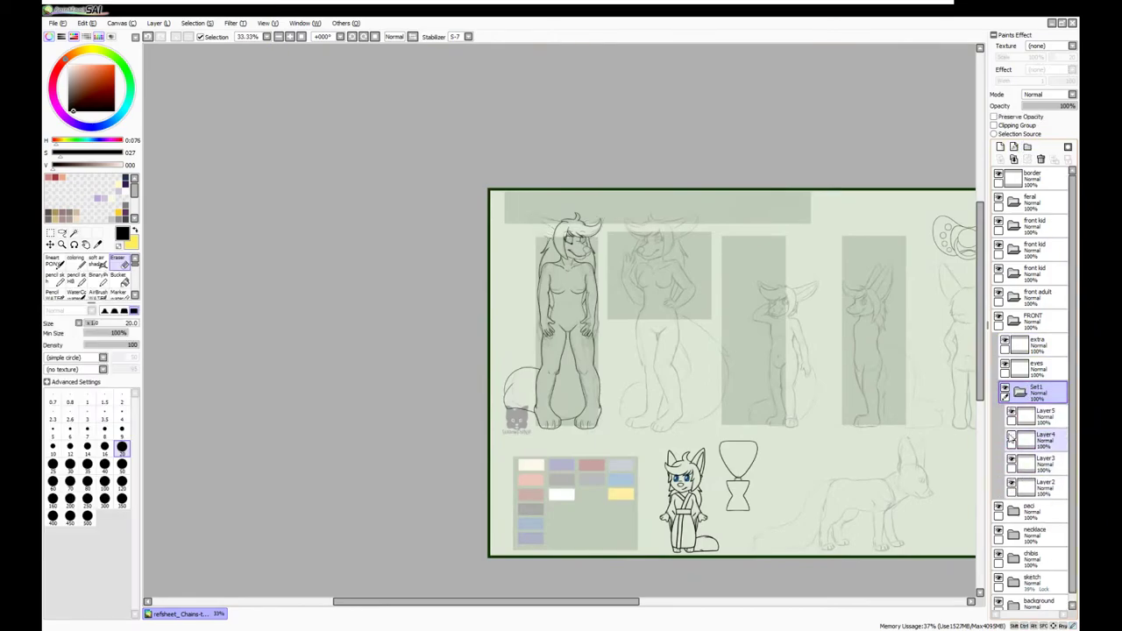
pyautogui.hotkey('ctrl', 't')
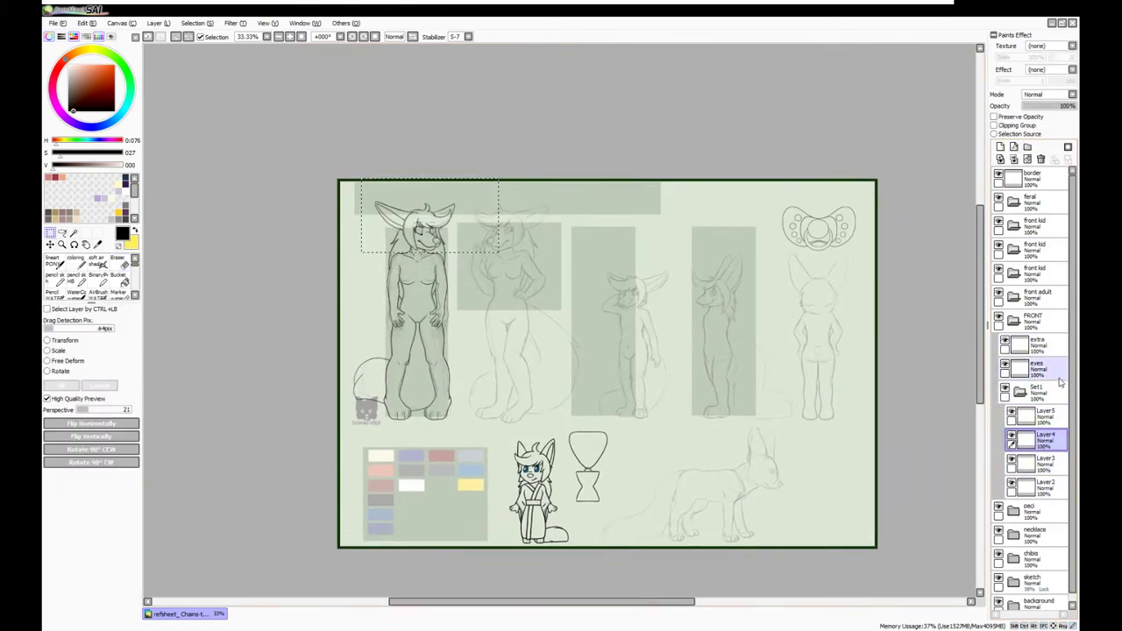
pyautogui.click(1000, 147)
pyautogui.click(1038, 485)
pyautogui.press('a')
pyautogui.moveTo(476, 162); pyautogui.dragTo(438, 326)
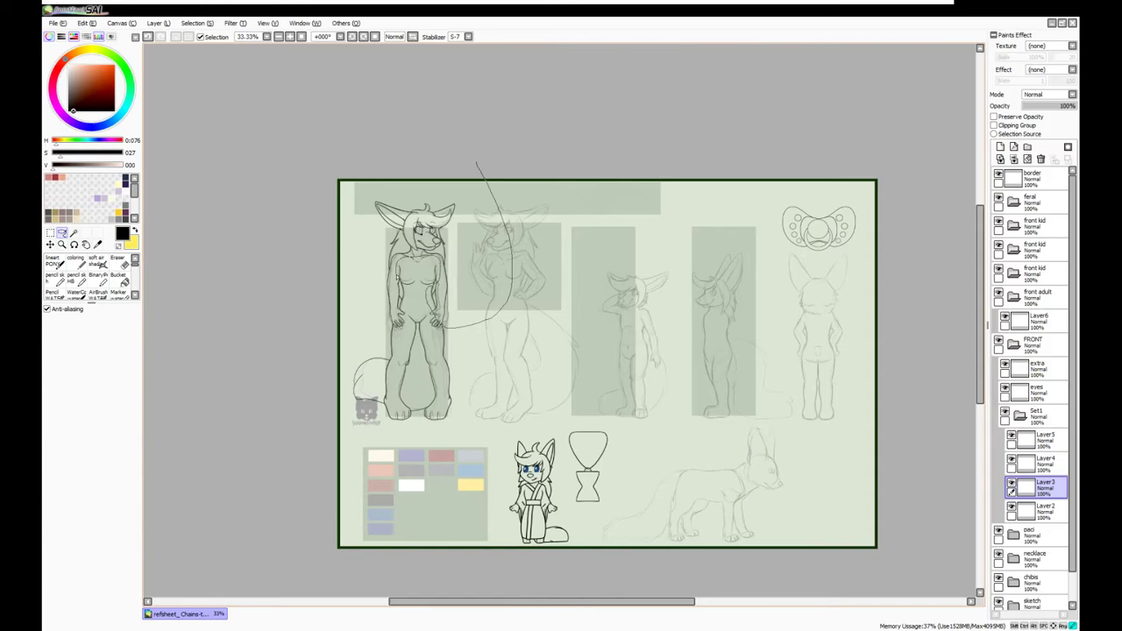
# Paste the head copy into a new layer in 'front adult' and slide it onto the waving figure
pyautogui.click(1038, 295)
pyautogui.click(50, 245)
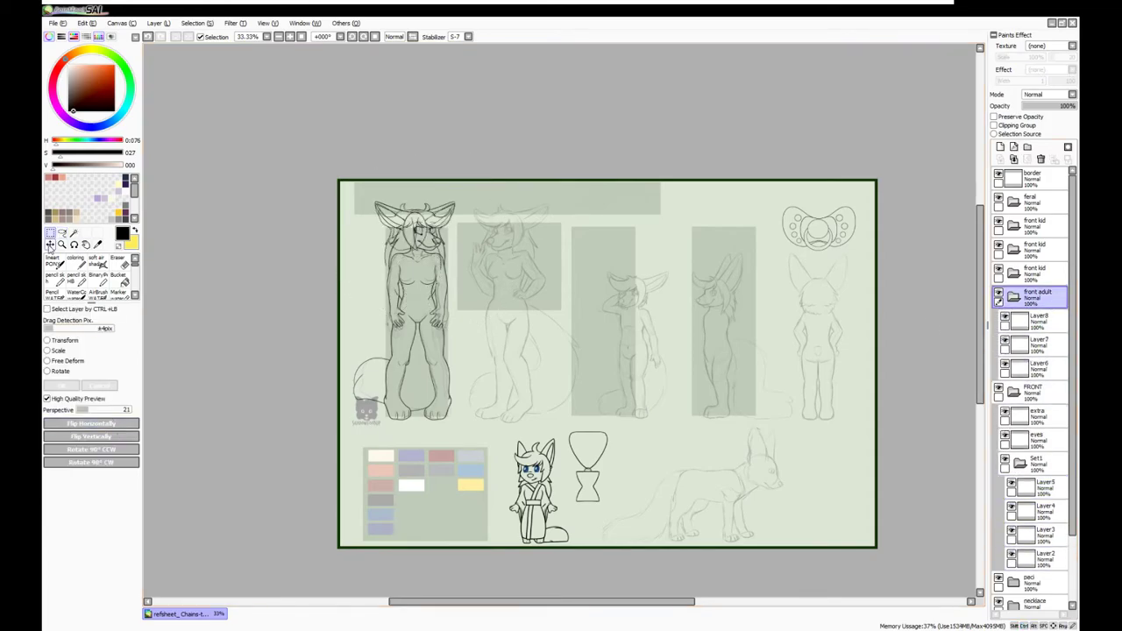
pyautogui.click(1037, 439)
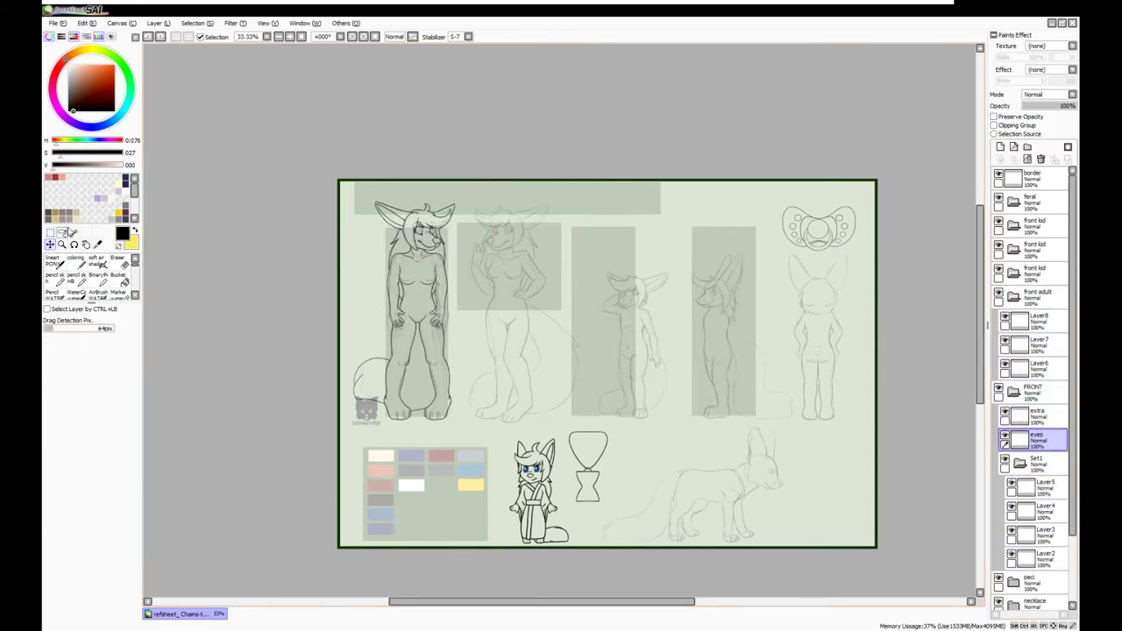
pyautogui.click(1056, 351)
pyautogui.hotkey('ctrl', 'v')
pyautogui.click(1058, 320)
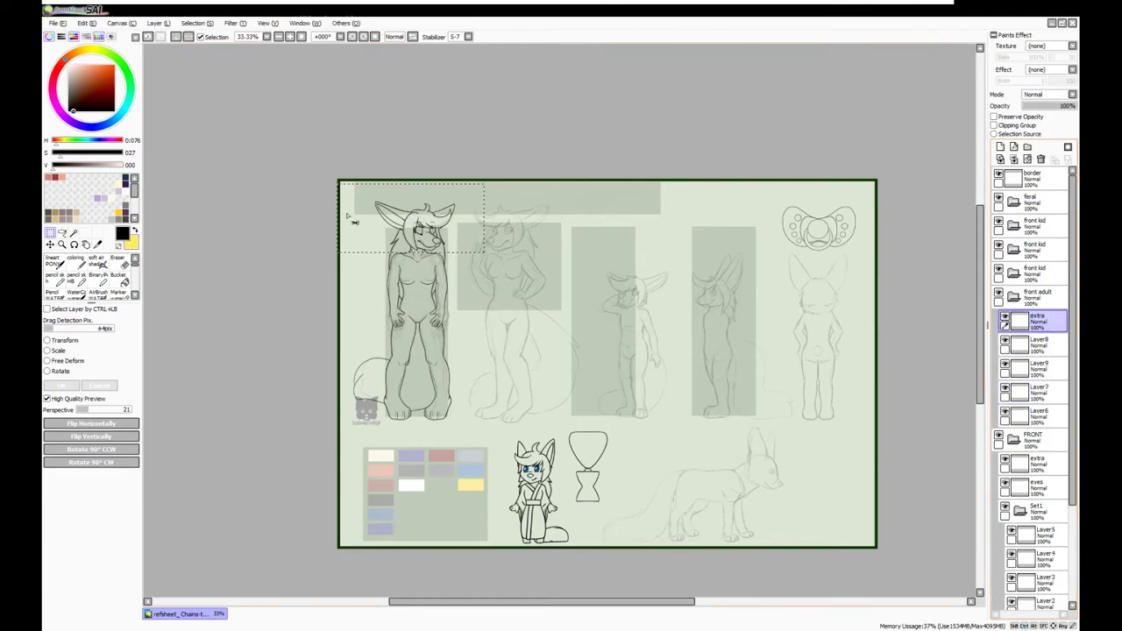
pyautogui.click(1039, 295)
pyautogui.moveTo(377, 150); pyautogui.dragTo(471, 130)
# Erase parts of the copied head on Layer7 and set the inking pen to size 3
pyautogui.scroll(5, 509, 287)
pyautogui.press('e')
pyautogui.click(1038, 392)
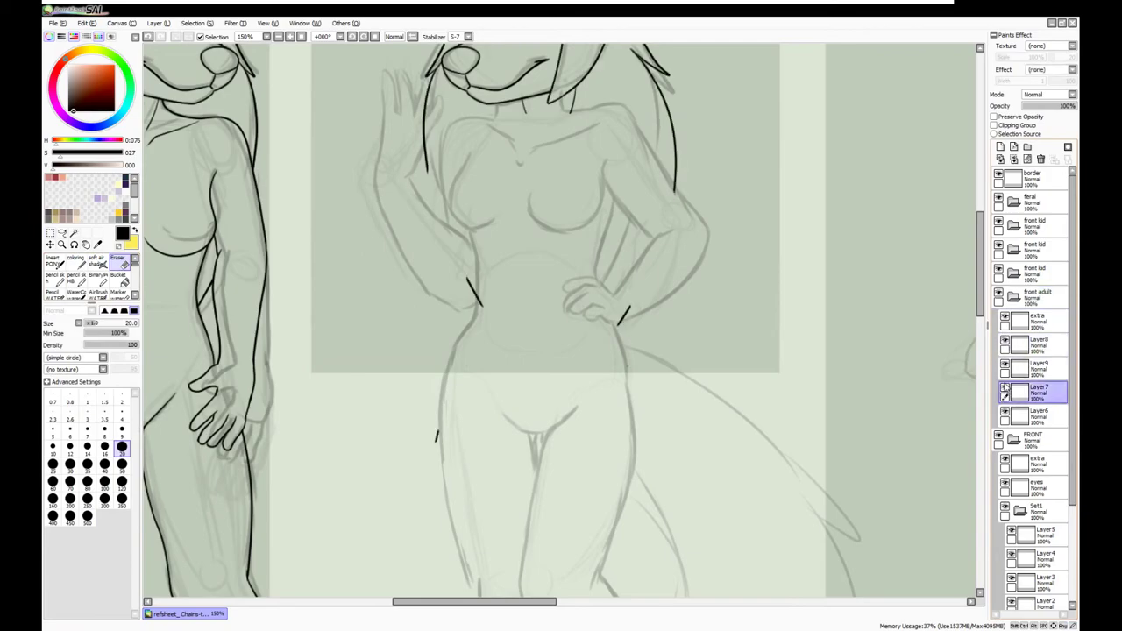
pyautogui.press('n')
pyautogui.scroll(1, 439, 400)
pyautogui.scroll(3, 202, 415)
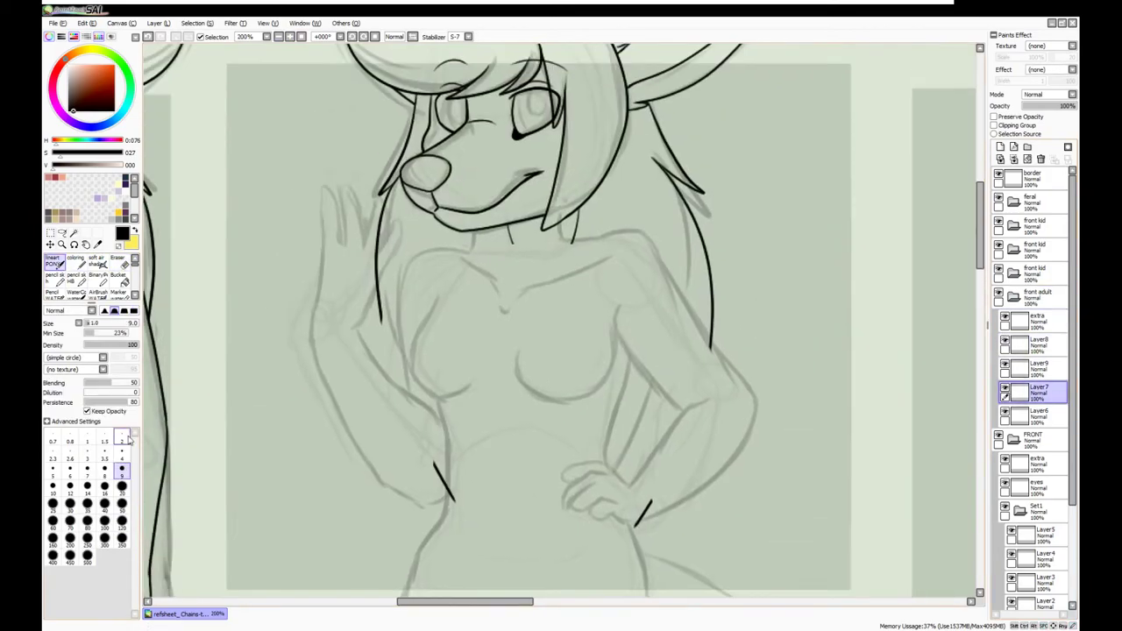
pyautogui.press('[')
pyautogui.press('[')
pyautogui.press('[')
pyautogui.press('[')
pyautogui.press('[')
pyautogui.press('[')
pyautogui.press('[')
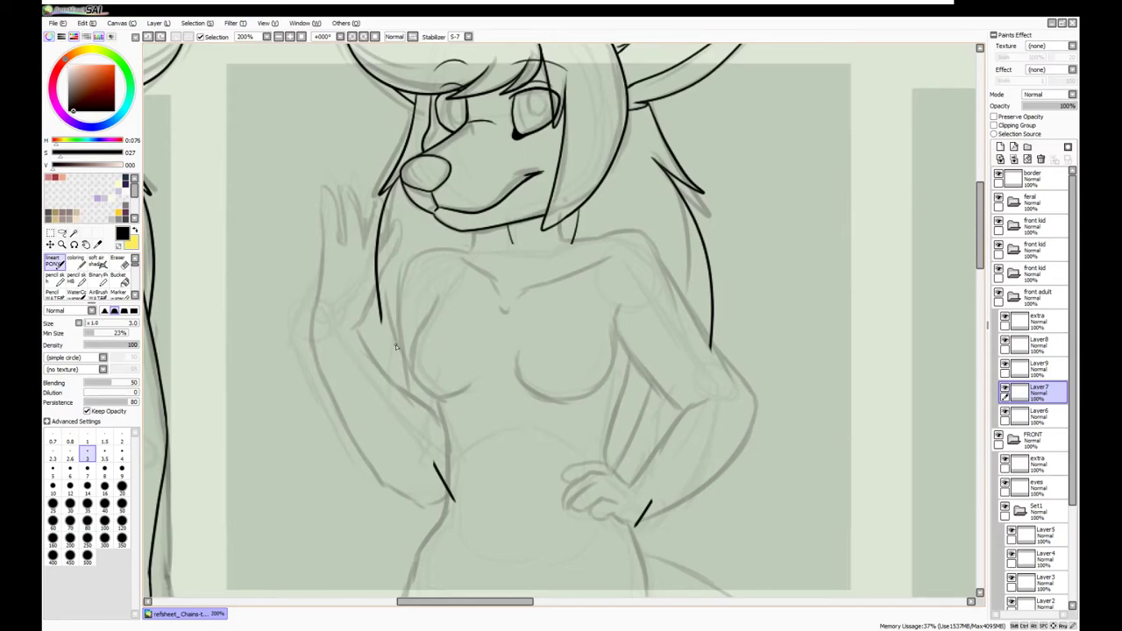
pyautogui.scroll(1, 292, 312)
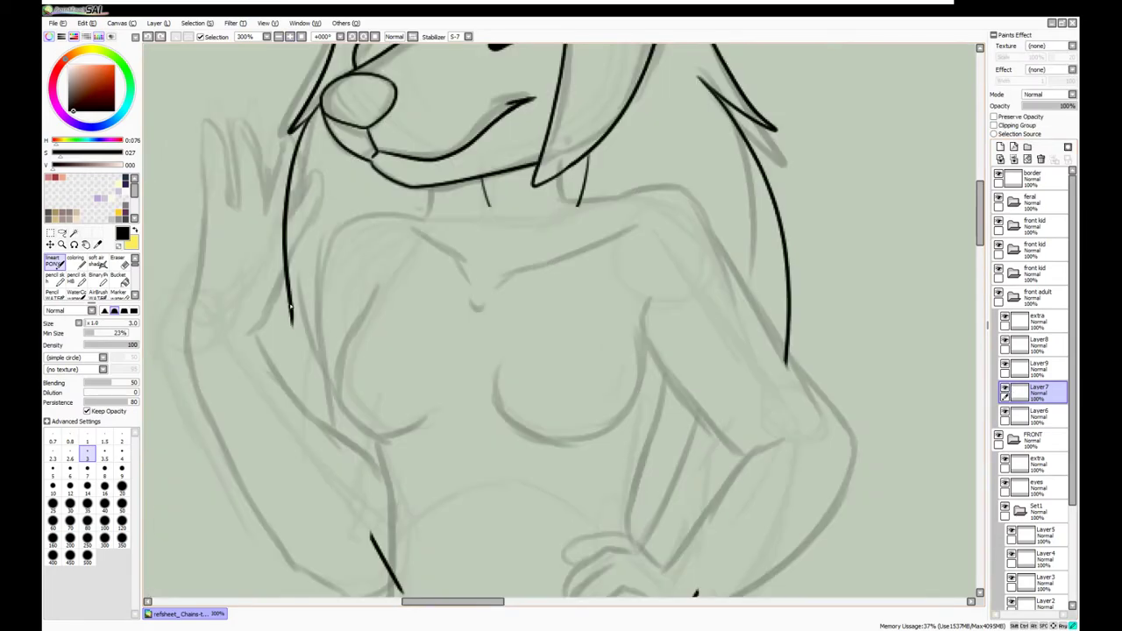
# Erase excess head lines on the extra layer and recheck Layer6 and Layer7 visibility
pyautogui.click(1038, 318)
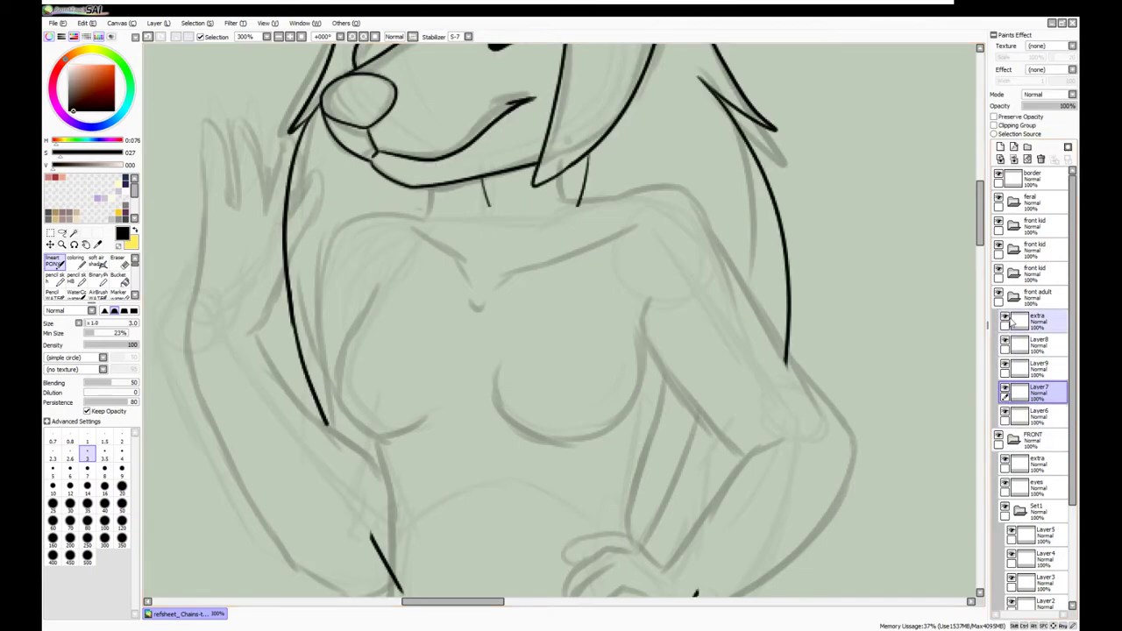
pyautogui.scroll(5, 614, 379)
pyautogui.press('e')
pyautogui.scroll(-5, 613, 379)
pyautogui.scroll(5, 689, 489)
pyautogui.click(1017, 412)
pyautogui.click(1005, 413)
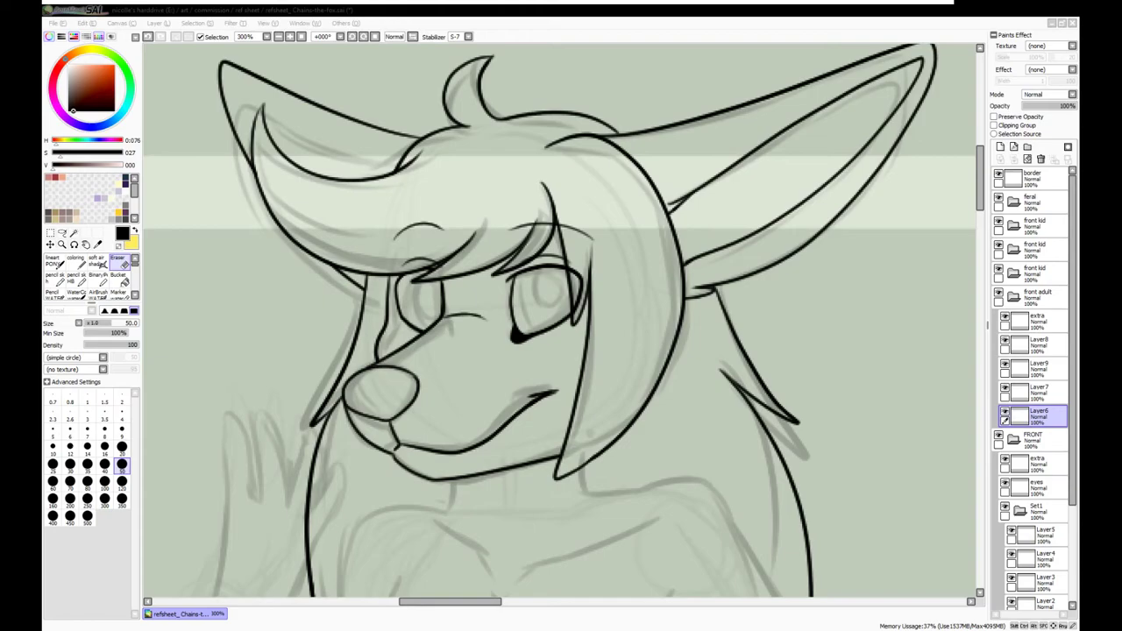
pyautogui.click(1005, 389)
pyautogui.click(1006, 390)
pyautogui.scroll(-3, 561, 351)
# Add Layer10 and Layer11 for the raised hand and undo the M-shaped finger lines
pyautogui.click(1000, 147)
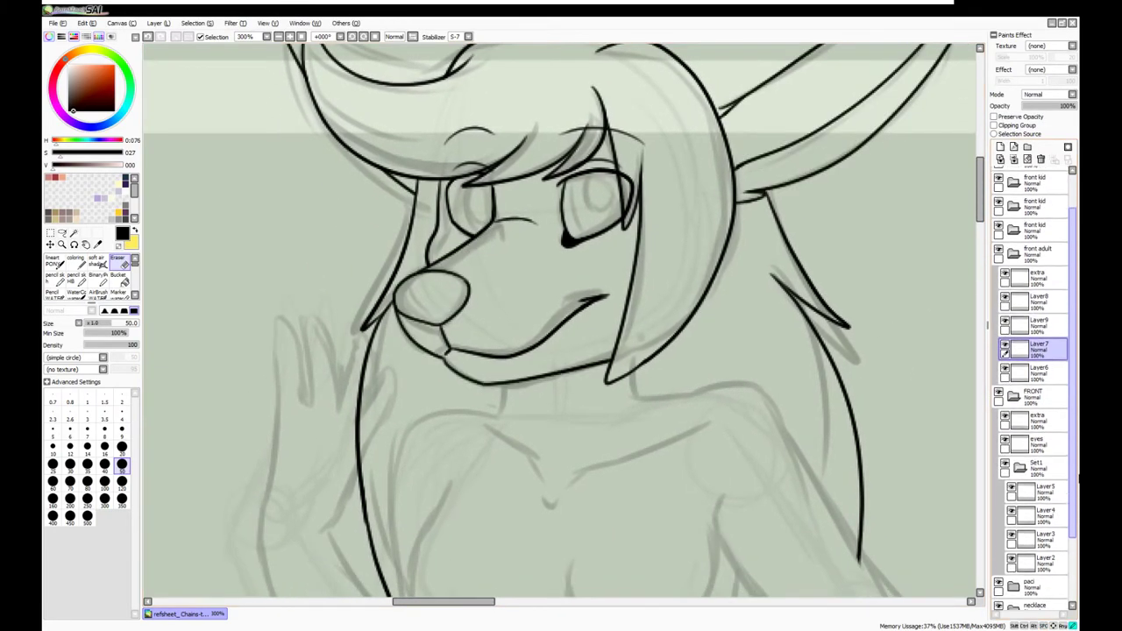
pyautogui.press('b')
pyautogui.scroll(-2, 561, 351)
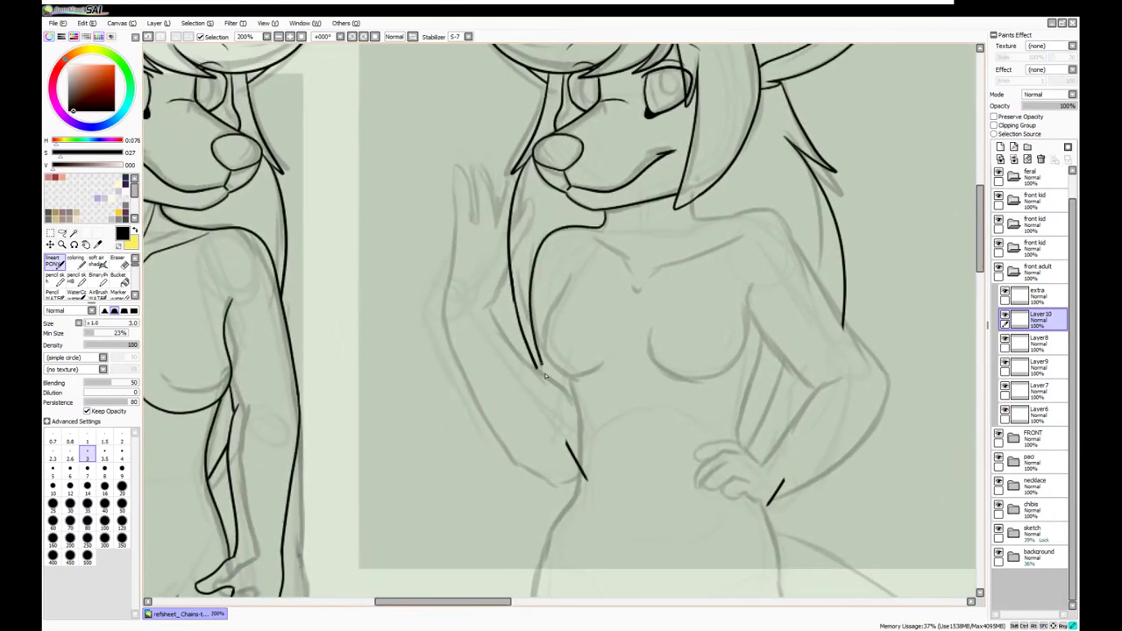
pyautogui.scroll(1, 544, 373)
pyautogui.hotkey('ctrl', 'shift', 'n')
pyautogui.hotkey('ctrl', 'z')
pyautogui.hotkey('ctrl', 'z')
pyautogui.hotkey('ctrl', 'z')
pyautogui.hotkey('ctrl', 'z')
pyautogui.hotkey('ctrl', 'z')
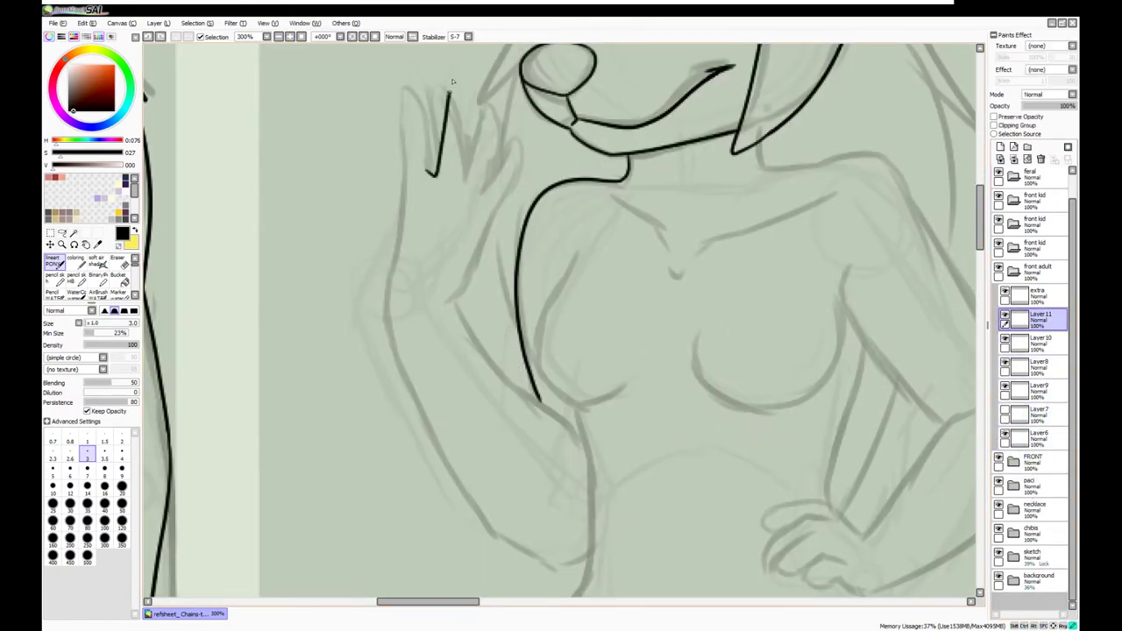
pyautogui.hotkey('ctrl', 'z')
# Draw the raised hand's first and second fingers, trimming the finger tops with the eraser
pyautogui.moveTo(463, 180); pyautogui.dragTo(472, 102)
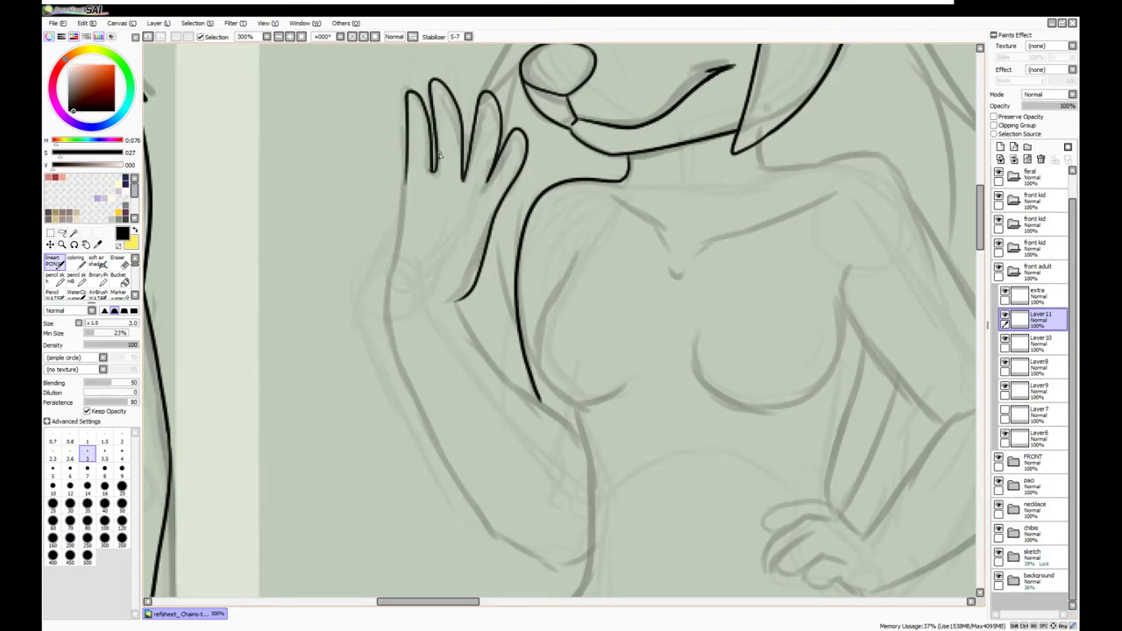
pyautogui.press('e')
pyautogui.moveTo(468, 103)
pyautogui.mouseDown()
pyautogui.moveTo(431, 78)
pyautogui.moveTo(409, 91)
pyautogui.moveTo(432, 82)
pyautogui.mouseUp()
pyautogui.press('n')
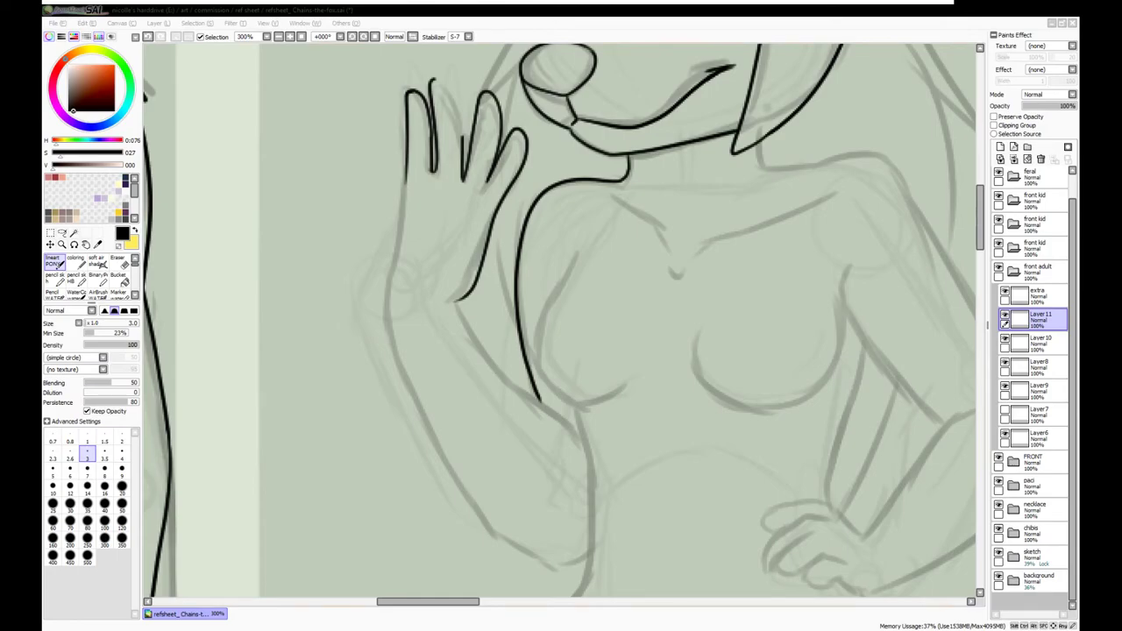
pyautogui.moveTo(431, 80); pyautogui.dragTo(464, 128)
# Ink the raised arm's inner and outer lines and merge Layer11 down into Layer10
pyautogui.moveTo(459, 298); pyautogui.dragTo(571, 432)
pyautogui.moveTo(405, 174)
pyautogui.mouseDown()
pyautogui.moveTo(391, 323)
pyautogui.moveTo(500, 543)
pyautogui.moveTo(580, 568)
pyautogui.mouseUp()
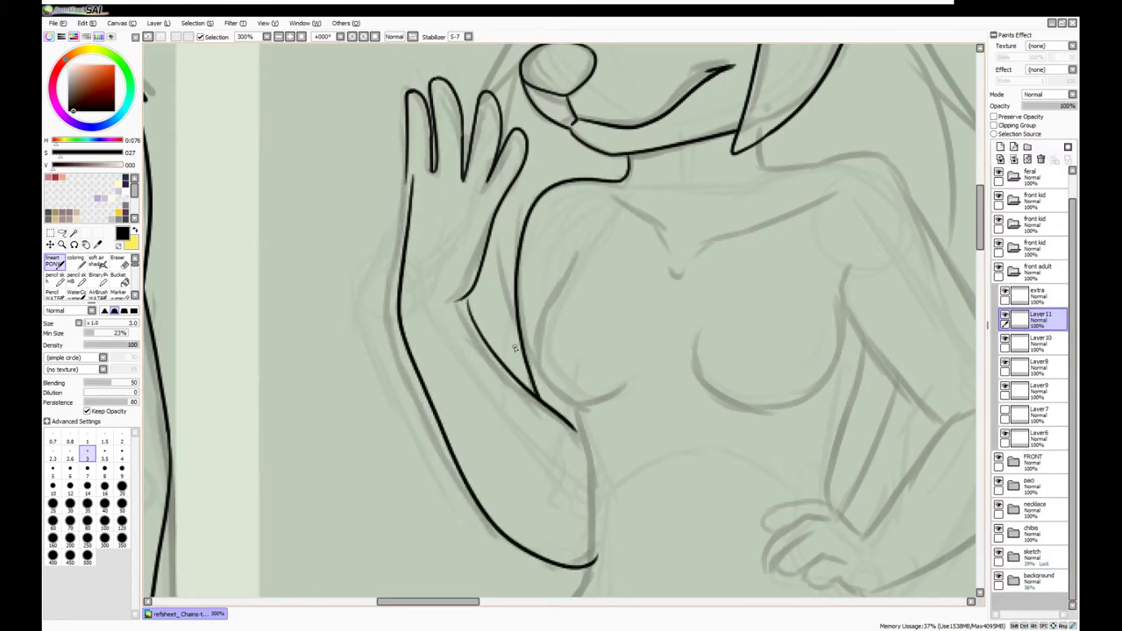
pyautogui.press('a')
pyautogui.click(1038, 315)
pyautogui.hotkey('ctrl', 'e')
pyautogui.hotkey('ctrl', '-')
pyautogui.hotkey('ctrl', '-')
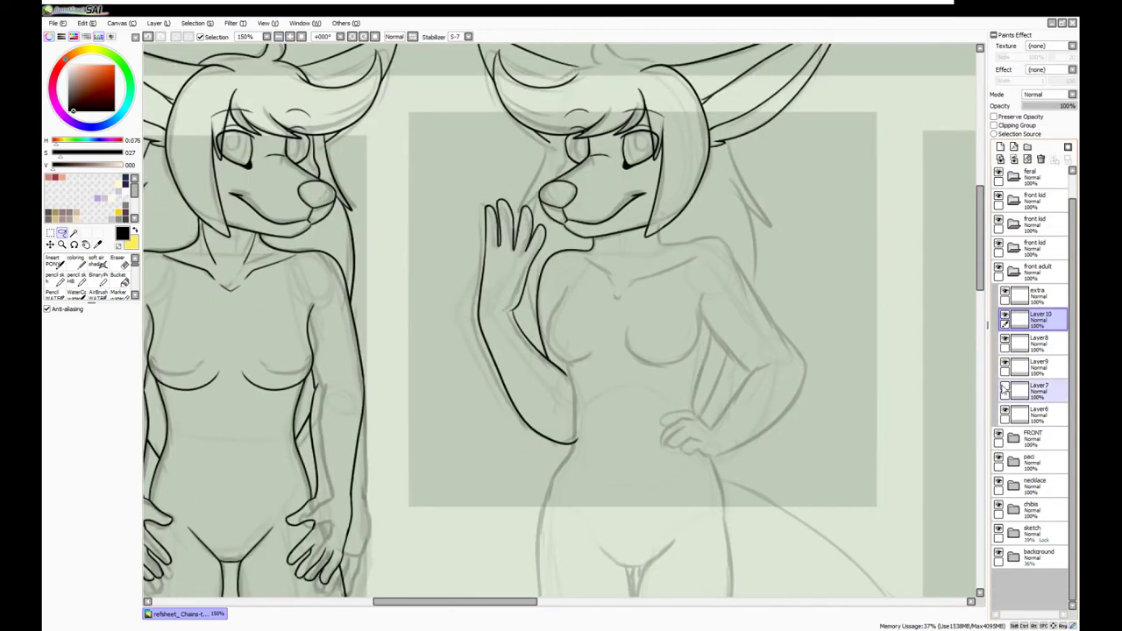
# Redraw the raised hand's second and third fingers and its left outline, undoing poor strokes
pyautogui.press('e')
pyautogui.hotkey('ctrl', '+')
pyautogui.hotkey('ctrl', '+')
pyautogui.hotkey('ctrl', '+')
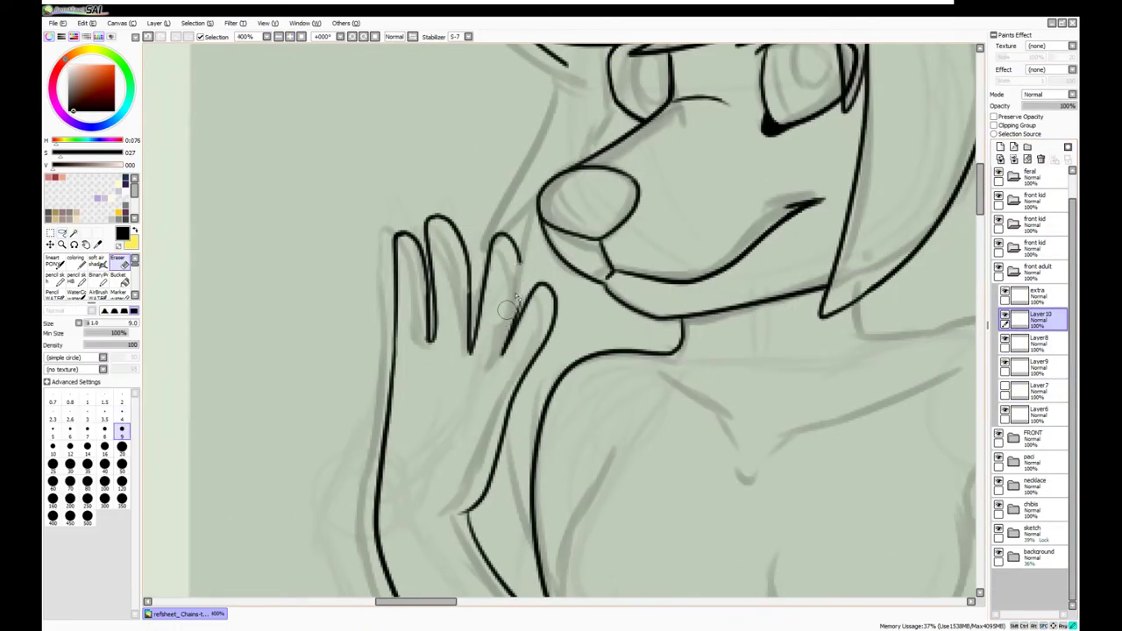
pyautogui.press('n')
pyautogui.hotkey('ctrl', 'z')
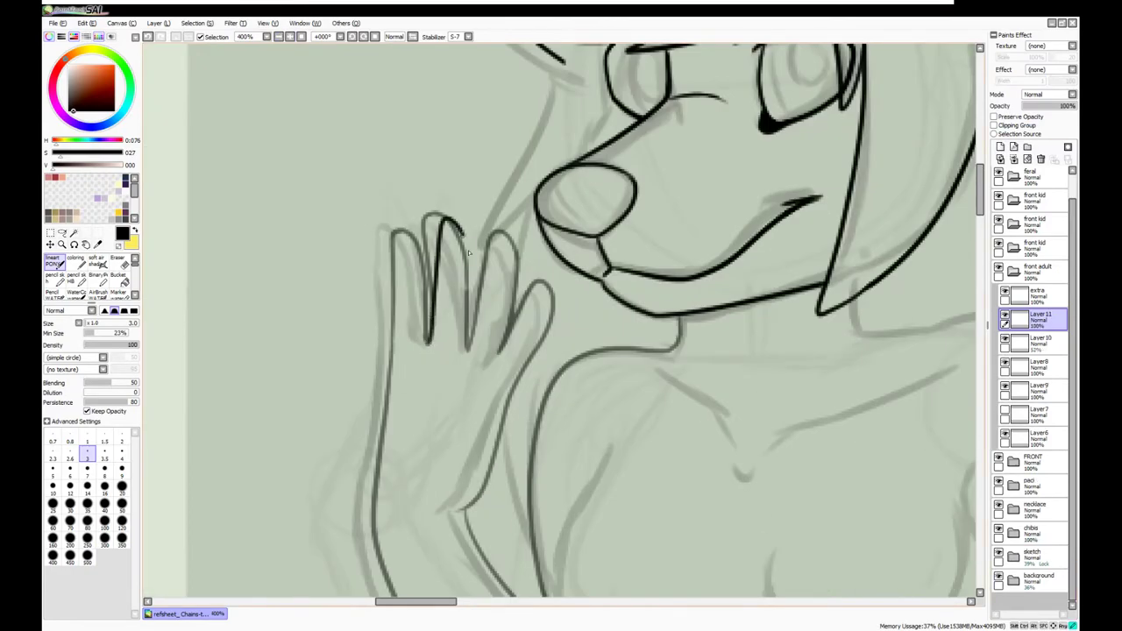
pyautogui.hotkey('ctrl', 'z')
pyautogui.moveTo(428, 346)
pyautogui.mouseDown()
pyautogui.moveTo(433, 224)
pyautogui.moveTo(468, 263)
pyautogui.mouseUp()
pyautogui.hotkey('ctrl', 'z')
pyautogui.moveTo(467, 350); pyautogui.dragTo(431, 315)
pyautogui.moveTo(396, 253); pyautogui.dragTo(391, 342)
pyautogui.hotkey('ctrl', 'z')
pyautogui.moveTo(385, 412); pyautogui.dragTo(395, 242)
pyautogui.moveTo(468, 350); pyautogui.dragTo(487, 240)
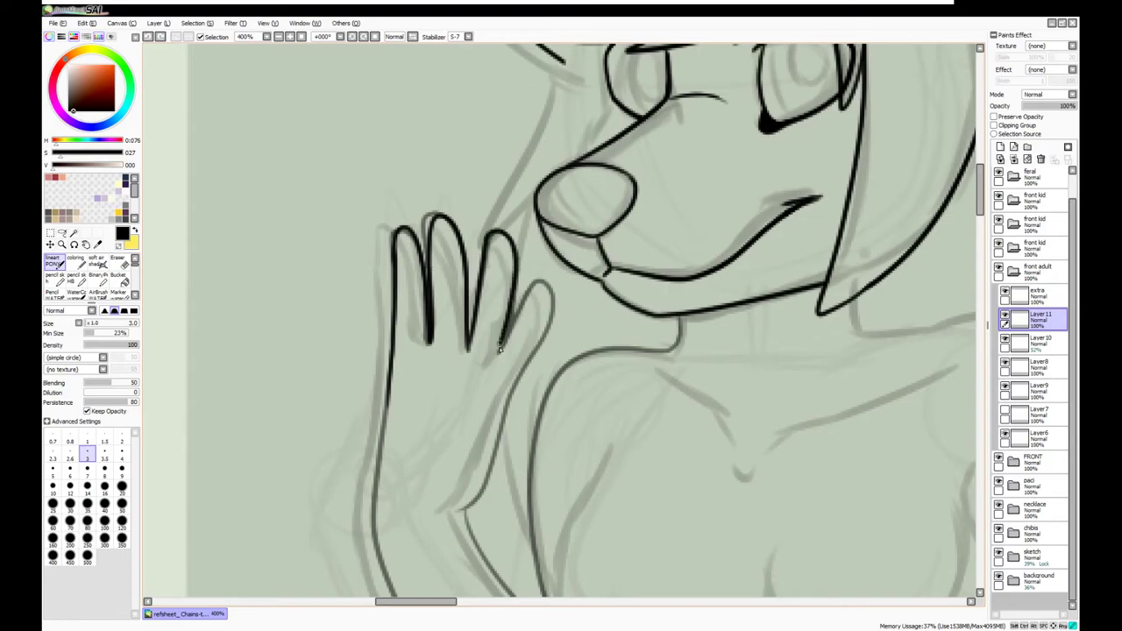
pyautogui.moveTo(550, 282)
pyautogui.mouseDown()
pyautogui.moveTo(496, 453)
pyautogui.moveTo(461, 506)
pyautogui.moveTo(519, 321)
pyautogui.moveTo(496, 435)
pyautogui.moveTo(461, 509)
pyautogui.mouseUp()
pyautogui.hotkey('ctrl', 'z')
pyautogui.hotkey('ctrl', 'z')
# Make Layer10 fully opaque, merge it down, and redraw the third finger's top with a size 9 eraser
pyautogui.click(1038, 341)
pyautogui.press('e')
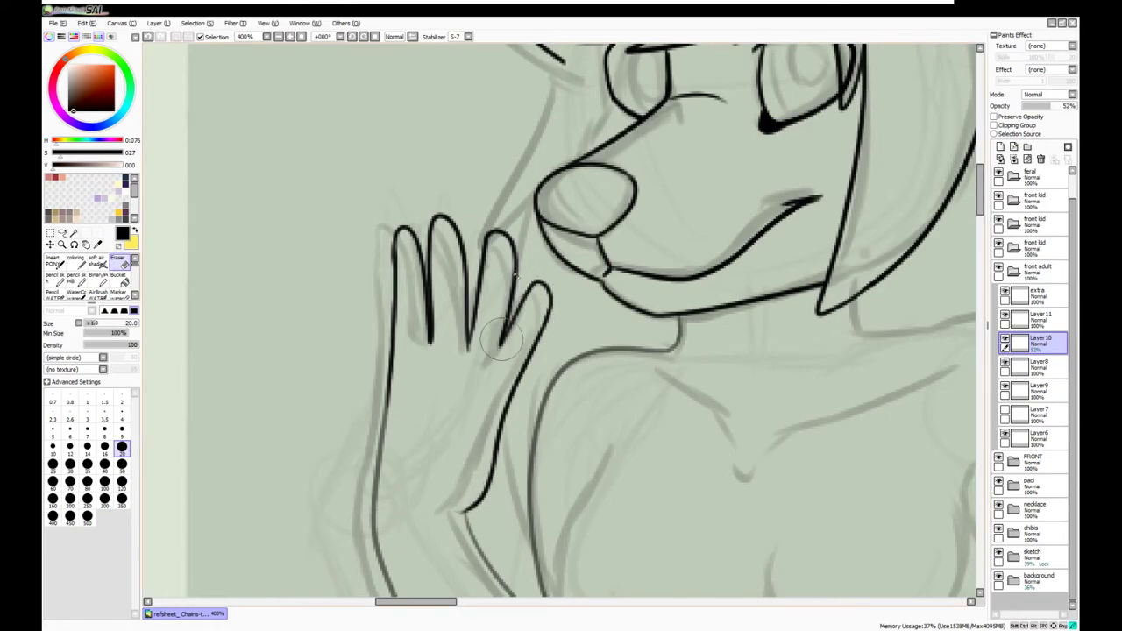
pyautogui.moveTo(1051, 105); pyautogui.dragTo(1075, 105)
pyautogui.hotkey('ctrl', 'e')
pyautogui.scroll(-5, 392, 319)
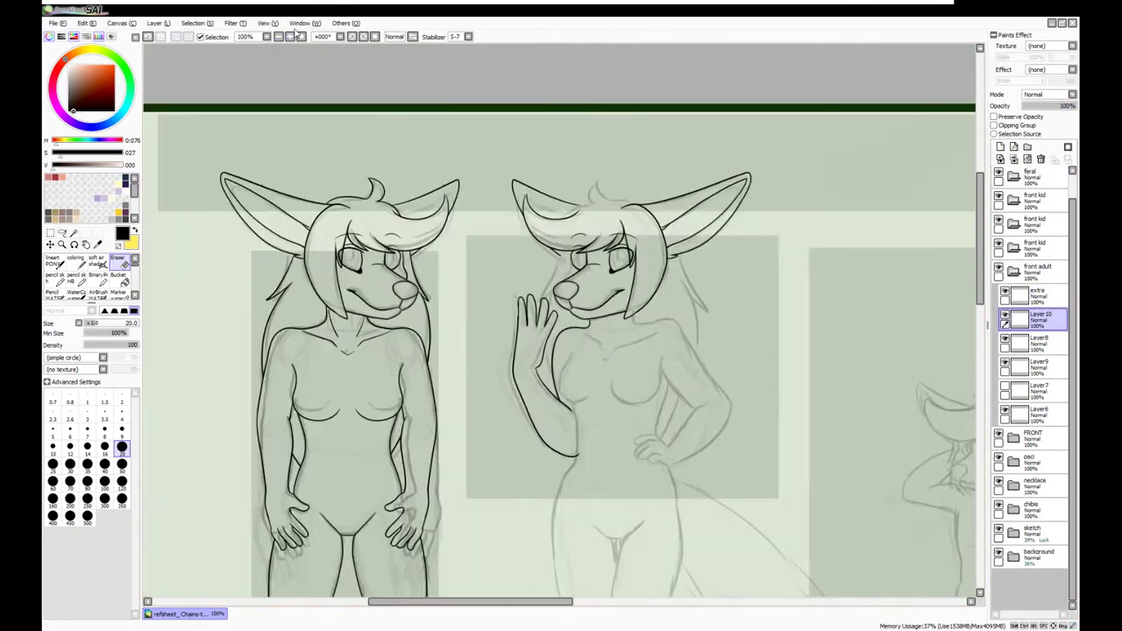
pyautogui.scroll(8, 392, 318)
pyautogui.click(121, 430)
pyautogui.moveTo(464, 329); pyautogui.dragTo(454, 268)
pyautogui.press('n')
pyautogui.moveTo(431, 232); pyautogui.dragTo(461, 237)
pyautogui.moveTo(458, 280); pyautogui.dragTo(466, 347)
pyautogui.scroll(-5, 467, 347)
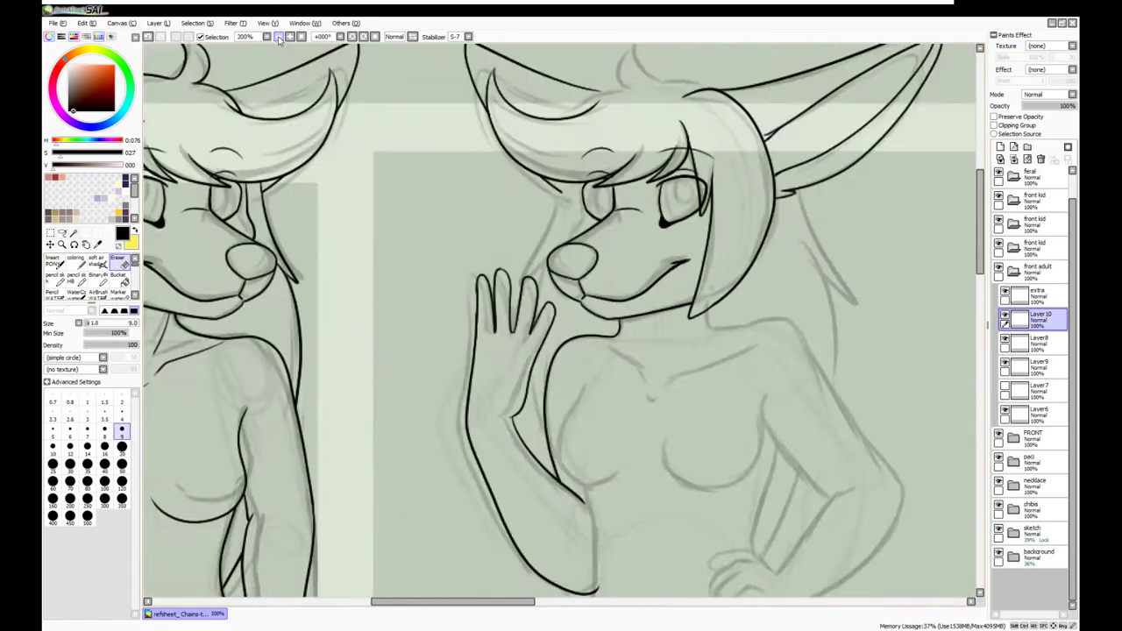
pyautogui.scroll(3, 576, 459)
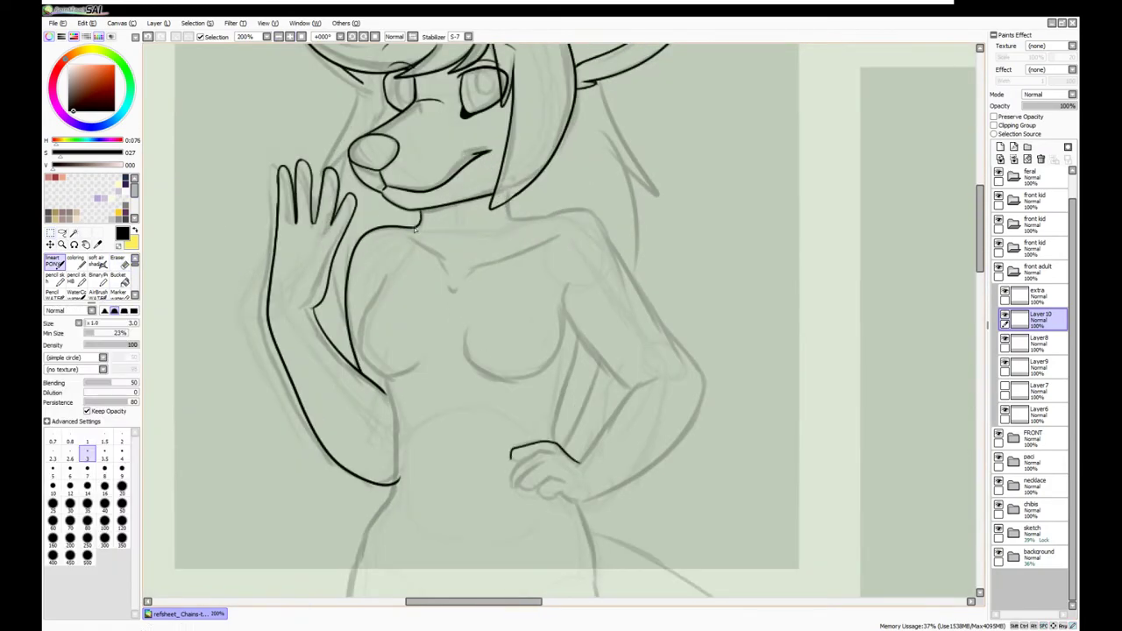
pyautogui.scroll(2, 484, 355)
pyautogui.hotkey('ctrl', 'z')
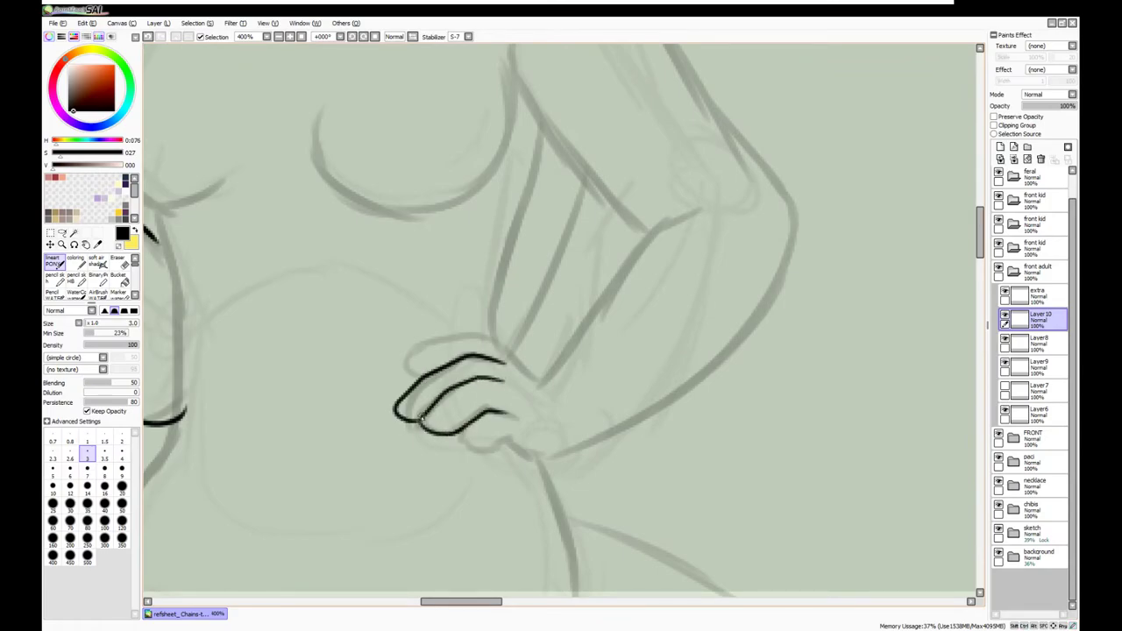
# Ink the hand on the hip and the arm lines around it
pyautogui.moveTo(530, 363)
pyautogui.mouseDown()
pyautogui.moveTo(427, 349)
pyautogui.moveTo(399, 395)
pyautogui.mouseUp()
pyautogui.moveTo(551, 361)
pyautogui.mouseDown()
pyautogui.moveTo(699, 208)
pyautogui.moveTo(582, 328)
pyautogui.mouseUp()
pyautogui.moveTo(550, 462)
pyautogui.mouseDown()
pyautogui.moveTo(664, 409)
pyautogui.moveTo(799, 245)
pyautogui.mouseUp()
pyautogui.moveTo(589, 141); pyautogui.dragTo(418, 333)
pyautogui.moveTo(340, 308); pyautogui.dragTo(471, 462)
# Ink the upper arm from elbow to shoulder on a new layer and merge Layer10 down
pyautogui.click(288, 36)
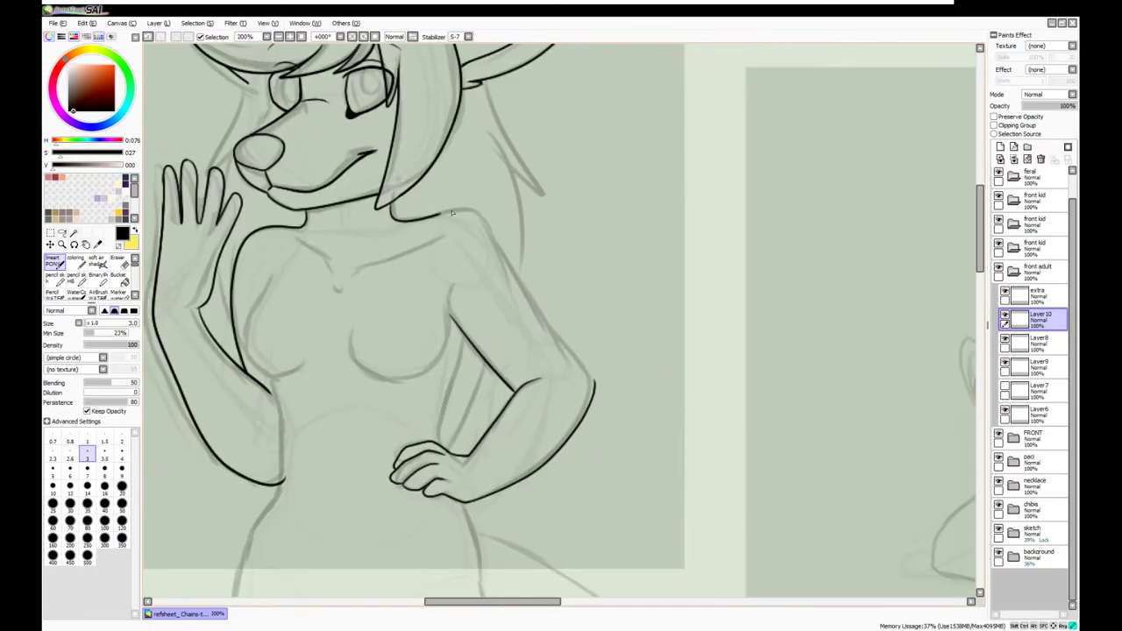
pyautogui.hotkey('ctrl', 'shift', 'n')
pyautogui.moveTo(595, 383)
pyautogui.mouseDown()
pyautogui.moveTo(492, 254)
pyautogui.moveTo(429, 210)
pyautogui.mouseUp()
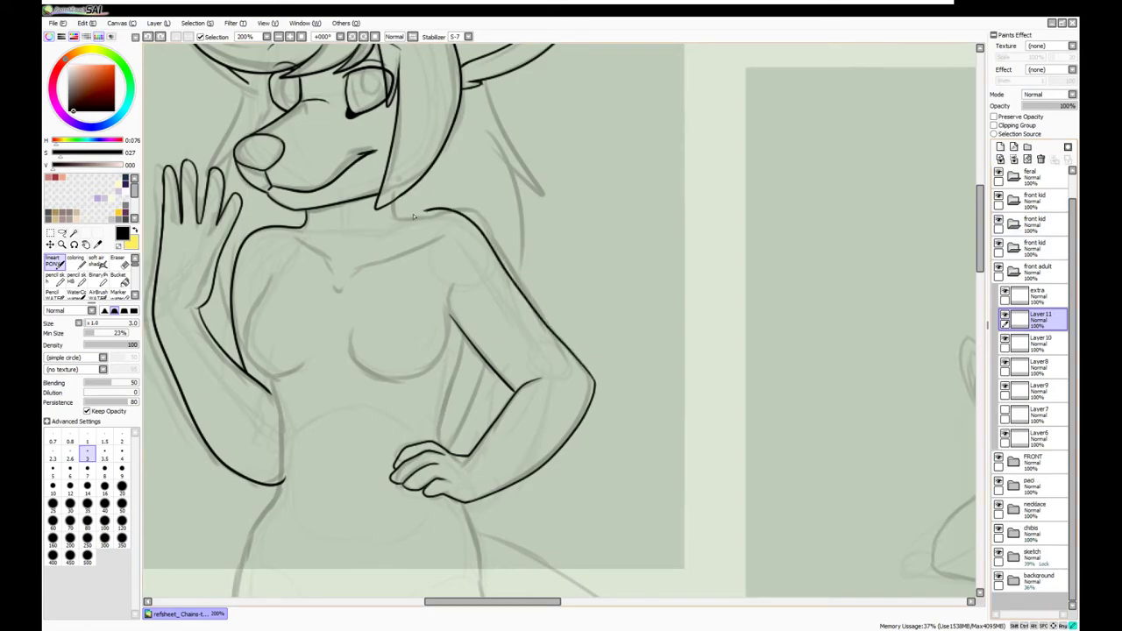
pyautogui.moveTo(557, 220); pyautogui.dragTo(680, 223)
pyautogui.hotkey('ctrl', 'e')
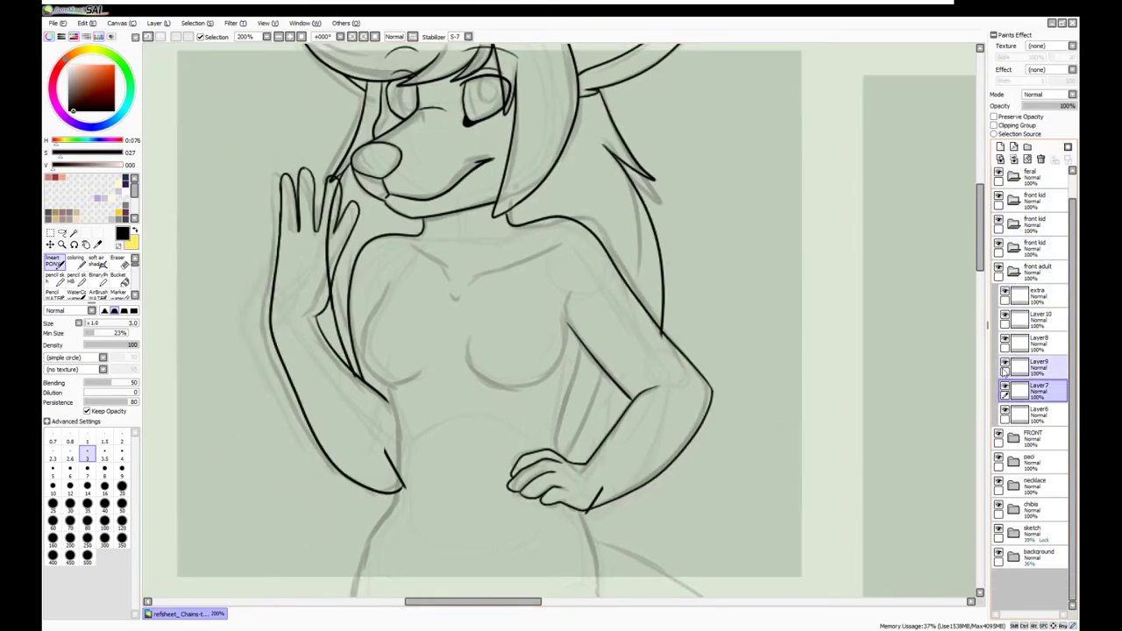
pyautogui.moveTo(780, 268); pyautogui.dragTo(872, 356)
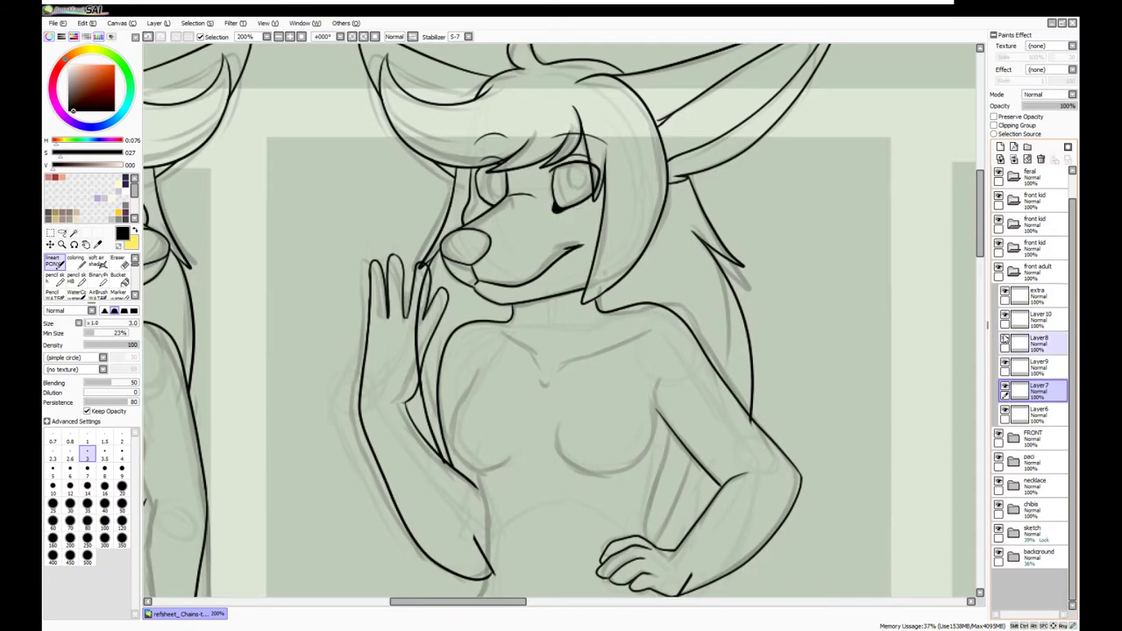
pyautogui.click(1037, 317)
pyautogui.hotkey('ctrl', 'e')
# Erase stray lines near the hand
pyautogui.click(1037, 364)
pyautogui.hotkey('ctrl', '+')
pyautogui.press('e')
pyautogui.moveTo(294, 210); pyautogui.dragTo(276, 417)
pyautogui.press('n')
# Draw chest and collarbone lines on the extra layer, then tidy the layer folders
pyautogui.click(1037, 340)
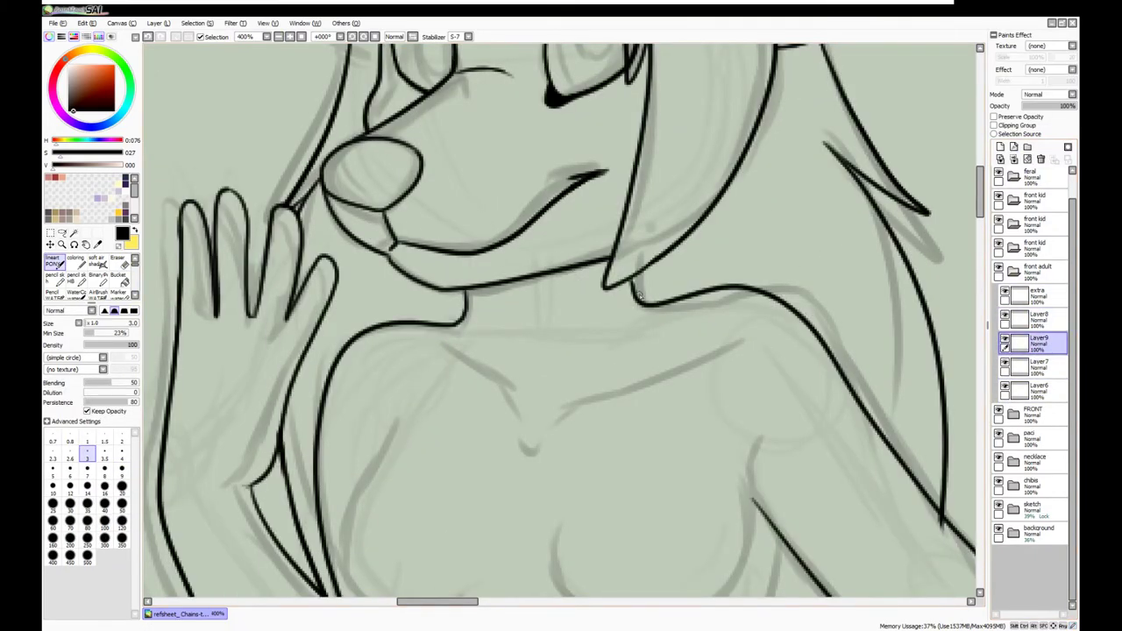
pyautogui.click(1037, 295)
pyautogui.moveTo(644, 311); pyautogui.dragTo(692, 342)
pyautogui.moveTo(552, 390); pyautogui.dragTo(644, 338)
pyautogui.moveTo(438, 338); pyautogui.dragTo(513, 390)
pyautogui.moveTo(478, 298)
pyautogui.mouseDown()
pyautogui.moveTo(500, 348)
pyautogui.moveTo(837, 385)
pyautogui.mouseUp()
pyautogui.click(277, 39)
pyautogui.click(1013, 270)
pyautogui.click(1013, 294)
pyautogui.click(1019, 368)
# Add a new layer above 'extra' and draw a small strand on the left fox's bangs
pyautogui.click(1020, 369)
pyautogui.hotkey('ctrl', 'shift', 'n')
pyautogui.moveTo(626, 191); pyautogui.dragTo(599, 229)
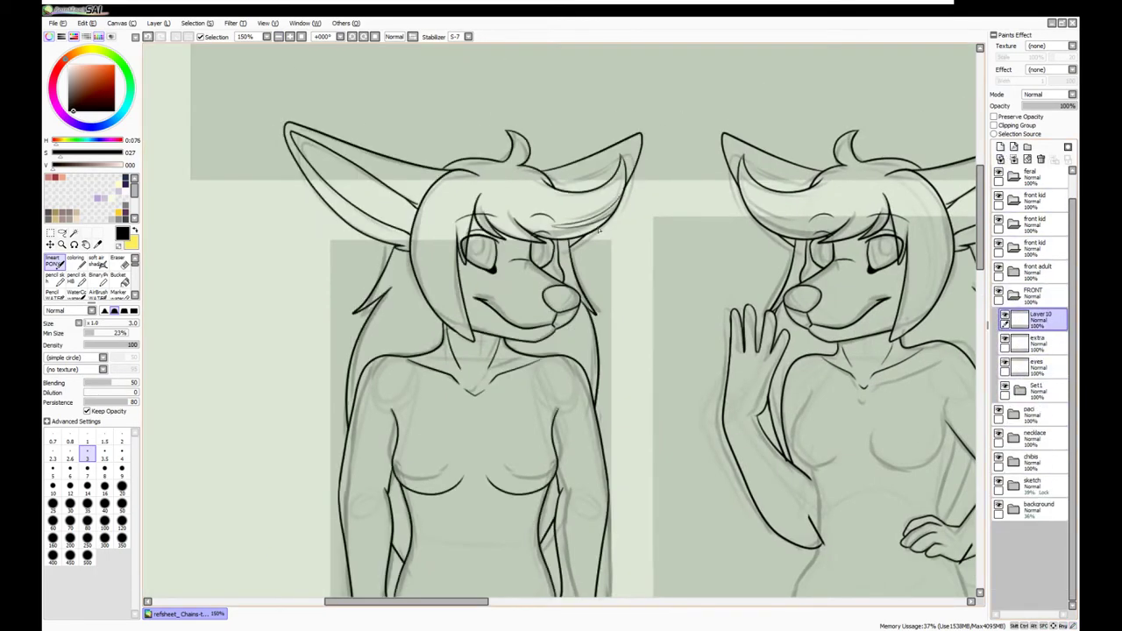
pyautogui.hotkey('ctrl', 'z')
pyautogui.moveTo(492, 214); pyautogui.dragTo(500, 226)
# Draw long hair strands down the bangs and along the left side of her hair
pyautogui.moveTo(451, 171)
pyautogui.mouseDown()
pyautogui.moveTo(432, 272)
pyautogui.moveTo(445, 326)
pyautogui.mouseUp()
pyautogui.moveTo(461, 171); pyautogui.dragTo(471, 338)
pyautogui.hotkey('ctrl', 'z')
pyautogui.moveTo(468, 205); pyautogui.dragTo(460, 252)
pyautogui.hotkey('ctrl', 'z')
pyautogui.moveTo(425, 302); pyautogui.dragTo(405, 354)
pyautogui.moveTo(400, 291); pyautogui.dragTo(366, 356)
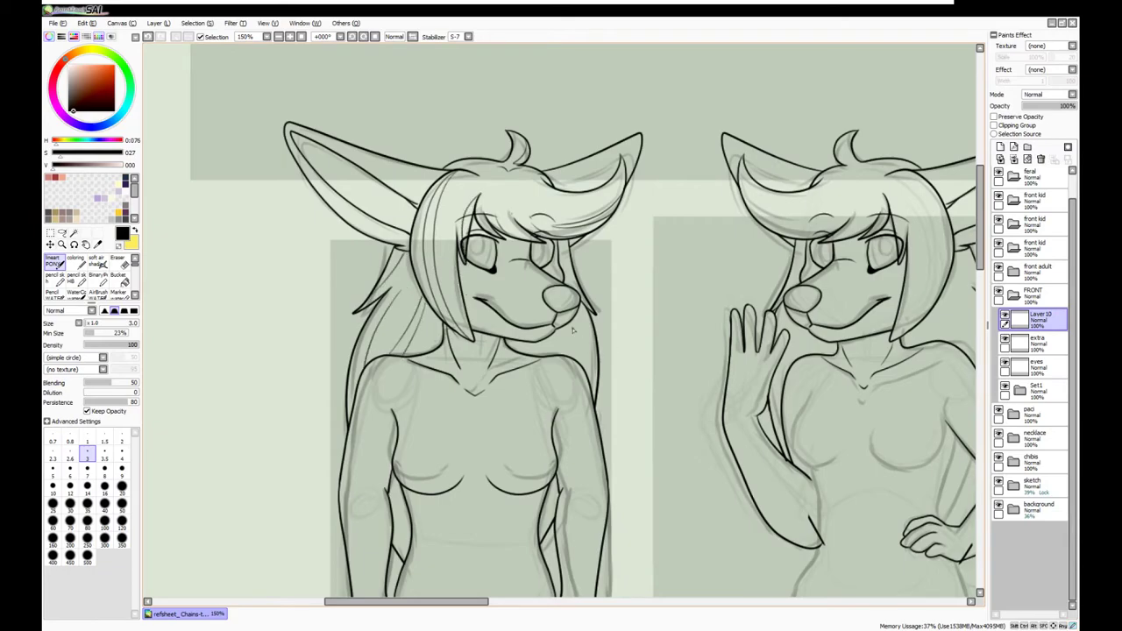
# Zoom out over the whole sheet and start moving the new hair strokes on Layer11
pyautogui.press('e')
pyautogui.scroll(2, 575, 359)
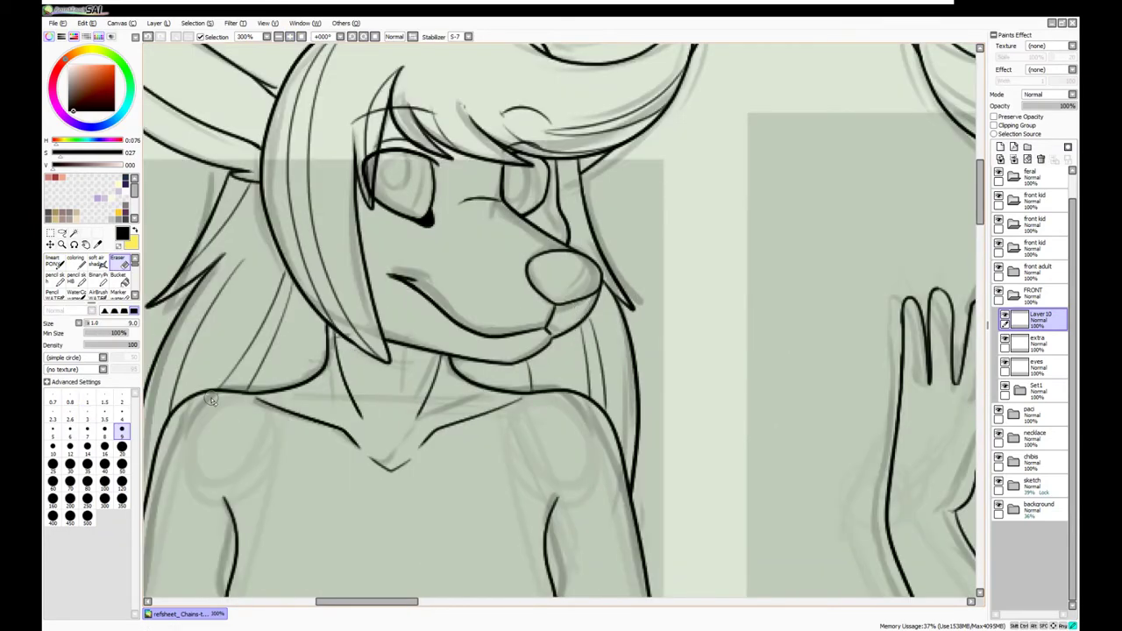
pyautogui.scroll(-1, 415, 376)
pyautogui.scroll(2, 651, 176)
pyautogui.click(277, 37)
pyautogui.press('n')
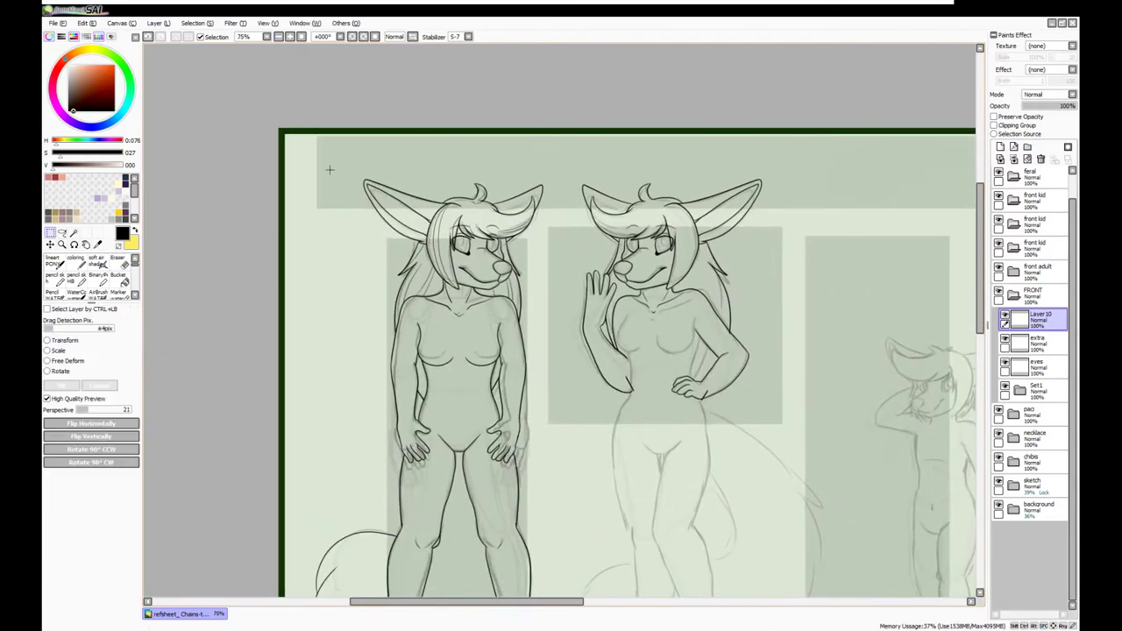
pyautogui.scroll(2, 523, 360)
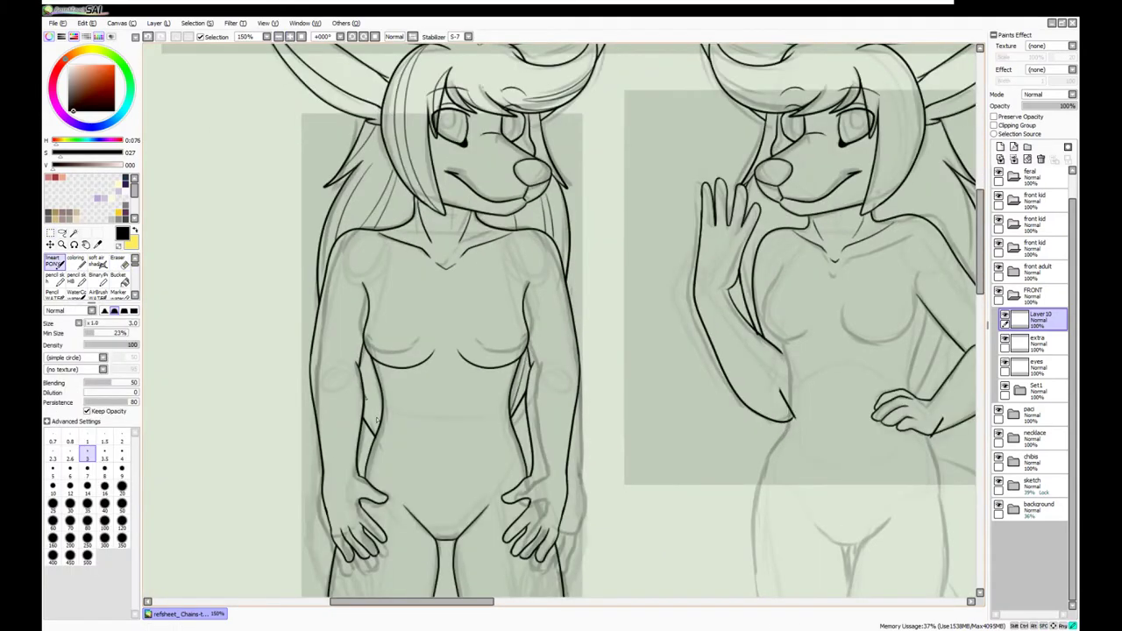
pyautogui.hotkey('ctrl', 't')
pyautogui.scroll(-2, 373, 415)
pyautogui.click(1041, 300)
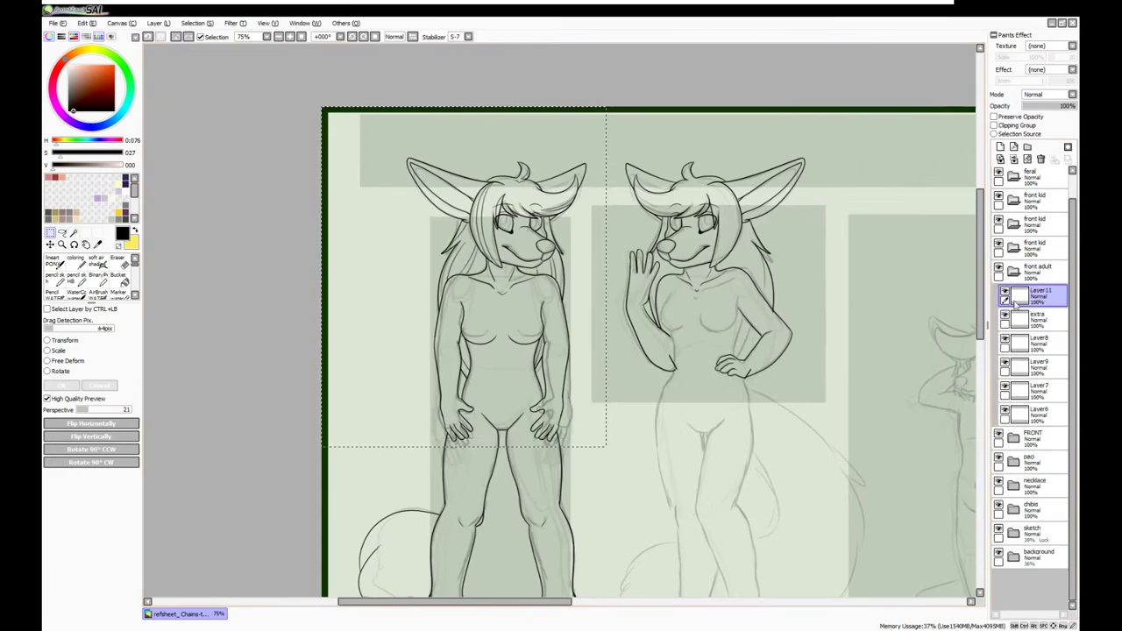
# Reposition the ear hair strokes on the waving fox's head and commit the move
pyautogui.hotkey('ctrl', 't')
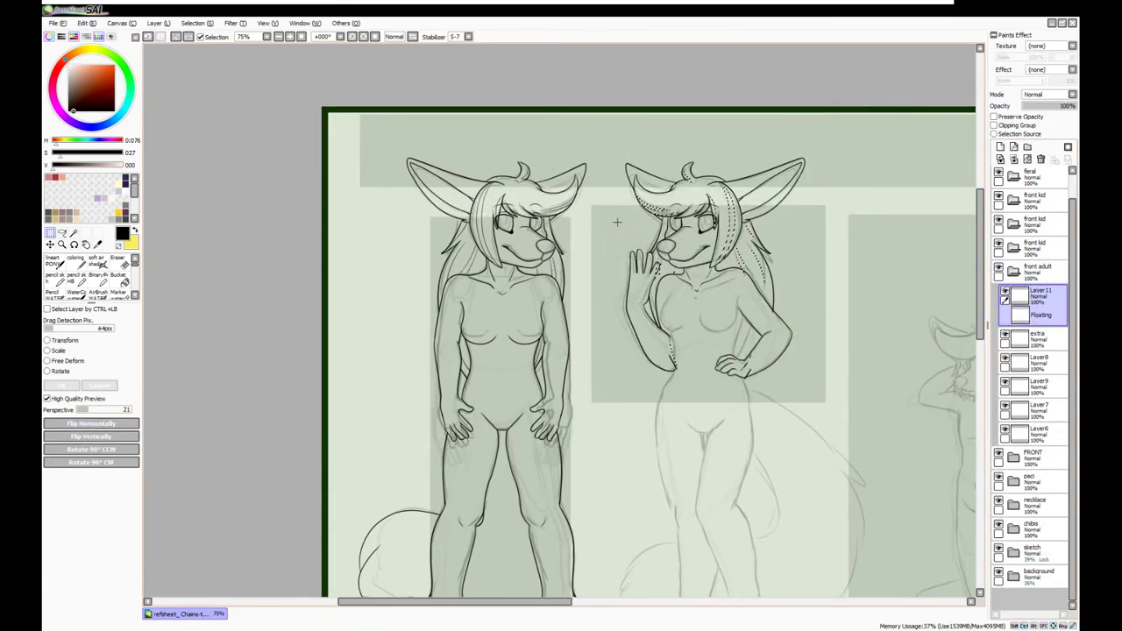
pyautogui.press('Return')
pyautogui.scroll(4, 617, 223)
# With the inking pen, draw long hair strands down the right side over the arm, plus short neck strokes
pyautogui.press('e')
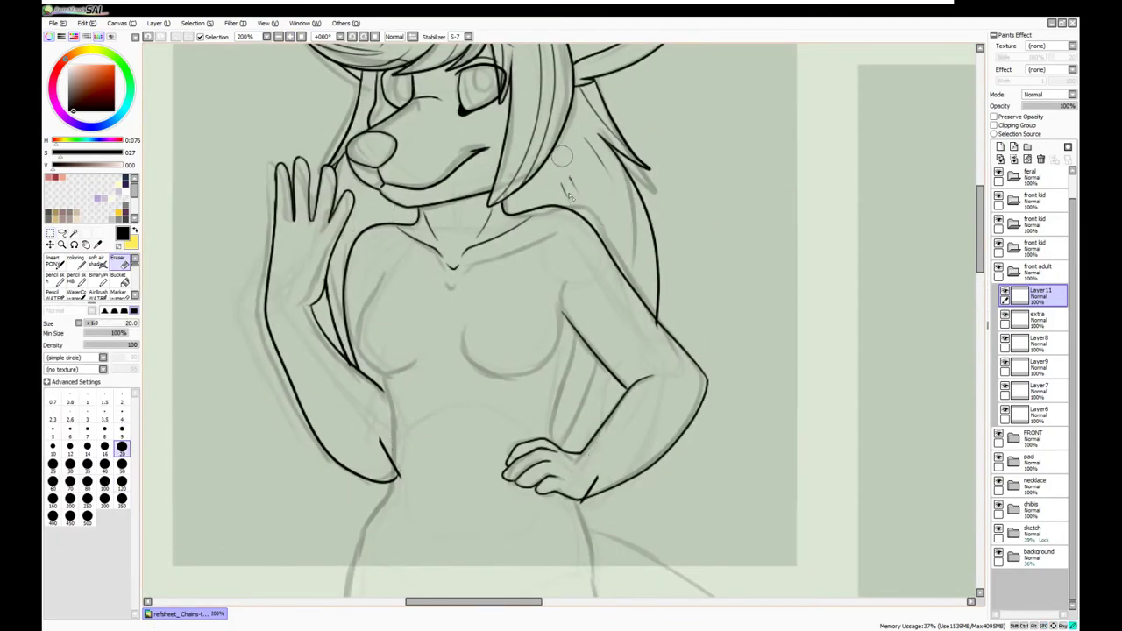
pyautogui.press('n')
pyautogui.moveTo(640, 303); pyautogui.dragTo(585, 442)
pyautogui.moveTo(598, 162); pyautogui.dragTo(605, 414)
pyautogui.moveTo(617, 272); pyautogui.dragTo(575, 431)
pyautogui.moveTo(361, 212); pyautogui.dragTo(344, 277)
pyautogui.moveTo(389, 200); pyautogui.dragTo(375, 222)
pyautogui.moveTo(460, 257); pyautogui.dragTo(416, 310)
# Erase stray lines near the arm on Layer7 using a size 9 eraser, then view the full sheet
pyautogui.press('e')
pyautogui.moveTo(569, 320); pyautogui.dragTo(578, 438)
pyautogui.moveTo(600, 355); pyautogui.dragTo(596, 420)
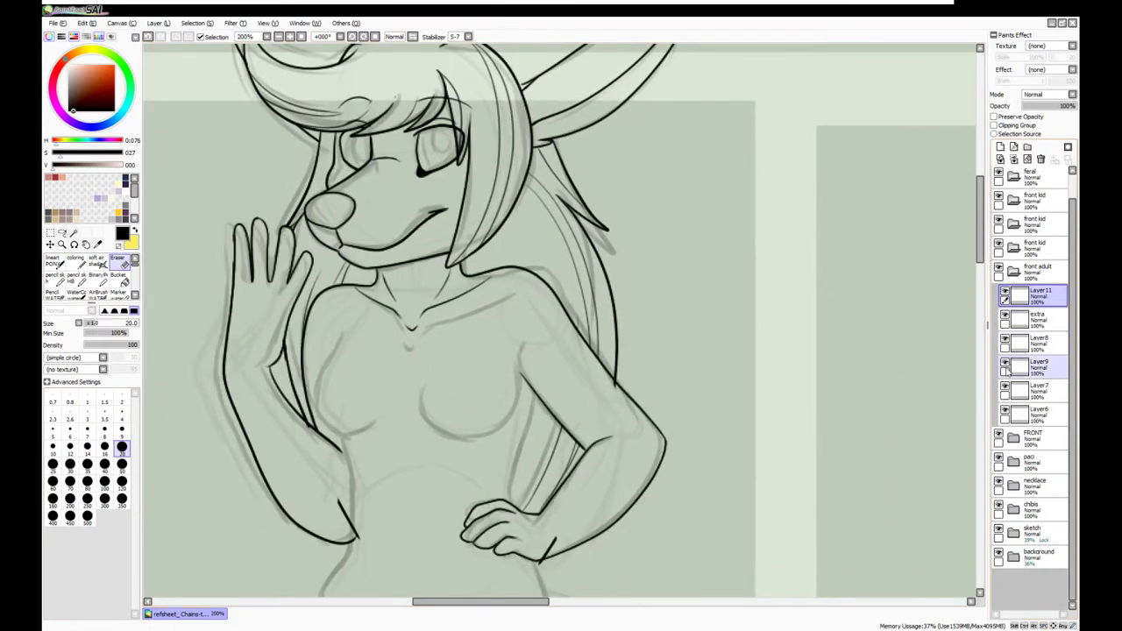
pyautogui.click(1030, 390)
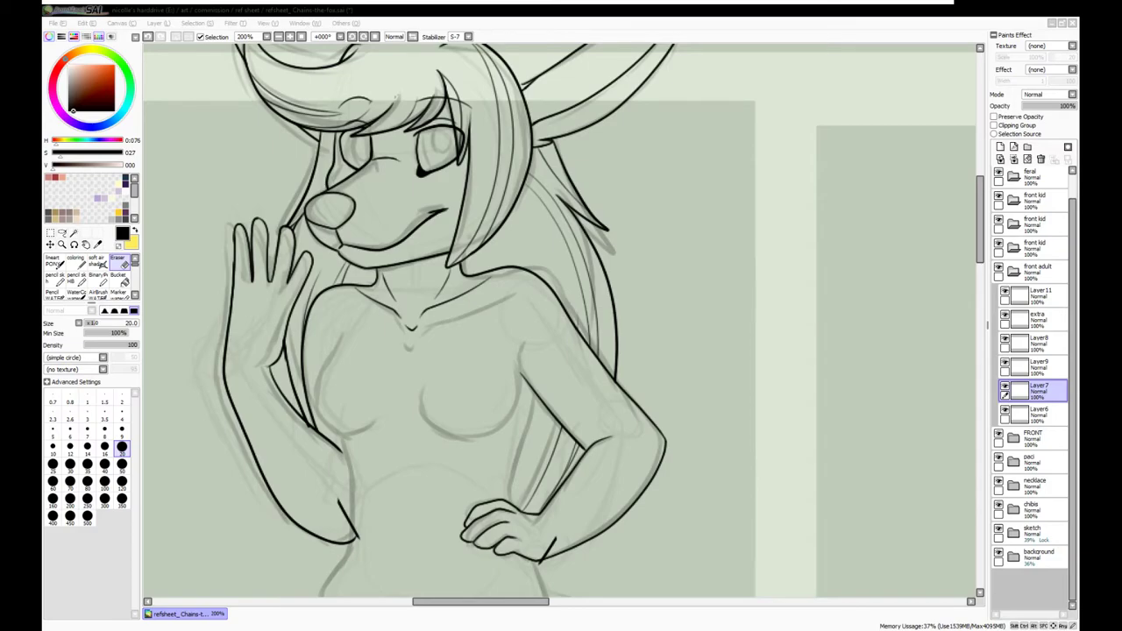
pyautogui.click(1043, 391)
pyautogui.press('[')
pyautogui.press('[')
pyautogui.press('[')
pyautogui.press('[')
pyautogui.press('[')
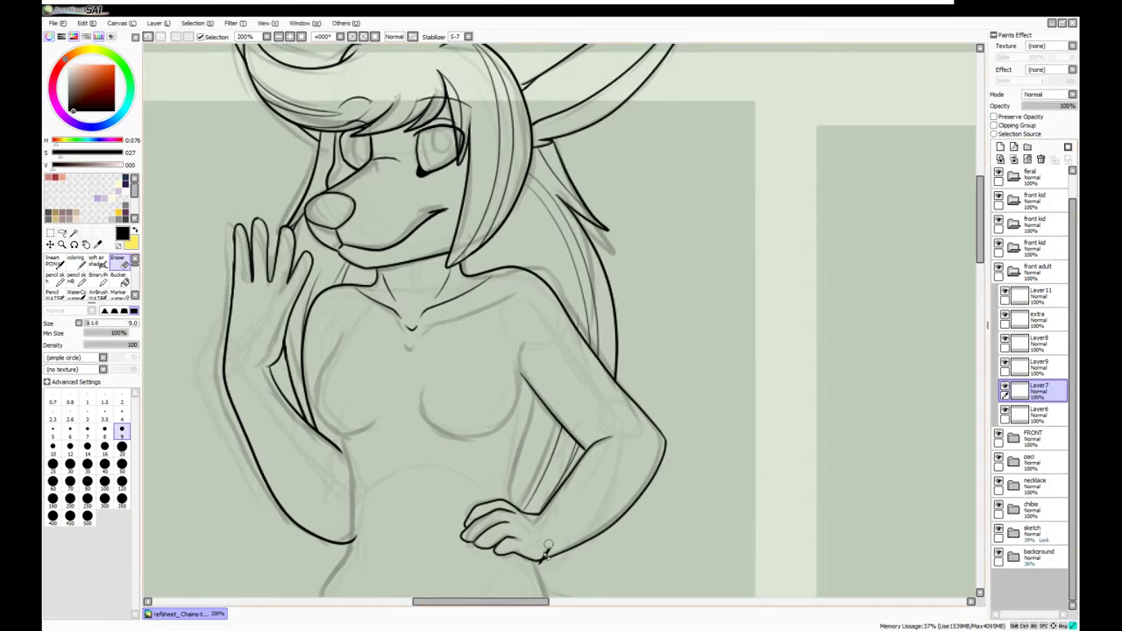
pyautogui.scroll(1, 526, 561)
pyautogui.moveTo(507, 232); pyautogui.dragTo(651, 422)
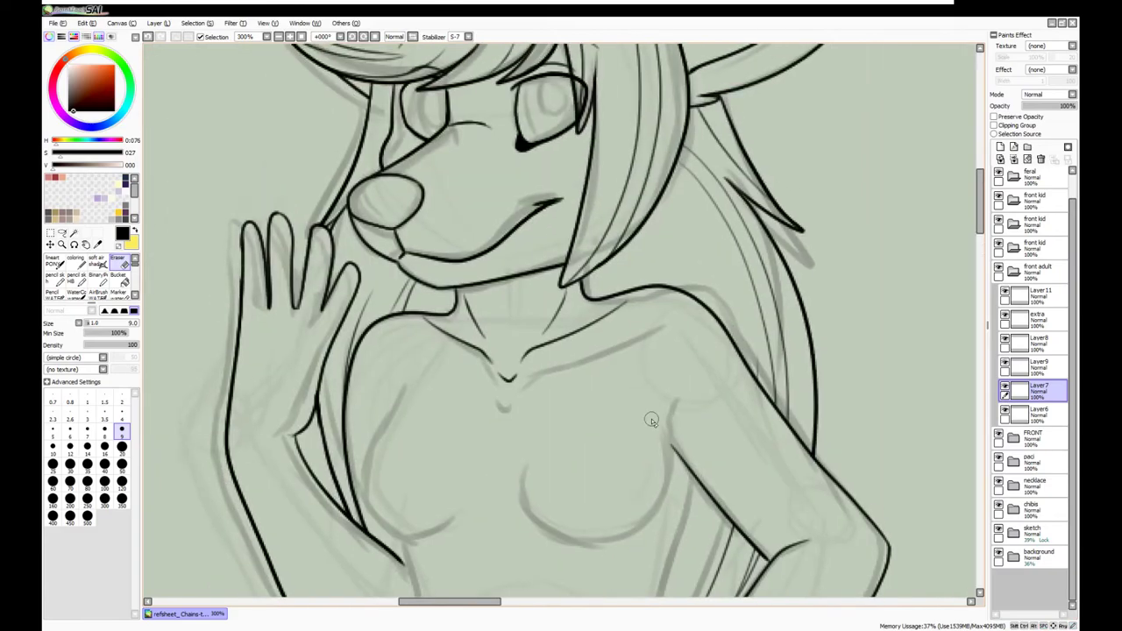
pyautogui.press('Home')
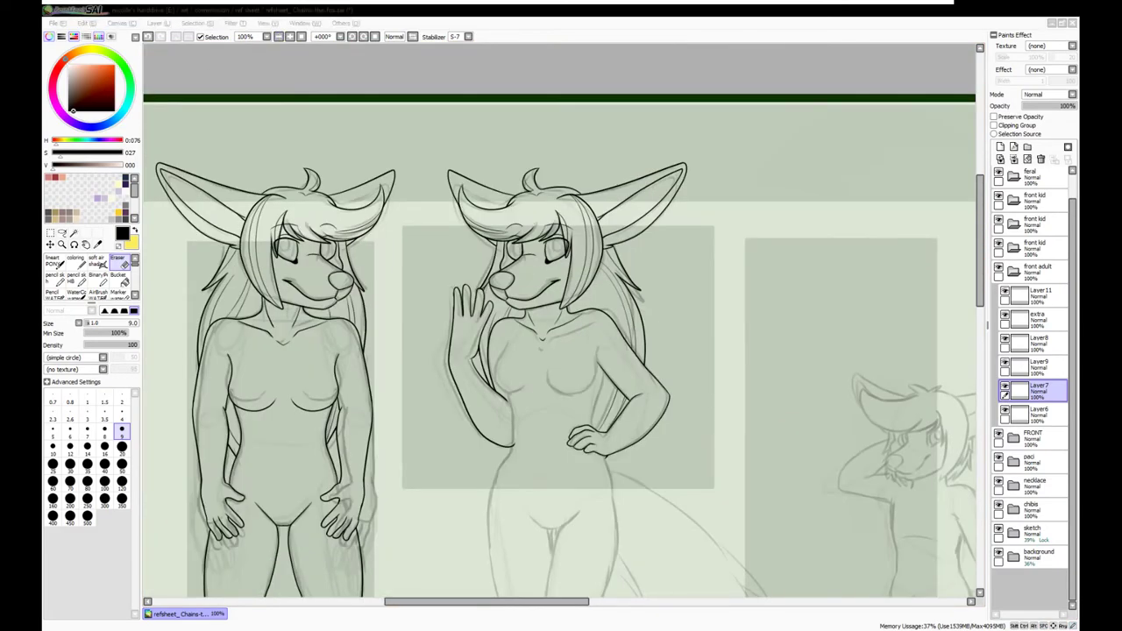
pyautogui.scroll(-1, 561, 350)
# Commit the arm adjustment and ink the underbust chest curves with the pencil on a new layer
pyautogui.hotkey('ctrl', 't')
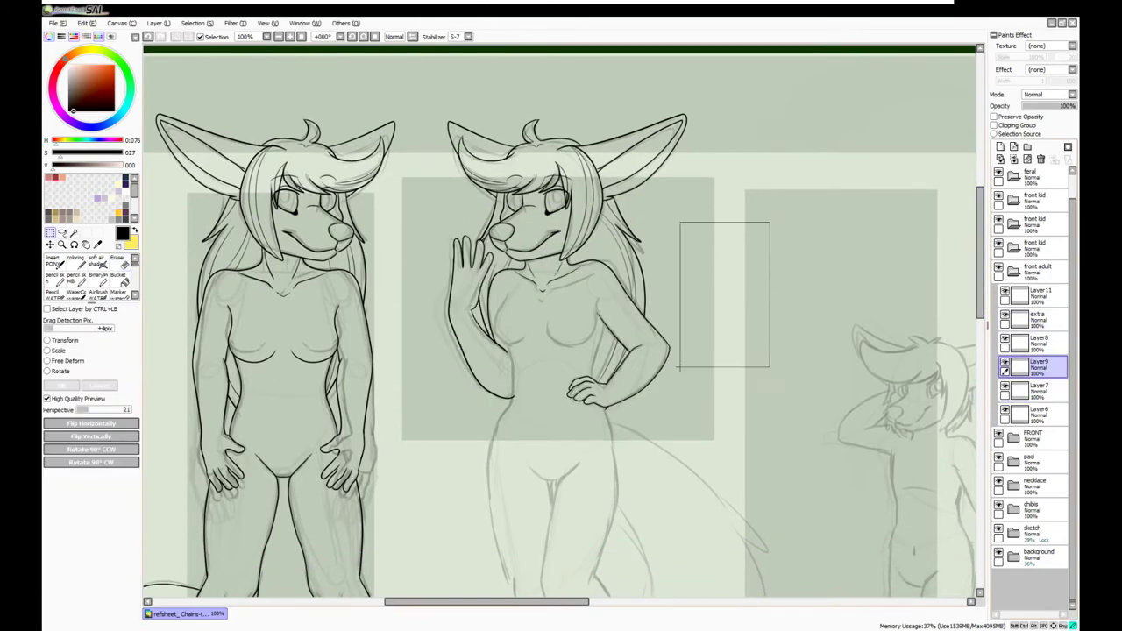
pyautogui.press('Return')
pyautogui.hotkey('ctrl', '+')
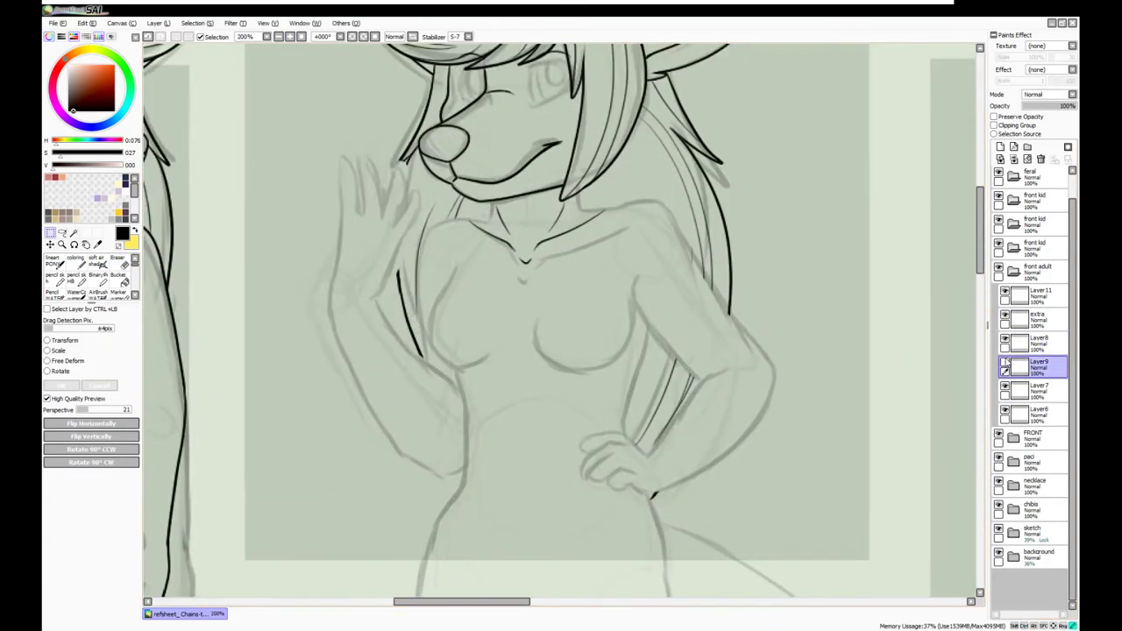
pyautogui.click(1000, 147)
pyautogui.click(52, 261)
pyautogui.hotkey('ctrl', '+')
pyautogui.moveTo(410, 247)
pyautogui.mouseDown()
pyautogui.moveTo(368, 414)
pyautogui.moveTo(362, 355)
pyautogui.moveTo(463, 373)
pyautogui.mouseUp()
pyautogui.hotkey('ctrl', 'z')
pyautogui.moveTo(671, 253)
pyautogui.mouseDown()
pyautogui.moveTo(675, 312)
pyautogui.moveTo(631, 403)
pyautogui.moveTo(534, 349)
pyautogui.moveTo(668, 355)
pyautogui.moveTo(673, 261)
pyautogui.mouseUp()
pyautogui.hotkey('ctrl', 'z')
pyautogui.hotkey('ctrl', 'z')
pyautogui.moveTo(482, 357); pyautogui.dragTo(469, 370)
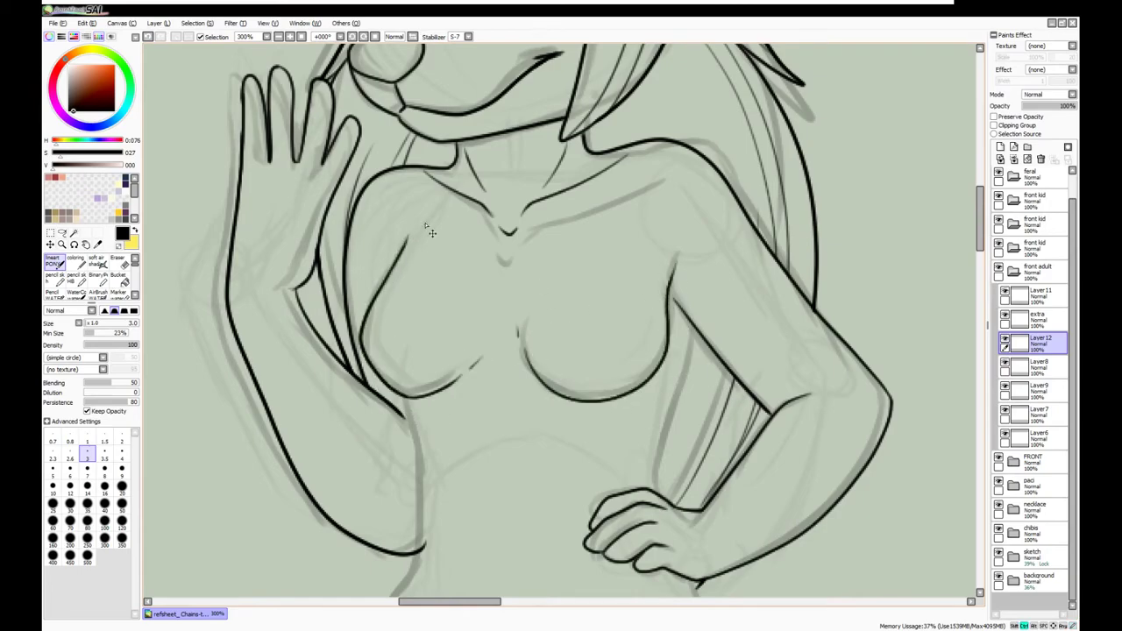
# On another new layer, redraw the line along the waving figure's side and hip
pyautogui.scroll(-3, 424, 224)
pyautogui.hotkey('ctrl', 'shift', 'n')
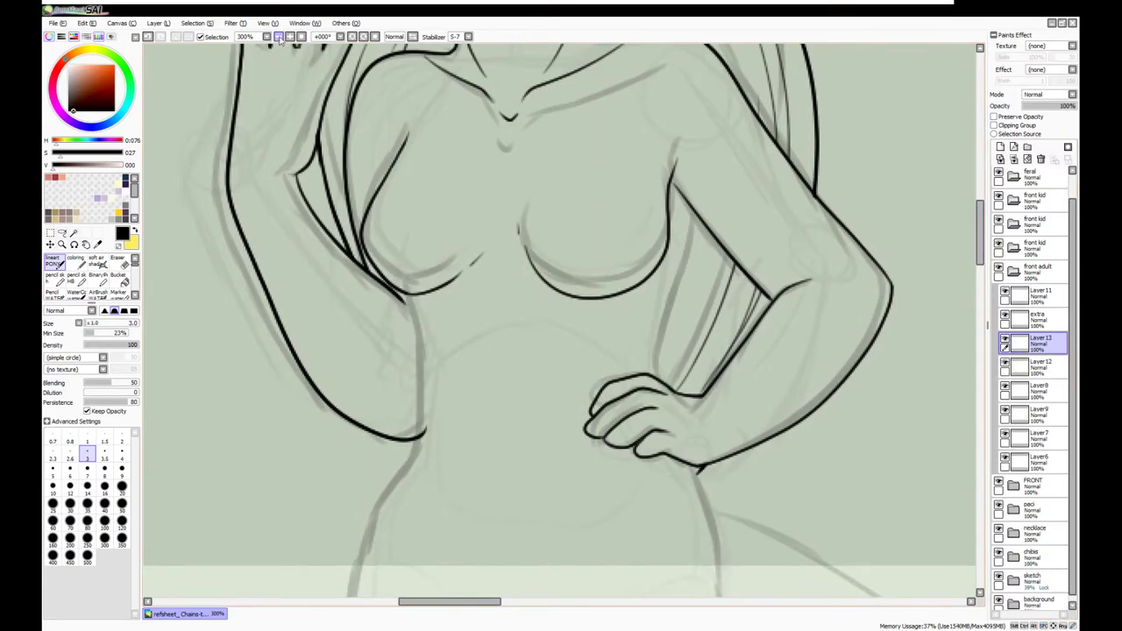
pyautogui.click(290, 37)
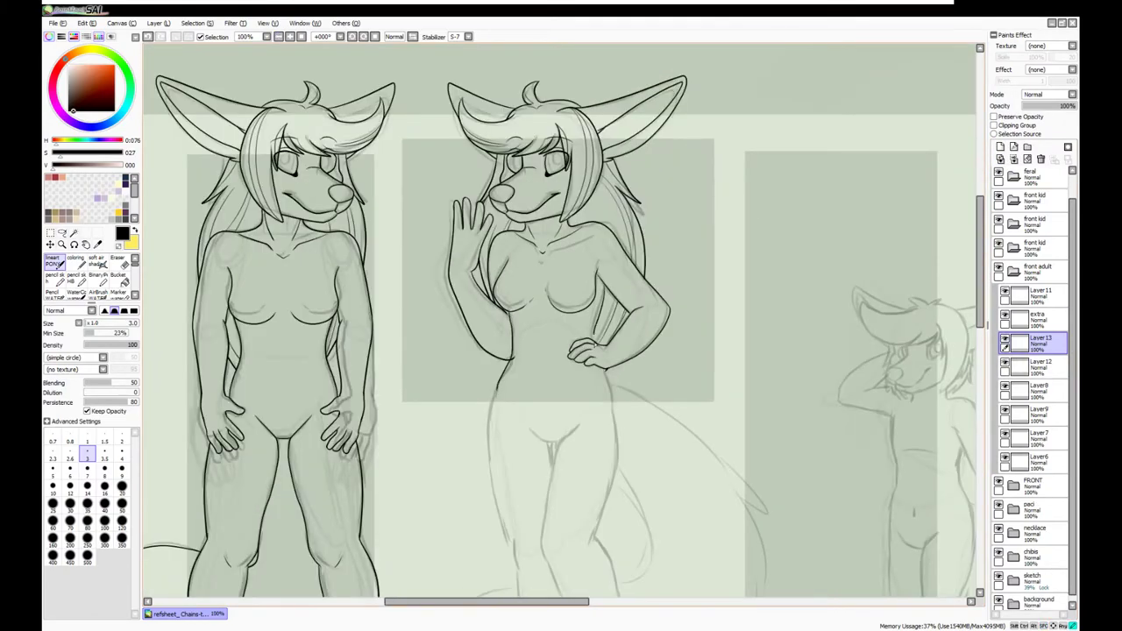
pyautogui.hotkey('ctrl', 'z')
pyautogui.moveTo(602, 286); pyautogui.dragTo(609, 399)
# Merge Layer13 down into Layer12, collapse the front adult folder and select Layer11
pyautogui.click(1048, 156)
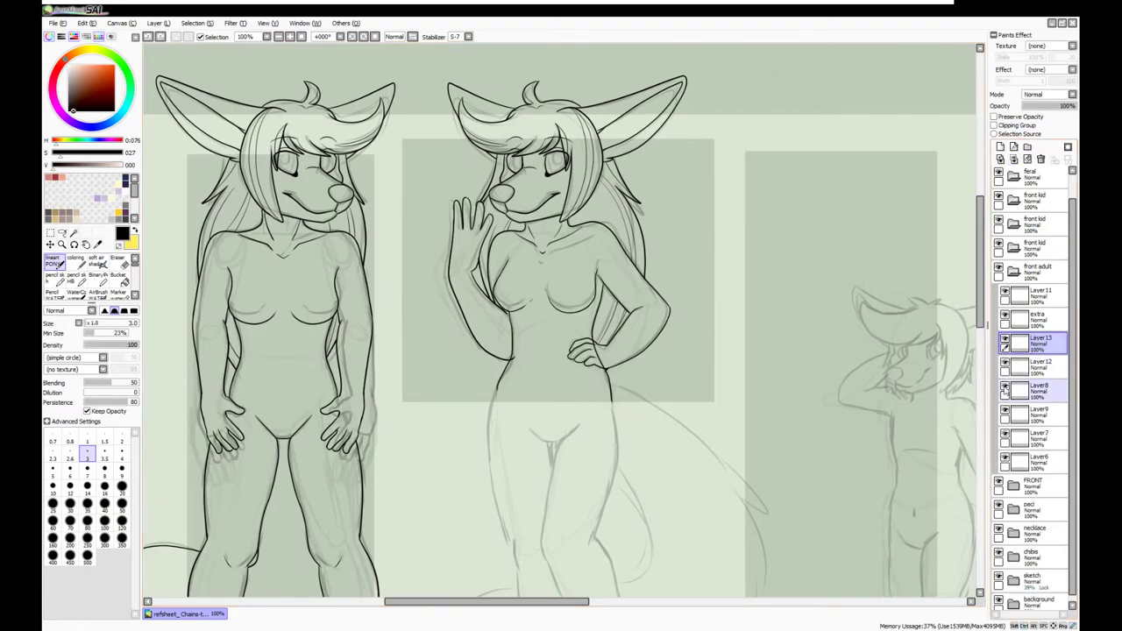
pyautogui.scroll(-5, 561, 315)
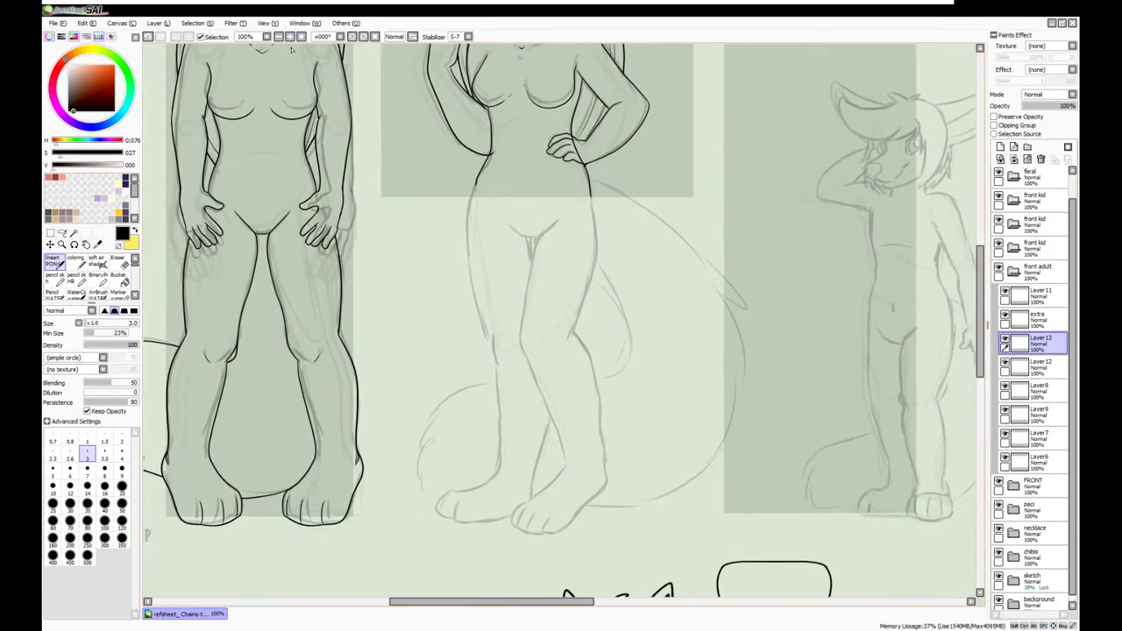
pyautogui.click(1013, 271)
pyautogui.click(1006, 393)
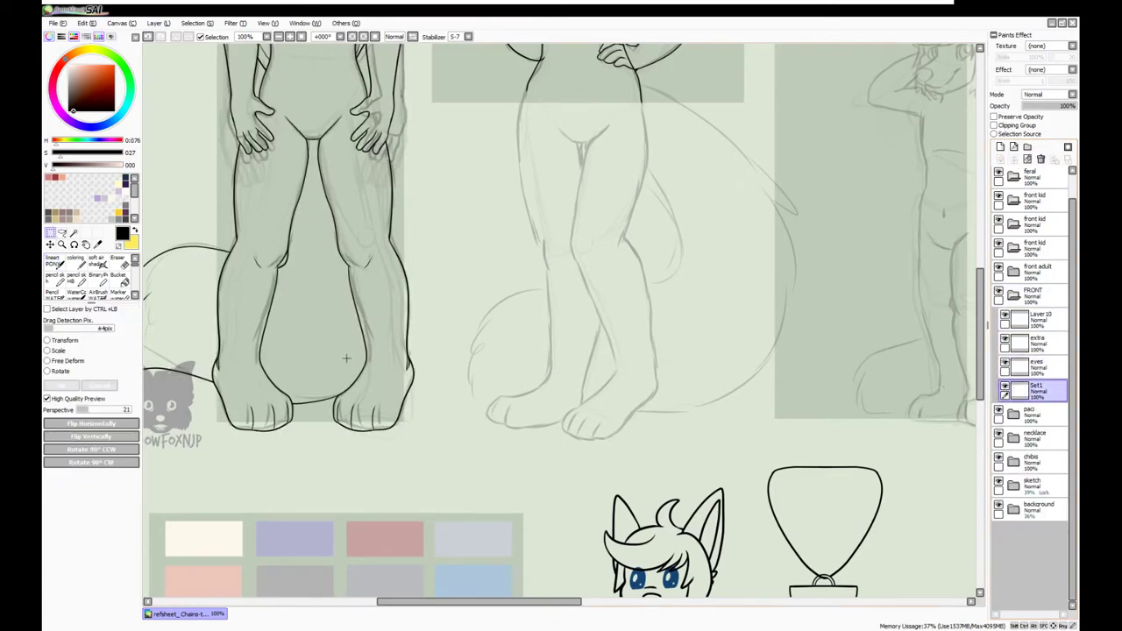
pyautogui.keyDown('ctrl'); pyautogui.click(384, 403); pyautogui.keyUp('ctrl')
pyautogui.scroll(5, 561, 316)
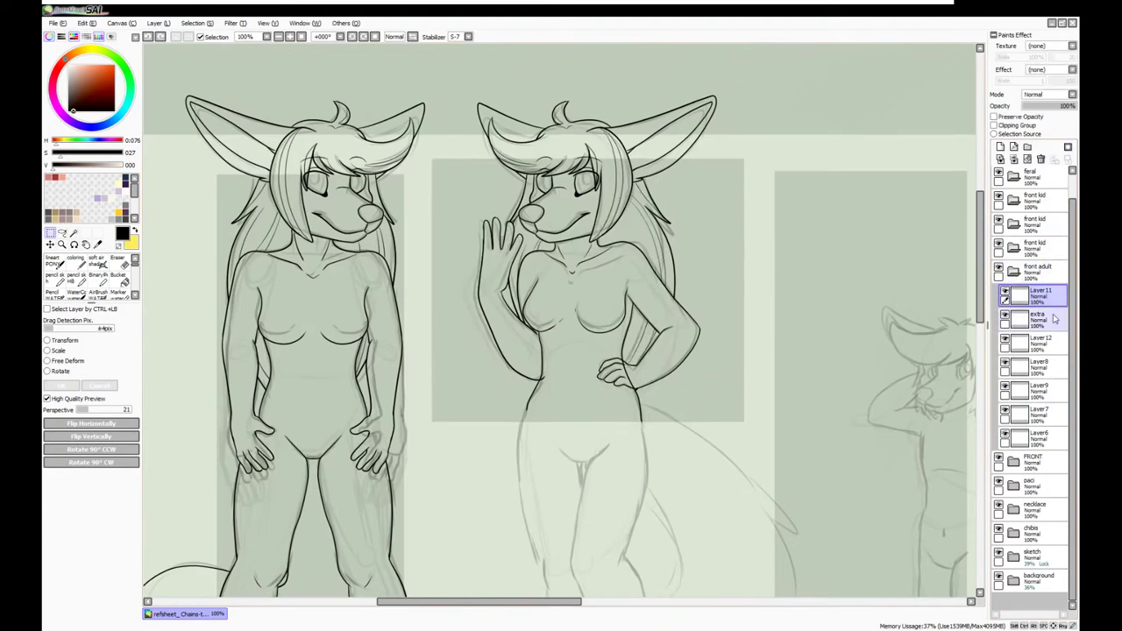
pyautogui.scroll(-3, 351, 557)
pyautogui.scroll(-2, 351, 557)
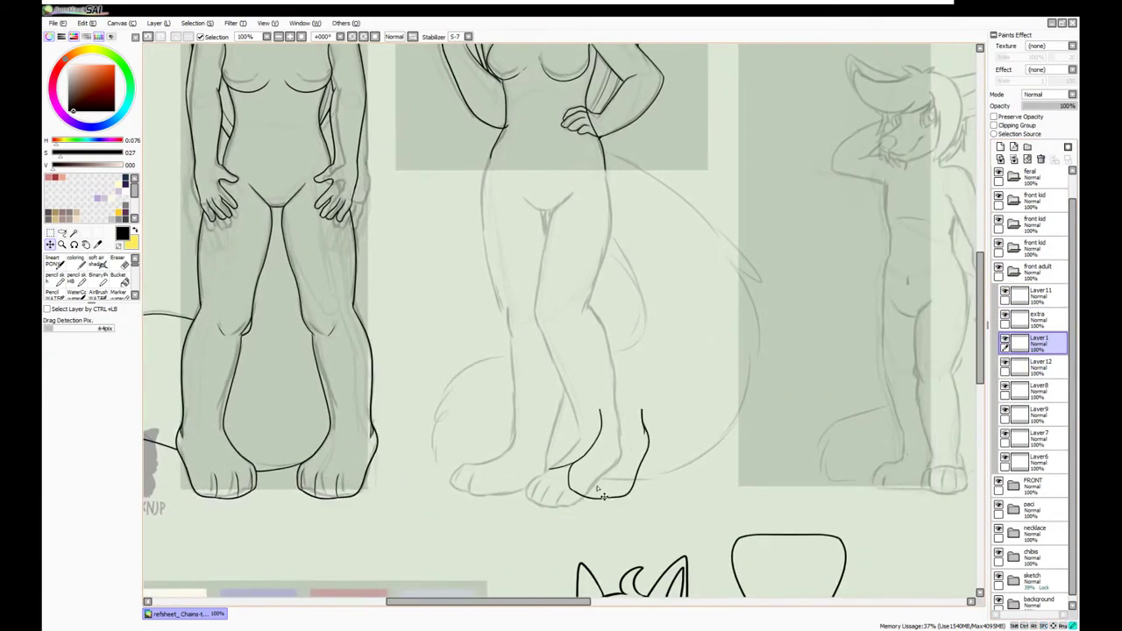
# Move the middle figure's foot left and rotate it with Free Deform
pyautogui.hotkey('ctrl', 't')
pyautogui.moveTo(597, 465); pyautogui.dragTo(614, 477)
pyautogui.press('Return')
pyautogui.hotkey('ctrl', 't')
pyautogui.moveTo(689, 515); pyautogui.dragTo(545, 469)
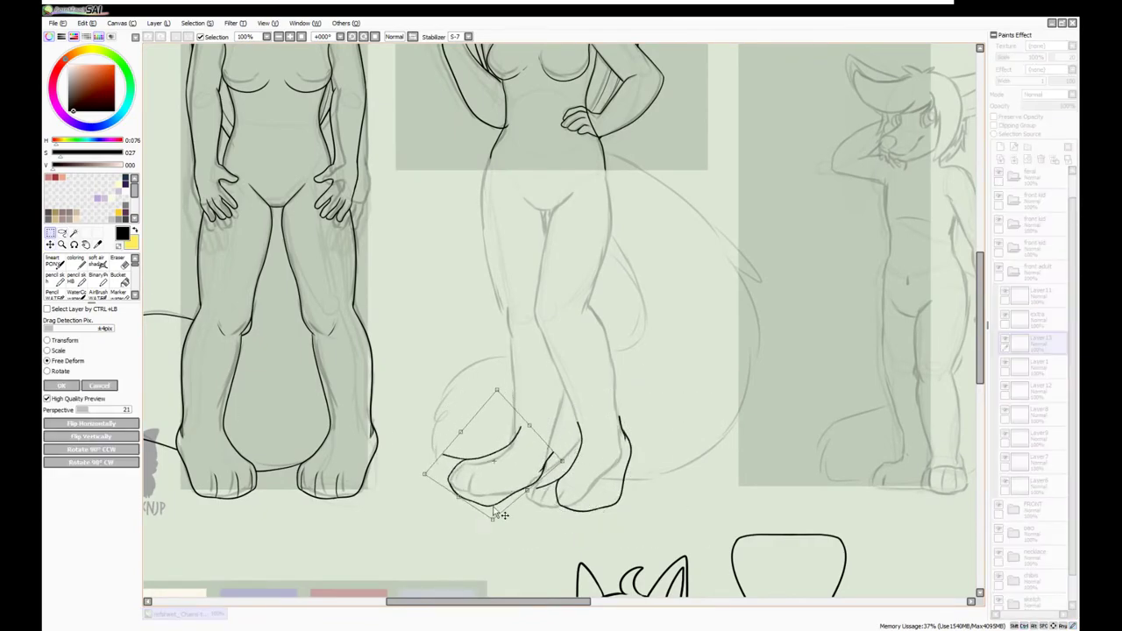
pyautogui.press('Return')
# On a new layer, ink the middle figure's leg outline, undoing retries
pyautogui.scroll(-1, 789, 412)
pyautogui.click(1041, 368)
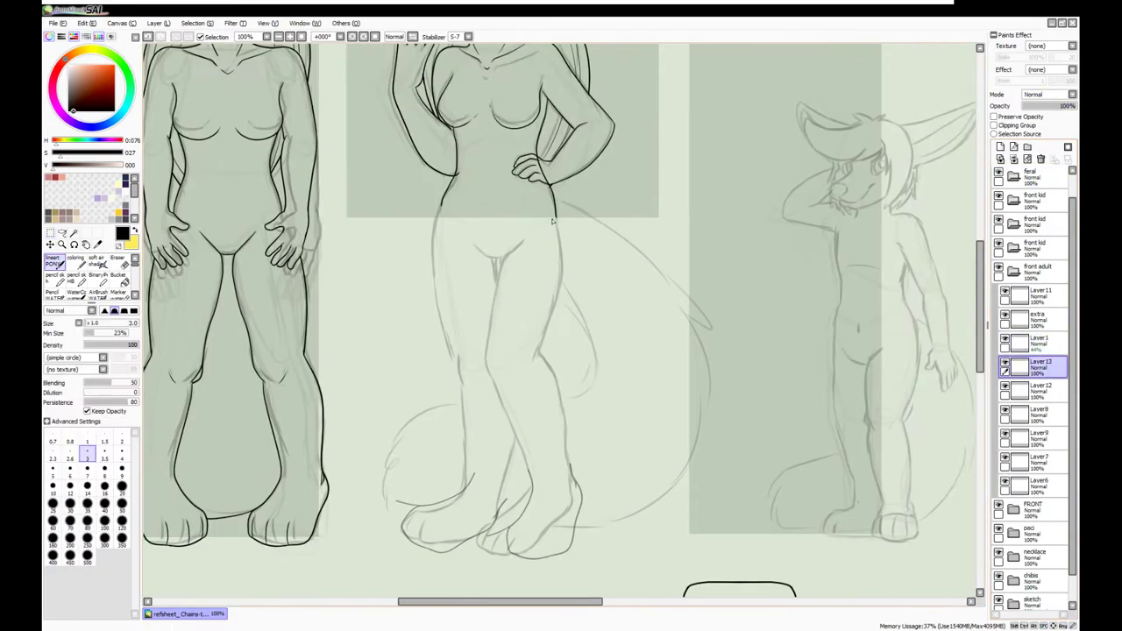
pyautogui.hotkey('ctrl', 'z')
pyautogui.moveTo(558, 230)
pyautogui.mouseDown()
pyautogui.moveTo(545, 340)
pyautogui.moveTo(568, 469)
pyautogui.mouseUp()
pyautogui.hotkey('ctrl', 'z')
pyautogui.scroll(-3, 451, 138)
pyautogui.scroll(2, 451, 137)
pyautogui.moveTo(539, 421)
pyautogui.mouseDown()
pyautogui.moveTo(533, 154)
pyautogui.moveTo(513, 298)
pyautogui.mouseUp()
pyautogui.hotkey('ctrl', 'z')
pyautogui.scroll(1, 513, 301)
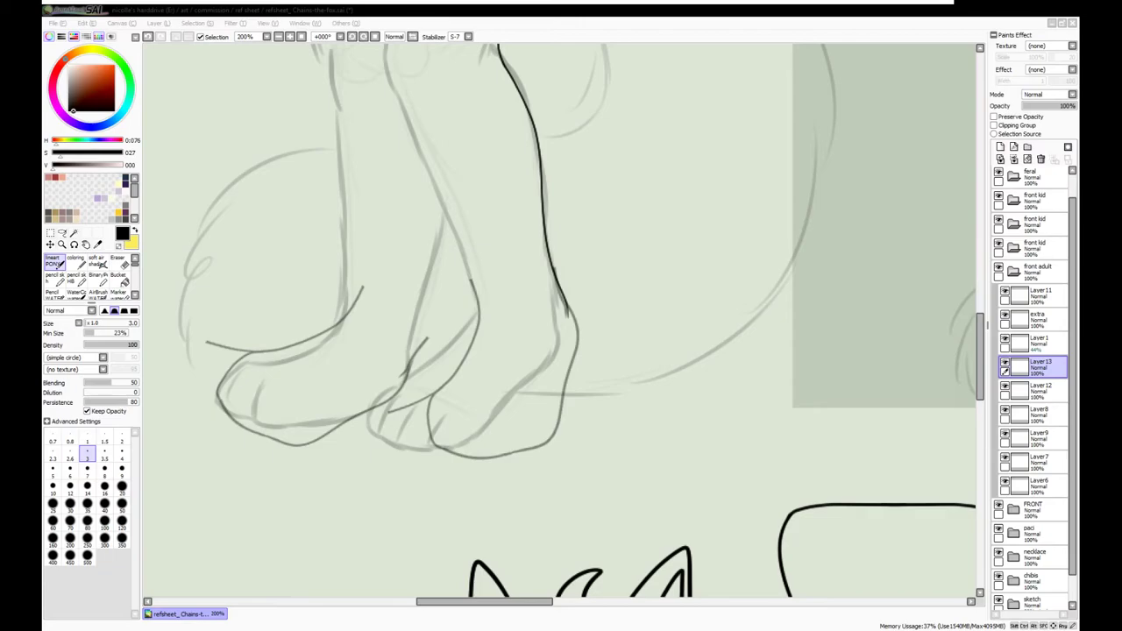
pyautogui.scroll(6, 561, 320)
pyautogui.scroll(-1, 561, 320)
pyautogui.moveTo(524, 149)
pyautogui.mouseDown()
pyautogui.moveTo(491, 192)
pyautogui.moveTo(467, 327)
pyautogui.moveTo(532, 497)
pyautogui.mouseUp()
pyautogui.scroll(-3, 532, 497)
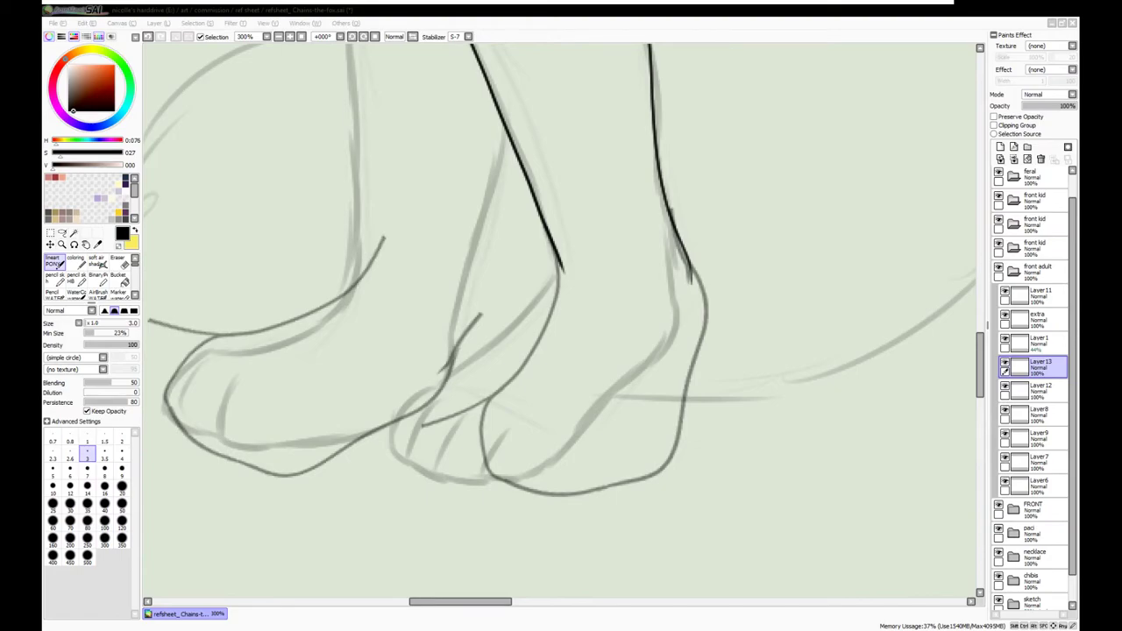
# Ink the right foot's outline and lower leg on a new layer, then merge it into the leg layer
pyautogui.click(1000, 146)
pyautogui.moveTo(692, 263)
pyautogui.mouseDown()
pyautogui.moveTo(701, 296)
pyautogui.moveTo(658, 479)
pyautogui.moveTo(624, 484)
pyautogui.mouseUp()
pyautogui.moveTo(561, 263)
pyautogui.mouseDown()
pyautogui.moveTo(495, 412)
pyautogui.moveTo(503, 481)
pyautogui.moveTo(629, 485)
pyautogui.mouseUp()
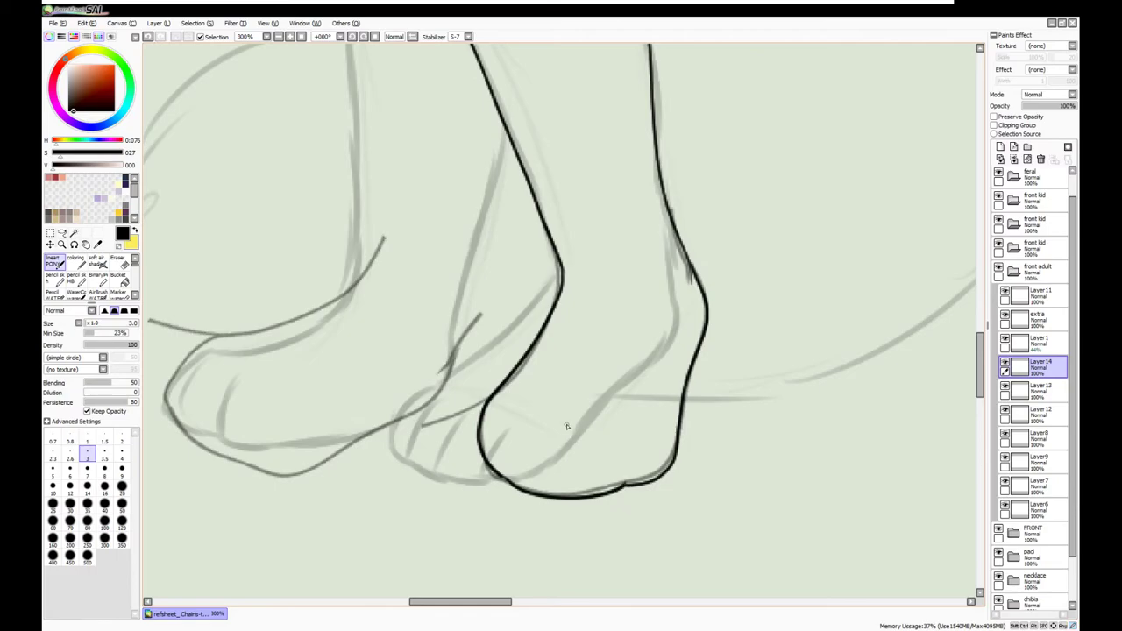
pyautogui.press('e')
pyautogui.scroll(4, 400, 90)
pyautogui.hotkey('ctrl', 'e')
# Ink the middle figure's thigh lines with the pen
pyautogui.scroll(-2, 400, 91)
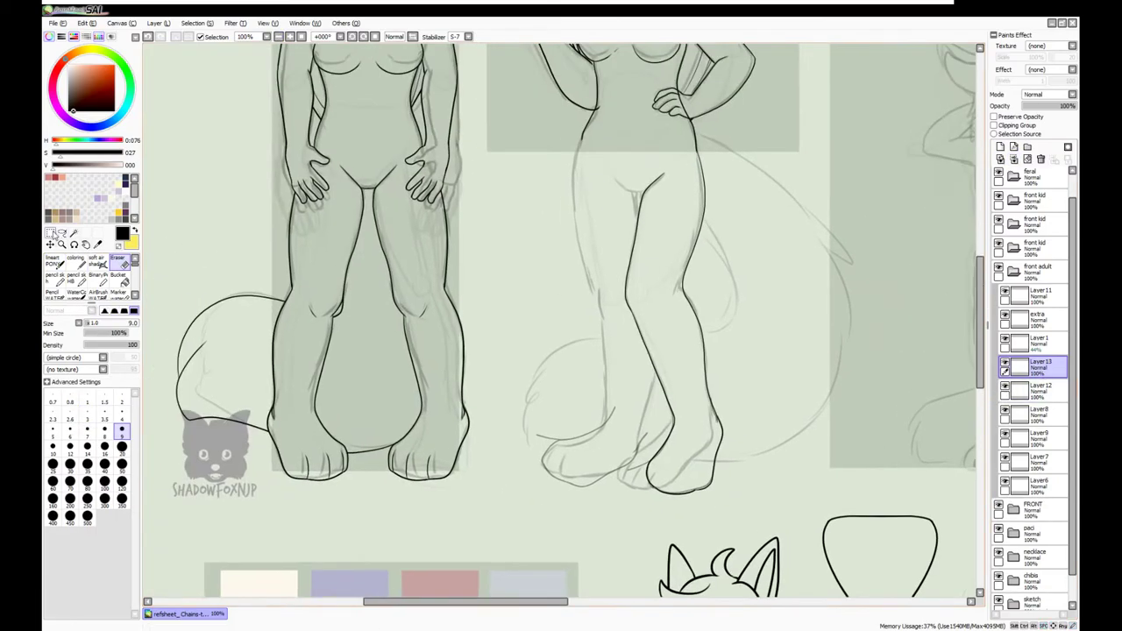
pyautogui.press('n')
pyautogui.click(287, 39)
pyautogui.moveTo(428, 126)
pyautogui.mouseDown()
pyautogui.moveTo(446, 313)
pyautogui.moveTo(463, 377)
pyautogui.mouseUp()
pyautogui.scroll(-5, 463, 377)
pyautogui.moveTo(489, 235); pyautogui.dragTo(502, 401)
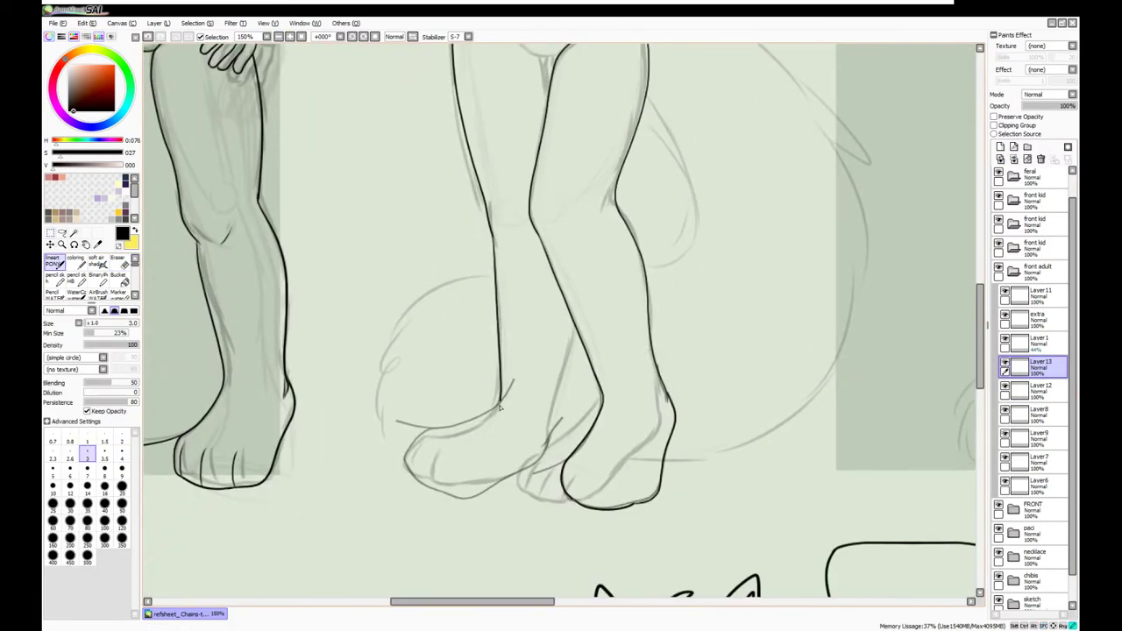
pyautogui.scroll(1, 642, 368)
# Ink the left foot's sole, top and heel, then the crotch lines, undoing misplaced strokes
pyautogui.moveTo(637, 359)
pyautogui.mouseDown()
pyautogui.moveTo(612, 438)
pyautogui.moveTo(498, 481)
pyautogui.moveTo(405, 487)
pyautogui.mouseUp()
pyautogui.moveTo(531, 321)
pyautogui.mouseDown()
pyautogui.moveTo(373, 460)
pyautogui.moveTo(420, 484)
pyautogui.moveTo(463, 344)
pyautogui.moveTo(407, 366)
pyautogui.moveTo(418, 489)
pyautogui.mouseUp()
pyautogui.hotkey('ctrl', 'z')
pyautogui.hotkey('ctrl', 'z')
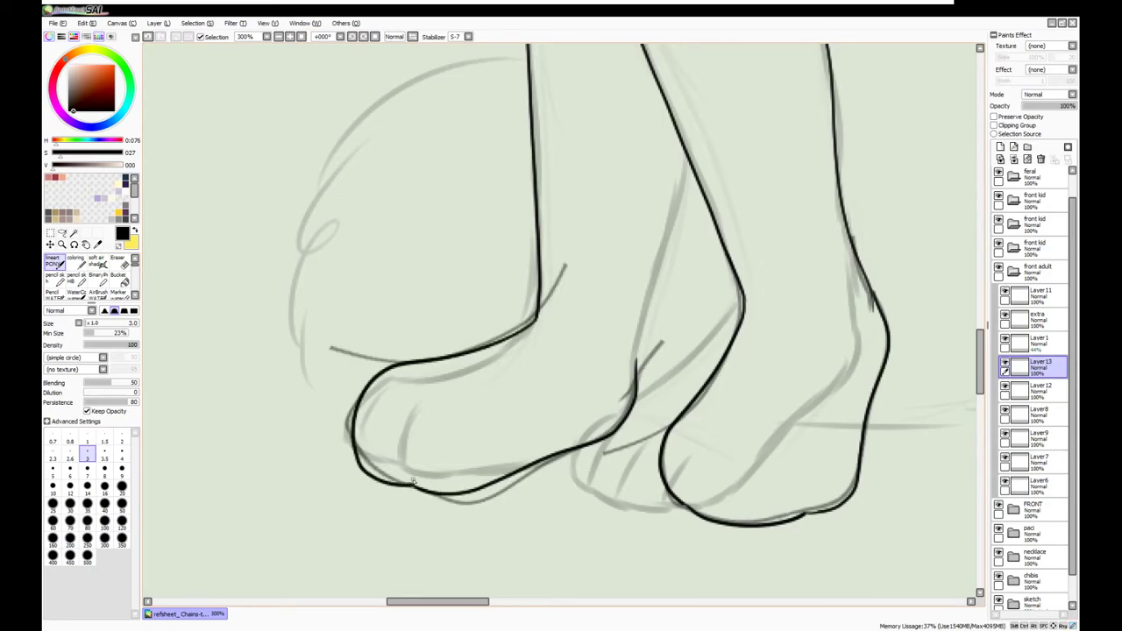
pyautogui.moveTo(649, 301); pyautogui.dragTo(508, 467)
pyautogui.scroll(5, 509, 370)
pyautogui.moveTo(437, 140)
pyautogui.mouseDown()
pyautogui.moveTo(493, 205)
pyautogui.moveTo(512, 251)
pyautogui.mouseUp()
pyautogui.scroll(2, 512, 251)
pyautogui.hotkey('ctrl', 'z')
pyautogui.moveTo(418, 244)
pyautogui.mouseDown()
pyautogui.moveTo(484, 309)
pyautogui.moveTo(483, 375)
pyautogui.mouseUp()
pyautogui.moveTo(506, 310); pyautogui.dragTo(495, 331)
pyautogui.scroll(3, 461, 201)
# Merge the new leg line layers down into the existing lineart layer
pyautogui.click(1039, 342)
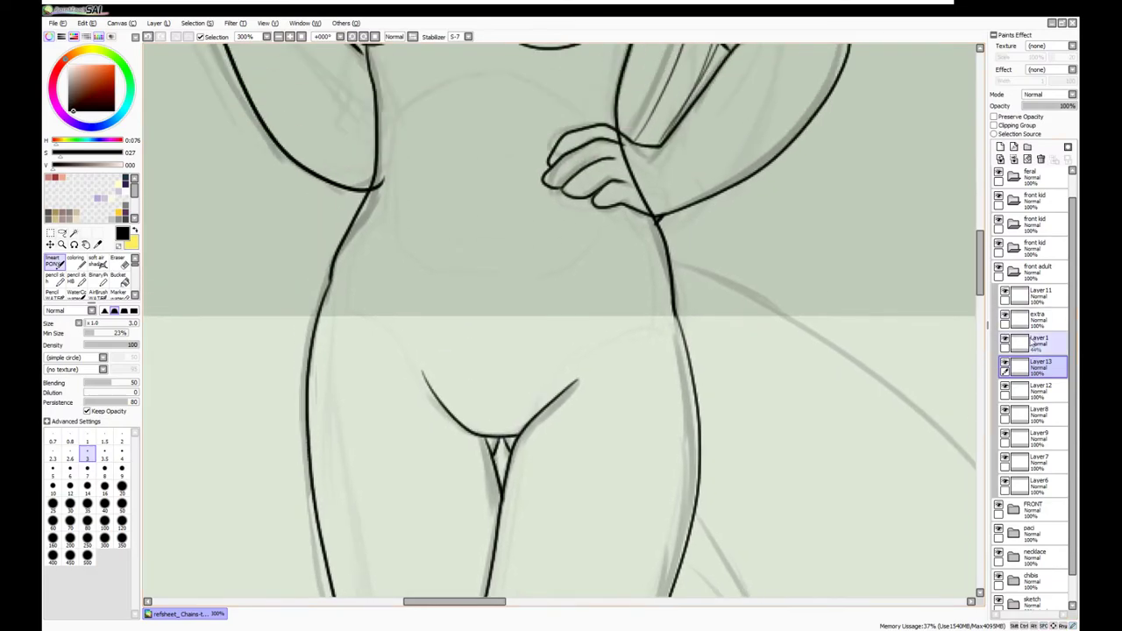
pyautogui.hotkey('ctrl', '-')
pyautogui.hotkey('ctrl', '-')
pyautogui.click(1013, 159)
pyautogui.click(1013, 159)
pyautogui.hotkey('ctrl', '+')
pyautogui.hotkey('ctrl', '+')
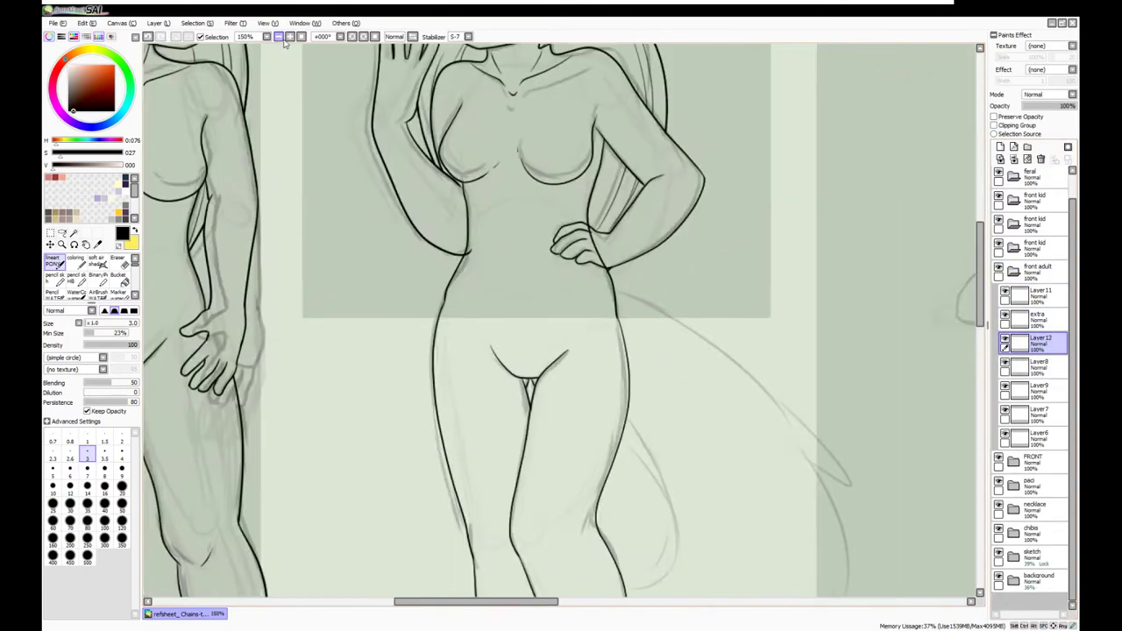
pyautogui.press('e')
pyautogui.scroll(-3, 538, 413)
pyautogui.hotkey('ctrl', '-')
pyautogui.hotkey('ctrl', '-')
pyautogui.hotkey('ctrl', '-')
pyautogui.scroll(4, 561, 316)
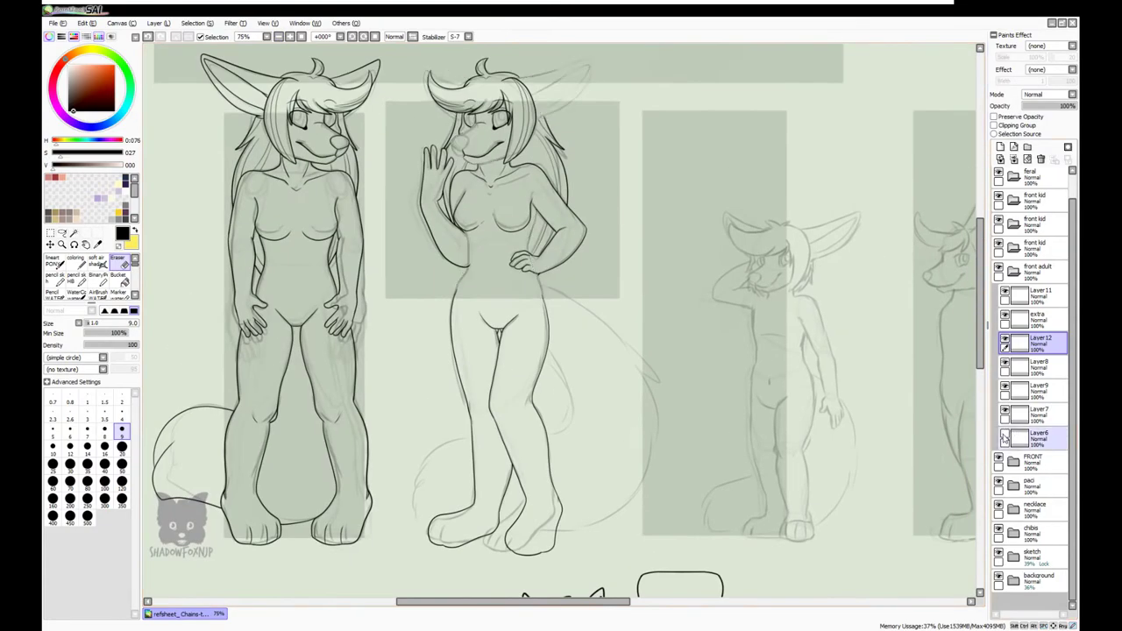
pyautogui.hotkey('ctrl', 'e')
# Select other line layers, zoom to the torso and hand, and undo a layer merge
pyautogui.click(1009, 387)
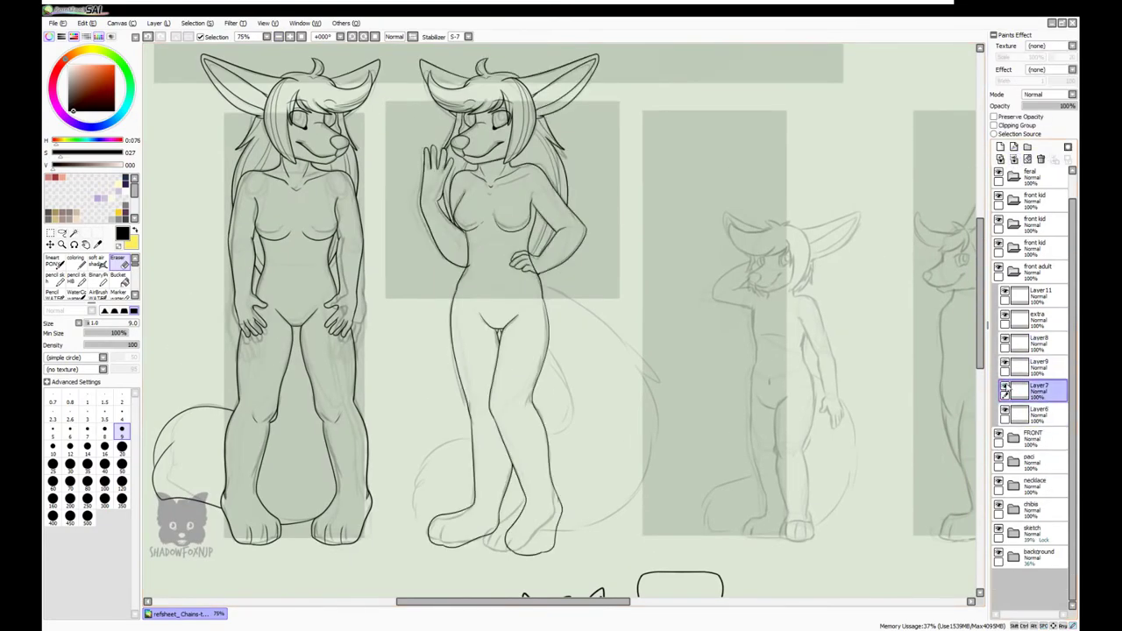
pyautogui.hotkey('ctrl', '+')
pyautogui.hotkey('ctrl', '+')
pyautogui.scroll(3, 343, 190)
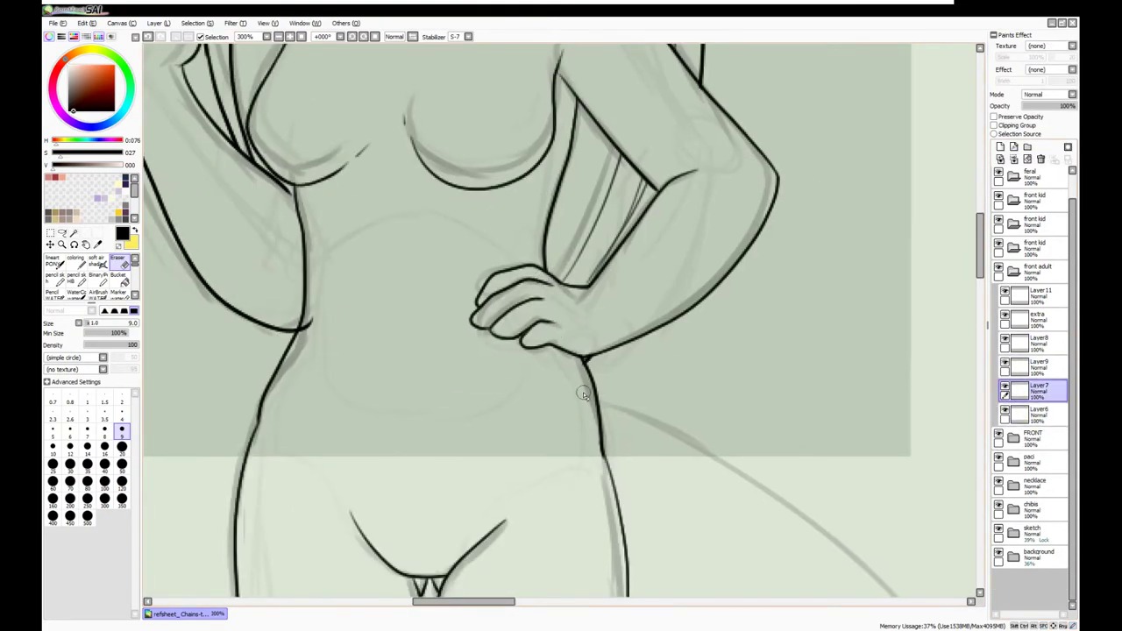
pyautogui.click(1035, 367)
pyautogui.hotkey('ctrl', '-')
pyautogui.hotkey('ctrl', '-')
pyautogui.hotkey('ctrl', '-')
pyautogui.hotkey('ctrl', '-')
pyautogui.scroll(-2, 431, 351)
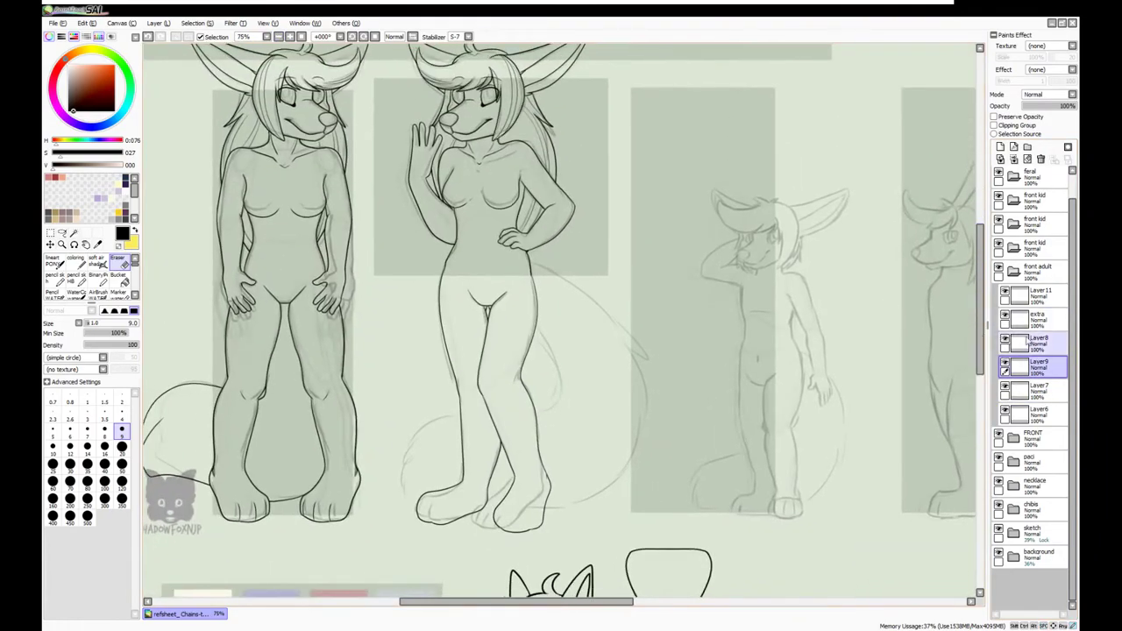
pyautogui.hotkey('ctrl', 'z')
# Ink the tail outline curving down from the hip, along the bottom and up the right side
pyautogui.press('b')
pyautogui.moveTo(538, 328)
pyautogui.mouseDown()
pyautogui.moveTo(553, 411)
pyautogui.moveTo(418, 439)
pyautogui.moveTo(409, 506)
pyautogui.moveTo(553, 409)
pyautogui.moveTo(422, 429)
pyautogui.mouseUp()
pyautogui.hotkey('ctrl', 'z')
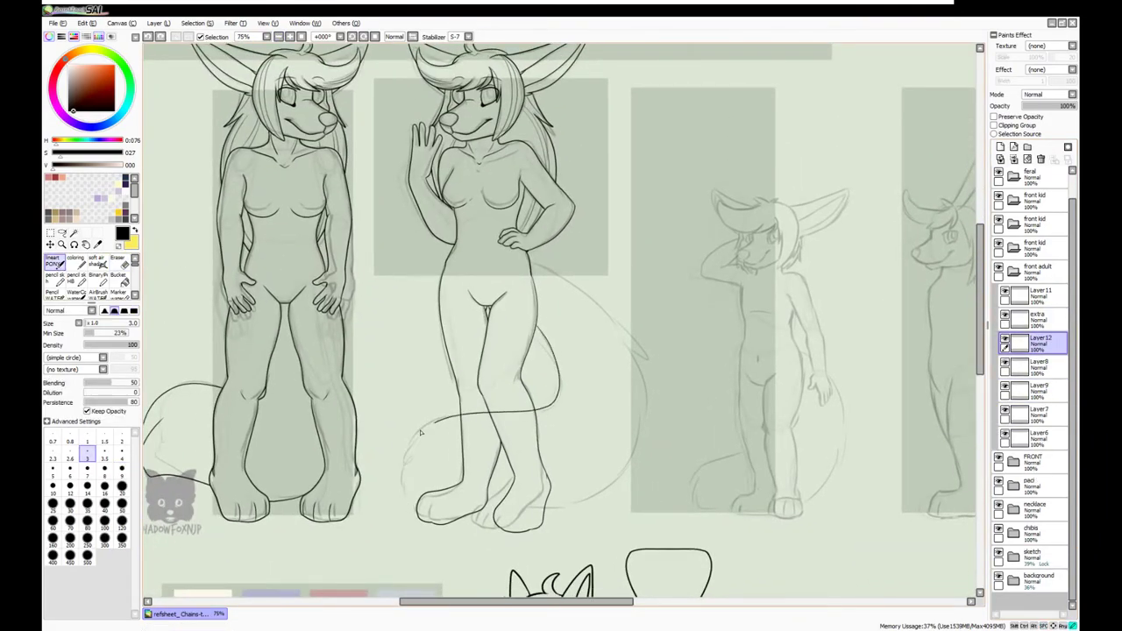
pyautogui.moveTo(427, 513)
pyautogui.mouseDown()
pyautogui.moveTo(650, 421)
pyautogui.moveTo(635, 352)
pyautogui.mouseUp()
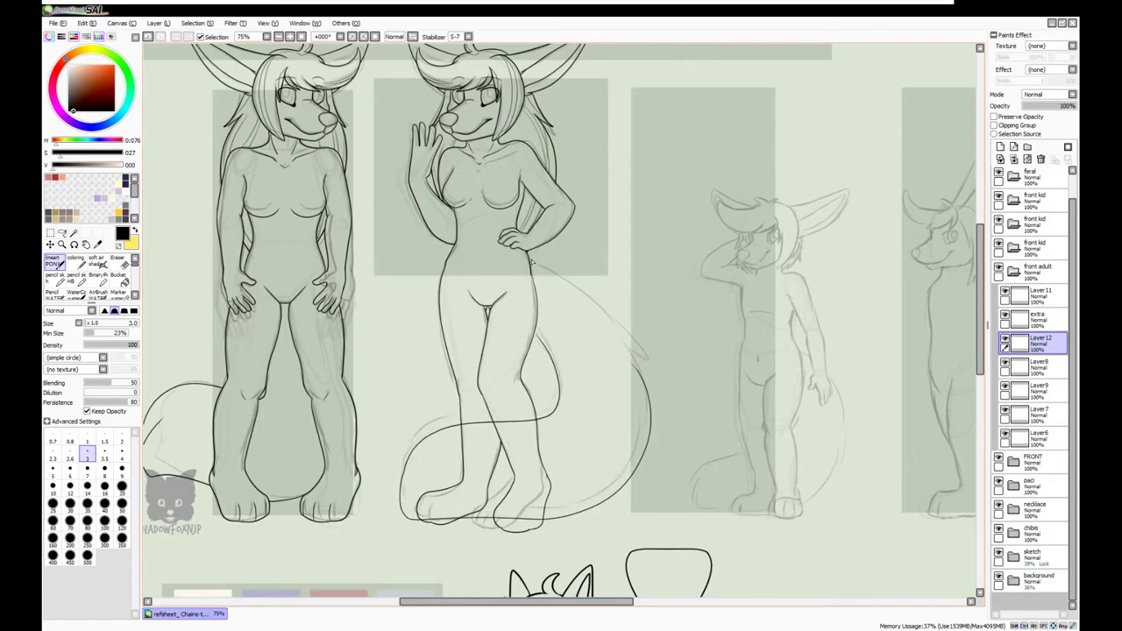
pyautogui.moveTo(569, 283); pyautogui.dragTo(648, 392)
pyautogui.hotkey('ctrl', 'z')
pyautogui.hotkey('ctrl', 'y')
pyautogui.hotkey('ctrl', 'z')
pyautogui.hotkey('ctrl', 'y')
pyautogui.hotkey('ctrl', 'z')
pyautogui.hotkey('ctrl', 'y')
# Ink the tail's inner curve
pyautogui.scroll(3, 495, 362)
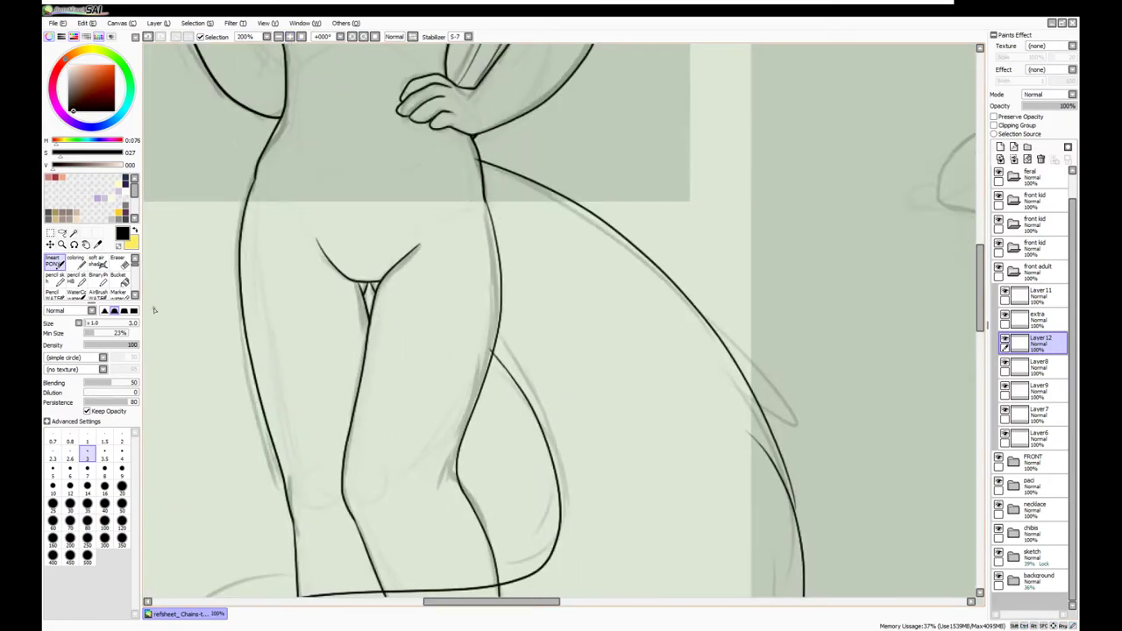
pyautogui.scroll(2, 489, 356)
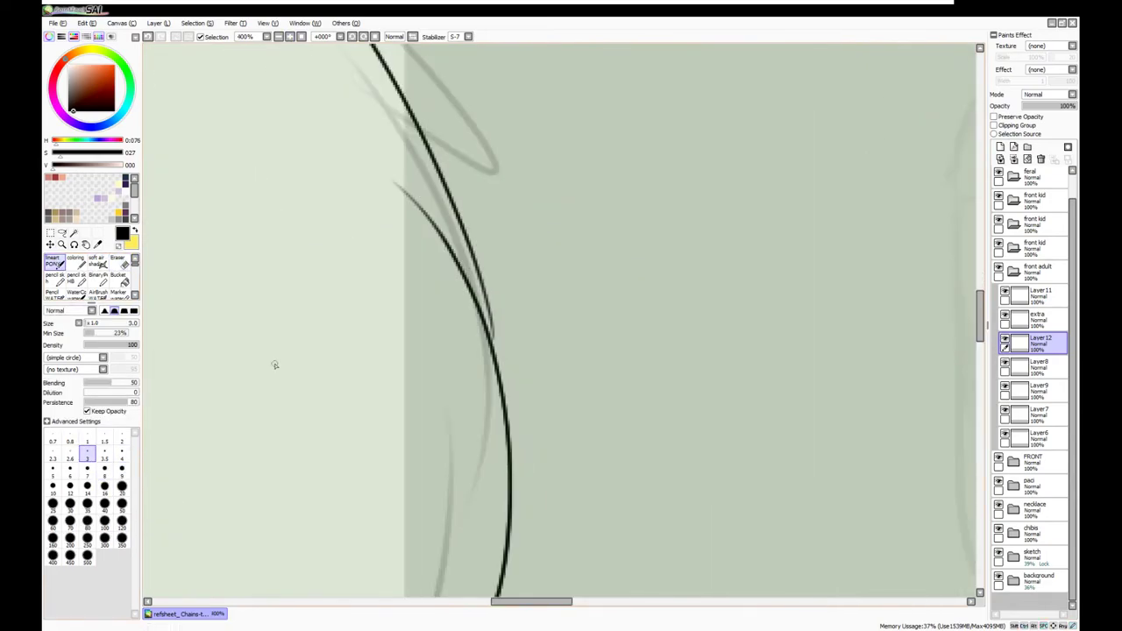
pyautogui.scroll(-5, 540, 333)
pyautogui.moveTo(771, 416); pyautogui.dragTo(845, 298)
pyautogui.scroll(5, 511, 528)
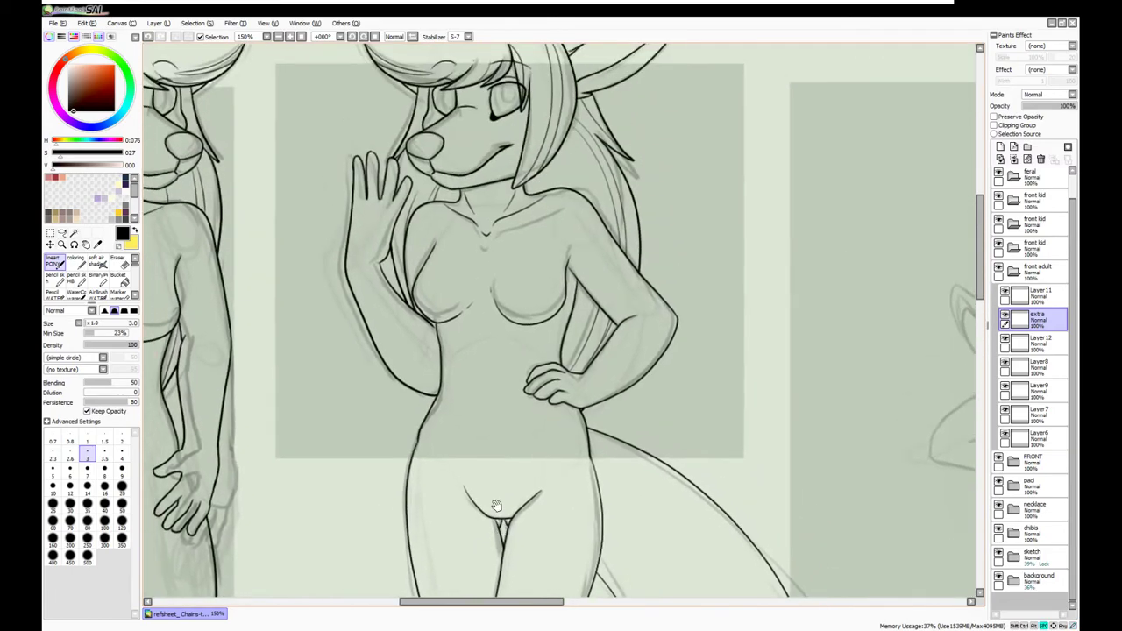
pyautogui.scroll(-6, 463, 532)
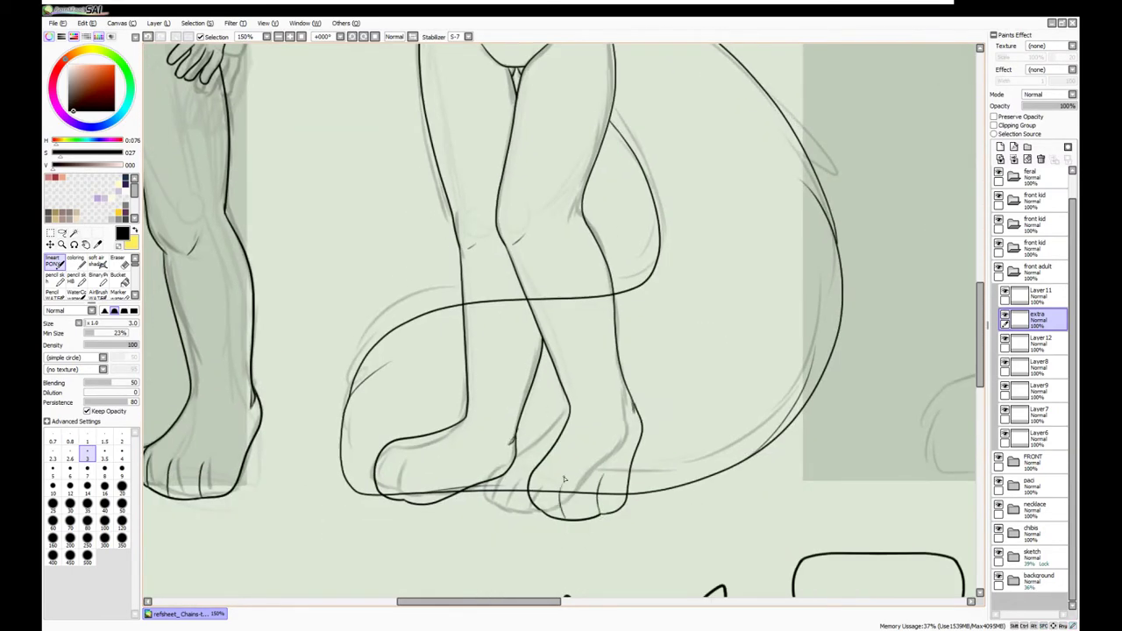
# Move the tail's line layer to the top of the folder and name it EXTRA2
pyautogui.press('e')
pyautogui.scroll(-2, 561, 403)
pyautogui.hscroll(-1, 526, 386)
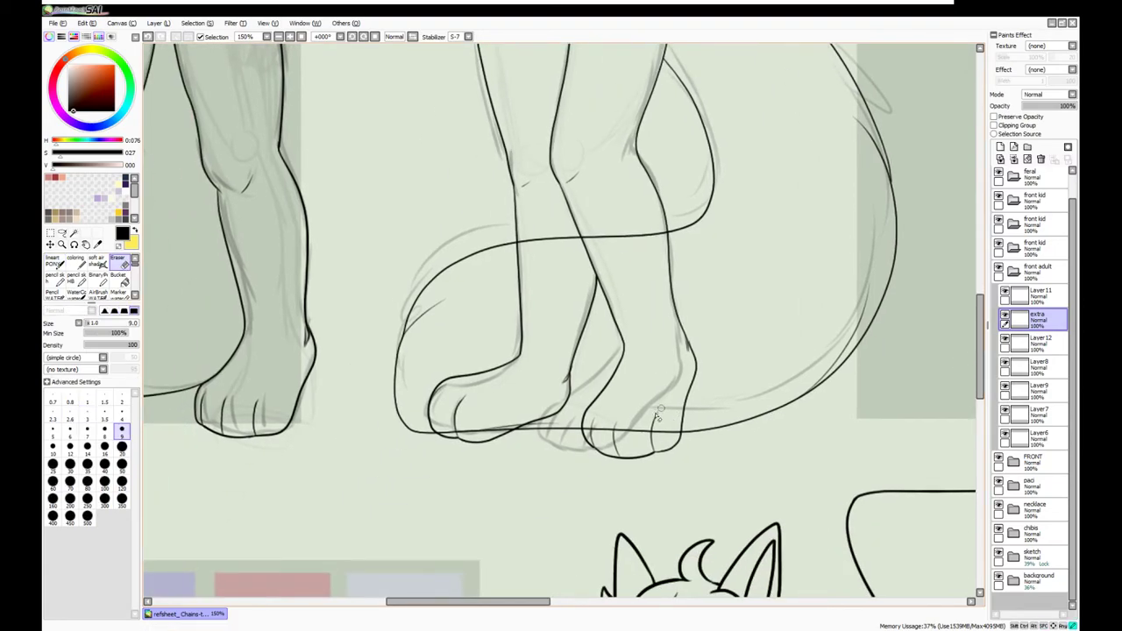
pyautogui.scroll(1, 661, 412)
pyautogui.click(1039, 341)
pyautogui.press('-')
pyautogui.press('-')
pyautogui.press('-')
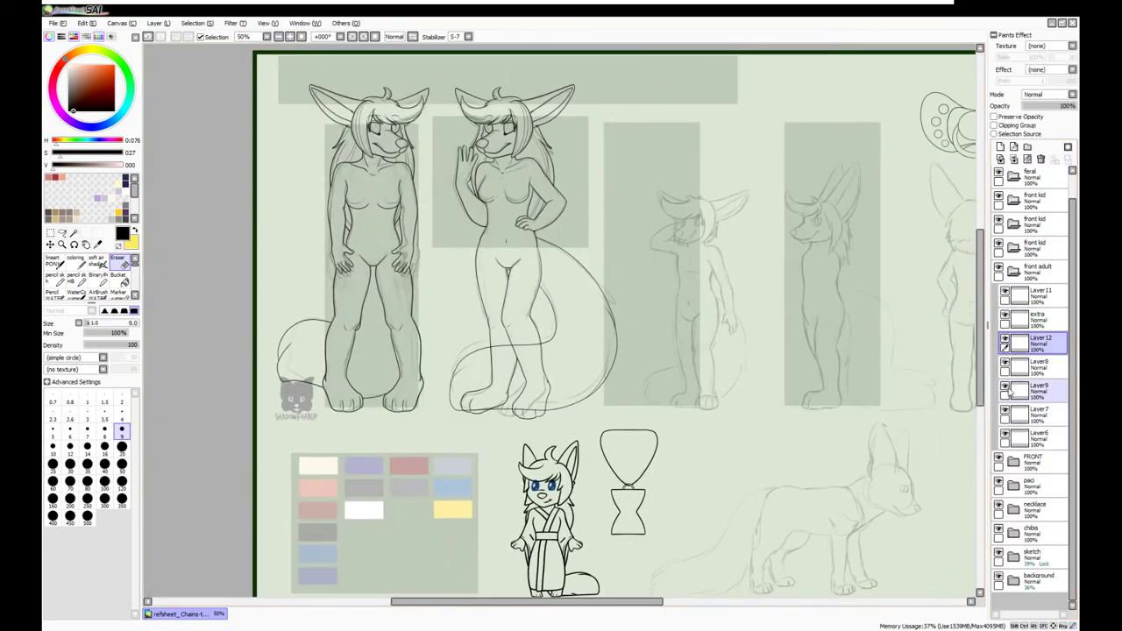
pyautogui.moveTo(1034, 342); pyautogui.dragTo(1034, 294)
pyautogui.click(290, 37)
# Clean up the foot lines on Layer9 where the tail crosses the feet
pyautogui.press('+')
pyautogui.press('+')
pyautogui.press('+')
pyautogui.press('+')
pyautogui.press('+')
pyautogui.click(1038, 318)
pyautogui.click(1038, 364)
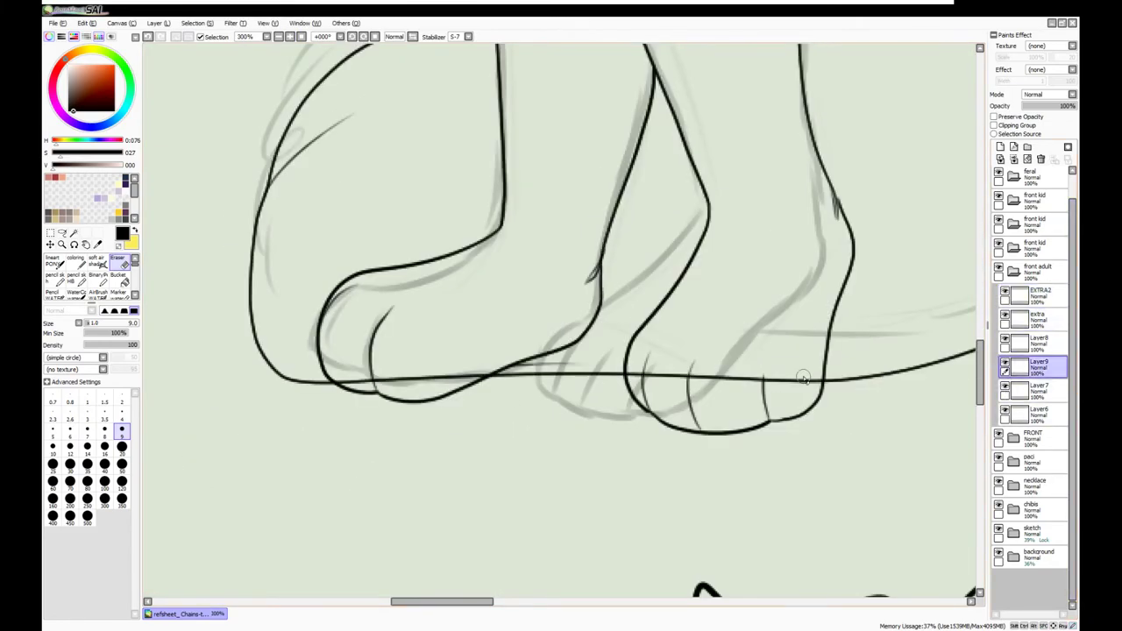
pyautogui.moveTo(349, 379); pyautogui.dragTo(449, 403)
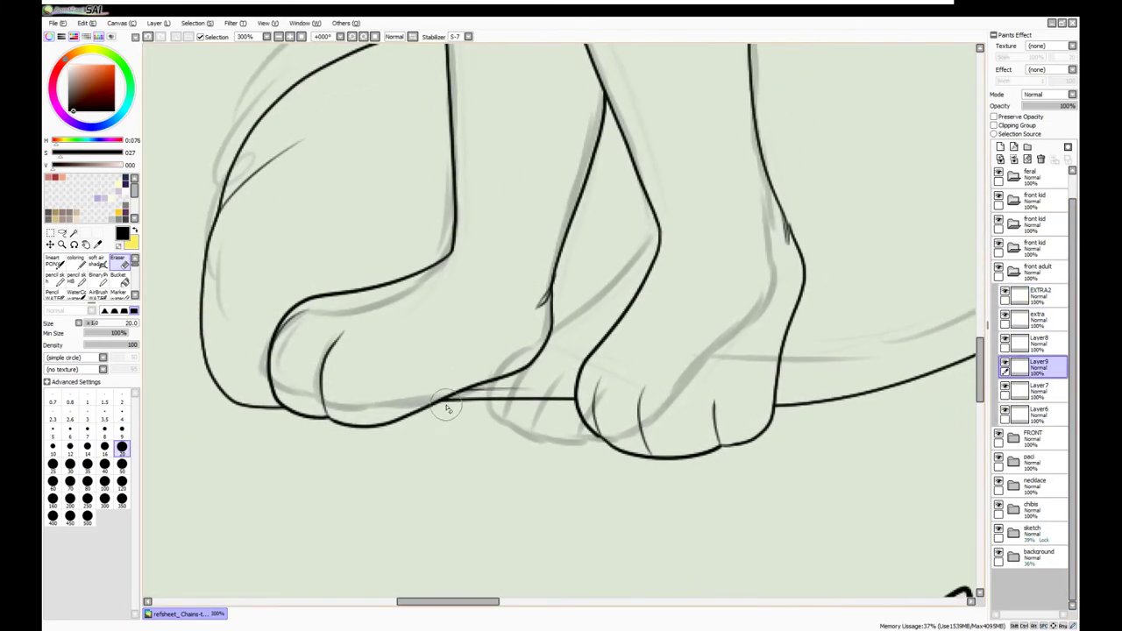
pyautogui.press('b')
pyautogui.moveTo(537, 355); pyautogui.dragTo(882, 405)
pyautogui.press('-')
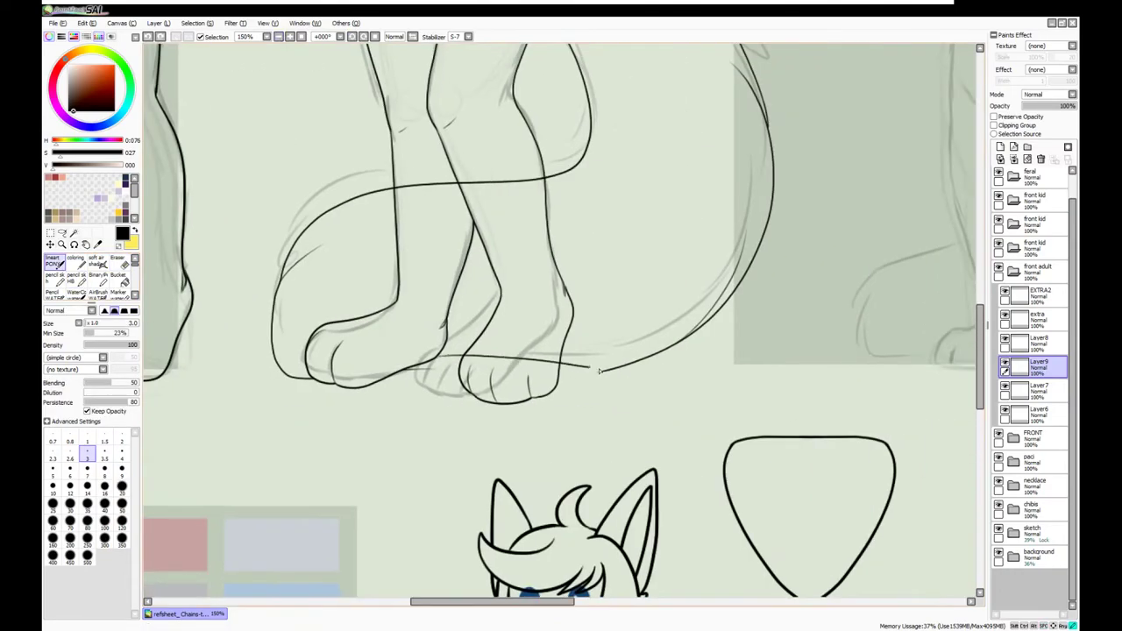
pyautogui.press('+')
pyautogui.press('+')
pyautogui.press('e')
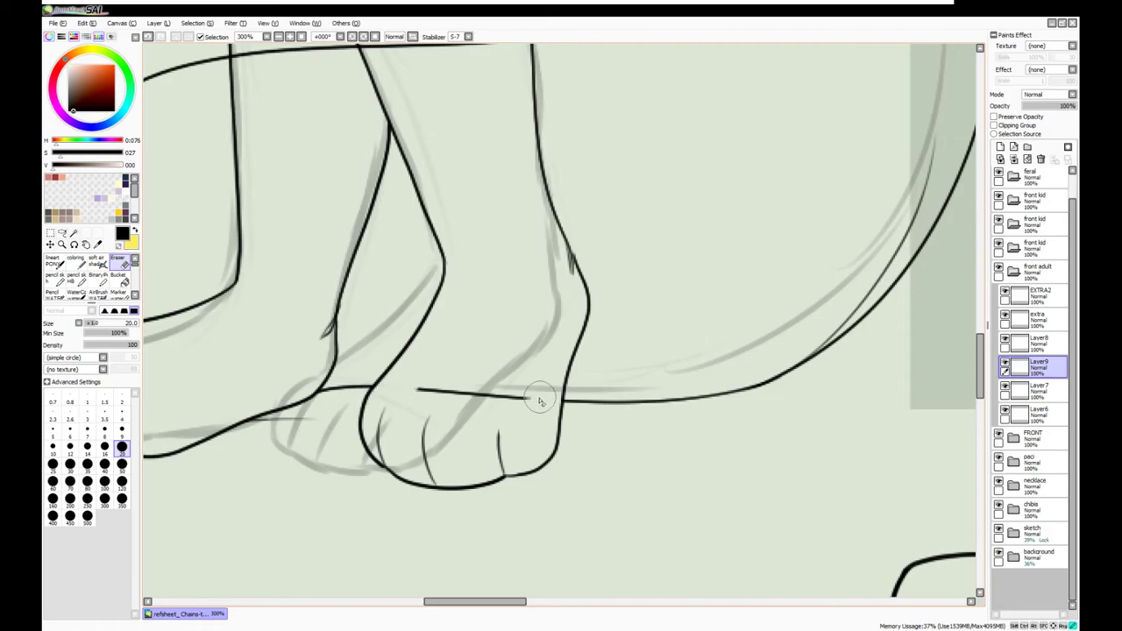
pyautogui.press('-')
pyautogui.press('+')
pyautogui.press('+')
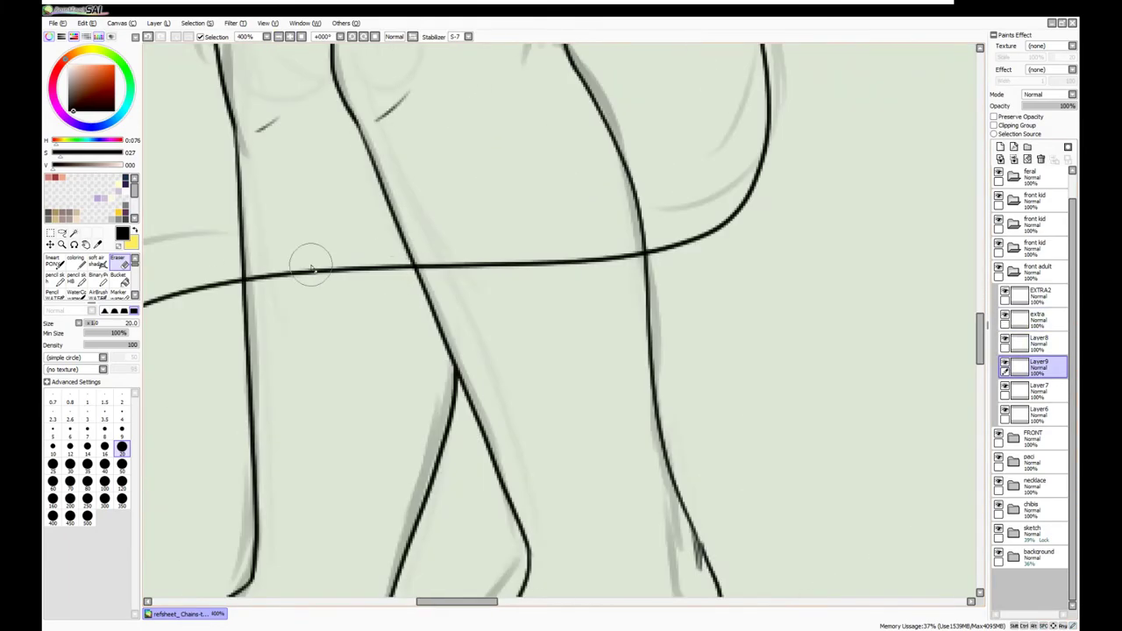
pyautogui.press('-')
pyautogui.press('-')
pyautogui.press('-')
pyautogui.press('-')
pyautogui.press('-')
pyautogui.press('-')
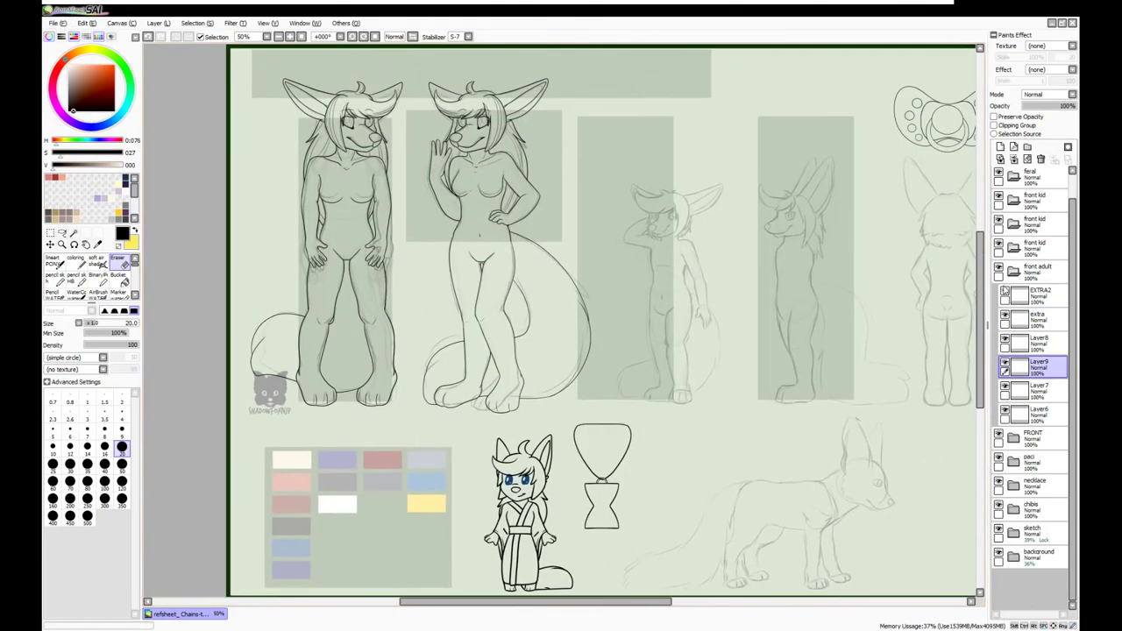
# Group the waving adult's Layers 6, 7, 8 and 9 into a new folder, Set2
pyautogui.keyDown('ctrl'); pyautogui.click(1037, 349); pyautogui.keyUp('ctrl')
pyautogui.click(1028, 146)
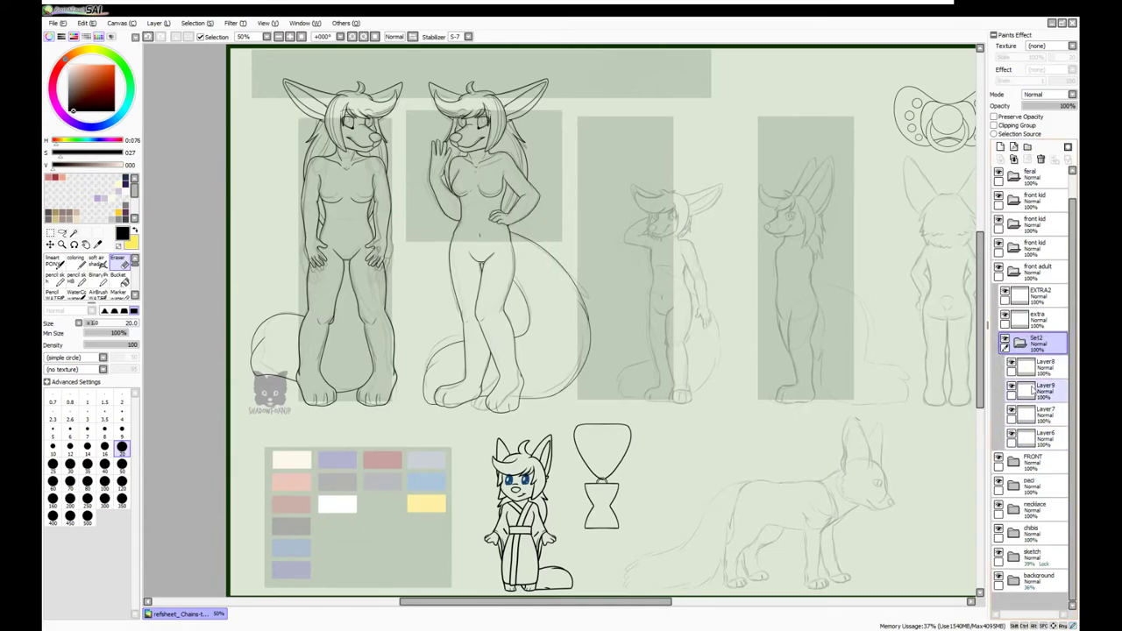
pyautogui.press('+')
pyautogui.press('+')
pyautogui.press('+')
pyautogui.press('+')
pyautogui.scroll(5, 419, 73)
pyautogui.press('-')
pyautogui.press('-')
pyautogui.press('-')
pyautogui.press('-')
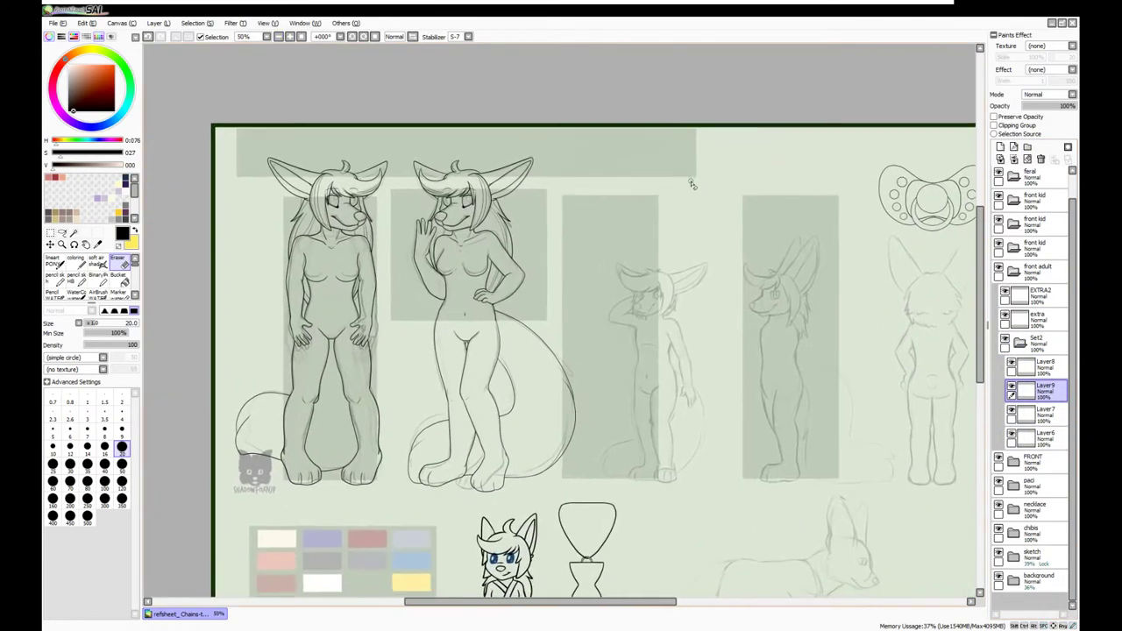
# Collapse and expand the front adult folder and select the Set2 folder
pyautogui.click(1013, 271)
pyautogui.click(1039, 269)
pyautogui.press('ctrl')
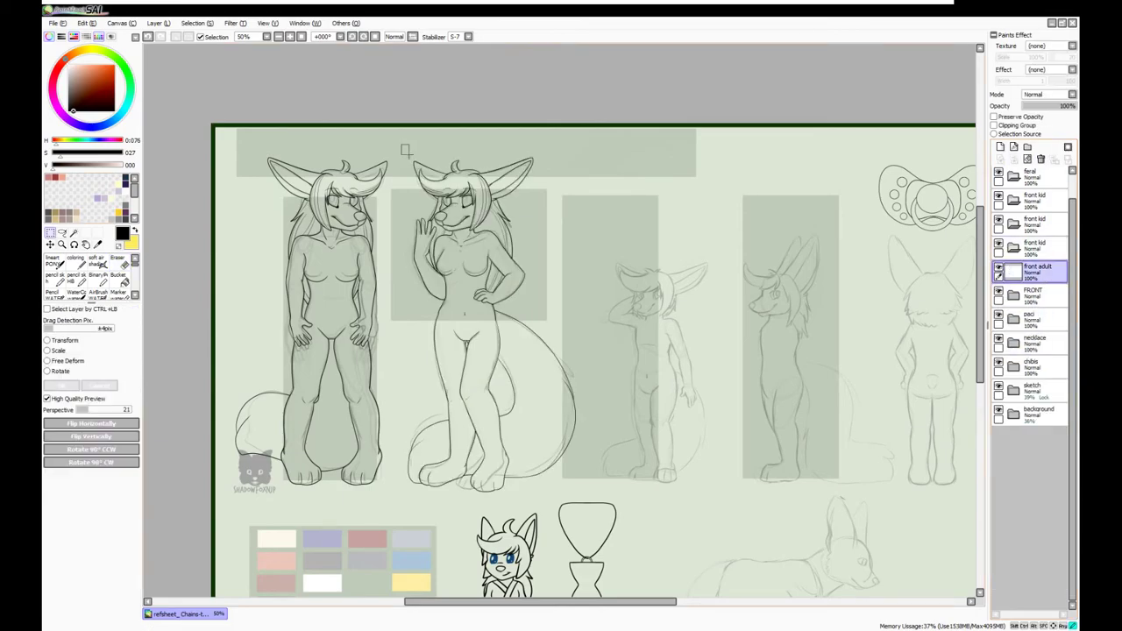
pyautogui.click(1013, 272)
pyautogui.click(1039, 340)
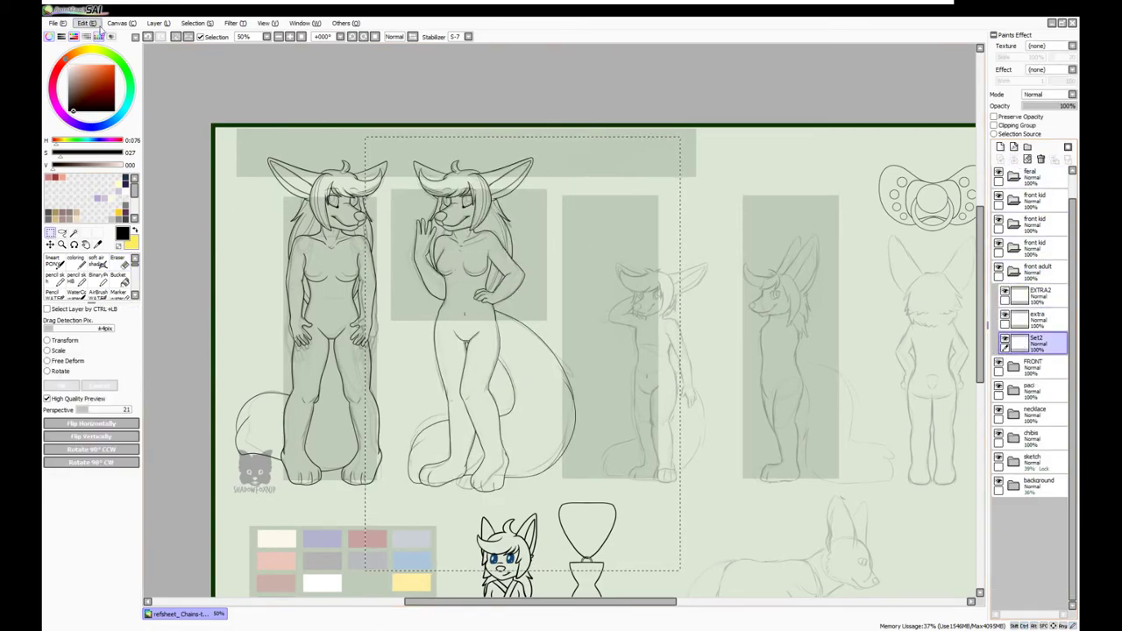
pyautogui.click(1038, 364)
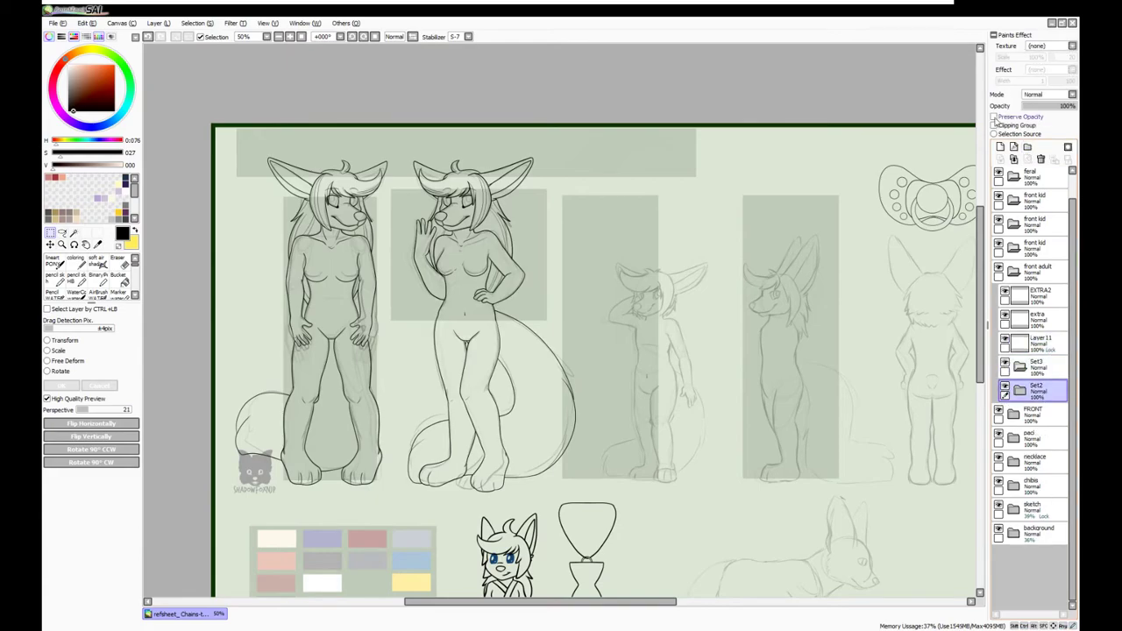
# Check the FRONT, Set1 and front kid folders, toggling the FRONT lineart's visibility
pyautogui.click(1013, 272)
pyautogui.click(998, 290)
pyautogui.click(998, 296)
pyautogui.click(1013, 295)
pyautogui.click(1037, 388)
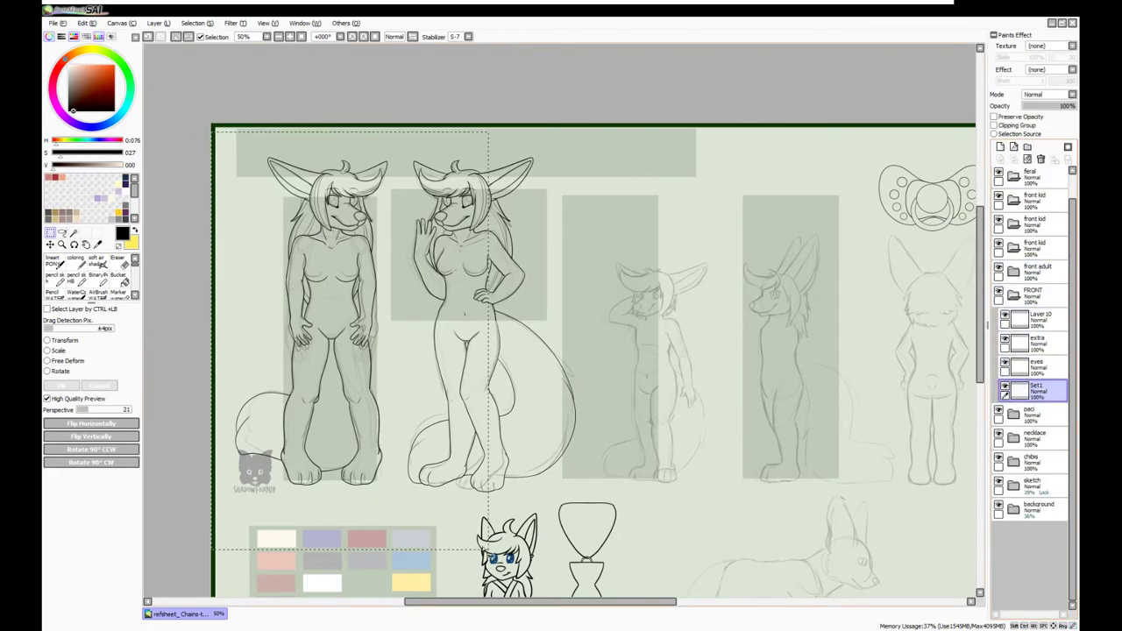
pyautogui.click(1013, 295)
pyautogui.click(1013, 272)
pyautogui.click(1014, 271)
pyautogui.click(1034, 247)
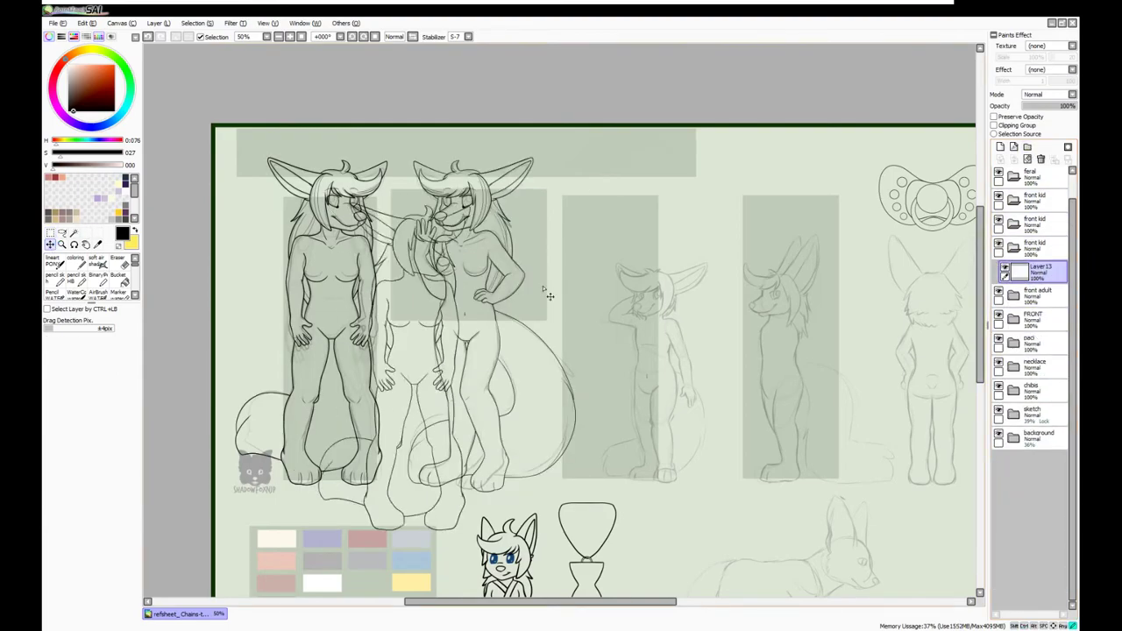
pyautogui.click(998, 292)
pyautogui.click(999, 296)
# Paste the adult's head, then shrink and slightly rotate it onto the kid front figure
pyautogui.hotkey('ctrl', 't')
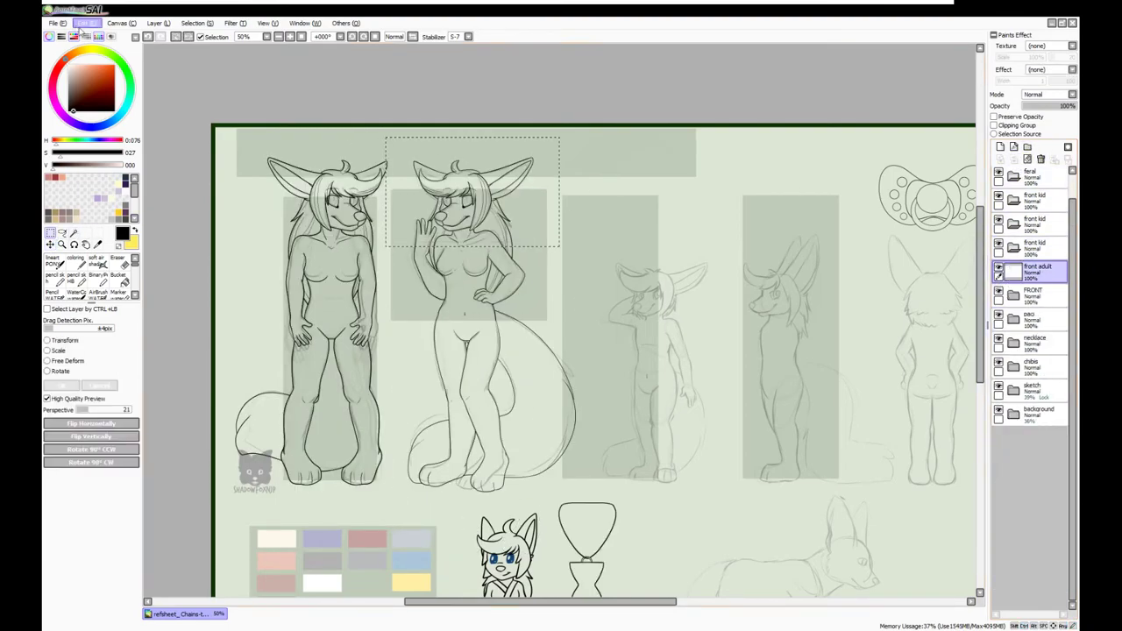
pyautogui.click(1013, 271)
pyautogui.hotkey('ctrl', 'v')
pyautogui.moveTo(473, 204); pyautogui.dragTo(673, 307)
pyautogui.moveTo(752, 251); pyautogui.dragTo(764, 267)
pyautogui.press('Return')
# Erase stray strokes around the pasted head with a size-50 eraser and fade it to 52%
pyautogui.scroll(3, 780, 298)
pyautogui.click(121, 465)
pyautogui.moveTo(298, 350)
pyautogui.mouseDown()
pyautogui.moveTo(386, 377)
pyautogui.moveTo(526, 272)
pyautogui.mouseUp()
pyautogui.scroll(-2, 500, 180)
pyautogui.scroll(3, 422, 157)
pyautogui.moveTo(1069, 106); pyautogui.dragTo(1047, 106)
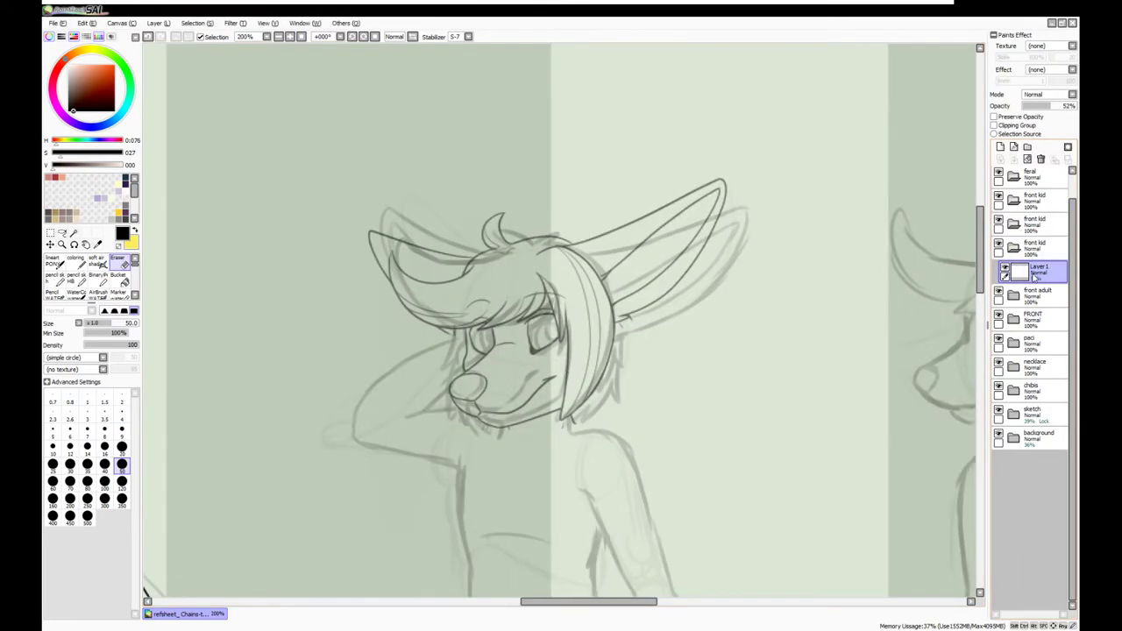
# On new layers, ink a short line beside the eye and the chin under the mouth
pyautogui.hotkey('ctrl', 'shift', 'n')
pyautogui.press('n')
pyautogui.scroll(2, 421, 335)
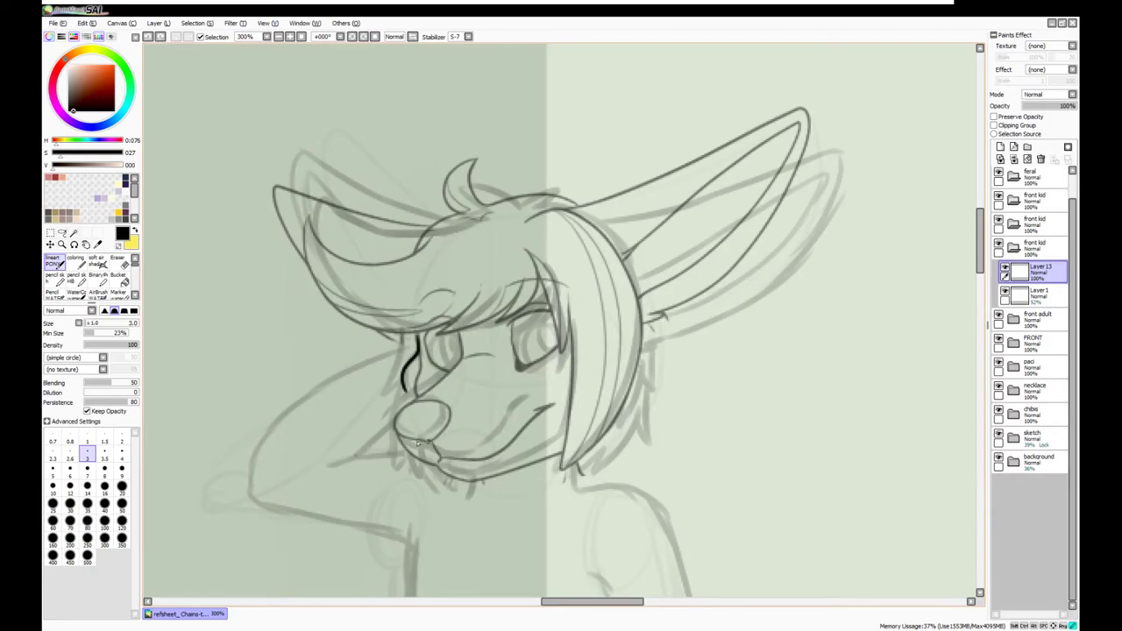
pyautogui.press('l')
pyautogui.click(1005, 295)
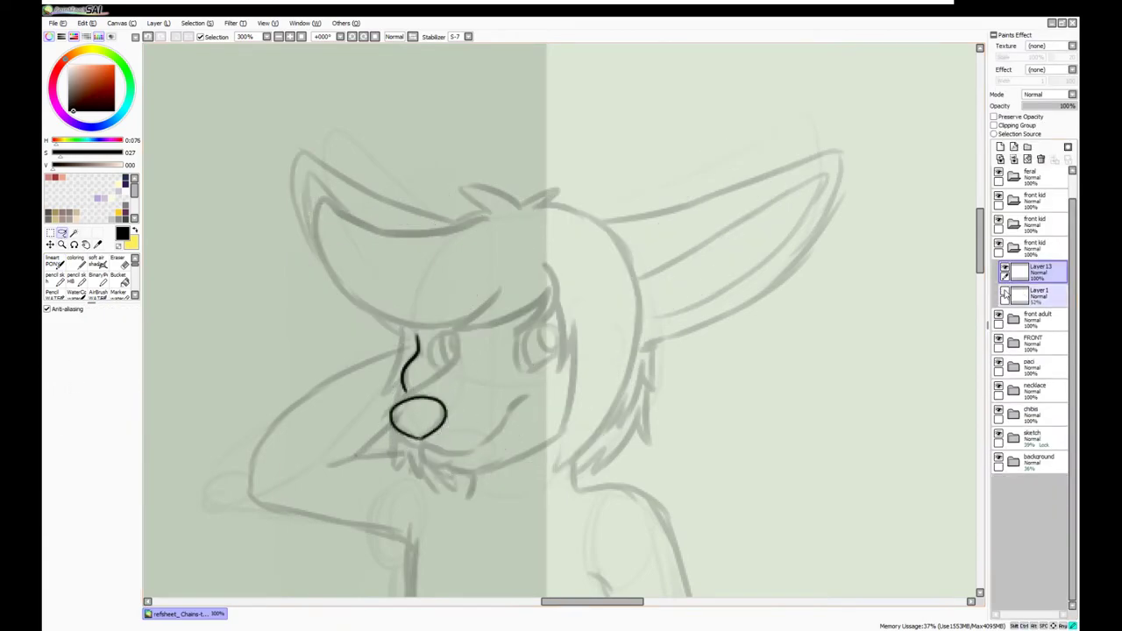
pyautogui.hotkey('ctrl', 'shift', 'n')
pyautogui.press('n')
pyautogui.moveTo(453, 335); pyautogui.dragTo(448, 359)
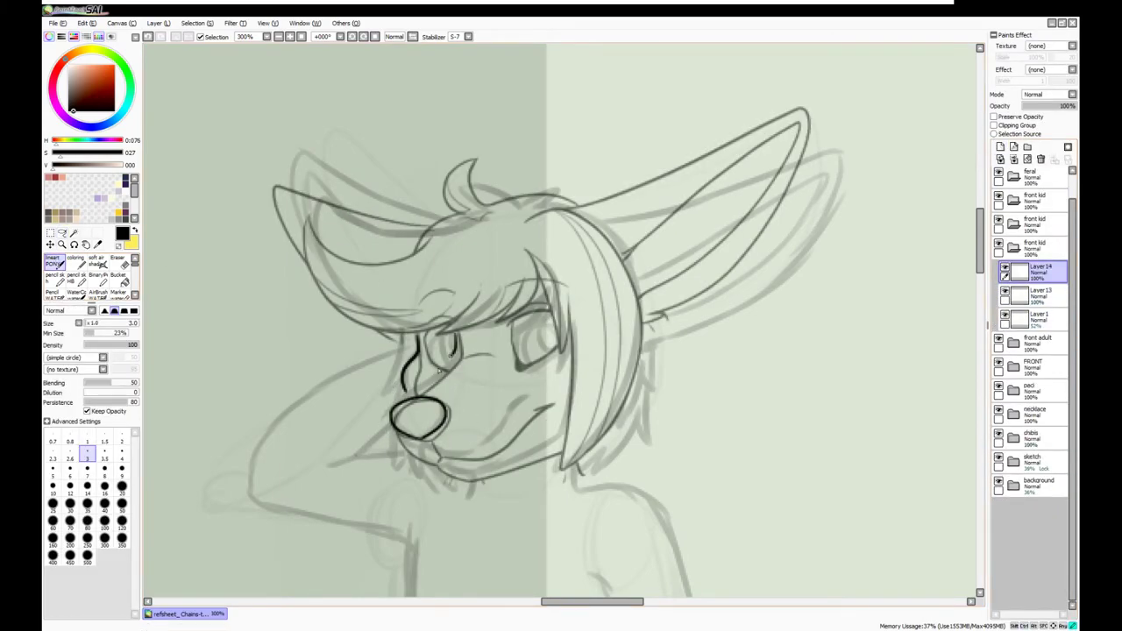
pyautogui.moveTo(433, 465); pyautogui.dragTo(554, 453)
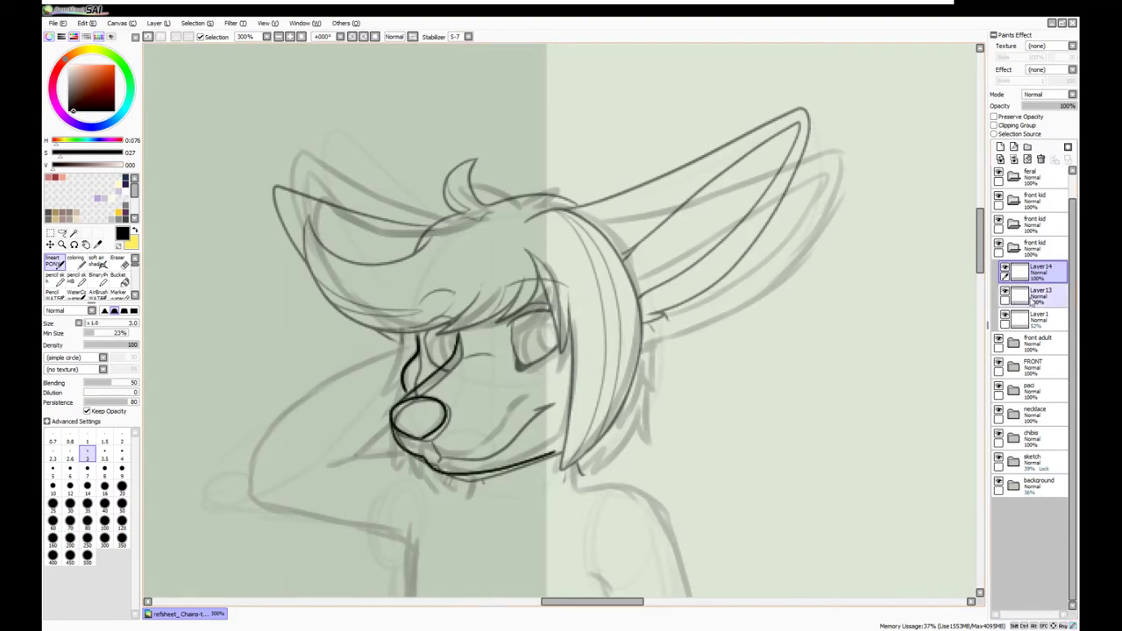
# Merge Layer 14's strokes into the layer beneath
pyautogui.click(1000, 147)
pyautogui.click(1004, 342)
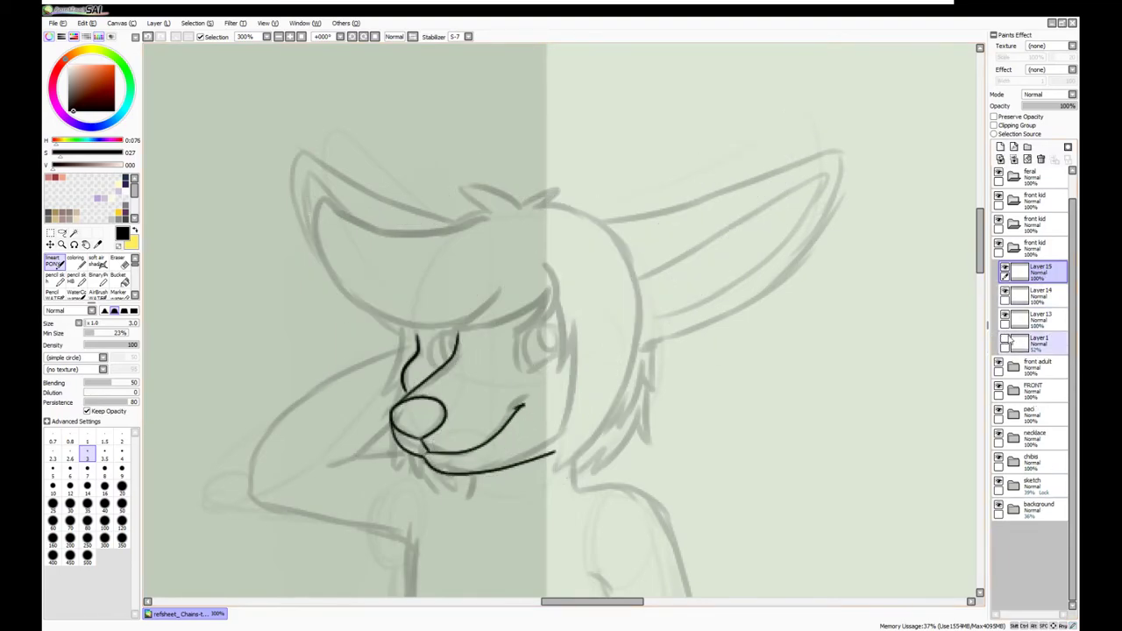
pyautogui.click(1035, 291)
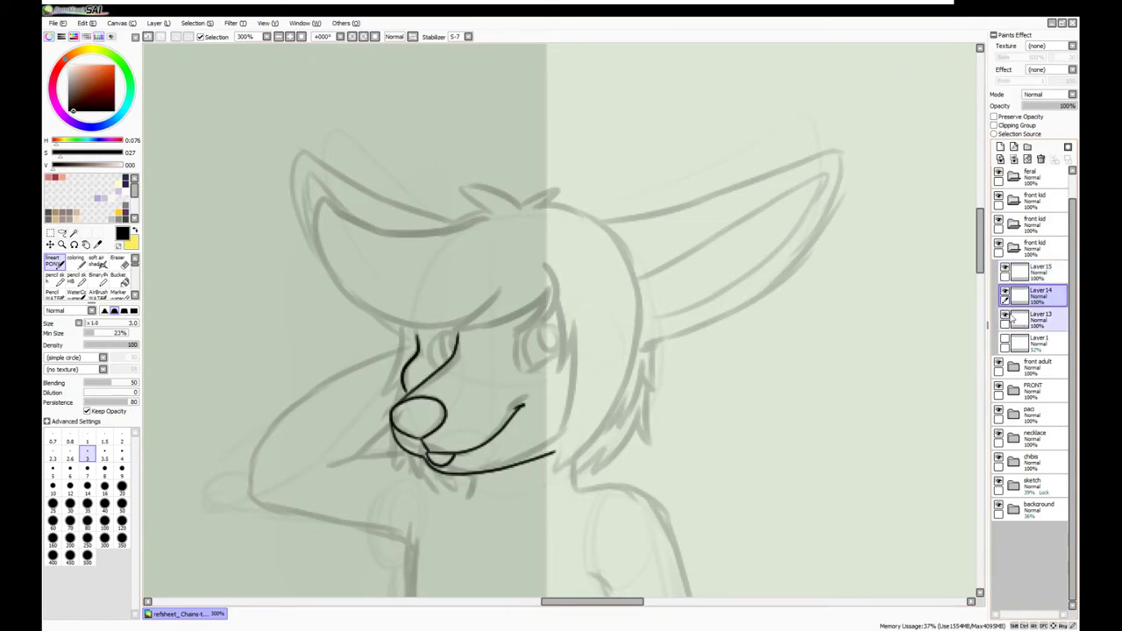
pyautogui.hotkey('ctrl', 'e')
# Reshape the faded guide head, narrowing its ears and shifting its hair
pyautogui.click(1004, 316)
pyautogui.click(1038, 315)
pyautogui.hotkey('ctrl', 't')
pyautogui.moveTo(517, 344); pyautogui.dragTo(526, 351)
pyautogui.press('Return')
# Erase the upper nose strokes, ink the hair edge beside the face, and remove the guide head
pyautogui.click(1039, 291)
pyautogui.press('e')
pyautogui.moveTo(414, 337); pyautogui.dragTo(385, 398)
pyautogui.click(1004, 318)
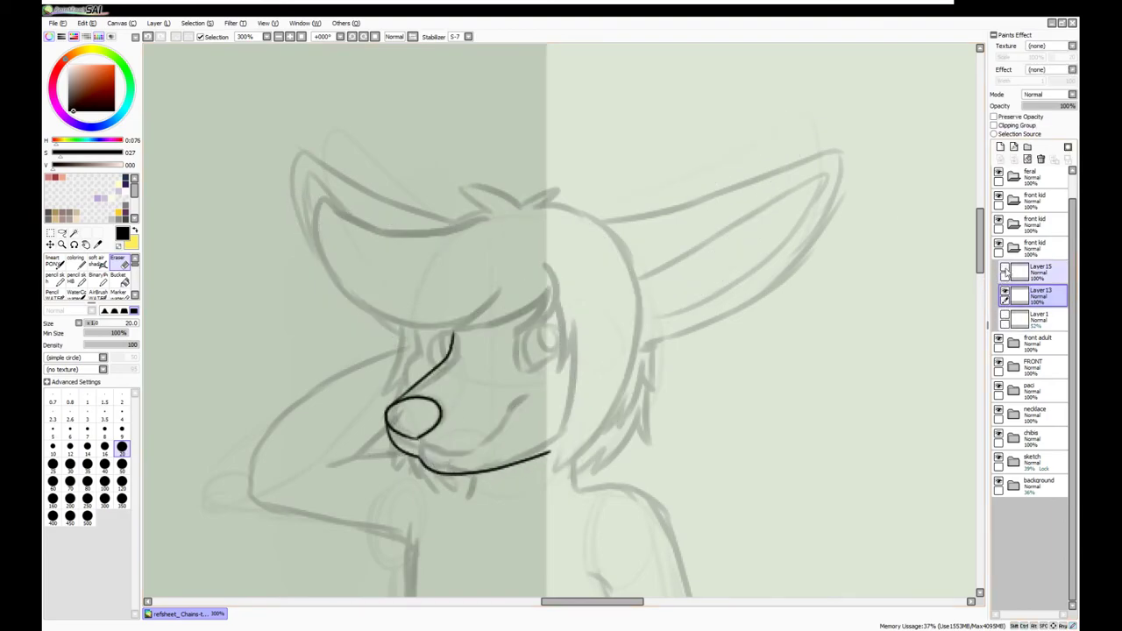
pyautogui.click(1039, 268)
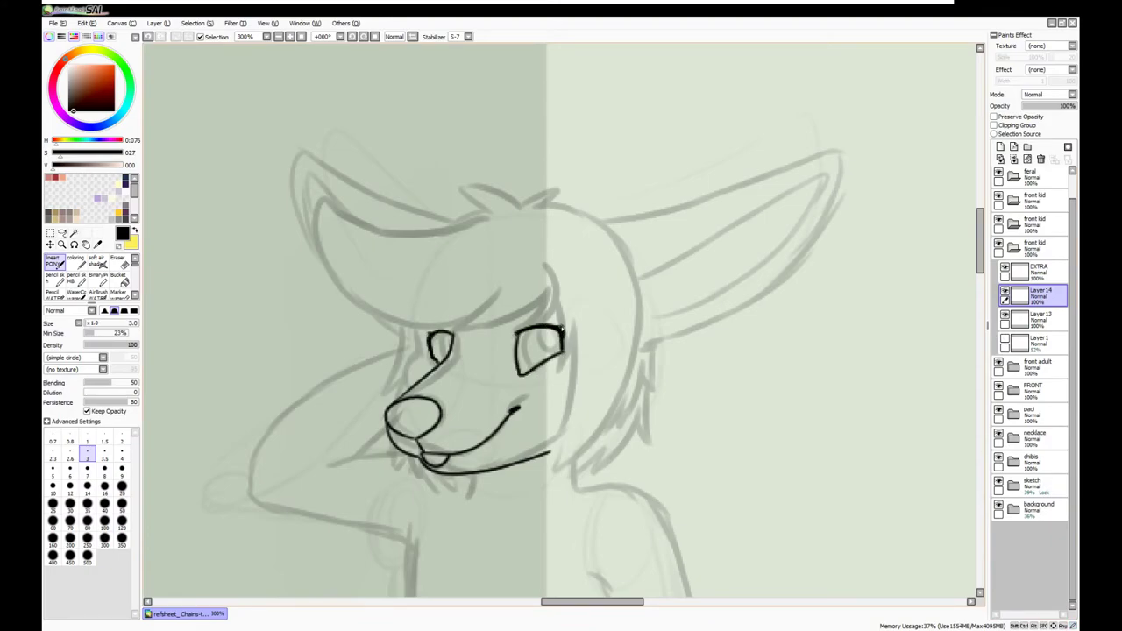
pyautogui.hotkey('ctrl', 'Up')
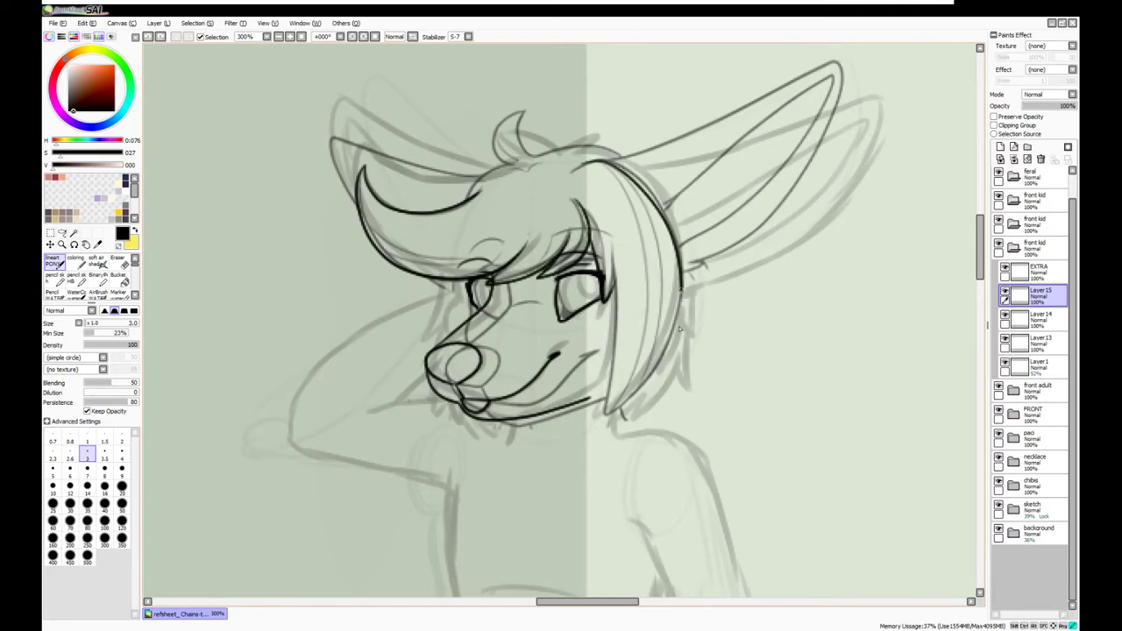
pyautogui.hotkey('ctrl', 'z')
pyautogui.moveTo(615, 249); pyautogui.dragTo(603, 396)
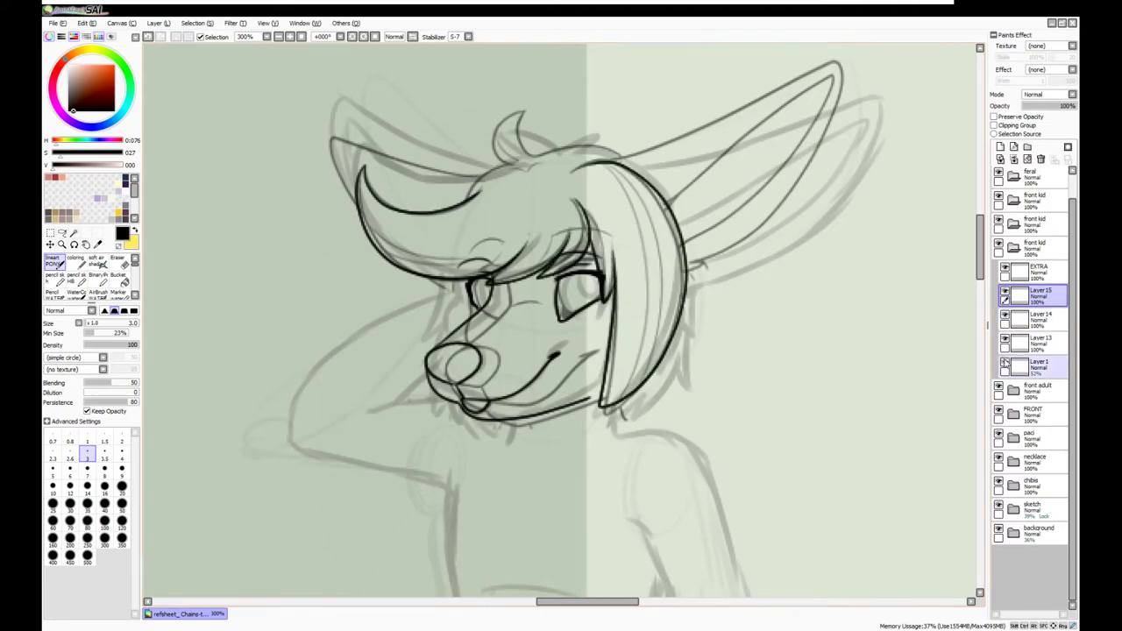
pyautogui.hotkey('ctrl', 'z')
pyautogui.hotkey('ctrl', 'z')
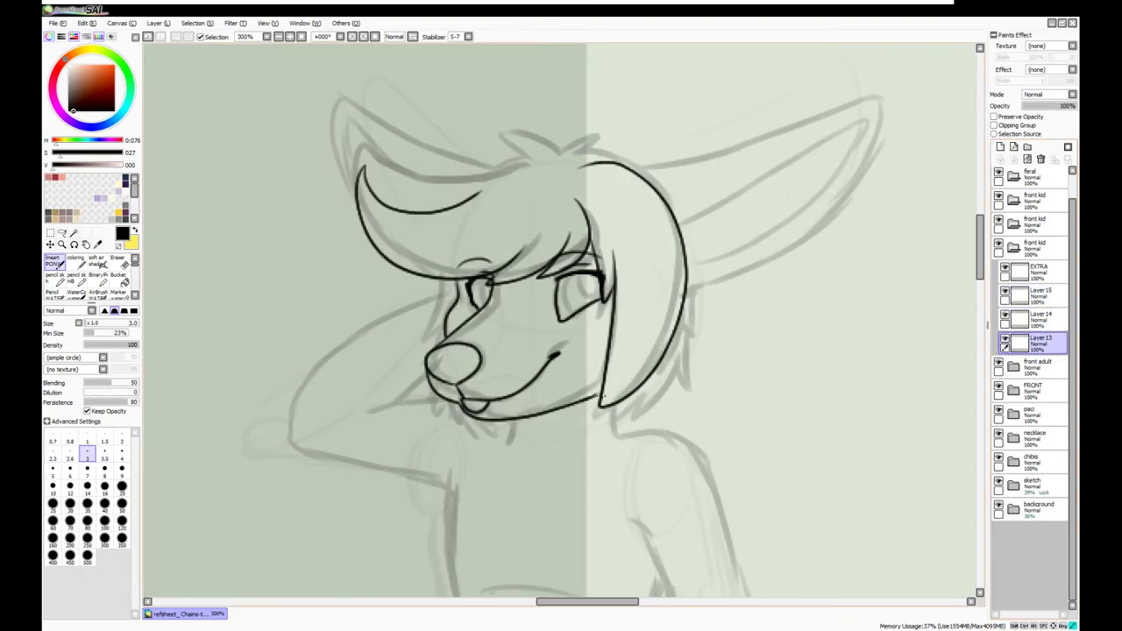
pyautogui.scroll(-4, 601, 396)
pyautogui.hotkey('ctrl', 't')
# Add a layer in the front kid folder and darken the eye lines on the adult head
pyautogui.click(1034, 200)
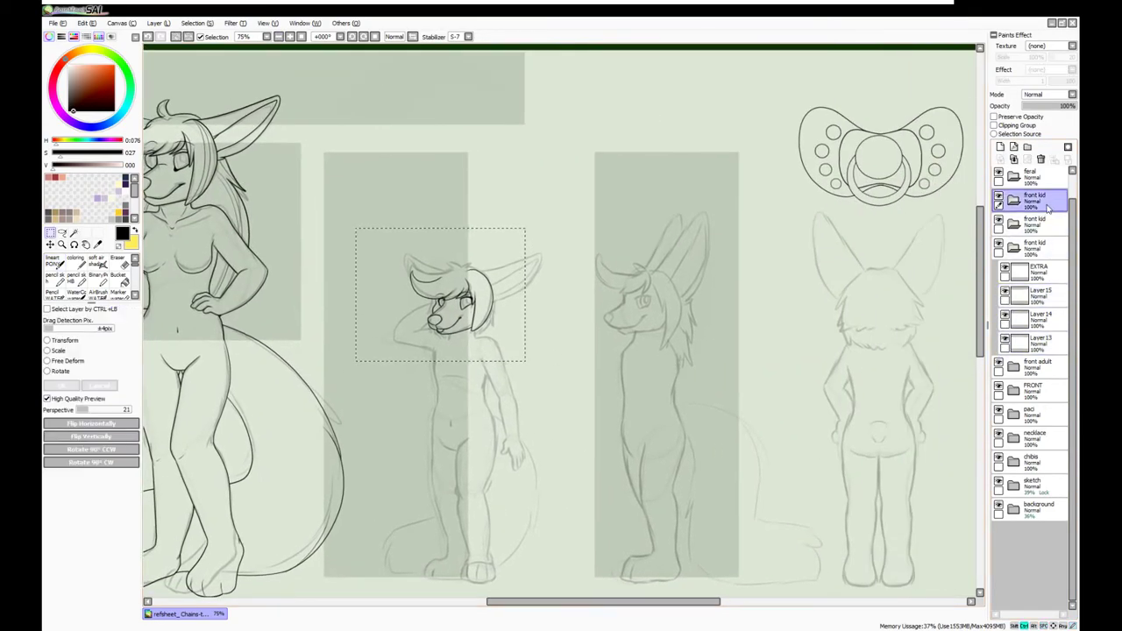
pyautogui.hotkey('ctrl', 'v')
pyautogui.moveTo(141, 324); pyautogui.dragTo(594, 325)
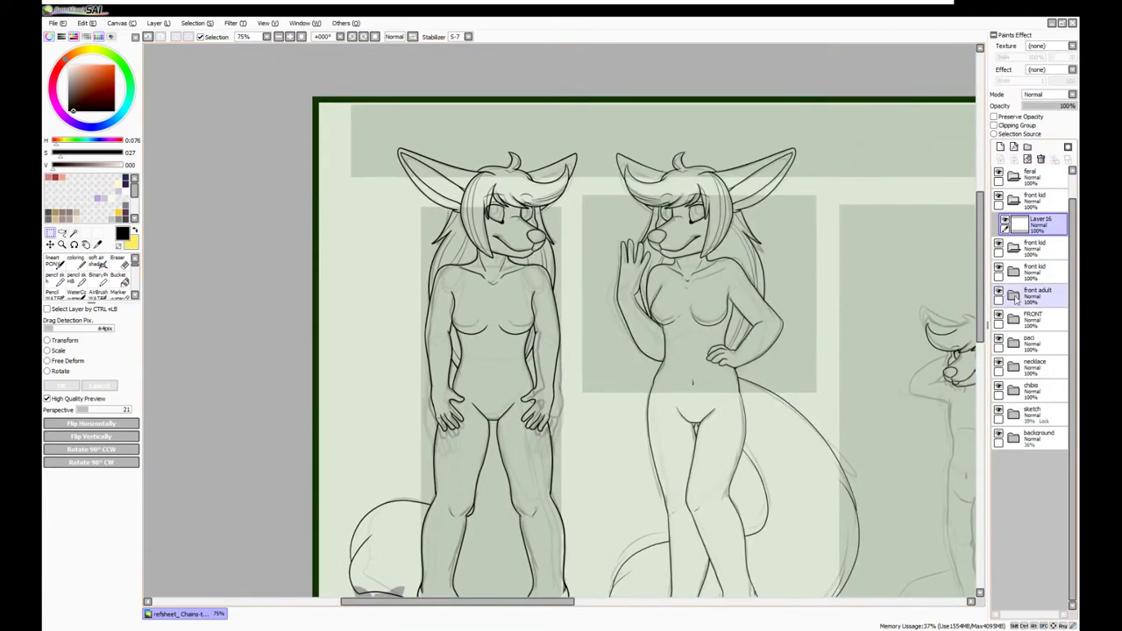
pyautogui.scroll(3, 570, 193)
pyautogui.click(53, 260)
pyautogui.scroll(1, 491, 192)
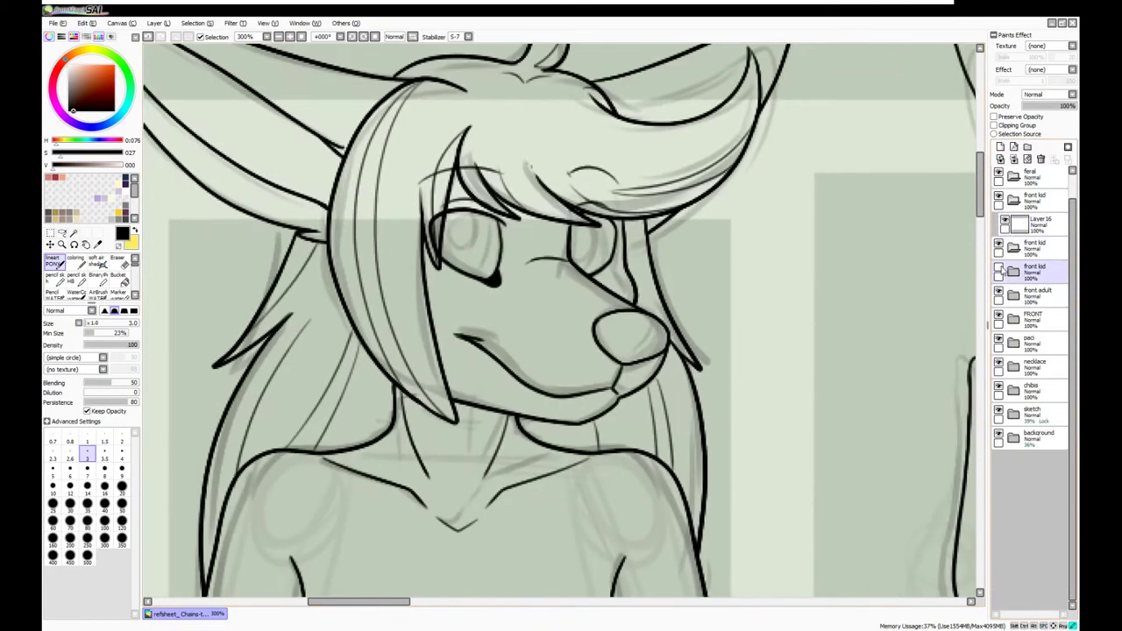
pyautogui.moveTo(430, 217); pyautogui.dragTo(495, 279)
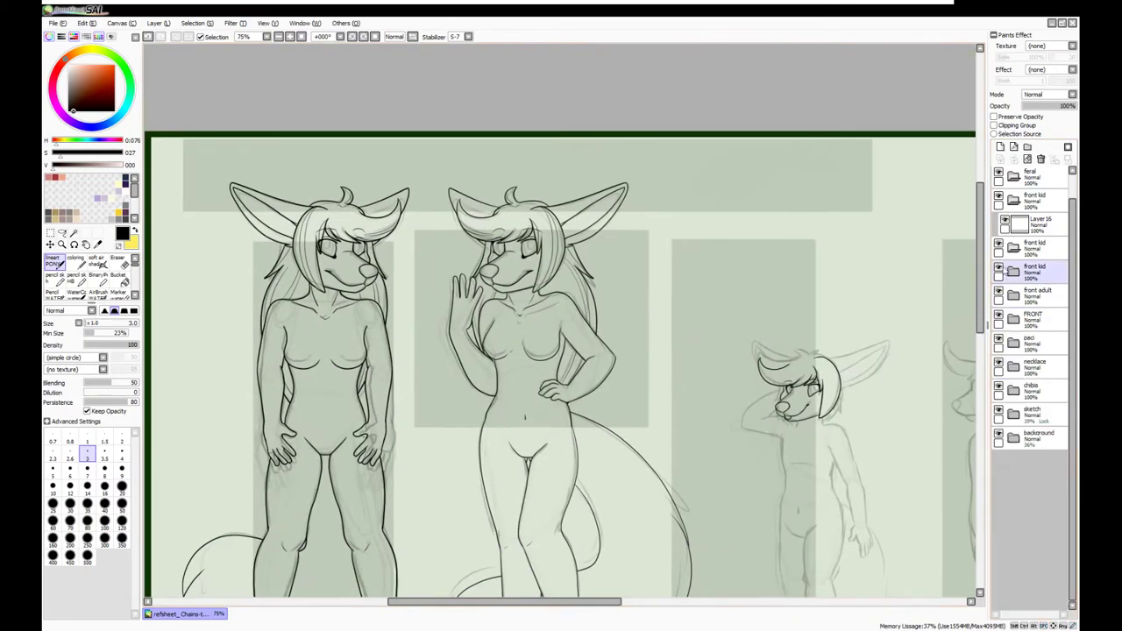
# Duplicate, mirror and shift the hair strokes into a symmetric hairline merged into Layer 17
pyautogui.hscroll(5, 561, 320)
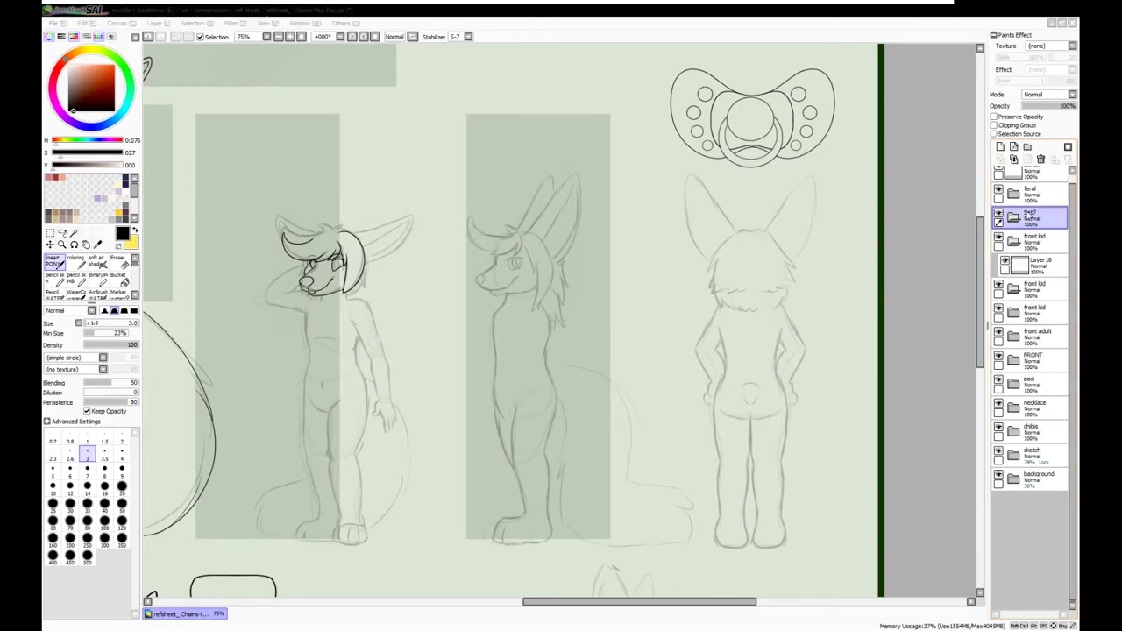
pyautogui.moveTo(548, 601); pyautogui.dragTo(584, 601)
pyautogui.scroll(3, 473, 243)
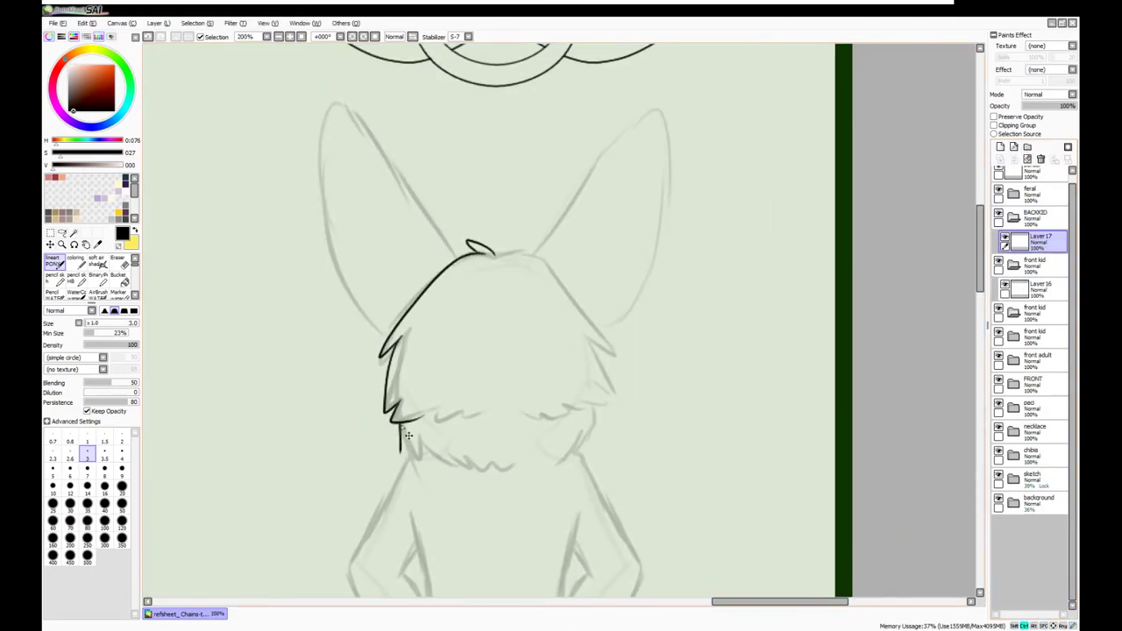
pyautogui.press('v')
pyautogui.hotkey('ctrl', 'j')
pyautogui.press('Right')
pyautogui.press('Right')
pyautogui.press('Right')
pyautogui.press('Right')
pyautogui.press('Right')
pyautogui.press('Right')
pyautogui.press('Right')
pyautogui.press('Right')
pyautogui.press('Right')
pyautogui.press('Right')
pyautogui.scroll(-5, 423, 240)
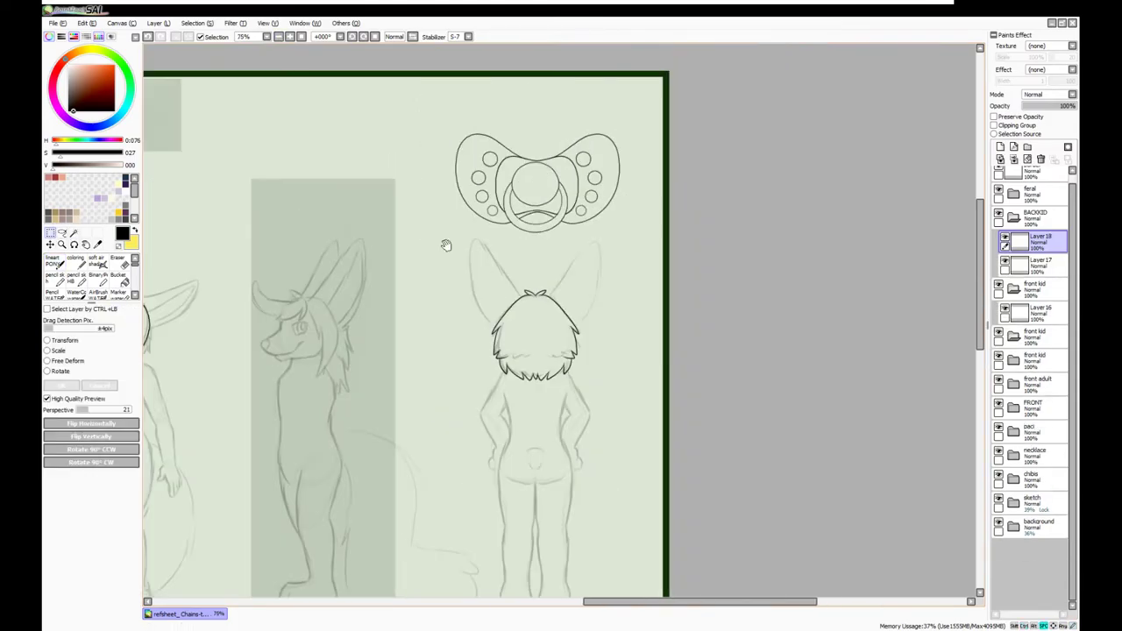
pyautogui.moveTo(424, 240); pyautogui.dragTo(634, 240)
pyautogui.hotkey('ctrl', 'e')
# Select the back view's head area and add a new layer above Layer 15
pyautogui.moveTo(669, 192); pyautogui.dragTo(837, 357)
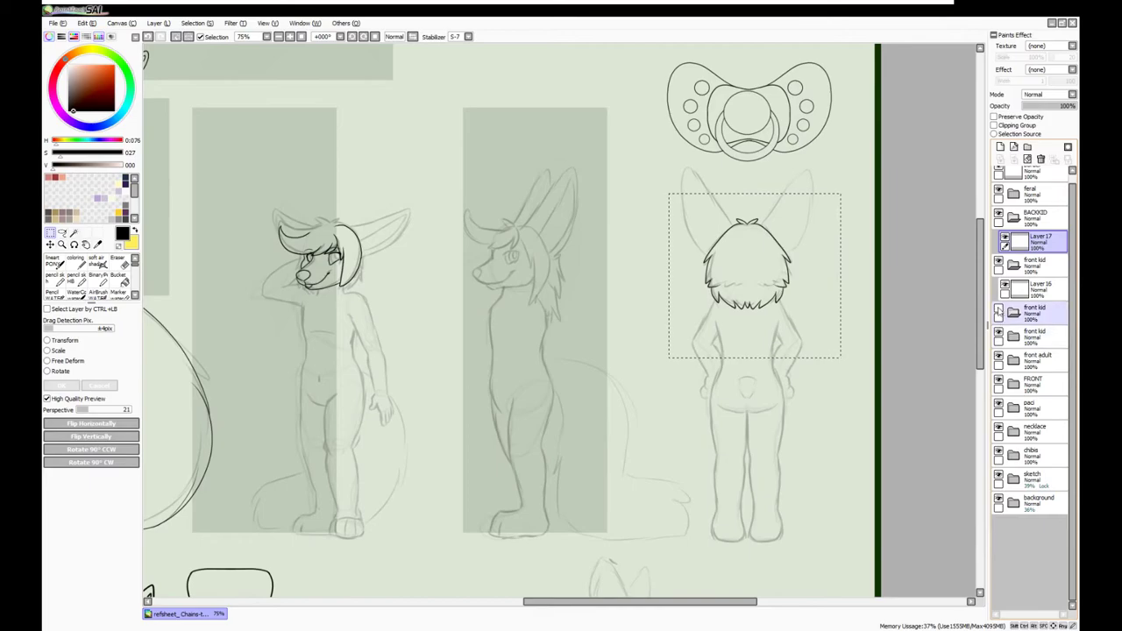
pyautogui.click(1013, 312)
pyautogui.click(1034, 359)
pyautogui.click(1013, 265)
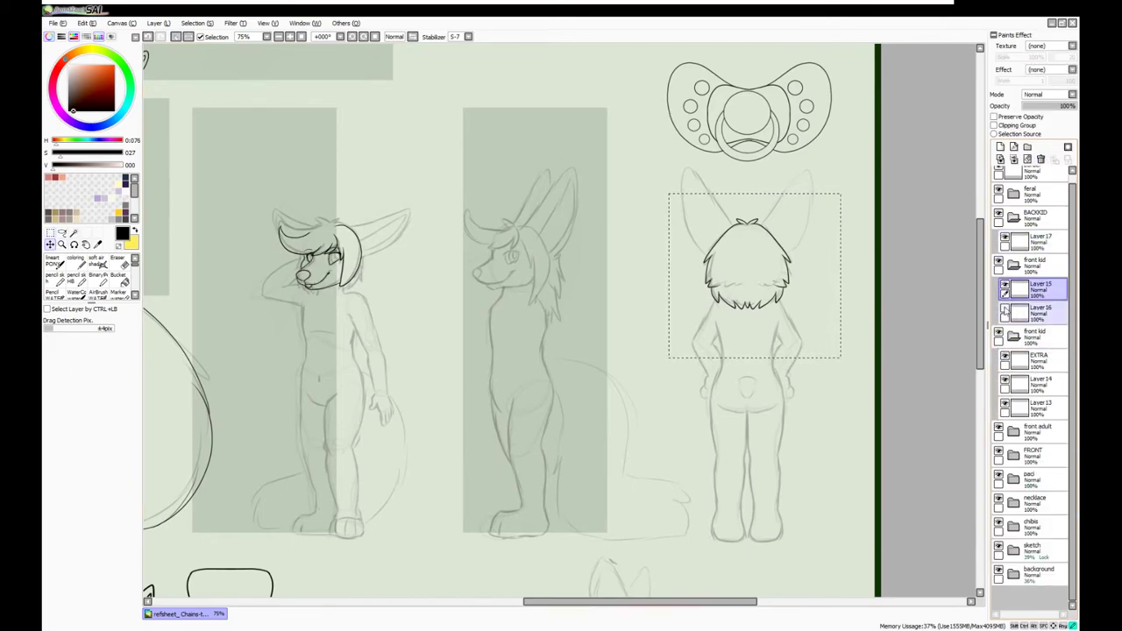
pyautogui.keyDown('ctrl'); pyautogui.click(352, 263); pyautogui.keyUp('ctrl')
pyautogui.keyDown('ctrl'); pyautogui.click(525, 252); pyautogui.keyUp('ctrl')
pyautogui.moveTo(421, 308); pyautogui.dragTo(522, 302)
pyautogui.hotkey('ctrl', 'shift', 'n')
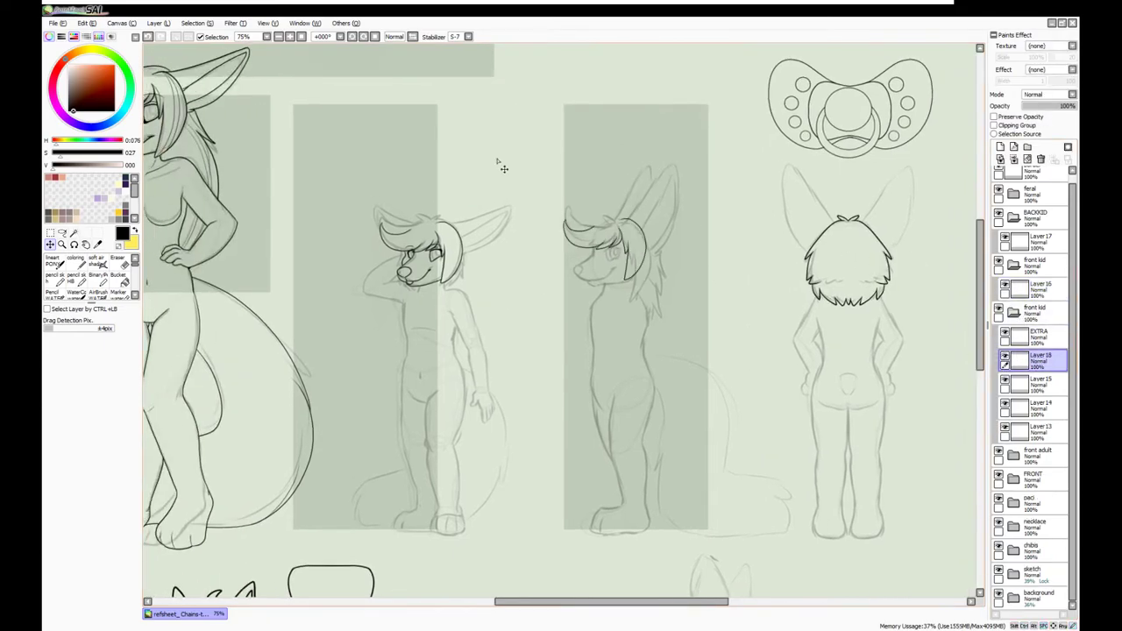
pyautogui.scroll(-5, 703, 227)
pyautogui.scroll(7, 487, 238)
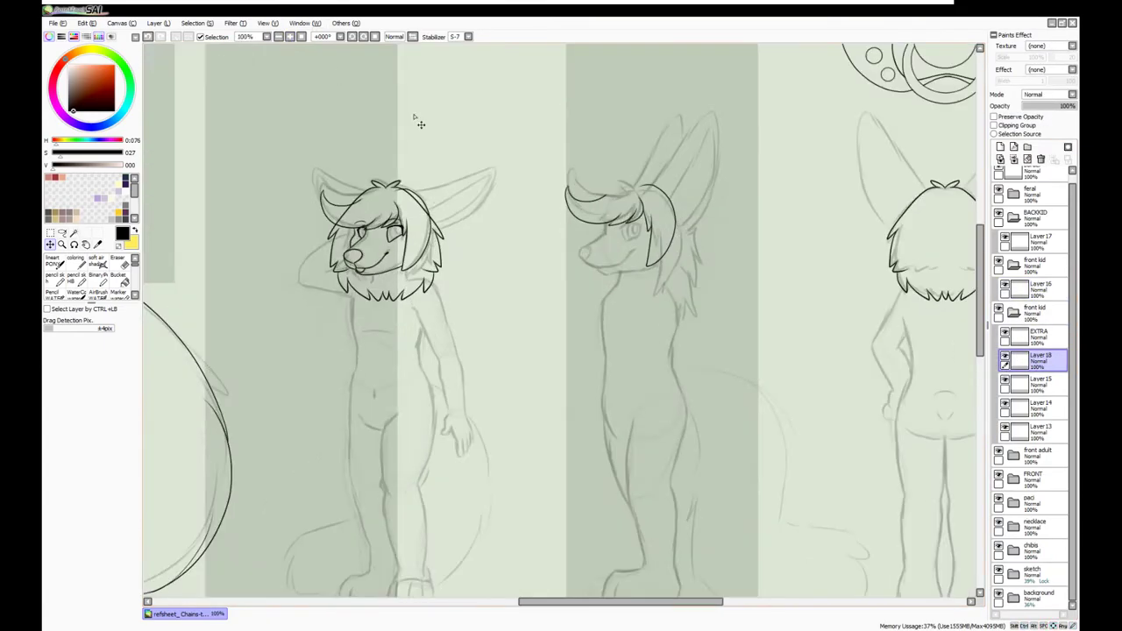
# Nudge the left kid head and back-view hair layers into line with the sketch
pyautogui.scroll(-5, 566, 184)
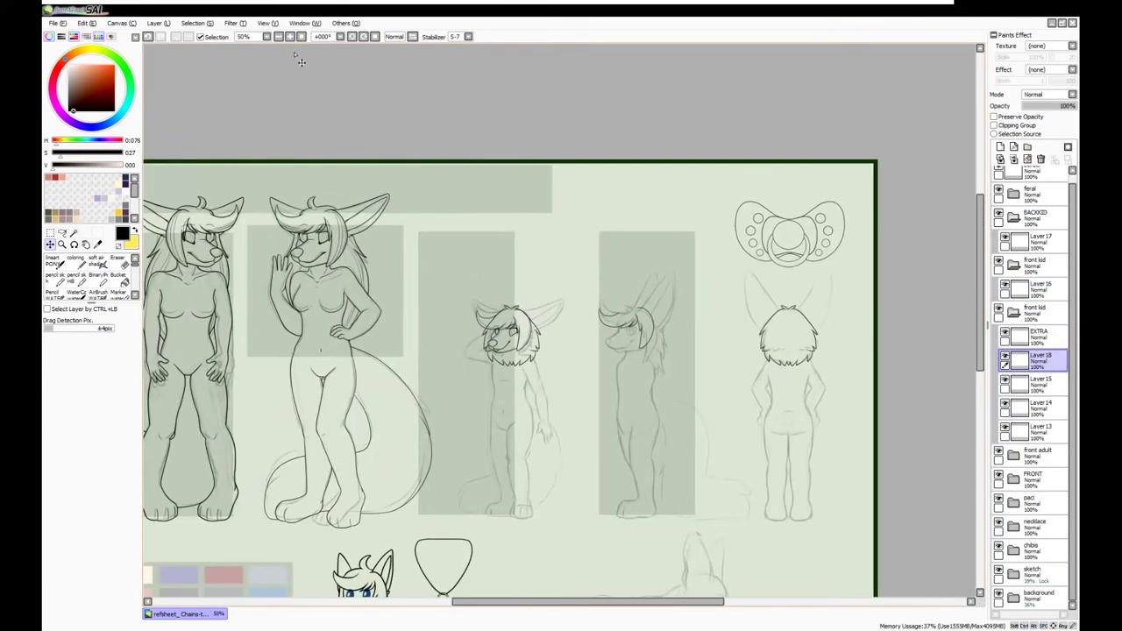
pyautogui.scroll(5, 417, 326)
pyautogui.hotkey('ctrl', 't')
pyautogui.press('Return')
pyautogui.click(1039, 241)
pyautogui.hotkey('ctrl', 't')
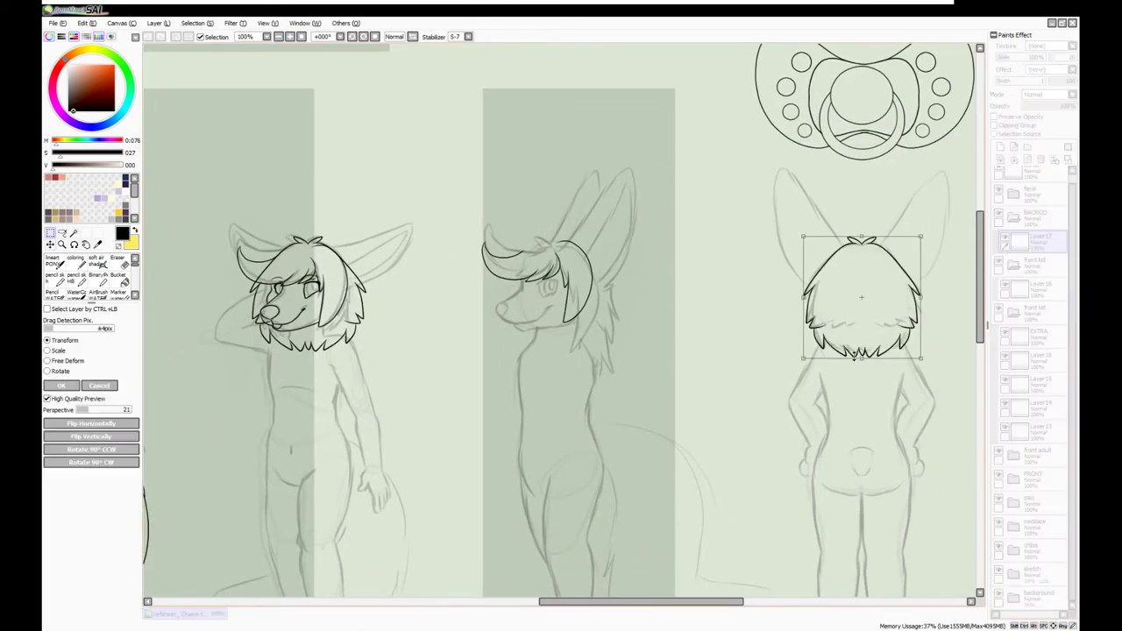
pyautogui.press('Return')
pyautogui.moveTo(239, 419); pyautogui.dragTo(278, 419)
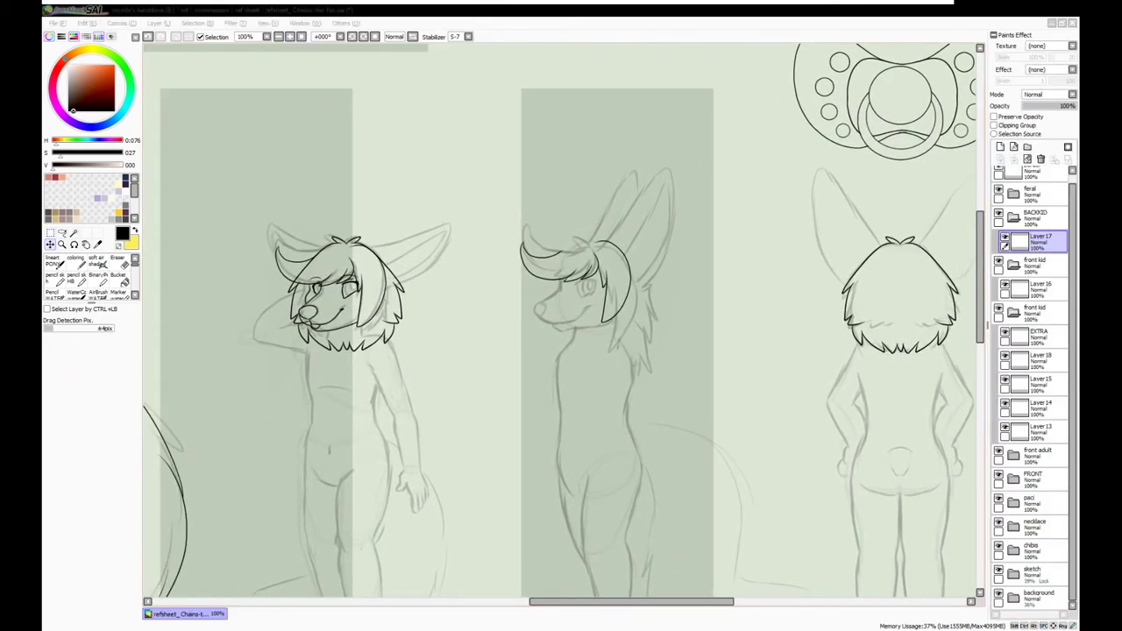
pyautogui.moveTo(543, 601)
pyautogui.mouseDown()
pyautogui.moveTo(534, 601)
pyautogui.moveTo(564, 609)
pyautogui.mouseUp()
pyautogui.hotkey('ctrl', 't')
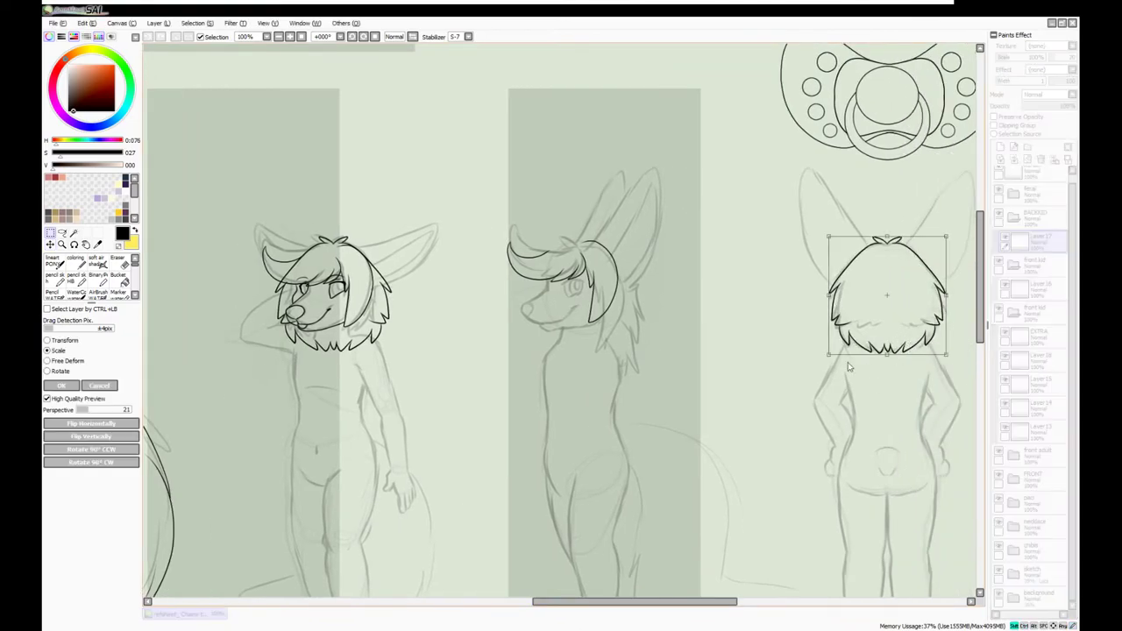
pyautogui.press('Return')
# From Layer 18, zoom out to the whole sheet and add a new lineart layer
pyautogui.click(1038, 361)
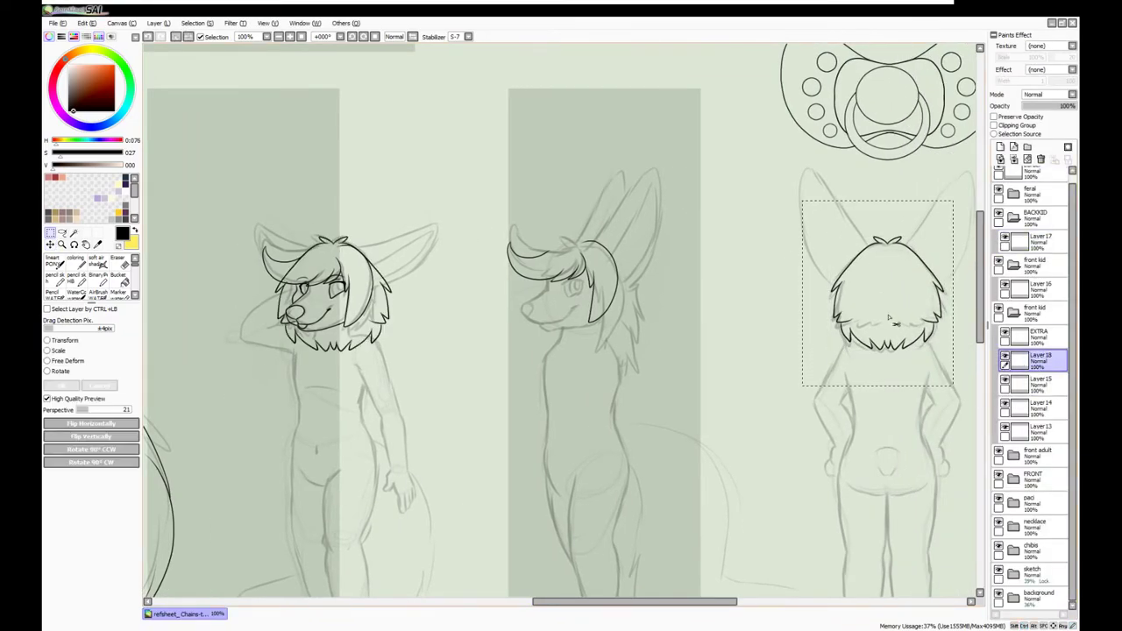
pyautogui.click(278, 36)
pyautogui.click(277, 36)
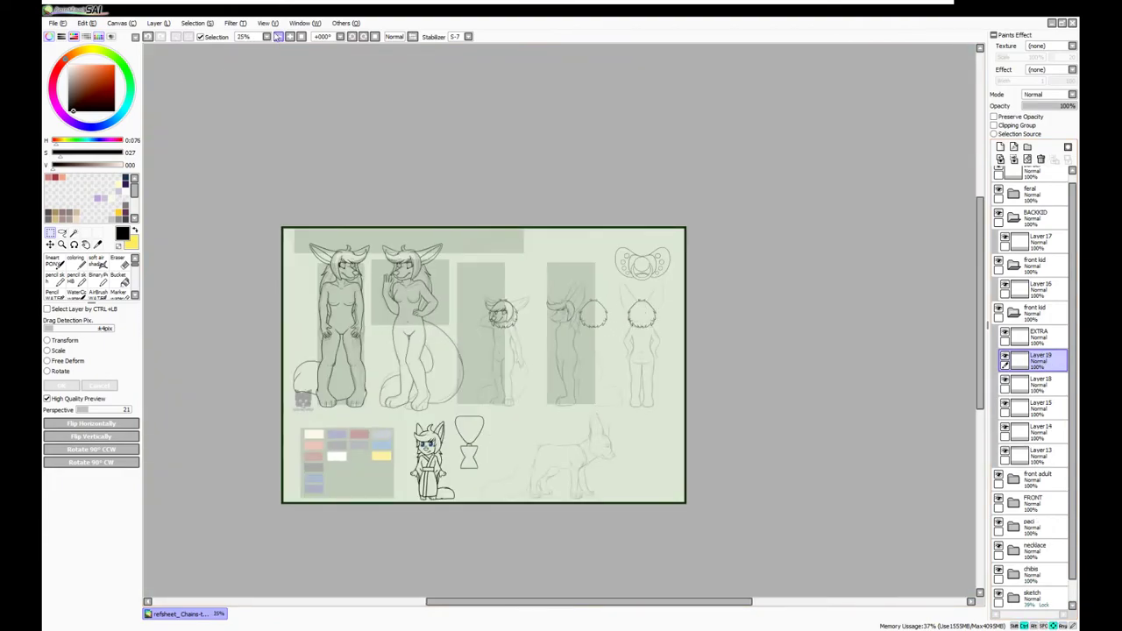
pyautogui.scroll(5, 502, 311)
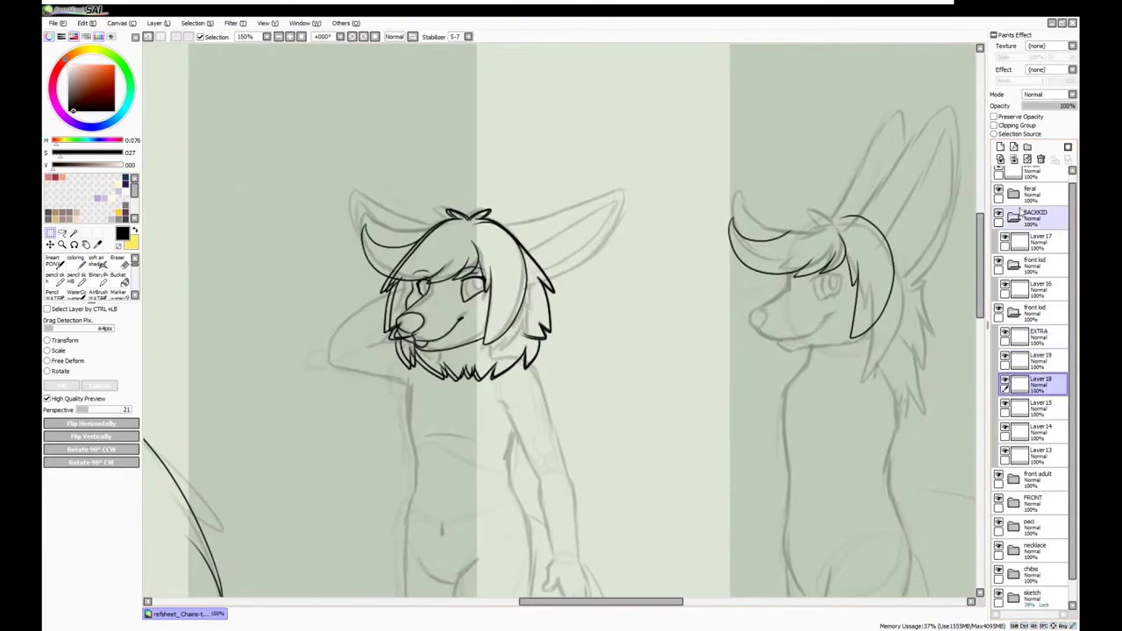
pyautogui.scroll(1, 789, 281)
pyautogui.hotkey('ctrl', 'shift', 'n')
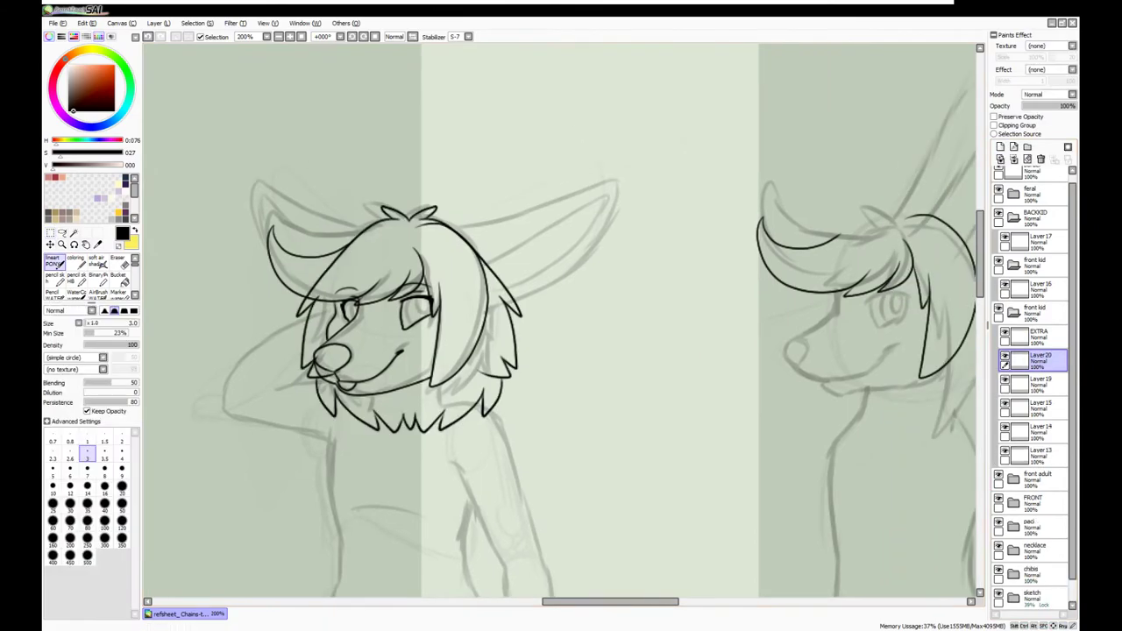
pyautogui.press('n')
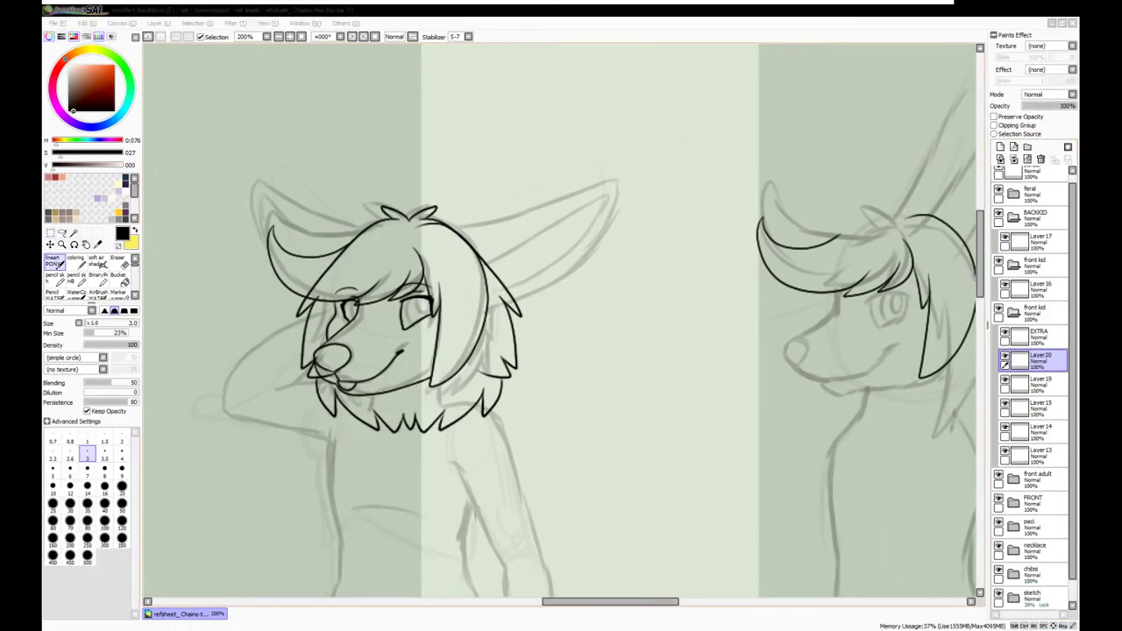
# Move the front kid head's lineart on Layer 19 up slightly to match the sketch
pyautogui.click(1039, 383)
pyautogui.click(61, 232)
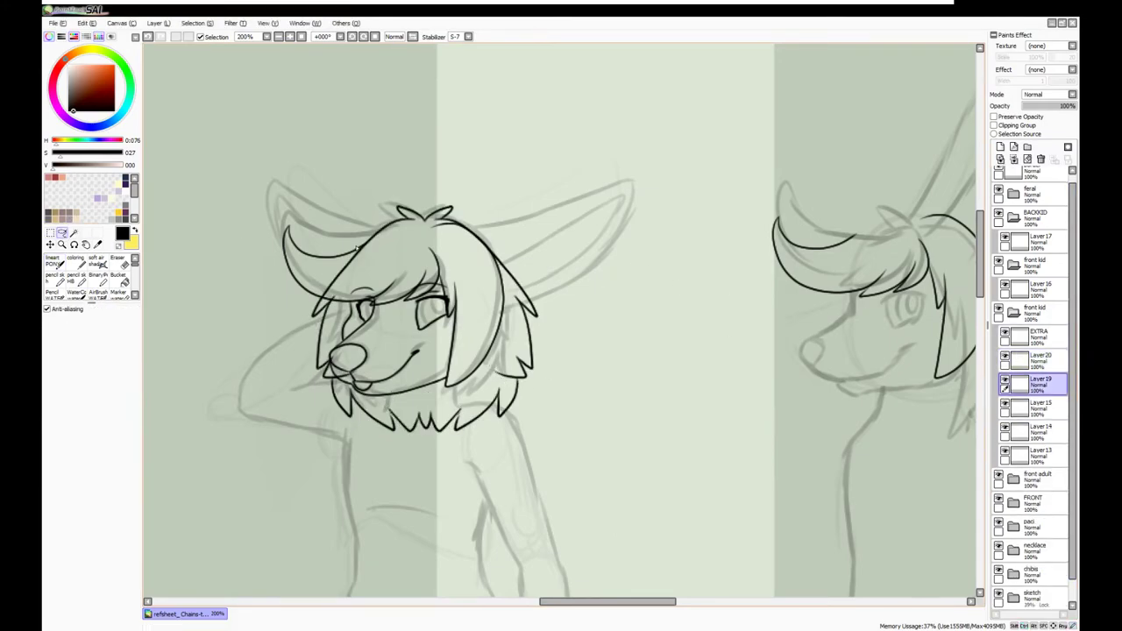
pyautogui.hotkey('ctrl', 't')
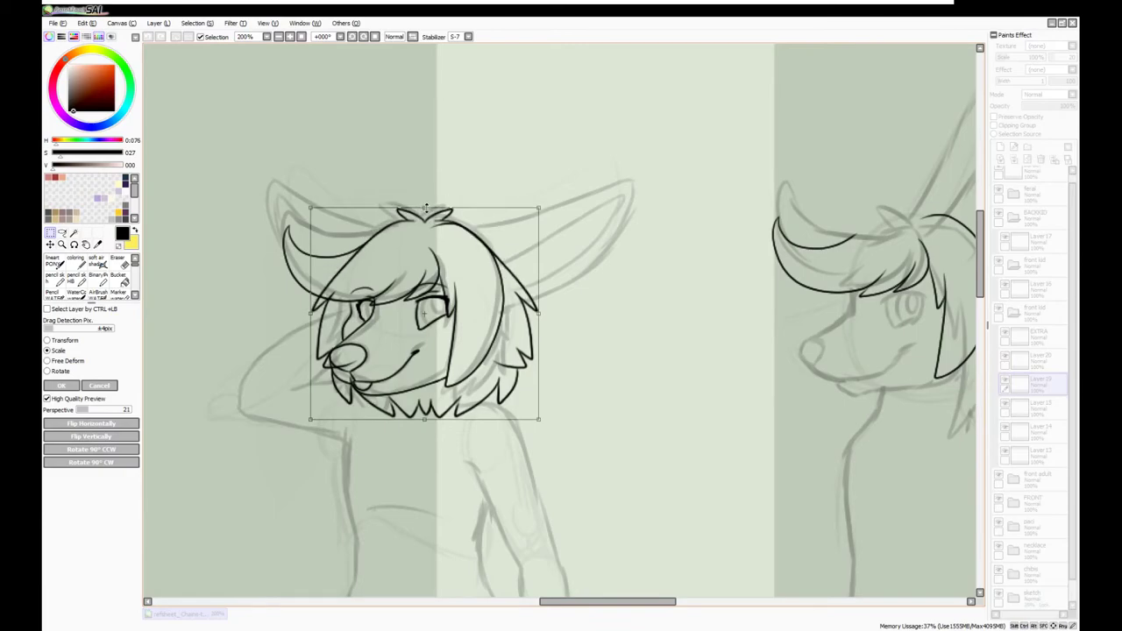
pyautogui.moveTo(425, 207); pyautogui.dragTo(425, 202)
pyautogui.press('Return')
pyautogui.moveTo(250, 186); pyautogui.dragTo(613, 442)
pyautogui.hotkey('ctrl', 't')
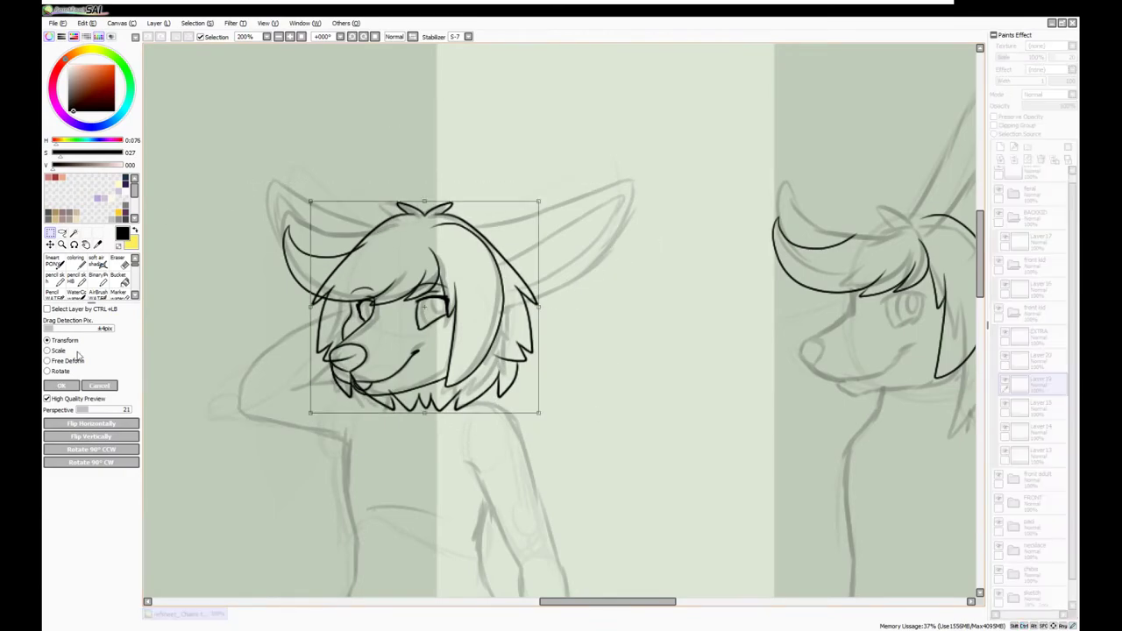
pyautogui.press('Return')
pyautogui.hotkey('ctrl', 'd')
# On Layer 20, begin inking the front kid's large ear outline
pyautogui.click(1038, 289)
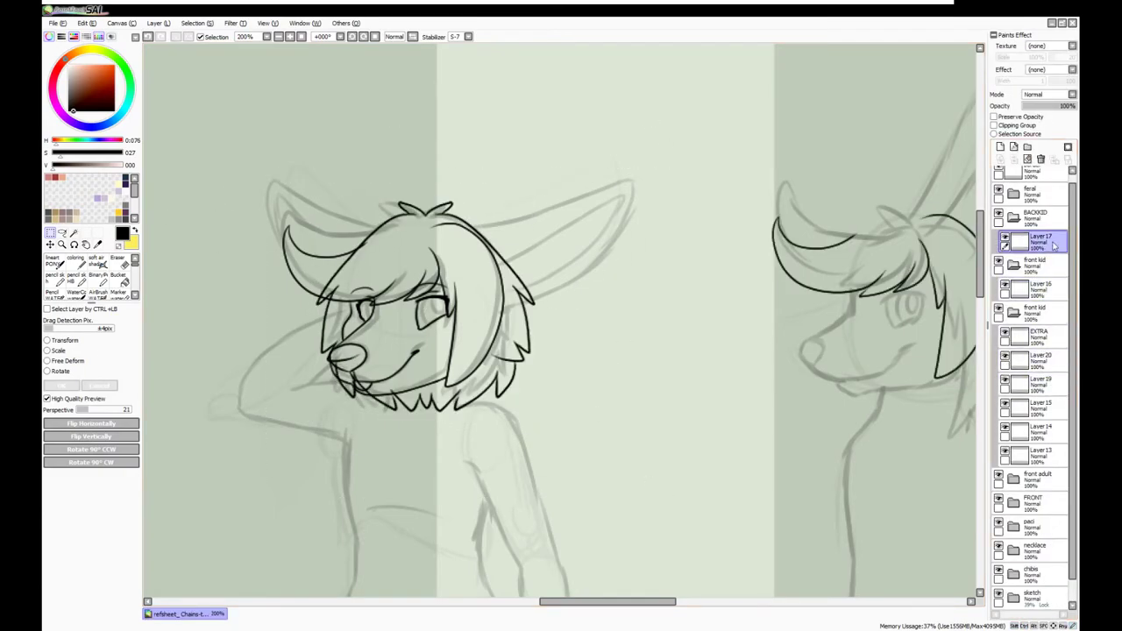
pyautogui.click(1038, 242)
pyautogui.hotkey('ctrl', 'shift', 'n')
pyautogui.scroll(-6, 517, 175)
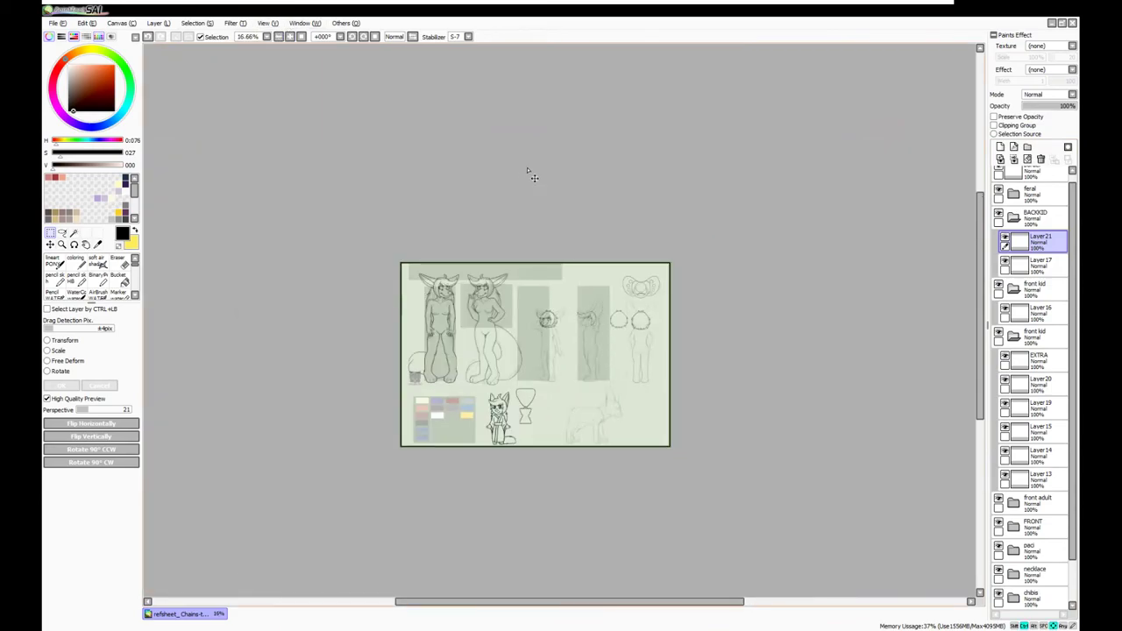
pyautogui.scroll(5, 533, 178)
pyautogui.hotkey('ctrl', 'z')
pyautogui.moveTo(502, 416); pyautogui.dragTo(887, 416)
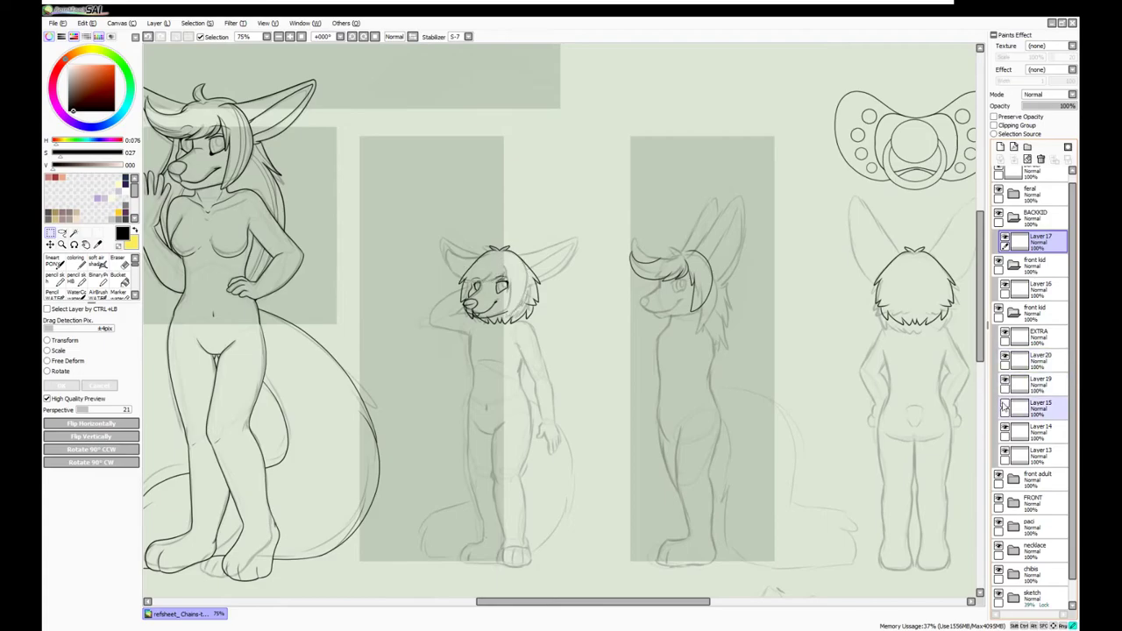
pyautogui.click(1036, 359)
pyautogui.scroll(3, 495, 280)
pyautogui.press('Return')
pyautogui.moveTo(537, 227)
pyautogui.mouseDown()
pyautogui.moveTo(596, 217)
pyautogui.moveTo(429, 166)
pyautogui.mouseUp()
# Ink the inner line of the front kid's right ear
pyautogui.moveTo(438, 204); pyautogui.dragTo(520, 173)
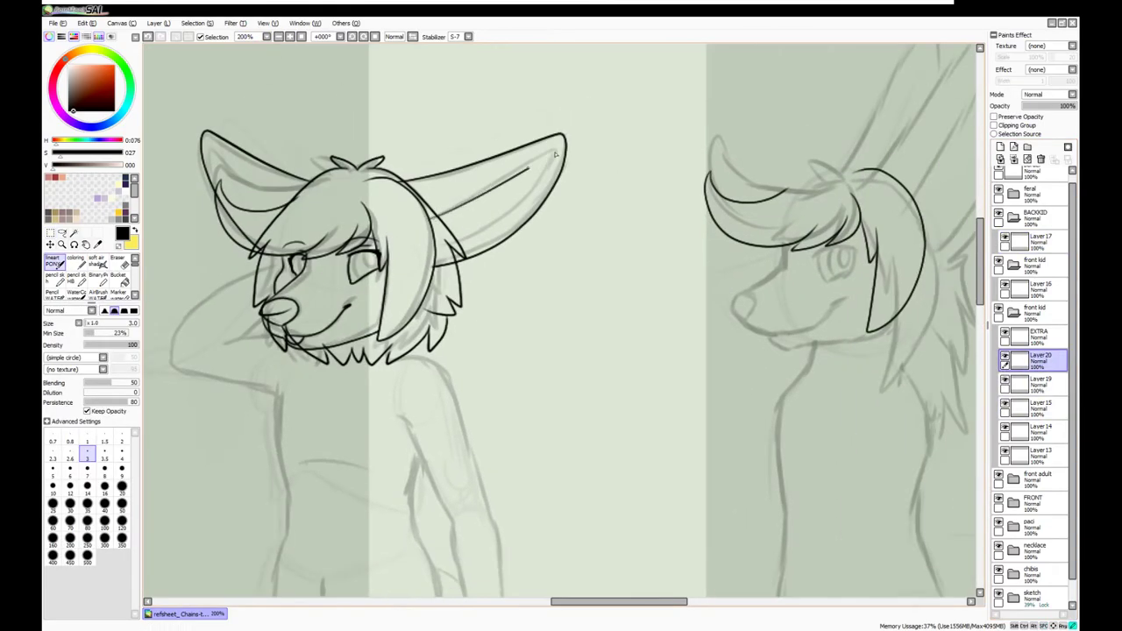
pyautogui.moveTo(434, 255); pyautogui.dragTo(534, 307)
pyautogui.press('e')
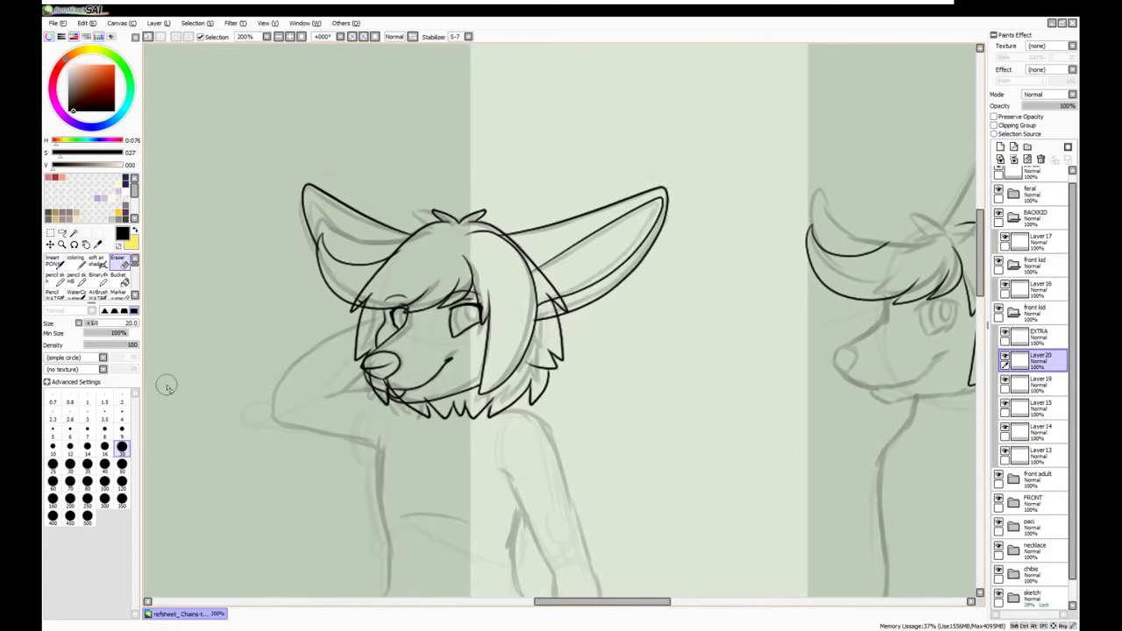
pyautogui.click(277, 36)
pyautogui.click(1036, 383)
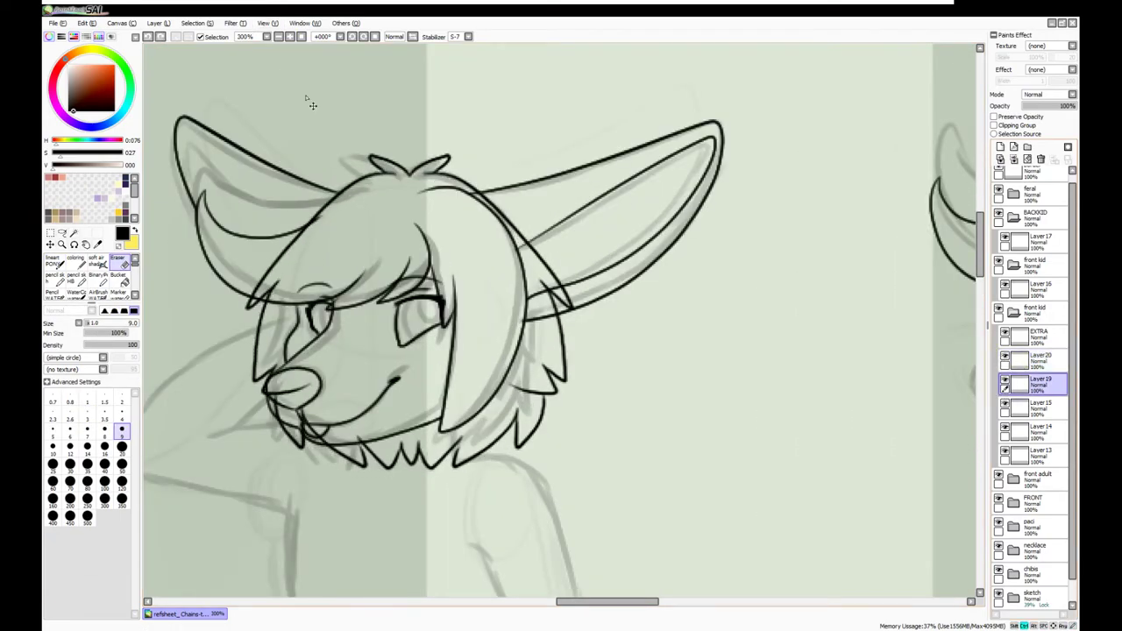
pyautogui.press('n')
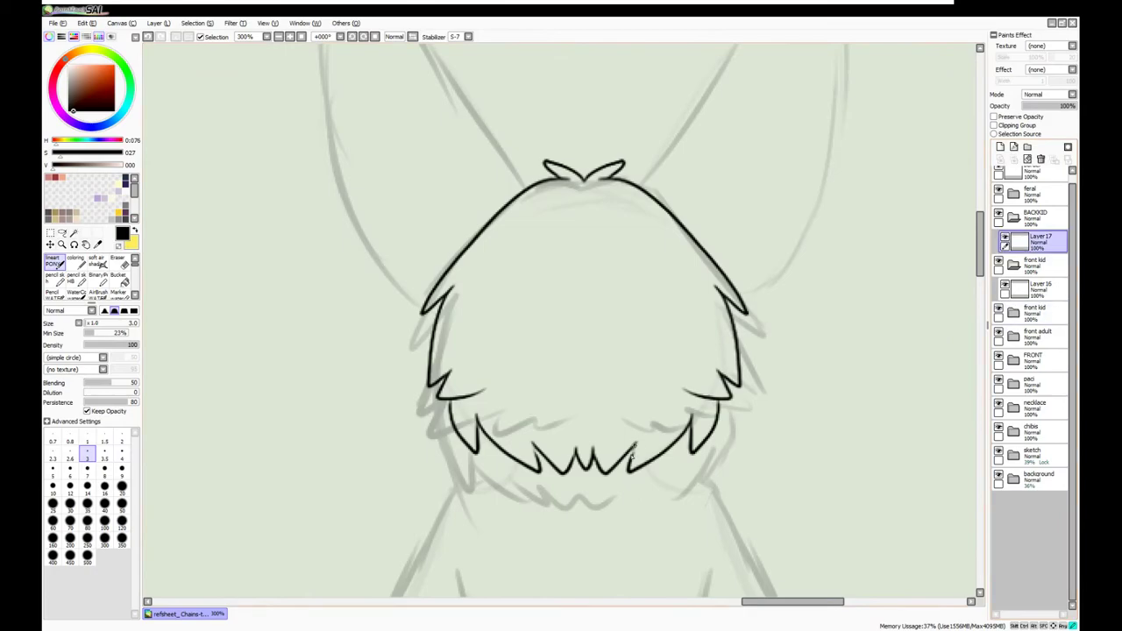
# Nudge the back-view hair tuft slightly down-left
pyautogui.click(1036, 242)
pyautogui.click(998, 313)
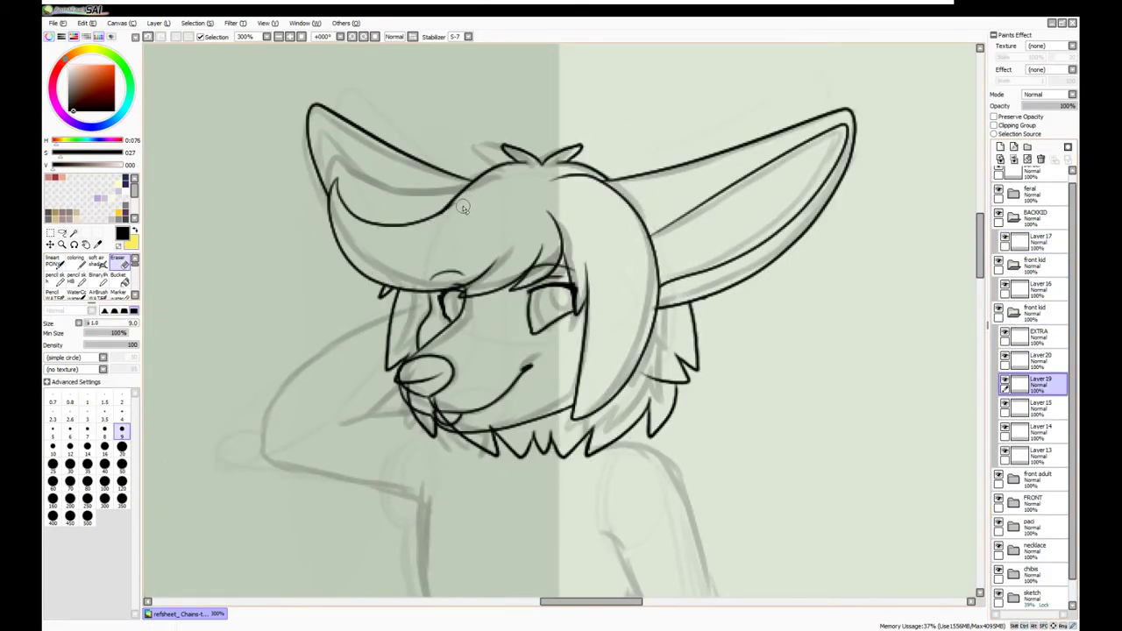
pyautogui.hotkey('ctrl', 't')
pyautogui.moveTo(464, 208); pyautogui.dragTo(460, 214)
pyautogui.press('Return')
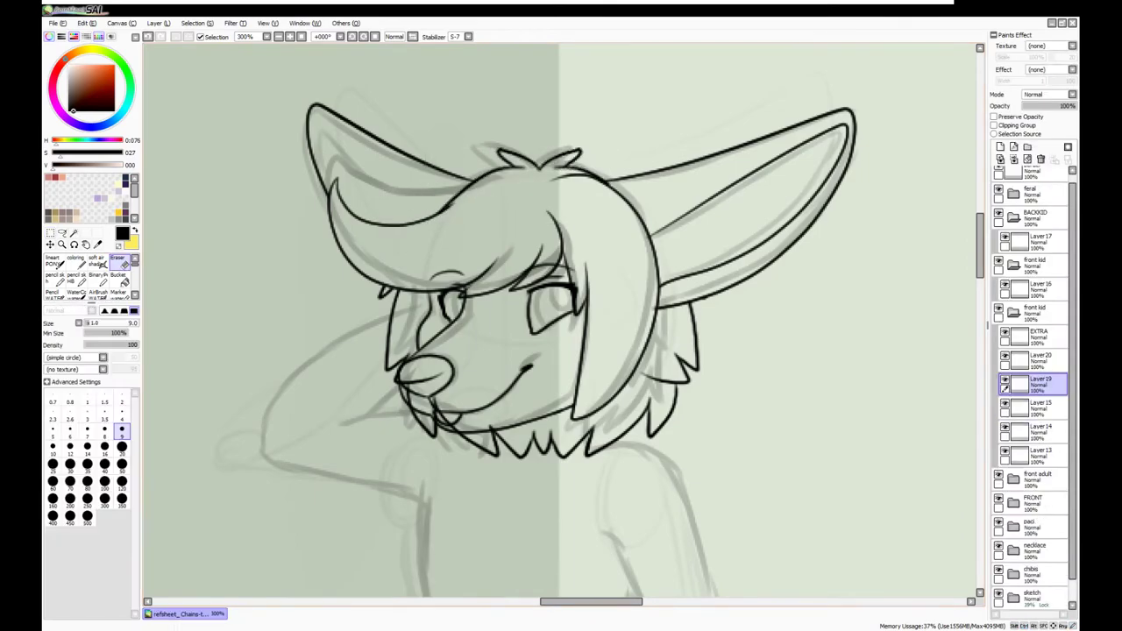
# Erase stray lines near the lower jaw and merge Layer 13 down
pyautogui.moveTo(435, 395); pyautogui.dragTo(443, 419)
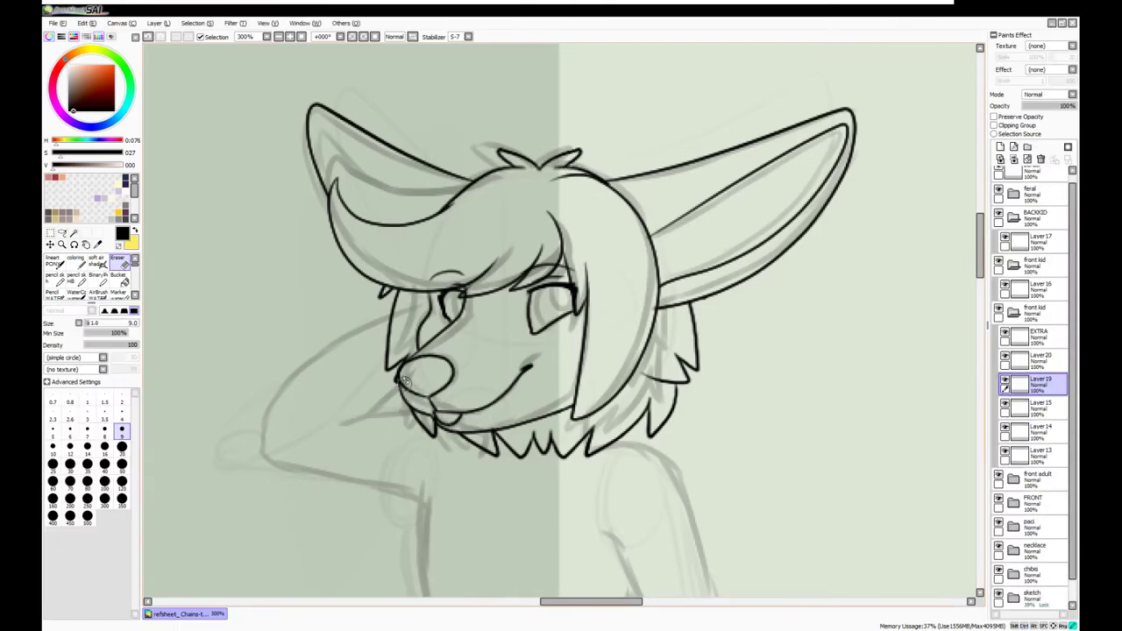
pyautogui.click(1005, 405)
pyautogui.click(1005, 404)
pyautogui.click(1038, 428)
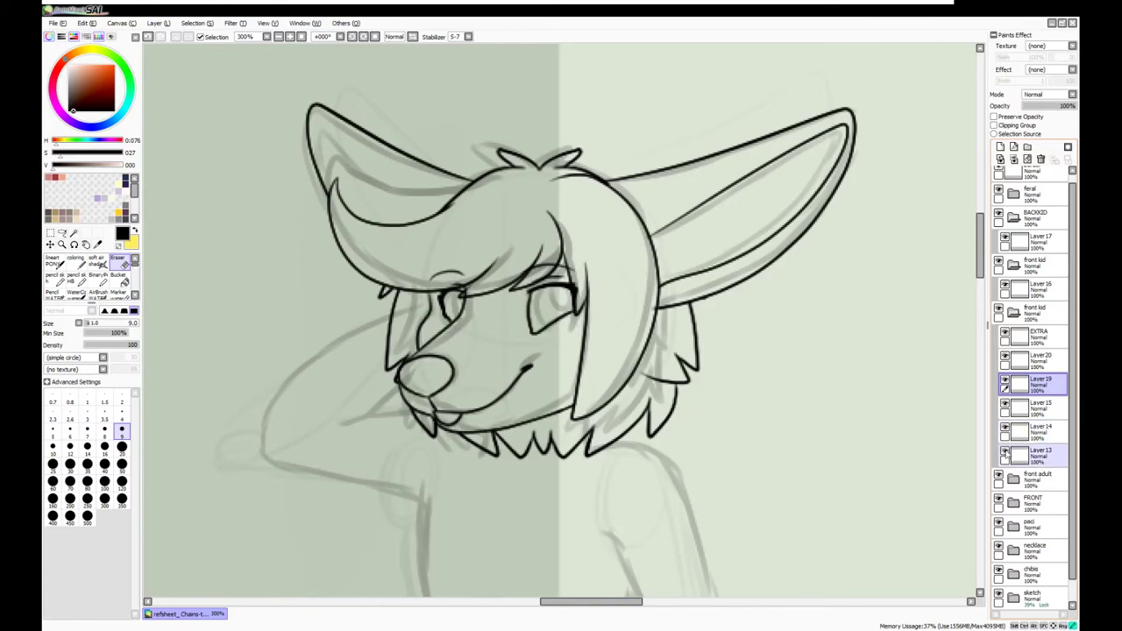
pyautogui.hotkey('ctrl', 'e')
# Bring the face and raised arm into view and add a new layer for the arm lineart
pyautogui.press('n')
pyautogui.click(1014, 311)
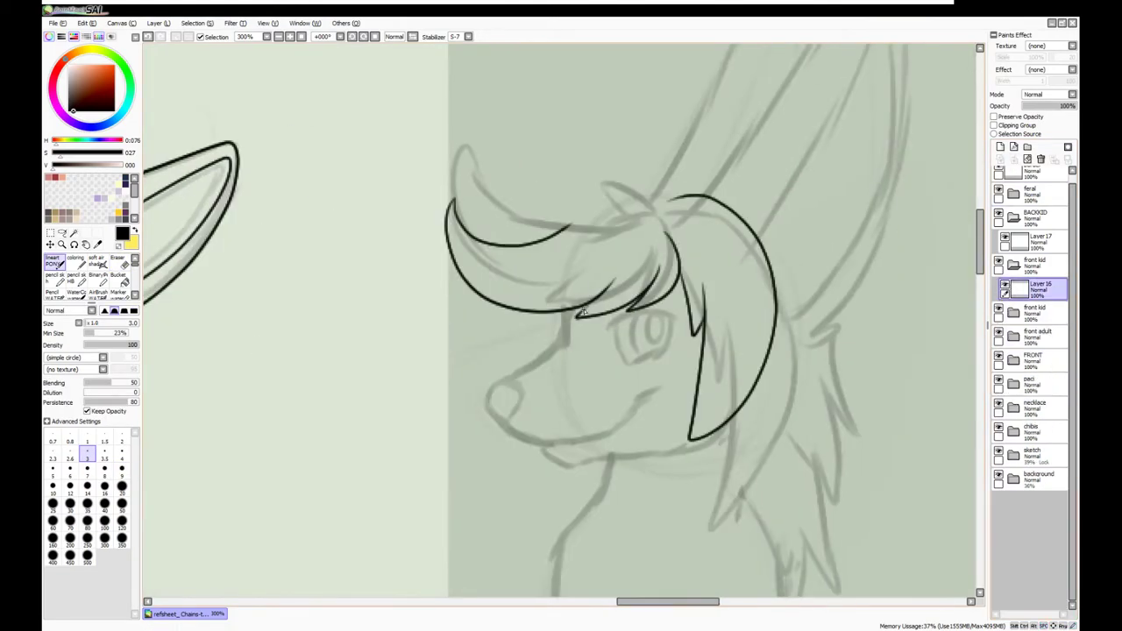
pyautogui.click(1038, 284)
pyautogui.scroll(-3, 331, 86)
pyautogui.scroll(3, 331, 86)
pyautogui.click(1013, 311)
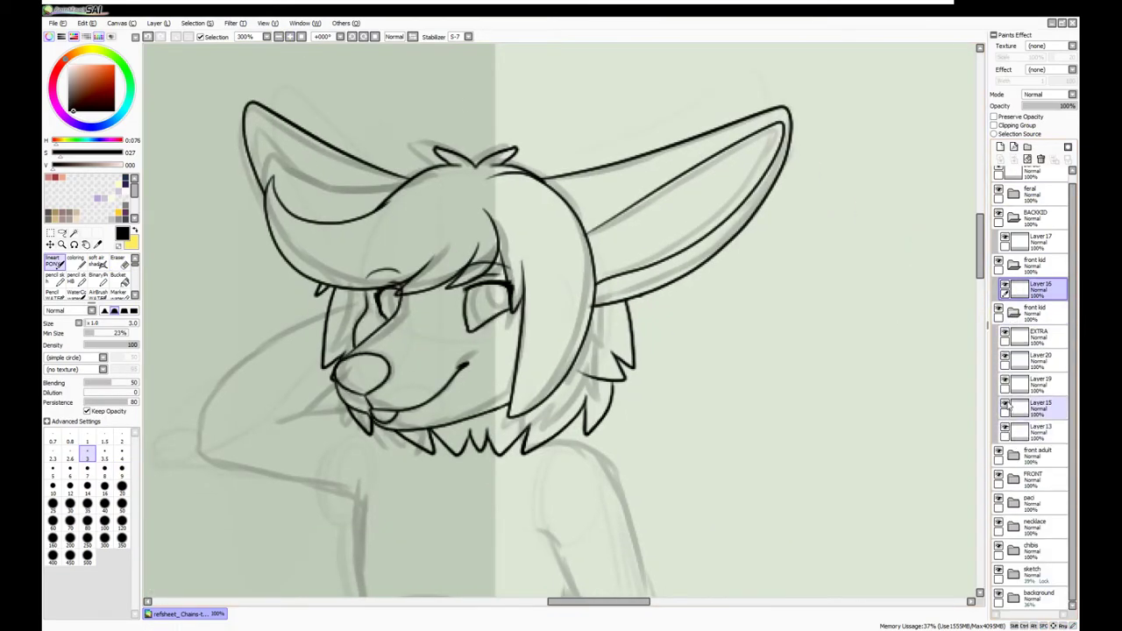
pyautogui.click(1039, 359)
pyautogui.click(118, 260)
pyautogui.click(1039, 383)
pyautogui.moveTo(736, 415); pyautogui.dragTo(745, 237)
pyautogui.hotkey('ctrl', 'shift', 'n')
# Ink a finger on the front kid's hand
pyautogui.press('n')
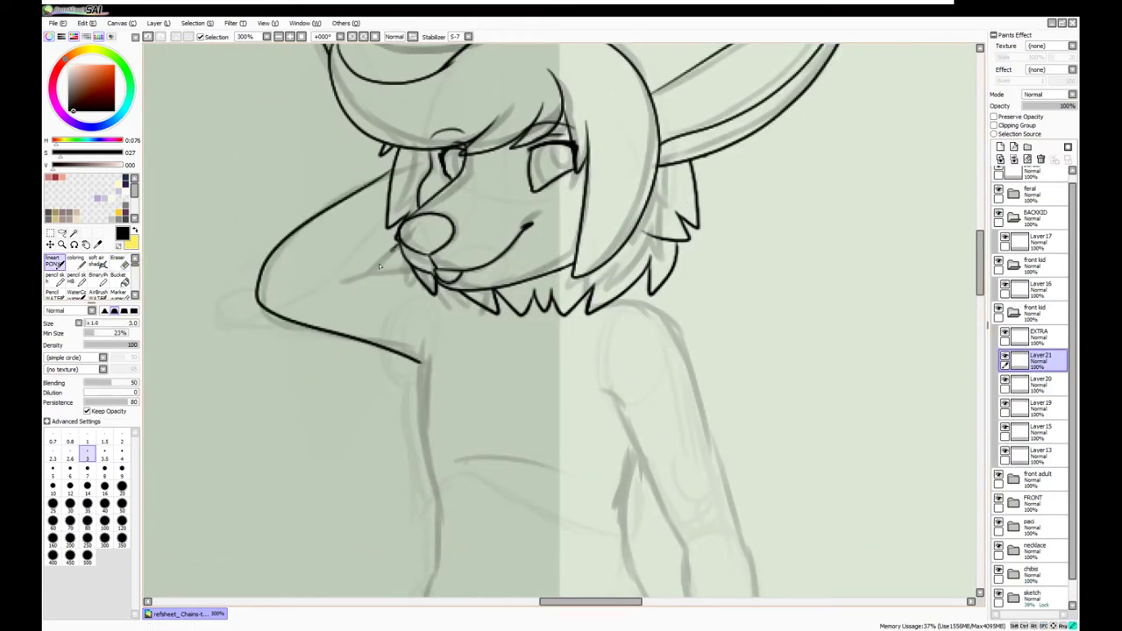
pyautogui.scroll(-2, 582, 383)
pyautogui.moveTo(582, 383); pyautogui.dragTo(582, 217)
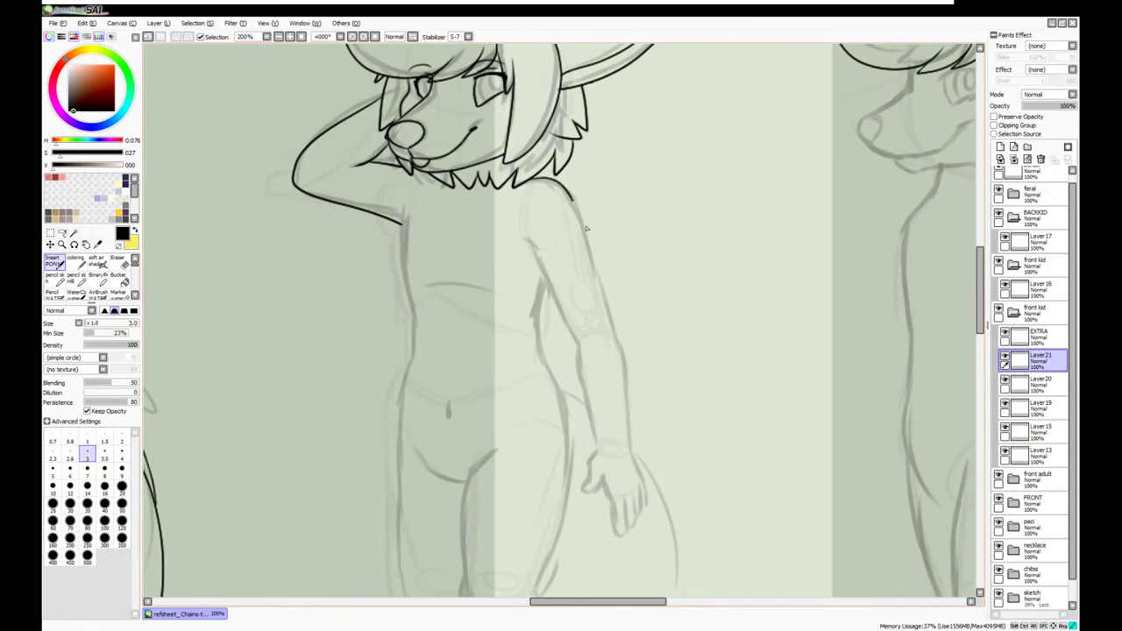
pyautogui.scroll(2, 589, 422)
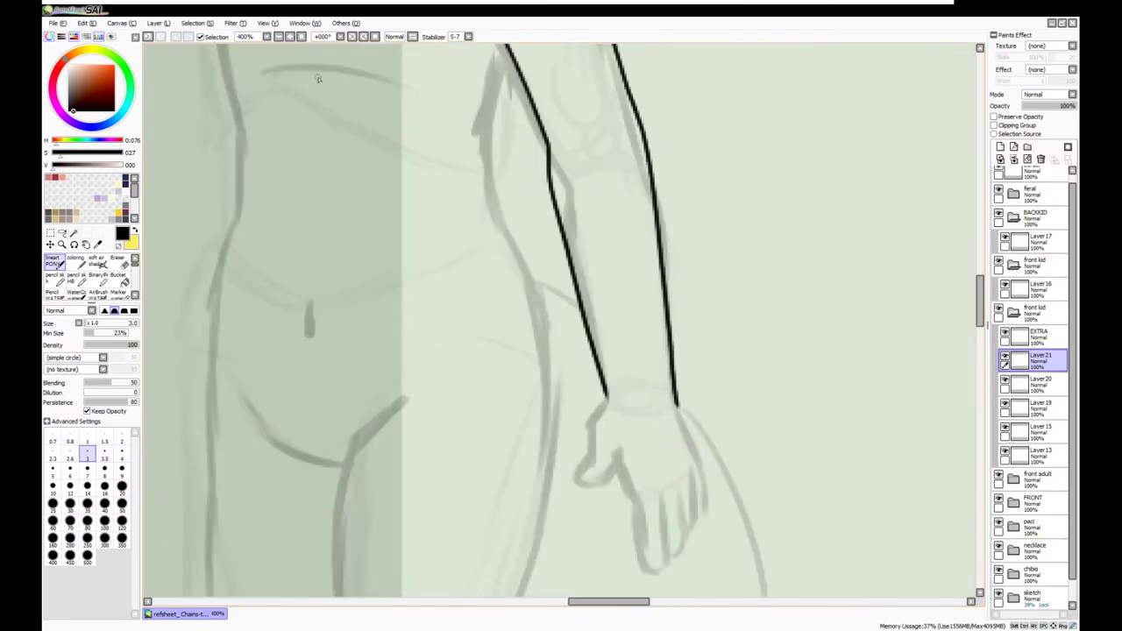
pyautogui.moveTo(447, 338); pyautogui.dragTo(467, 396)
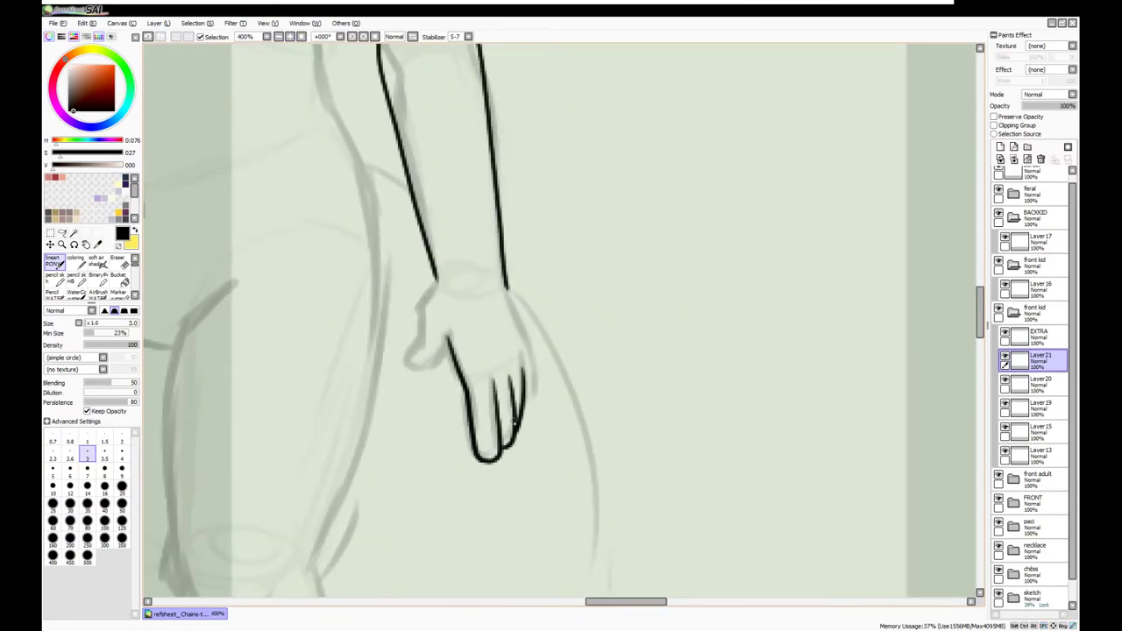
# Select the kid's hand area and move and rotate it slightly into a better position
pyautogui.scroll(-4, 435, 286)
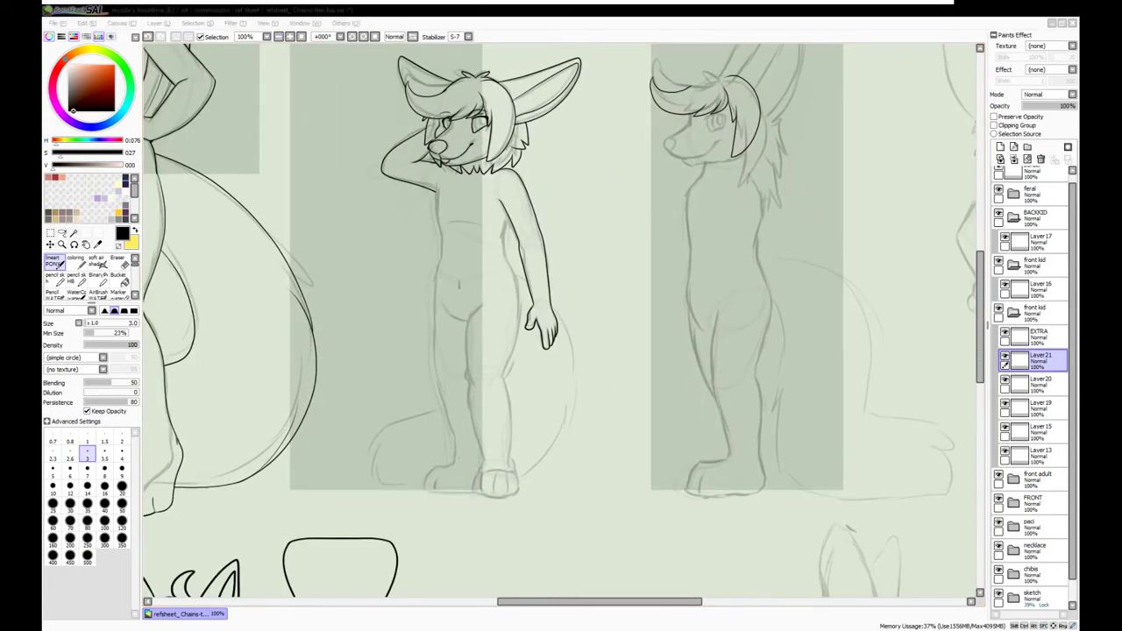
pyautogui.click(1004, 361)
pyautogui.press('m')
pyautogui.moveTo(478, 164); pyautogui.dragTo(601, 312)
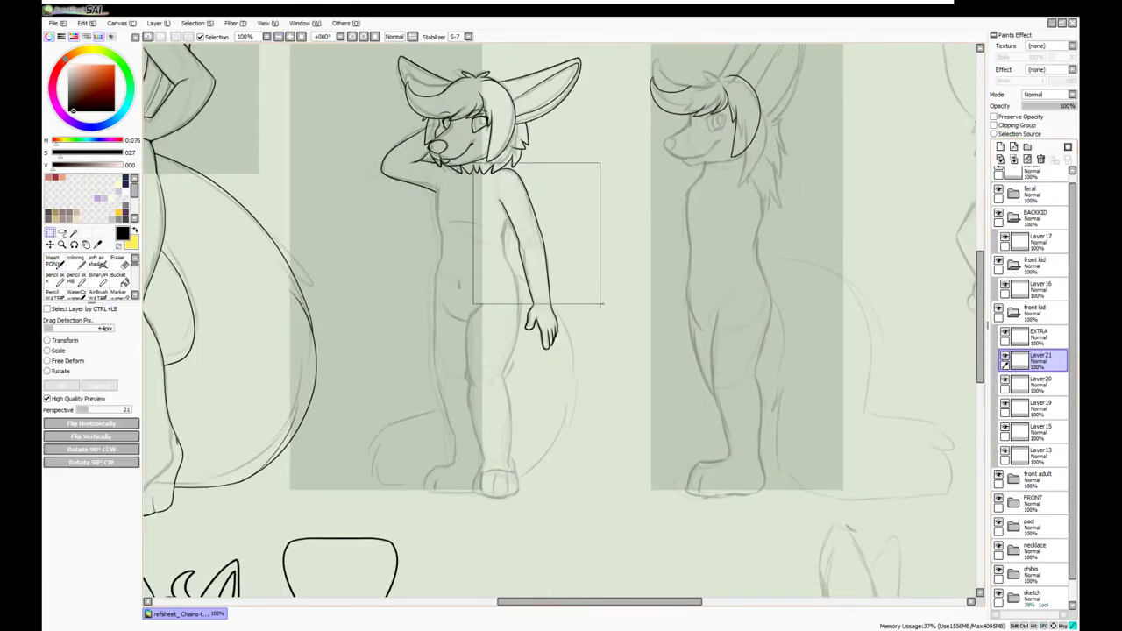
pyautogui.hotkey('ctrl', 't')
pyautogui.scroll(3, 554, 320)
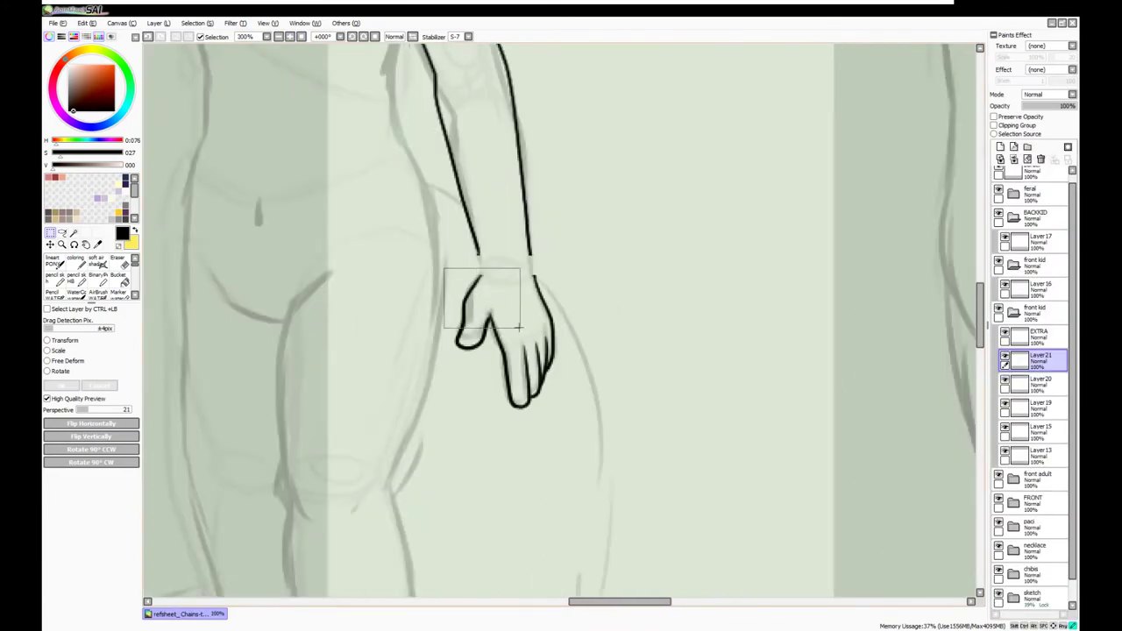
pyautogui.moveTo(526, 308); pyautogui.dragTo(517, 311)
pyautogui.press('Return')
# Reorder the arm ink layer, undo the torso stroke and redraw the inner arm line
pyautogui.scroll(-3, 397, 324)
pyautogui.moveTo(397, 325); pyautogui.dragTo(511, 372)
pyautogui.moveTo(1039, 359)
pyautogui.mouseDown()
pyautogui.moveTo(1021, 438)
pyautogui.moveTo(1008, 426)
pyautogui.mouseUp()
pyautogui.scroll(2, 657, 254)
pyautogui.press('n')
pyautogui.moveTo(428, 210)
pyautogui.mouseDown()
pyautogui.moveTo(420, 399)
pyautogui.moveTo(431, 270)
pyautogui.mouseUp()
pyautogui.hotkey('ctrl', 'z')
pyautogui.hotkey('ctrl', 'z')
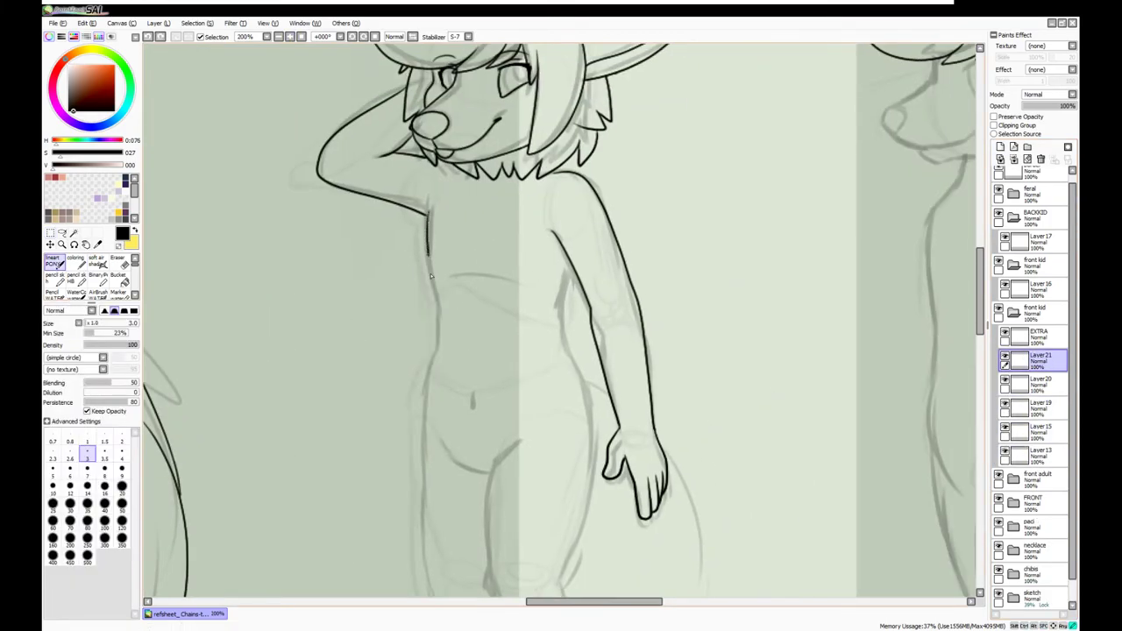
pyautogui.hotkey('ctrl', 'z')
pyautogui.moveTo(562, 271); pyautogui.dragTo(592, 419)
pyautogui.moveTo(592, 419)
pyautogui.mouseDown()
pyautogui.moveTo(625, 357)
pyautogui.moveTo(642, 231)
pyautogui.mouseUp()
# Move Layer20 into the first front kid folder
pyautogui.click(1000, 146)
pyautogui.click(277, 37)
pyautogui.click(277, 37)
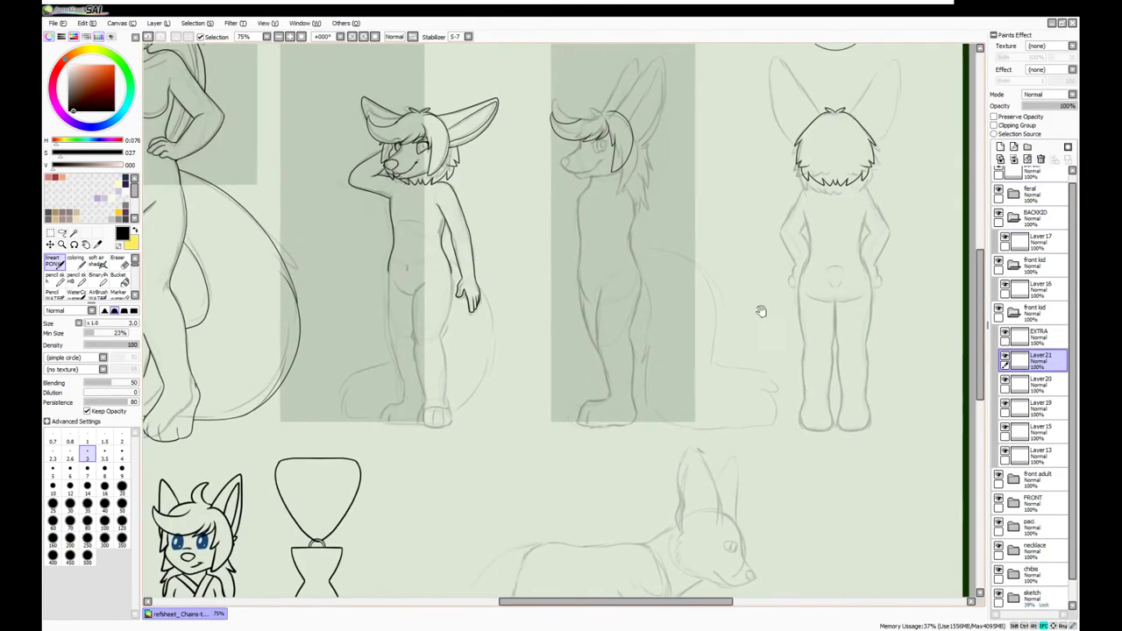
pyautogui.click(1019, 359)
pyautogui.moveTo(1019, 359); pyautogui.dragTo(1030, 289)
# Paste the inked side-view leg onto the front view and transform it into place
pyautogui.click(298, 37)
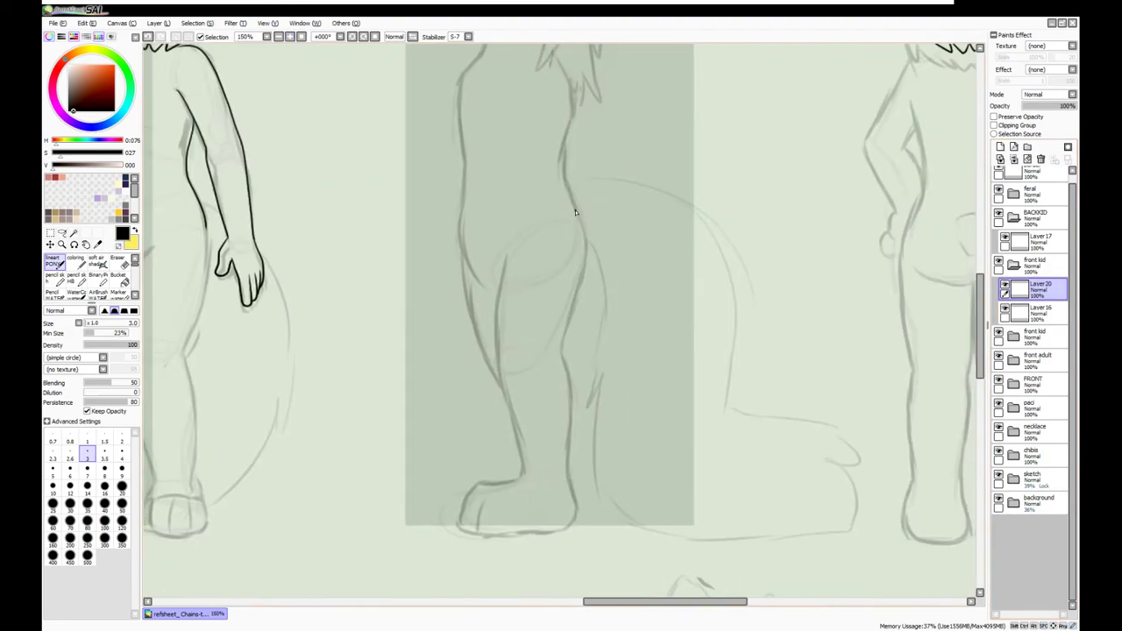
pyautogui.moveTo(538, 495); pyautogui.dragTo(577, 422)
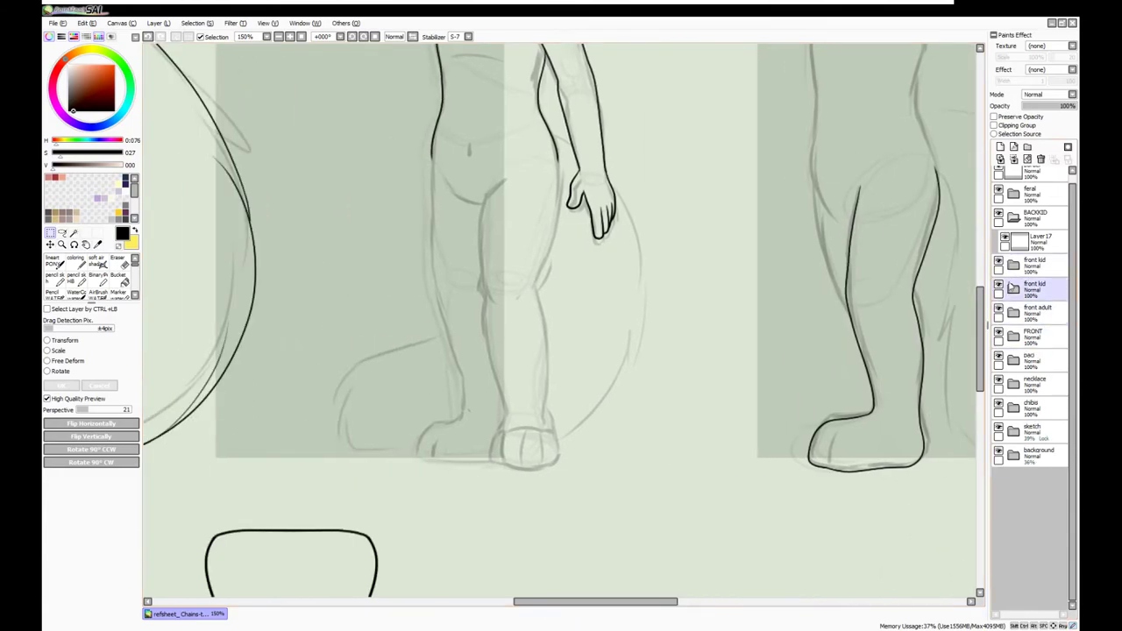
pyautogui.click(50, 245)
pyautogui.hotkey('ctrl', 'v')
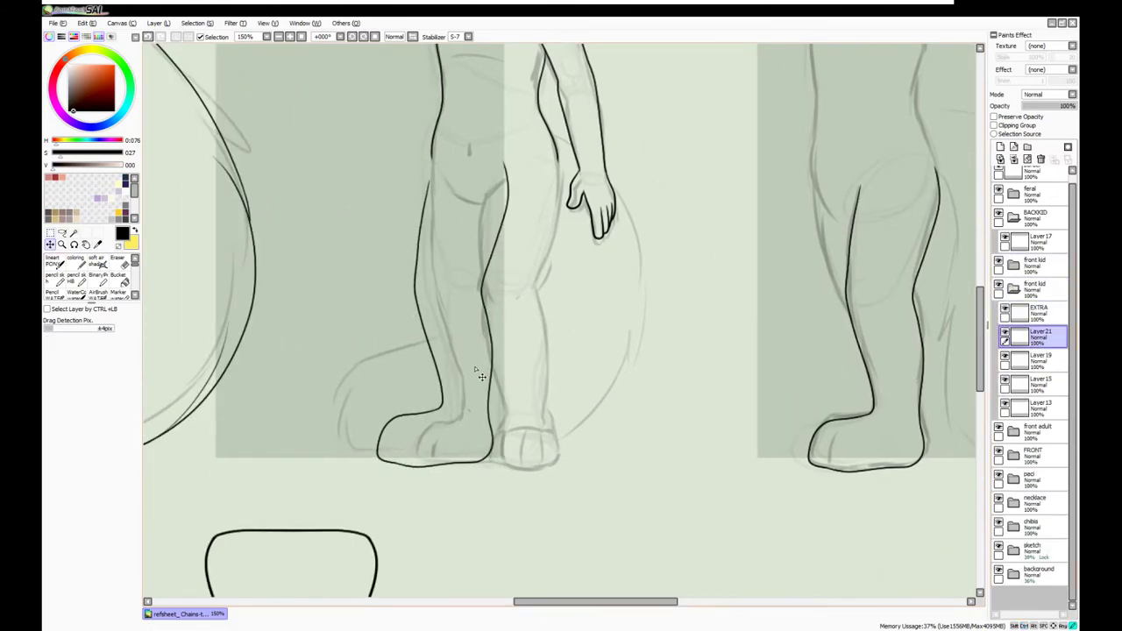
pyautogui.hotkey('ctrl', 't')
pyautogui.click(99, 387)
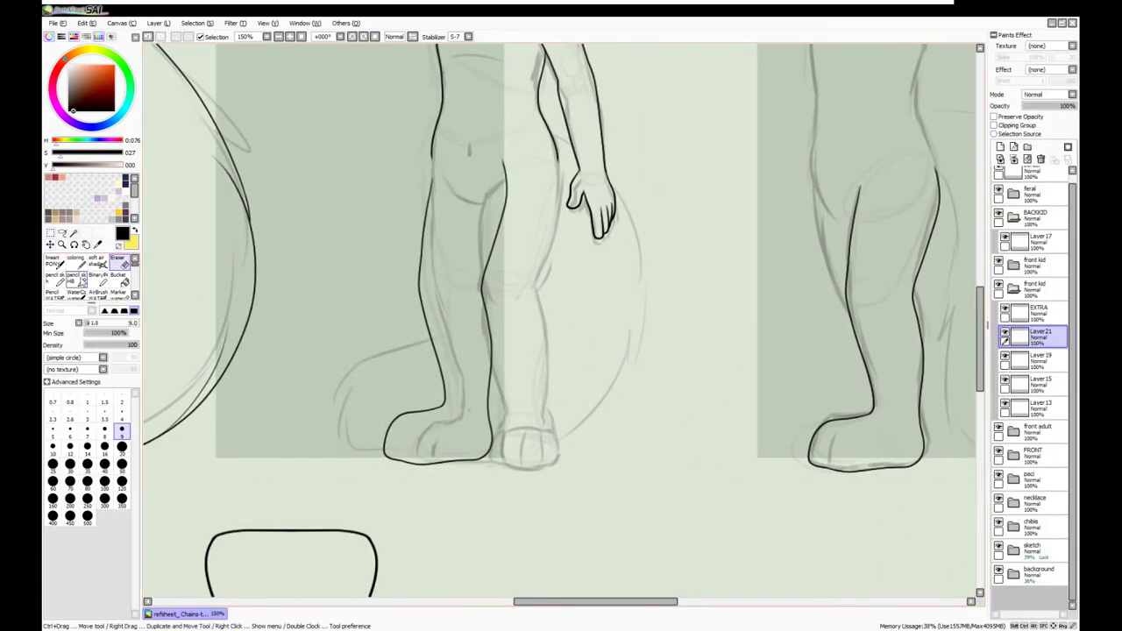
# On a fresh layer, redraw the leg outline with a rounder paw and ink its front edges
pyautogui.scroll(2, 360, 170)
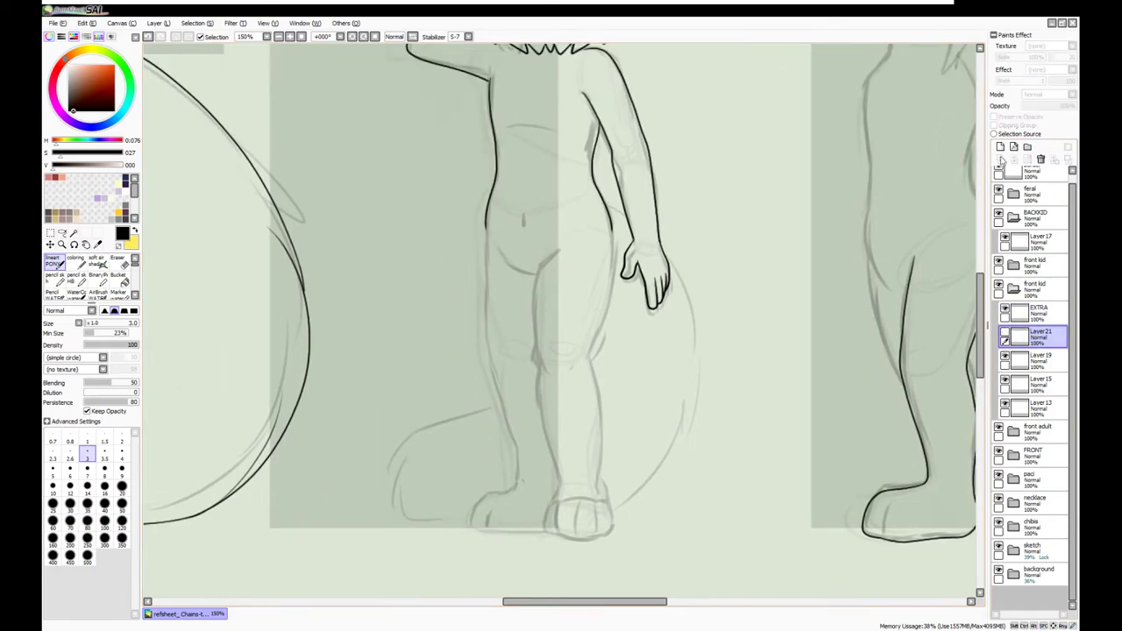
pyautogui.hotkey('ctrl', 'shift', 'n')
pyautogui.hotkey('ctrl', 'z')
pyautogui.moveTo(527, 332); pyautogui.dragTo(540, 501)
pyautogui.moveTo(628, 232); pyautogui.dragTo(596, 317)
pyautogui.moveTo(598, 314)
pyautogui.mouseDown()
pyautogui.moveTo(613, 361)
pyautogui.moveTo(632, 347)
pyautogui.mouseUp()
# Ink the paw line, join the leg's right line to it, and merge into the leg layer
pyautogui.hotkey('ctrl', 'shift', 'n')
pyautogui.scroll(2, 716, 348)
pyautogui.moveTo(515, 429)
pyautogui.mouseDown()
pyautogui.moveTo(498, 473)
pyautogui.moveTo(600, 548)
pyautogui.moveTo(681, 531)
pyautogui.moveTo(702, 478)
pyautogui.mouseUp()
pyautogui.hotkey('ctrl', 'z')
pyautogui.moveTo(688, 436); pyautogui.dragTo(671, 373)
pyautogui.scroll(-1, 671, 372)
pyautogui.hotkey('ctrl', 'e')
pyautogui.scroll(-3, 671, 373)
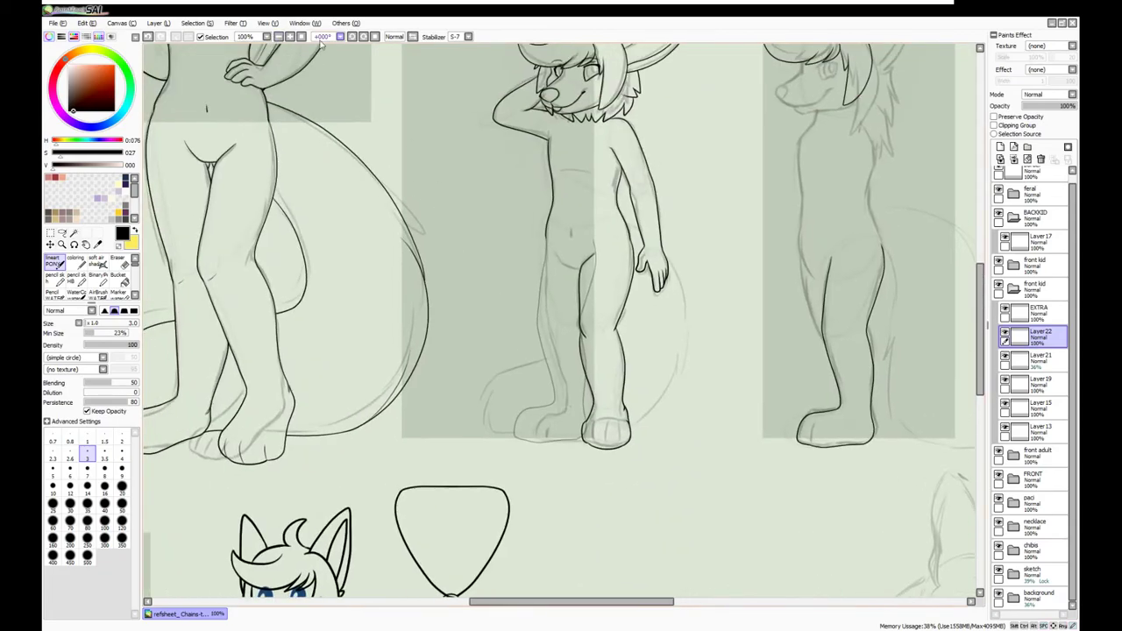
pyautogui.scroll(2, 671, 372)
# On the other leg's layer, erase with a size-20 eraser and ink the hip lines
pyautogui.click(1038, 359)
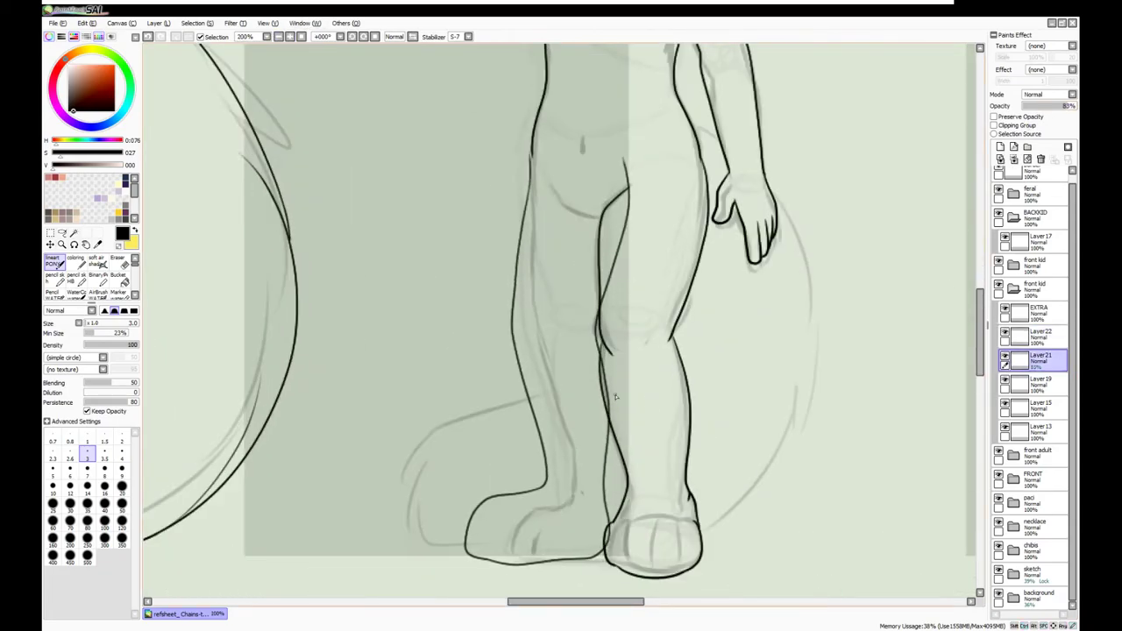
pyautogui.press('e')
pyautogui.press(']')
pyautogui.press(']')
pyautogui.press(']')
pyautogui.press(']')
pyautogui.press(']')
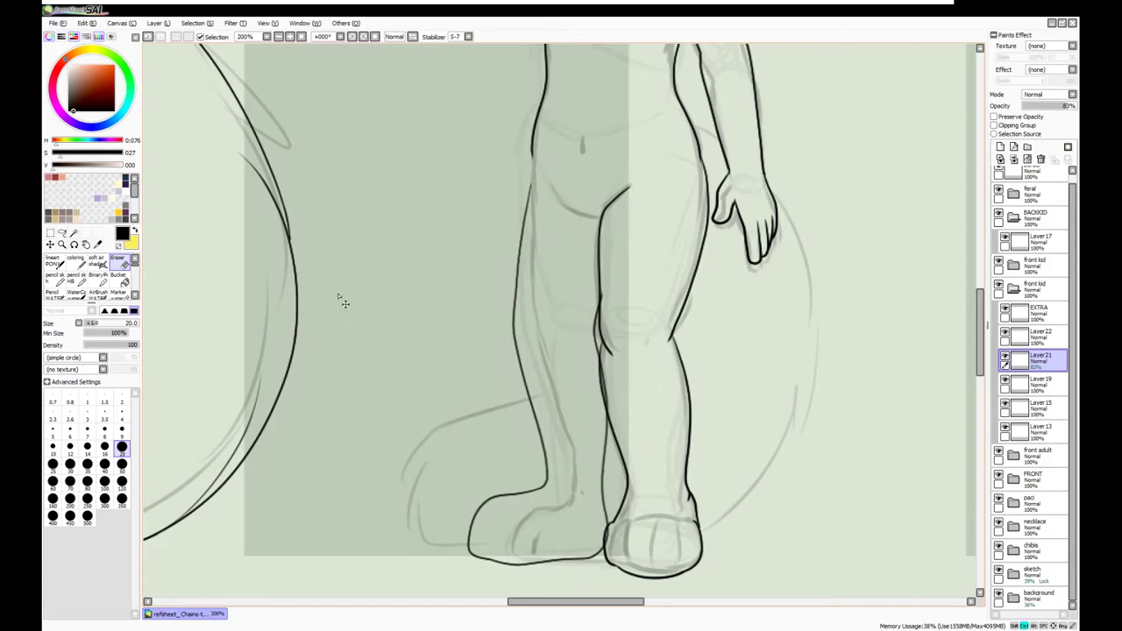
pyautogui.moveTo(383, 273)
pyautogui.mouseDown()
pyautogui.moveTo(371, 218)
pyautogui.moveTo(411, 284)
pyautogui.mouseUp()
pyautogui.scroll(1, 245, 277)
pyautogui.press('n')
pyautogui.moveTo(423, 242); pyautogui.dragTo(513, 323)
# Clean up with a size-9 eraser, then make the EXTRA layer active for inking
pyautogui.scroll(-2, 513, 322)
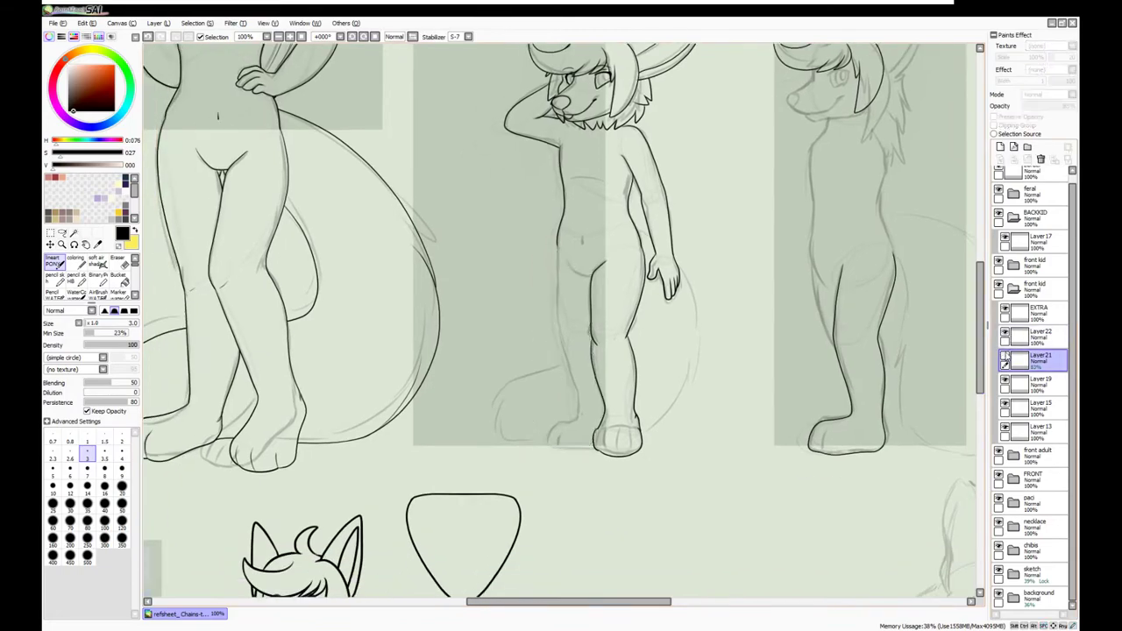
pyautogui.press('ctrl')
pyautogui.scroll(1, 576, 185)
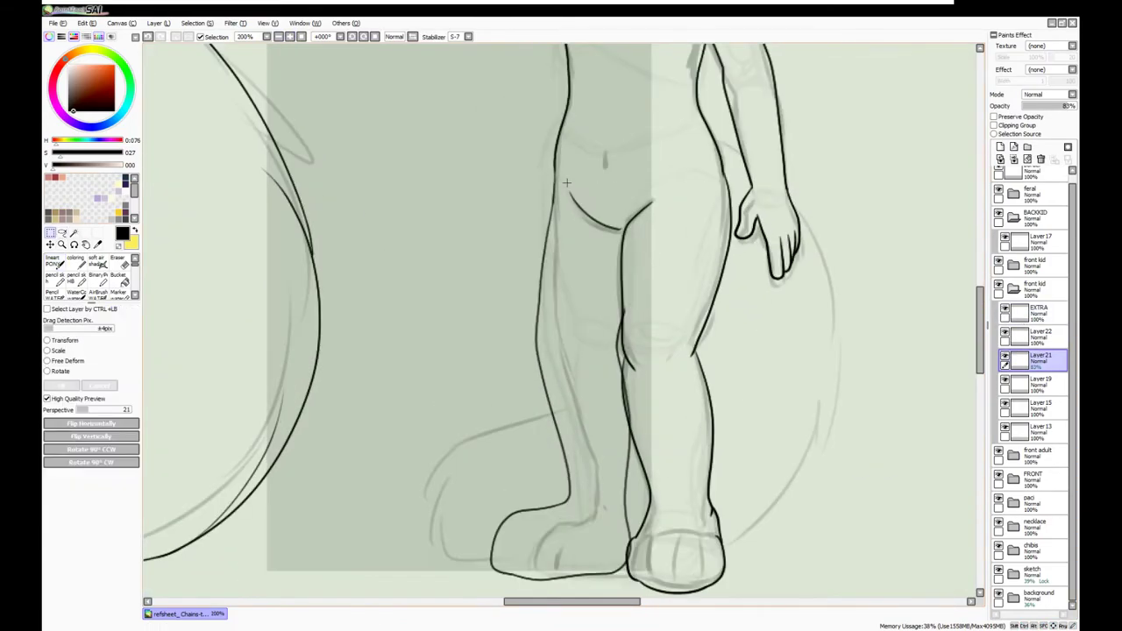
pyautogui.press('e')
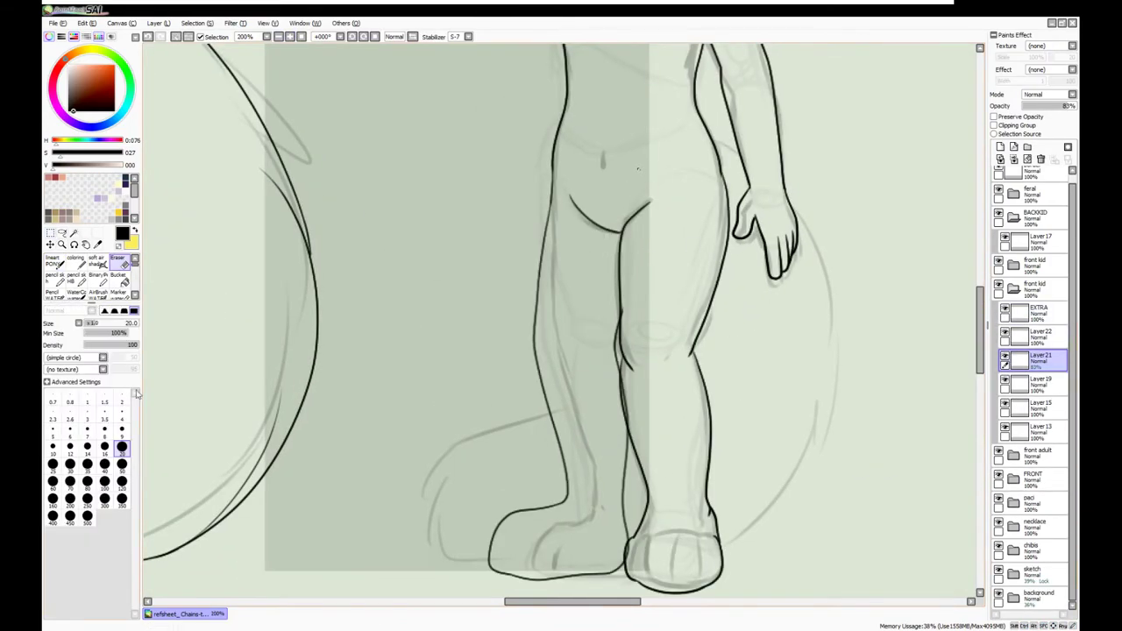
pyautogui.press('[')
pyautogui.press('[')
pyautogui.press('[')
pyautogui.press('[')
pyautogui.press('[')
pyautogui.keyDown('ctrl'); pyautogui.keyDown('shift'); pyautogui.click(624, 314); pyautogui.keyUp('shift'); pyautogui.keyUp('ctrl')
pyautogui.press('n')
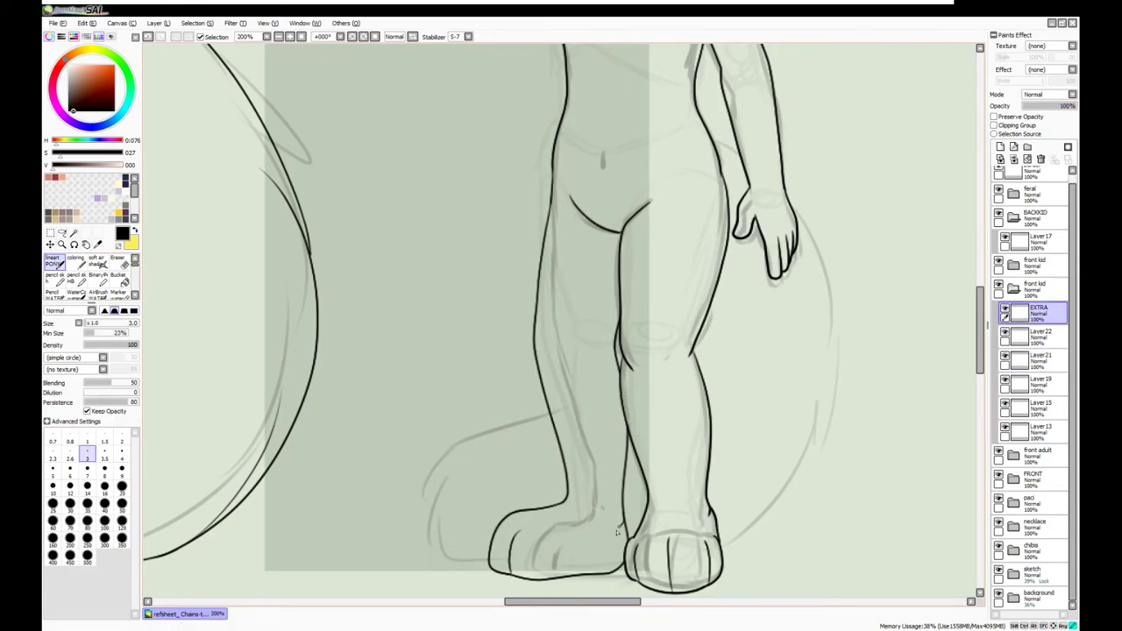
pyautogui.scroll(5, 545, 331)
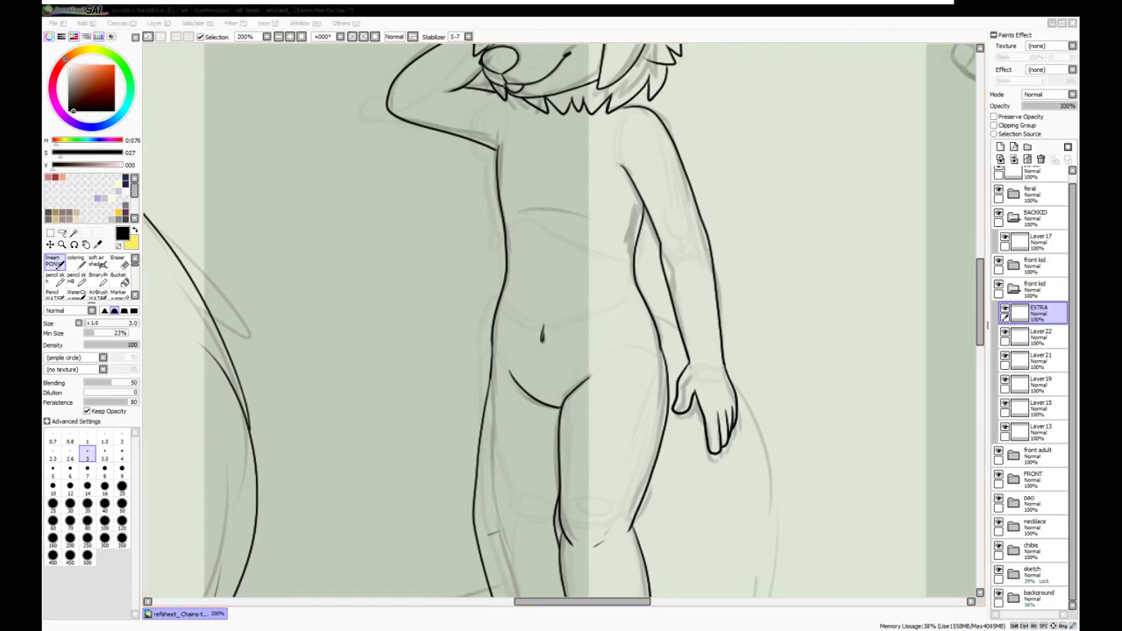
pyautogui.scroll(-3, 561, 324)
# On Layer21 with the inking pen, extend the front kid's hip contour to meet the leg line
pyautogui.click(1038, 336)
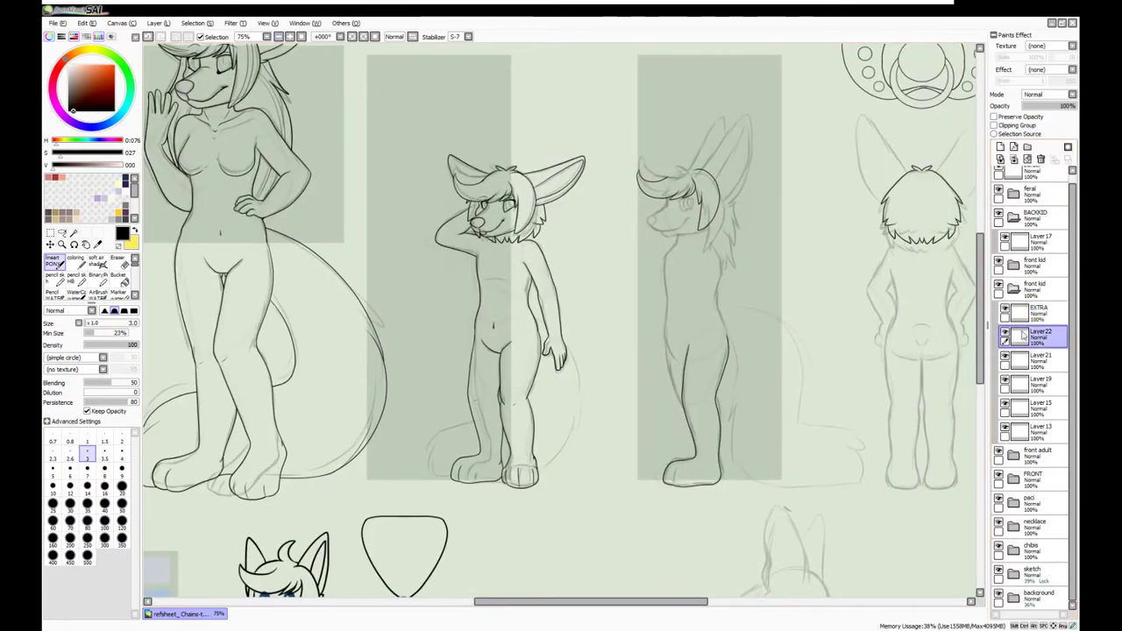
pyautogui.click(294, 39)
pyautogui.scroll(-3, 561, 325)
pyautogui.scroll(3, 577, 255)
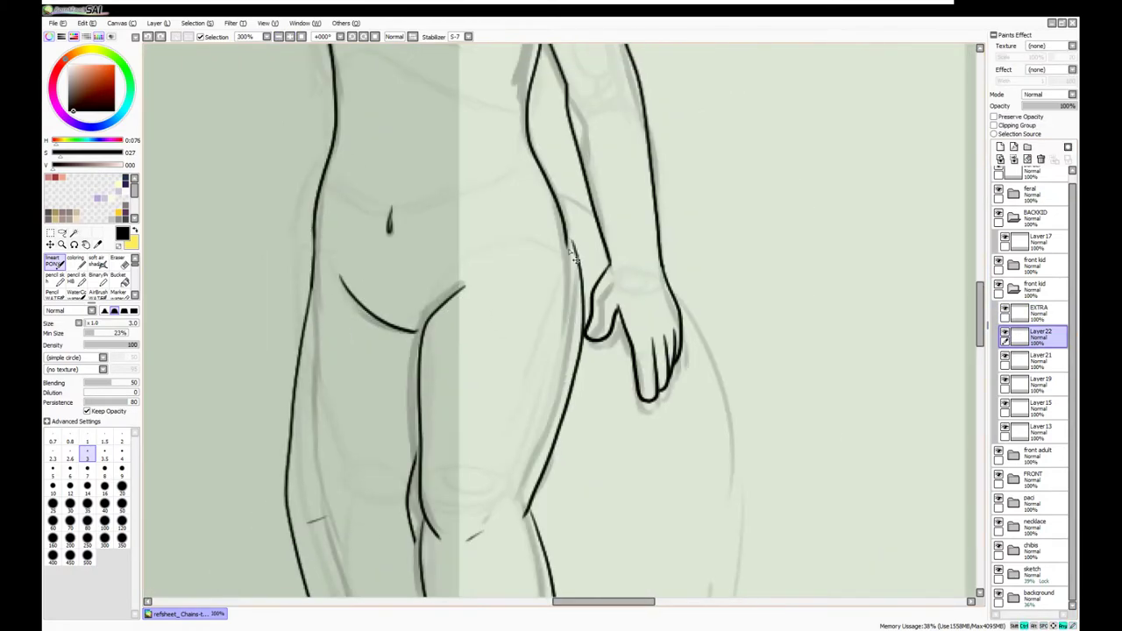
pyautogui.click(1038, 384)
pyautogui.press('e')
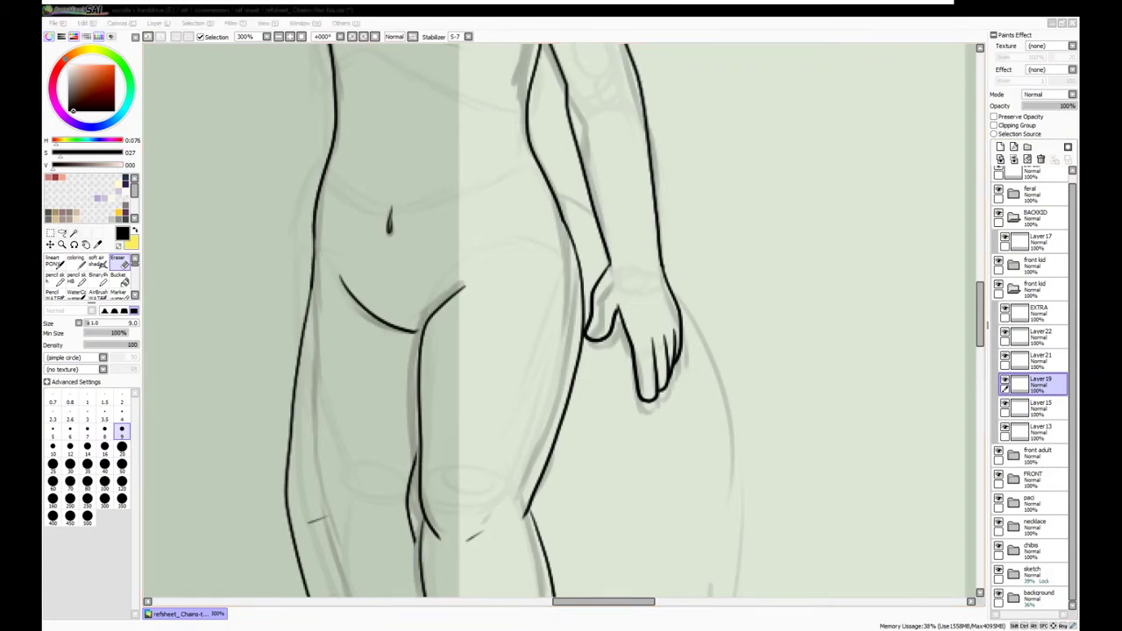
pyautogui.click(1038, 360)
pyautogui.press('n')
pyautogui.moveTo(397, 329); pyautogui.dragTo(423, 332)
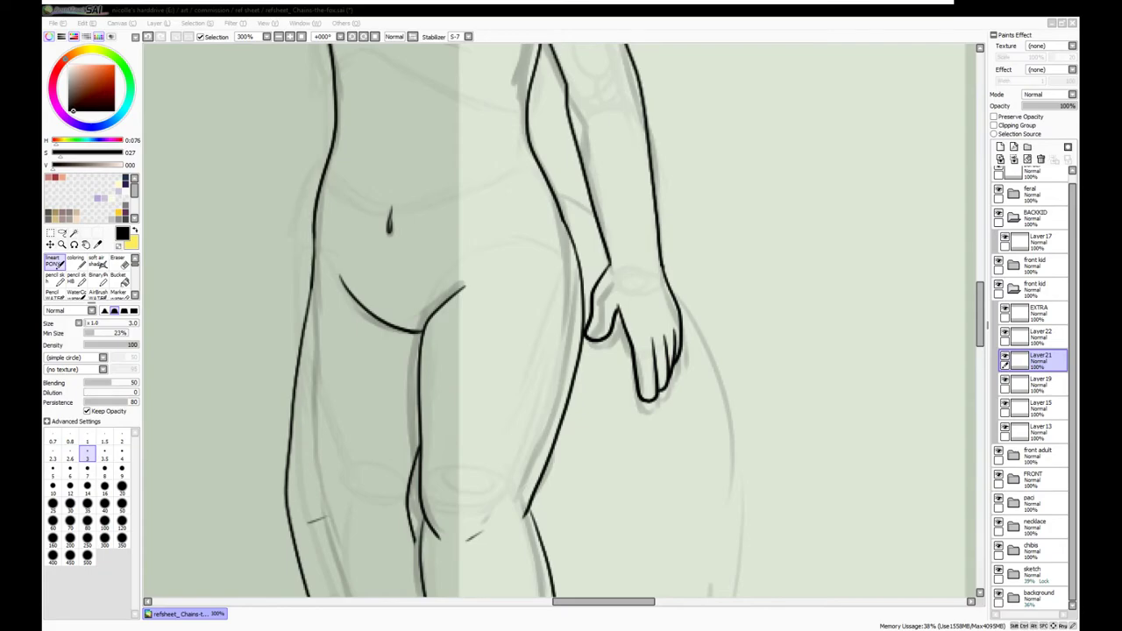
pyautogui.scroll(-5, 421, 536)
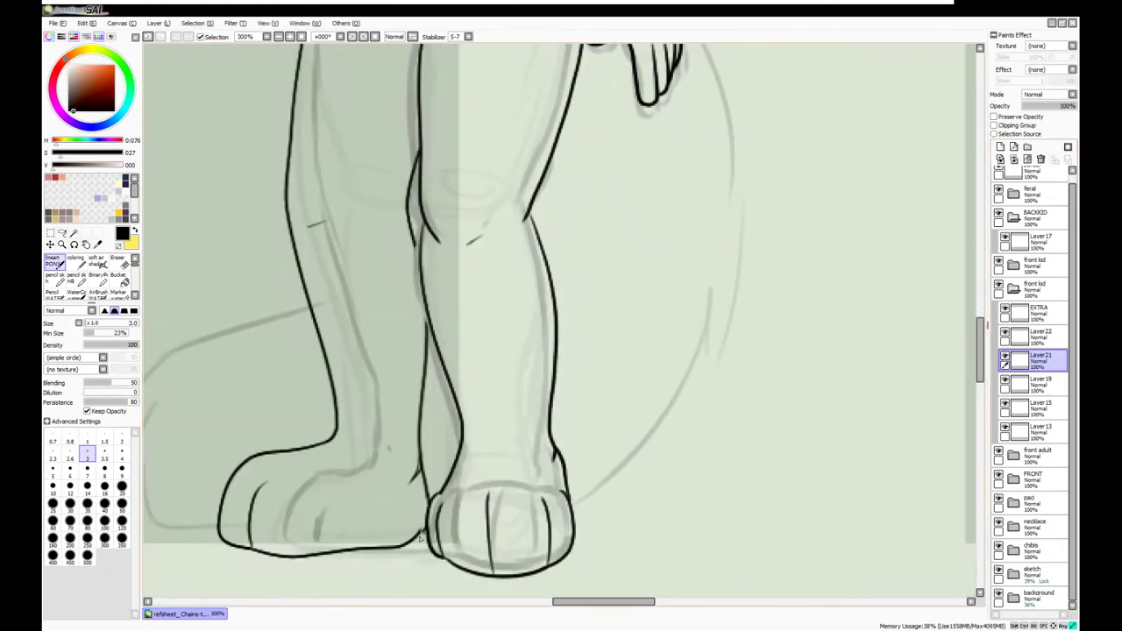
pyautogui.scroll(-4, 409, 485)
# On the side view's ink layer, draw the tail outline in two strokes from the kid's back
pyautogui.click(1013, 264)
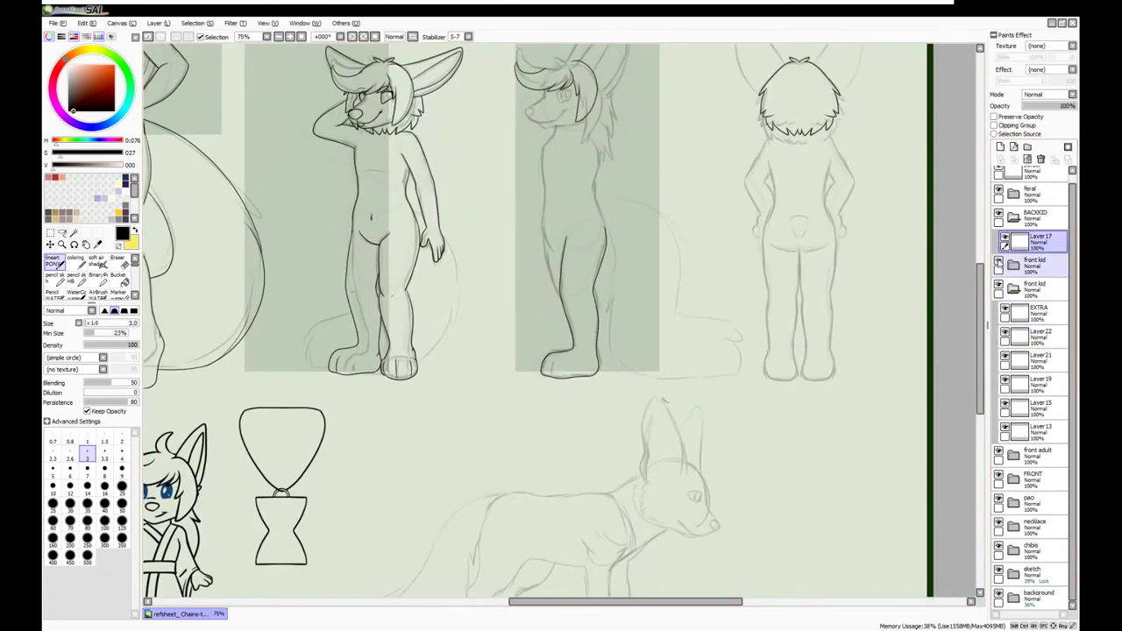
pyautogui.click(1037, 289)
pyautogui.scroll(2, 421, 263)
pyautogui.moveTo(395, 229); pyautogui.dragTo(443, 237)
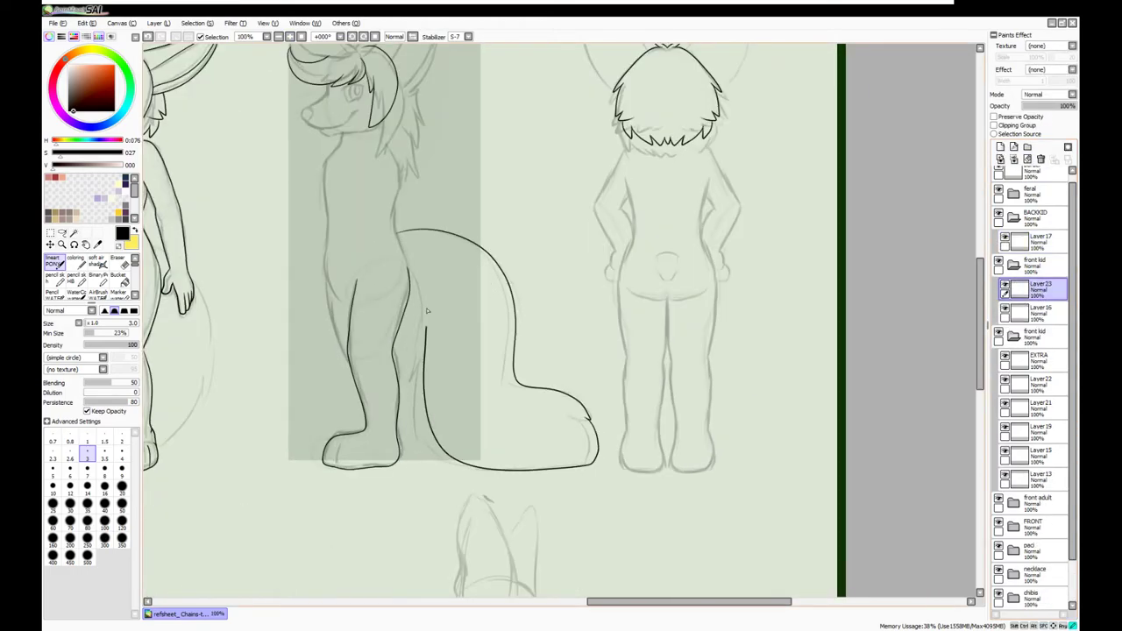
pyautogui.moveTo(425, 333); pyautogui.dragTo(412, 279)
pyautogui.hscroll(-6, 420, 307)
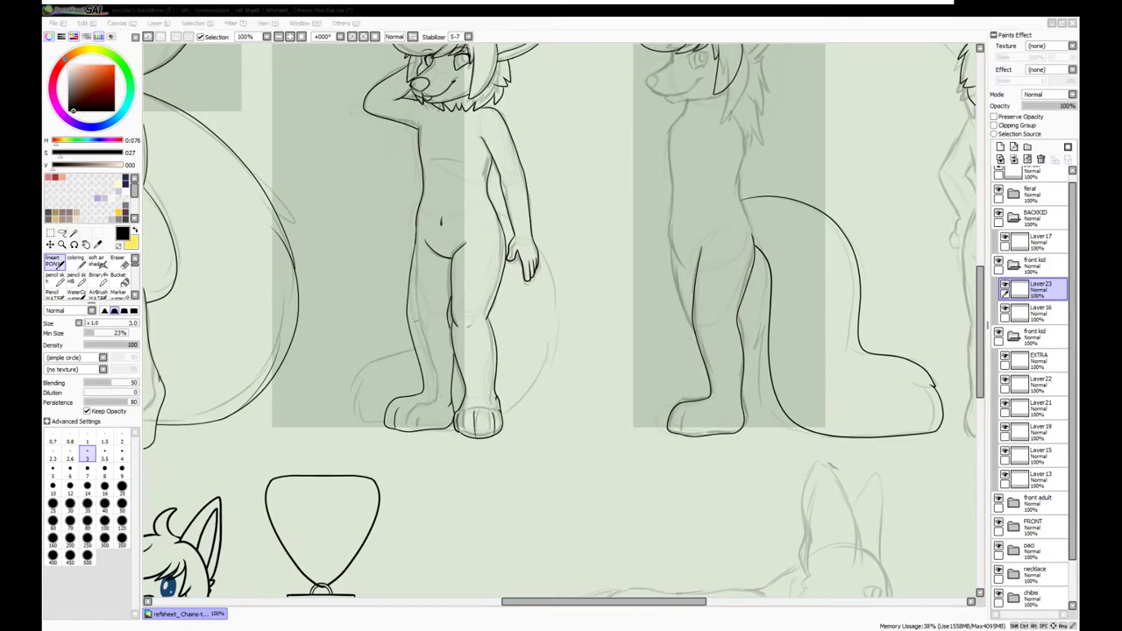
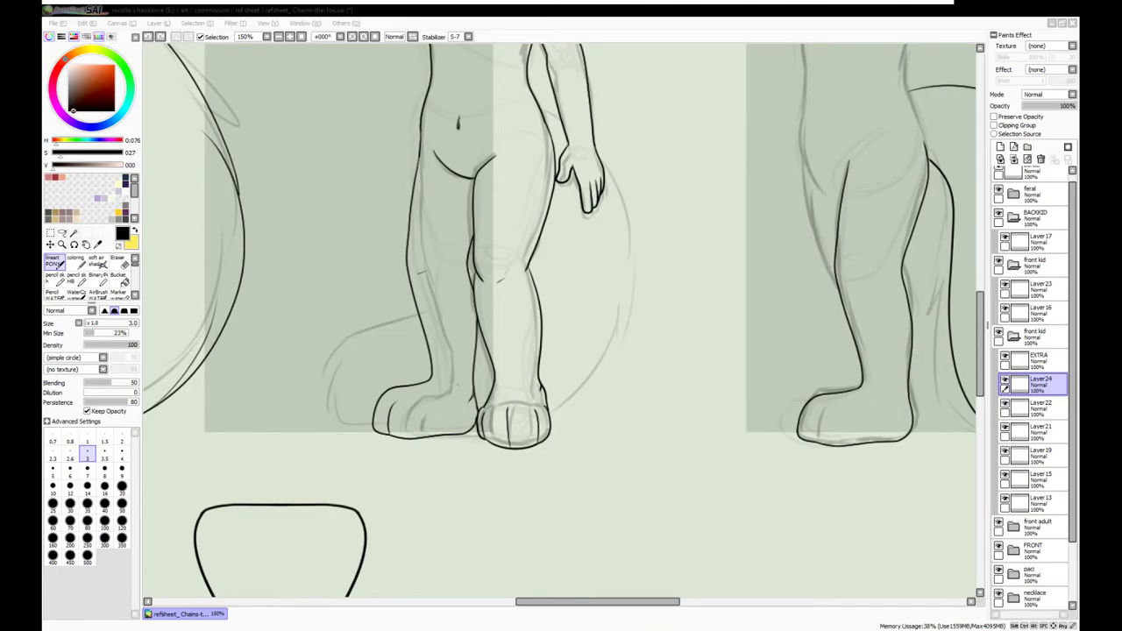
# Draw a large tail outline curling around the standing kid's legs
pyautogui.hotkey('ctrl', '+')
pyautogui.moveTo(517, 109)
pyautogui.mouseDown()
pyautogui.moveTo(650, 407)
pyautogui.moveTo(638, 391)
pyautogui.moveTo(425, 530)
pyautogui.moveTo(250, 376)
pyautogui.mouseUp()
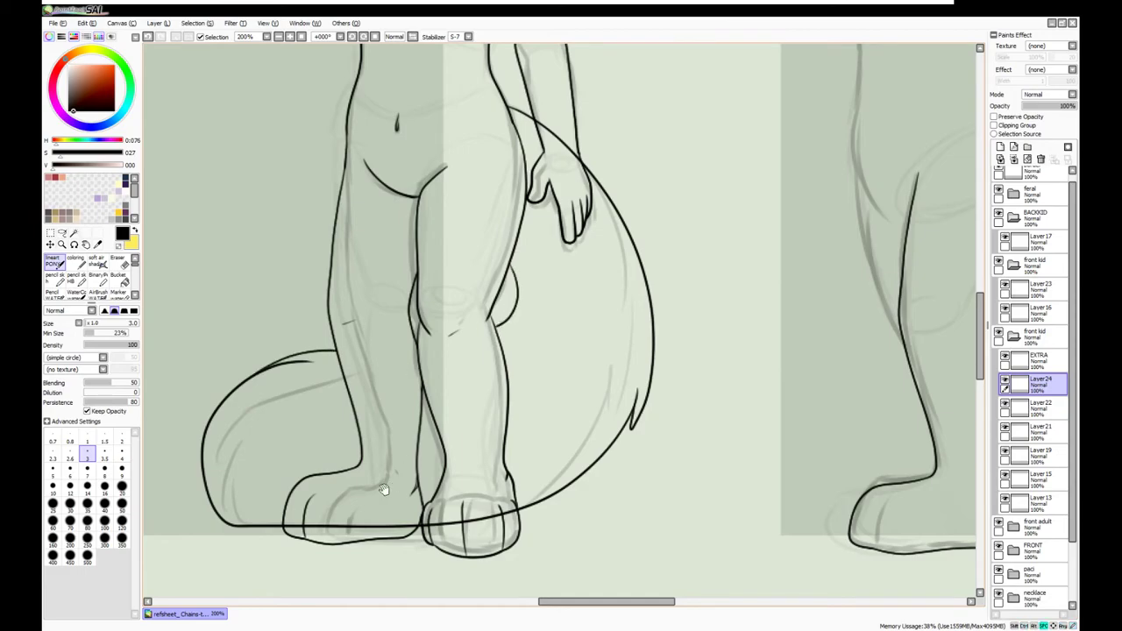
pyautogui.moveTo(388, 488); pyautogui.dragTo(412, 431)
pyautogui.scroll(1, 358, 426)
pyautogui.scroll(-1, 681, 380)
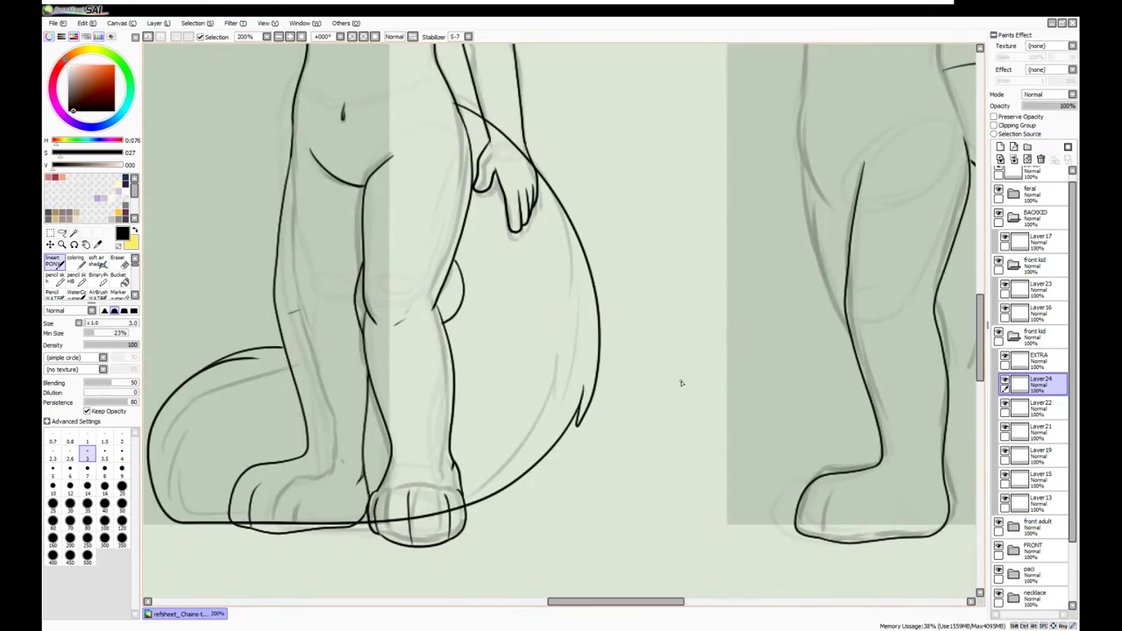
# Narrow the tail horizontally with a Ctrl+T transform
pyautogui.hotkey('ctrl', 't')
pyautogui.moveTo(663, 326); pyautogui.dragTo(627, 326)
pyautogui.press('Return')
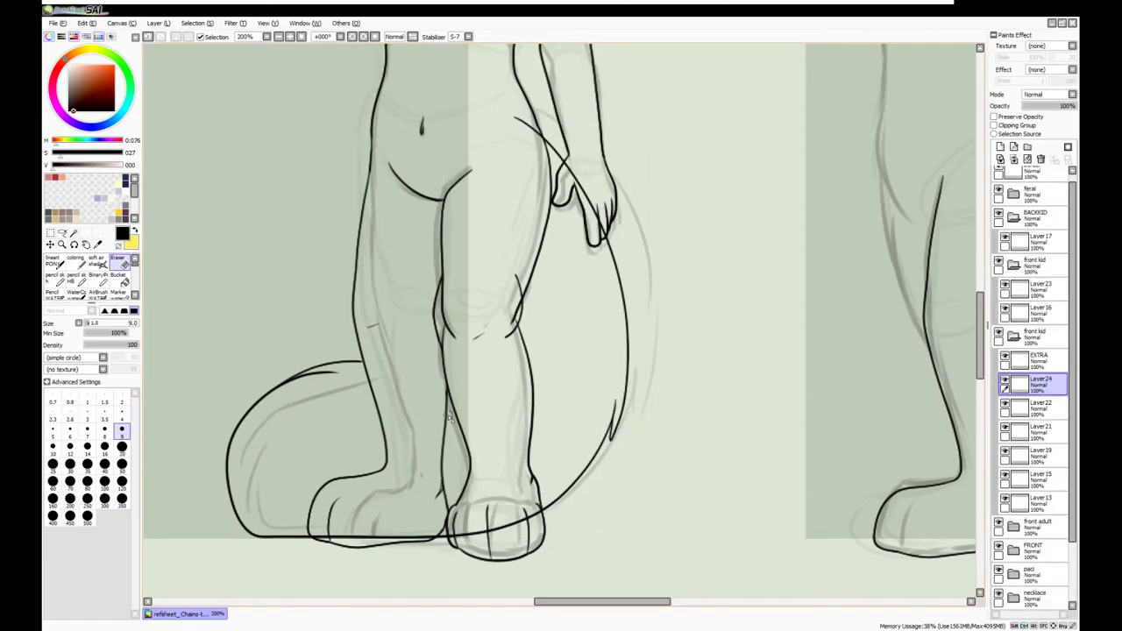
pyautogui.moveTo(496, 219); pyautogui.dragTo(521, 156)
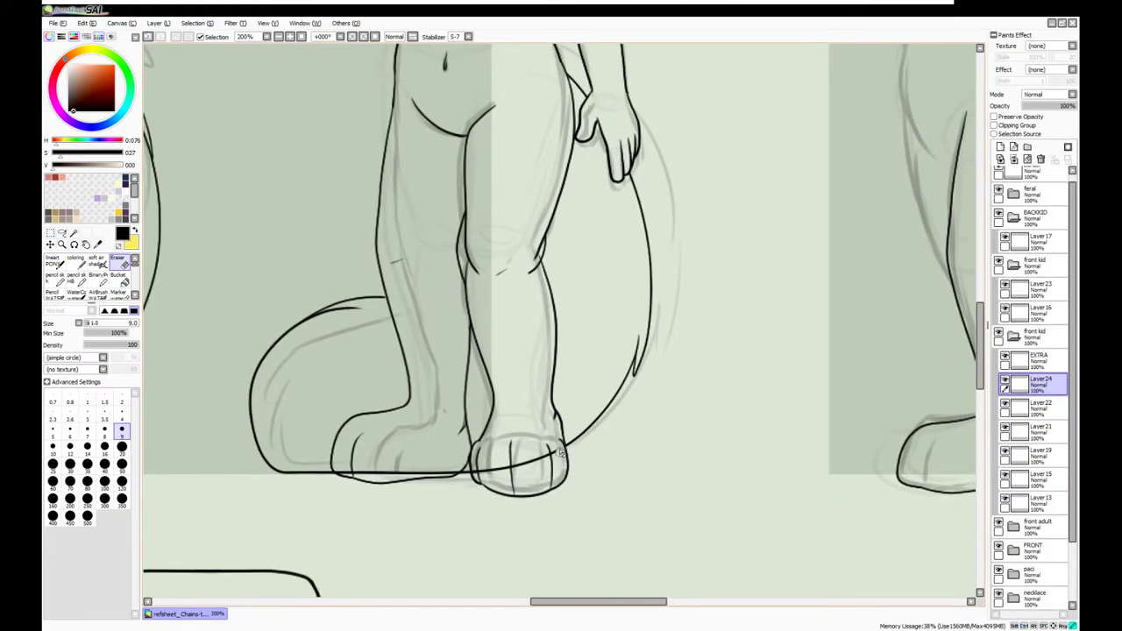
# Erase the stray line under the kid's left foot
pyautogui.moveTo(455, 471); pyautogui.dragTo(333, 473)
pyautogui.scroll(-1, 532, 259)
pyautogui.scroll(1, 532, 260)
pyautogui.scroll(-2, 523, 237)
pyautogui.scroll(2, 524, 238)
# Move through Layers 13, 21, 15 and 19, switching to the lineart pen and eraser
pyautogui.click(1039, 501)
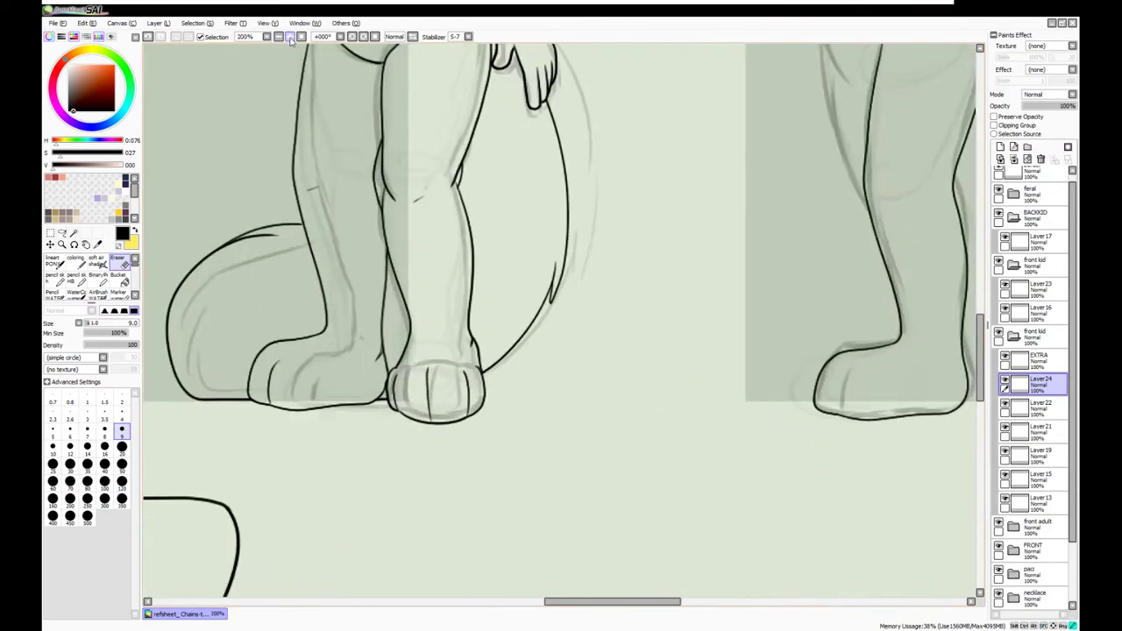
pyautogui.click(1000, 431)
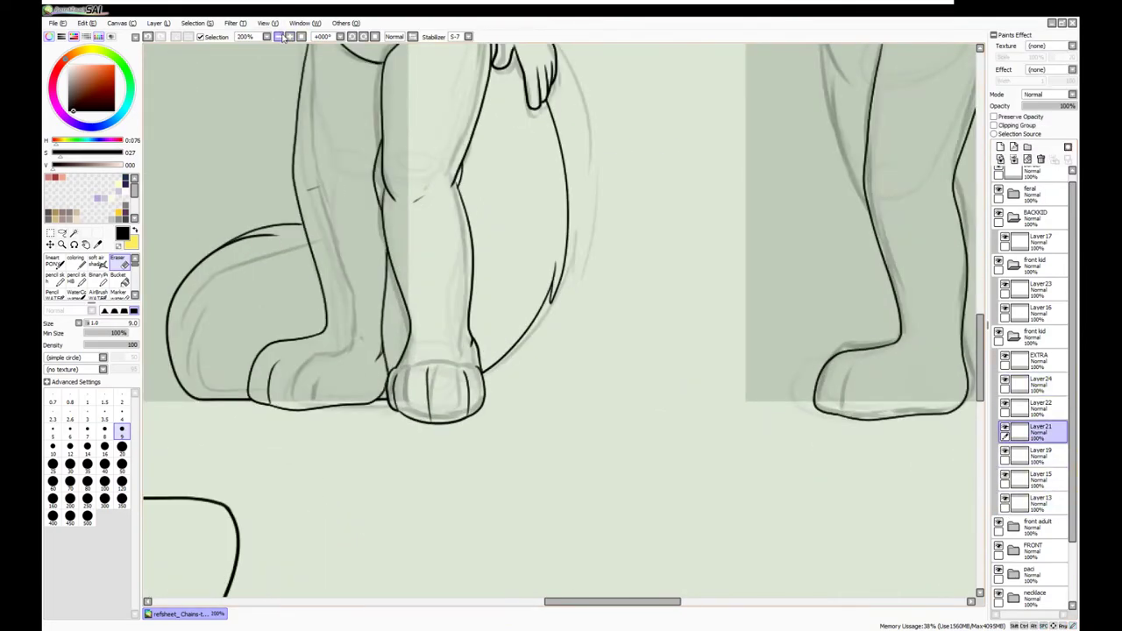
pyautogui.scroll(-3, 571, 400)
pyautogui.scroll(5, 571, 401)
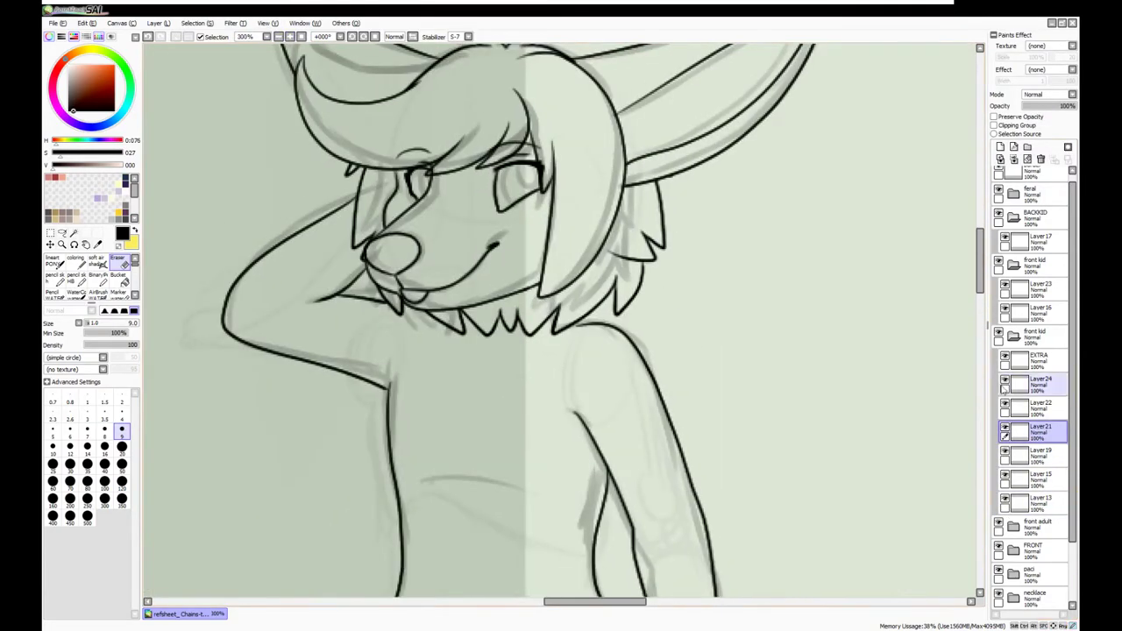
pyautogui.click(1005, 478)
pyautogui.press('n')
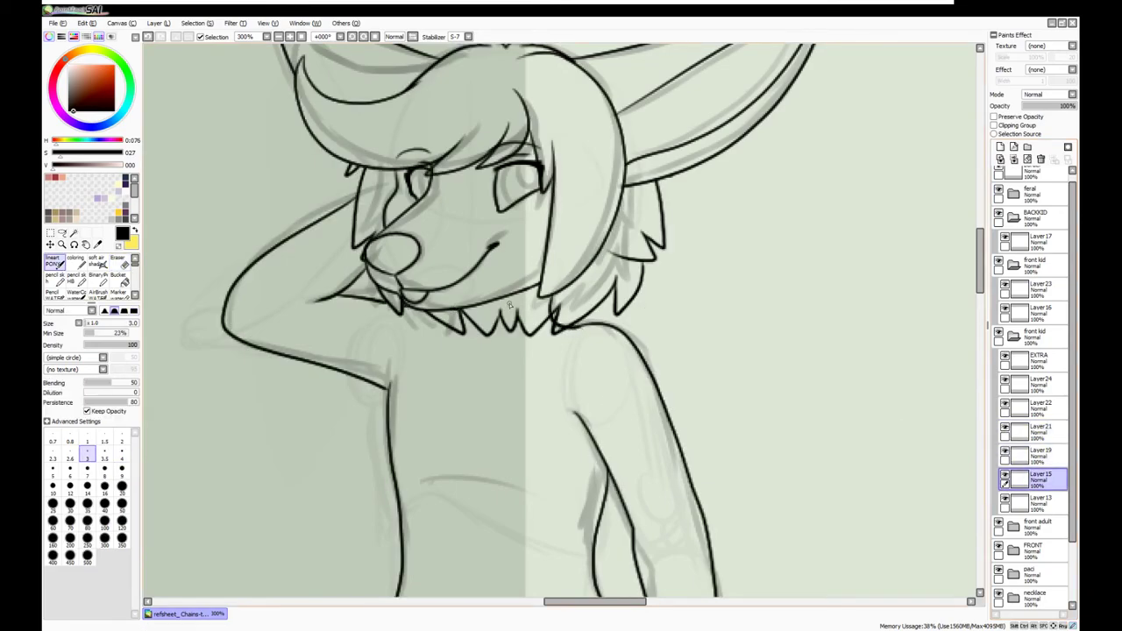
pyautogui.press('Up')
pyautogui.press('e')
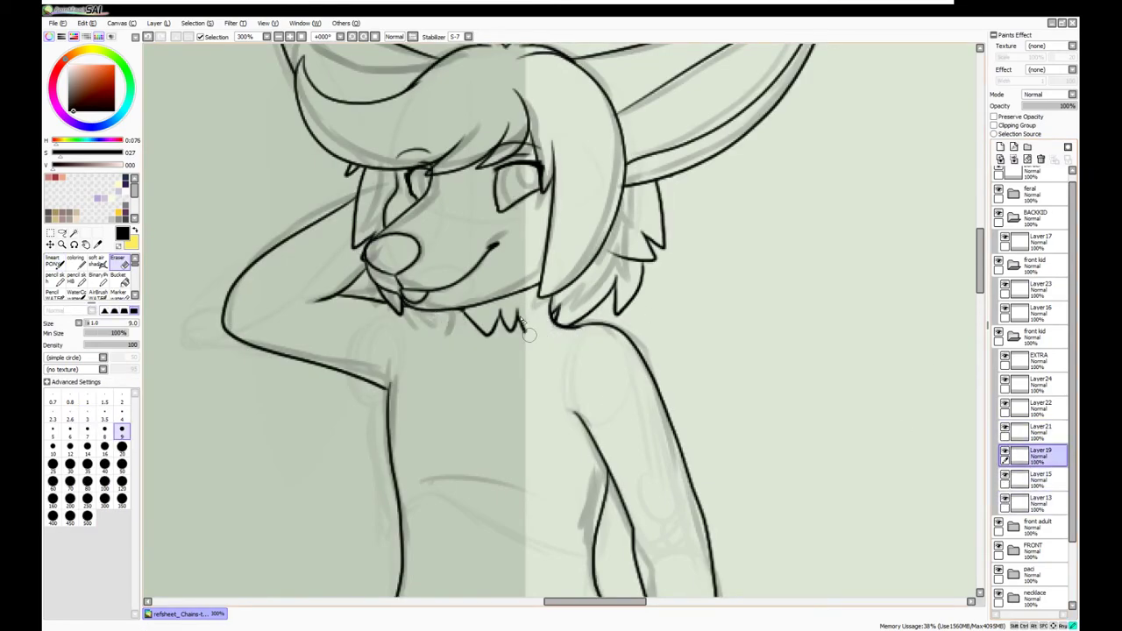
pyautogui.scroll(-5, 529, 338)
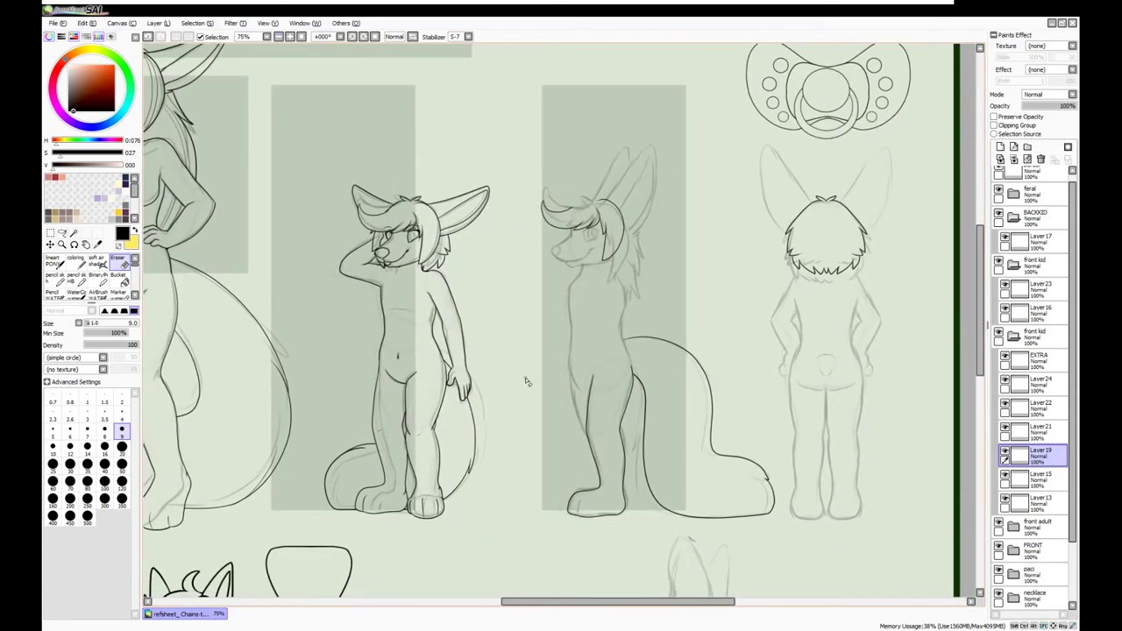
# Merge Layer18 and Layer21 down into the layers below them
pyautogui.press('Down')
pyautogui.press('Down')
pyautogui.press('m')
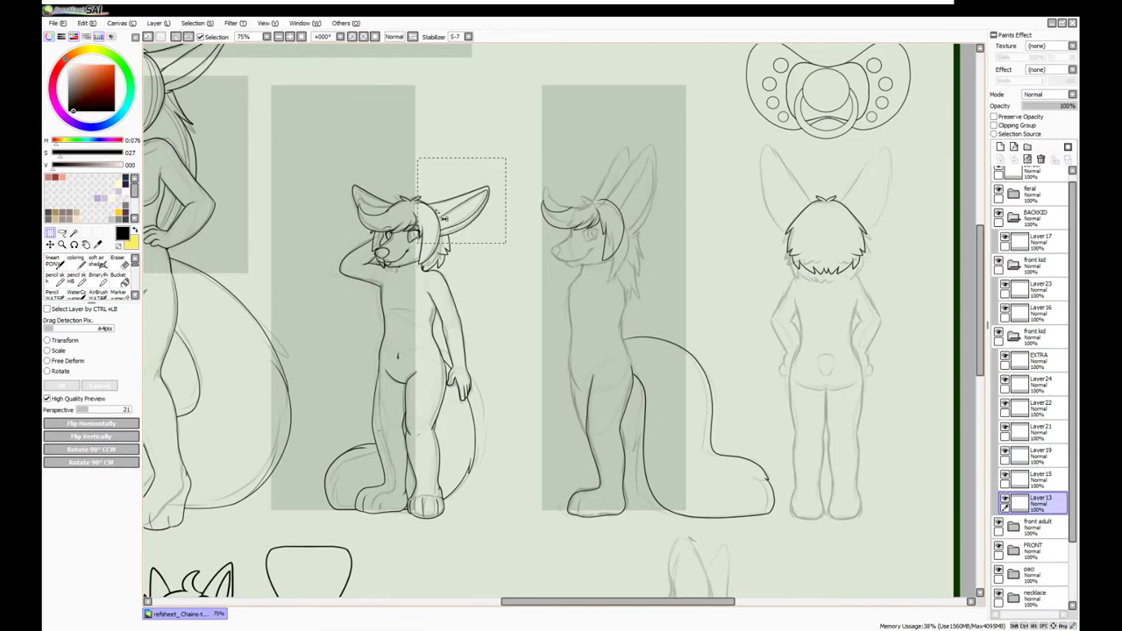
pyautogui.hotkey('ctrl', 'z')
pyautogui.hotkey('ctrl', 'z')
pyautogui.hotkey('ctrl', 'z')
pyautogui.hotkey('ctrl', 'z')
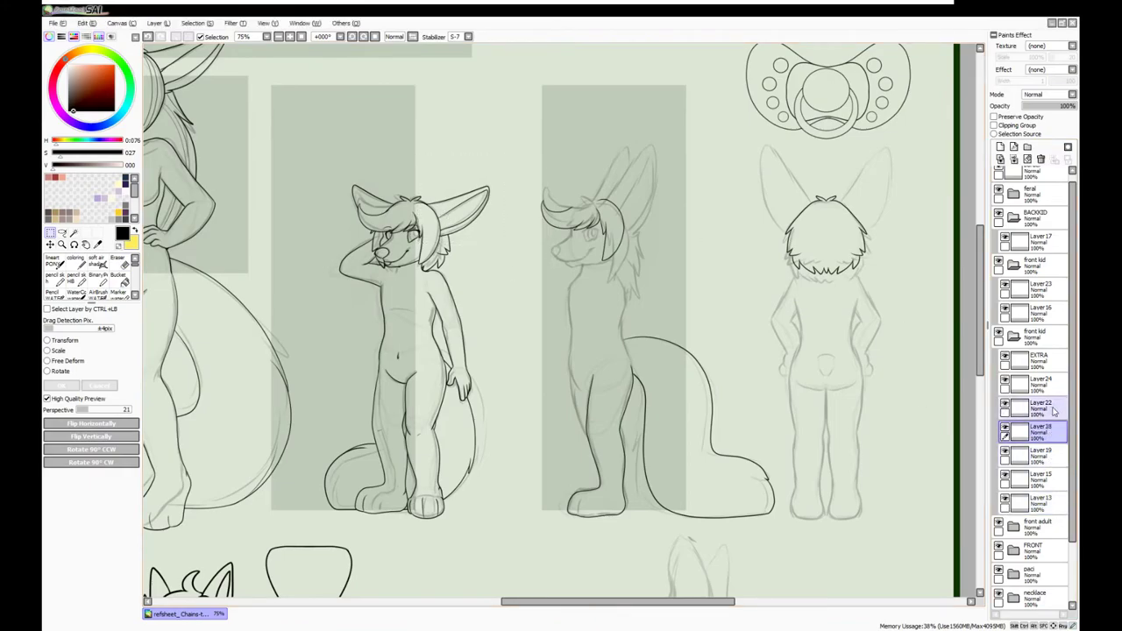
pyautogui.hotkey('ctrl', 'z')
pyautogui.hotkey('ctrl', 'z')
pyautogui.hotkey('ctrl', 'z')
pyautogui.hotkey('ctrl', 'z')
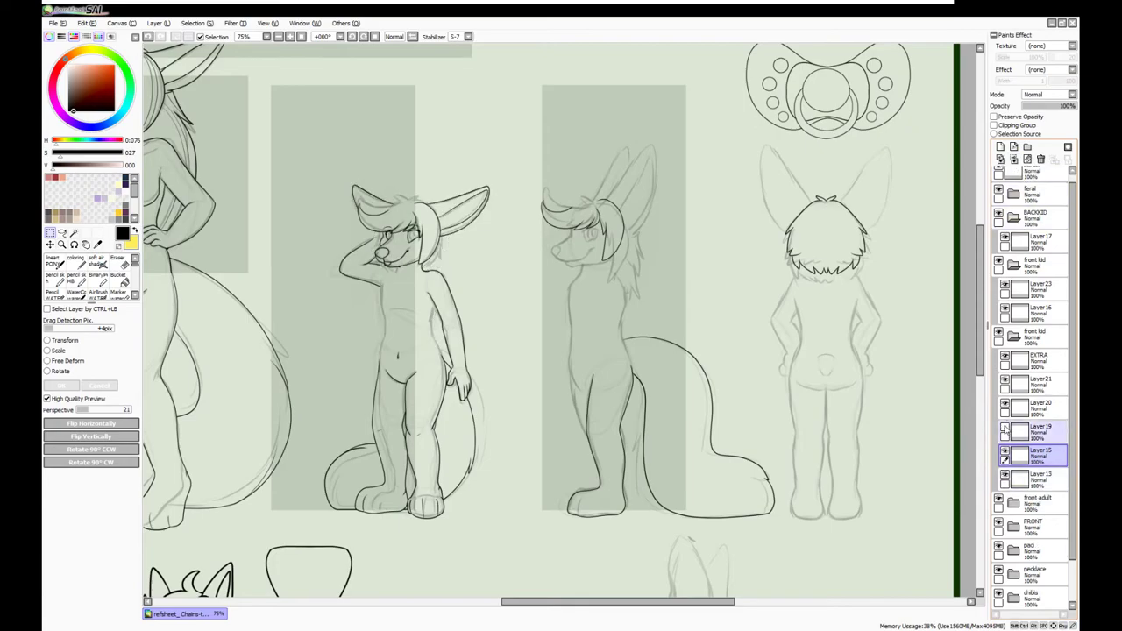
pyautogui.click(1004, 384)
pyautogui.click(1005, 384)
pyautogui.click(1039, 384)
# Move Layer20 down the list and Layer19 into the upper front kid folder
pyautogui.click(1014, 158)
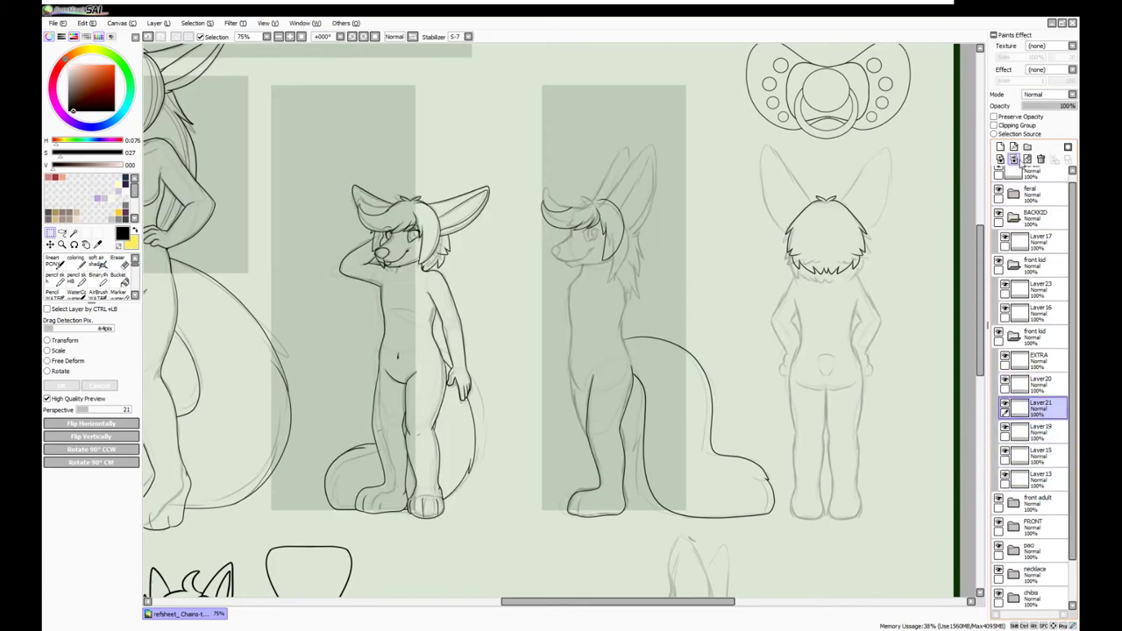
pyautogui.moveTo(1039, 383)
pyautogui.mouseDown()
pyautogui.moveTo(1058, 453)
pyautogui.moveTo(1052, 443)
pyautogui.mouseUp()
pyautogui.click(1036, 289)
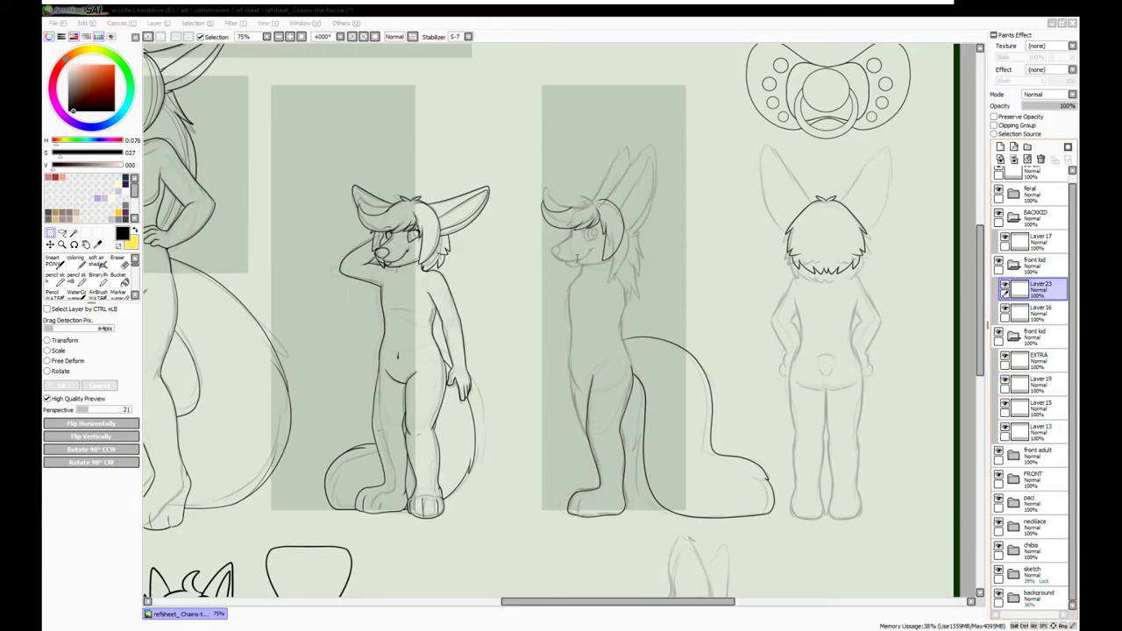
pyautogui.click(1039, 384)
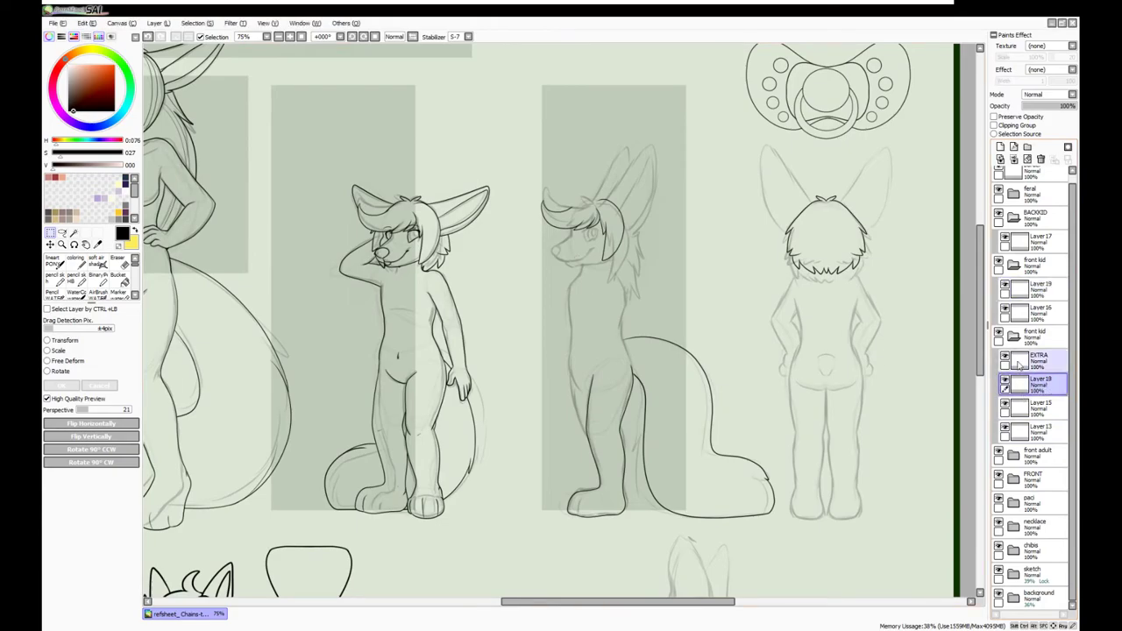
pyautogui.moveTo(1039, 384); pyautogui.dragTo(1024, 302)
# Copy the kid's head lineart and paste it onto a new layer
pyautogui.moveTo(781, 170); pyautogui.dragTo(912, 290)
pyautogui.hotkey('ctrl', 'c')
pyautogui.hotkey('ctrl', 'v')
pyautogui.click(278, 36)
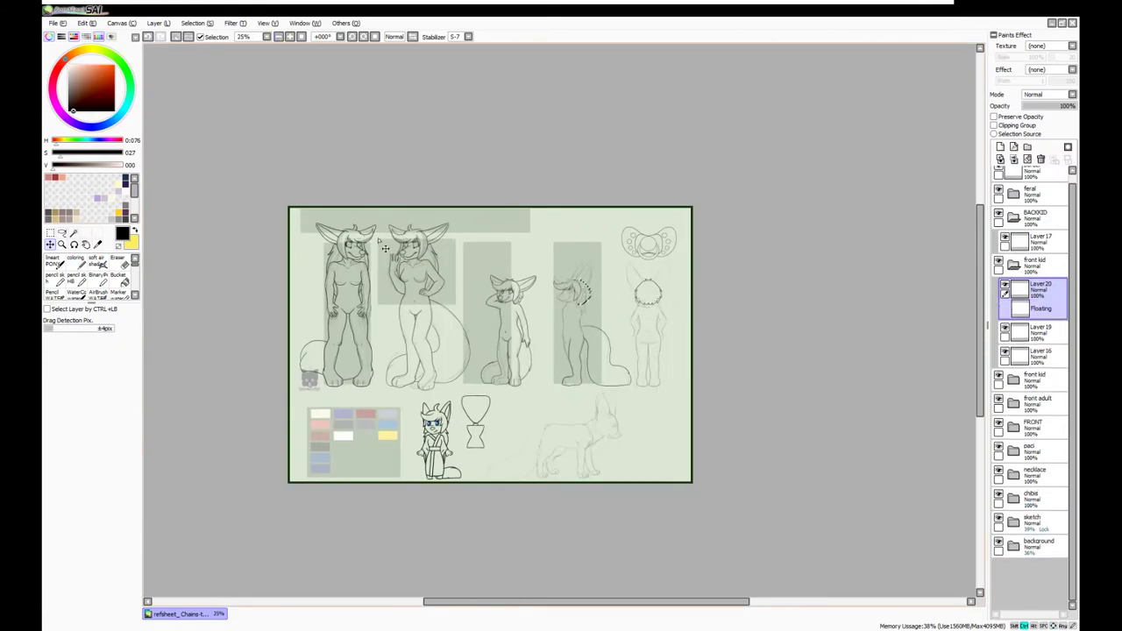
# Position the pasted head lines over the side-view kid with Ctrl+T
pyautogui.scroll(5, 374, 249)
pyautogui.hotkey('ctrl', 't')
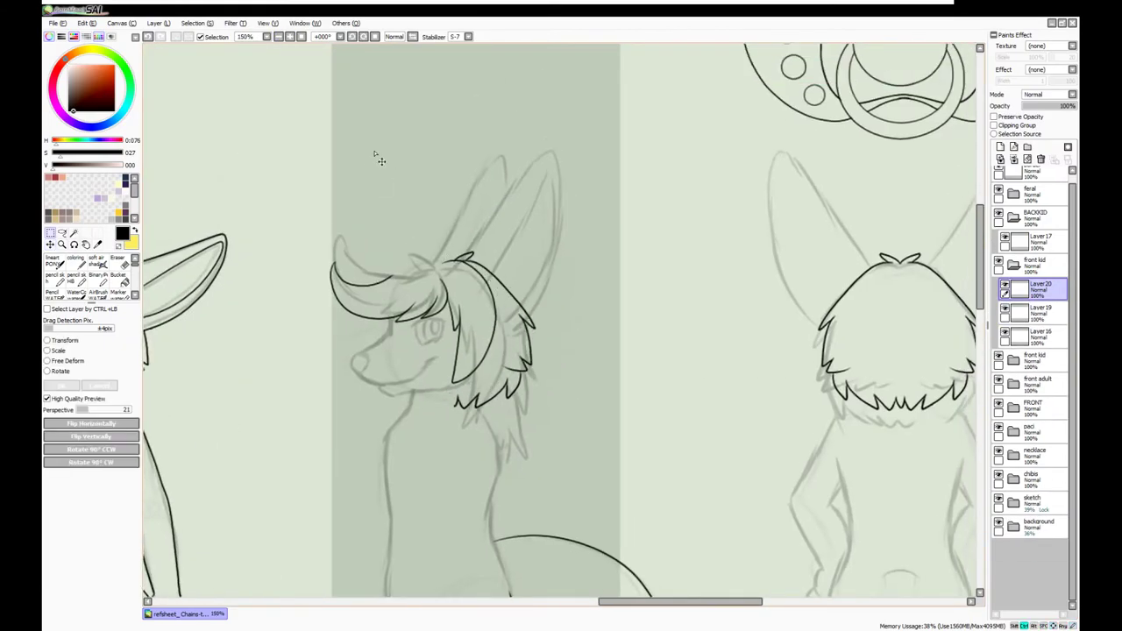
pyautogui.press('Return')
pyautogui.moveTo(351, 459); pyautogui.dragTo(316, 430)
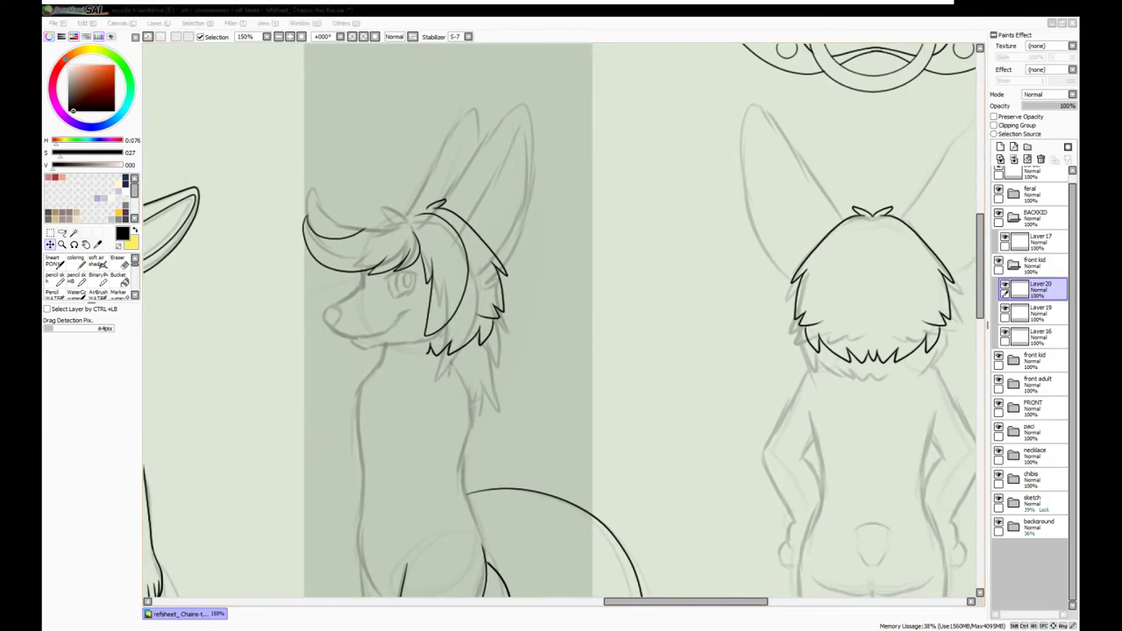
pyautogui.scroll(2, 315, 195)
pyautogui.hotkey('ctrl', 't')
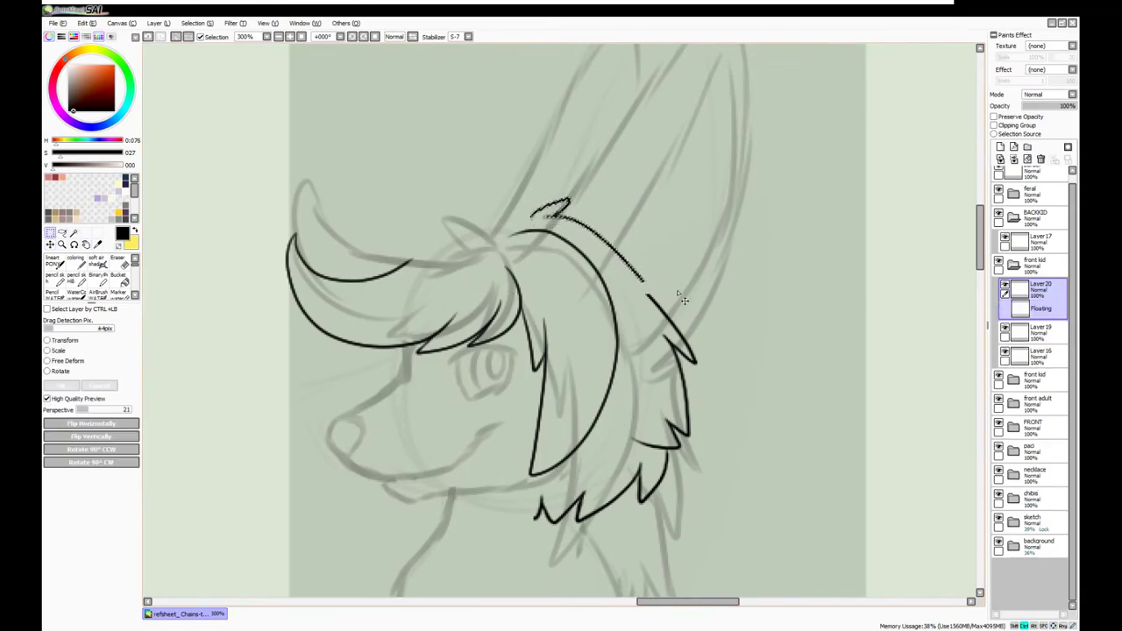
pyautogui.press('Return')
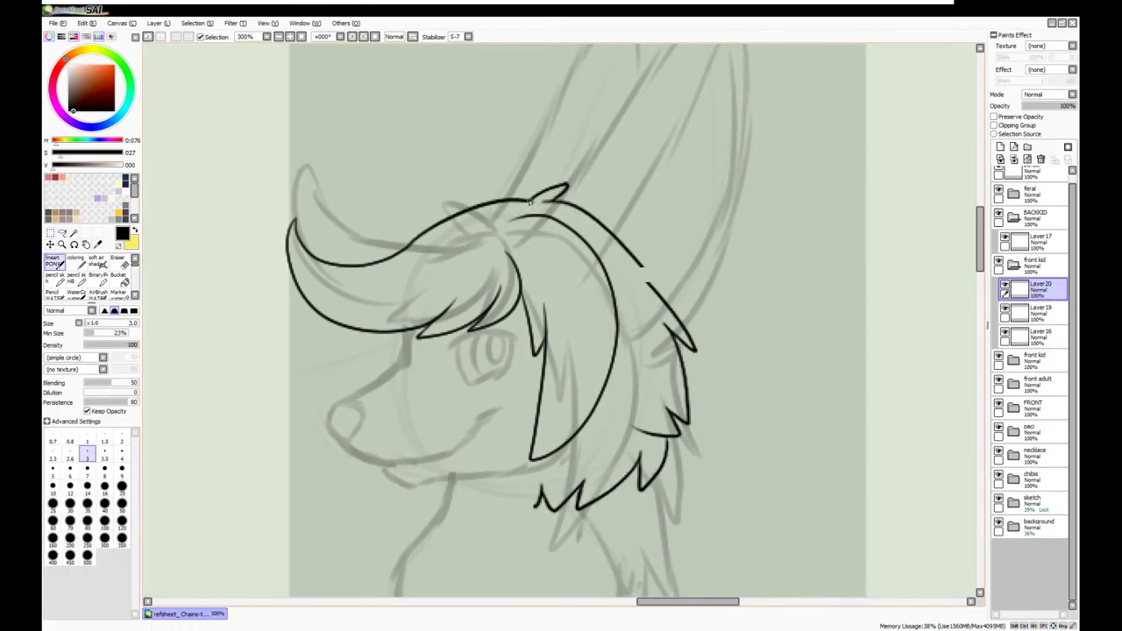
# Ink the horn-to-hair line, nose and jaw line along the chin, redoing bad strokes
pyautogui.moveTo(520, 203); pyautogui.dragTo(412, 240)
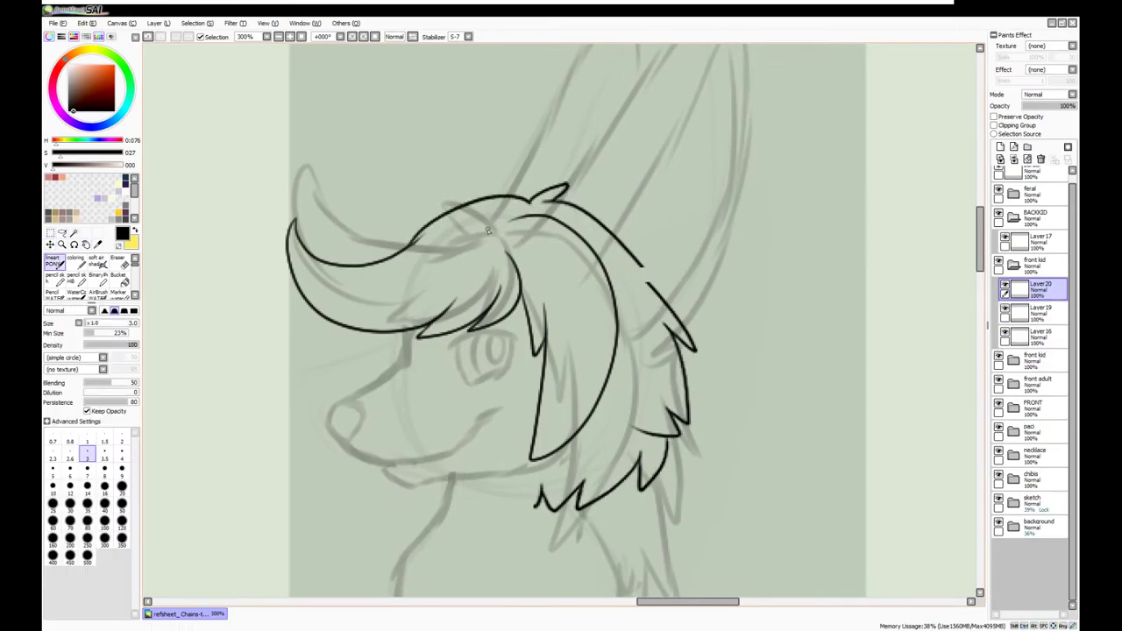
pyautogui.moveTo(579, 502); pyautogui.dragTo(474, 471)
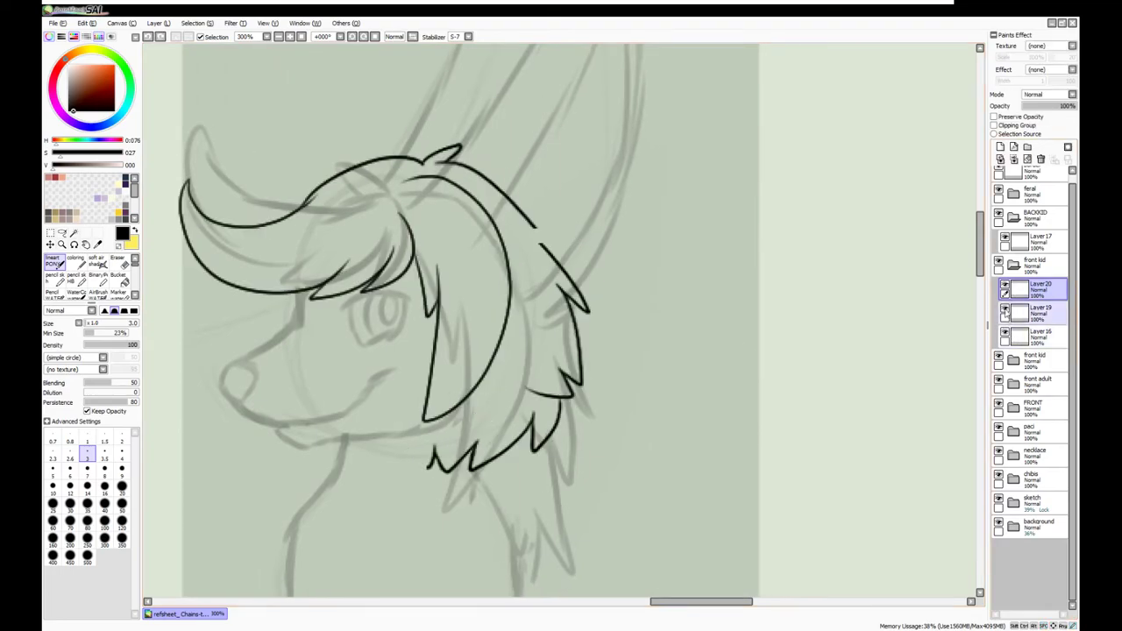
pyautogui.moveTo(286, 376); pyautogui.dragTo(436, 356)
pyautogui.moveTo(375, 348); pyautogui.dragTo(369, 366)
pyautogui.moveTo(427, 409)
pyautogui.mouseDown()
pyautogui.moveTo(461, 428)
pyautogui.moveTo(603, 399)
pyautogui.mouseUp()
pyautogui.hotkey('ctrl', 'z')
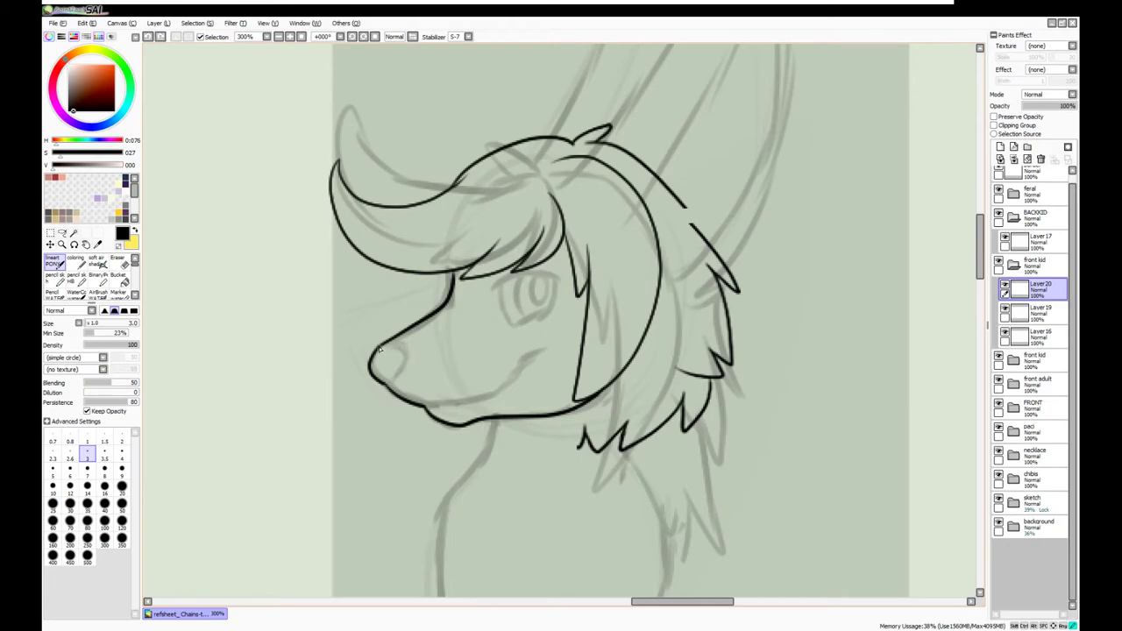
pyautogui.hotkey('ctrl', 'z')
pyautogui.hotkey('ctrl', 'z')
pyautogui.hotkey('ctrl', 'z')
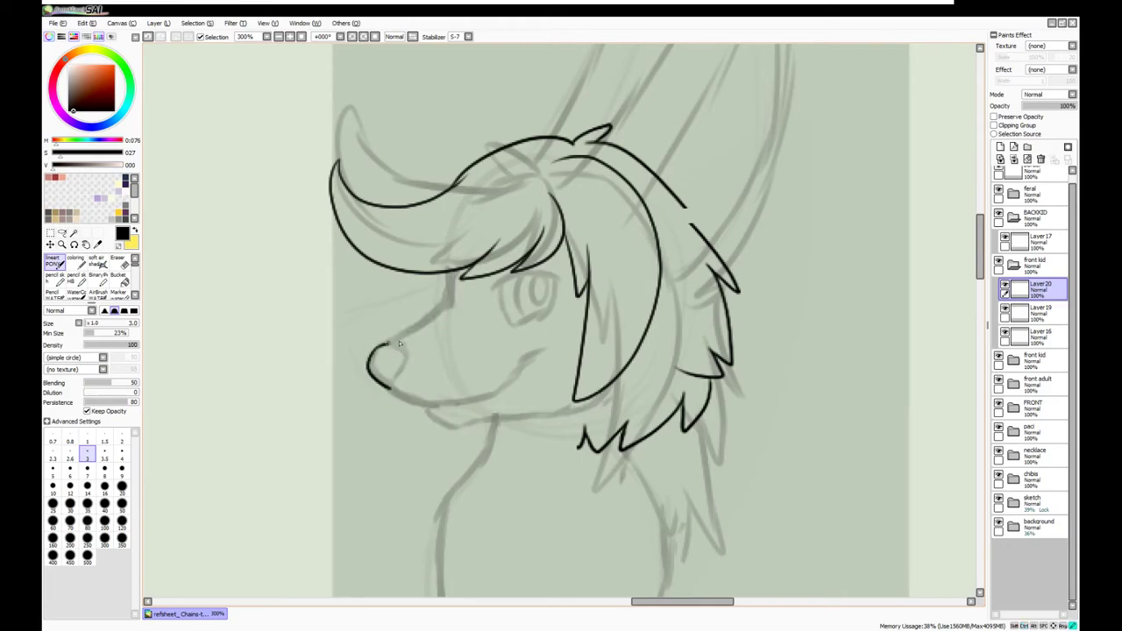
pyautogui.moveTo(457, 431); pyautogui.dragTo(575, 401)
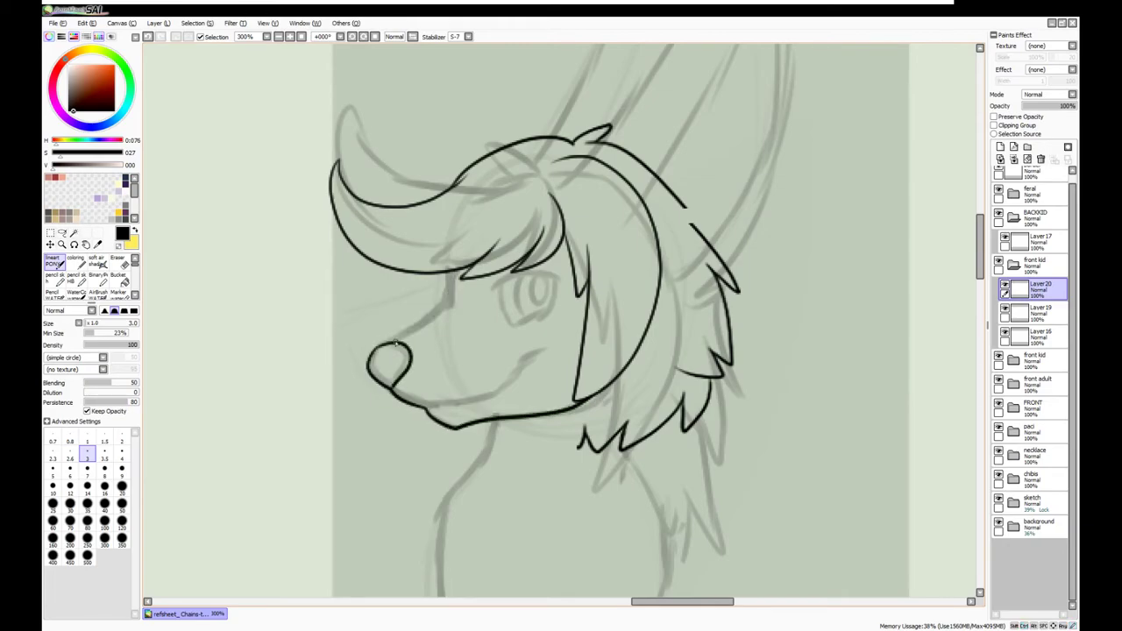
pyautogui.scroll(-2, 449, 279)
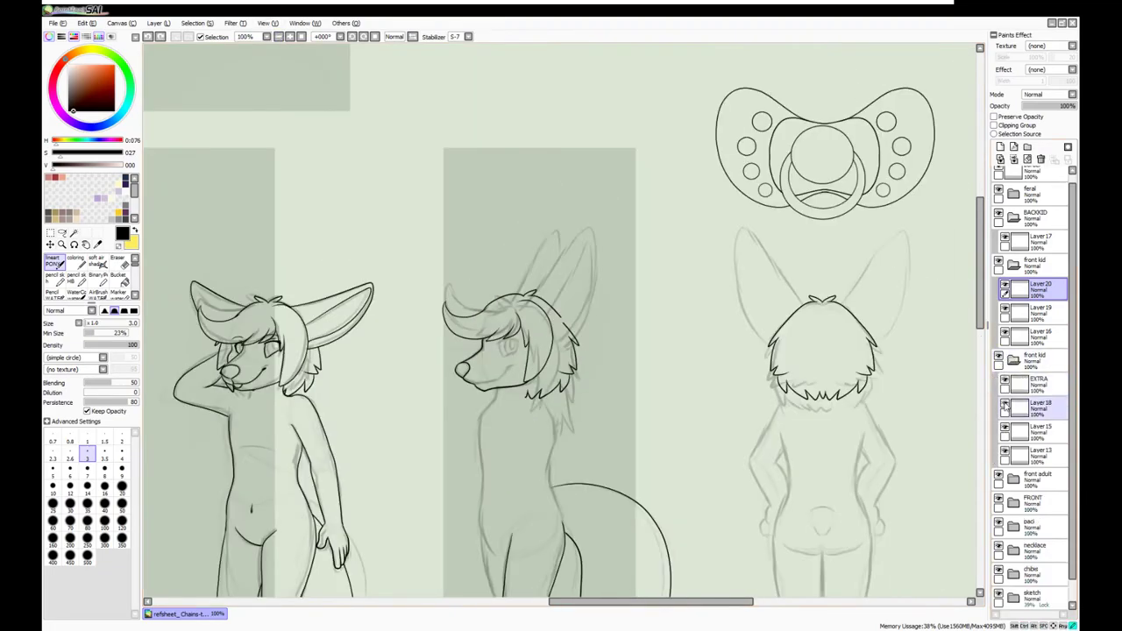
# Copy the first character's ear and place it on the side-view kid's head
pyautogui.moveTo(289, 238); pyautogui.dragTo(400, 325)
pyautogui.hotkey('ctrl', 'c')
pyautogui.hotkey('ctrl', 'v')
pyautogui.hotkey('ctrl', 't')
pyautogui.moveTo(342, 294); pyautogui.dragTo(595, 289)
pyautogui.press('Return')
pyautogui.scroll(2, 587, 283)
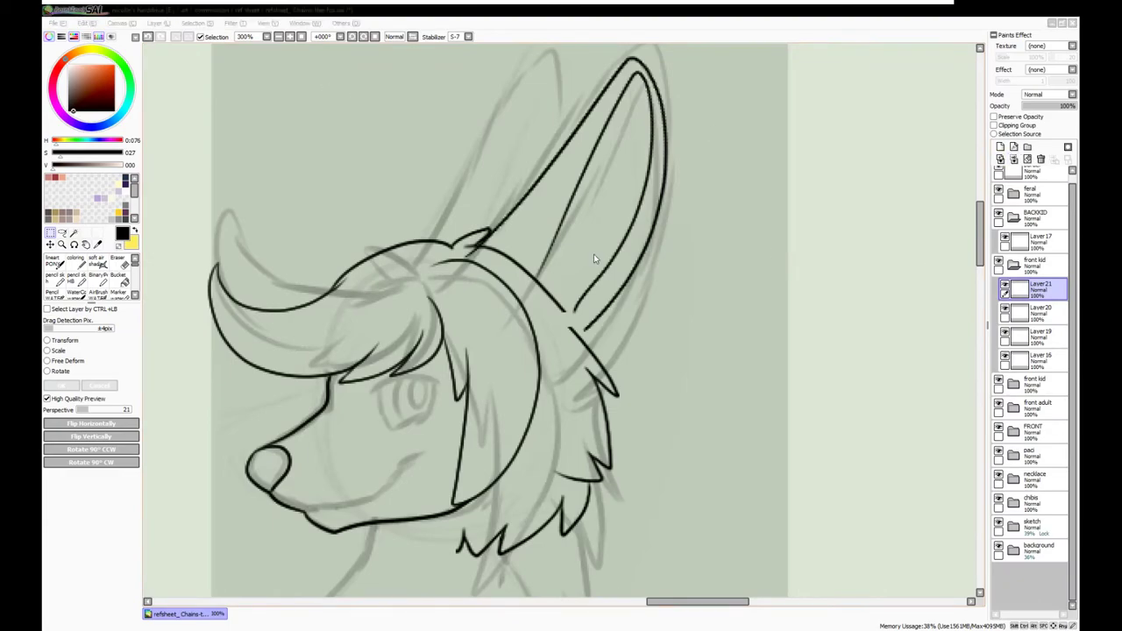
# Fade the pasted ear into a faint guide and ink the ear outline over it
pyautogui.moveTo(1034, 106); pyautogui.dragTo(1021, 106)
pyautogui.click(1034, 311)
pyautogui.scroll(1, 526, 350)
pyautogui.press('n')
pyautogui.moveTo(453, 345)
pyautogui.mouseDown()
pyautogui.moveTo(589, 175)
pyautogui.moveTo(645, 228)
pyautogui.mouseUp()
pyautogui.hotkey('ctrl', 'z')
pyautogui.moveTo(438, 363); pyautogui.dragTo(647, 230)
pyautogui.moveTo(650, 269)
pyautogui.mouseDown()
pyautogui.moveTo(554, 460)
pyautogui.moveTo(524, 481)
pyautogui.mouseUp()
pyautogui.moveTo(500, 398); pyautogui.dragTo(608, 184)
pyautogui.hotkey('ctrl', 'z')
pyautogui.hotkey('ctrl', 'z')
pyautogui.moveTo(458, 340)
pyautogui.mouseDown()
pyautogui.moveTo(578, 187)
pyautogui.moveTo(643, 192)
pyautogui.moveTo(633, 351)
pyautogui.moveTo(525, 469)
pyautogui.mouseUp()
# Rework the outer and inner ear lines, then erase the guide and the line crossing the ear
pyautogui.hotkey('ctrl', 'z')
pyautogui.moveTo(507, 401)
pyautogui.mouseDown()
pyautogui.moveTo(629, 184)
pyautogui.moveTo(519, 439)
pyautogui.mouseUp()
pyautogui.hotkey('ctrl', 'z')
pyautogui.hotkey('ctrl', 'z')
pyautogui.hotkey('ctrl', 'z')
pyautogui.moveTo(449, 347)
pyautogui.mouseDown()
pyautogui.moveTo(620, 163)
pyautogui.moveTo(540, 456)
pyautogui.mouseUp()
pyautogui.hotkey('ctrl', 'z')
pyautogui.hotkey('ctrl', 'z')
pyautogui.moveTo(649, 263)
pyautogui.mouseDown()
pyautogui.moveTo(641, 214)
pyautogui.moveTo(599, 155)
pyautogui.moveTo(464, 334)
pyautogui.moveTo(440, 348)
pyautogui.mouseUp()
pyautogui.moveTo(499, 401)
pyautogui.mouseDown()
pyautogui.moveTo(614, 169)
pyautogui.moveTo(523, 449)
pyautogui.mouseUp()
pyautogui.moveTo(409, 337); pyautogui.dragTo(553, 144)
pyautogui.hotkey('ctrl', 'z')
pyautogui.moveTo(561, 214)
pyautogui.mouseDown()
pyautogui.moveTo(549, 154)
pyautogui.moveTo(412, 322)
pyautogui.moveTo(391, 235)
pyautogui.mouseUp()
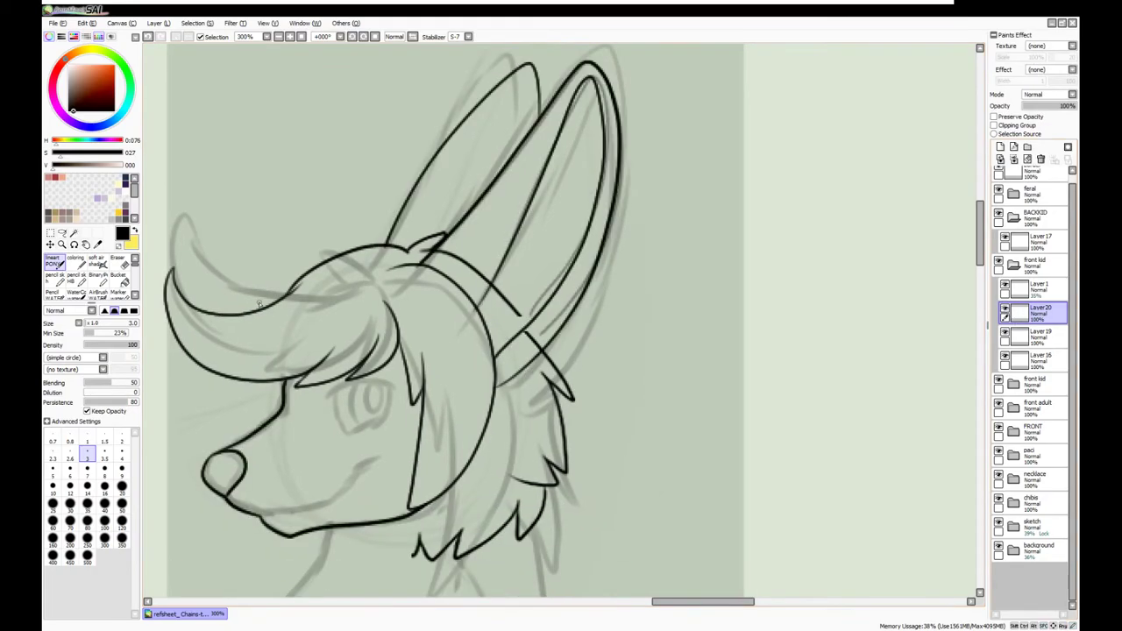
pyautogui.press('e')
pyautogui.moveTo(1005, 289); pyautogui.dragTo(1041, 159)
pyautogui.moveTo(509, 302); pyautogui.dragTo(467, 268)
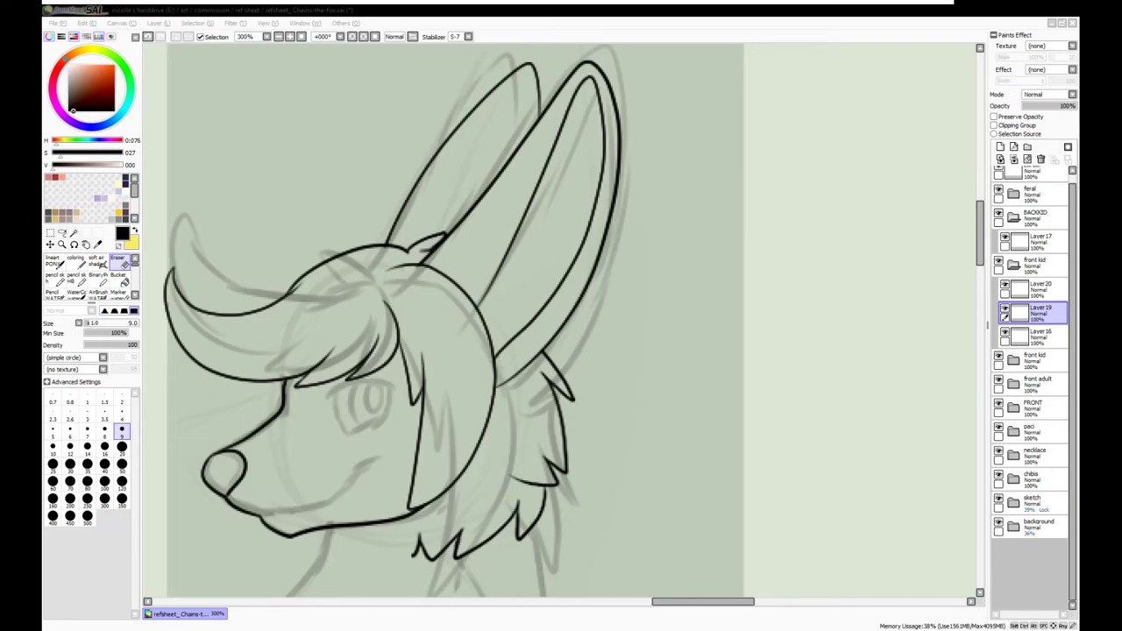
# Add two new layers above Layer 20 and ink a short line near the eye
pyautogui.moveTo(788, 299); pyautogui.dragTo(853, 298)
pyautogui.hotkey('ctrl', 'shift', 'n')
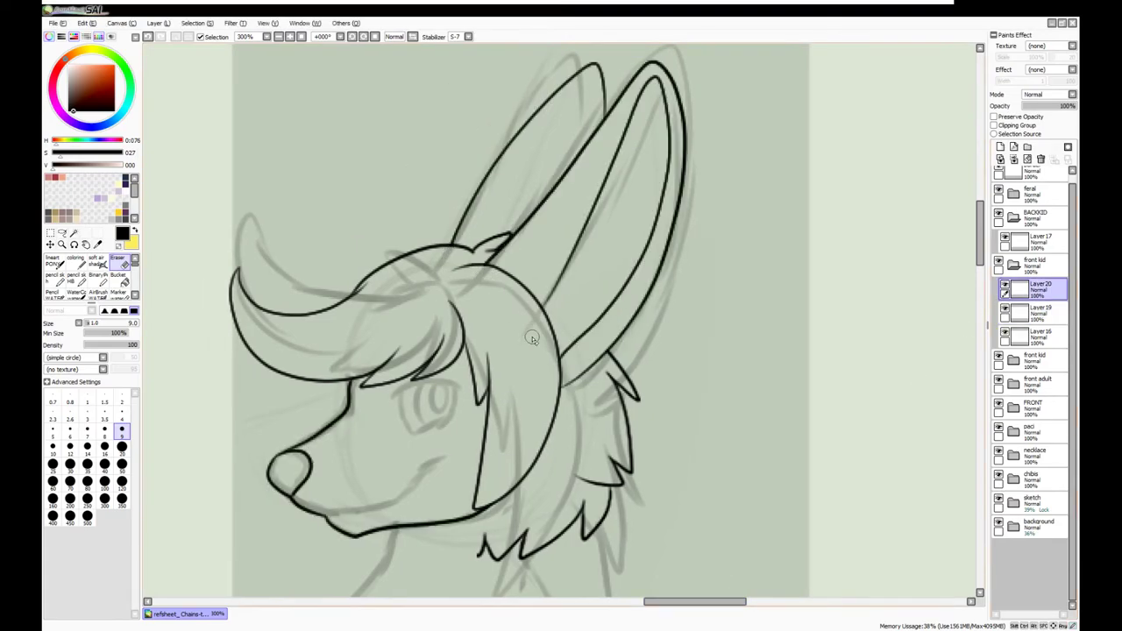
pyautogui.hotkey('ctrl', 'shift', 'n')
pyautogui.press('n')
pyautogui.moveTo(398, 396); pyautogui.dragTo(452, 387)
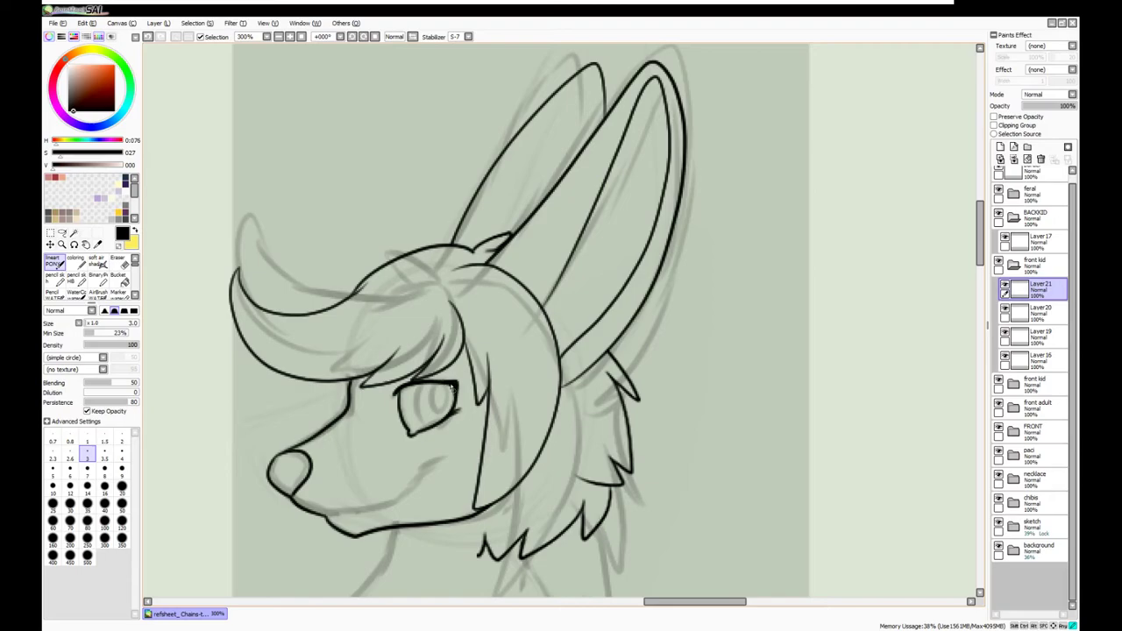
# Reshape the eye lineart with Ctrl+T and add new layers for extra details and body lines
pyautogui.click(1000, 148)
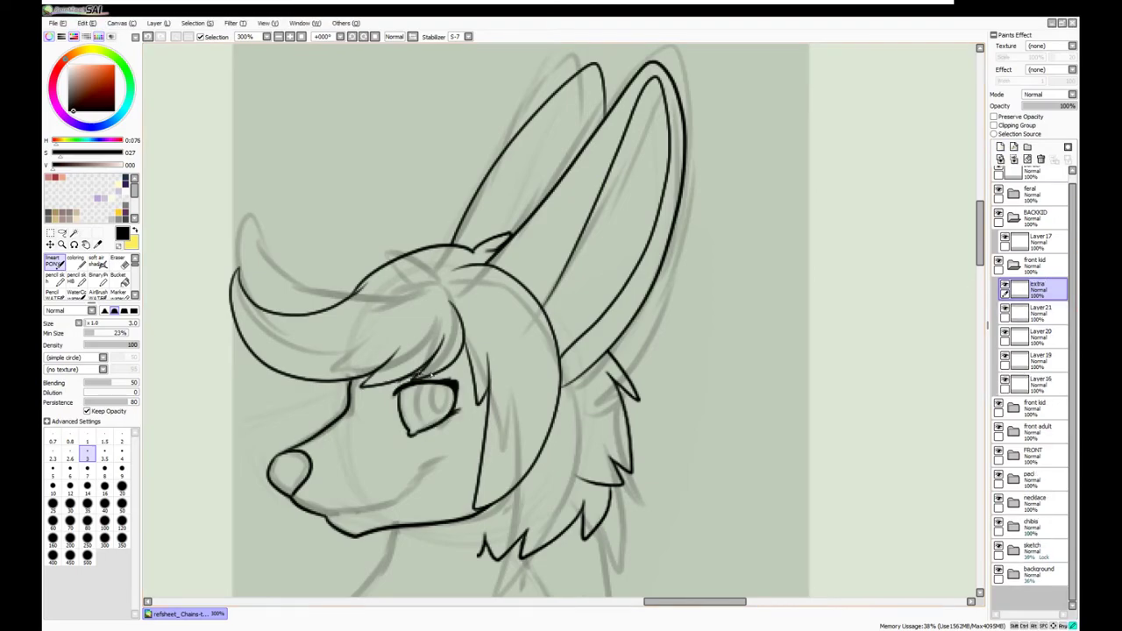
pyautogui.moveTo(786, 314); pyautogui.dragTo(803, 278)
pyautogui.hotkey('ctrl', 't')
pyautogui.press('Return')
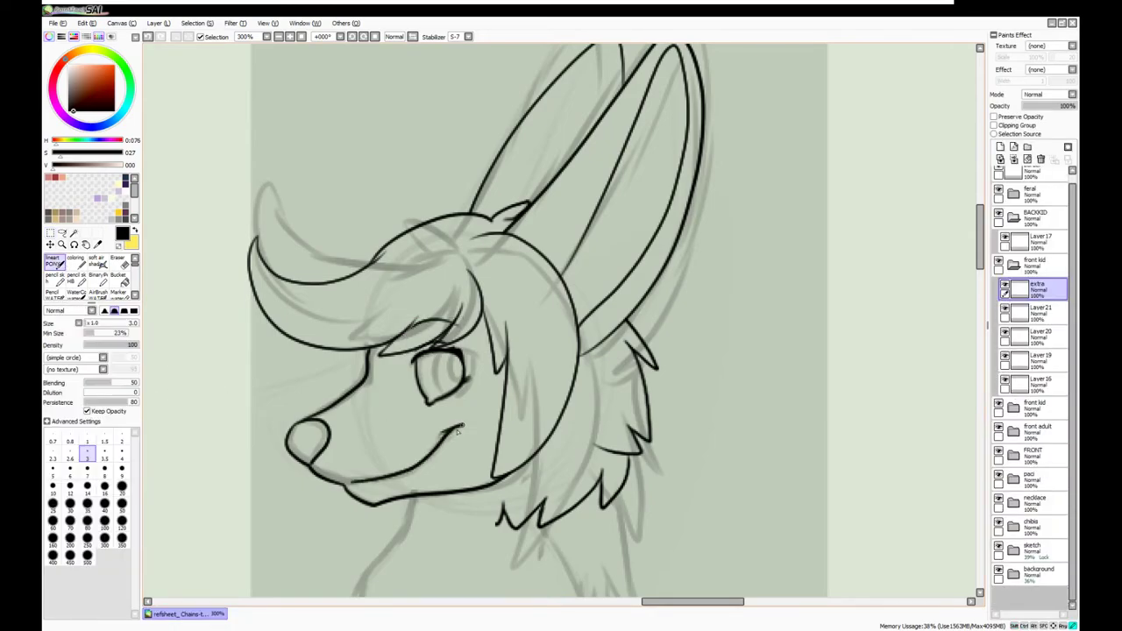
pyautogui.scroll(-3, 465, 427)
pyautogui.click(1000, 147)
pyautogui.scroll(-1, 519, 322)
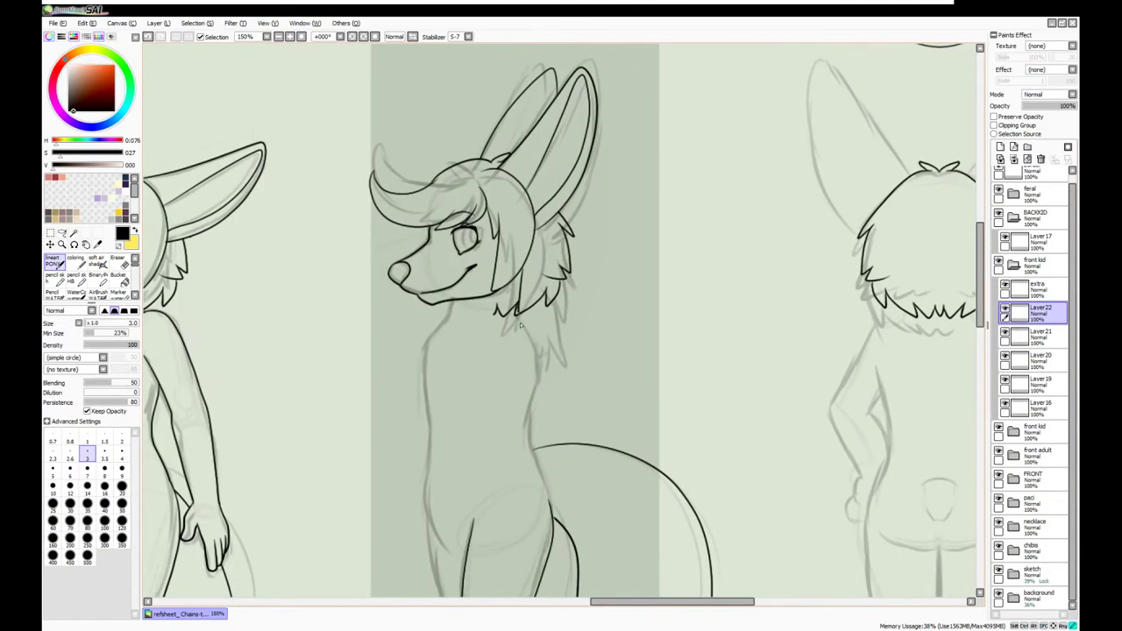
# Ink the side-view kid's left leg outline and the oval chest patch
pyautogui.moveTo(539, 467); pyautogui.dragTo(486, 379)
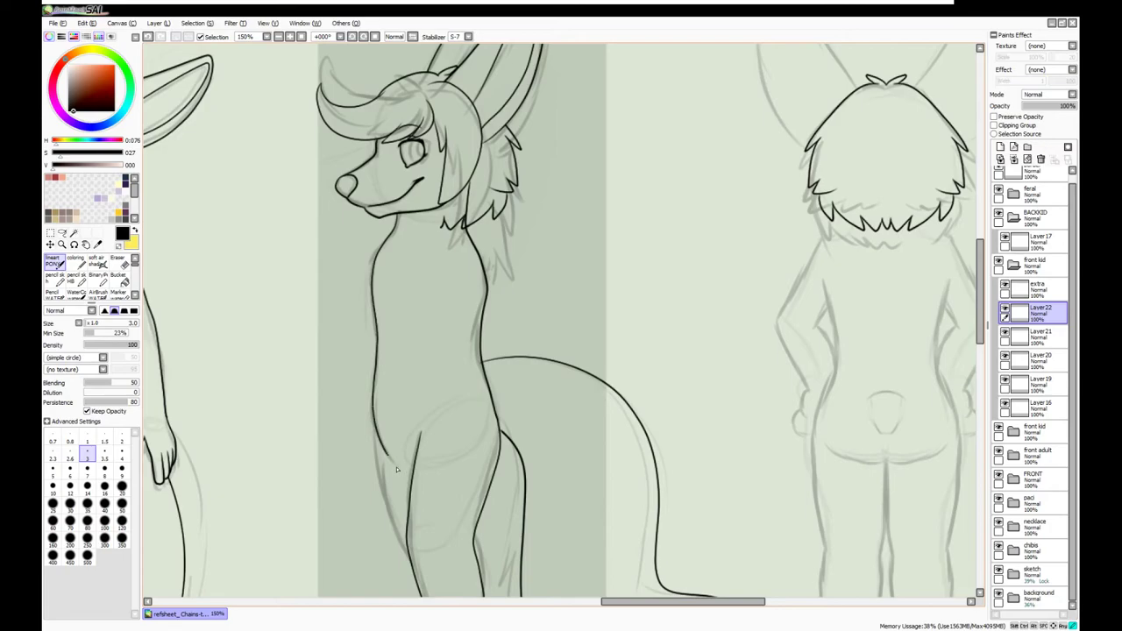
pyautogui.moveTo(457, 399); pyautogui.dragTo(426, 298)
pyautogui.moveTo(354, 314); pyautogui.dragTo(373, 424)
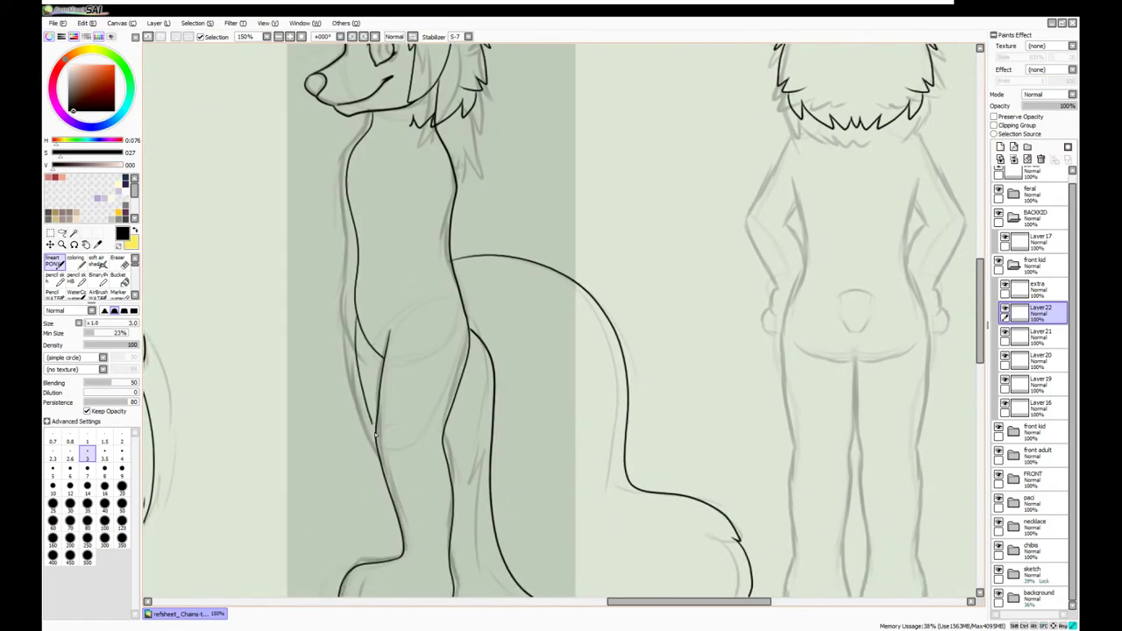
pyautogui.scroll(3, 399, 280)
pyautogui.moveTo(409, 291); pyautogui.dragTo(422, 272)
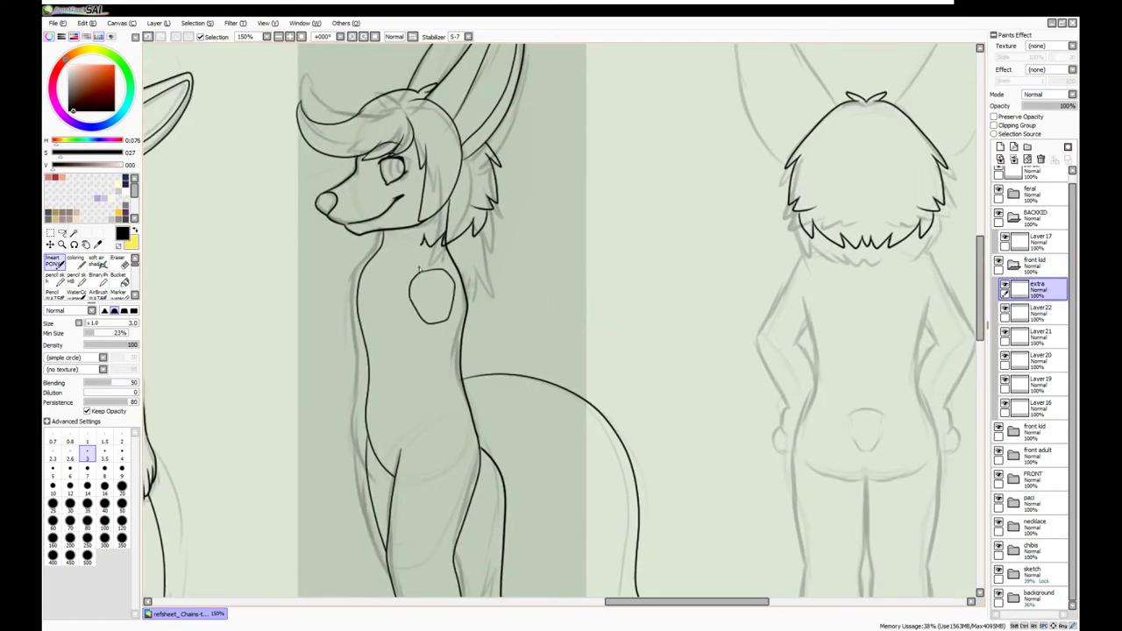
pyautogui.scroll(-3, 426, 245)
pyautogui.scroll(3, 426, 245)
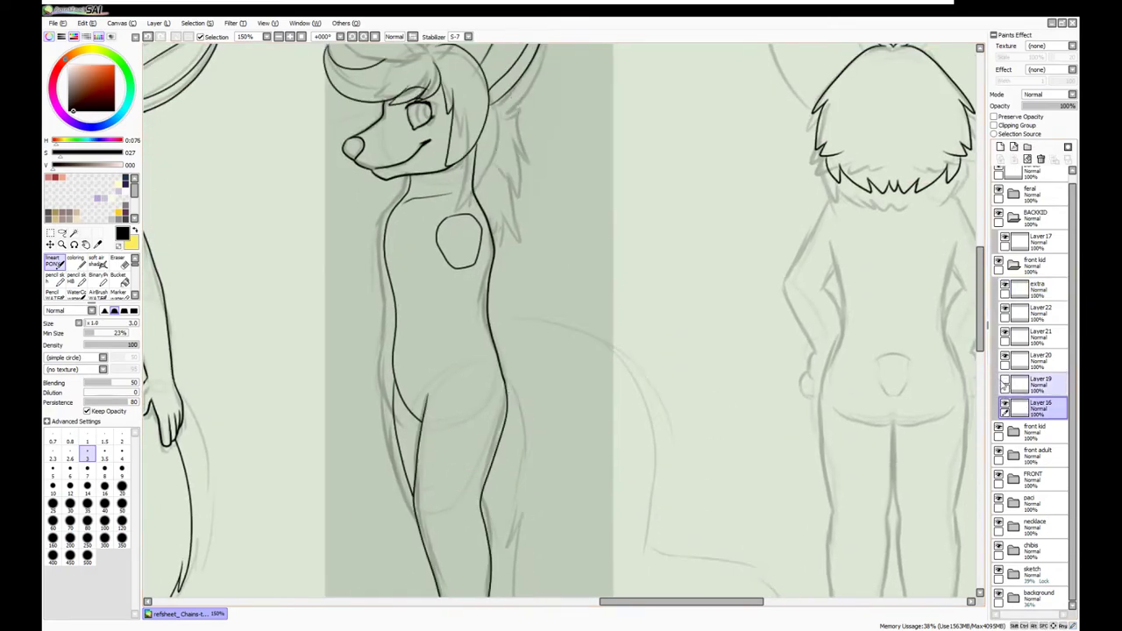
# Erase the neck line on Layer19, add more body lines on the extra layer, and zoom out
pyautogui.press('e')
pyautogui.hotkey('ctrl', '+')
pyautogui.scroll(4, 417, 352)
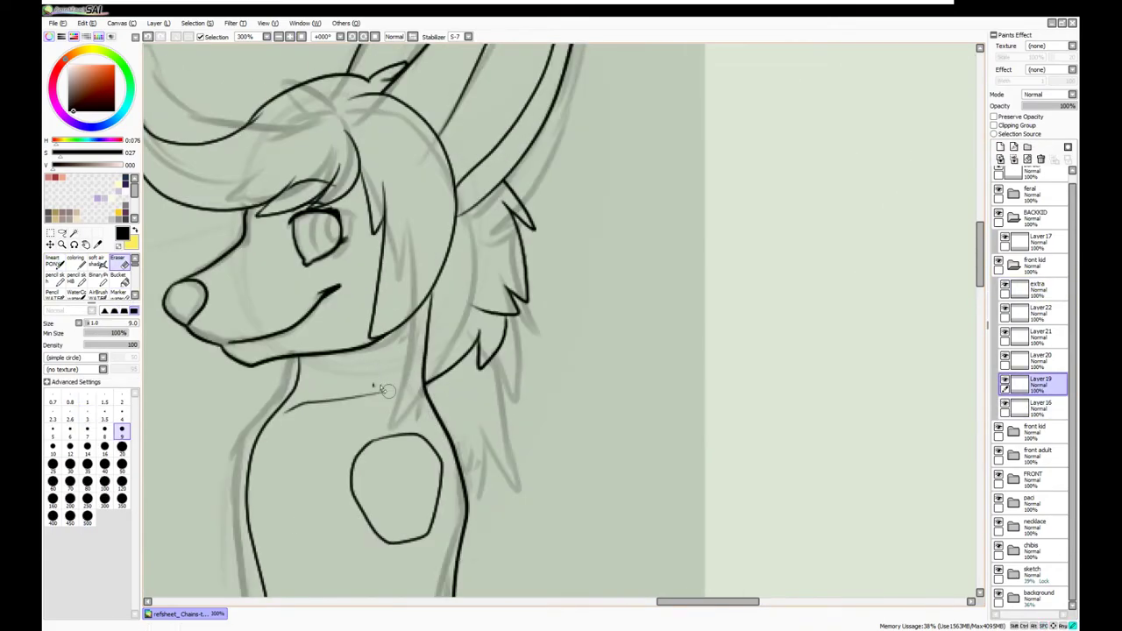
pyautogui.press('n')
pyautogui.moveTo(466, 272); pyautogui.dragTo(484, 344)
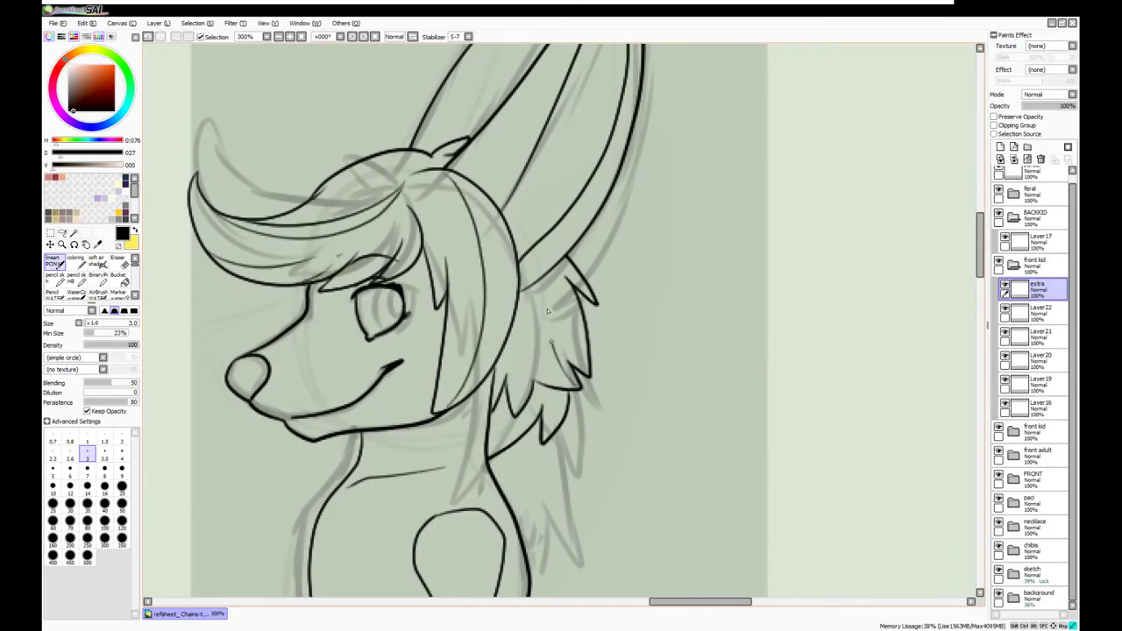
pyautogui.click(302, 37)
pyautogui.moveTo(981, 333)
pyautogui.mouseDown()
pyautogui.moveTo(981, 386)
pyautogui.moveTo(983, 330)
pyautogui.mouseUp()
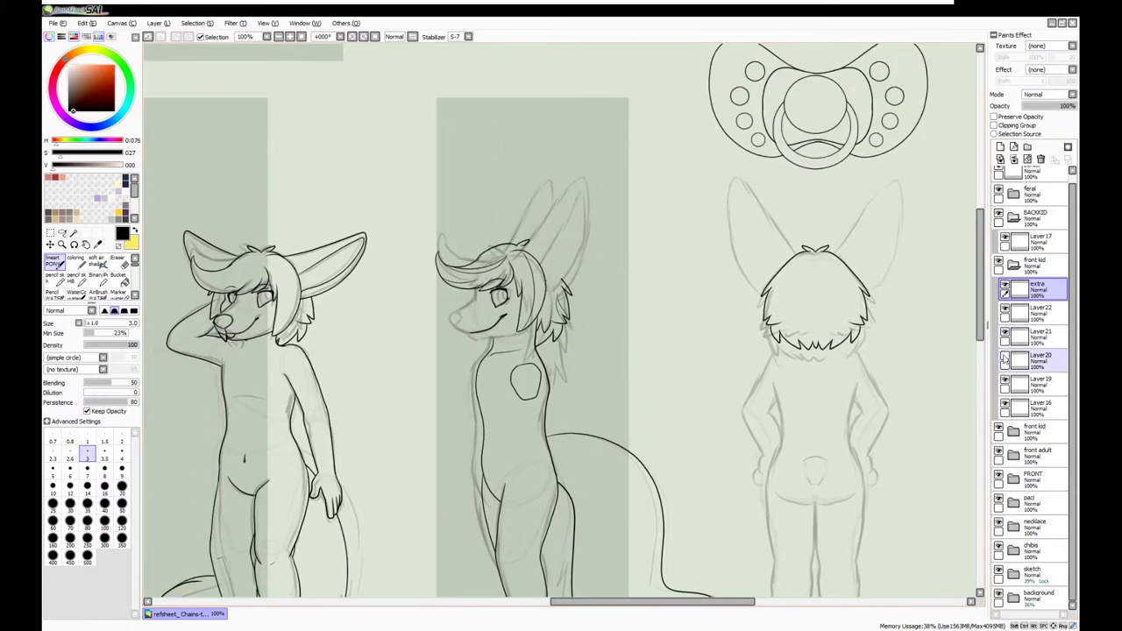
# Merge Layer22 down into Layer21, check it by toggling visibility, and collapse the front kid group
pyautogui.click(1038, 312)
pyautogui.click(1013, 160)
pyautogui.click(1004, 332)
pyautogui.click(1004, 331)
pyautogui.click(1005, 355)
pyautogui.click(1004, 355)
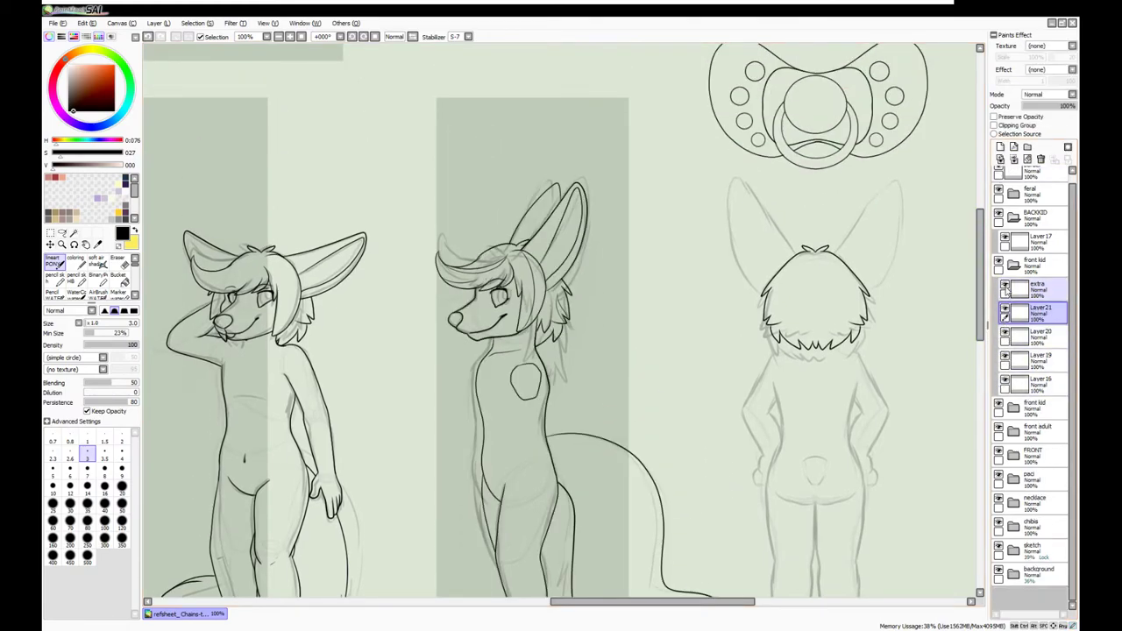
pyautogui.click(1013, 263)
pyautogui.click(1039, 241)
# On a new layer, ink the back-view kid's left arm, erasing the line's top end by the hair
pyautogui.click(1000, 146)
pyautogui.scroll(2, 648, 301)
pyautogui.moveTo(565, 275); pyautogui.dragTo(498, 381)
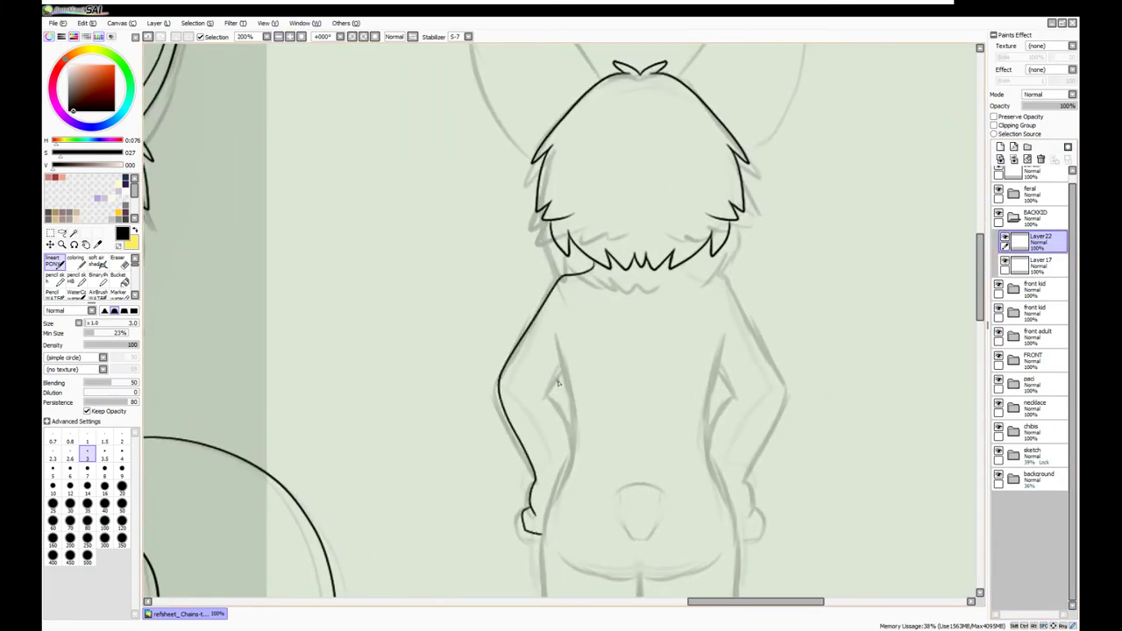
pyautogui.hotkey('ctrl', 'z')
pyautogui.hotkey('ctrl', 'z')
pyautogui.moveTo(533, 483); pyautogui.dragTo(529, 508)
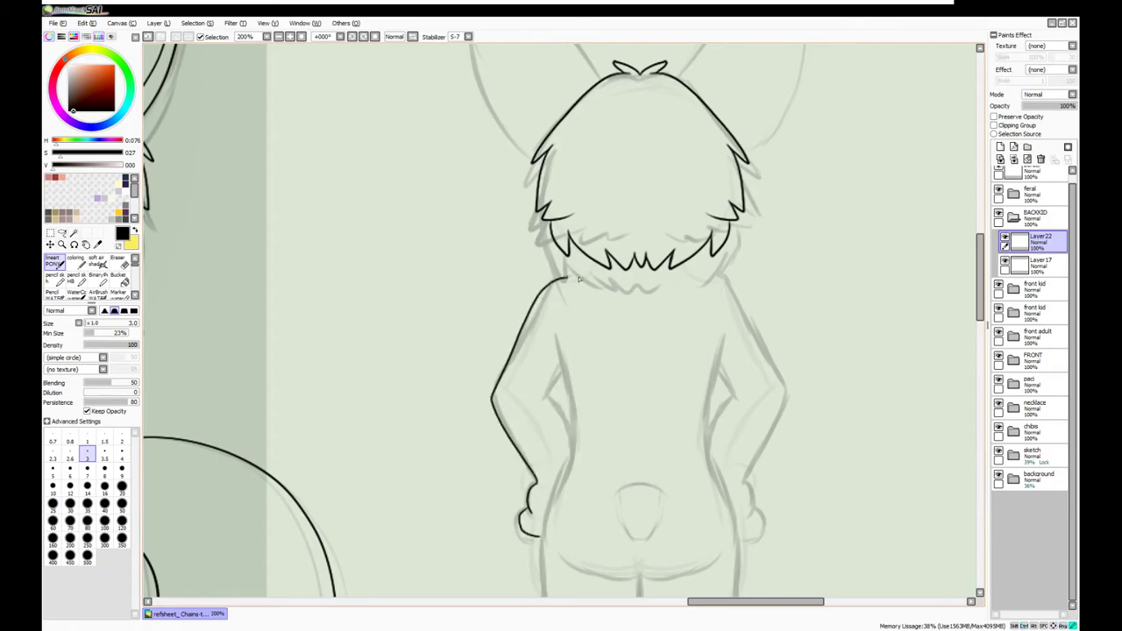
pyautogui.moveTo(583, 376); pyautogui.dragTo(580, 373)
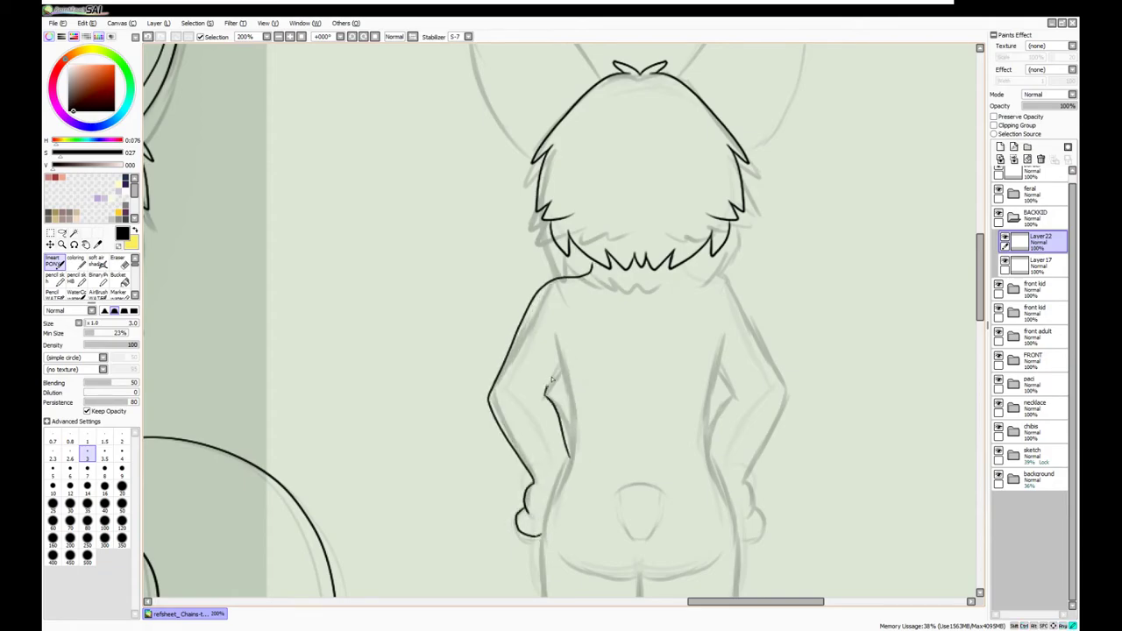
pyautogui.press('e')
pyautogui.moveTo(589, 274); pyautogui.dragTo(540, 283)
pyautogui.press('n')
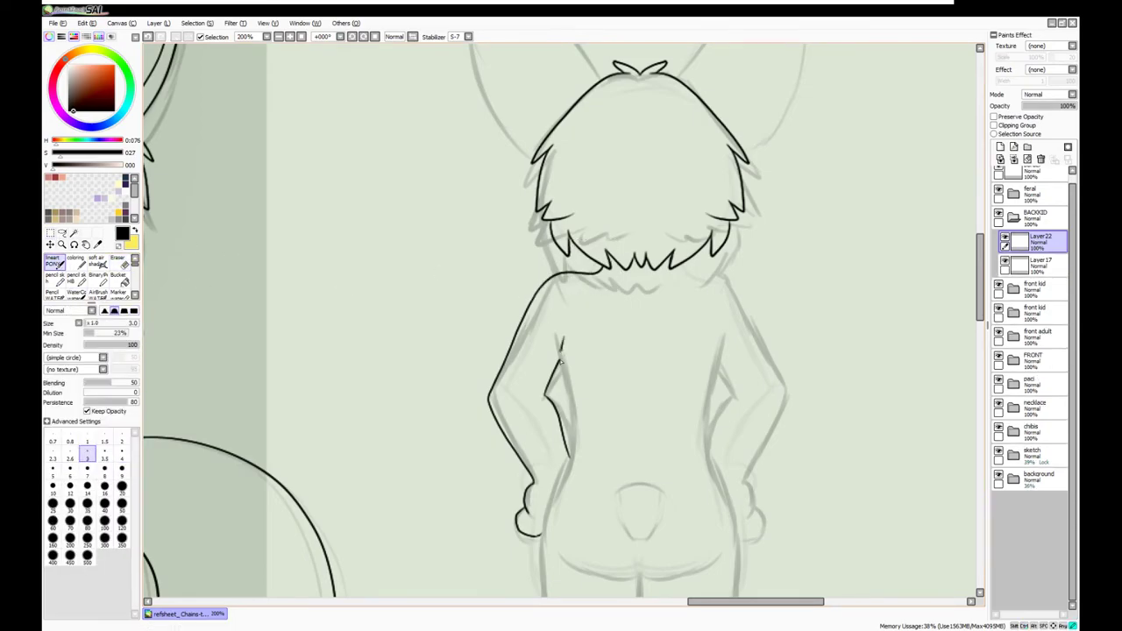
# Place a mirrored copy of the arm lineart on the right side, above Layer23
pyautogui.moveTo(649, 377); pyautogui.dragTo(592, 270)
pyautogui.hotkey('ctrl', 'shift', 'n')
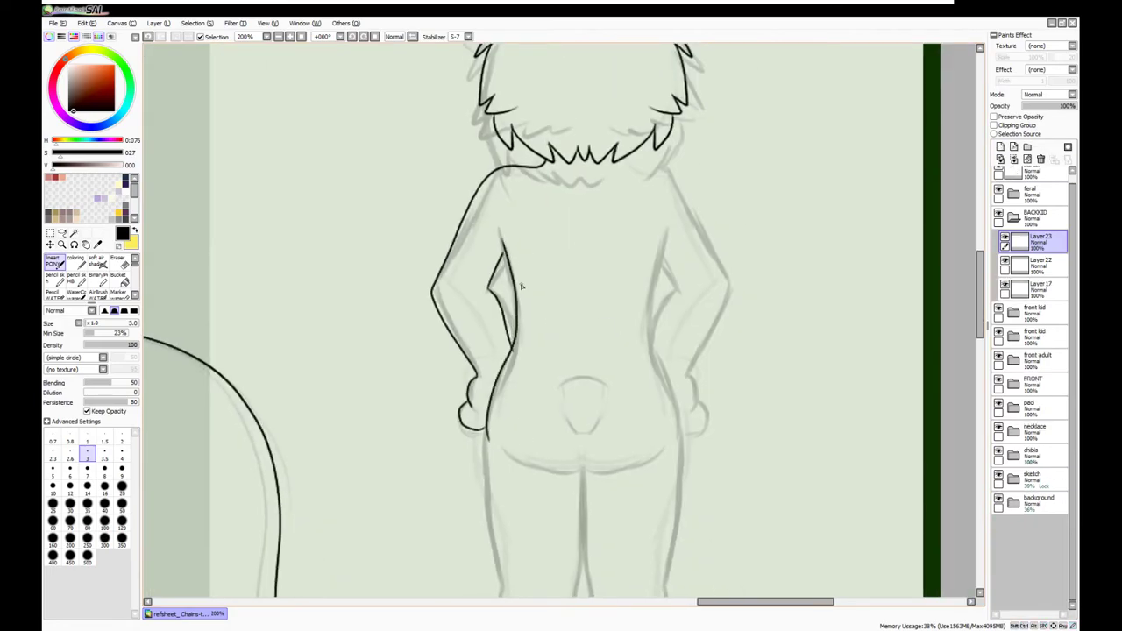
pyautogui.keyDown('ctrl'); pyautogui.click(595, 142); pyautogui.keyUp('ctrl')
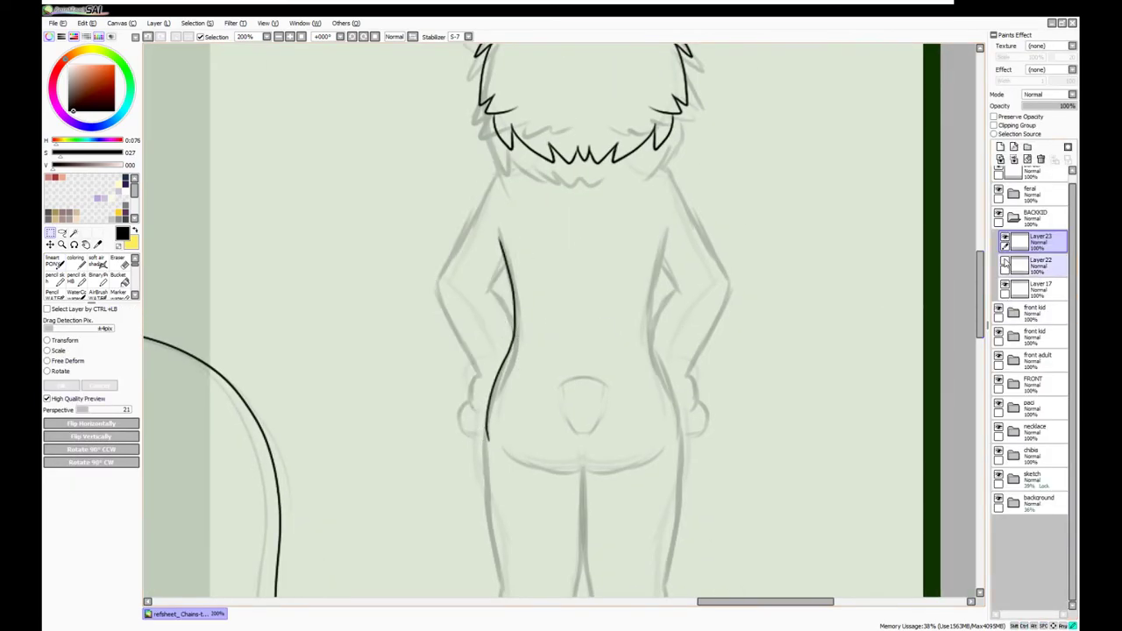
pyautogui.hotkey('ctrl', 'c')
pyautogui.hotkey('ctrl', 'v')
pyautogui.click(91, 423)
pyautogui.moveTo(403, 184); pyautogui.dragTo(614, 181)
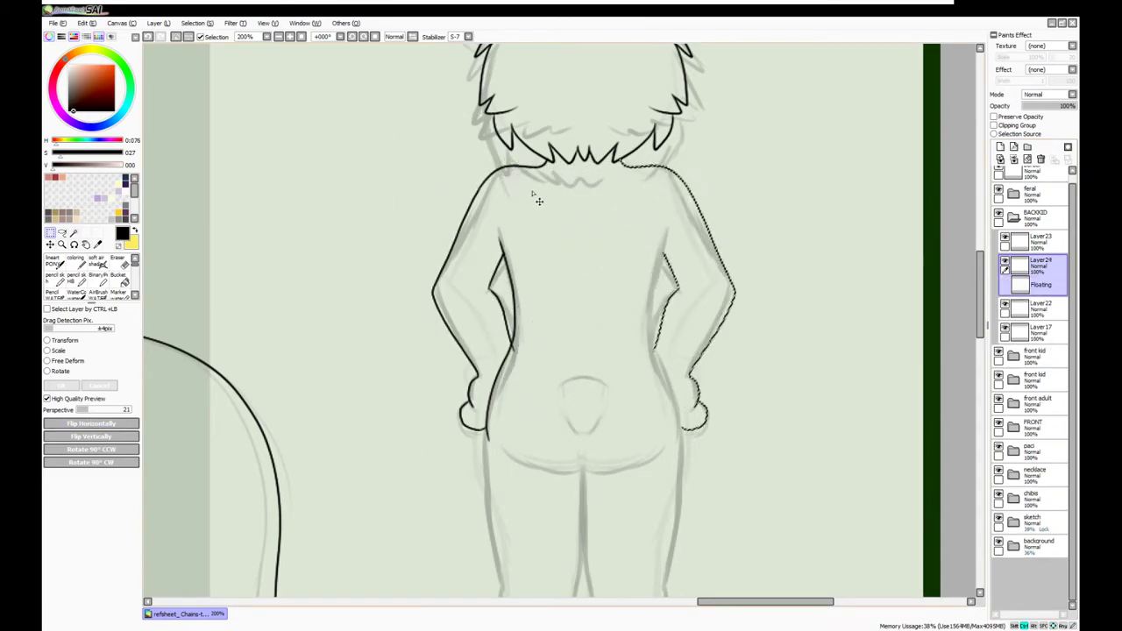
pyautogui.moveTo(1004, 239); pyautogui.dragTo(1005, 230)
# Mirror a selected arm line onto the right arm and move Layer24 below Layer23
pyautogui.moveTo(619, 196); pyautogui.dragTo(428, 483)
pyautogui.hotkey('ctrl', 't')
pyautogui.moveTo(499, 351); pyautogui.dragTo(665, 351)
pyautogui.press('Return')
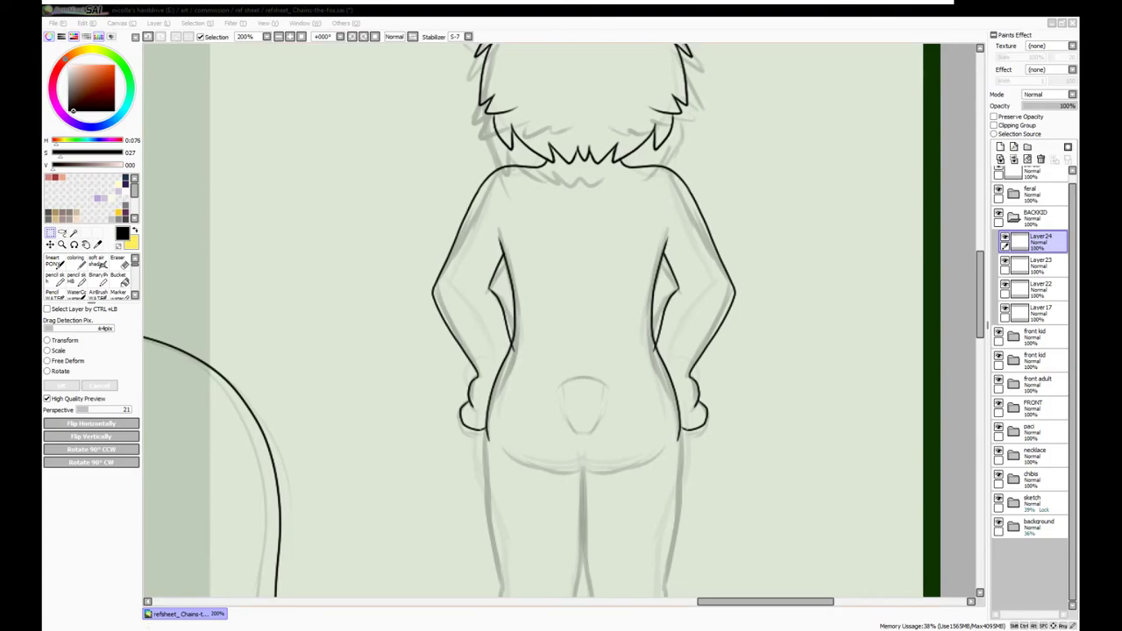
pyautogui.moveTo(1034, 241); pyautogui.dragTo(1034, 265)
# Ink a line between the legs and place a mirrored leg copy over the right leg
pyautogui.moveTo(579, 526); pyautogui.dragTo(491, 271)
pyautogui.press('n')
pyautogui.moveTo(496, 212); pyautogui.dragTo(493, 323)
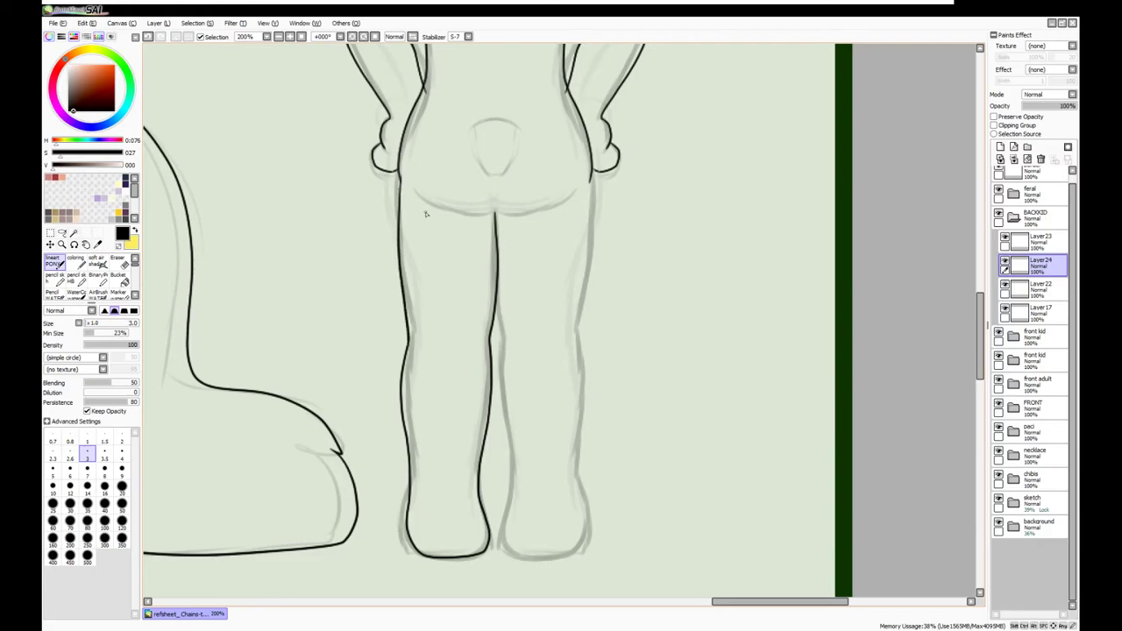
pyautogui.hotkey('ctrl', 'c')
pyautogui.hotkey('ctrl', 'v')
pyautogui.hotkey('ctrl', 't')
pyautogui.moveTo(351, 551); pyautogui.dragTo(565, 187)
pyautogui.hotkey('ctrl', 't')
pyautogui.press('Return')
# Rotate the left leg slightly, reposition the mirrored right leg, and zoom out
pyautogui.click(1034, 288)
pyautogui.hotkey('ctrl', 't')
pyautogui.press('Return')
pyautogui.click(1034, 260)
pyautogui.hotkey('ctrl', 't')
pyautogui.moveTo(631, 175); pyautogui.dragTo(663, 137)
pyautogui.click(111, 426)
pyautogui.press('Return')
pyautogui.click(283, 35)
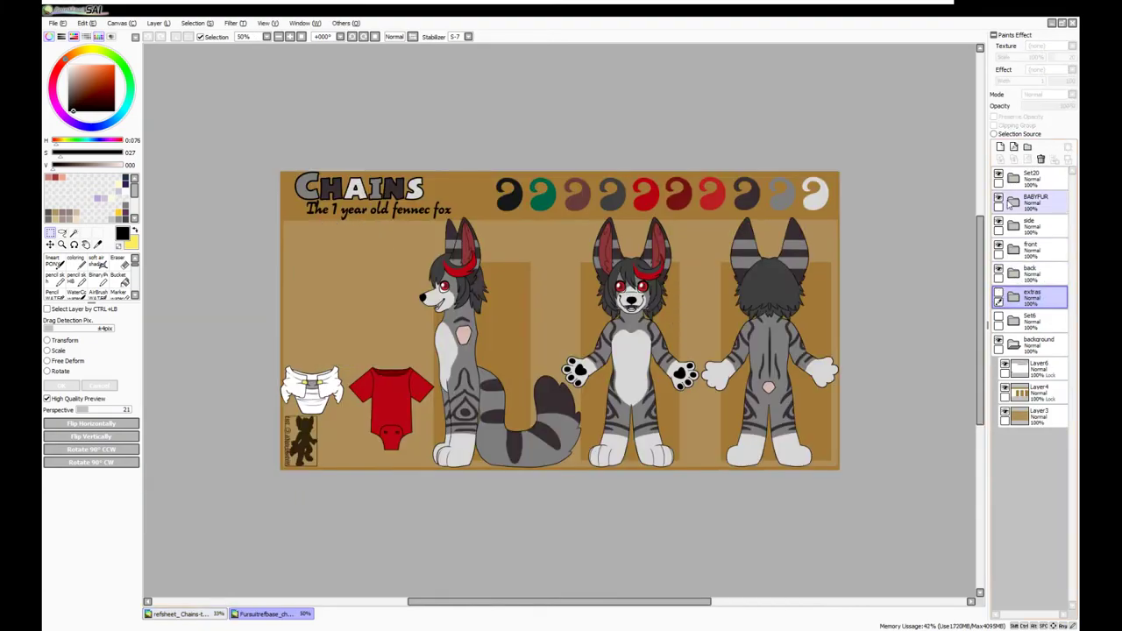
# Close the Fursuitrefbase reference and view the refsheet_Chains sheet with the BACKKID group open
pyautogui.click(1010, 201)
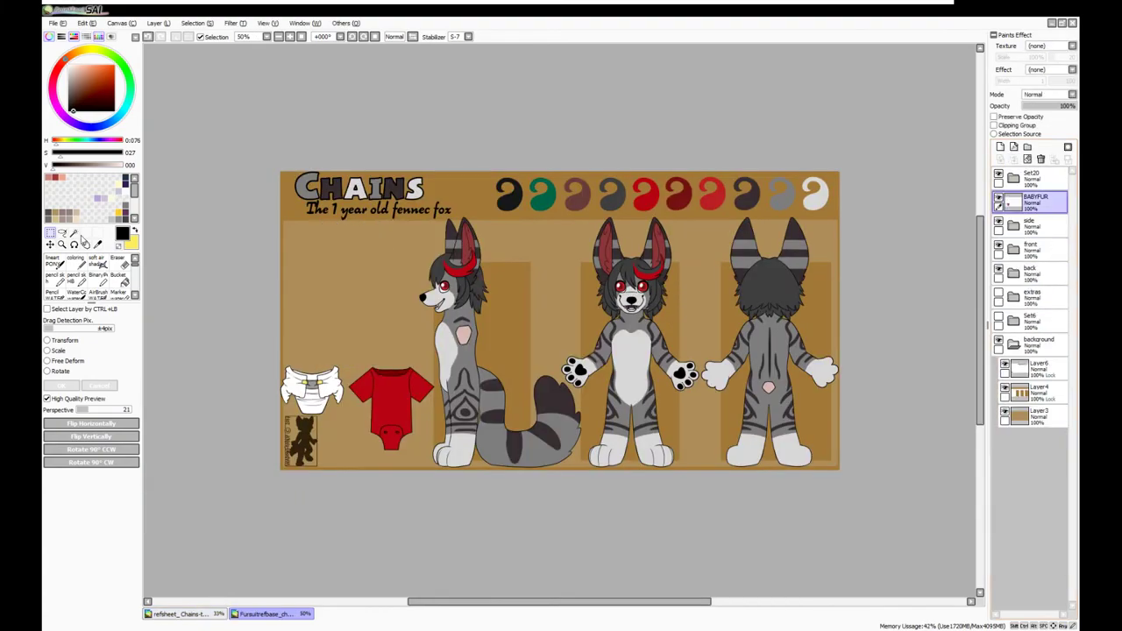
pyautogui.hotkey('ctrl', 'w')
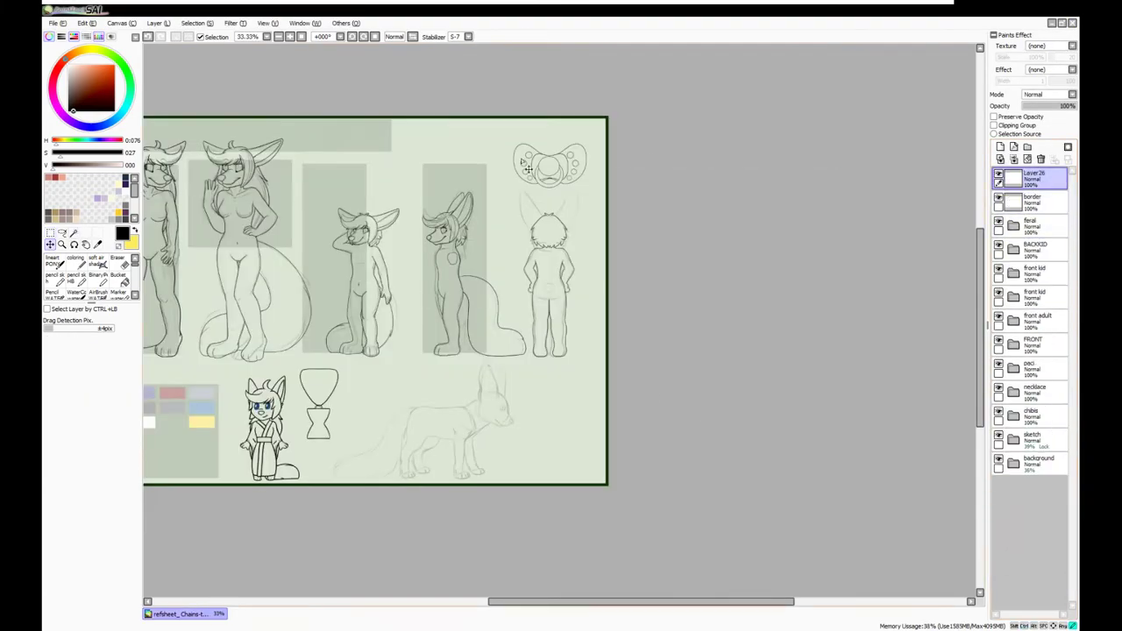
pyautogui.scroll(-2, 462, 257)
pyautogui.scroll(2, 468, 558)
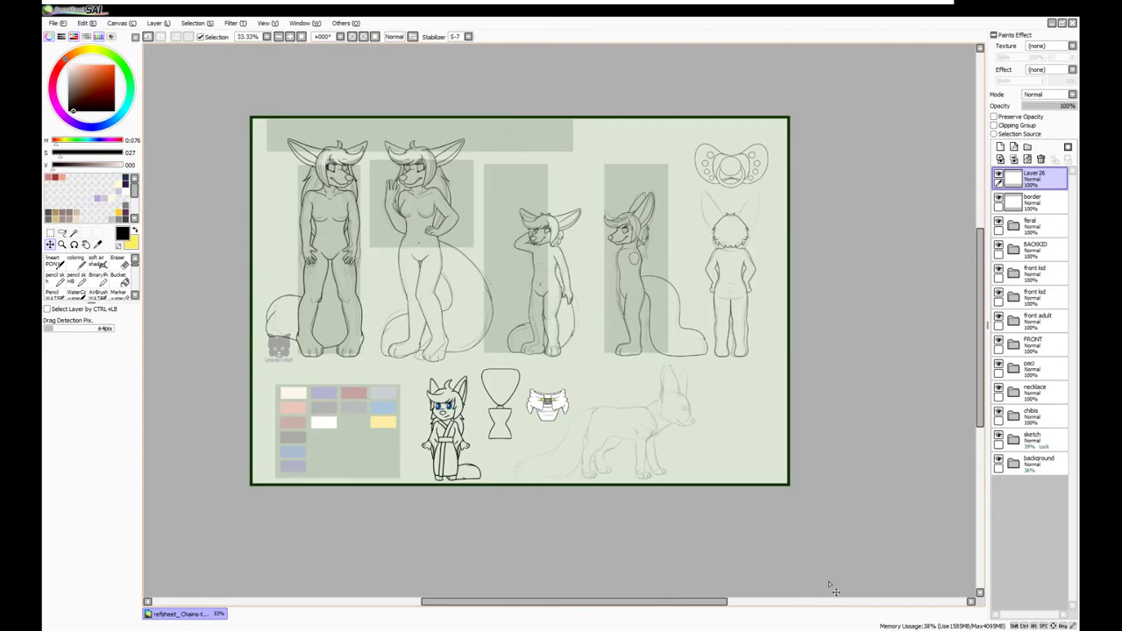
pyautogui.hscroll(3, 818, 526)
pyautogui.click(1013, 248)
pyautogui.scroll(4, 672, 293)
# Merge the mirrored leg from Layer25 into Layer22 and erase a stray line
pyautogui.click(1034, 295)
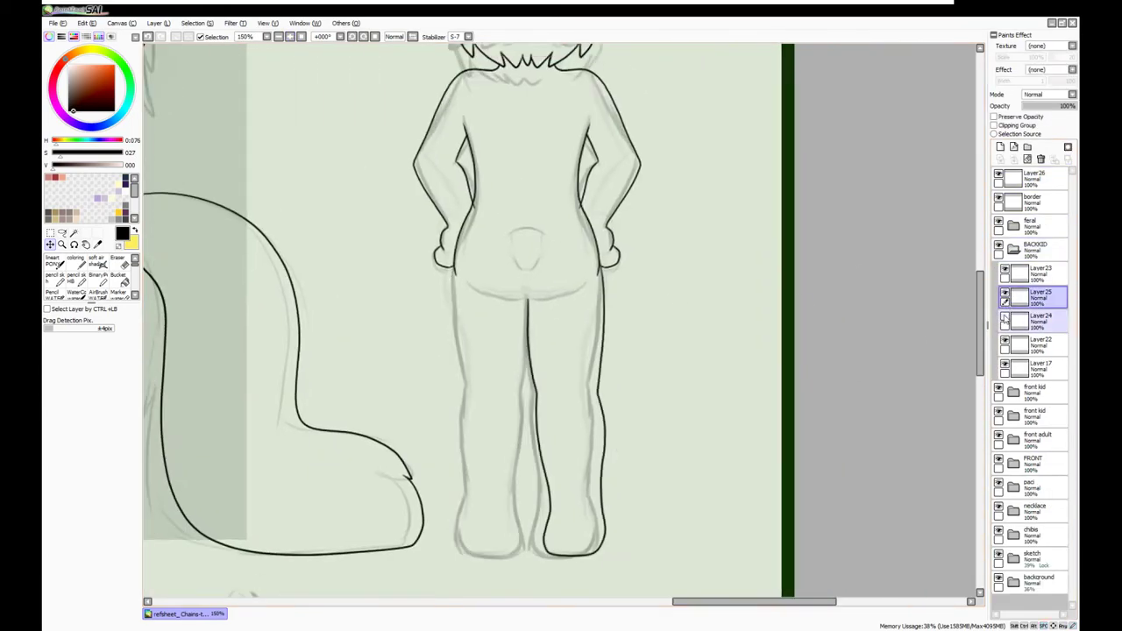
pyautogui.hotkey('ctrl', 'e')
pyautogui.click(1038, 320)
pyautogui.scroll(1, 526, 263)
pyautogui.press('e')
pyautogui.moveTo(515, 109)
pyautogui.mouseDown()
pyautogui.moveTo(432, 232)
pyautogui.moveTo(464, 596)
pyautogui.mouseUp()
pyautogui.press('n')
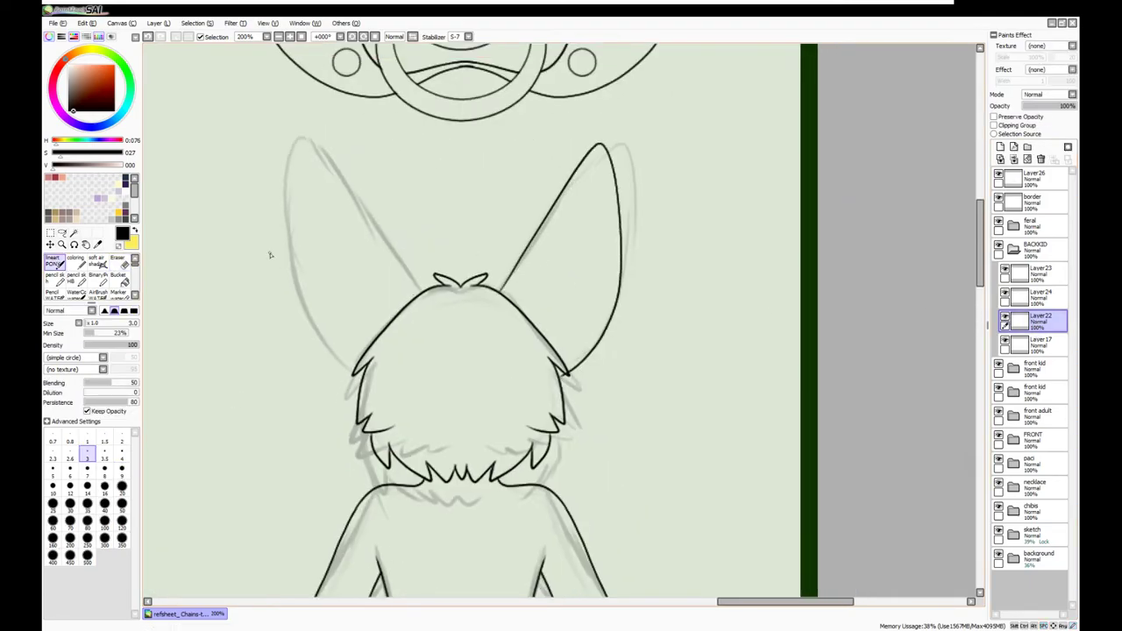
# Place a mirrored copy of the right ear over the left ear and merge it into Layer22
pyautogui.hotkey('ctrl', 't')
pyautogui.click(91, 424)
pyautogui.moveTo(613, 271); pyautogui.dragTo(429, 270)
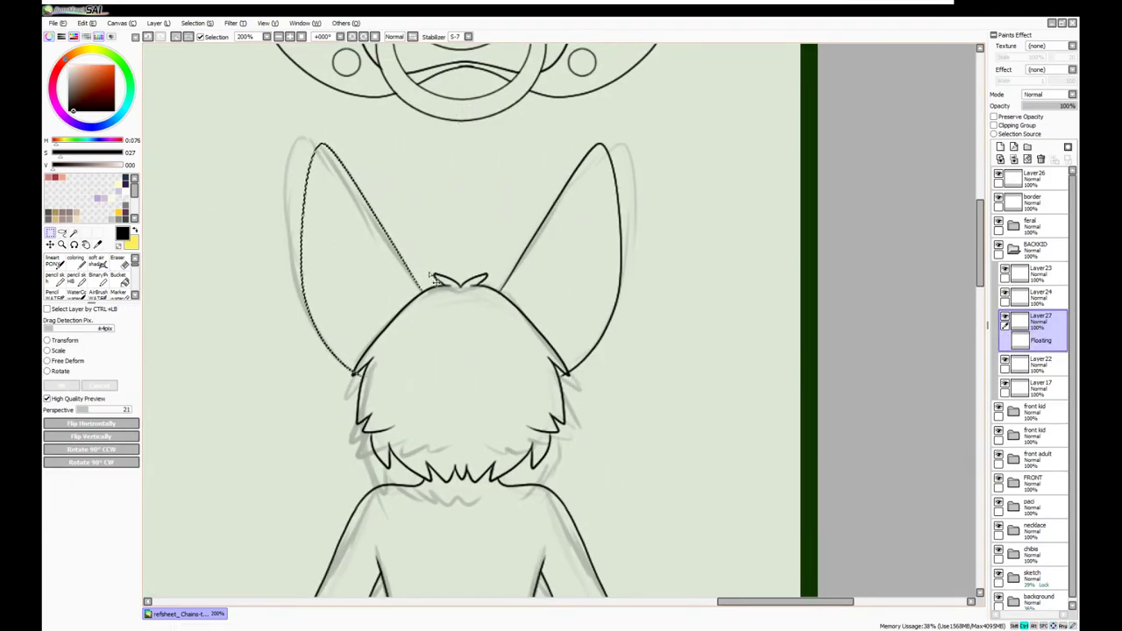
pyautogui.press('Return')
pyautogui.hotkey('ctrl', 'e')
pyautogui.scroll(1, 432, 276)
pyautogui.press('e')
pyautogui.press('n')
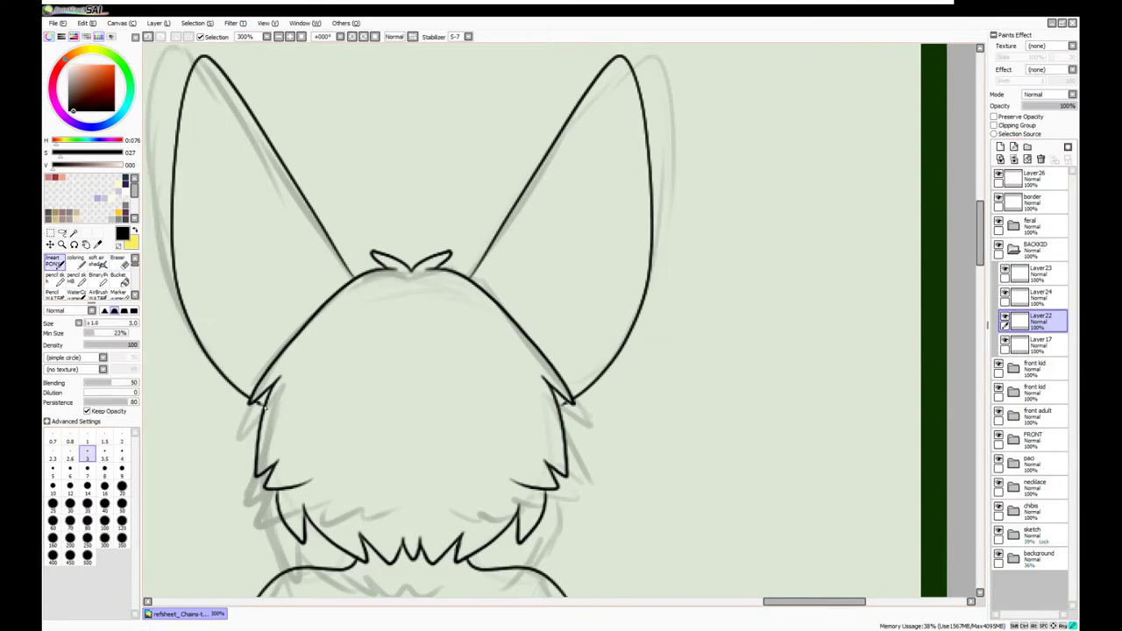
# On a new layer named extra, ink the seat curve and flip it horizontally for symmetry
pyautogui.click(290, 39)
pyautogui.scroll(3, 358, 385)
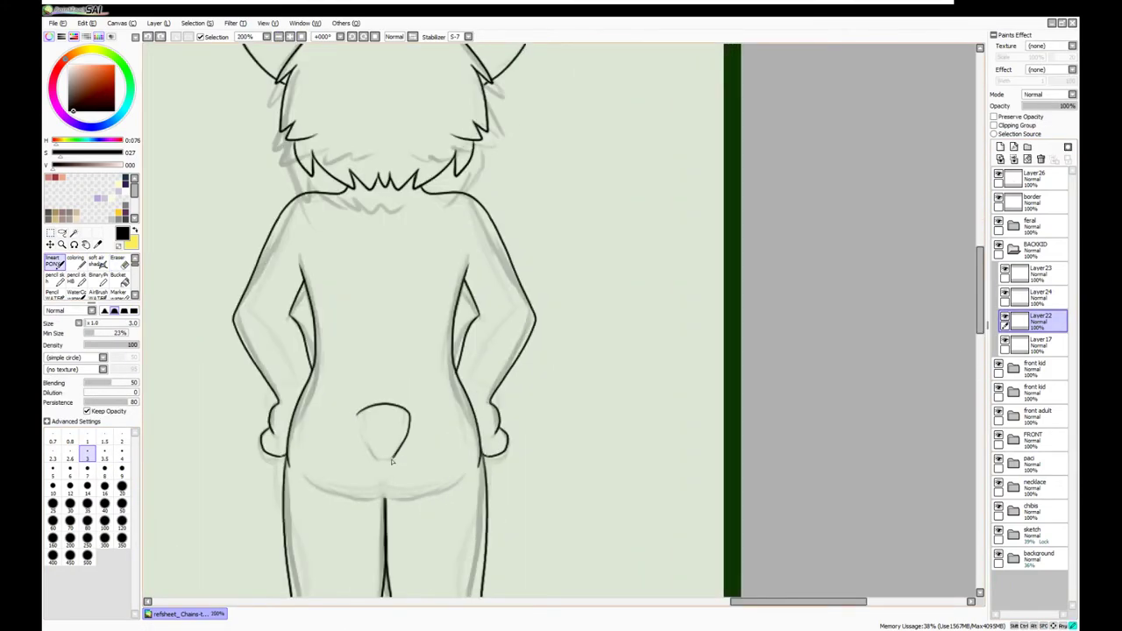
pyautogui.click(1000, 146)
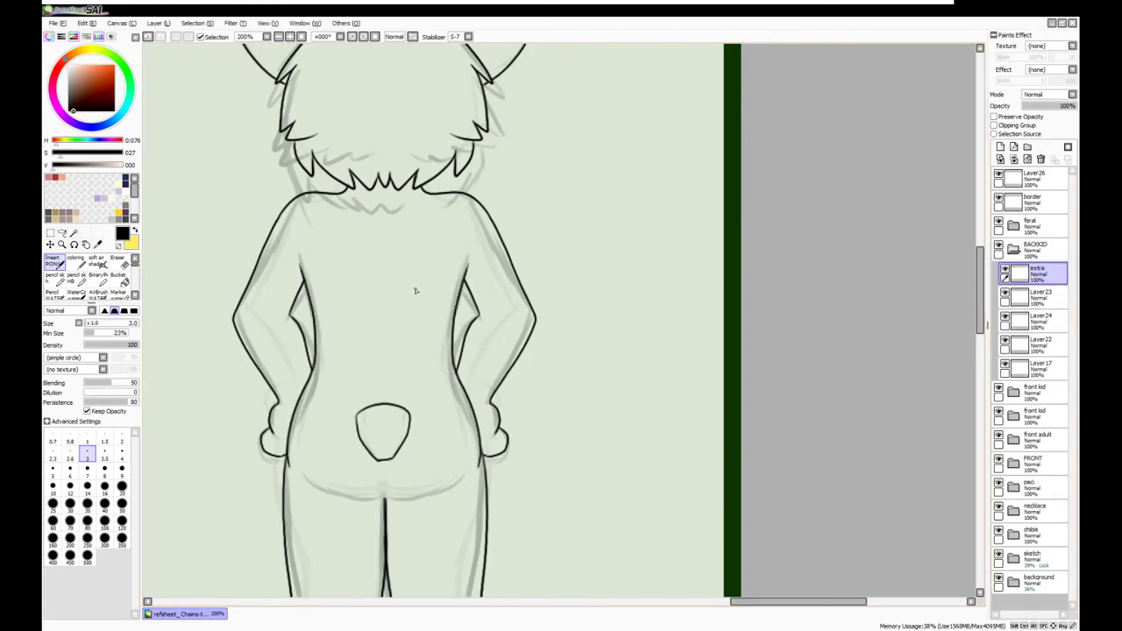
pyautogui.scroll(1, 408, 474)
pyautogui.hotkey('ctrl', 't')
pyautogui.click(135, 422)
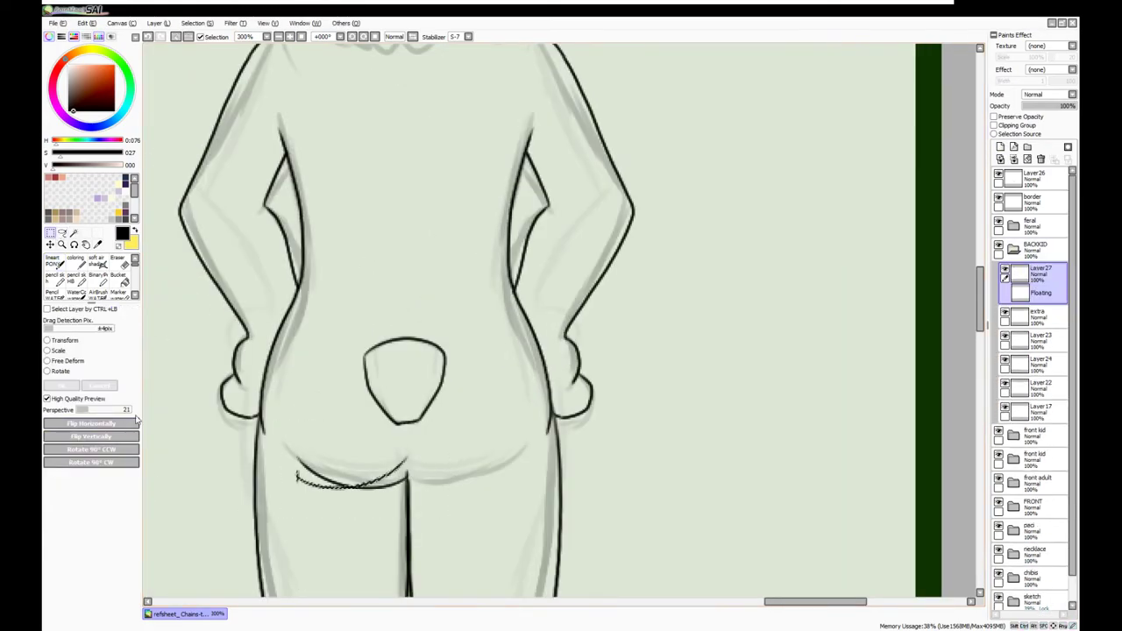
pyautogui.press('Return')
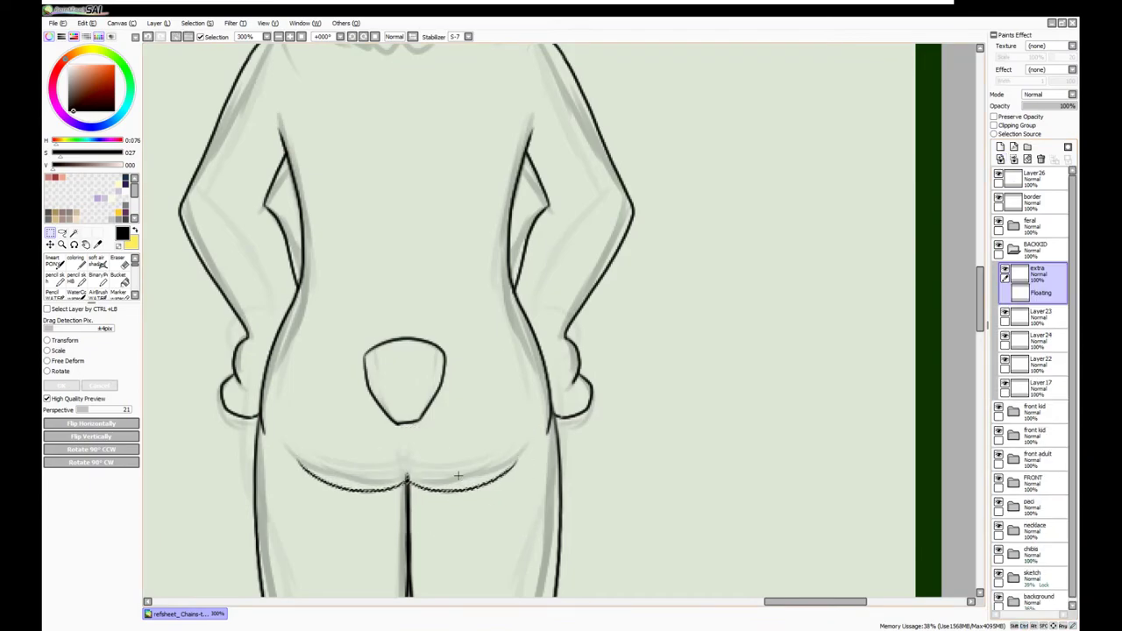
pyautogui.click(279, 41)
pyautogui.click(279, 40)
pyautogui.click(278, 41)
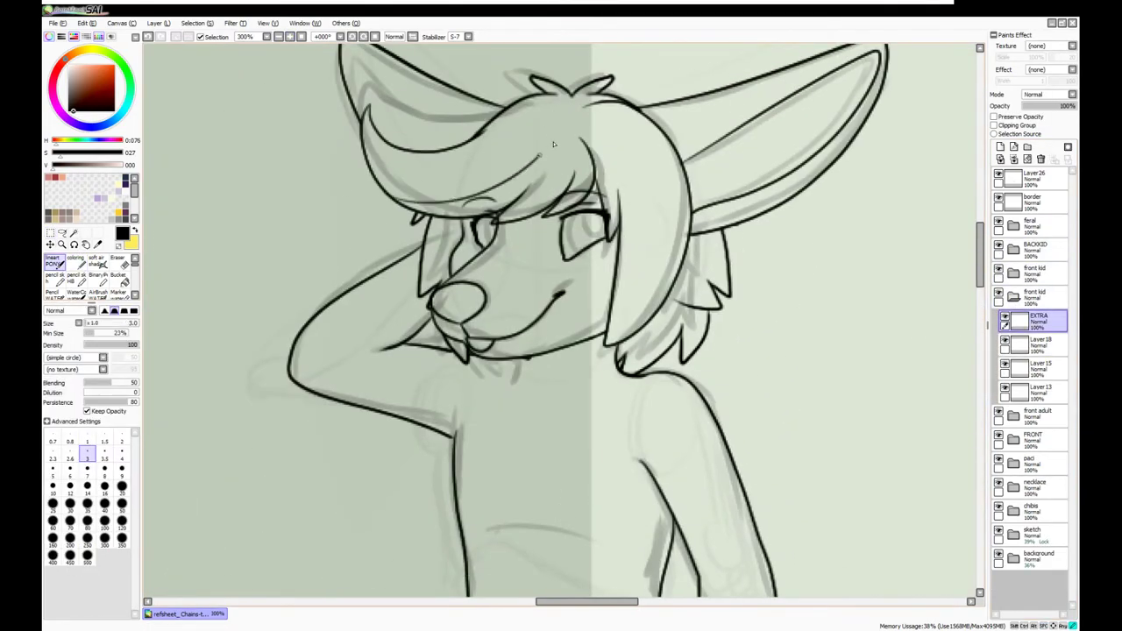
# Ink a line along the arm-raised kid's hair and group the front kid's lineart layers into Set7
pyautogui.moveTo(641, 113); pyautogui.dragTo(605, 349)
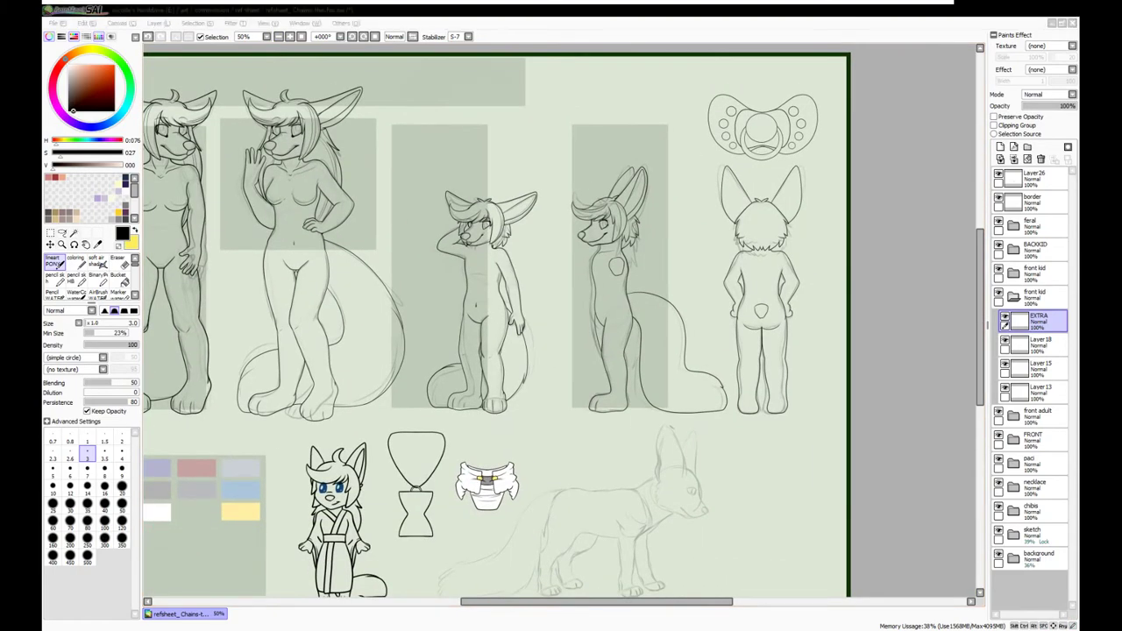
pyautogui.scroll(-1, 495, 320)
pyautogui.click(1012, 274)
pyautogui.click(1036, 319)
pyautogui.keyDown('shift'); pyautogui.click(1036, 390); pyautogui.keyUp('shift')
pyautogui.click(1027, 159)
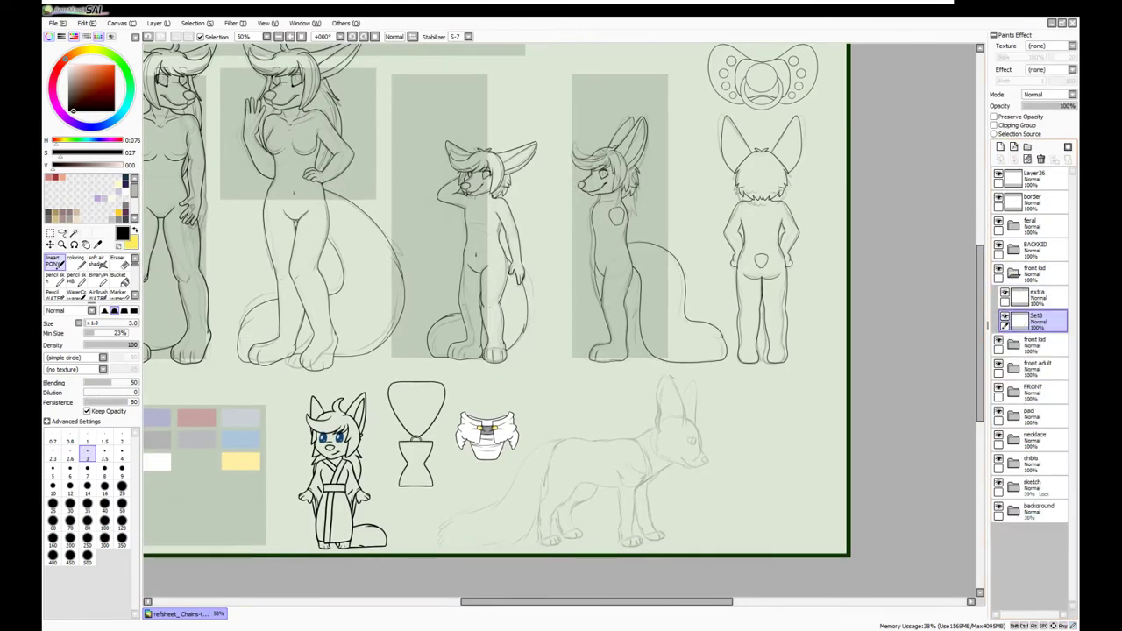
pyautogui.press('v')
pyautogui.click(1036, 320)
pyautogui.keyDown('shift'); pyautogui.click(1036, 390); pyautogui.keyUp('shift')
pyautogui.click(1027, 159)
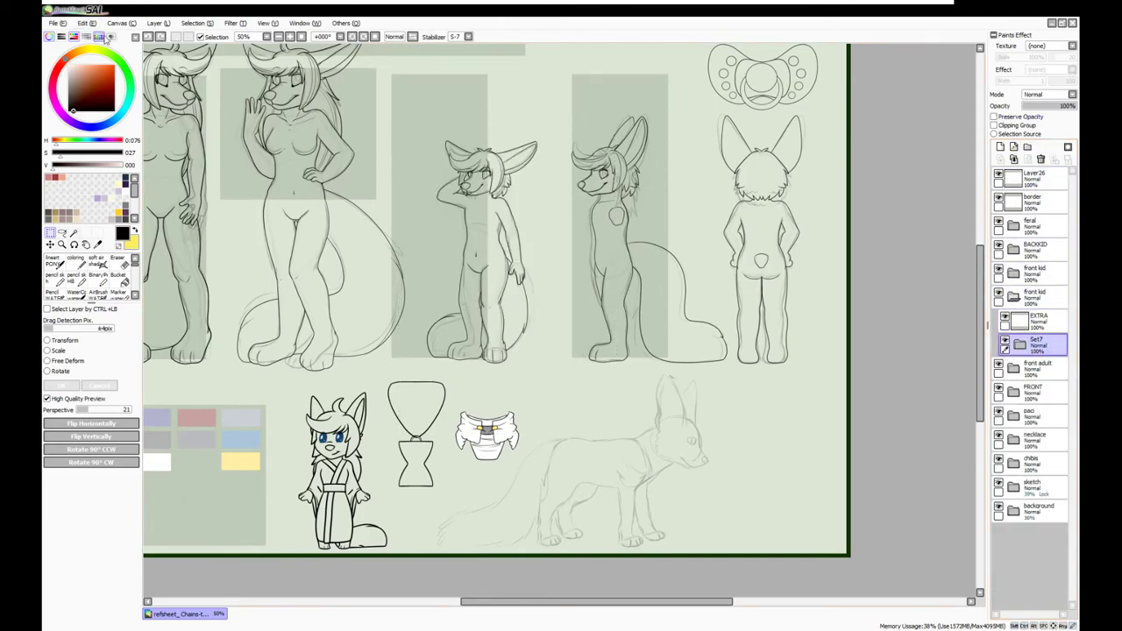
# Group the BACKKID lineart layers into Set13, hide it, and collapse the kid folders
pyautogui.click(1013, 295)
pyautogui.click(998, 273)
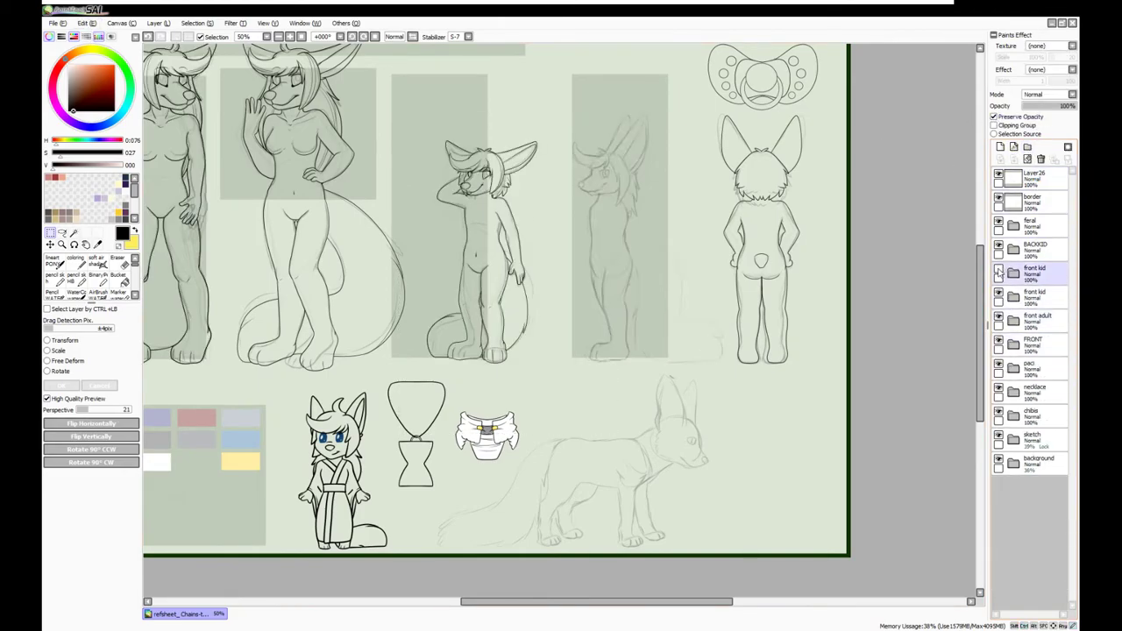
pyautogui.click(1013, 249)
pyautogui.click(1039, 344)
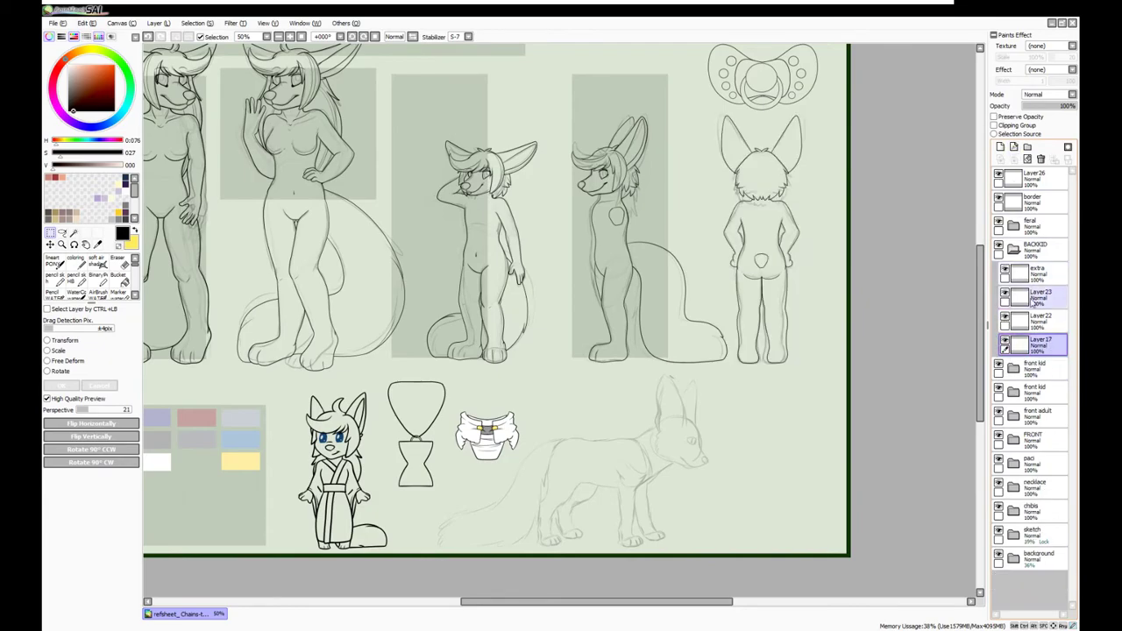
pyautogui.click(1027, 159)
pyautogui.click(1027, 159)
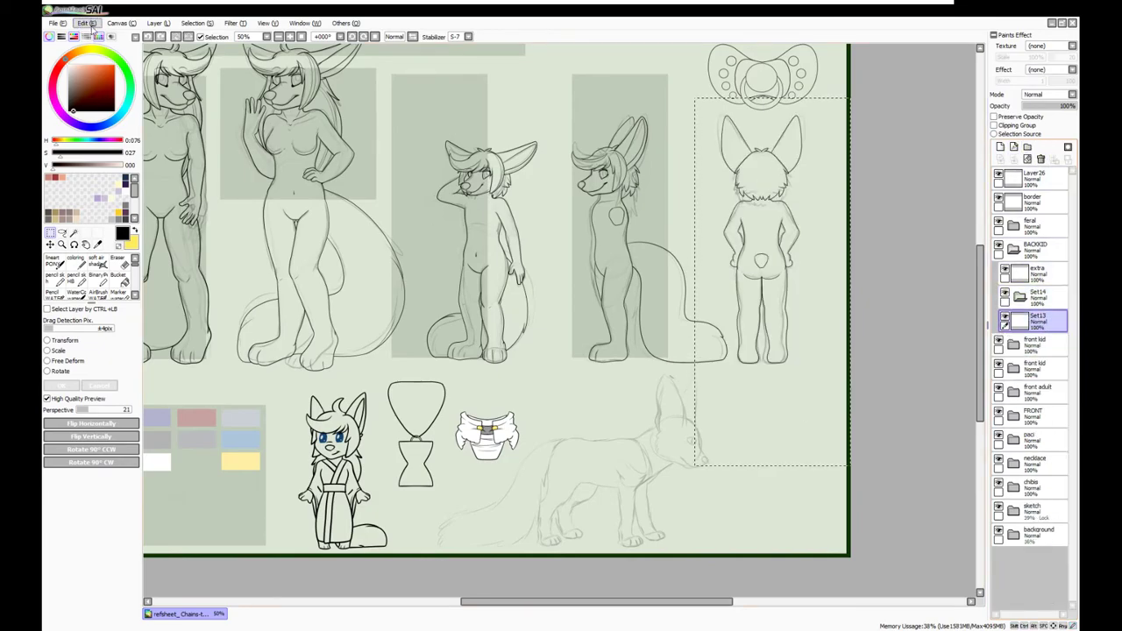
pyautogui.hotkey('ctrl', 'v')
pyautogui.click(1004, 344)
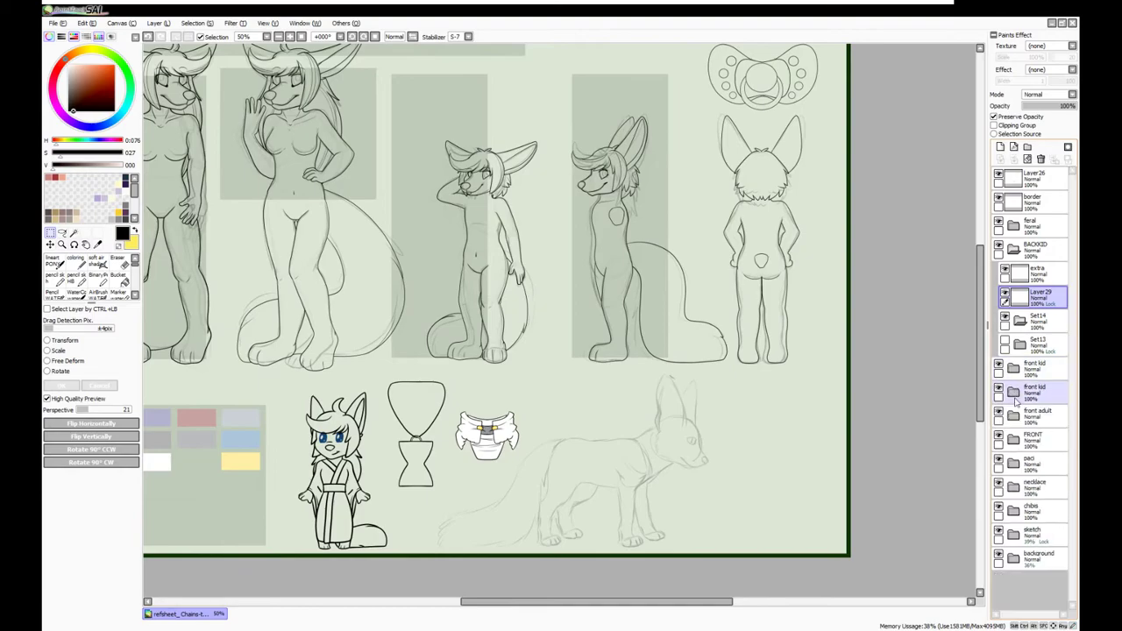
pyautogui.click(1014, 249)
# Select the figure folders, including BACKKID, and nest them into the new folder Set15
pyautogui.click(1033, 368)
pyautogui.click(278, 37)
pyautogui.click(277, 37)
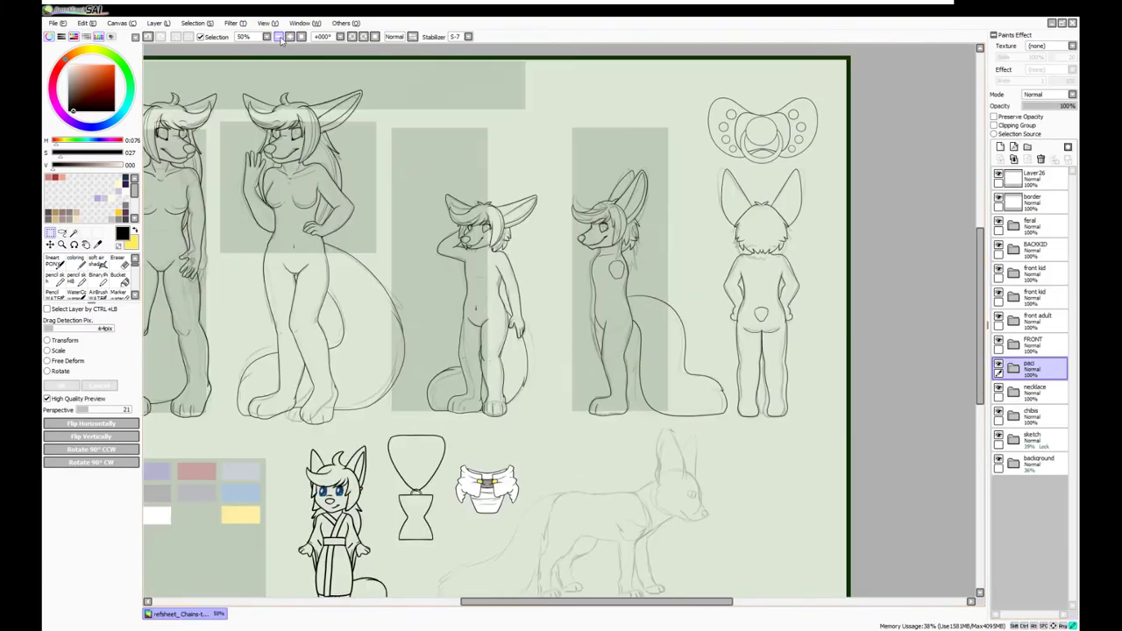
pyautogui.click(267, 37)
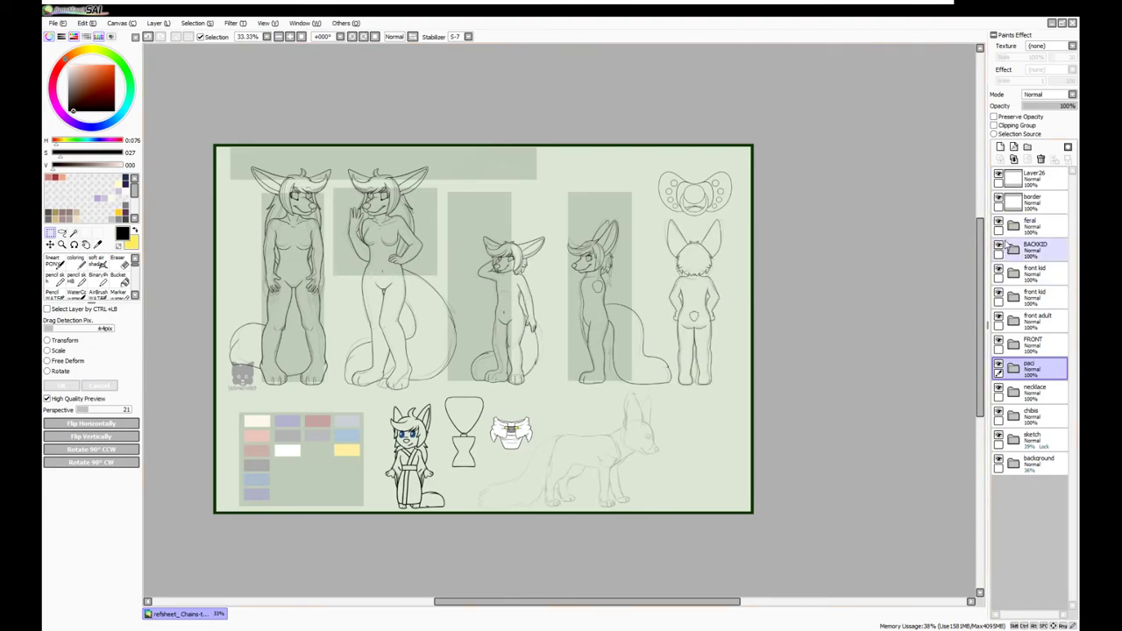
pyautogui.click(1026, 146)
pyautogui.click(998, 279)
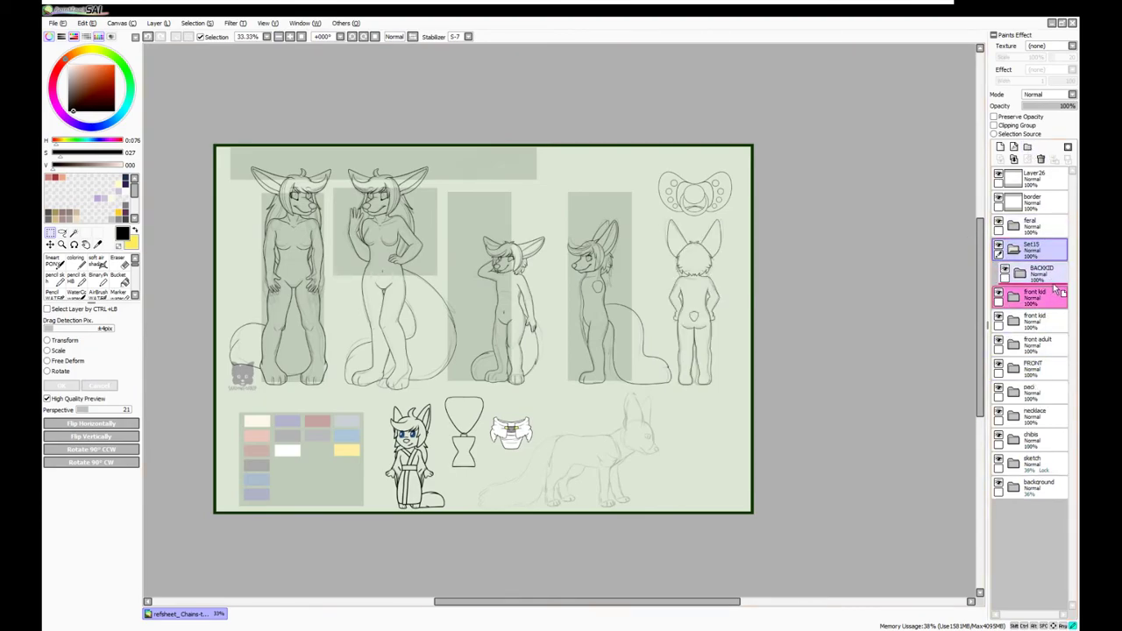
pyautogui.moveTo(1032, 273); pyautogui.dragTo(1033, 249)
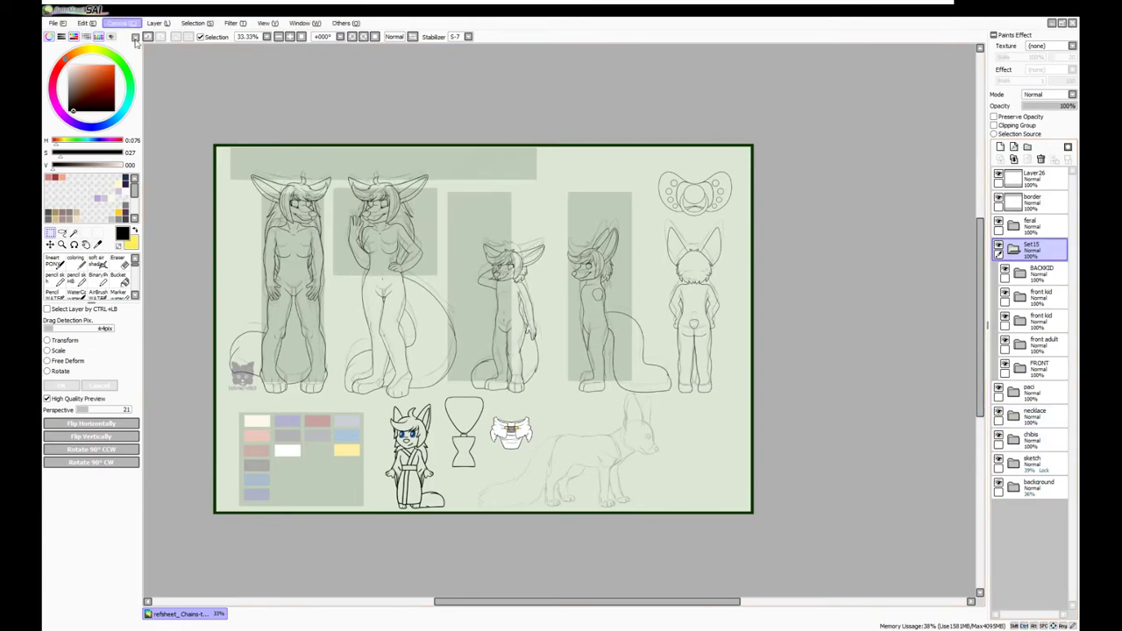
# Expand the background folder and select the dark green backing-box layer
pyautogui.click(1013, 486)
pyautogui.click(1039, 581)
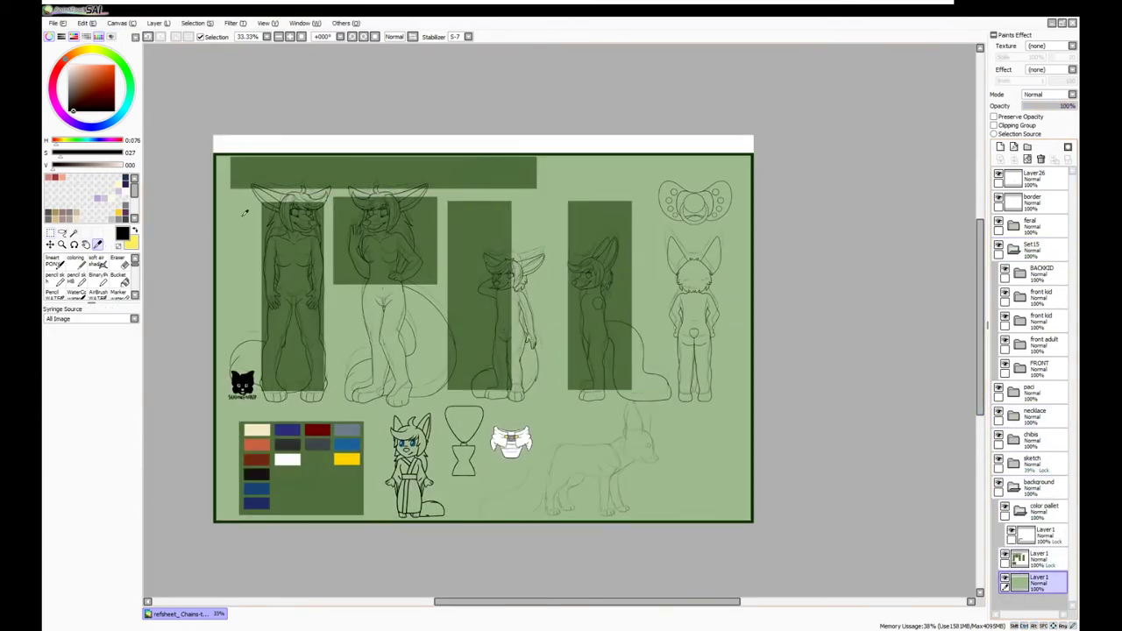
pyautogui.hotkey('ctrl', 't')
pyautogui.press('Return')
pyautogui.scroll(2, 438, 286)
pyautogui.scroll(1, 639, 193)
pyautogui.click(279, 39)
pyautogui.click(279, 39)
# Nudge the top band up and left, then slide the box left onto the second figure
pyautogui.click(1035, 558)
pyautogui.hotkey('ctrl', 't')
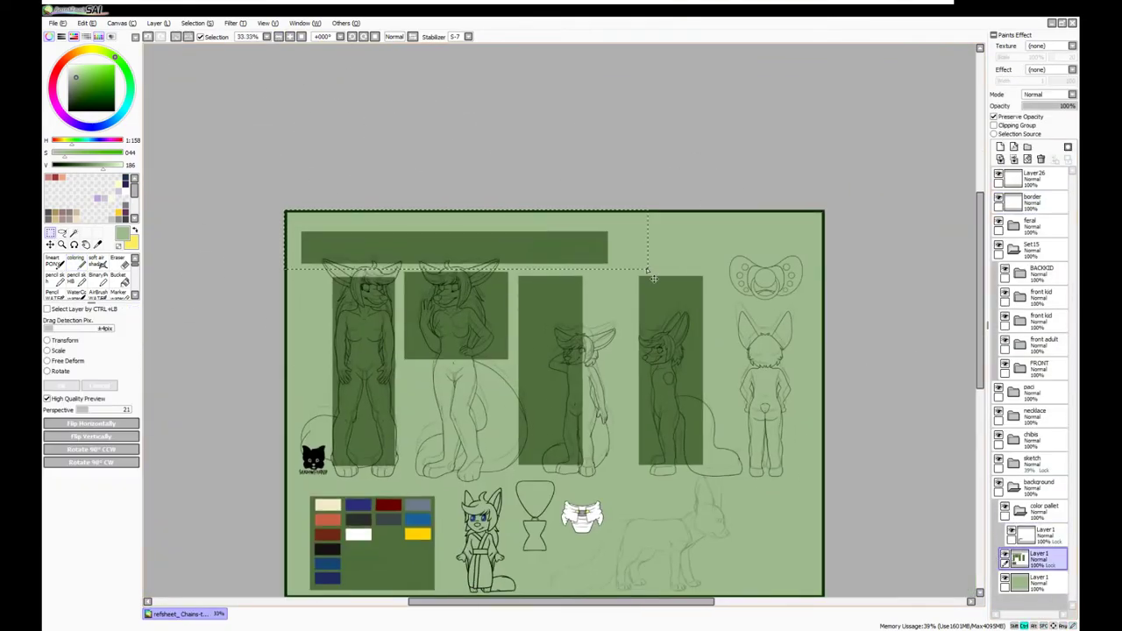
pyautogui.press('Up')
pyautogui.press('Left')
pyautogui.press('Return')
pyautogui.moveTo(463, 379); pyautogui.dragTo(453, 326)
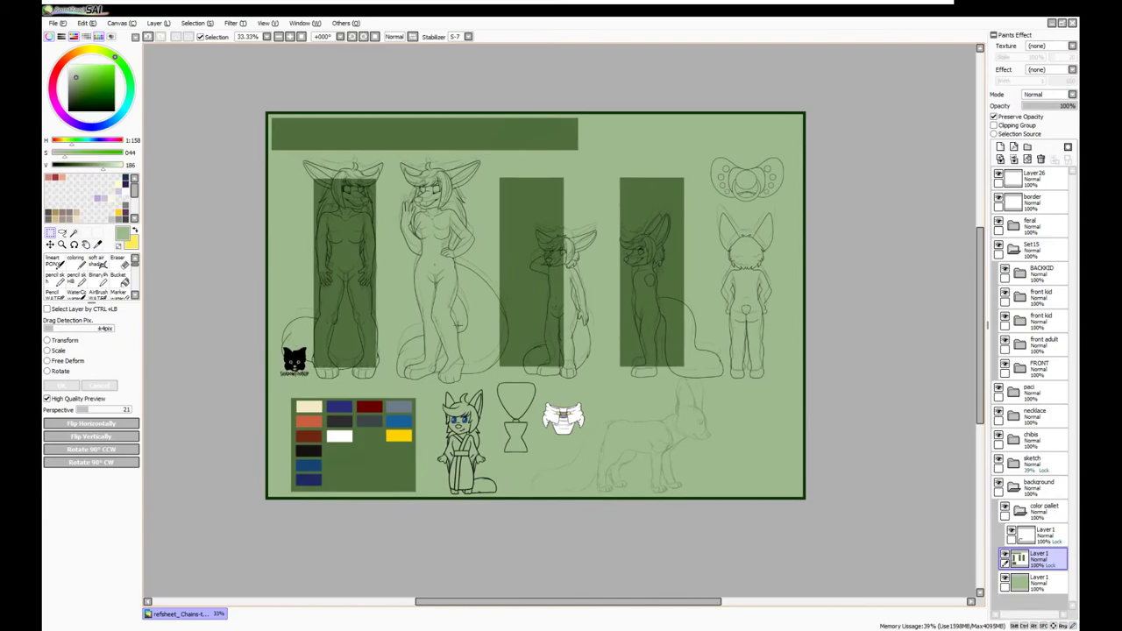
pyautogui.press('Left')
pyautogui.press('Left')
pyautogui.press('Left')
pyautogui.press('Left')
pyautogui.press('Left')
pyautogui.press('Left')
pyautogui.press('Left')
pyautogui.press('Left')
pyautogui.press('Return')
# Shorten the box behind the side-view figure and paste a copy of it
pyautogui.hotkey('ctrl', 't')
pyautogui.moveTo(654, 179); pyautogui.dragTo(654, 226)
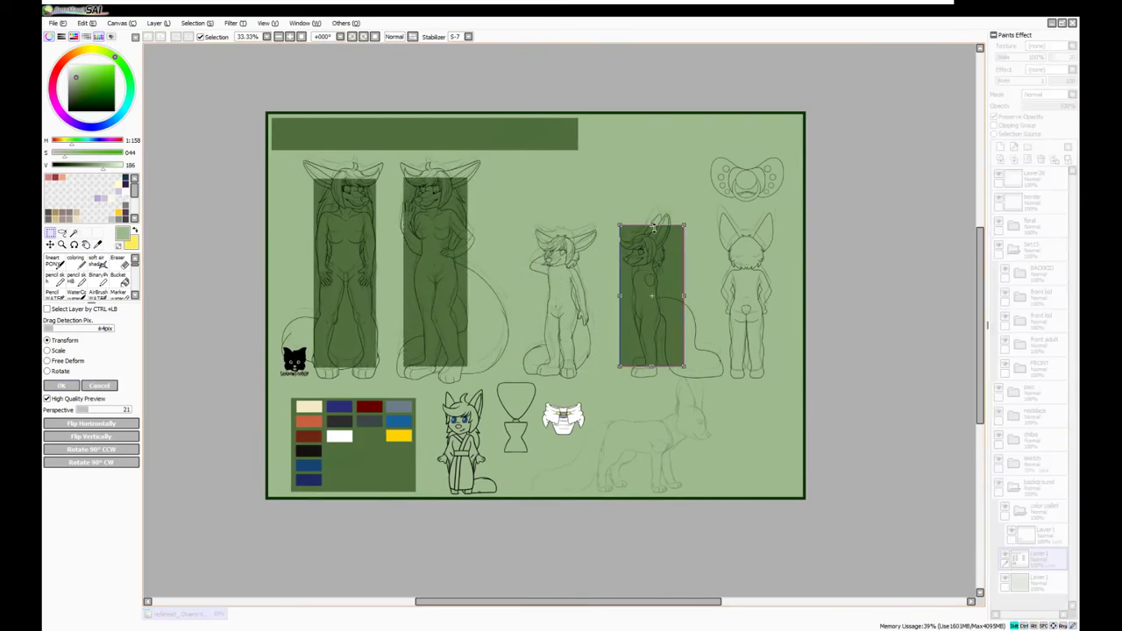
pyautogui.press('Return')
pyautogui.hotkey('ctrl', 'c')
pyautogui.hotkey('ctrl', 'v')
pyautogui.press('Left')
pyautogui.press('Left')
pyautogui.press('Left')
pyautogui.press('Left')
pyautogui.press('Left')
pyautogui.press('Left')
pyautogui.press('Left')
pyautogui.press('Left')
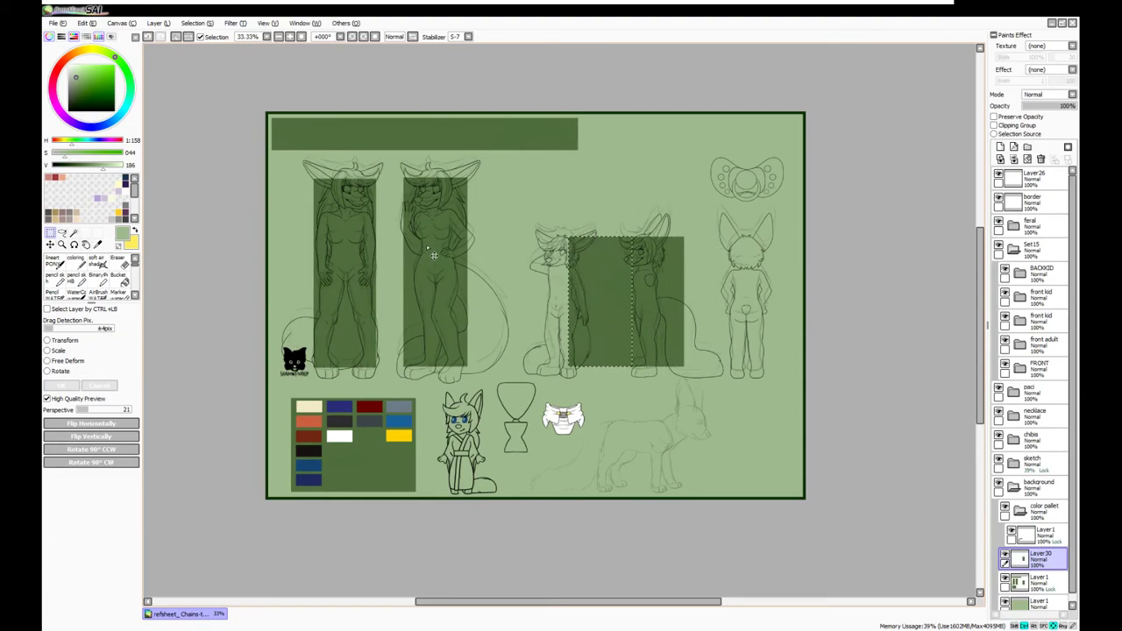
# Position the box copy behind the next kid and merge it down into the box layer
pyautogui.scroll(-3, 433, 254)
pyautogui.press('Left')
pyautogui.press('Left')
pyautogui.press('Left')
pyautogui.press('Left')
pyautogui.press('Left')
pyautogui.press('Left')
pyautogui.press('Left')
pyautogui.press('Left')
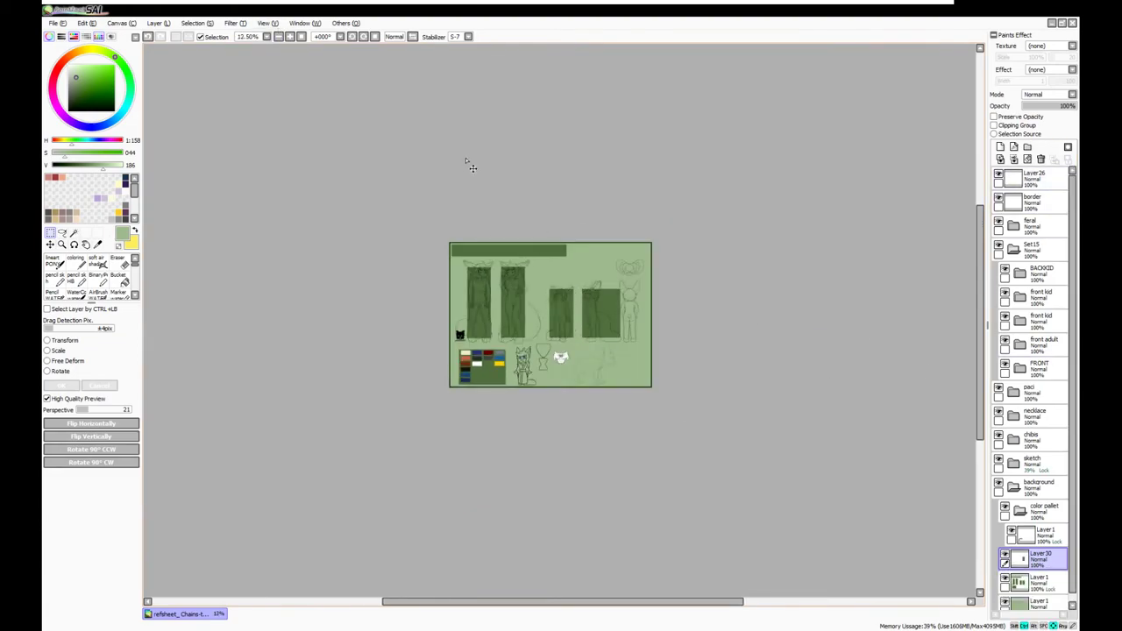
pyautogui.press('Right')
pyautogui.press('Right')
pyautogui.press('Right')
pyautogui.press('Right')
pyautogui.press('Right')
pyautogui.press('Right')
pyautogui.press('Right')
pyautogui.press('Right')
pyautogui.hotkey('ctrl', 'e')
pyautogui.scroll(3, 458, 330)
pyautogui.moveTo(274, 164); pyautogui.dragTo(516, 208)
pyautogui.hotkey('ctrl', 'z')
pyautogui.hotkey('ctrl', 'z')
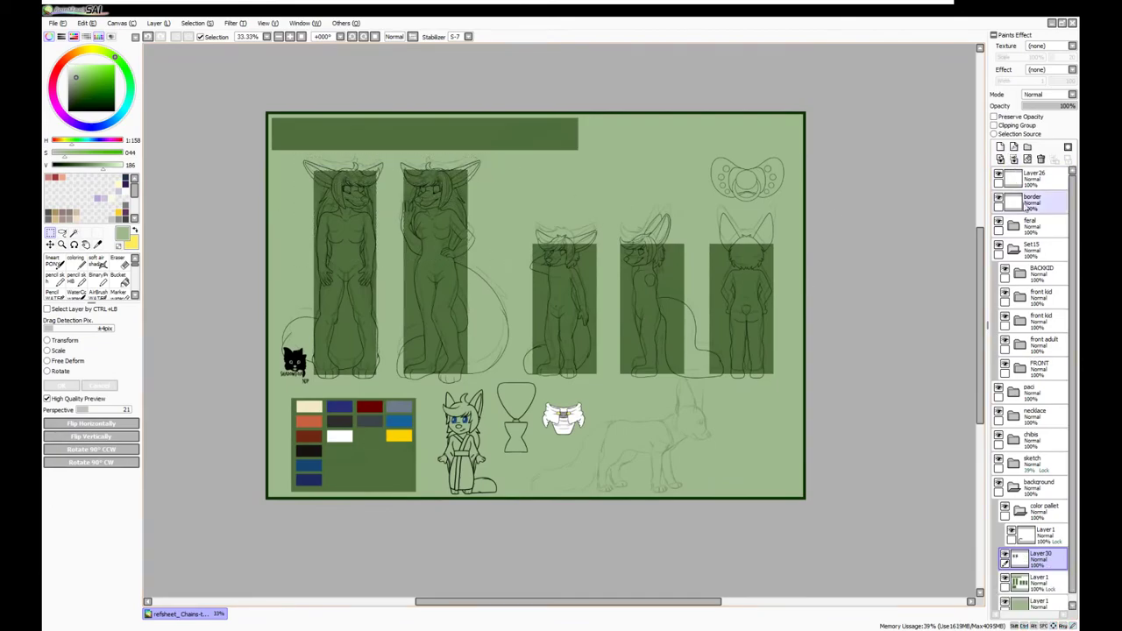
pyautogui.hotkey('ctrl', 'e')
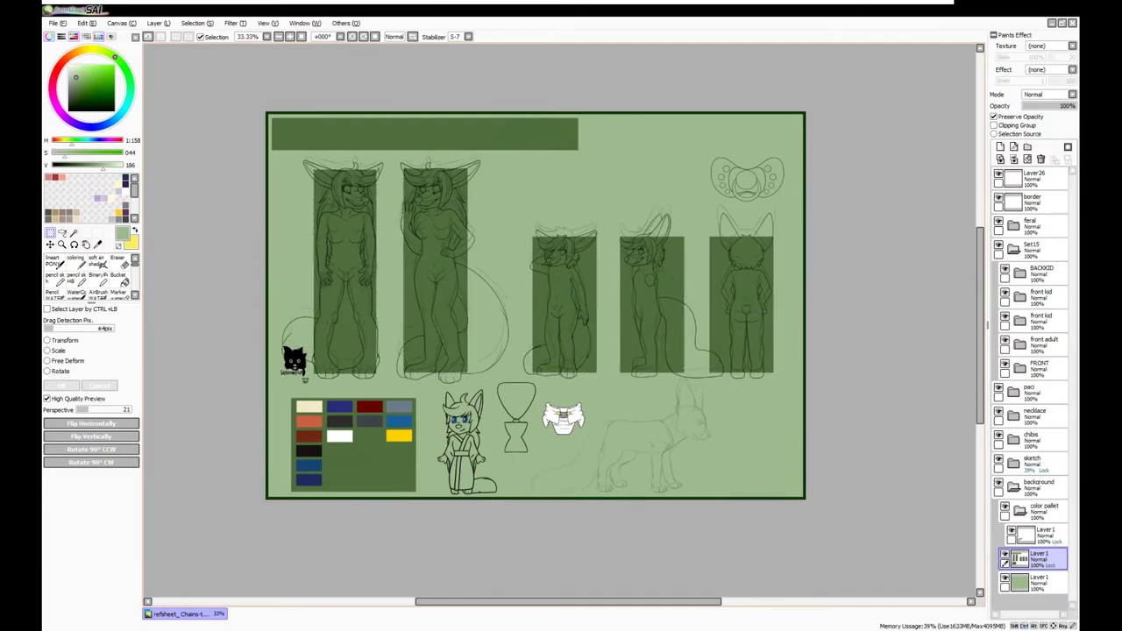
# Lasso the four-legged fox sketch and move it to the right
pyautogui.click(1034, 461)
pyautogui.press('l')
pyautogui.moveTo(675, 375)
pyautogui.mouseDown()
pyautogui.moveTo(711, 378)
pyautogui.moveTo(517, 526)
pyautogui.mouseUp()
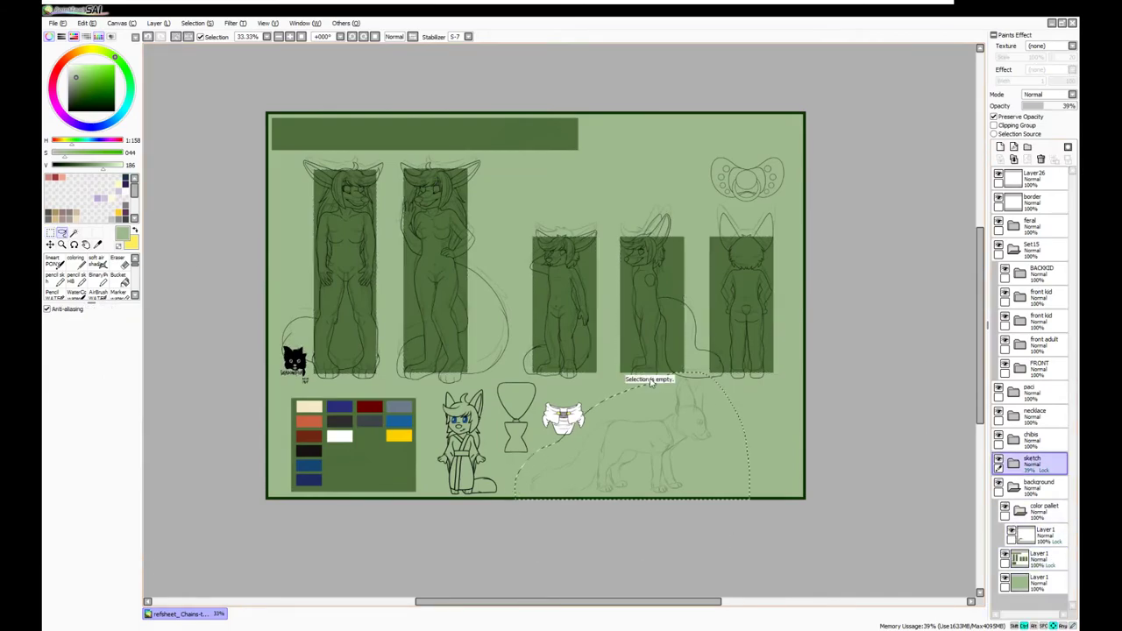
pyautogui.moveTo(532, 406); pyautogui.dragTo(593, 410)
pyautogui.hotkey('ctrl', 'd')
# Move the pacifier down beside the diaper and shift the chibi slightly left
pyautogui.click(1038, 388)
pyautogui.hotkey('ctrl', 't')
pyautogui.moveTo(788, 152)
pyautogui.mouseDown()
pyautogui.moveTo(587, 447)
pyautogui.moveTo(605, 430)
pyautogui.mouseUp()
pyautogui.press('Return')
pyautogui.keyDown('ctrl'); pyautogui.click(460, 439); pyautogui.keyUp('ctrl')
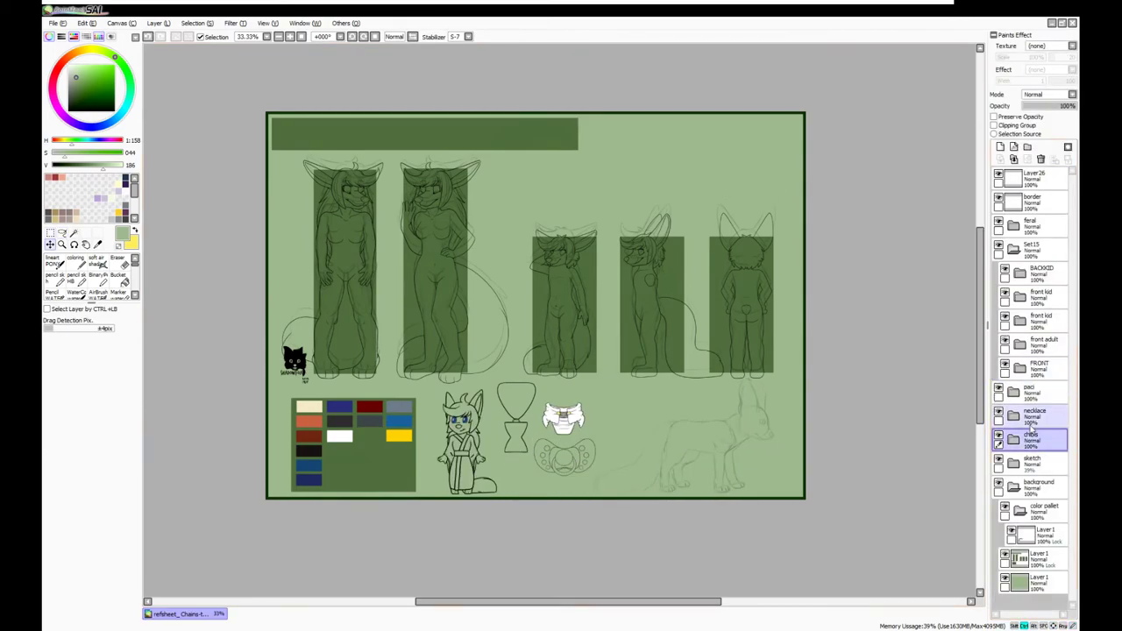
pyautogui.moveTo(558, 311); pyautogui.dragTo(545, 310)
# Fine-tune the vertical position of the dark green backing boxes
pyautogui.click(1039, 249)
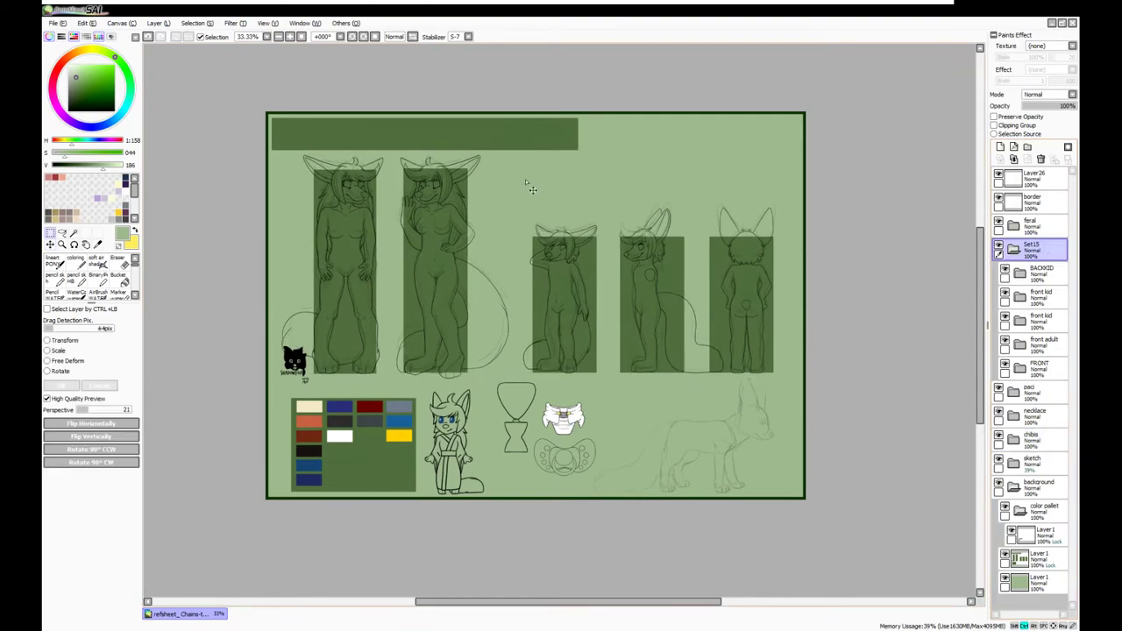
pyautogui.click(1039, 557)
pyautogui.press('Up')
pyautogui.press('Up')
pyautogui.press('Up')
pyautogui.press('Up')
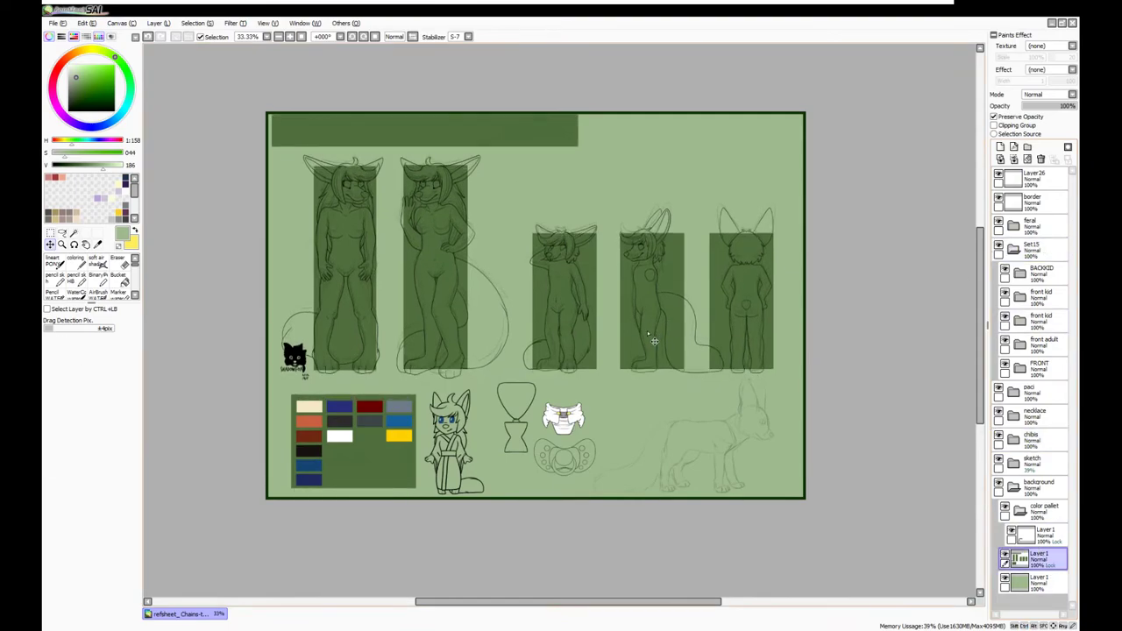
pyautogui.moveTo(657, 346); pyautogui.dragTo(658, 350)
# Paste the fox-head logo, shrink it and place it in the bottom-left corner
pyautogui.click(1043, 535)
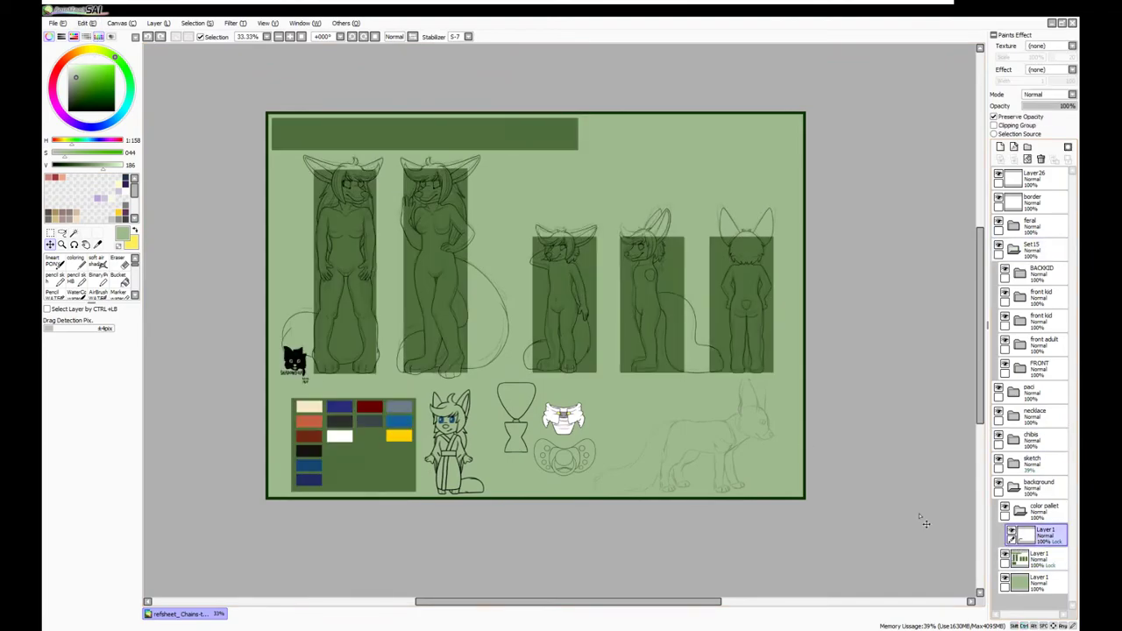
pyautogui.hotkey('ctrl', 't')
pyautogui.click(1039, 557)
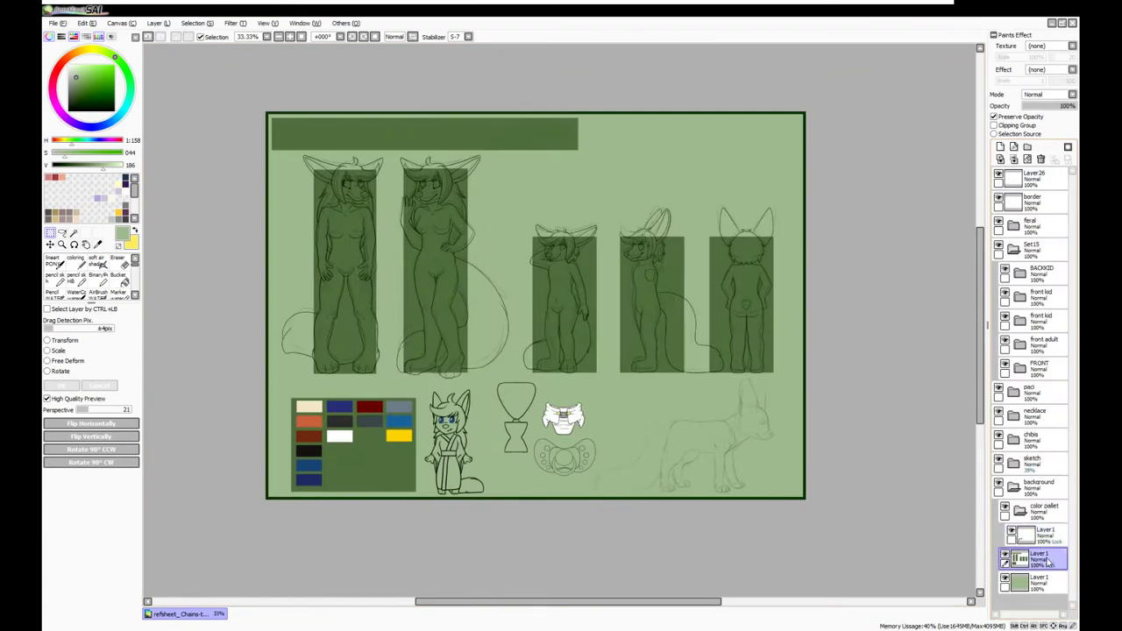
pyautogui.hotkey('ctrl', 'v')
pyautogui.hotkey('ctrl', 't')
pyautogui.moveTo(441, 118); pyautogui.dragTo(282, 477)
pyautogui.press('Return')
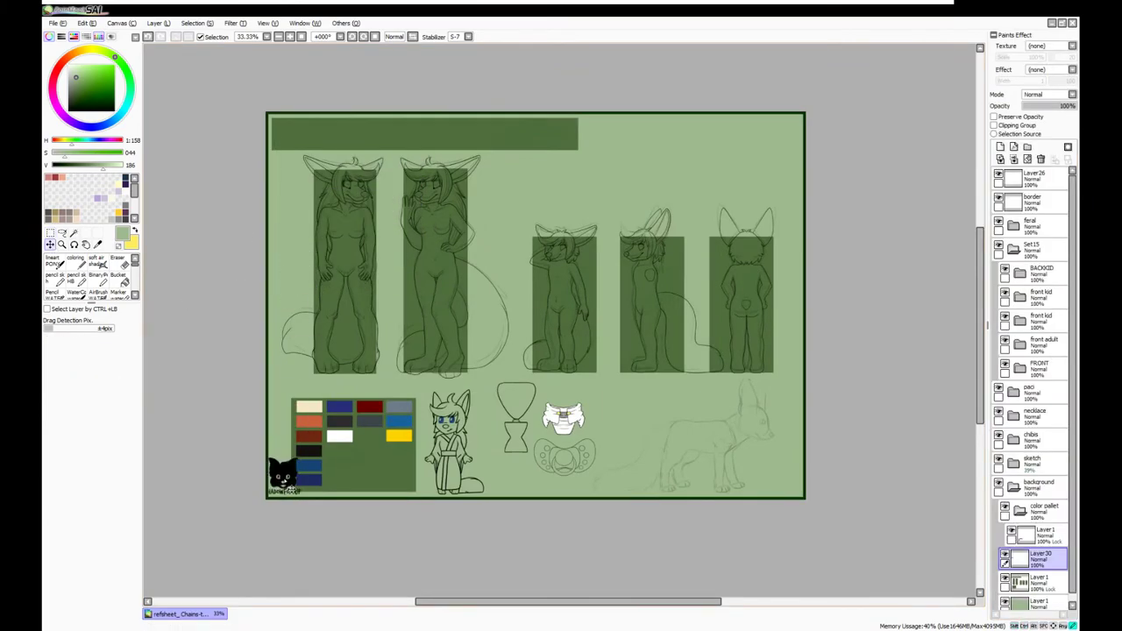
# Shift the chibis folder slightly to the right
pyautogui.click(1034, 440)
pyautogui.moveTo(451, 438); pyautogui.dragTo(473, 438)
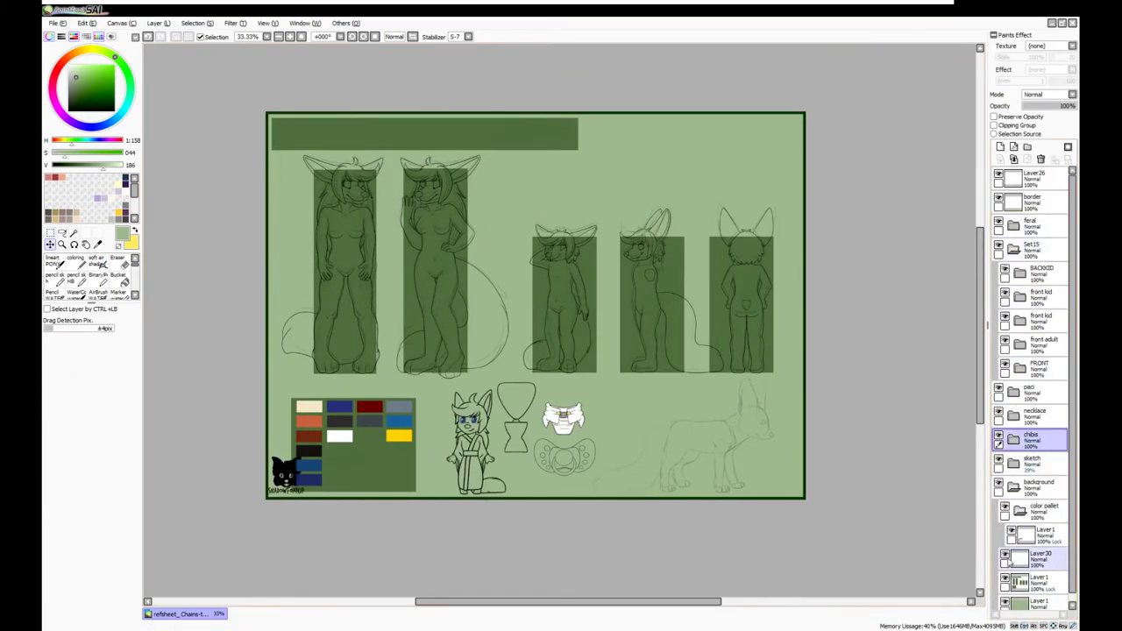
pyautogui.click(1034, 579)
pyautogui.hotkey('ctrl', 't')
pyautogui.scroll(-3, 839, 333)
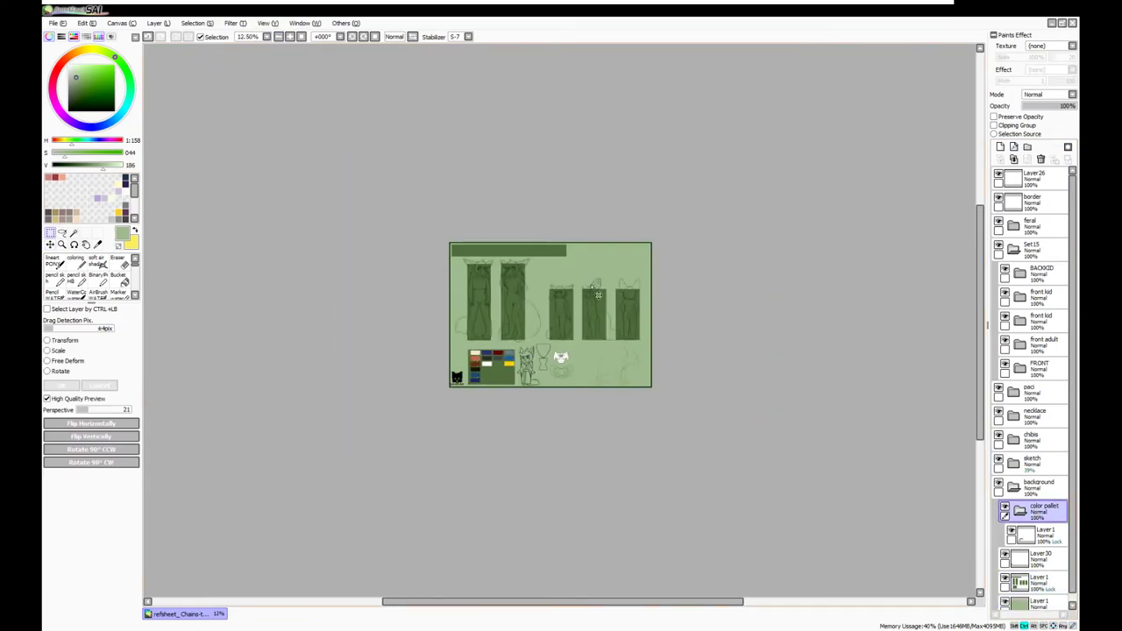
pyautogui.scroll(2, 604, 303)
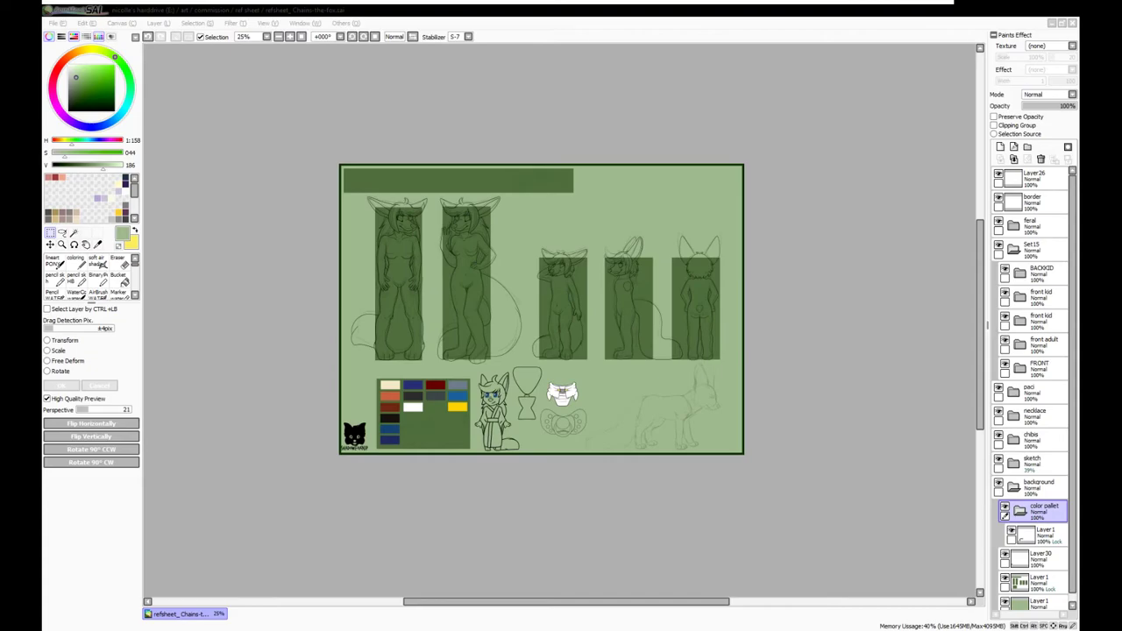
# Collapse the Set15 folder, target the paci folder and swap main and secondary colours
pyautogui.click(217, 456)
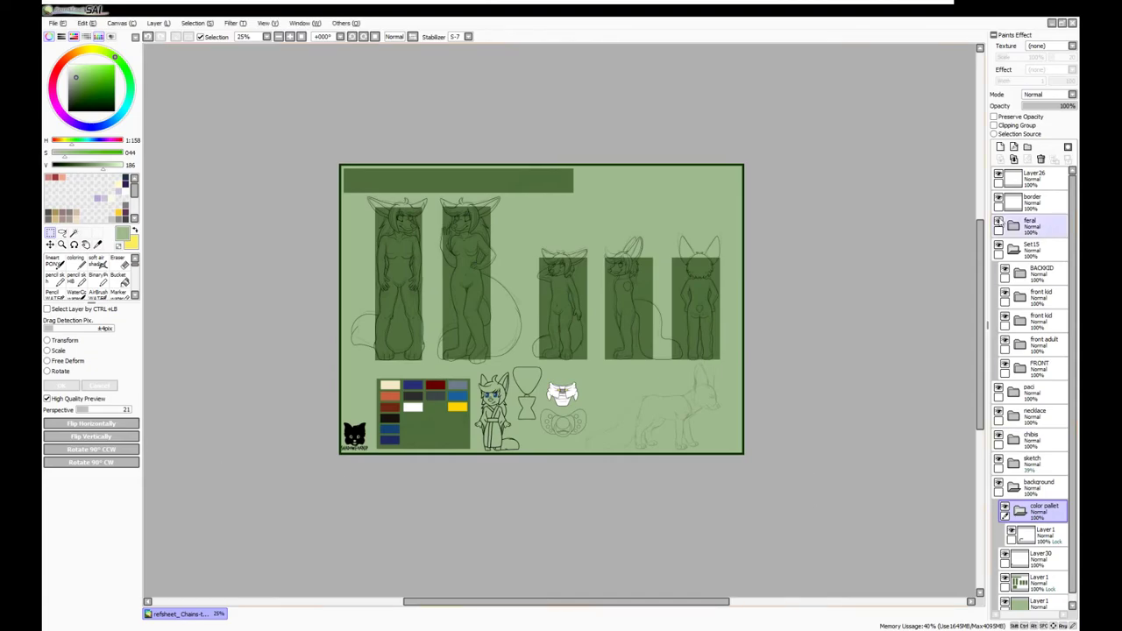
pyautogui.click(1032, 178)
pyautogui.click(1017, 249)
pyautogui.click(1033, 272)
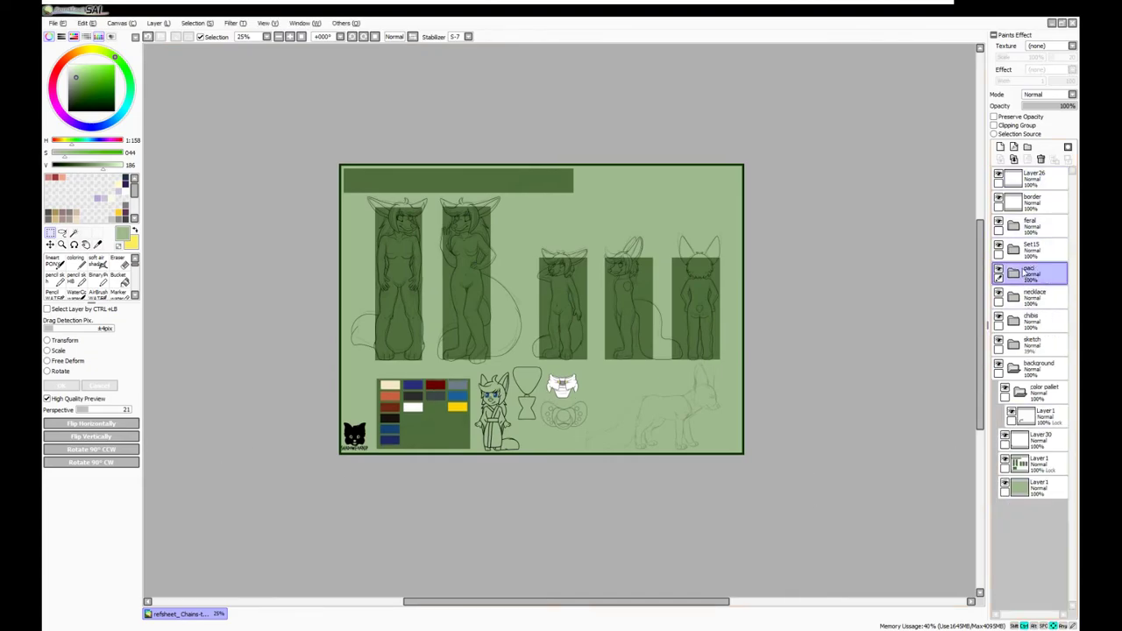
pyautogui.scroll(1, 371, 307)
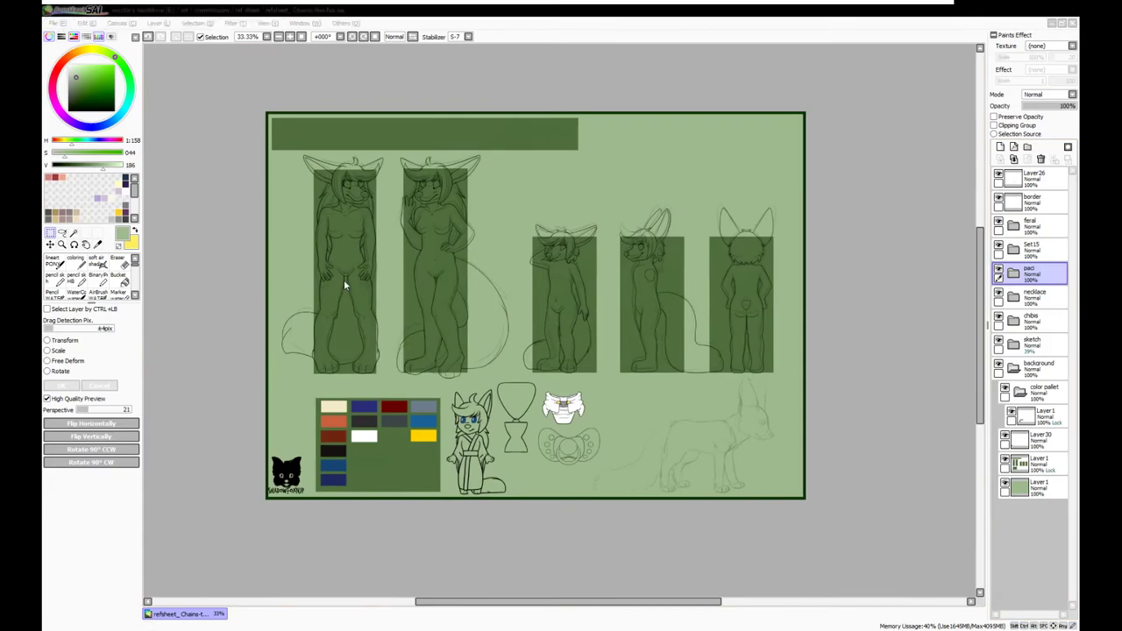
pyautogui.press('x')
# Select the palette swatches layer with a brush, then view the Chains fox artwork
pyautogui.click(179, 614)
pyautogui.click(1039, 415)
pyautogui.click(50, 232)
pyautogui.click(75, 263)
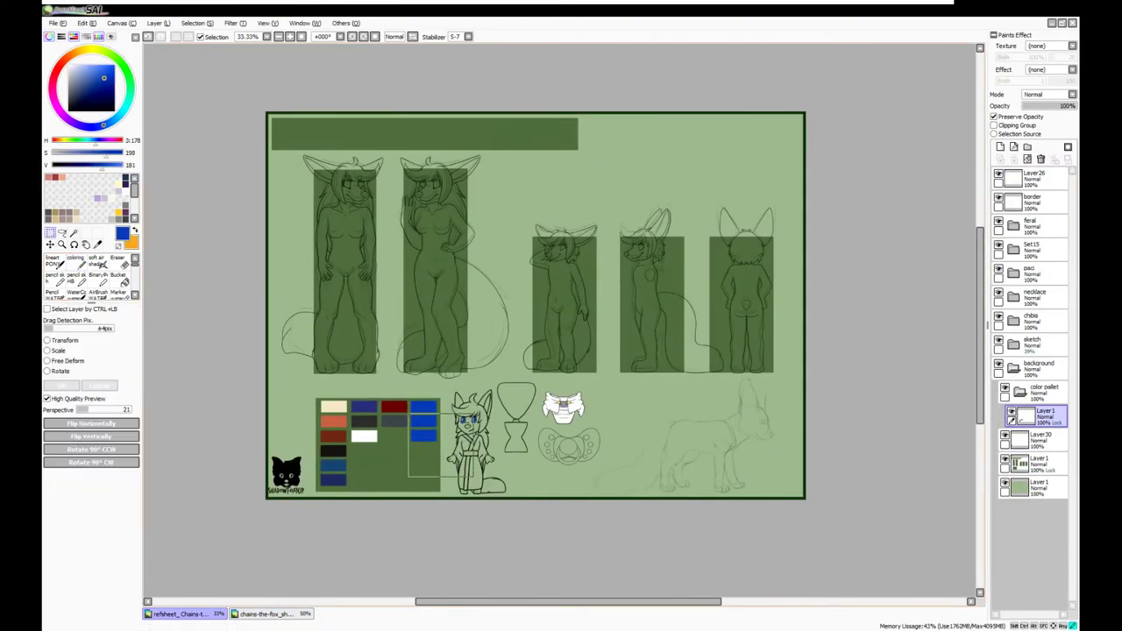
pyautogui.click(268, 613)
pyautogui.scroll(3, 534, 289)
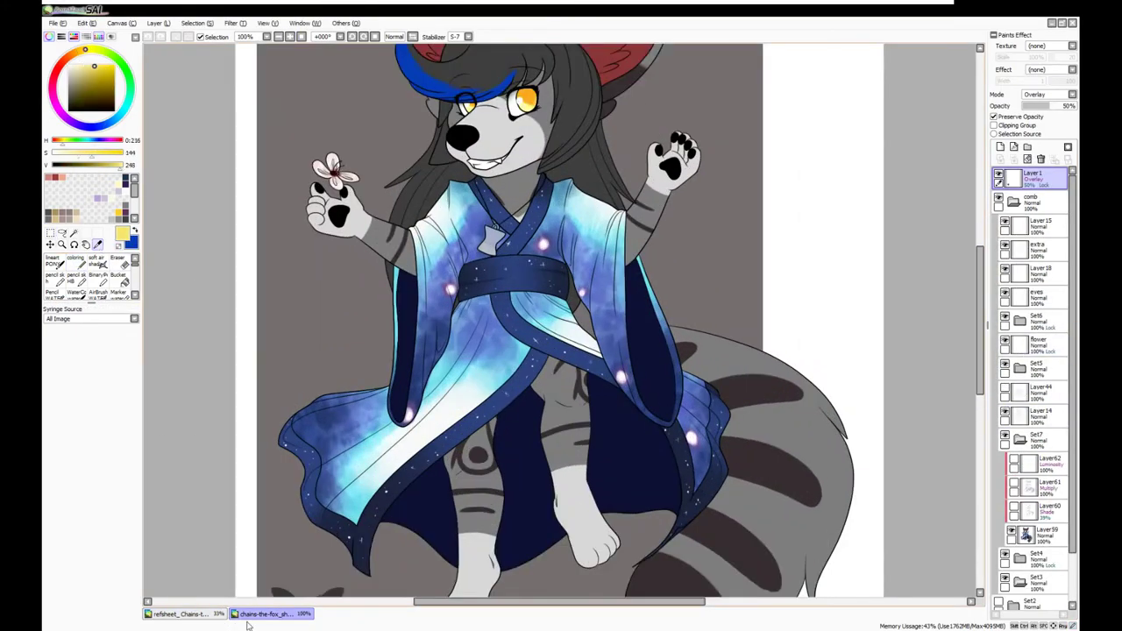
# Sample the dark red ear colour from the Chains artwork and return to the new sheet
pyautogui.click(179, 613)
pyautogui.click(267, 613)
pyautogui.scroll(-1, 274, 57)
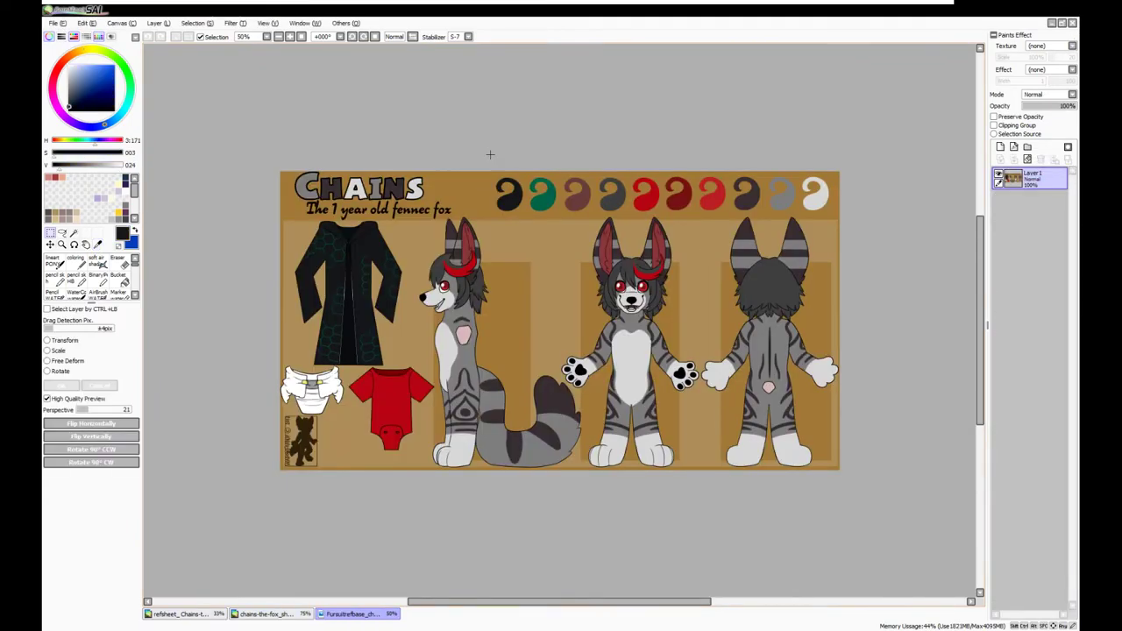
pyautogui.click(583, 200)
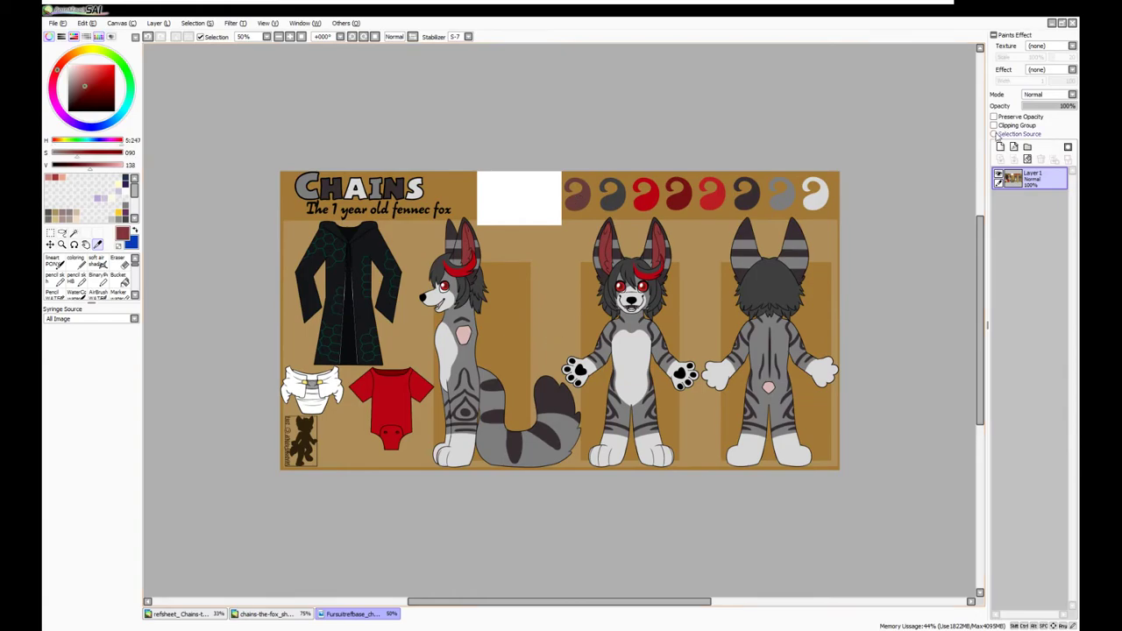
pyautogui.click(192, 613)
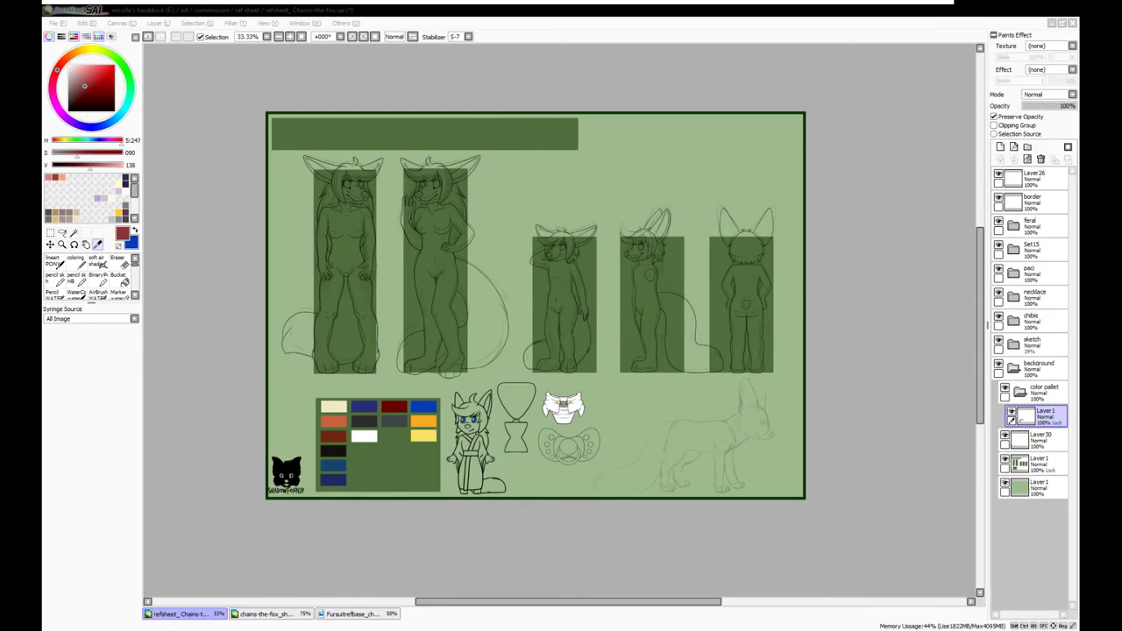
# Ink the left and right ear outlines and the nose outline
pyautogui.hscroll(5, 967, 321)
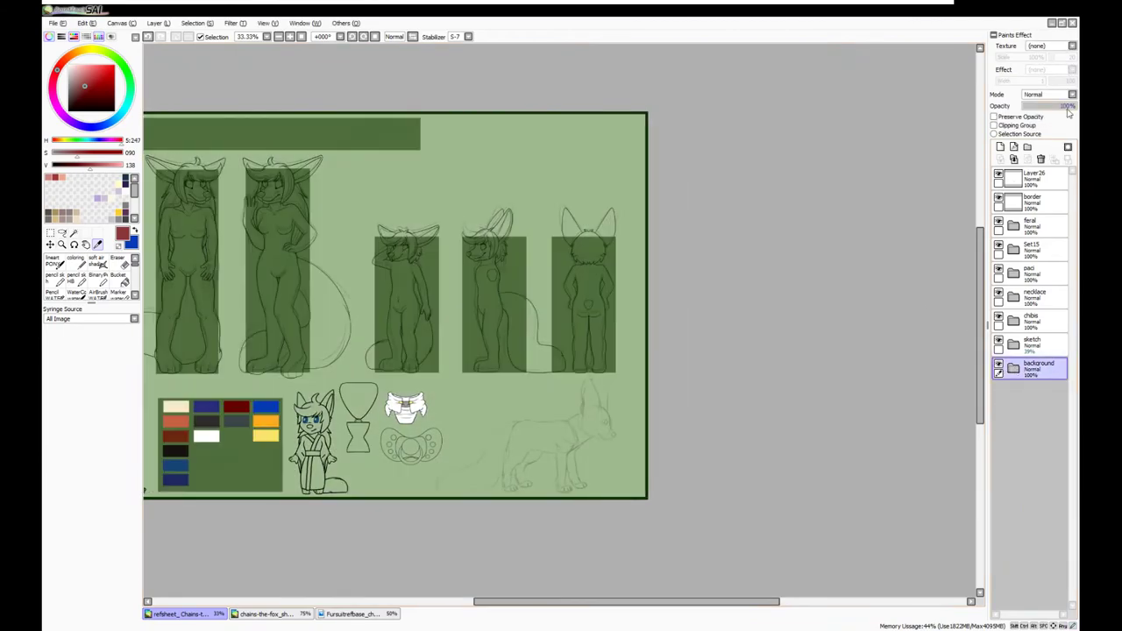
pyautogui.scroll(6, 599, 411)
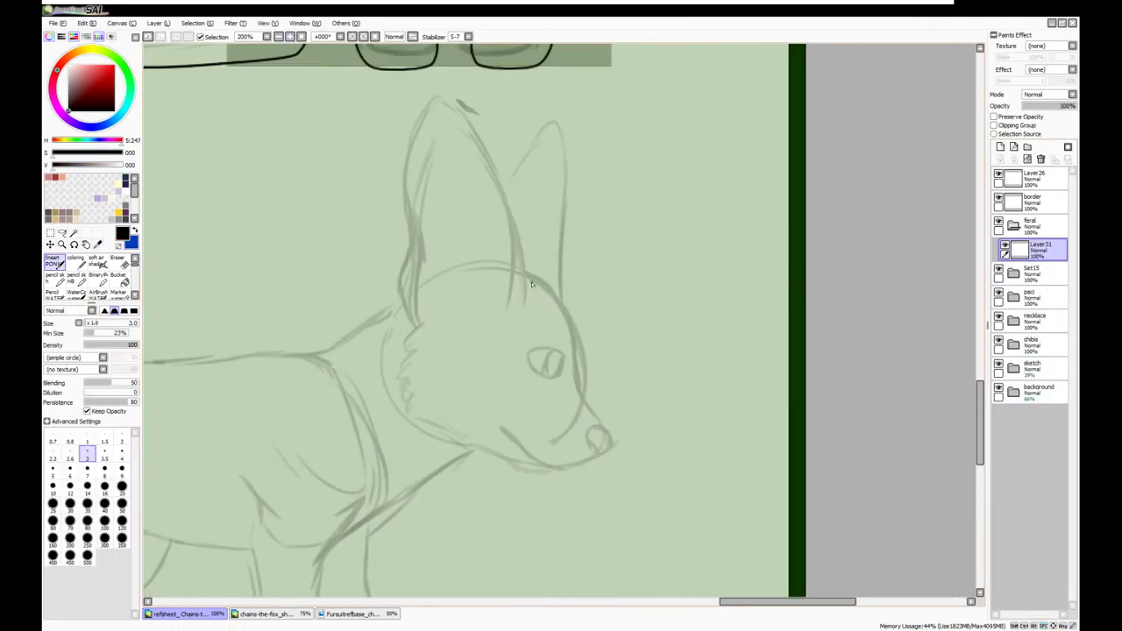
pyautogui.moveTo(523, 250)
pyautogui.mouseDown()
pyautogui.moveTo(408, 150)
pyautogui.moveTo(421, 323)
pyautogui.mouseUp()
pyautogui.moveTo(499, 202)
pyautogui.mouseDown()
pyautogui.moveTo(559, 123)
pyautogui.moveTo(565, 238)
pyautogui.mouseUp()
pyautogui.hotkey('ctrl', 'z')
pyautogui.moveTo(563, 303)
pyautogui.mouseDown()
pyautogui.moveTo(565, 186)
pyautogui.moveTo(505, 191)
pyautogui.mouseUp()
pyautogui.scroll(1, 646, 322)
pyautogui.moveTo(611, 523)
pyautogui.mouseDown()
pyautogui.moveTo(633, 516)
pyautogui.moveTo(599, 504)
pyautogui.moveTo(611, 523)
pyautogui.mouseUp()
# On a new layer, ink the ear base and the far ear's V-shaped edge
pyautogui.click(1000, 147)
pyautogui.moveTo(507, 218)
pyautogui.mouseDown()
pyautogui.moveTo(586, 247)
pyautogui.moveTo(603, 307)
pyautogui.moveTo(580, 368)
pyautogui.mouseUp()
pyautogui.moveTo(504, 296)
pyautogui.mouseDown()
pyautogui.moveTo(531, 341)
pyautogui.moveTo(599, 273)
pyautogui.mouseUp()
pyautogui.hotkey('ctrl', 'z')
pyautogui.hotkey('ctrl', 'z')
pyautogui.moveTo(571, 232); pyautogui.dragTo(600, 275)
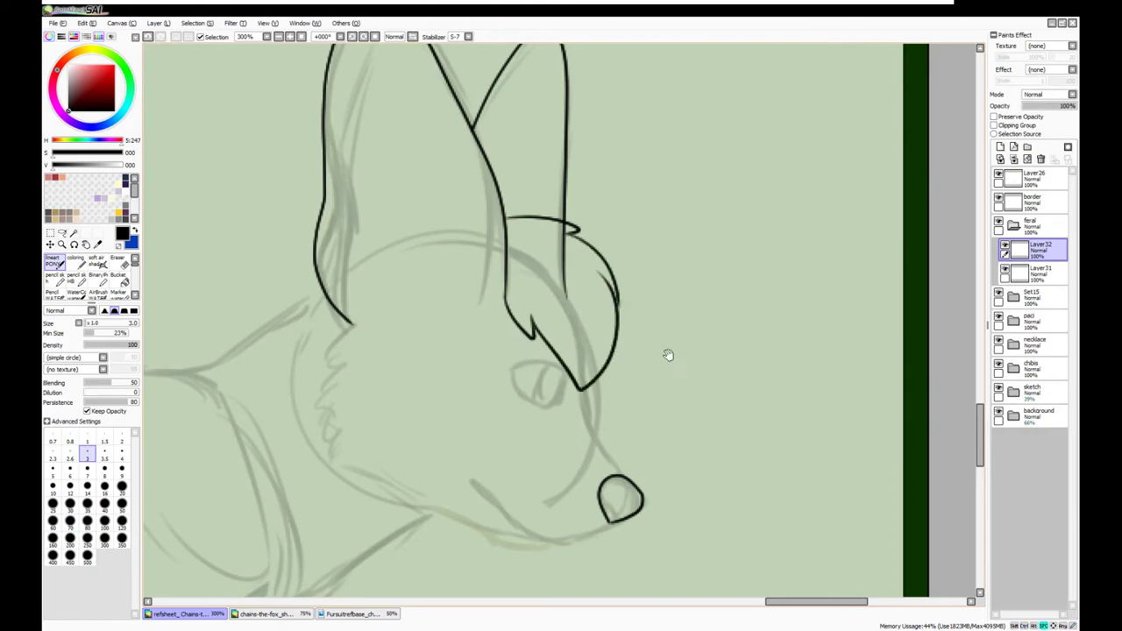
pyautogui.moveTo(655, 368); pyautogui.dragTo(761, 291)
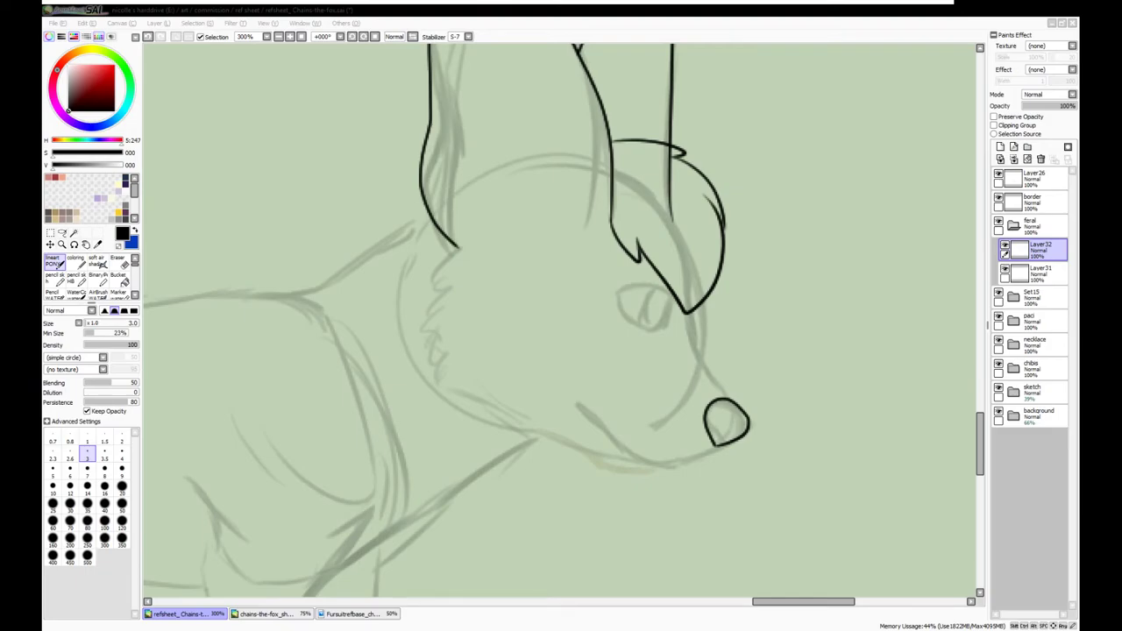
# Ink the jaw line, cheek fur, muzzle line and a closed oval eye
pyautogui.scroll(3, 438, 333)
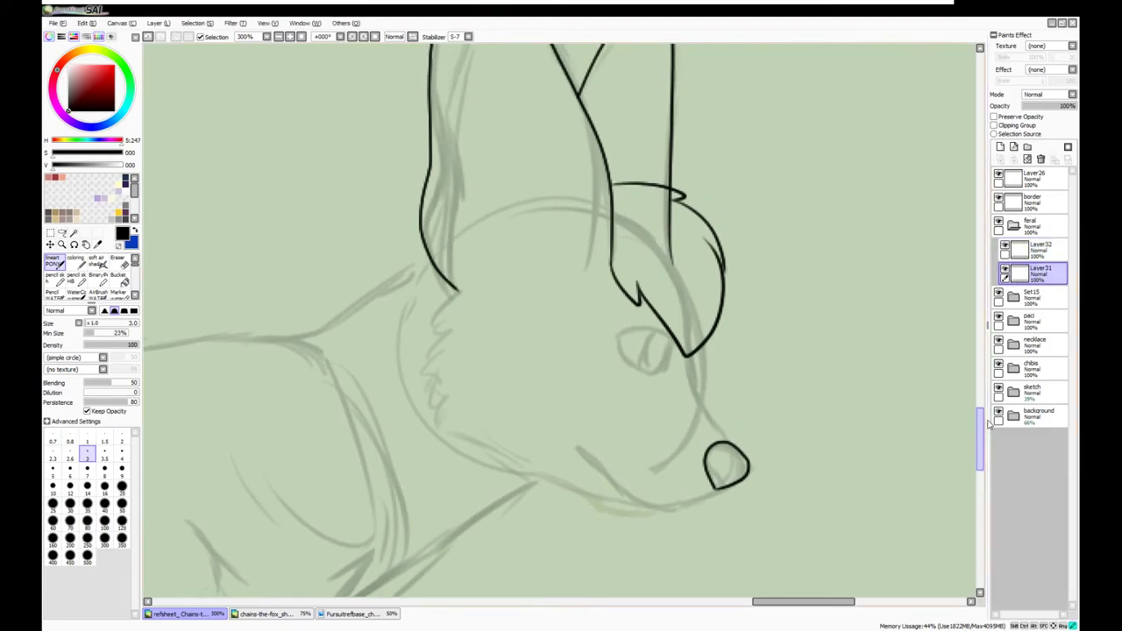
pyautogui.moveTo(467, 313); pyautogui.dragTo(425, 341)
pyautogui.moveTo(712, 510)
pyautogui.mouseDown()
pyautogui.moveTo(619, 536)
pyautogui.moveTo(443, 463)
pyautogui.mouseUp()
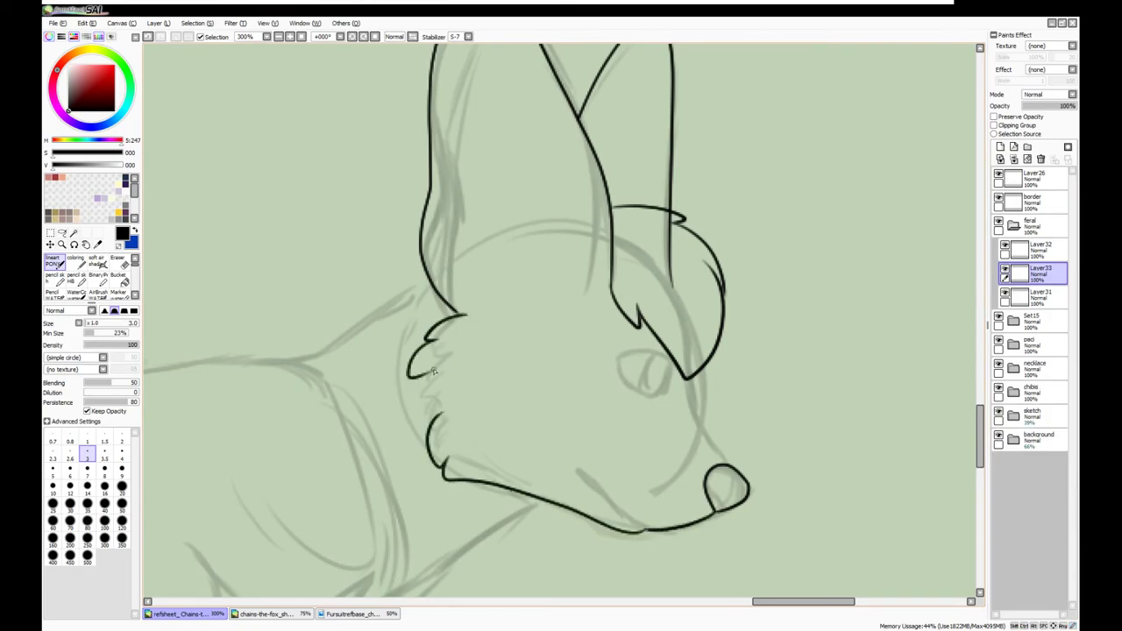
pyautogui.moveTo(427, 338)
pyautogui.mouseDown()
pyautogui.moveTo(418, 354)
pyautogui.moveTo(432, 412)
pyautogui.mouseUp()
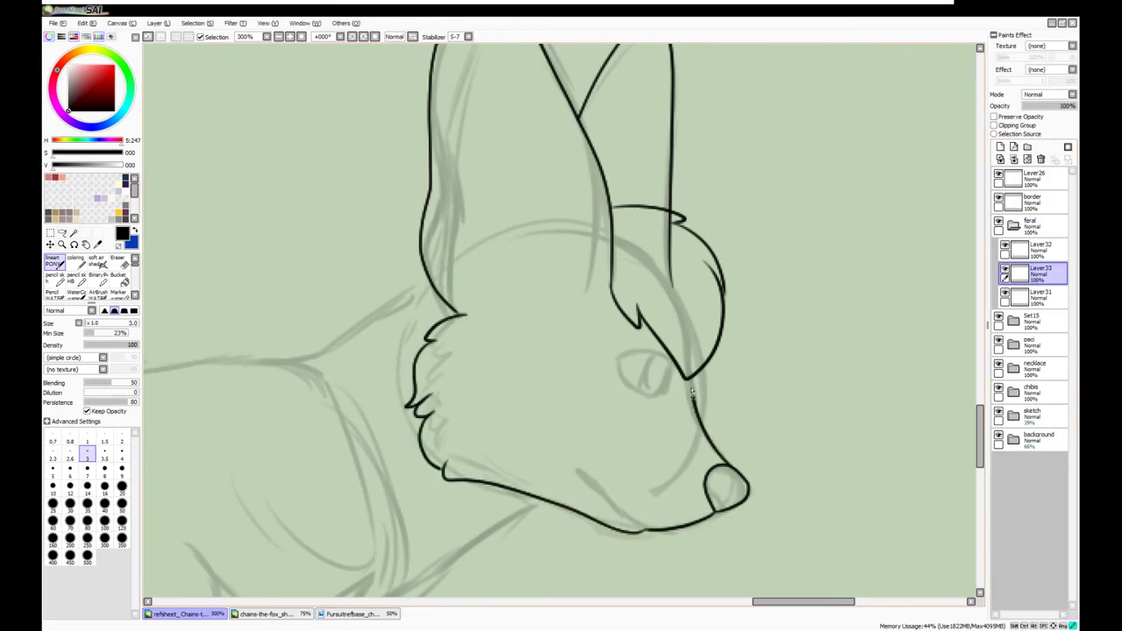
pyautogui.moveTo(733, 470)
pyautogui.mouseDown()
pyautogui.moveTo(686, 380)
pyautogui.moveTo(689, 405)
pyautogui.mouseUp()
pyautogui.moveTo(673, 372); pyautogui.dragTo(652, 393)
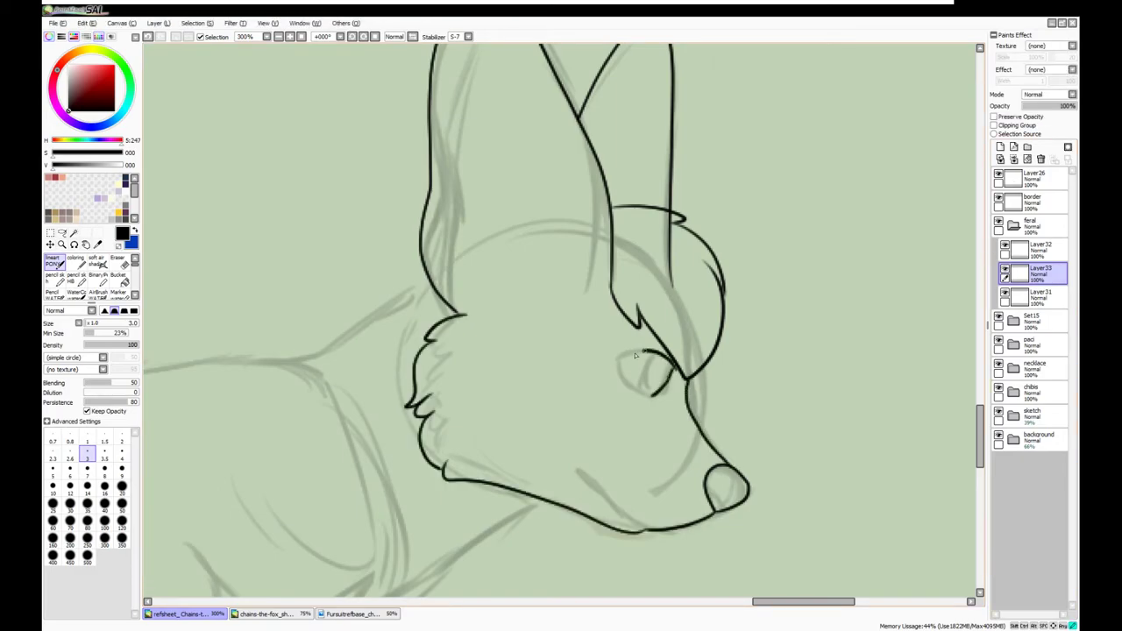
pyautogui.hotkey('ctrl', 'z')
pyautogui.moveTo(636, 351)
pyautogui.mouseDown()
pyautogui.moveTo(618, 378)
pyautogui.moveTo(673, 375)
pyautogui.moveTo(653, 405)
pyautogui.mouseUp()
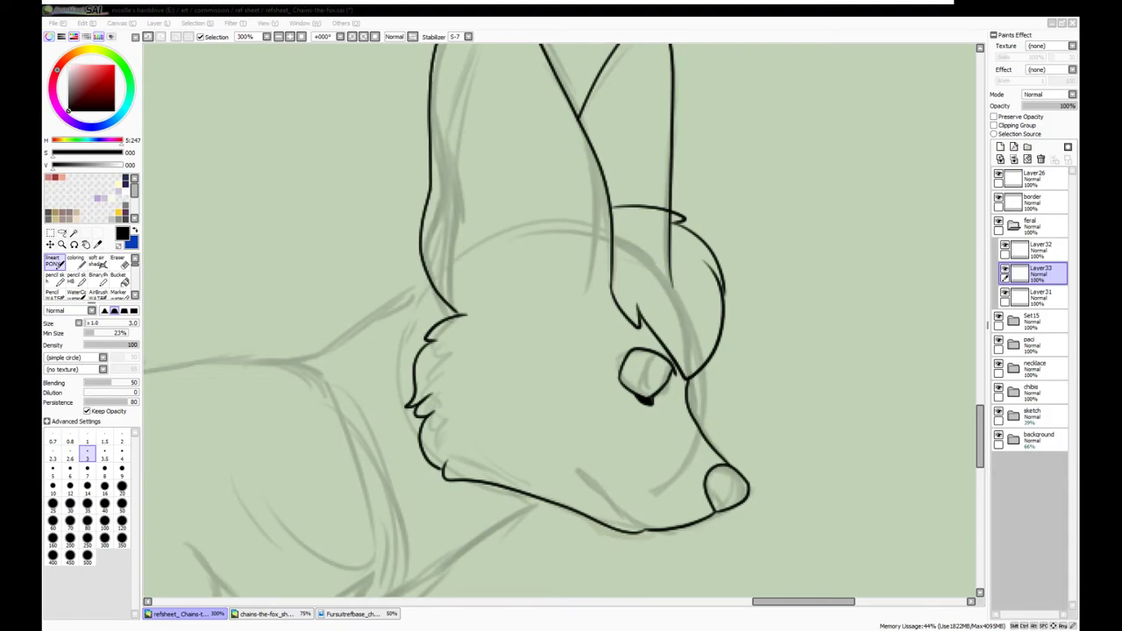
# Add a layer named 'extra' and ink a line from the eye toward the nose
pyautogui.click(1000, 146)
pyautogui.moveTo(636, 528)
pyautogui.mouseDown()
pyautogui.moveTo(575, 470)
pyautogui.moveTo(647, 530)
pyautogui.moveTo(578, 473)
pyautogui.mouseUp()
pyautogui.hotkey('ctrl', 'z')
pyautogui.click(1034, 294)
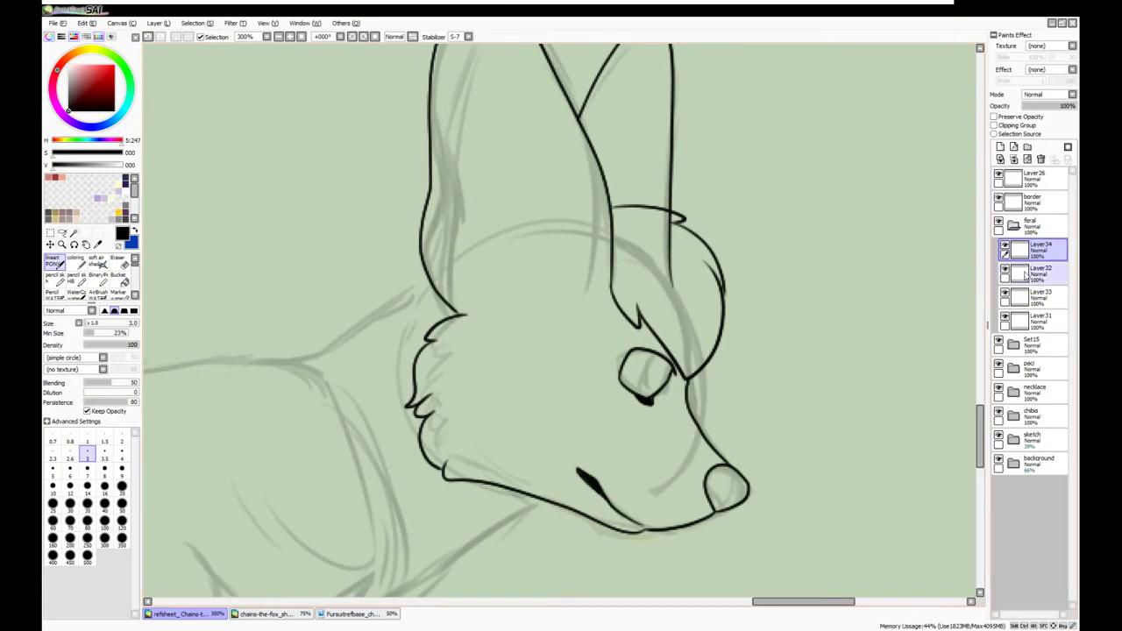
pyautogui.press('e')
pyautogui.press('n')
pyautogui.moveTo(728, 468); pyautogui.dragTo(688, 399)
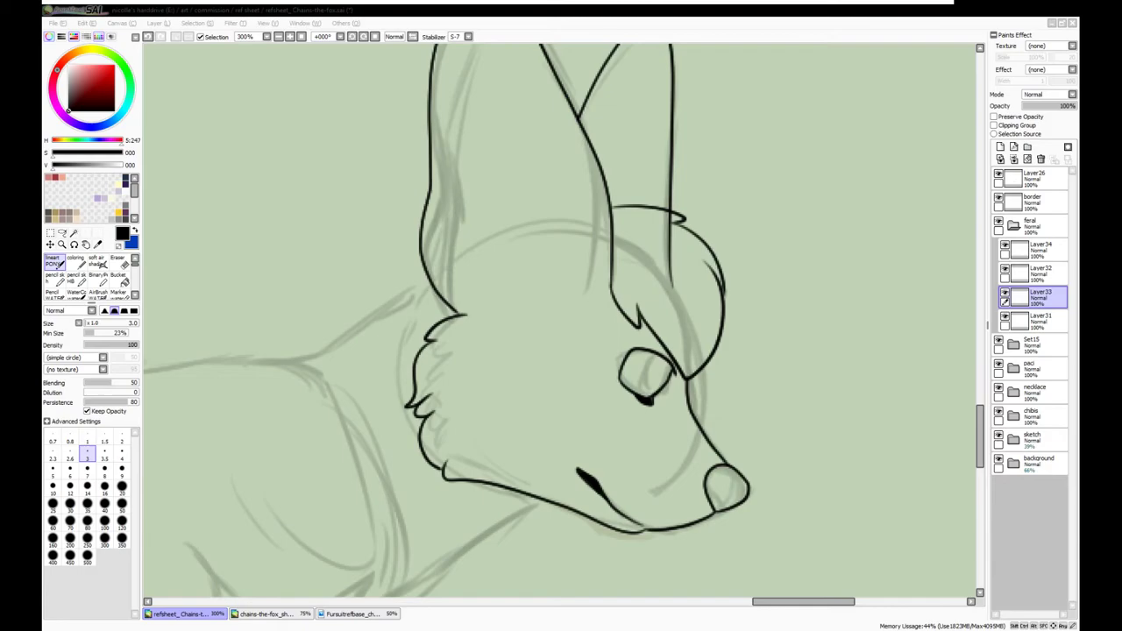
pyautogui.press('Return')
# Try out an inner line for the left ear, undoing the trial strokes
pyautogui.scroll(3, 947, 463)
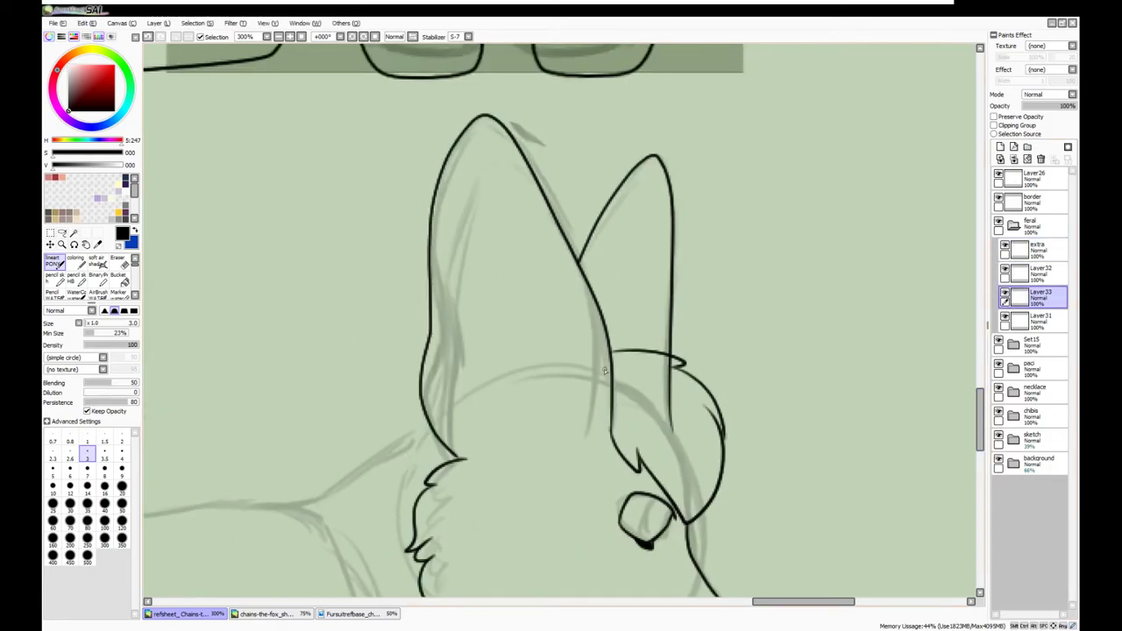
pyautogui.moveTo(537, 184); pyautogui.dragTo(564, 442)
pyautogui.hotkey('ctrl', 'z')
pyautogui.moveTo(430, 339)
pyautogui.mouseDown()
pyautogui.moveTo(478, 431)
pyautogui.moveTo(565, 211)
pyautogui.moveTo(530, 429)
pyautogui.moveTo(456, 454)
pyautogui.moveTo(583, 195)
pyautogui.mouseUp()
pyautogui.hotkey('ctrl', 'z')
pyautogui.hotkey('ctrl', 'z')
# Nudge the eye into place, then switch to erasing on Layer31
pyautogui.press('l')
pyautogui.moveTo(762, 216); pyautogui.dragTo(767, 255)
pyautogui.hotkey('ctrl', 't')
pyautogui.press('Return')
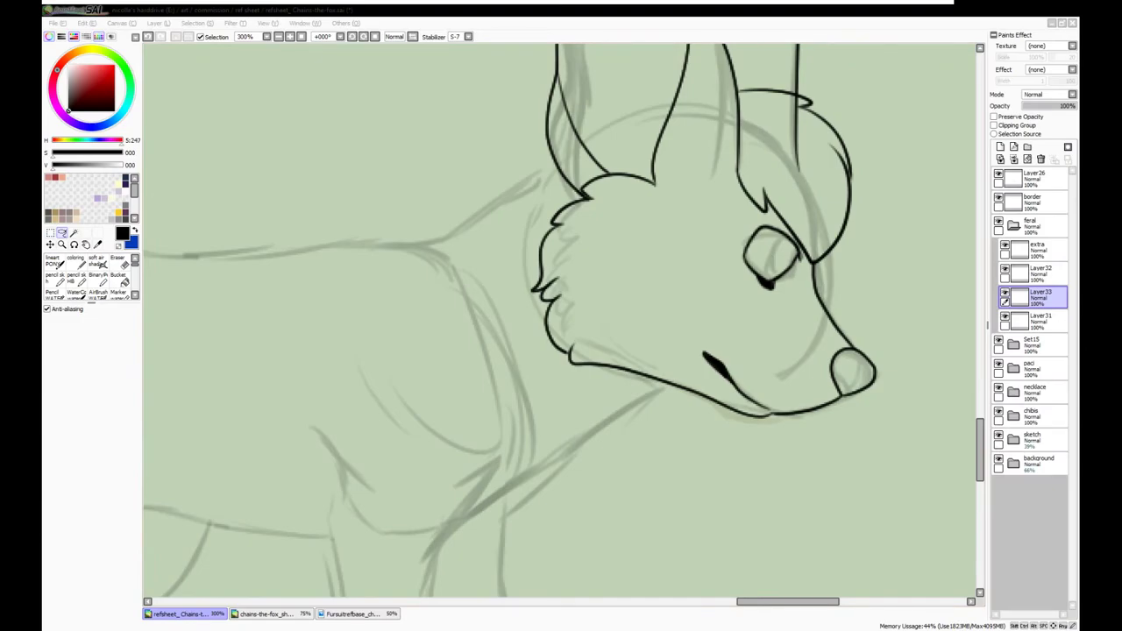
pyautogui.scroll(-3, 561, 320)
pyautogui.click(1034, 319)
pyautogui.scroll(3, 552, 224)
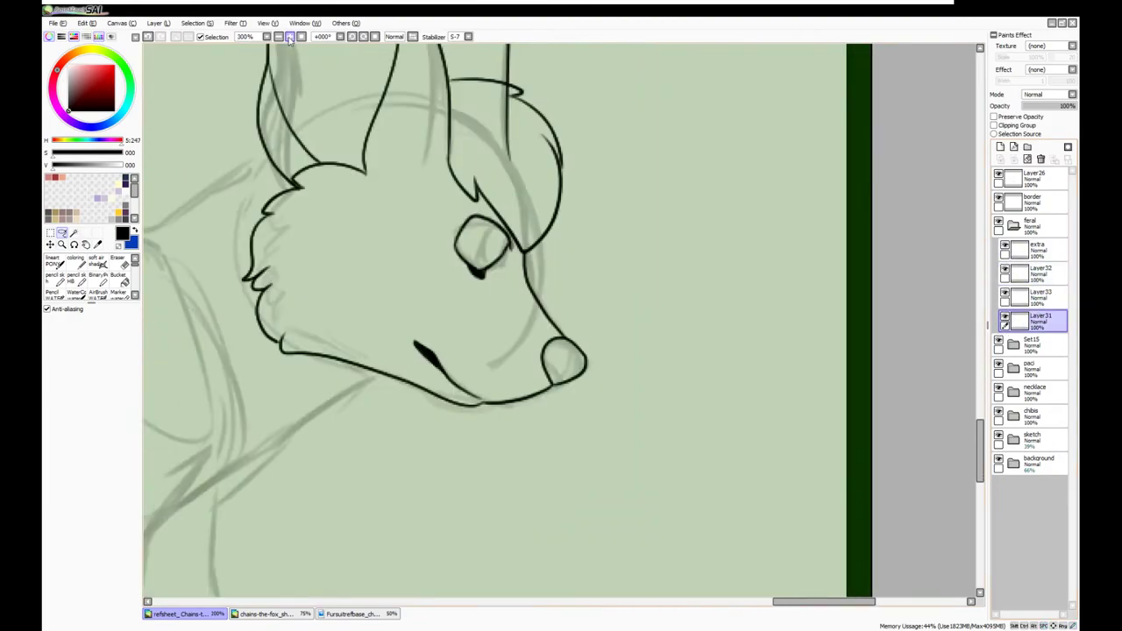
pyautogui.press('e')
pyautogui.scroll(-4, 552, 224)
# Try a shorter chest line on Layer32 with the inking pen, then undo it
pyautogui.click(1034, 272)
pyautogui.press('n')
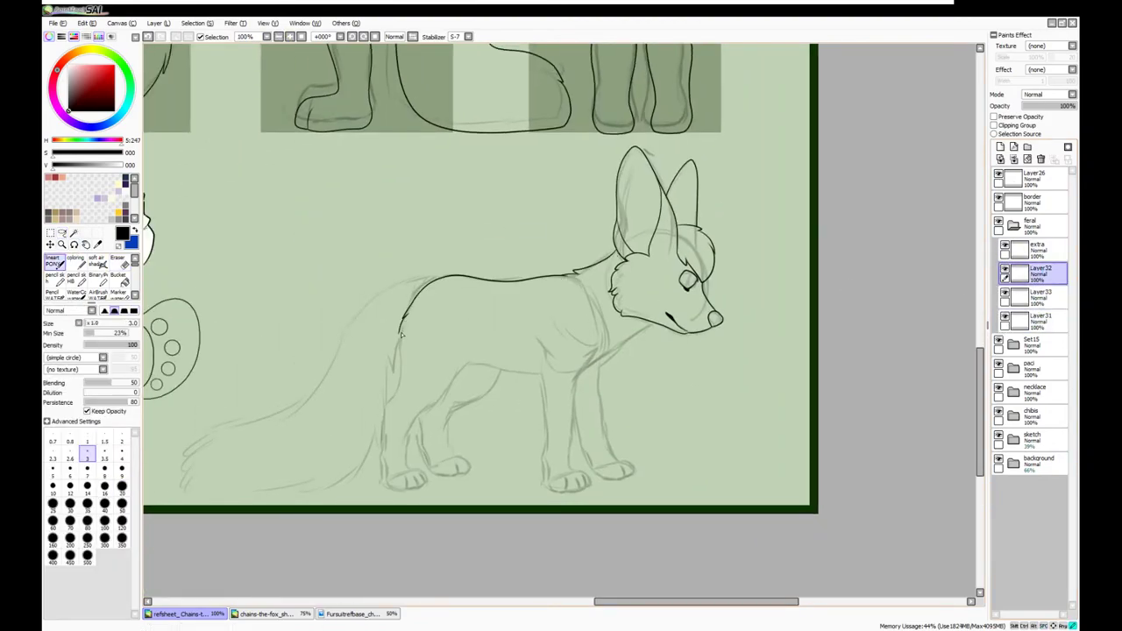
pyautogui.hotkey('ctrl', 'z')
pyautogui.moveTo(626, 340); pyautogui.dragTo(581, 379)
pyautogui.hotkey('ctrl', 'z')
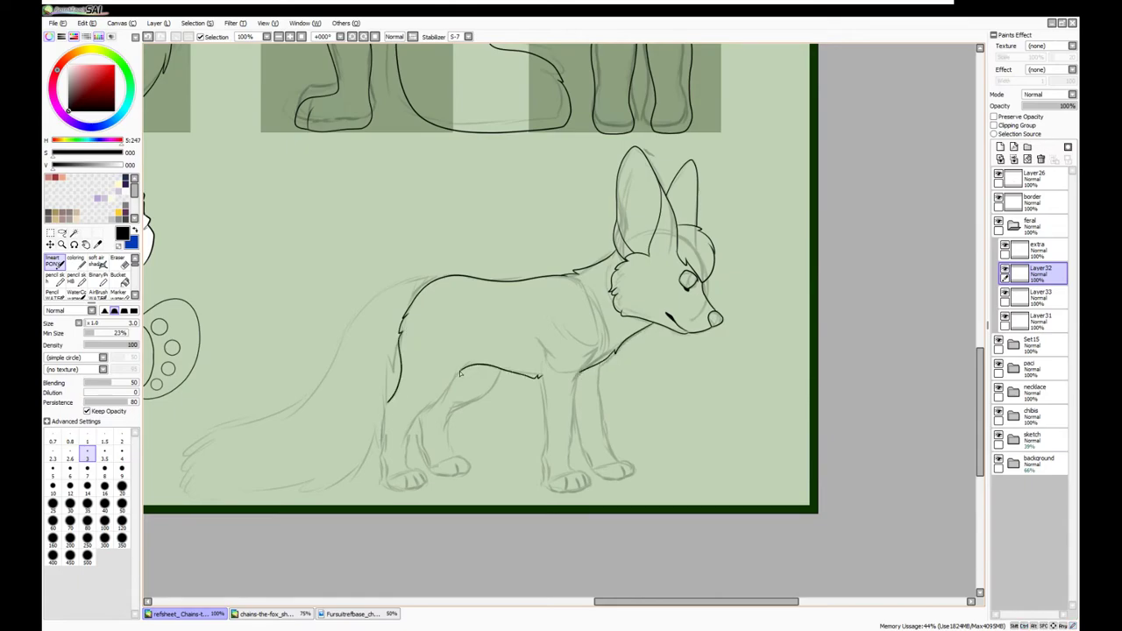
# Ink the front and left leg lines on Layer33, closing the gap in the left leg
pyautogui.moveTo(460, 372); pyautogui.dragTo(519, 329)
pyautogui.click(1034, 295)
pyautogui.scroll(2, 535, 177)
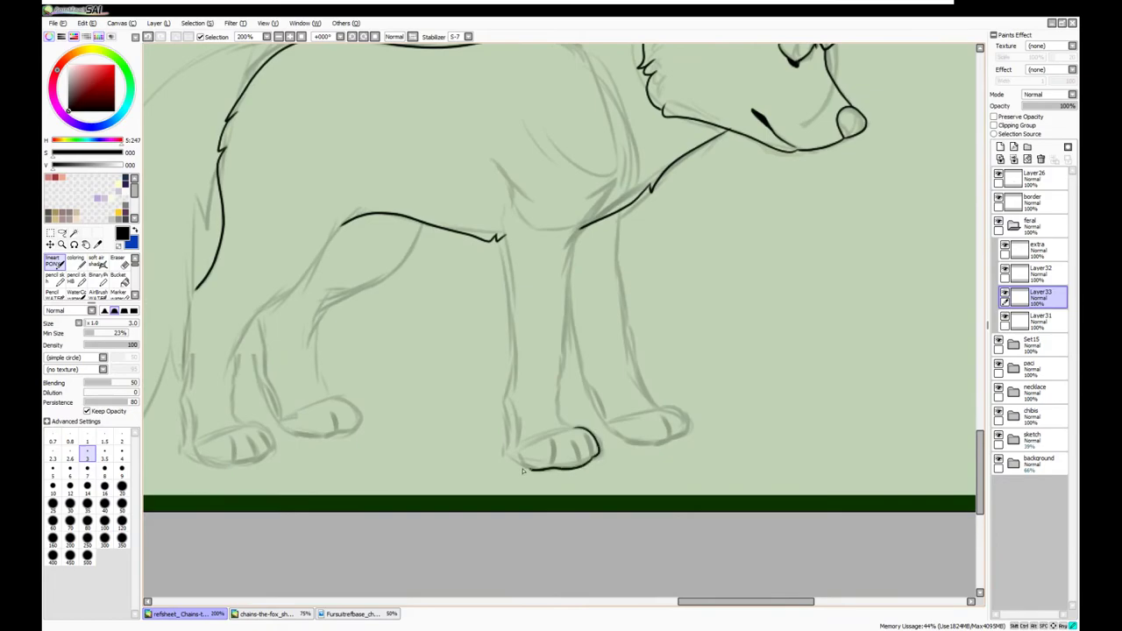
pyautogui.hotkey('ctrl', 'z')
pyautogui.moveTo(496, 167); pyautogui.dragTo(508, 454)
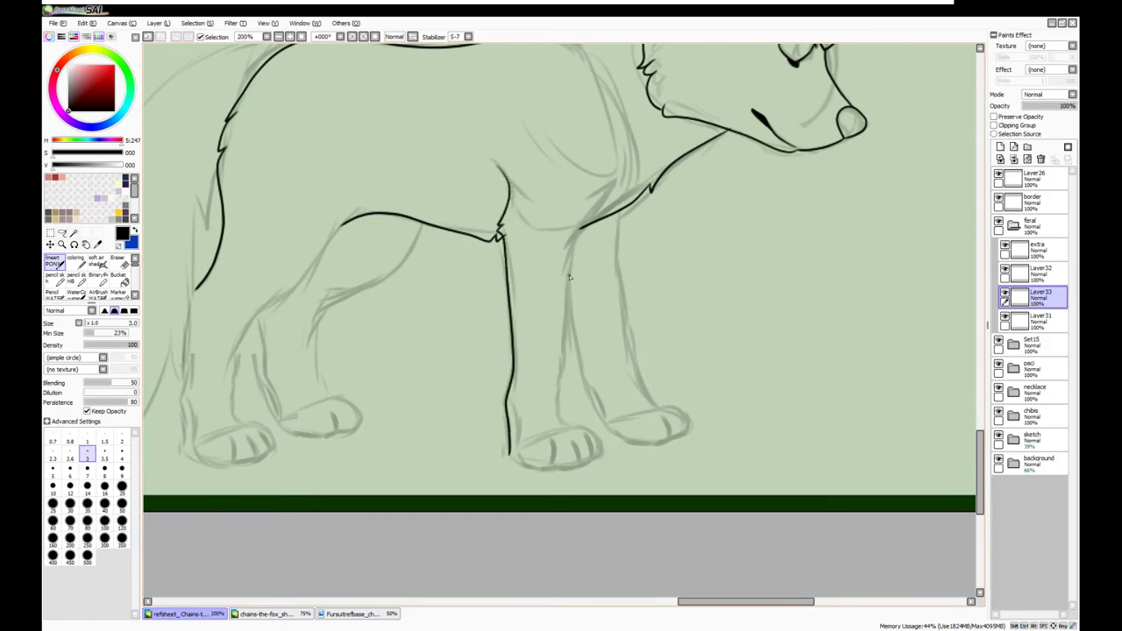
pyautogui.moveTo(562, 346); pyautogui.dragTo(558, 430)
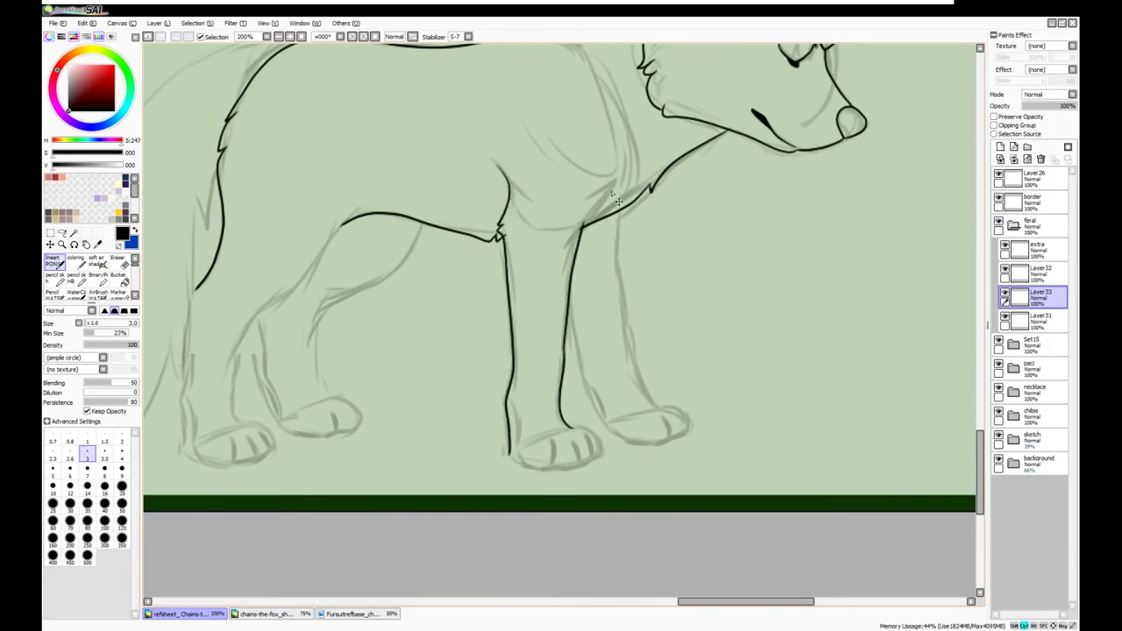
pyautogui.scroll(3, 578, 230)
pyautogui.moveTo(605, 230)
pyautogui.mouseDown()
pyautogui.moveTo(599, 322)
pyautogui.moveTo(561, 402)
pyautogui.moveTo(559, 456)
pyautogui.mouseUp()
pyautogui.scroll(-3, 561, 368)
pyautogui.hscroll(-4, 413, 320)
pyautogui.moveTo(317, 468); pyautogui.dragTo(331, 302)
pyautogui.moveTo(496, 217)
pyautogui.mouseDown()
pyautogui.moveTo(364, 384)
pyautogui.moveTo(377, 436)
pyautogui.mouseUp()
# Ink the front paw outline on Layer32
pyautogui.click(1034, 320)
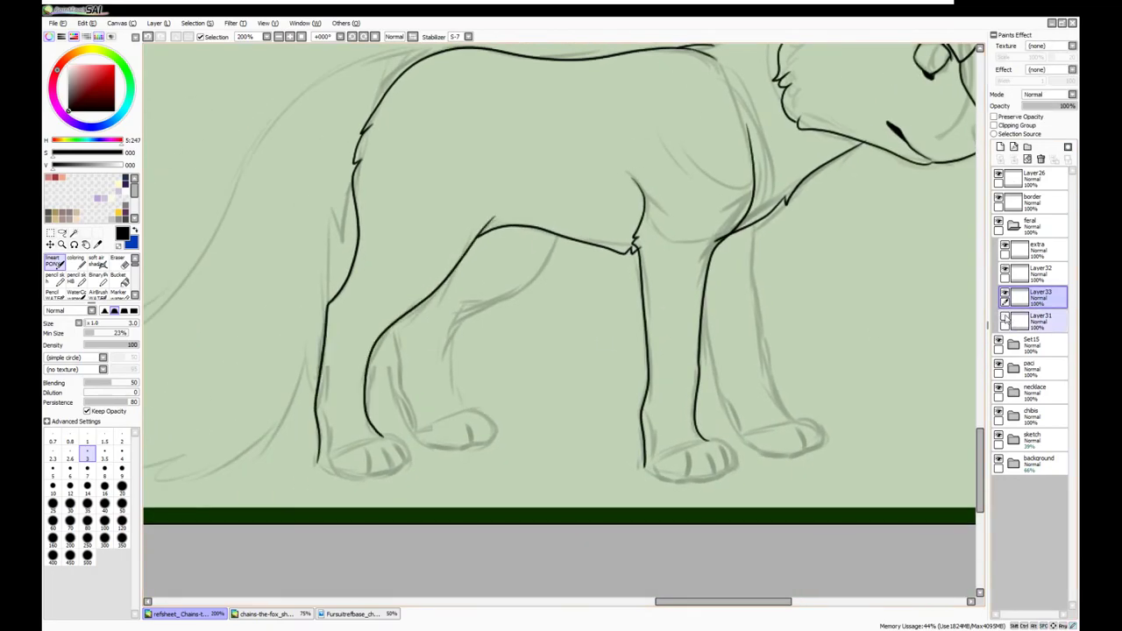
pyautogui.hscroll(4, 1008, 272)
pyautogui.scroll(-1, 1008, 272)
pyautogui.click(1008, 272)
pyautogui.scroll(1, 424, 405)
pyautogui.moveTo(524, 460)
pyautogui.mouseDown()
pyautogui.moveTo(664, 499)
pyautogui.moveTo(648, 419)
pyautogui.mouseUp()
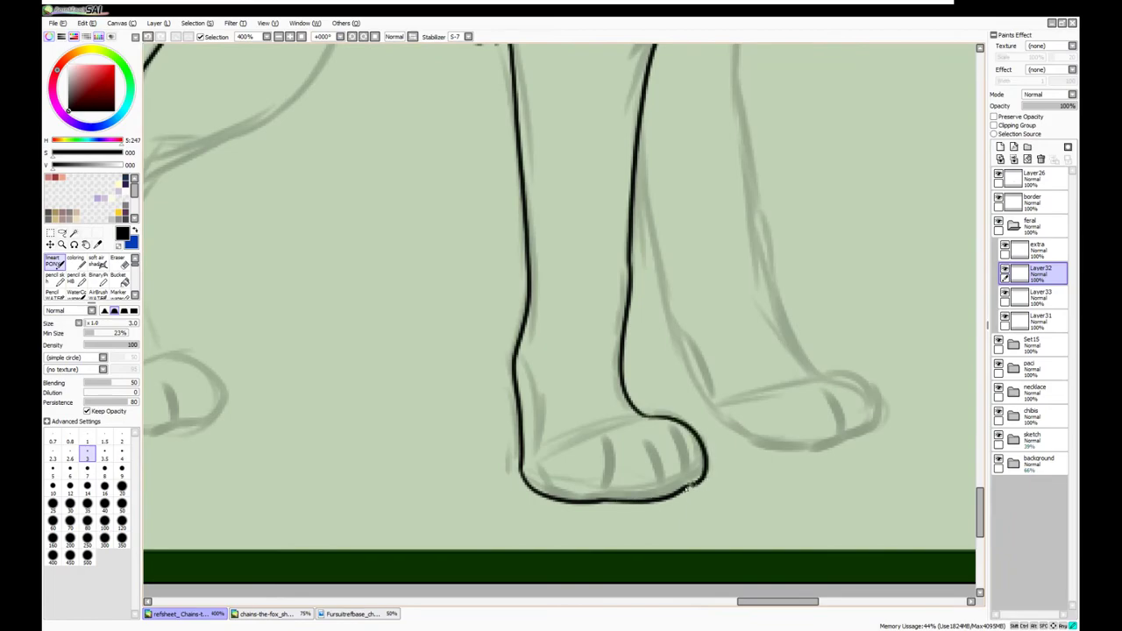
# Transform the inked front paw outline into place and commit it
pyautogui.hscroll(-2, 561, 351)
pyautogui.hotkey('ctrl', 't')
pyautogui.scroll(-2, 561, 314)
pyautogui.scroll(-2, 561, 314)
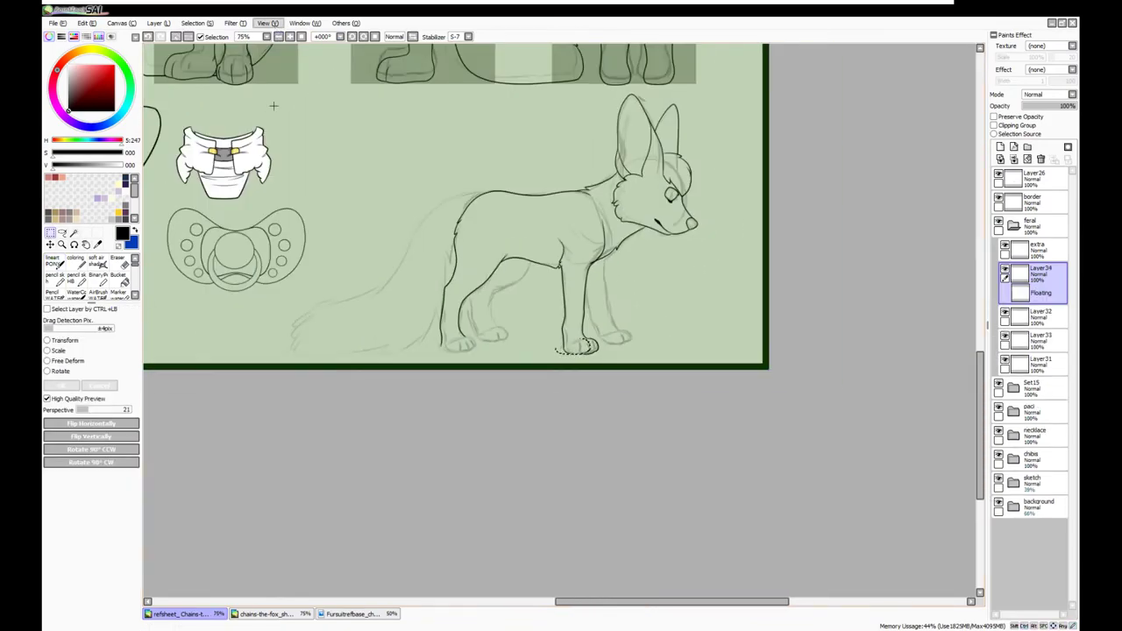
pyautogui.scroll(-1, 530, 317)
pyautogui.scroll(6, 530, 317)
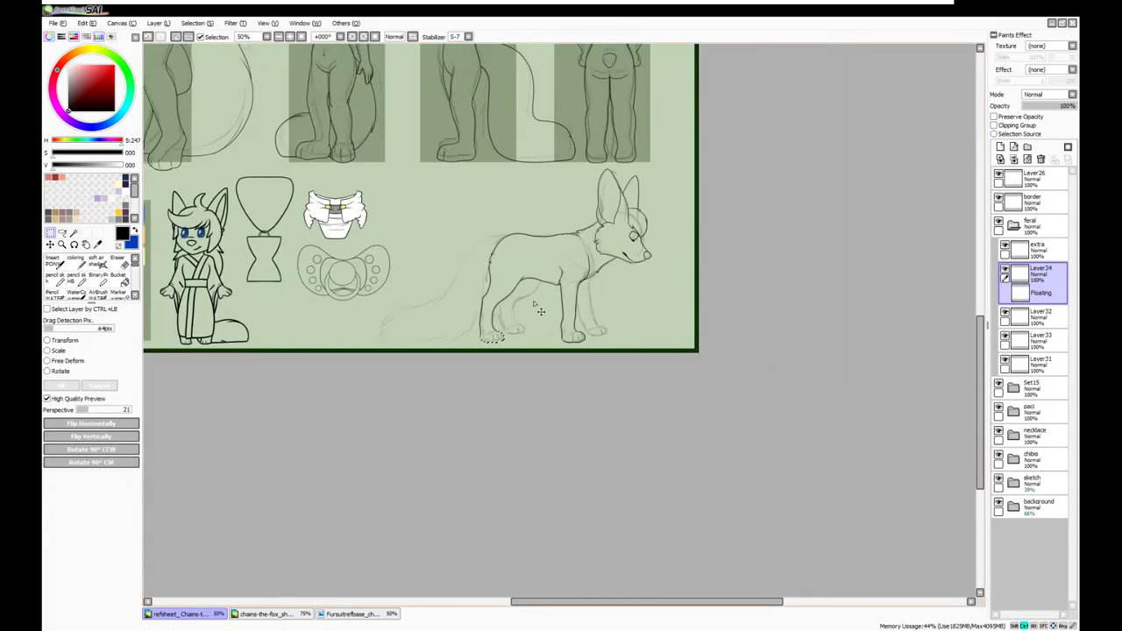
pyautogui.scroll(1, 530, 318)
pyautogui.press('Return')
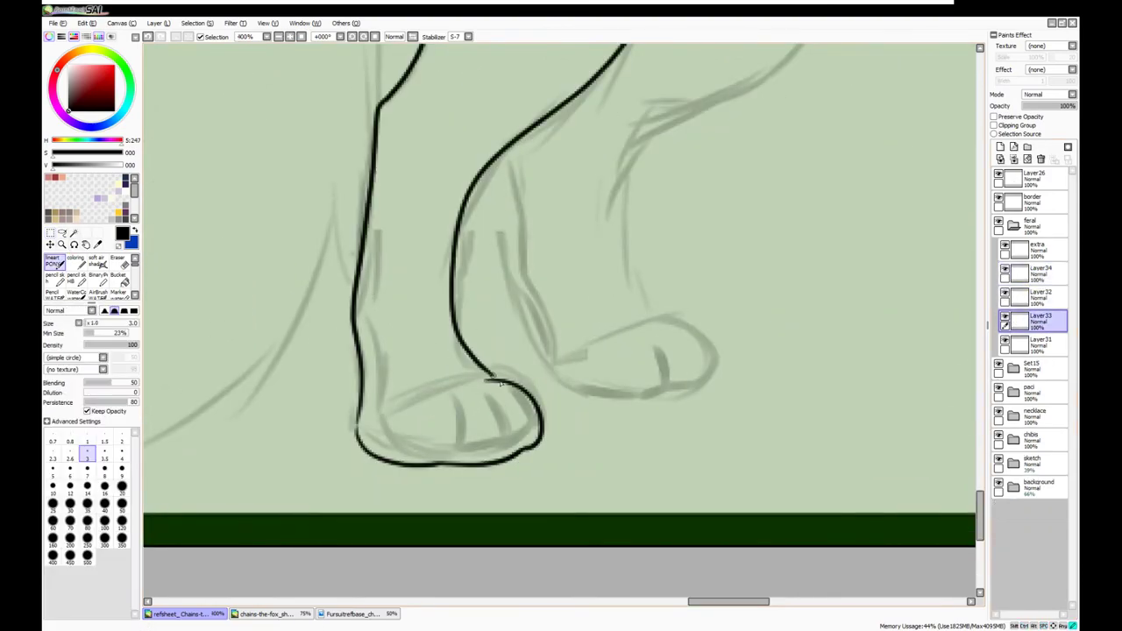
# Merge the pasted paw layer down into Layer32
pyautogui.click(1030, 274)
pyautogui.scroll(-3, 801, 456)
pyautogui.hotkey('ctrl', 'e')
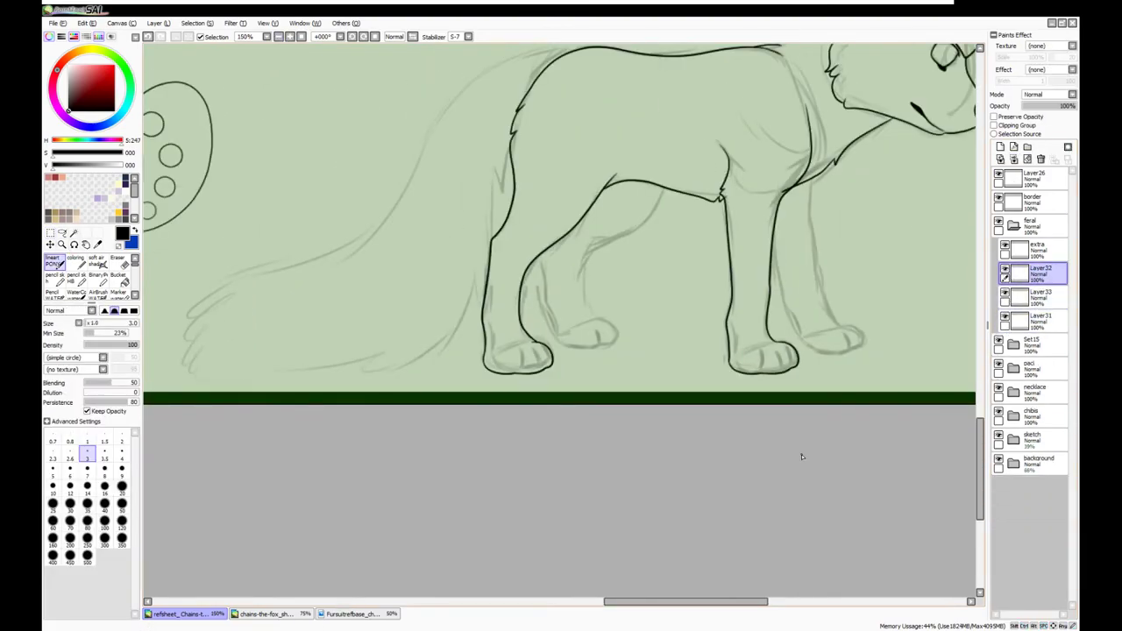
pyautogui.scroll(-1, 713, 463)
pyautogui.scroll(3, 713, 463)
# Extend the right leg line to the paw on Layer31 and ink the right paw outline on Layer32
pyautogui.click(1034, 320)
pyautogui.moveTo(745, 106)
pyautogui.mouseDown()
pyautogui.moveTo(724, 241)
pyautogui.moveTo(741, 351)
pyautogui.moveTo(790, 412)
pyautogui.mouseUp()
pyautogui.moveTo(643, 252)
pyautogui.mouseDown()
pyautogui.moveTo(669, 375)
pyautogui.moveTo(701, 457)
pyautogui.mouseUp()
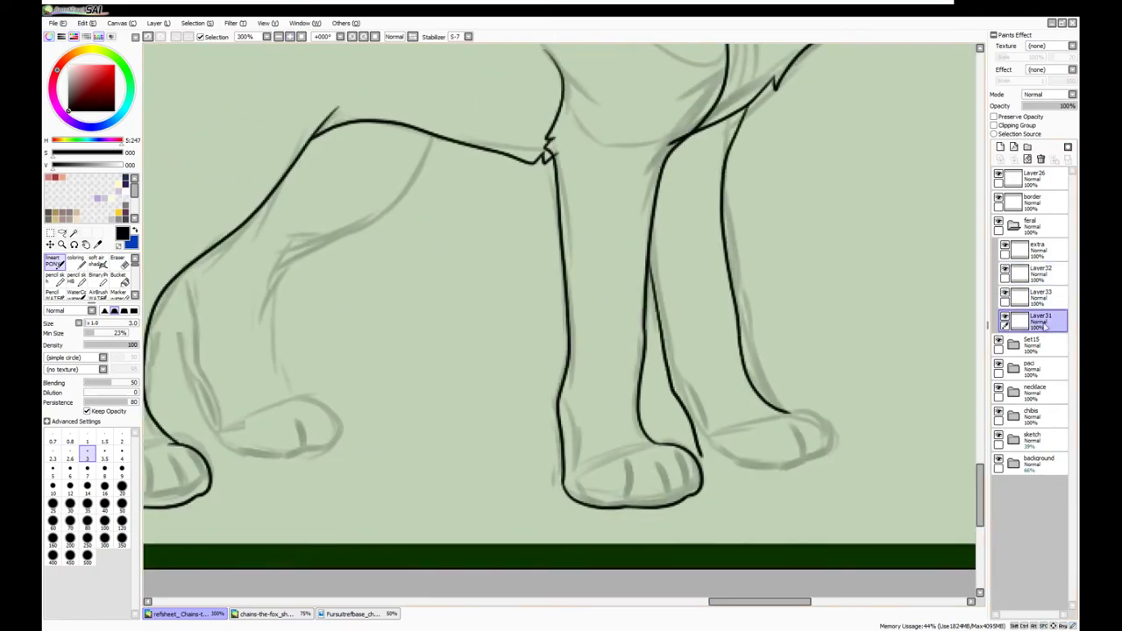
pyautogui.click(1034, 273)
pyautogui.moveTo(793, 410)
pyautogui.mouseDown()
pyautogui.moveTo(816, 470)
pyautogui.moveTo(735, 482)
pyautogui.moveTo(828, 463)
pyautogui.moveTo(780, 482)
pyautogui.moveTo(710, 481)
pyautogui.mouseUp()
pyautogui.hotkey('ctrl', 'z')
pyautogui.moveTo(820, 465); pyautogui.dragTo(702, 451)
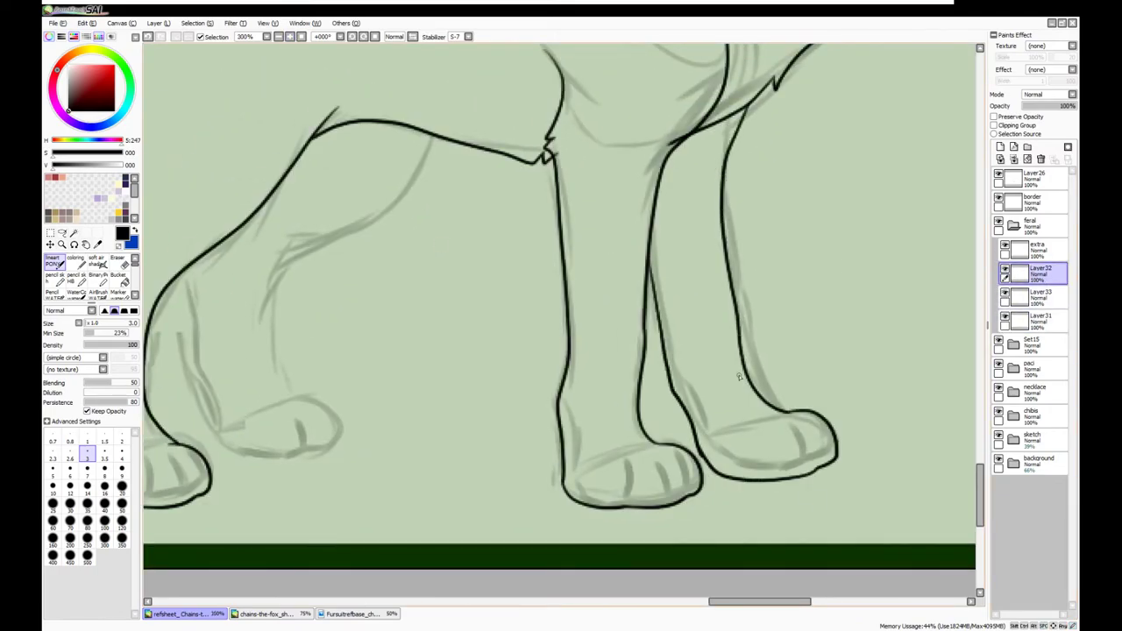
# Lasso and copy the right paw outline, pasting a copy over the left paw
pyautogui.press('l')
pyautogui.moveTo(765, 405); pyautogui.dragTo(727, 488)
pyautogui.hotkey('ctrl', 'c')
pyautogui.hotkey('ctrl', 'v')
pyautogui.moveTo(421, 304)
pyautogui.mouseDown()
pyautogui.moveTo(442, 305)
pyautogui.moveTo(433, 280)
pyautogui.mouseUp()
pyautogui.hotkey('ctrl', 'd')
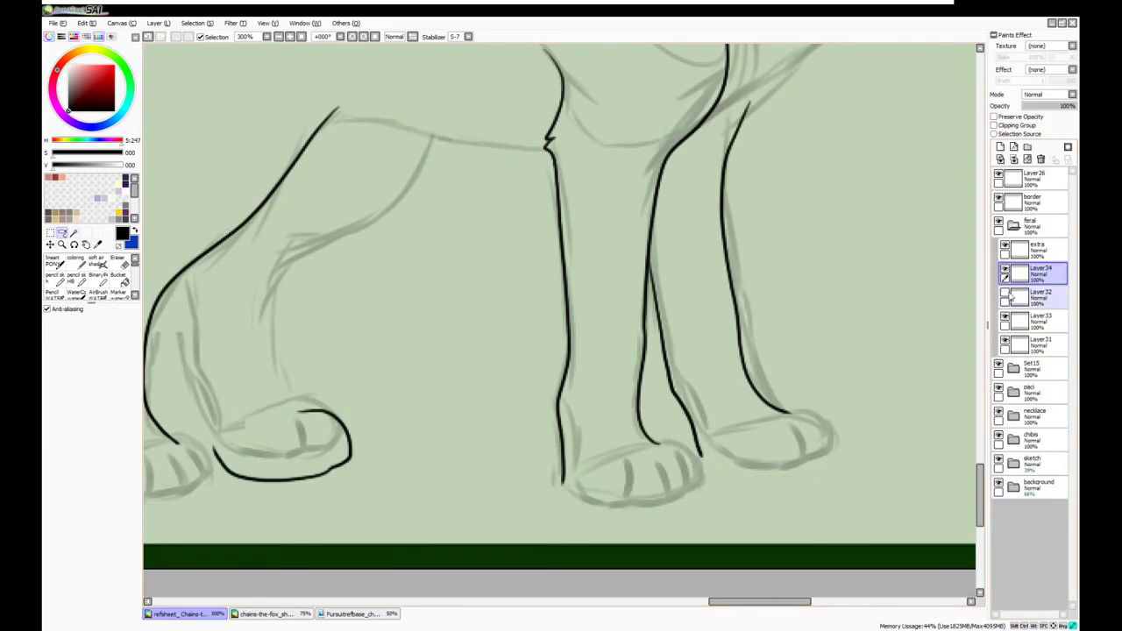
# Reshape the pasted paw copy, then paste another paw copy onto the right leg
pyautogui.click(1035, 250)
pyautogui.keyDown('ctrl'); pyautogui.click(556, 321); pyautogui.keyUp('ctrl')
pyautogui.hotkey('ctrl', 'e')
pyautogui.scroll(-4, 561, 321)
pyautogui.scroll(4, 561, 320)
pyautogui.click(47, 371)
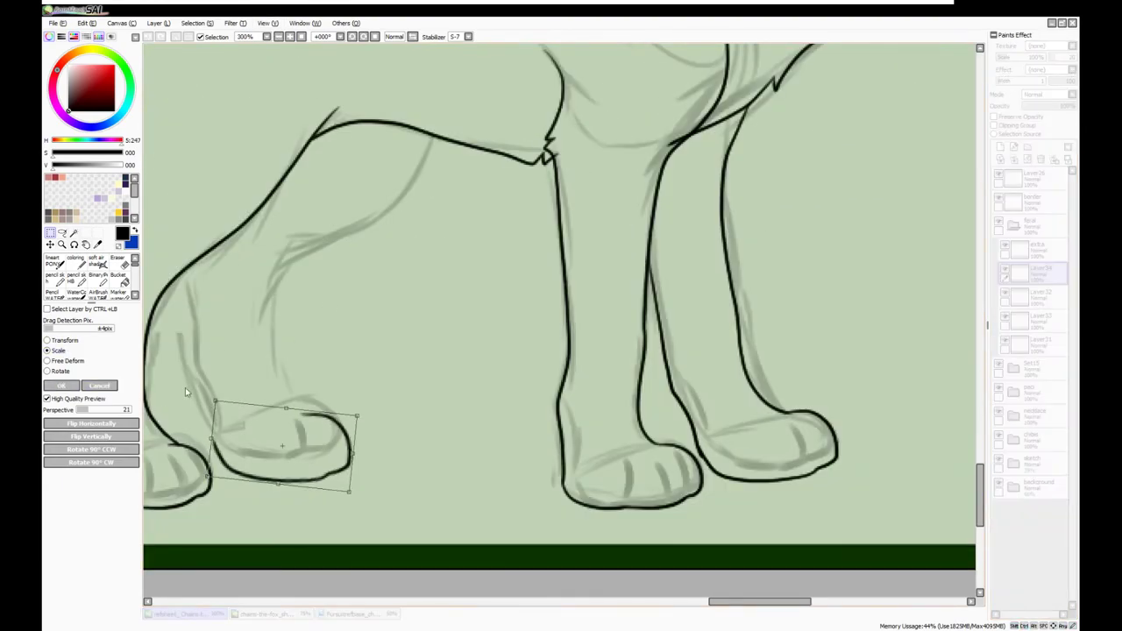
pyautogui.click(67, 386)
pyautogui.hotkey('ctrl', 'v')
pyautogui.moveTo(509, 248); pyautogui.dragTo(506, 218)
# Lasso the overlapping paw lines and merge the pasted paw layers down into Layer32
pyautogui.click(1039, 319)
pyautogui.click(61, 232)
pyautogui.moveTo(859, 367); pyautogui.dragTo(711, 478)
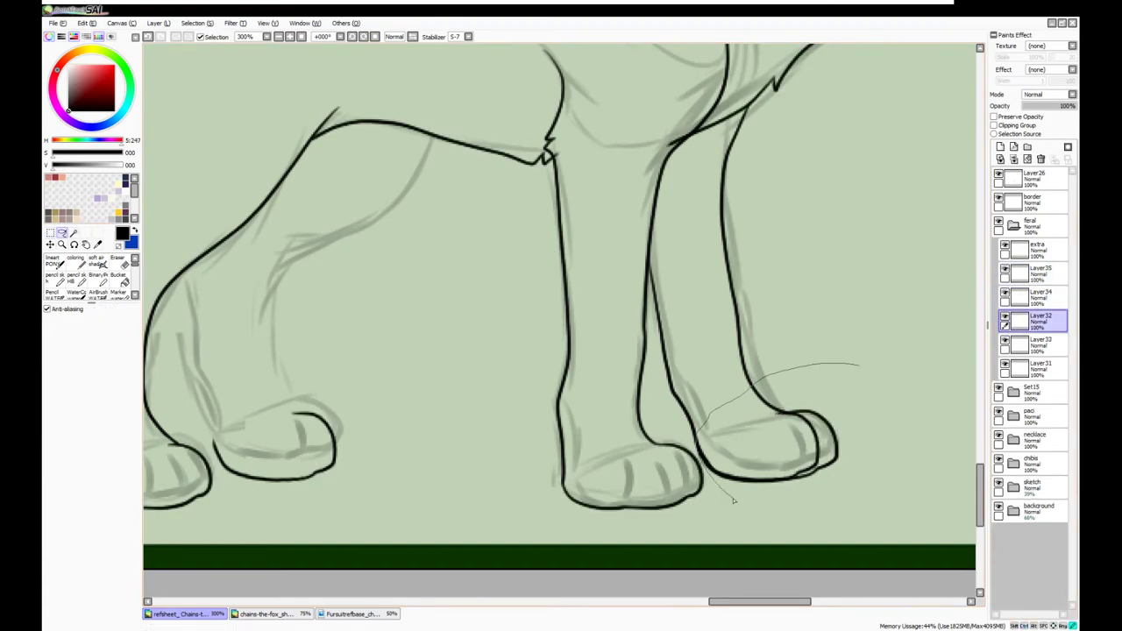
pyautogui.hotkey('ctrl', 'e')
pyautogui.hotkey('ctrl', 'e')
# Ink the left inner leg line and retry the curve from the paw up to the belly
pyautogui.moveTo(149, 256); pyautogui.dragTo(183, 291)
pyautogui.click(53, 260)
pyautogui.moveTo(410, 478); pyautogui.dragTo(385, 305)
pyautogui.moveTo(492, 449)
pyautogui.mouseDown()
pyautogui.moveTo(458, 338)
pyautogui.moveTo(537, 277)
pyautogui.moveTo(614, 184)
pyautogui.moveTo(580, 241)
pyautogui.moveTo(515, 281)
pyautogui.moveTo(455, 357)
pyautogui.moveTo(489, 447)
pyautogui.mouseUp()
pyautogui.hotkey('ctrl', 'z')
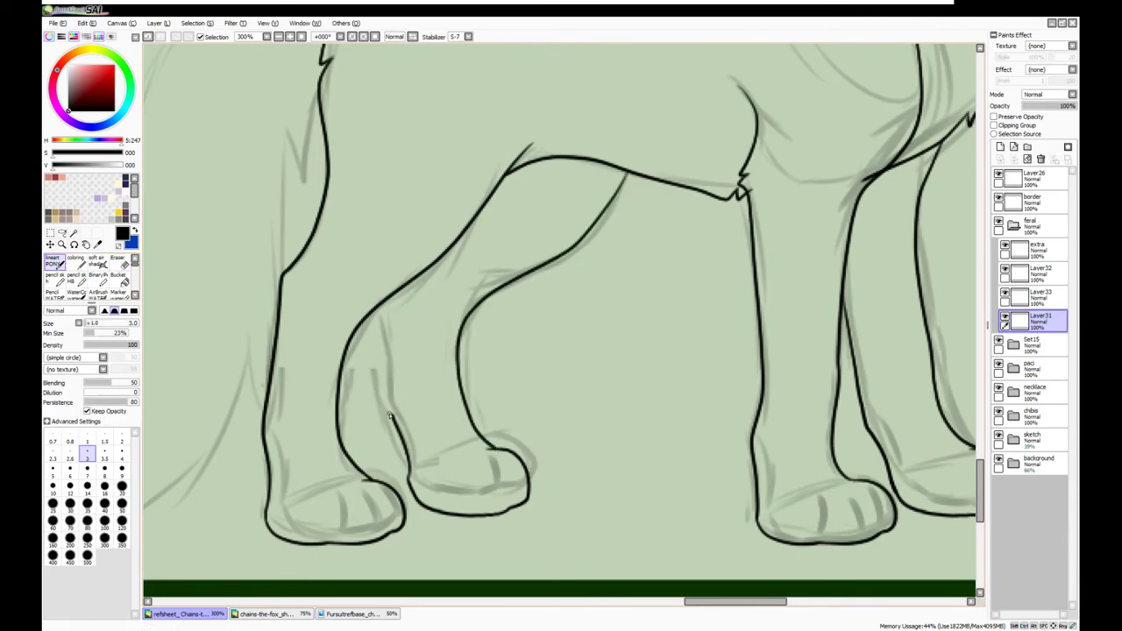
pyautogui.scroll(-5, 389, 255)
# Erase stray leg lines on Layer32
pyautogui.click(1036, 272)
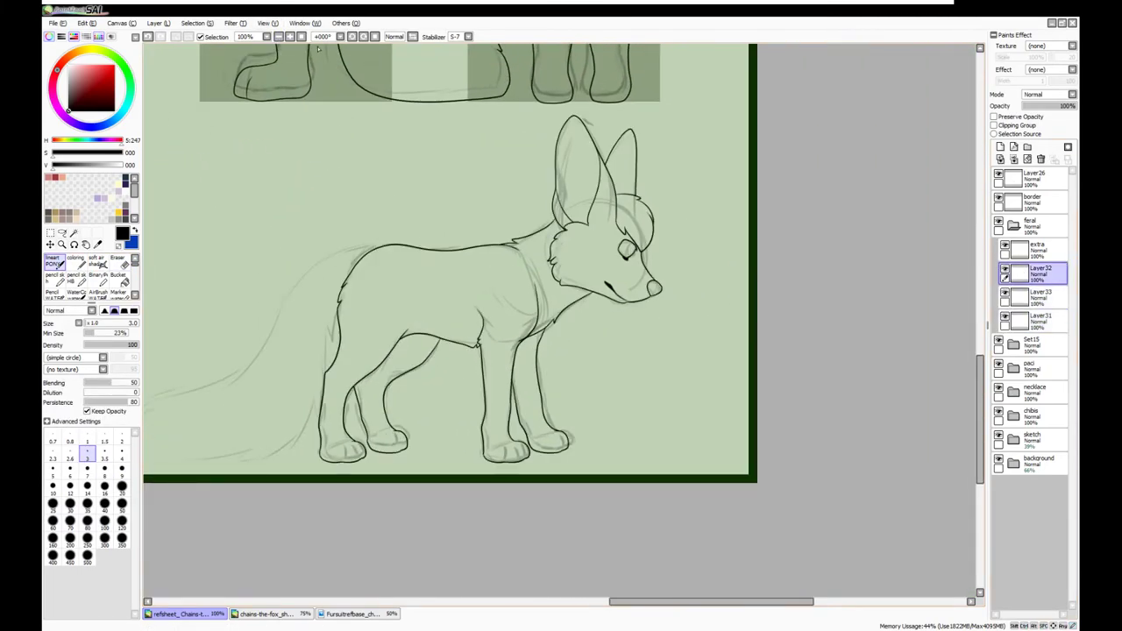
pyautogui.scroll(5, 708, 332)
pyautogui.press('e')
pyautogui.scroll(-3, 708, 331)
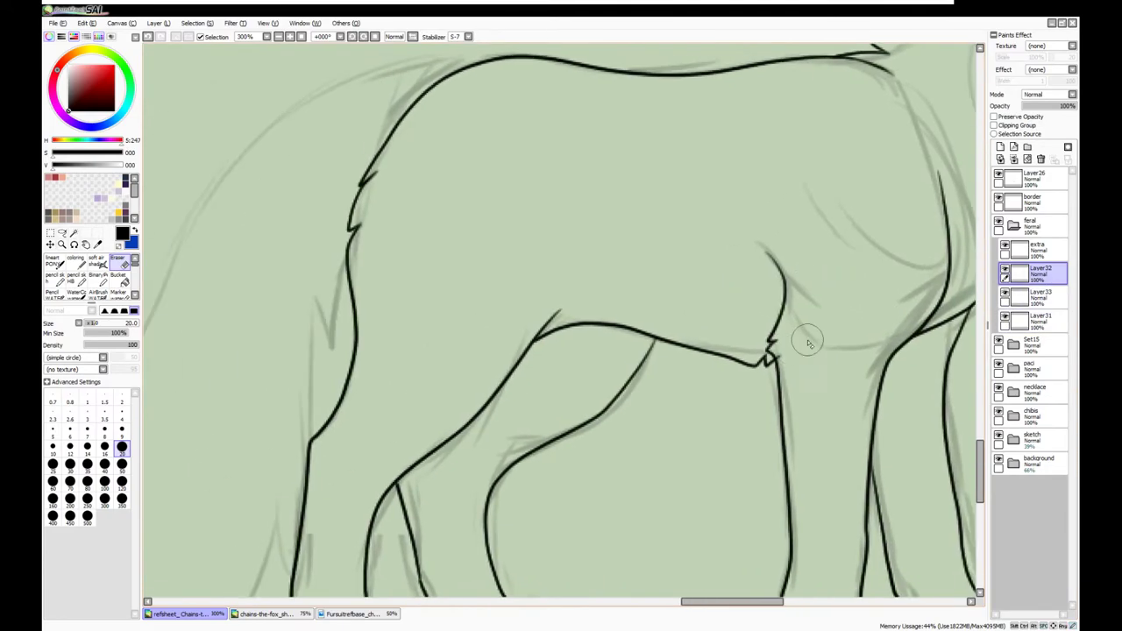
# On a new layer, ink the upper and lower tail lines curving from the back
pyautogui.hotkey('ctrl', 'shift', 'n')
pyautogui.press('n')
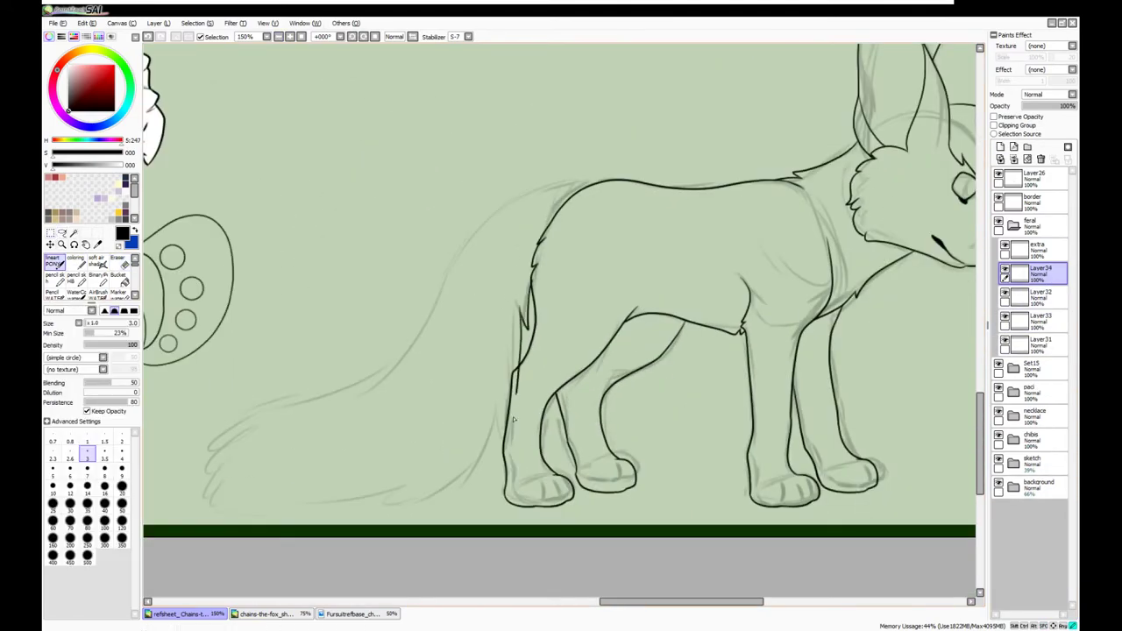
pyautogui.moveTo(525, 201)
pyautogui.mouseDown()
pyautogui.moveTo(405, 345)
pyautogui.moveTo(248, 399)
pyautogui.mouseUp()
pyautogui.moveTo(463, 483)
pyautogui.mouseDown()
pyautogui.moveTo(307, 507)
pyautogui.moveTo(180, 500)
pyautogui.mouseUp()
pyautogui.scroll(2, 386, 245)
pyautogui.press('e')
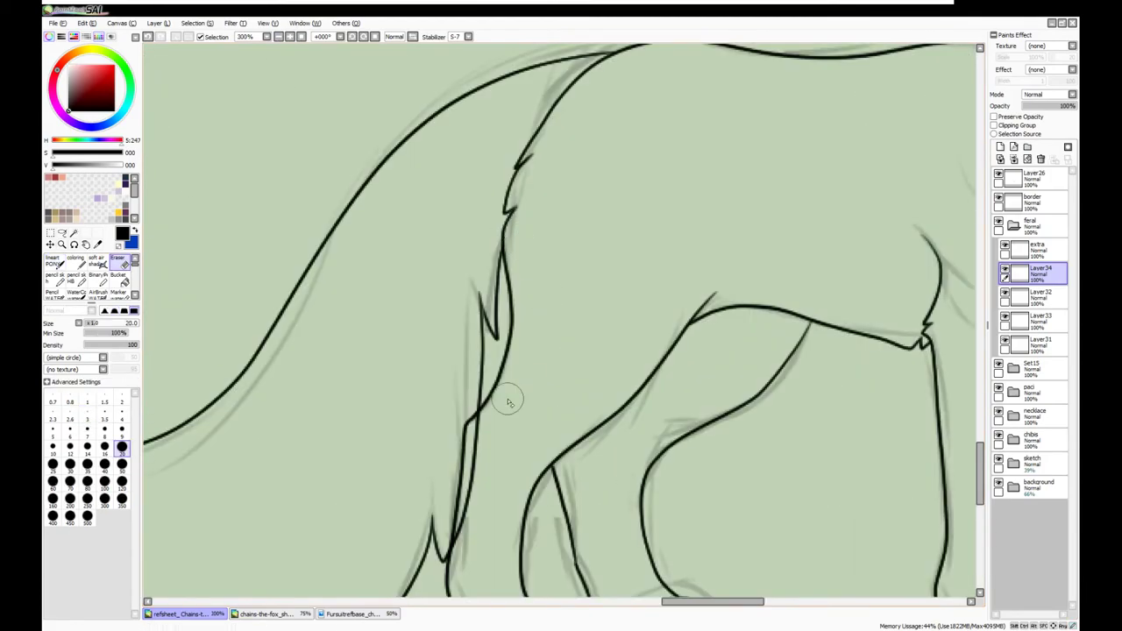
pyautogui.scroll(-5, 468, 550)
pyautogui.scroll(5, 609, 173)
pyautogui.press('n')
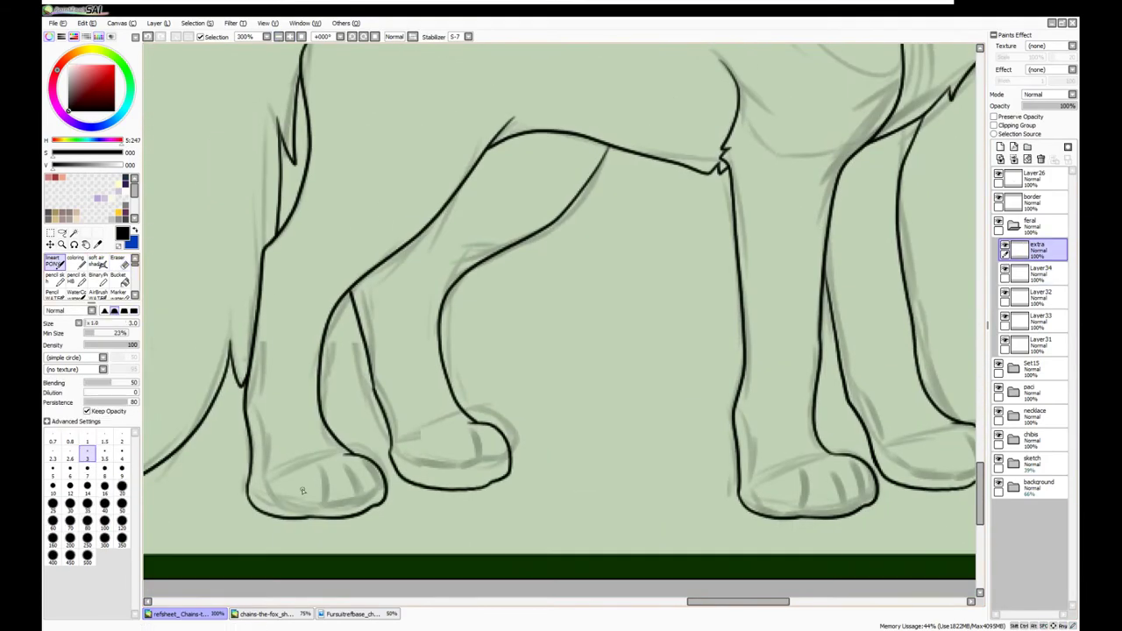
# Copy the left paw's claw lines, paste them and merge them into the extra layer
pyautogui.press('m')
pyautogui.moveTo(268, 394); pyautogui.dragTo(556, 538)
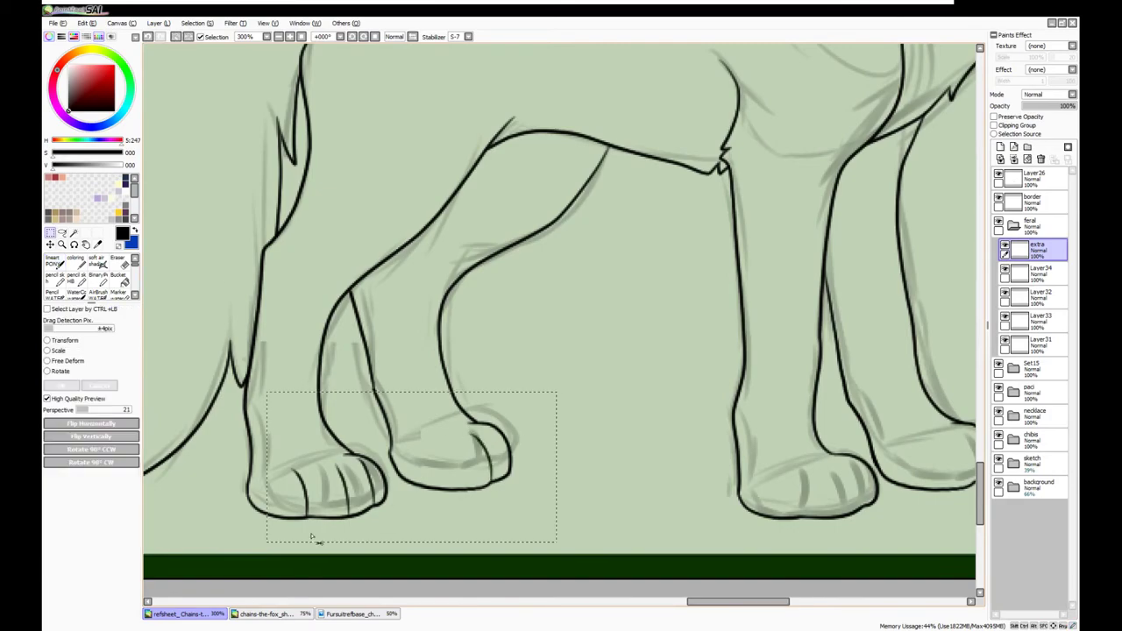
pyautogui.hotkey('ctrl', 'v')
pyautogui.hotkey('ctrl', 'e')
pyautogui.hotkey('ctrl', 'd')
pyautogui.scroll(3, 613, 237)
pyautogui.press('n')
pyautogui.scroll(4, 453, 266)
pyautogui.hscroll(6, 639, 181)
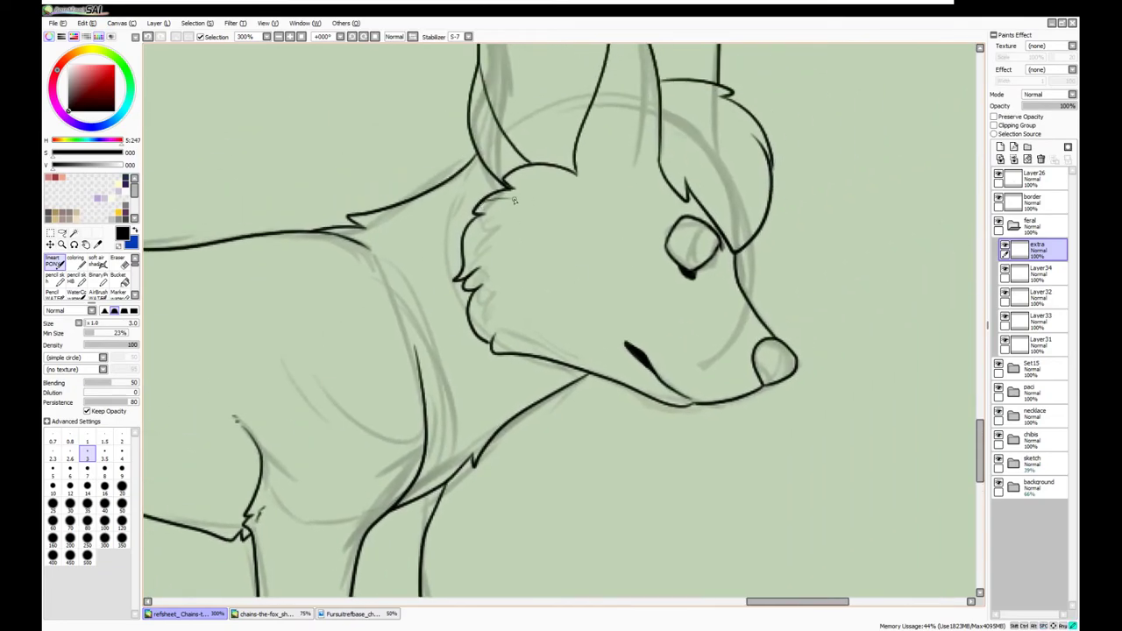
pyautogui.scroll(-5, 526, 282)
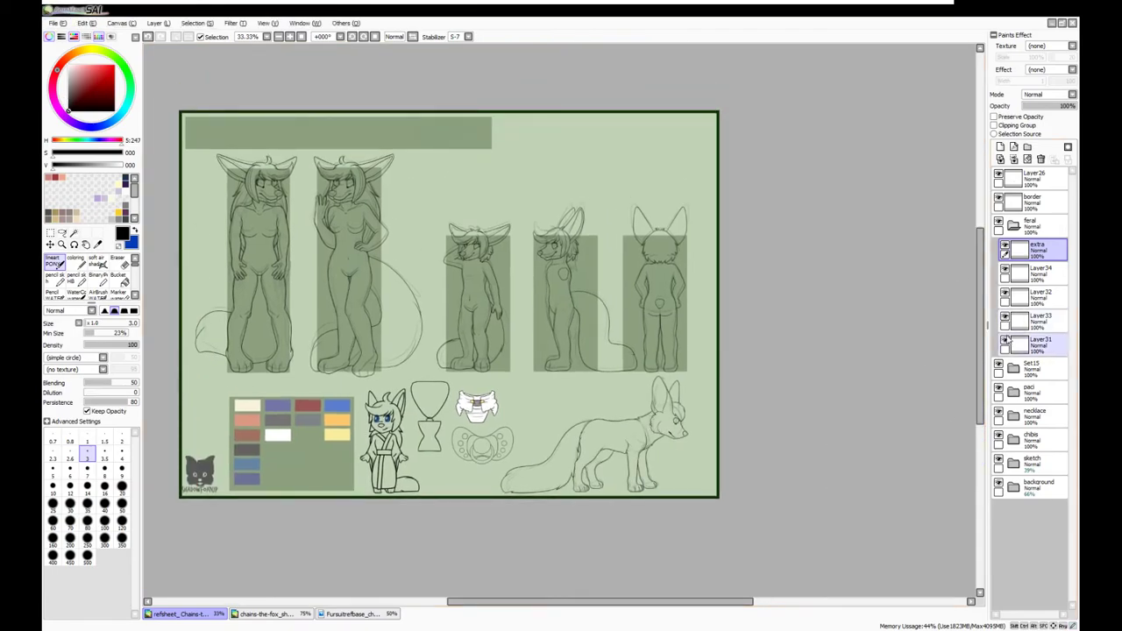
# Group the fox's ink layers into sub-folders Set16, Set17 and Set18 inside the feral folder
pyautogui.click(1034, 296)
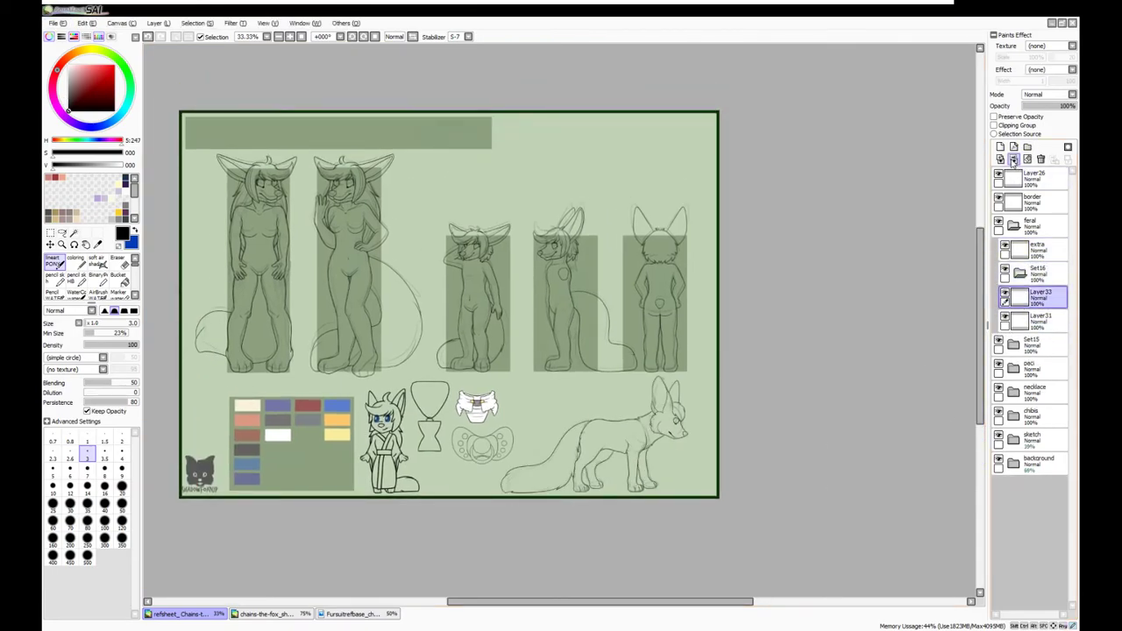
pyautogui.hotkey('ctrl', 't')
pyautogui.click(1035, 273)
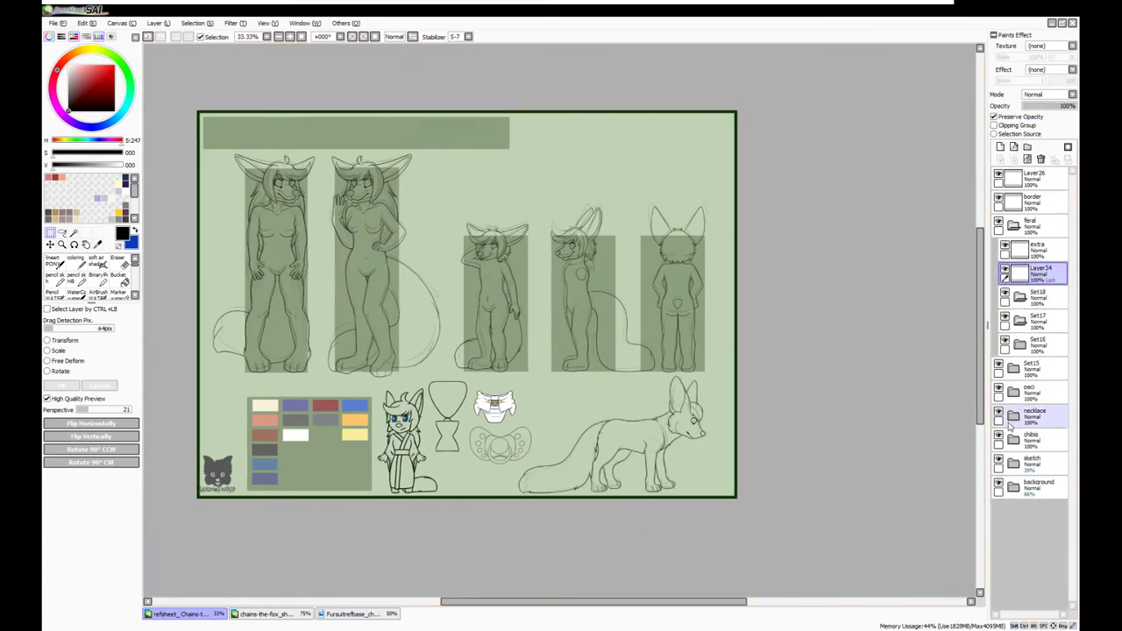
# Check the Fursuitrefbase and chains-the-fox documents, then return to refsheet_Chains
pyautogui.click(355, 613)
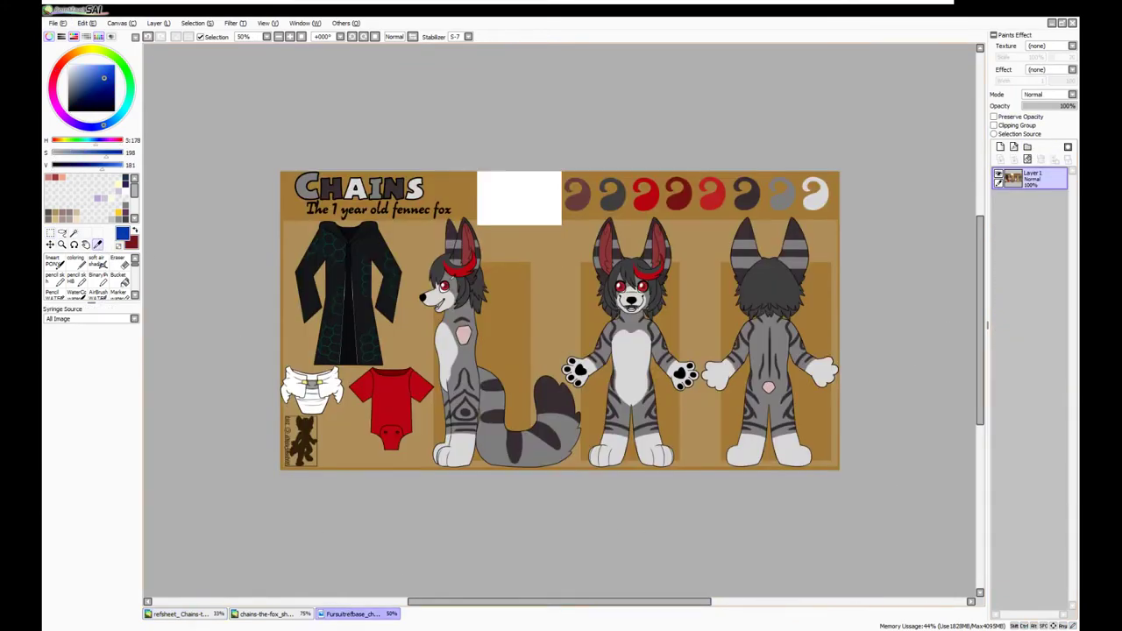
pyautogui.click(263, 614)
pyautogui.click(180, 614)
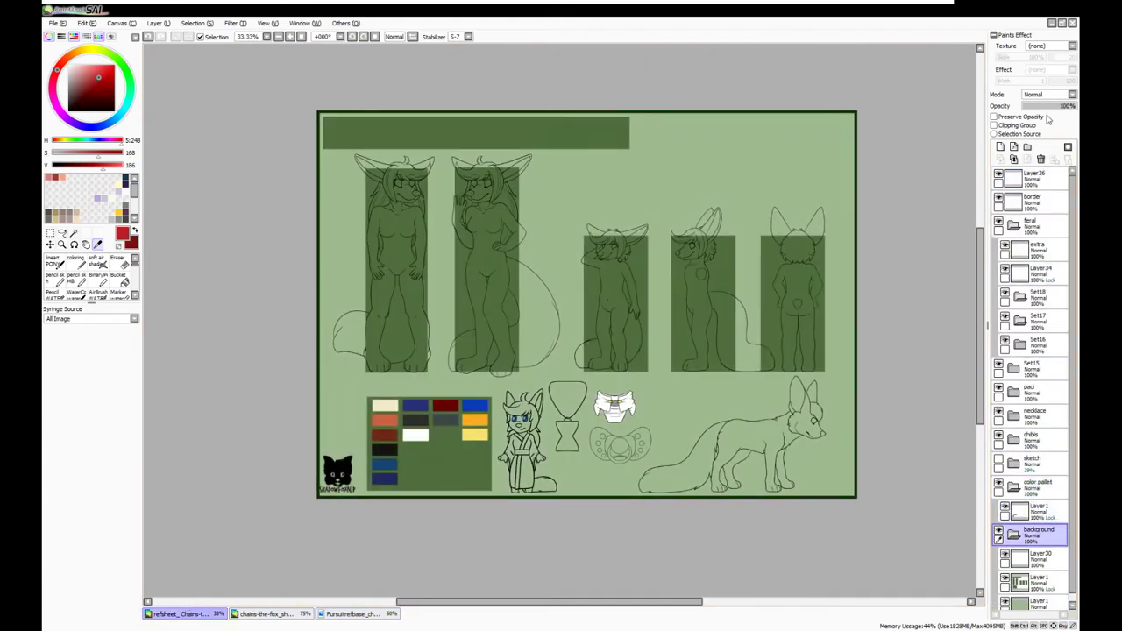
# Shift the middle swatch column to the right on the palette swatch layer
pyautogui.click(1036, 510)
pyautogui.hotkey('ctrl', 't')
pyautogui.scroll(3, 368, 441)
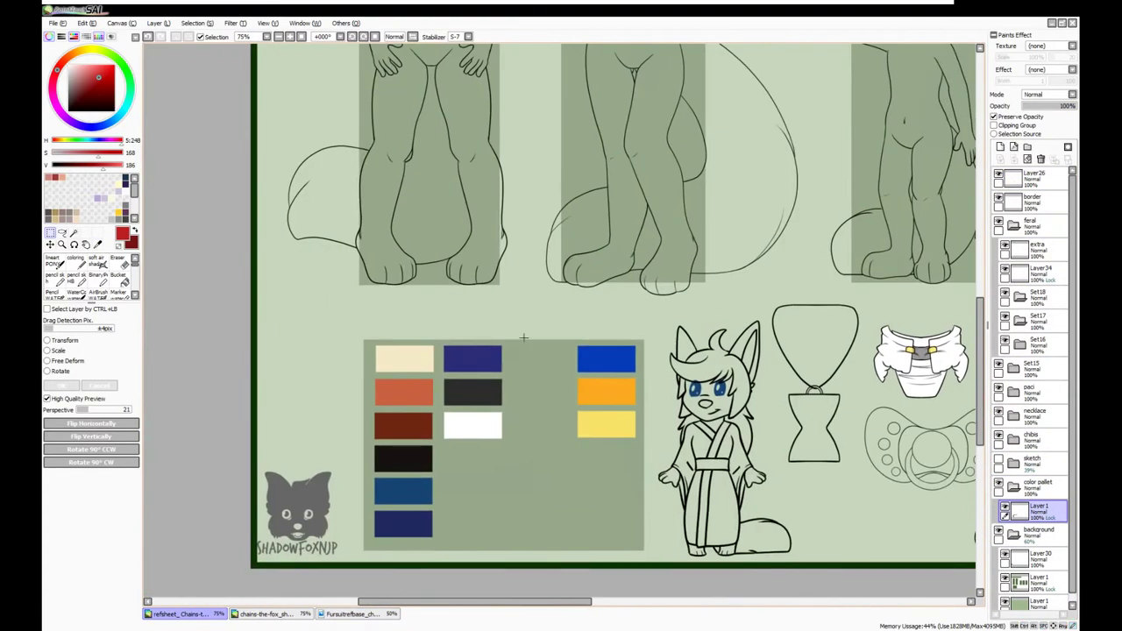
pyautogui.moveTo(446, 448); pyautogui.dragTo(495, 448)
pyautogui.press('Return')
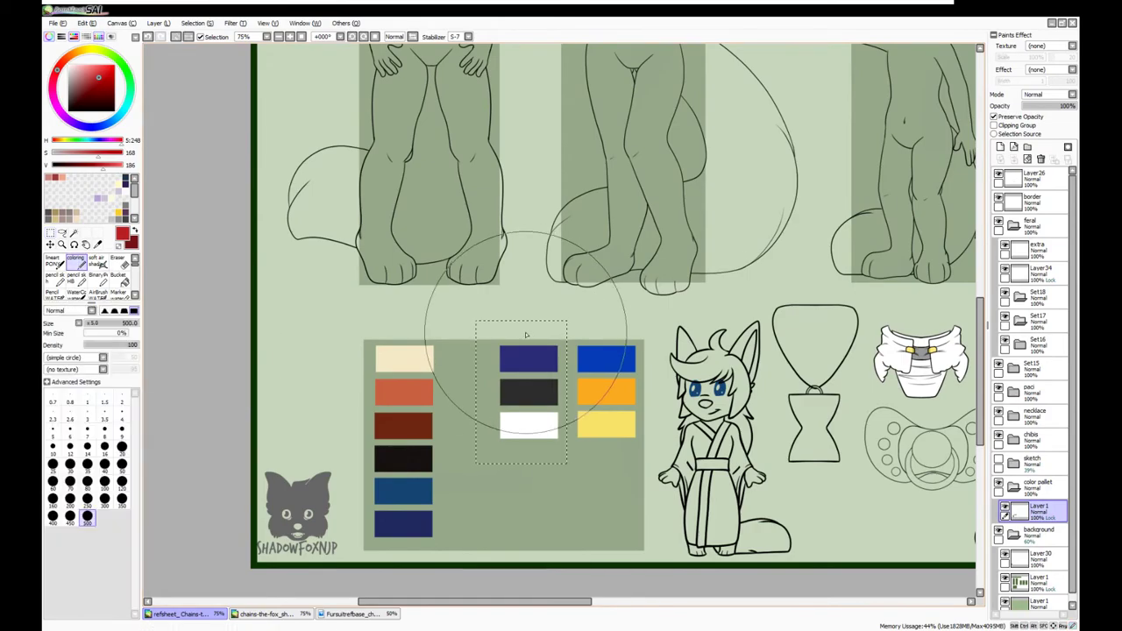
# Paint the middle swatches red, sampling red and black from the Chains reference sheet
pyautogui.moveTo(521, 338); pyautogui.dragTo(531, 394)
pyautogui.click(528, 392)
pyautogui.hotkey('ctrl', 'd')
pyautogui.click(263, 613)
pyautogui.keyDown('alt'); pyautogui.click(386, 395); pyautogui.keyUp('alt')
pyautogui.click(179, 614)
pyautogui.click(351, 614)
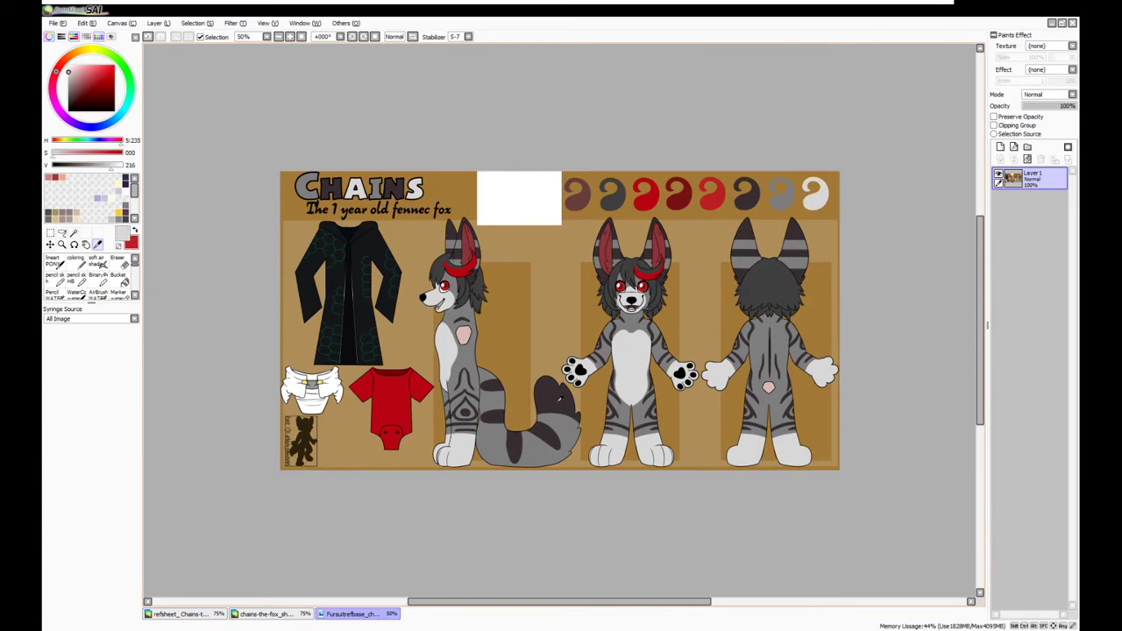
pyautogui.keyDown('alt'); pyautogui.click(634, 296); pyautogui.keyUp('alt')
pyautogui.click(180, 613)
# Paint the left swatch column black, then repaint it in greys sampled from Chains
pyautogui.moveTo(403, 377); pyautogui.dragTo(426, 501)
pyautogui.click(350, 614)
pyautogui.click(179, 614)
pyautogui.moveTo(403, 377); pyautogui.dragTo(412, 526)
pyautogui.click(351, 613)
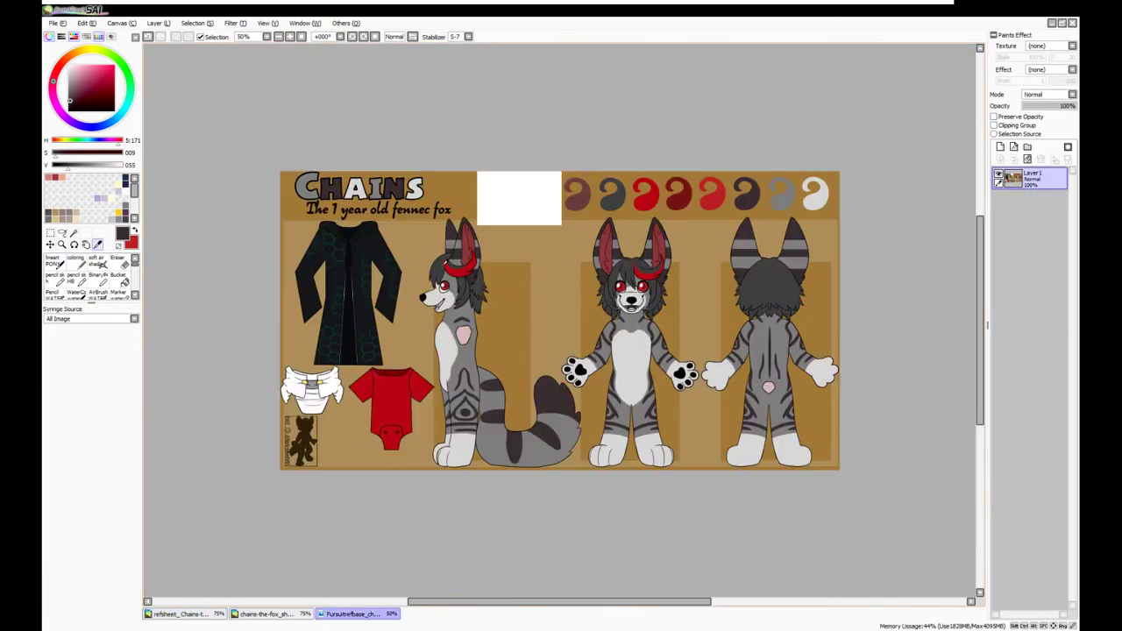
pyautogui.keyDown('alt'); pyautogui.click(457, 243); pyautogui.keyUp('alt')
pyautogui.click(180, 614)
pyautogui.moveTo(404, 377); pyautogui.dragTo(412, 526)
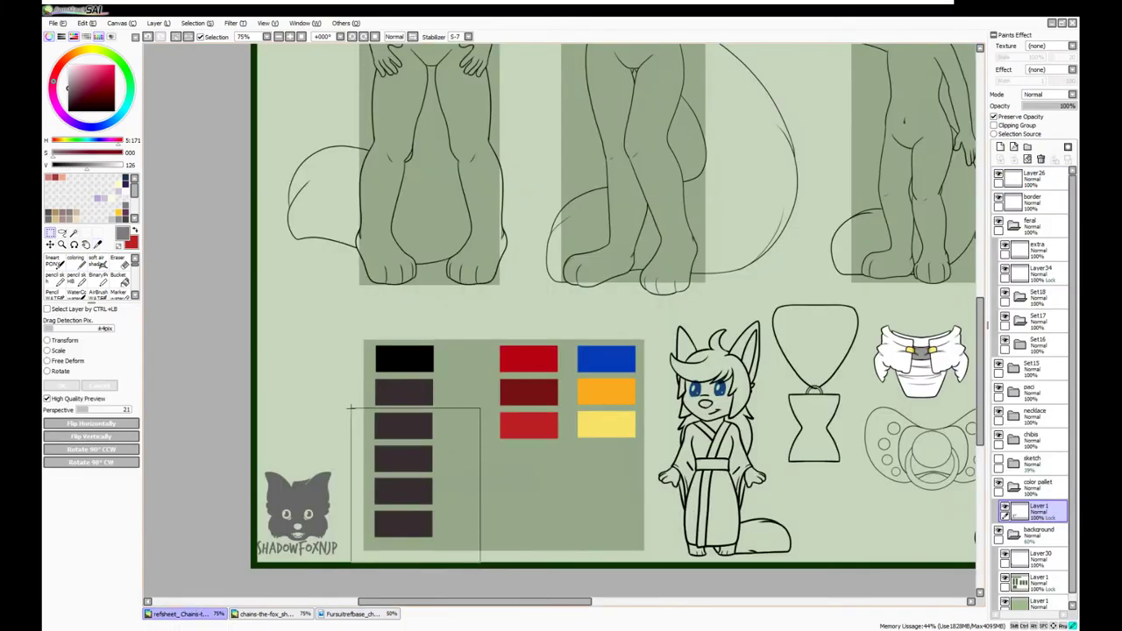
pyautogui.click(350, 614)
# Fill the lower swatches with light grey and sample a dark grey from the Chains sheet
pyautogui.keyDown('alt'); pyautogui.click(495, 377); pyautogui.keyUp('alt')
pyautogui.click(267, 614)
pyautogui.click(351, 614)
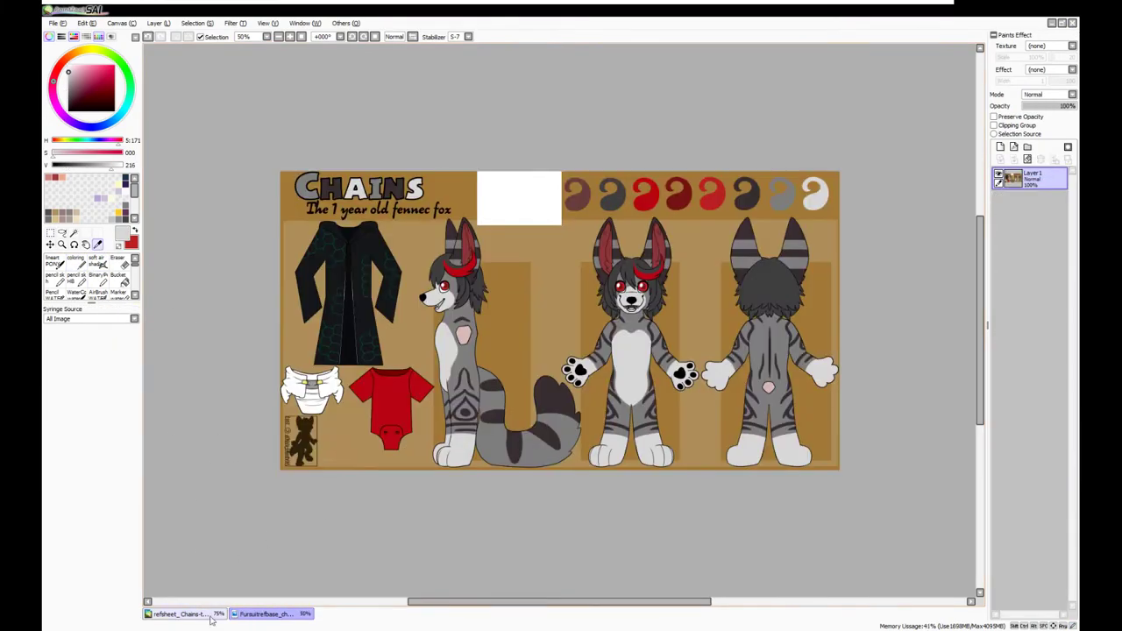
pyautogui.click(180, 614)
pyautogui.moveTo(403, 447); pyautogui.dragTo(412, 534)
pyautogui.click(267, 614)
pyautogui.keyDown('alt'); pyautogui.click(456, 243); pyautogui.keyUp('alt')
pyautogui.click(180, 614)
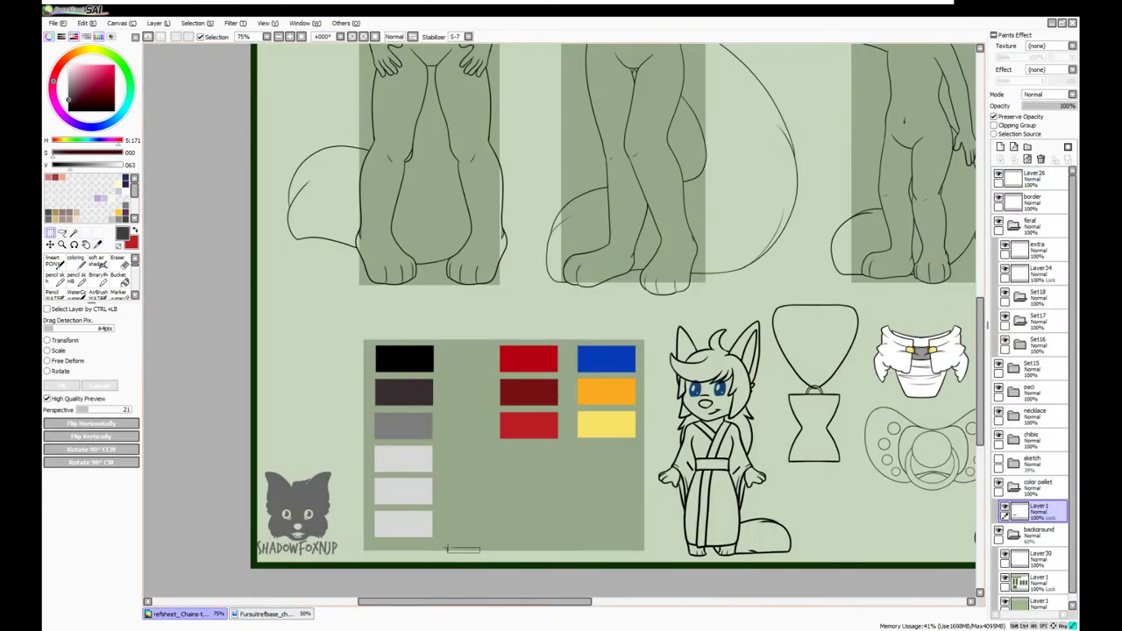
pyautogui.click(267, 613)
# Fill the bottom-left swatch with a brown-red sampled from the Chains sheet
pyautogui.keyDown('alt'); pyautogui.click(515, 369); pyautogui.keyUp('alt')
pyautogui.click(179, 613)
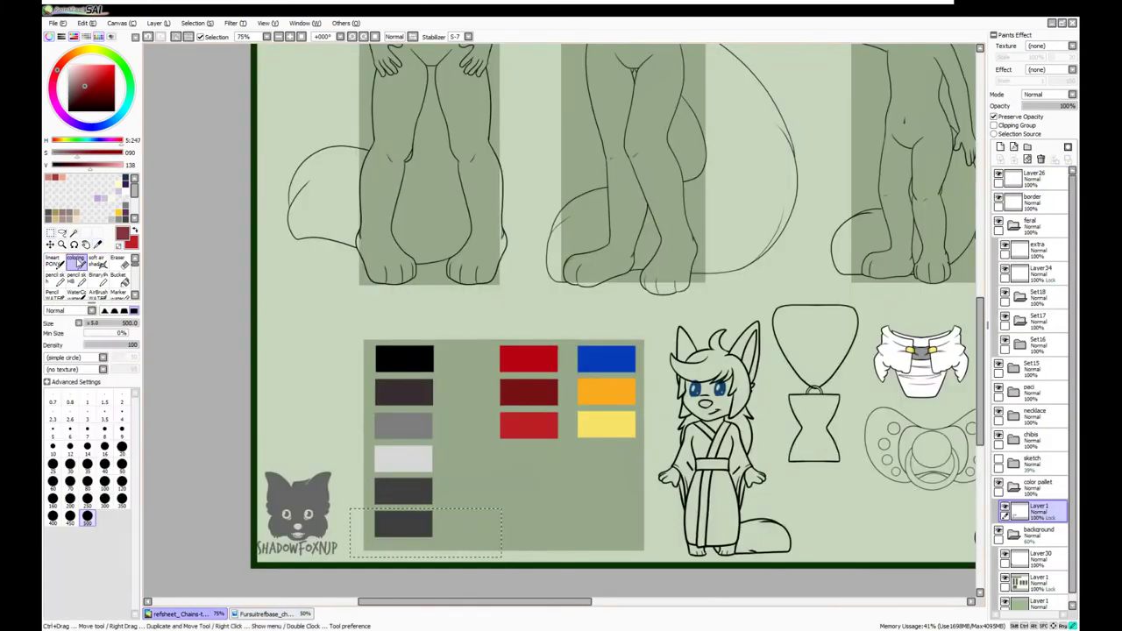
pyautogui.moveTo(390, 522); pyautogui.dragTo(420, 526)
pyautogui.press('Left')
pyautogui.press('Left')
pyautogui.press('Left')
pyautogui.press('Left')
pyautogui.press('Left')
pyautogui.press('Left')
pyautogui.press('Left')
pyautogui.press('Left')
pyautogui.press('Left')
pyautogui.press('Left')
# Nudge the swatch columns left into alignment and deselect them
pyautogui.press('Left')
pyautogui.press('Left')
pyautogui.press('Left')
pyautogui.press('Left')
pyautogui.press('Return')
# Copy the blue, orange and yellow swatch column and paste it to the right
pyautogui.moveTo(653, 318); pyautogui.dragTo(523, 474)
pyautogui.hotkey('ctrl', 'c')
pyautogui.hotkey('ctrl', 'v')
pyautogui.moveTo(532, 374); pyautogui.dragTo(566, 374)
pyautogui.click(1035, 531)
pyautogui.moveTo(655, 288); pyautogui.dragTo(463, 456)
pyautogui.press('Left')
pyautogui.press('Left')
pyautogui.press('Left')
pyautogui.press('Left')
pyautogui.press('Left')
pyautogui.press('Left')
pyautogui.moveTo(677, 270); pyautogui.dragTo(507, 460)
pyautogui.press('Left')
pyautogui.press('Left')
pyautogui.press('Left')
pyautogui.press('Left')
pyautogui.press('Left')
pyautogui.press('Left')
pyautogui.press('Left')
pyautogui.press('Left')
pyautogui.hotkey('ctrl', 'd')
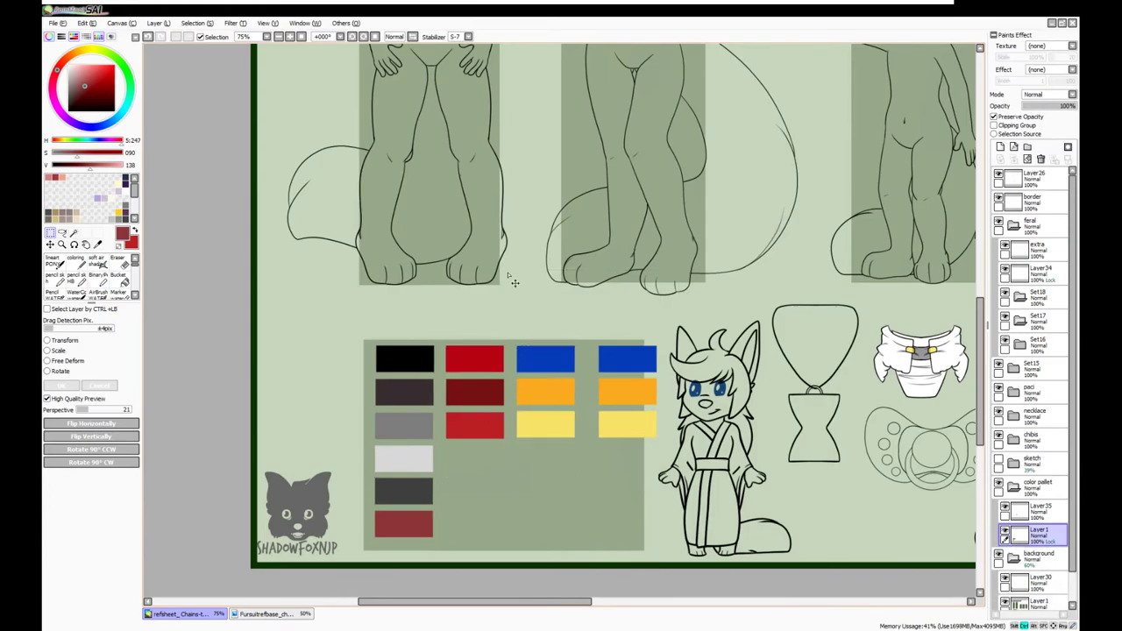
pyautogui.press('Left')
pyautogui.press('Left')
pyautogui.press('Left')
pyautogui.press('Left')
pyautogui.press('Left')
pyautogui.press('Left')
pyautogui.press('Left')
pyautogui.press('Left')
pyautogui.press('Left')
pyautogui.press('Left')
pyautogui.press('Left')
pyautogui.press('Left')
pyautogui.press('Left')
pyautogui.press('Left')
pyautogui.press('Left')
pyautogui.press('Left')
pyautogui.moveTo(652, 292); pyautogui.dragTo(368, 478)
pyautogui.press('Left')
pyautogui.press('Left')
pyautogui.moveTo(575, 339); pyautogui.dragTo(510, 443)
pyautogui.press('Left')
pyautogui.press('Left')
pyautogui.press('Left')
pyautogui.hotkey('ctrl', 'd')
# Fill the new fourth swatch column with white and close the fursuit base document
pyautogui.click(1042, 507)
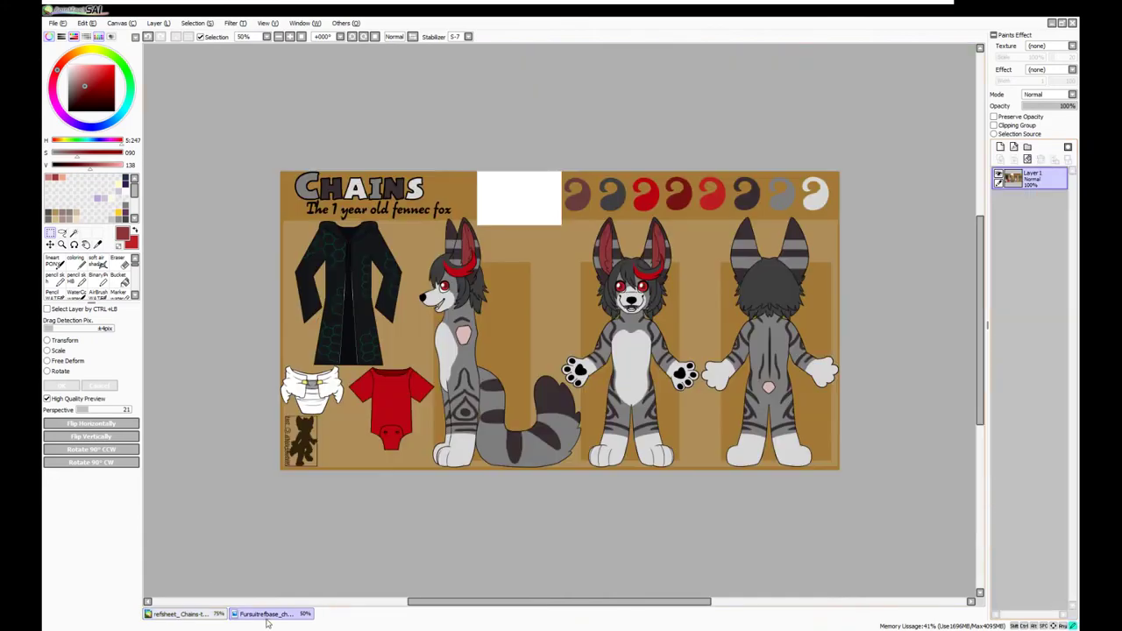
pyautogui.click(266, 613)
pyautogui.click(180, 613)
pyautogui.moveTo(579, 306); pyautogui.dragTo(584, 501)
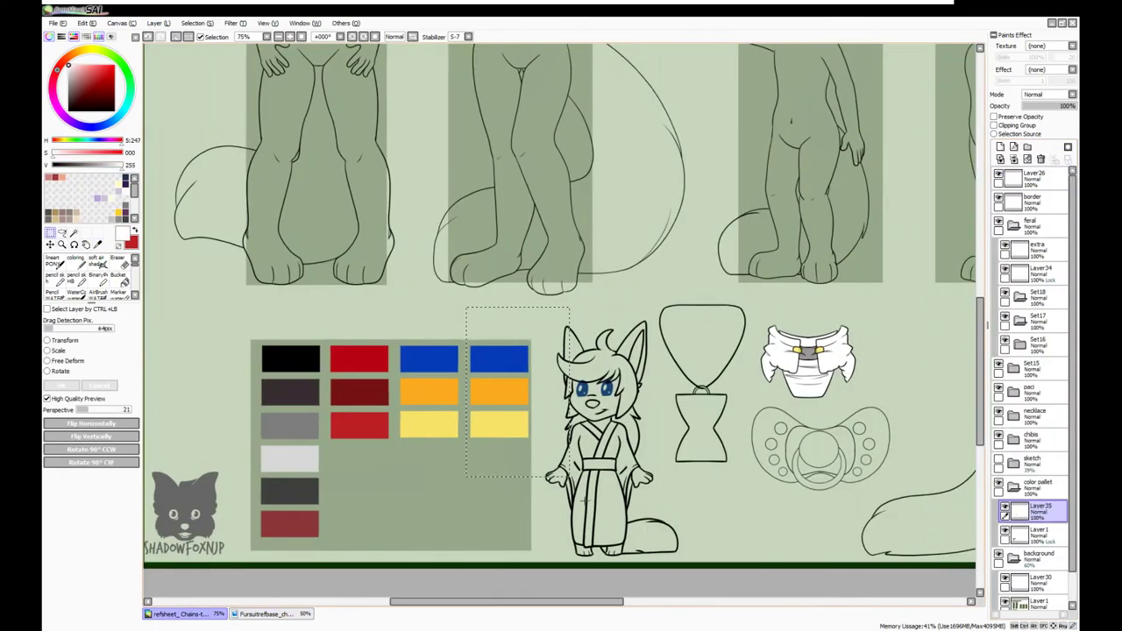
pyautogui.press('b')
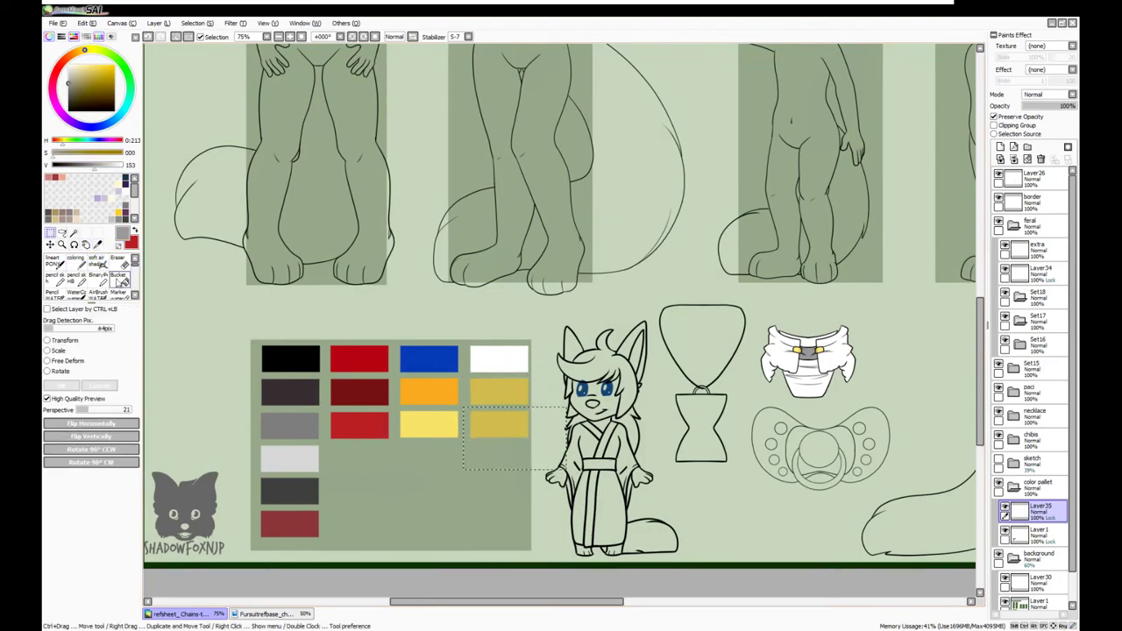
pyautogui.hotkey('ctrl', 'Tab')
pyautogui.hotkey('ctrl', 'w')
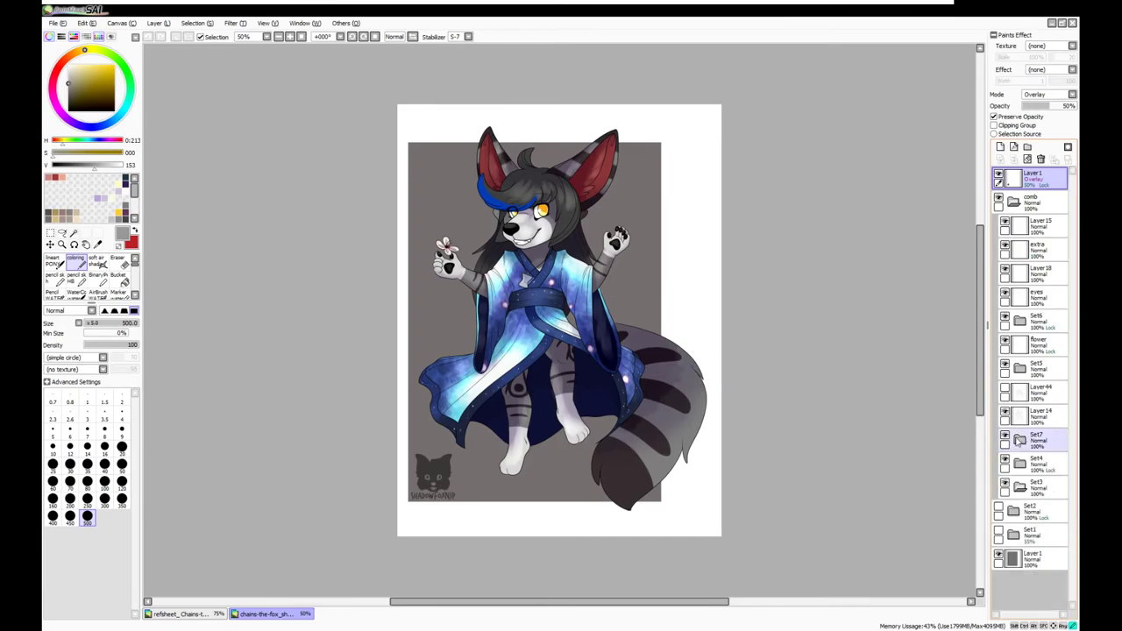
# Fill the marked swatch with beige sampled from the kimono artwork, then close that artwork
pyautogui.scroll(5, 457, 191)
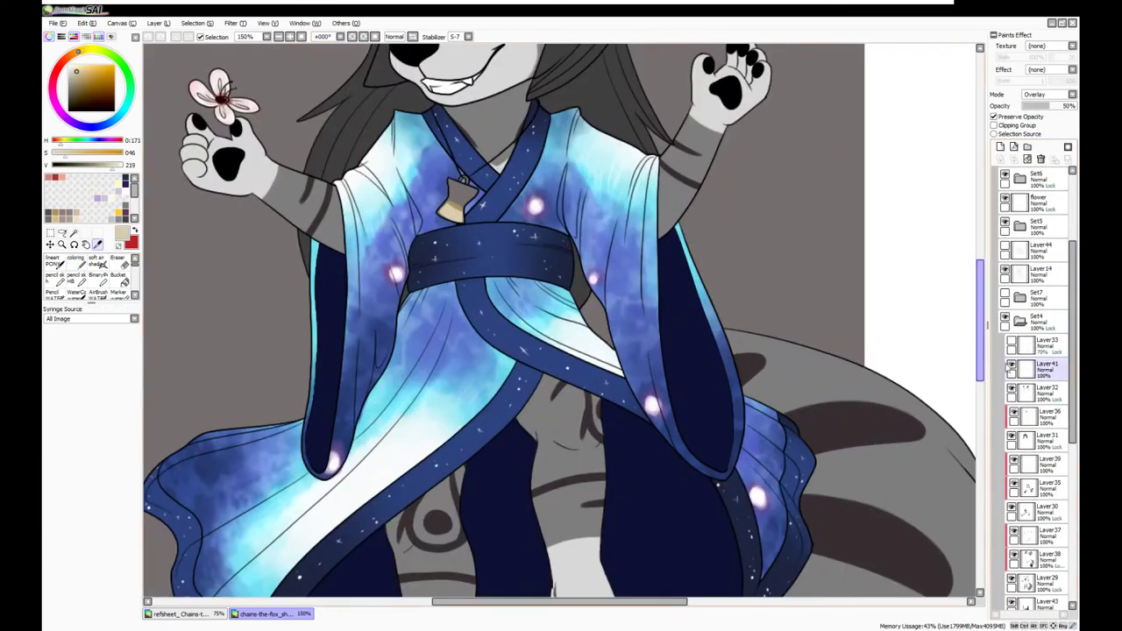
pyautogui.press('x')
pyautogui.click(1071, 23)
pyautogui.press('m')
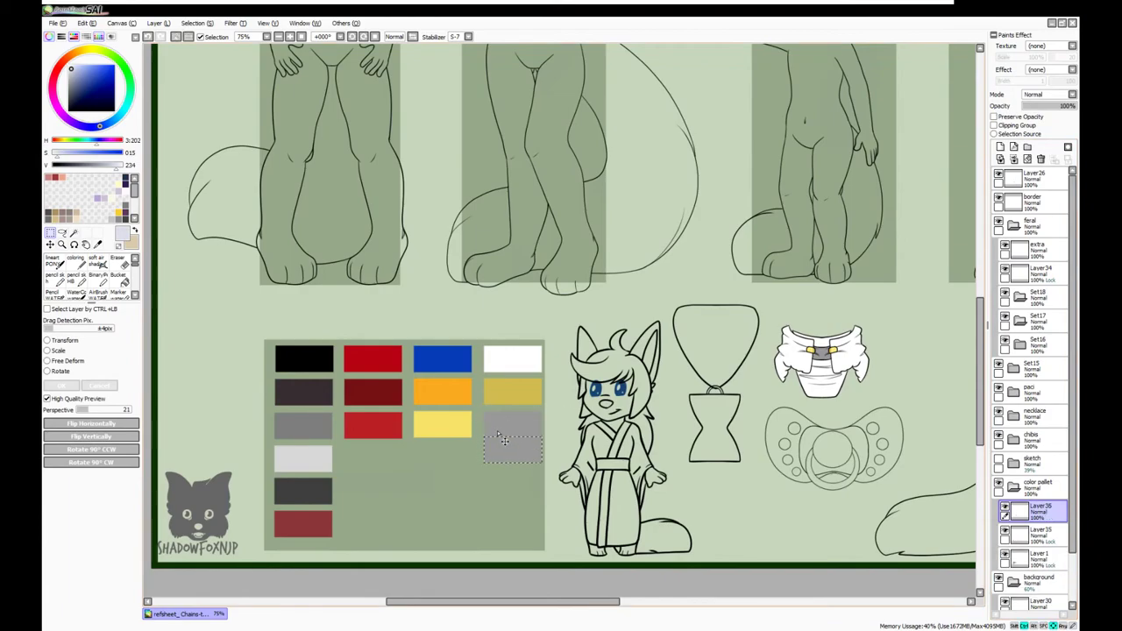
pyautogui.press('b')
pyautogui.click(504, 440)
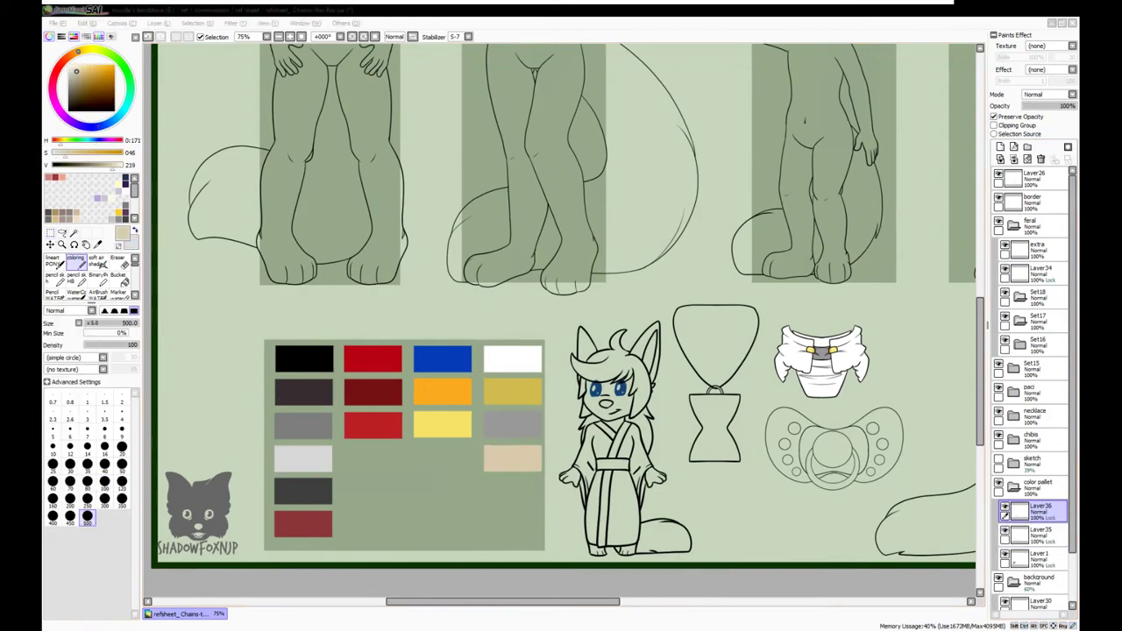
pyautogui.scroll(-4, 184, 65)
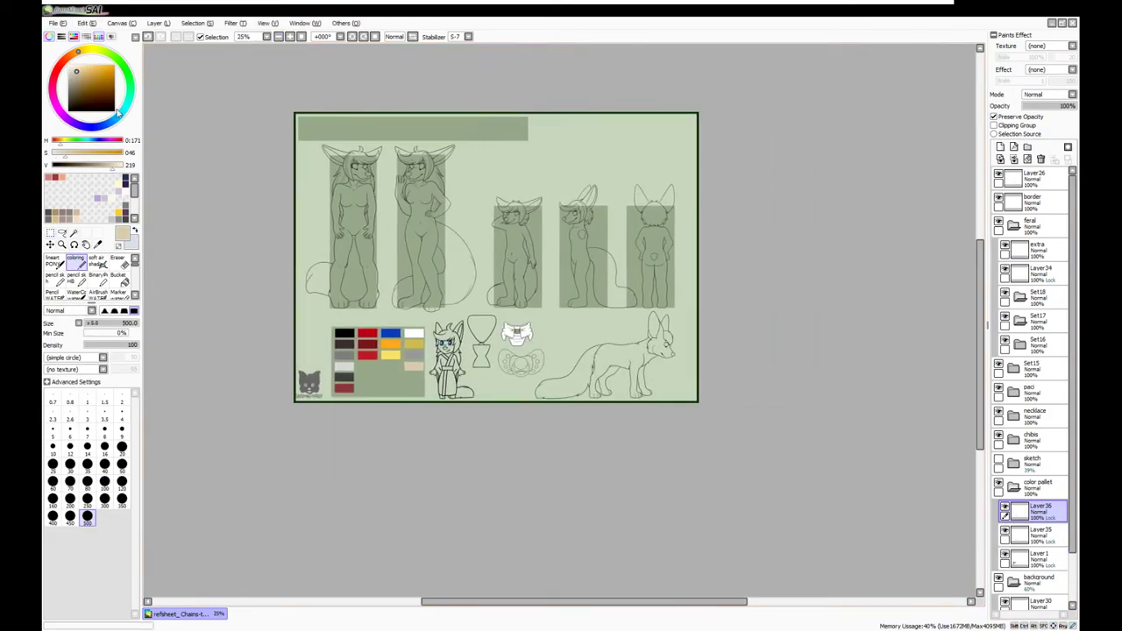
pyautogui.scroll(1, 371, 314)
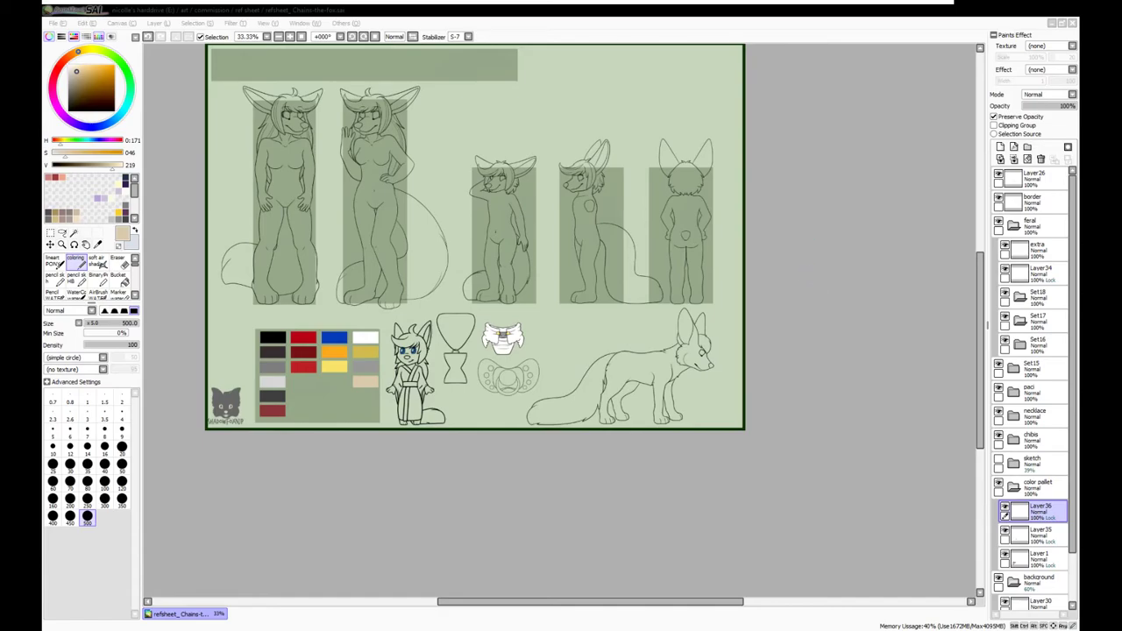
# Place a copy of the tan swatch below it and paint the new swatch red
pyautogui.hotkey('ctrl', 'Tab')
pyautogui.scroll(4, 506, 369)
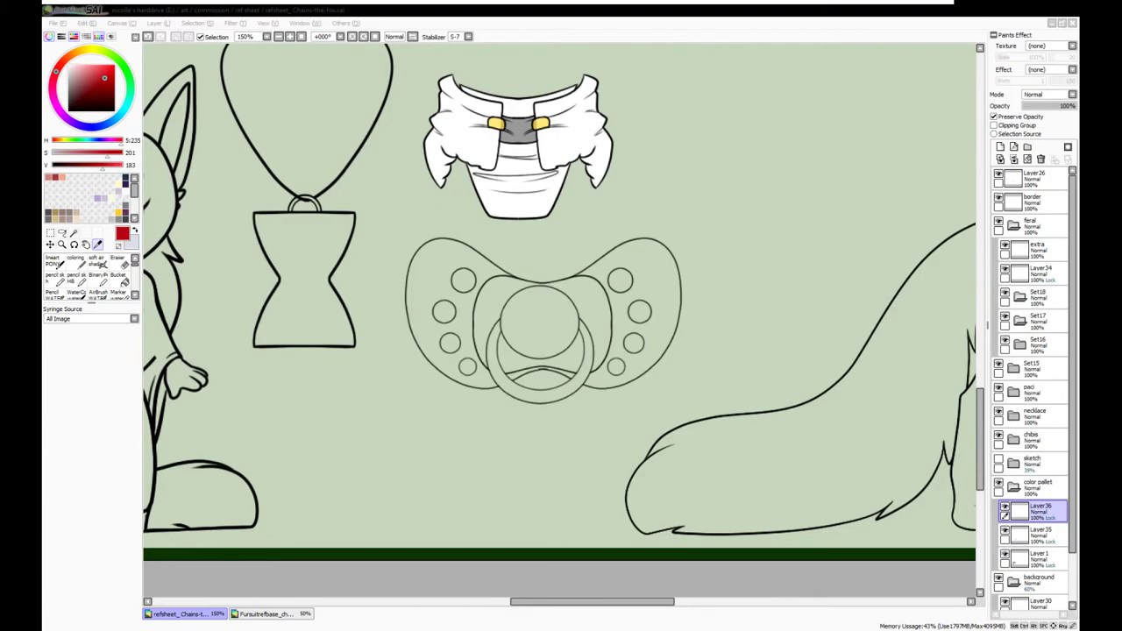
pyautogui.hscroll(-5, 427, 317)
pyautogui.hotkey('ctrl', 't')
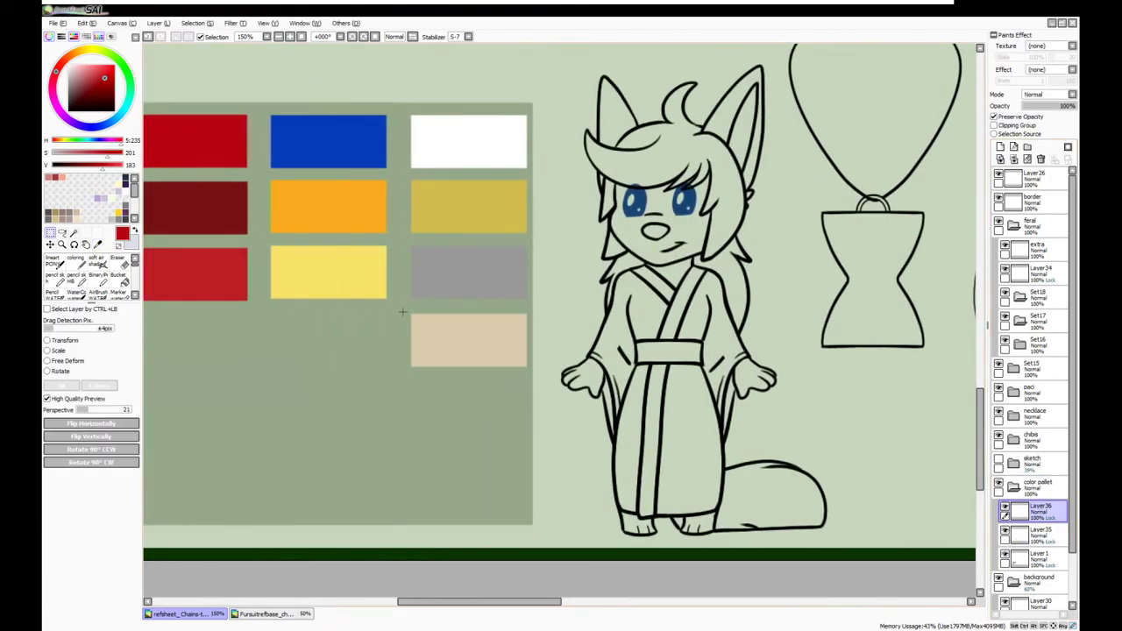
pyautogui.moveTo(517, 360)
pyautogui.mouseDown()
pyautogui.moveTo(517, 427)
pyautogui.moveTo(421, 412)
pyautogui.mouseUp()
pyautogui.press('Return')
pyautogui.press('b')
# Merge the palette layers down into one layer
pyautogui.scroll(-3, 420, 412)
pyautogui.hotkey('ctrl', 'e')
pyautogui.hotkey('ctrl', 'e')
pyautogui.hotkey('ctrl', 'e')
pyautogui.moveTo(515, 601); pyautogui.dragTo(536, 601)
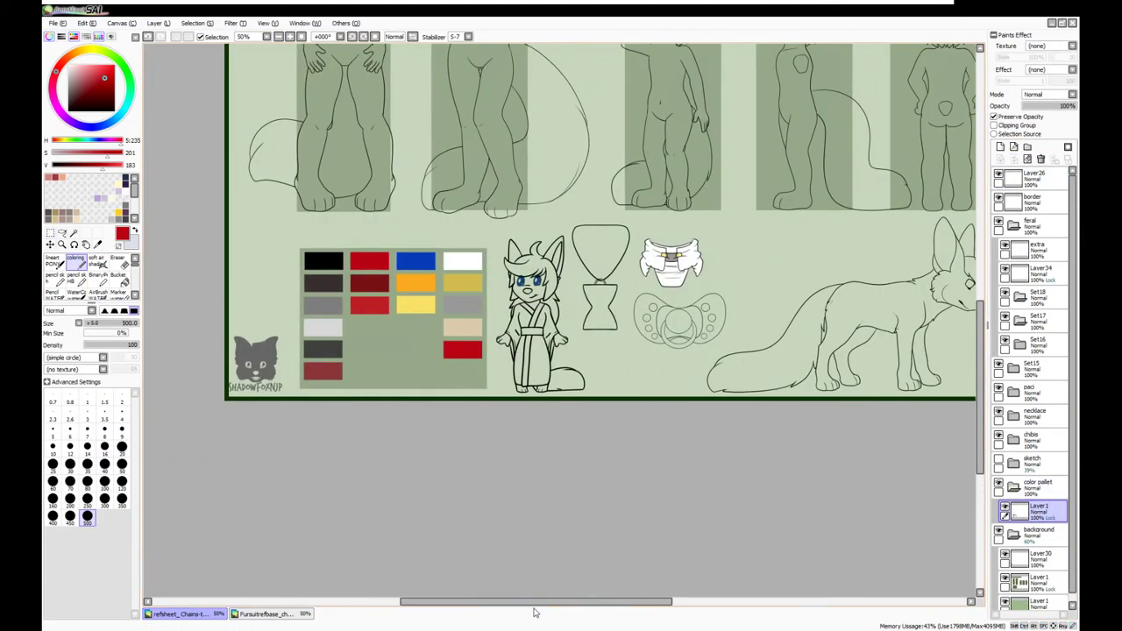
pyautogui.click(1028, 159)
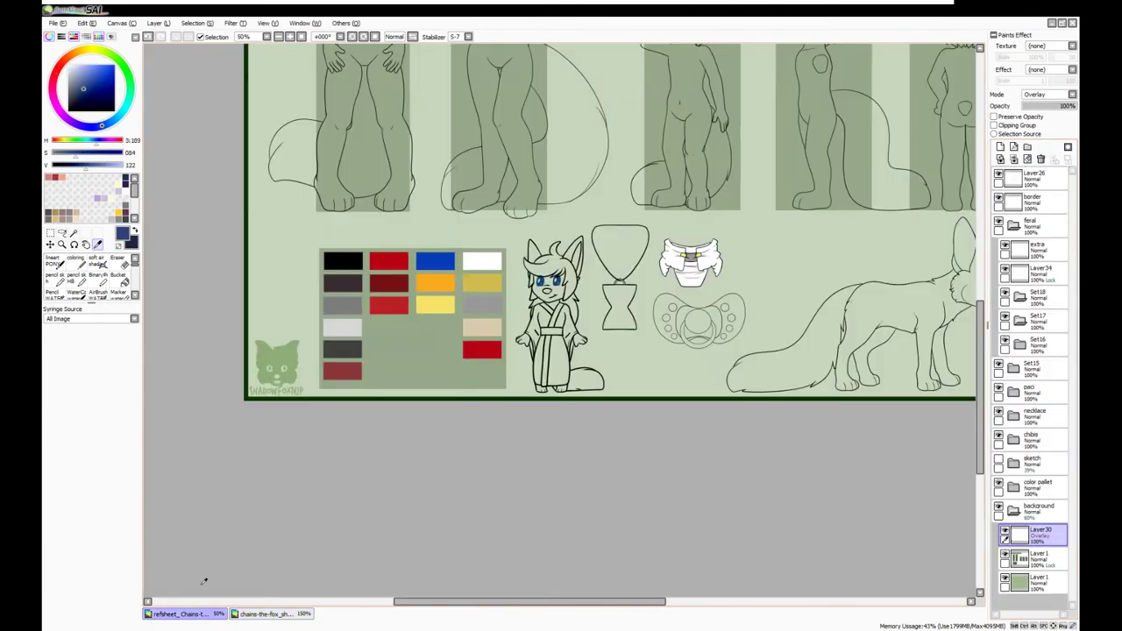
pyautogui.click(290, 39)
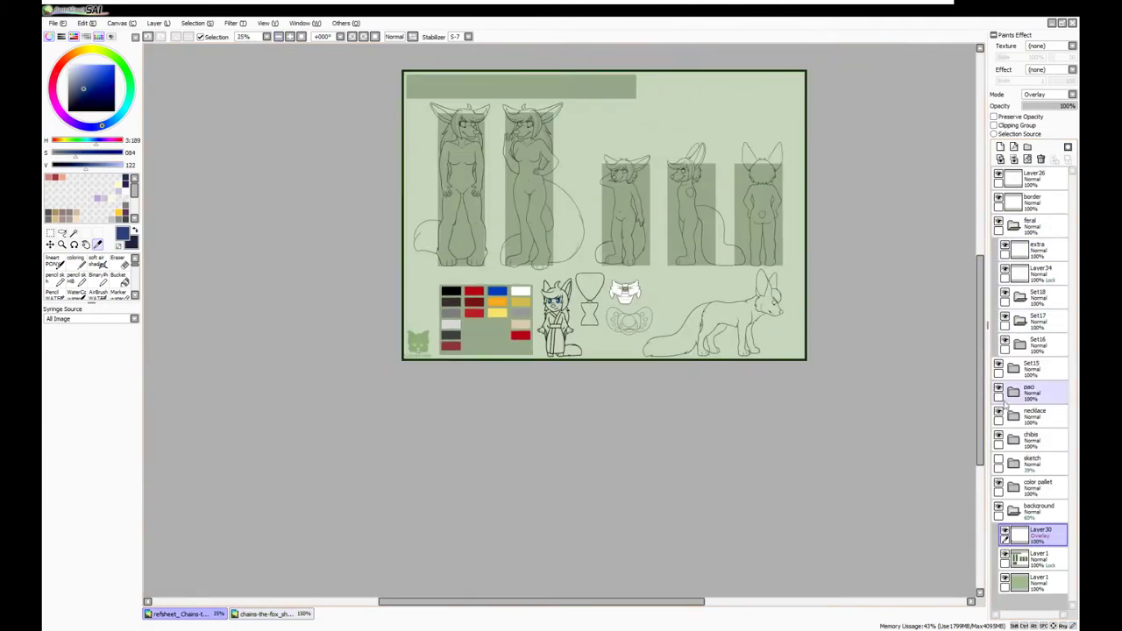
# Try moving the background panels and the palette to the top right, then undo the palette move
pyautogui.click(1034, 557)
pyautogui.hotkey('ctrl', 't')
pyautogui.hotkey('ctrl', 'd')
pyautogui.scroll(1, 874, 188)
pyautogui.click(1034, 484)
pyautogui.moveTo(495, 343); pyautogui.dragTo(721, 134)
pyautogui.hotkey('ctrl', 'z')
pyautogui.hotkey('ctrl', 'z')
pyautogui.hotkey('ctrl', 'z')
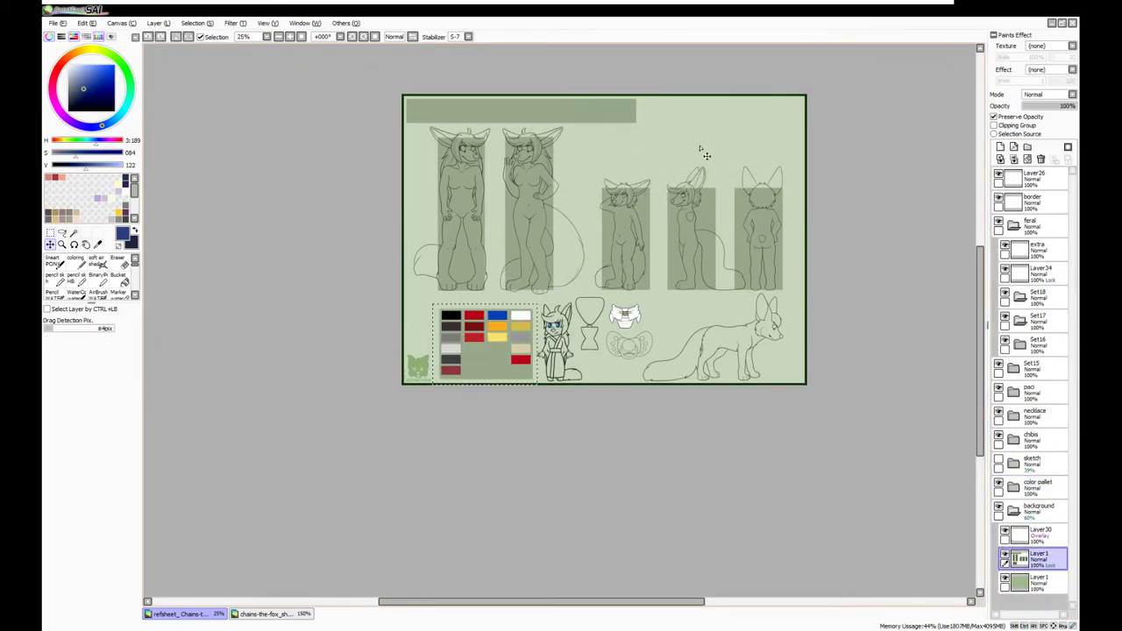
# Browse the feral, pacifier, necklace, chibis, Set15 and FRONT layer groups
pyautogui.click(1008, 223)
pyautogui.scroll(1, 823, 258)
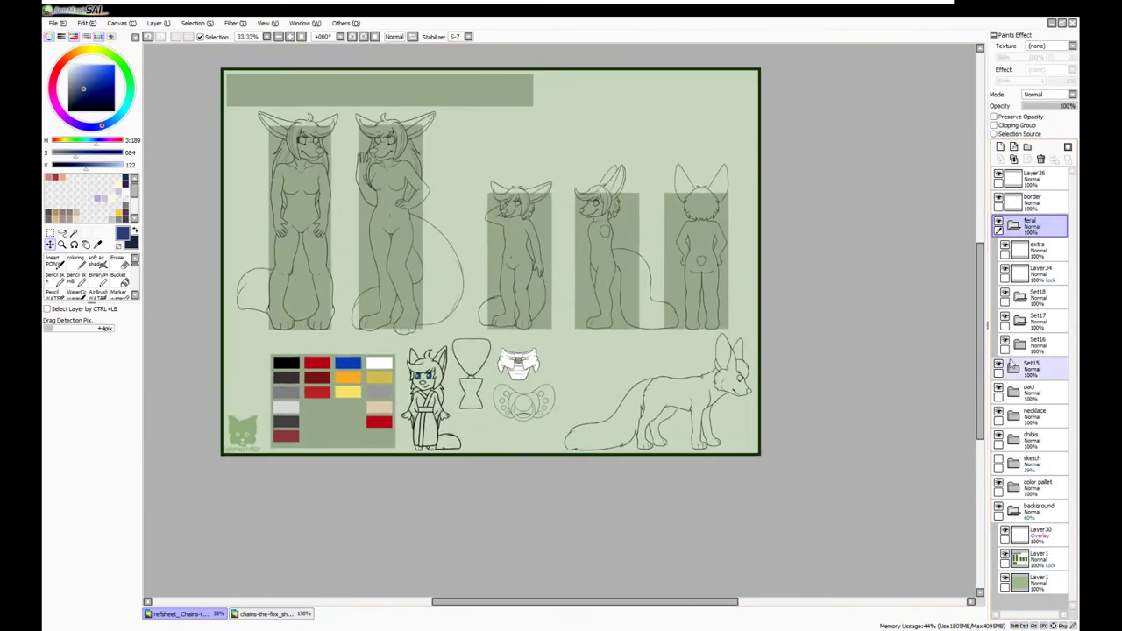
pyautogui.click(1013, 225)
pyautogui.click(1012, 272)
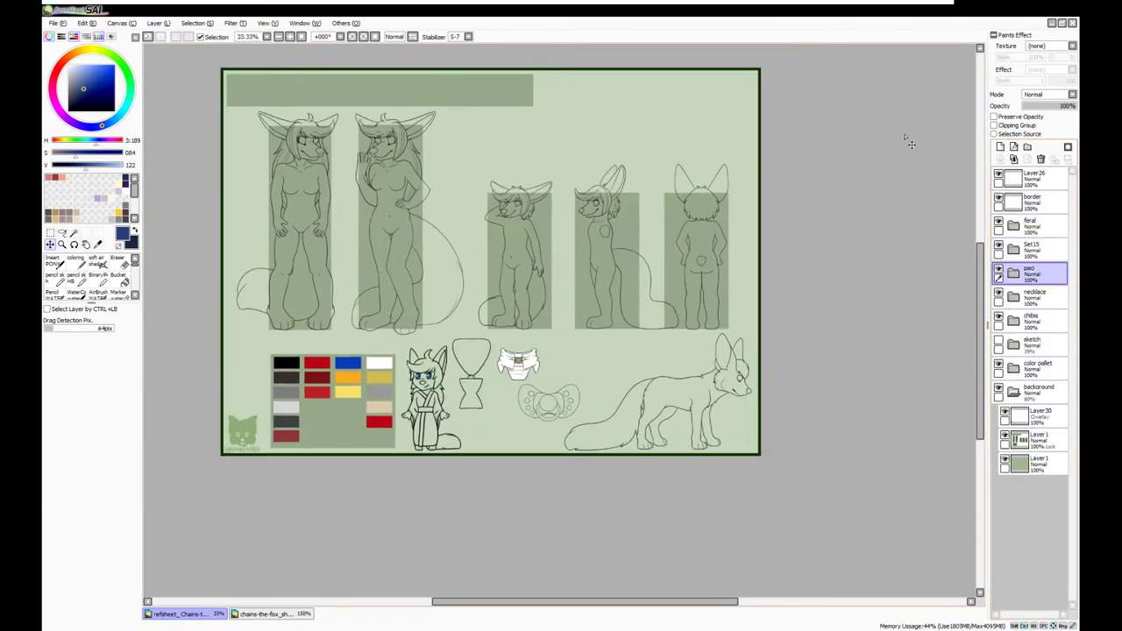
pyautogui.click(1012, 180)
pyautogui.scroll(-2, 851, 220)
pyautogui.click(1049, 289)
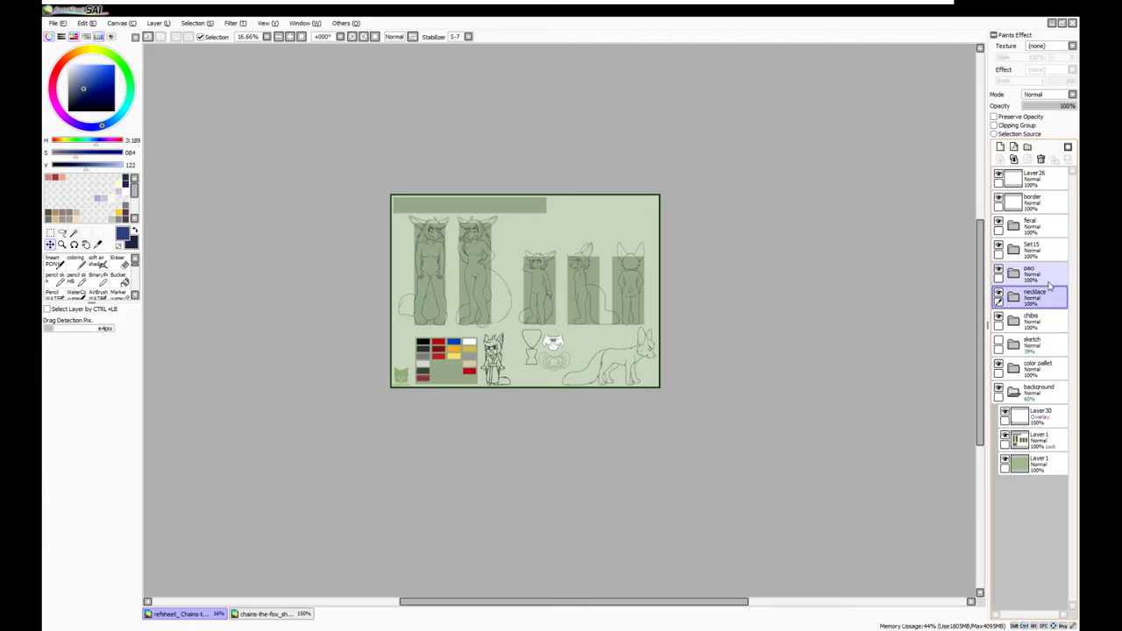
pyautogui.click(1030, 316)
pyautogui.click(1013, 249)
pyautogui.click(1050, 267)
pyautogui.click(1040, 366)
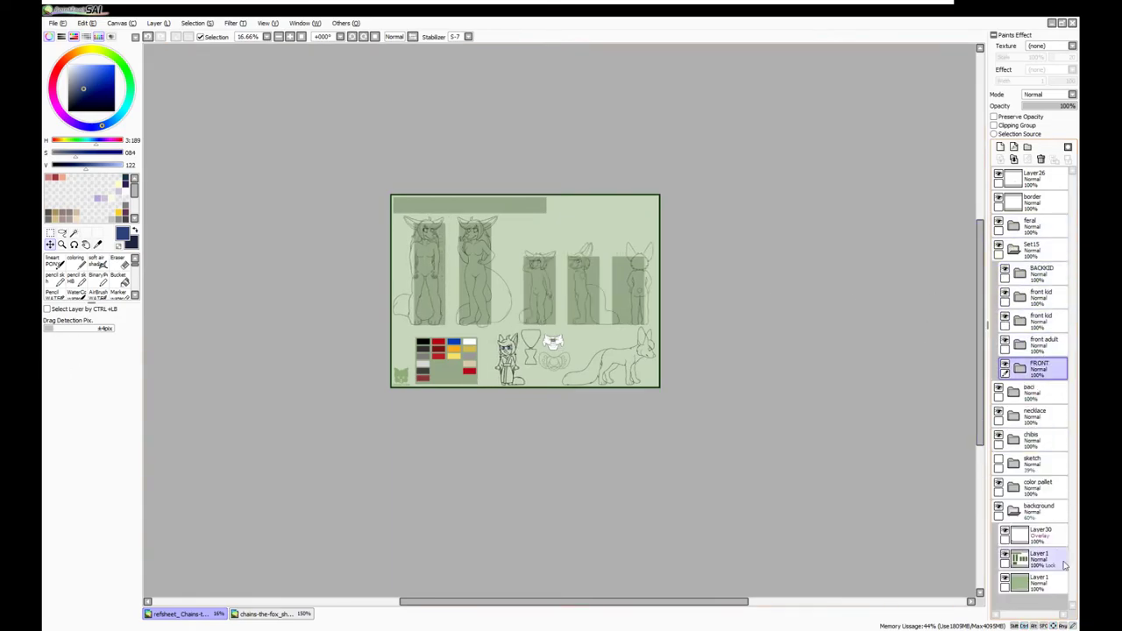
# Shift the rightmost background panel slightly to the right
pyautogui.click(1060, 565)
pyautogui.hotkey('ctrl', 't')
pyautogui.moveTo(605, 326); pyautogui.dragTo(611, 329)
pyautogui.press('Return')
pyautogui.scroll(1, 438, 143)
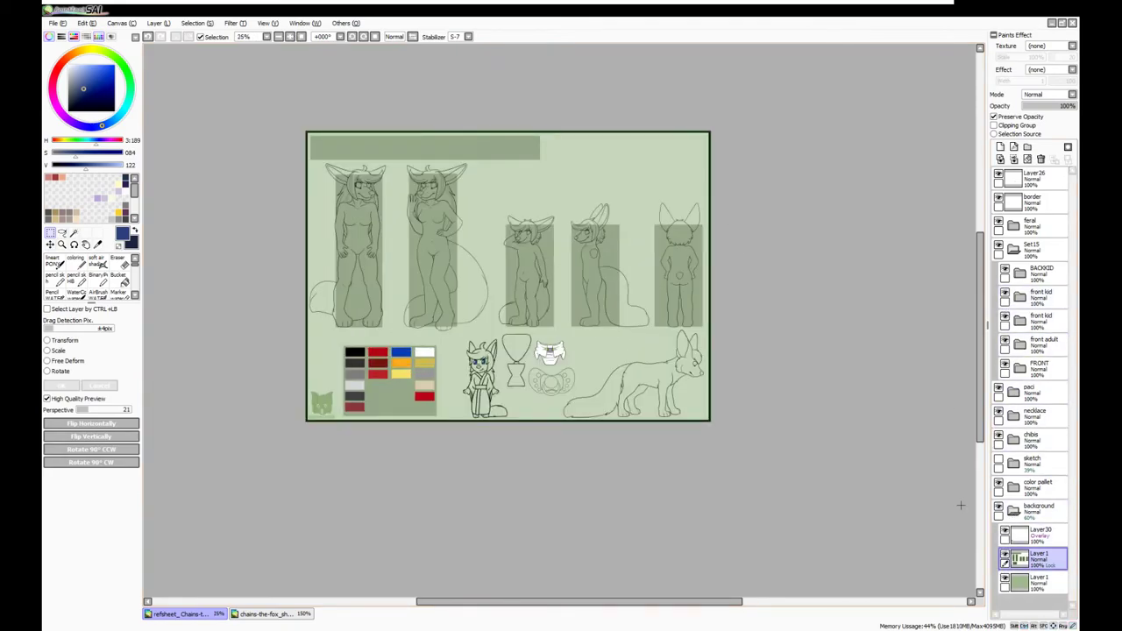
# Paste a panel copy behind the four-legged fox and merge it into the background
pyautogui.hotkey('ctrl', 'v')
pyautogui.hotkey('ctrl', 't')
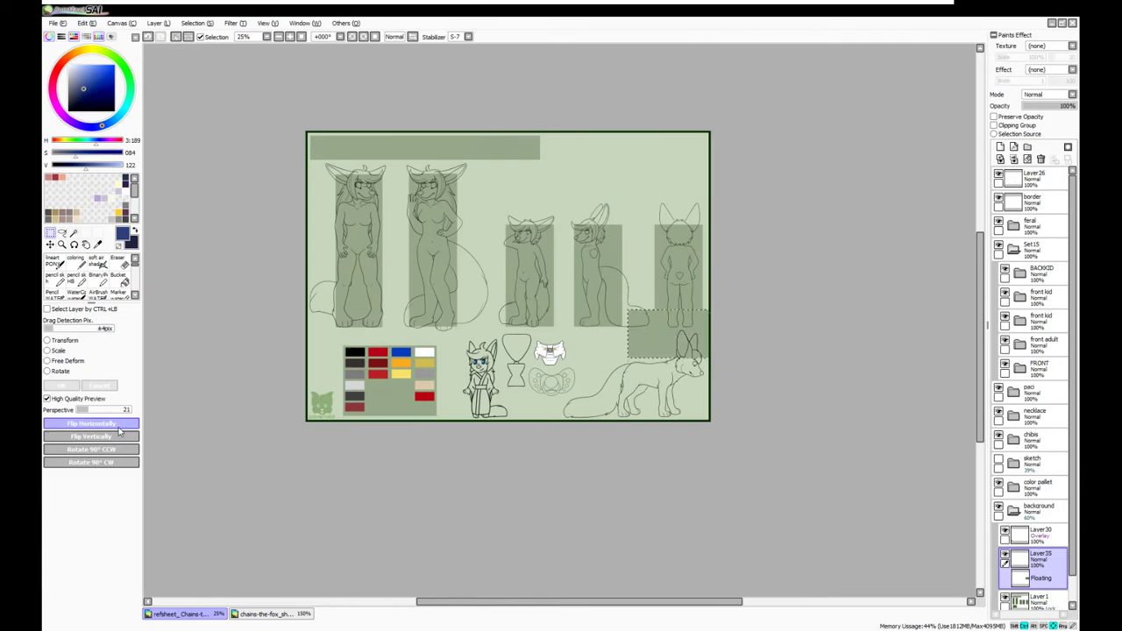
pyautogui.moveTo(394, 287); pyautogui.dragTo(384, 316)
pyautogui.press('Return')
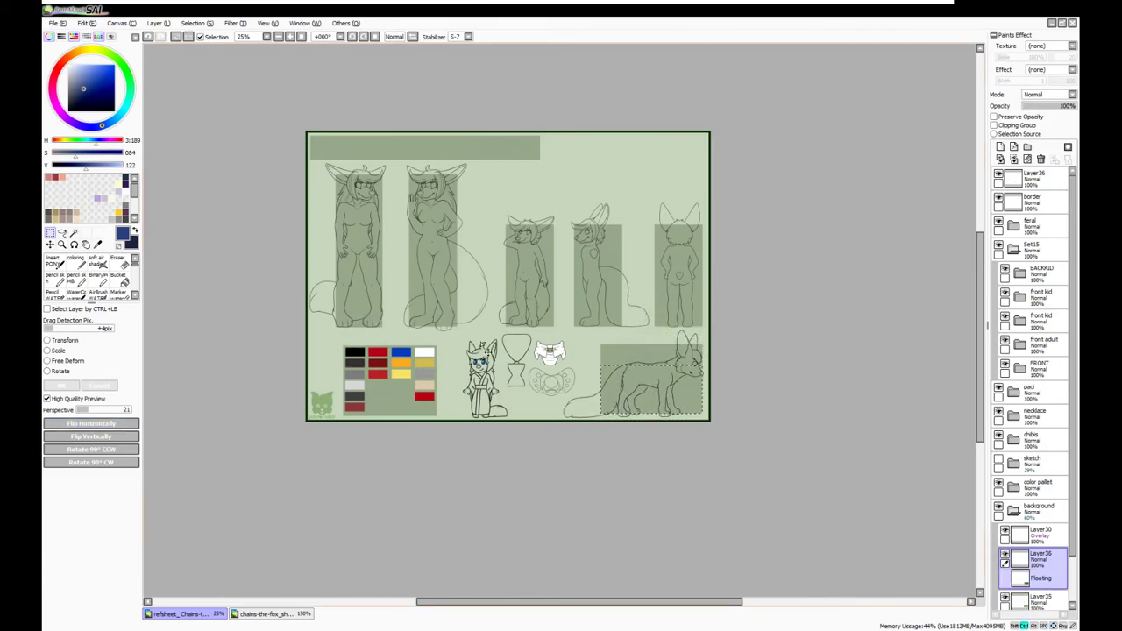
pyautogui.click(1013, 160)
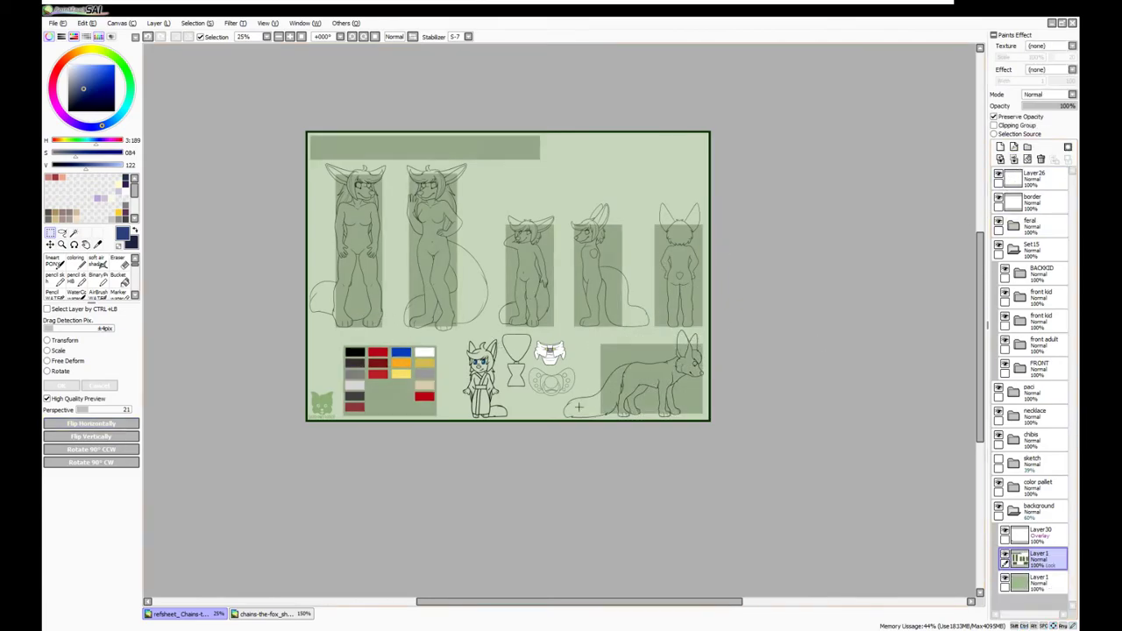
# Duplicate the marked colour palette area as a pasted copy
pyautogui.hotkey('ctrl', 'c')
pyautogui.hotkey('ctrl', 'v')
pyautogui.hotkey('ctrl', 't')
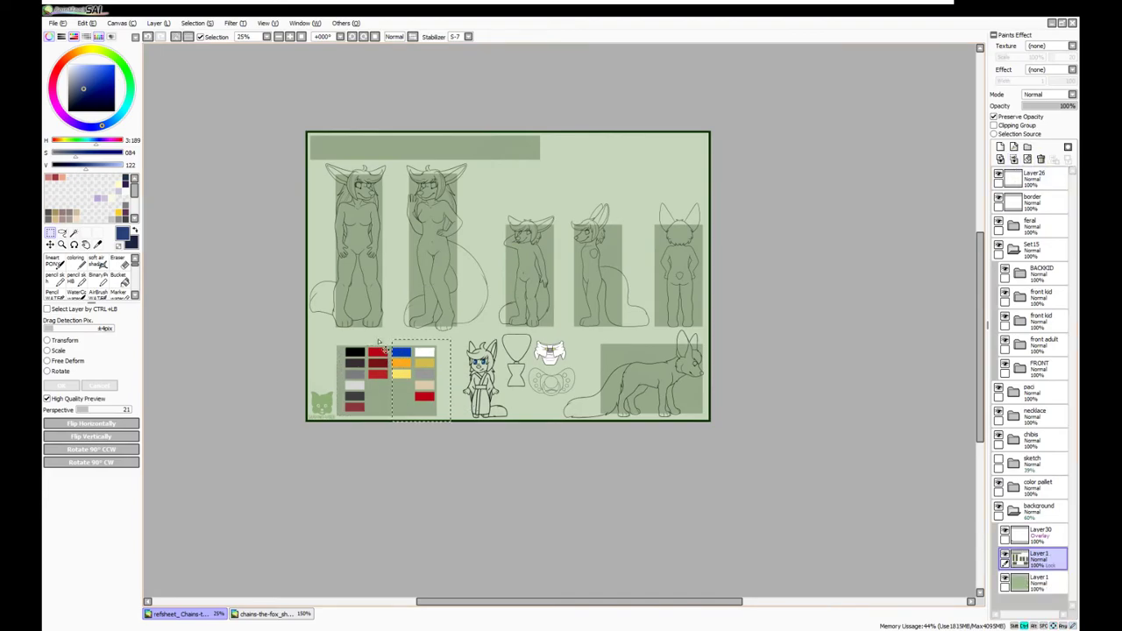
pyautogui.press('Return')
pyautogui.click(1039, 484)
# Expand the colour palette folder and merge the new swatch layer into the palette
pyautogui.scroll(1, 486, 364)
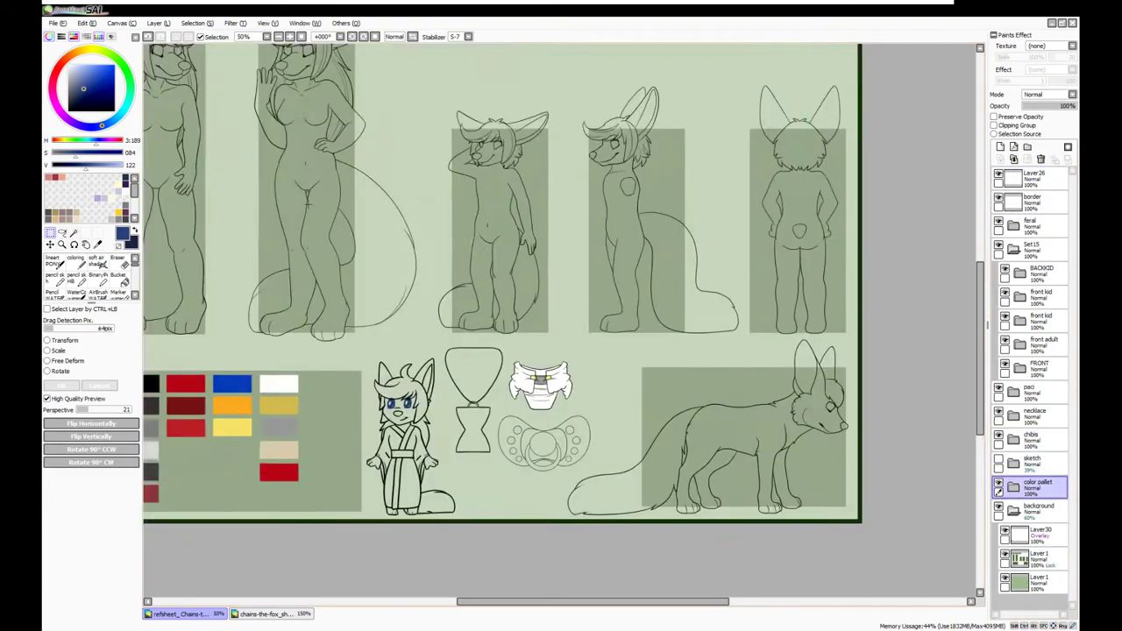
pyautogui.click(1014, 485)
pyautogui.click(1039, 511)
pyautogui.scroll(-3, 614, 263)
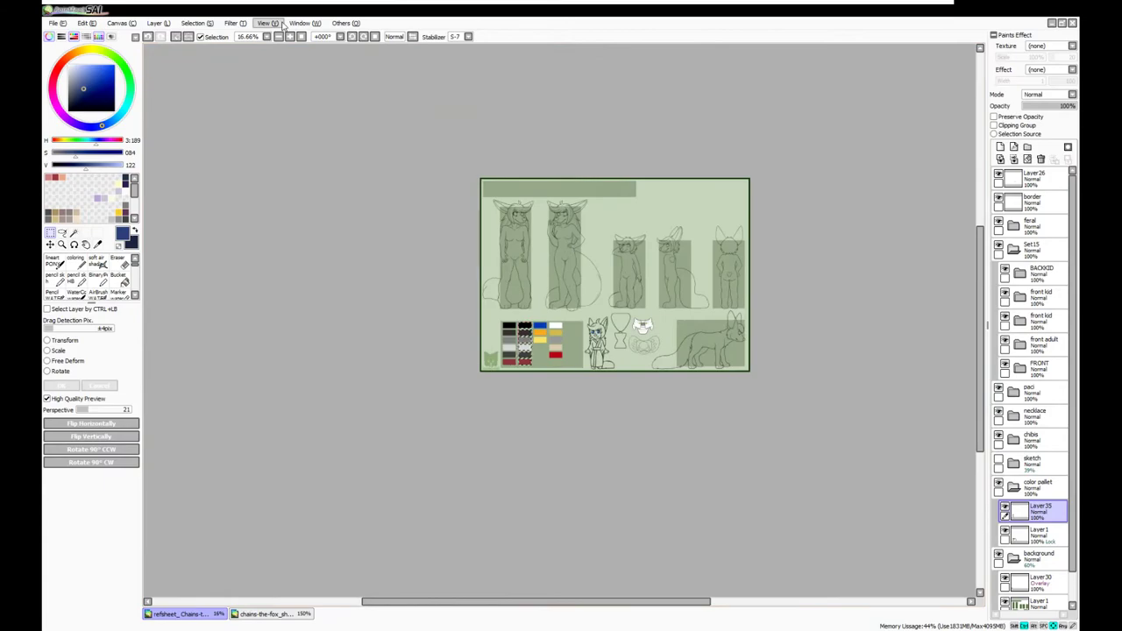
pyautogui.scroll(3, 361, 156)
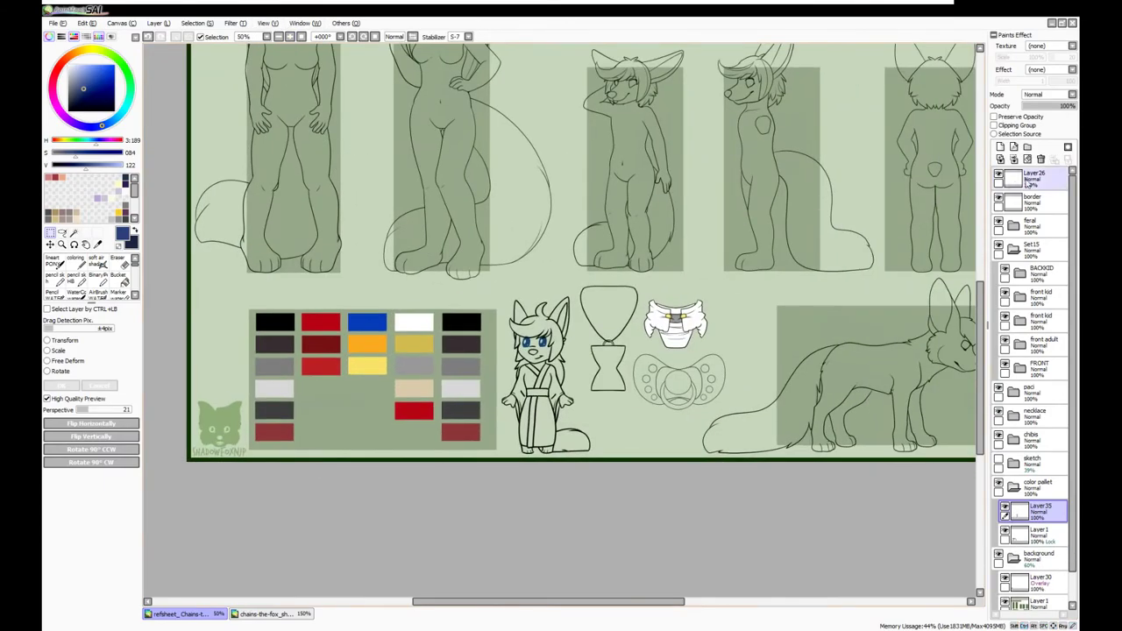
pyautogui.click(1013, 159)
# Rectangle-select the area for the new navy swatch column
pyautogui.moveTo(462, 324); pyautogui.dragTo(461, 434)
pyautogui.moveTo(443, 358); pyautogui.dragTo(557, 458)
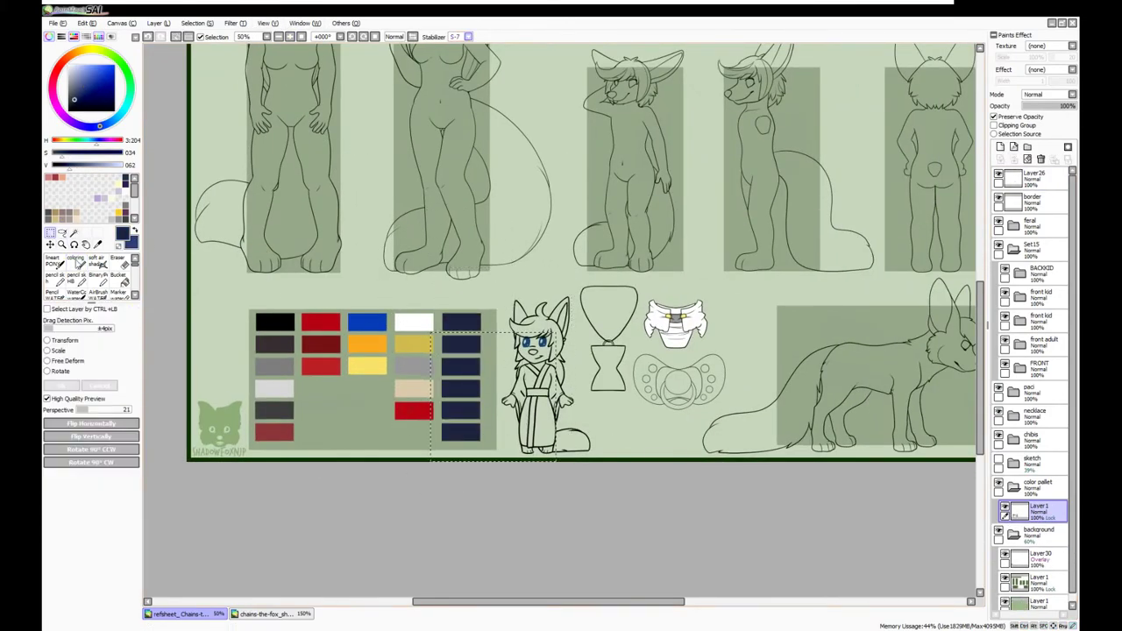
pyautogui.click(81, 263)
pyautogui.click(50, 232)
pyautogui.moveTo(483, 332); pyautogui.dragTo(436, 452)
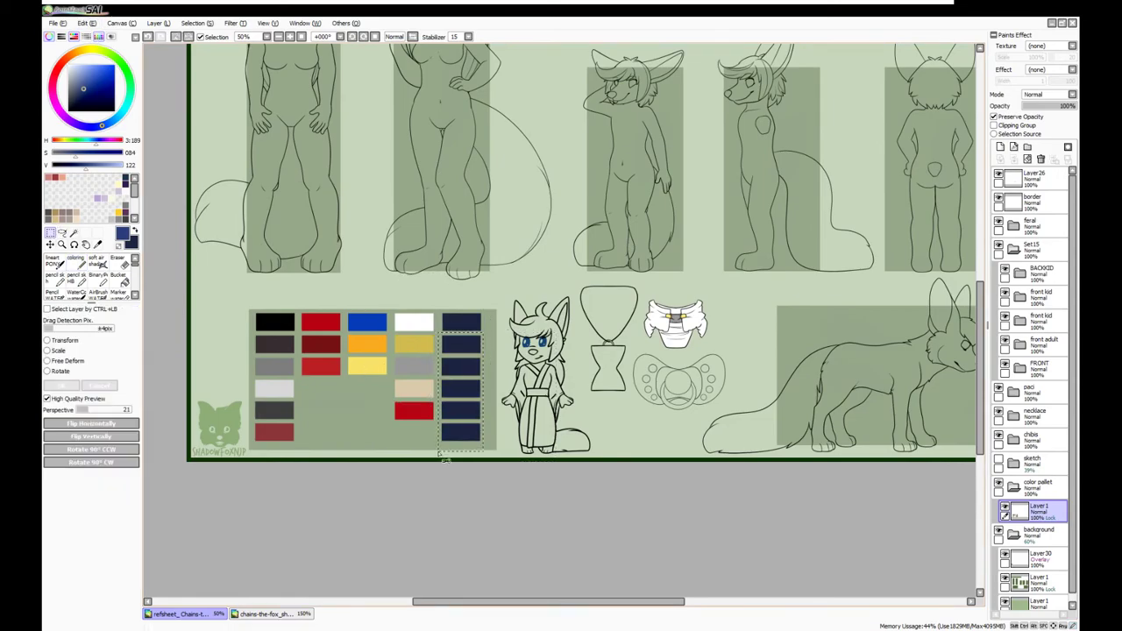
# In the chains-the-fox kimono artwork, compare, duplicate and merge the kimono shading layers
pyautogui.click(271, 614)
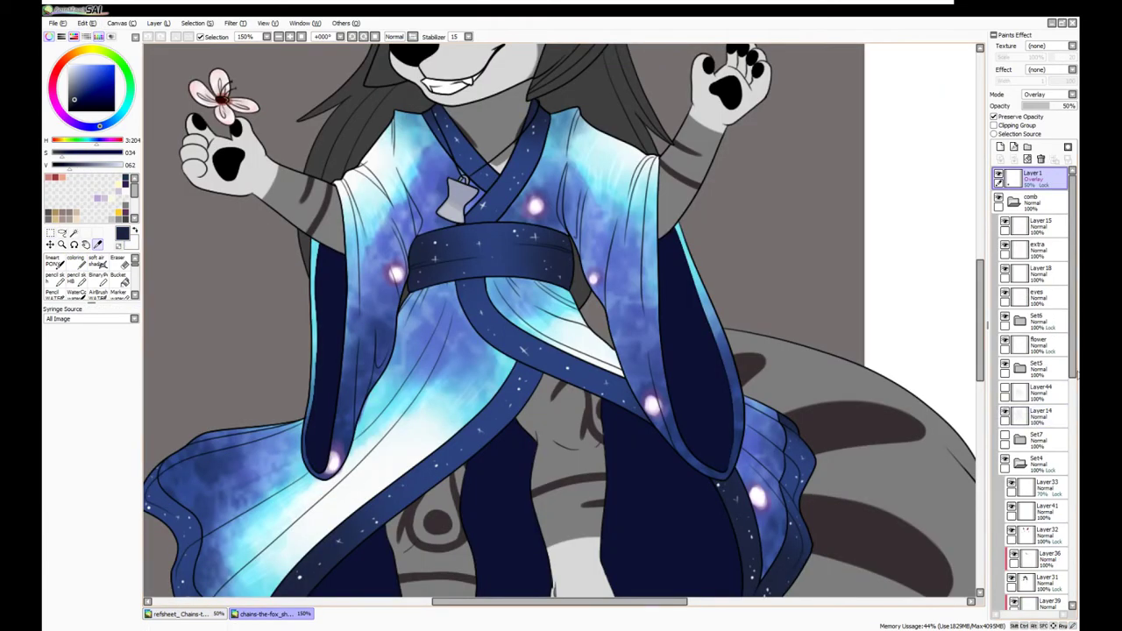
pyautogui.scroll(-5, 1077, 384)
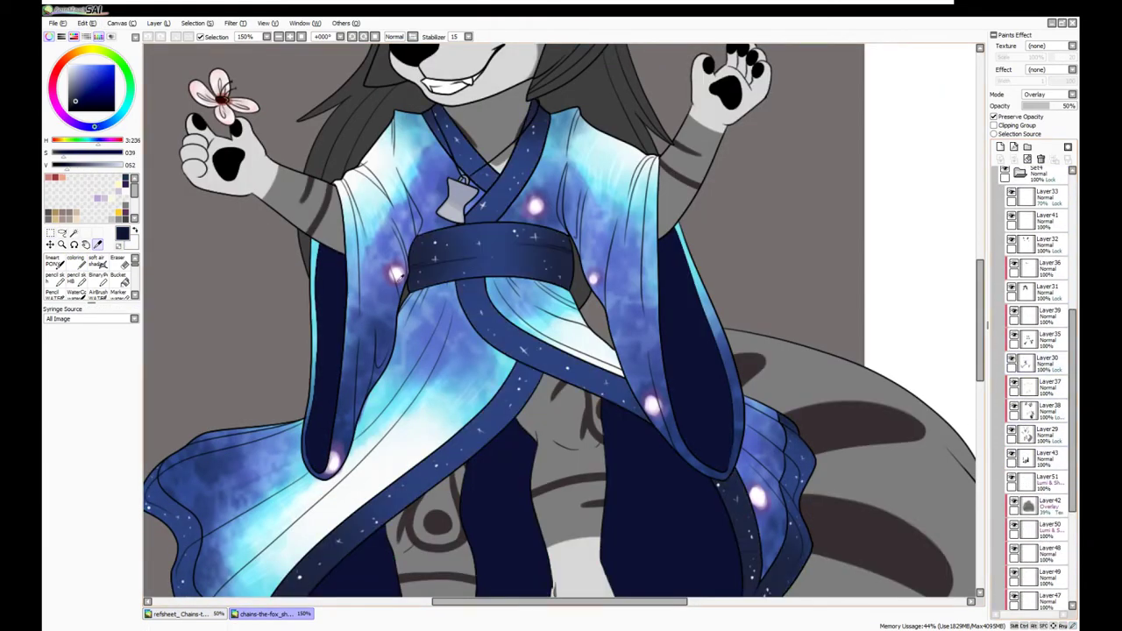
pyautogui.scroll(-3, 1025, 368)
pyautogui.click(1014, 447)
pyautogui.hotkey('ctrl', 'v')
pyautogui.hotkey('ctrl', 't')
pyautogui.click(1014, 471)
pyautogui.click(1014, 471)
pyautogui.click(1014, 536)
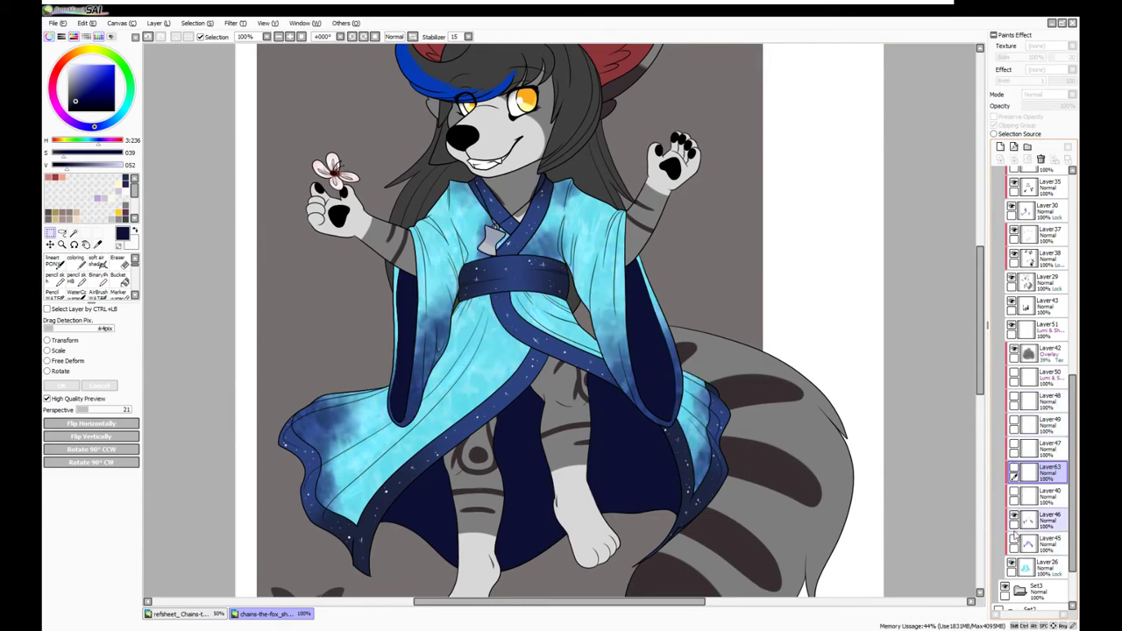
pyautogui.hotkey('ctrl', 'v')
pyautogui.scroll(-1, 294, 261)
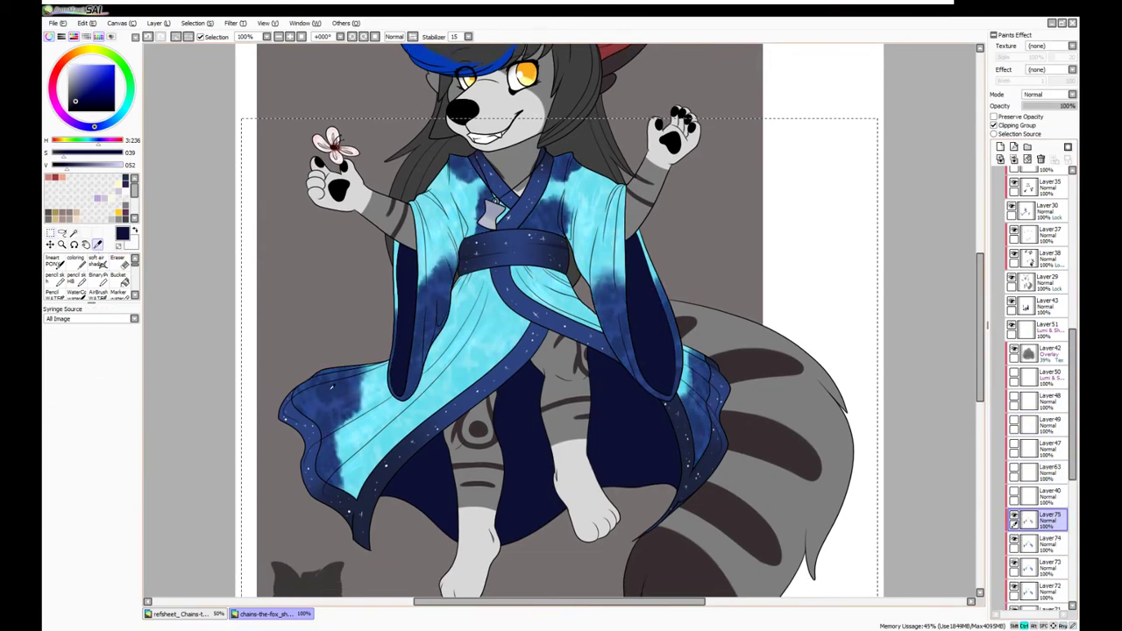
pyautogui.hotkey('ctrl', 'e')
pyautogui.hotkey('ctrl', 'e')
# Flip between the reference sheet and the kimono artwork to compare colours
pyautogui.click(180, 614)
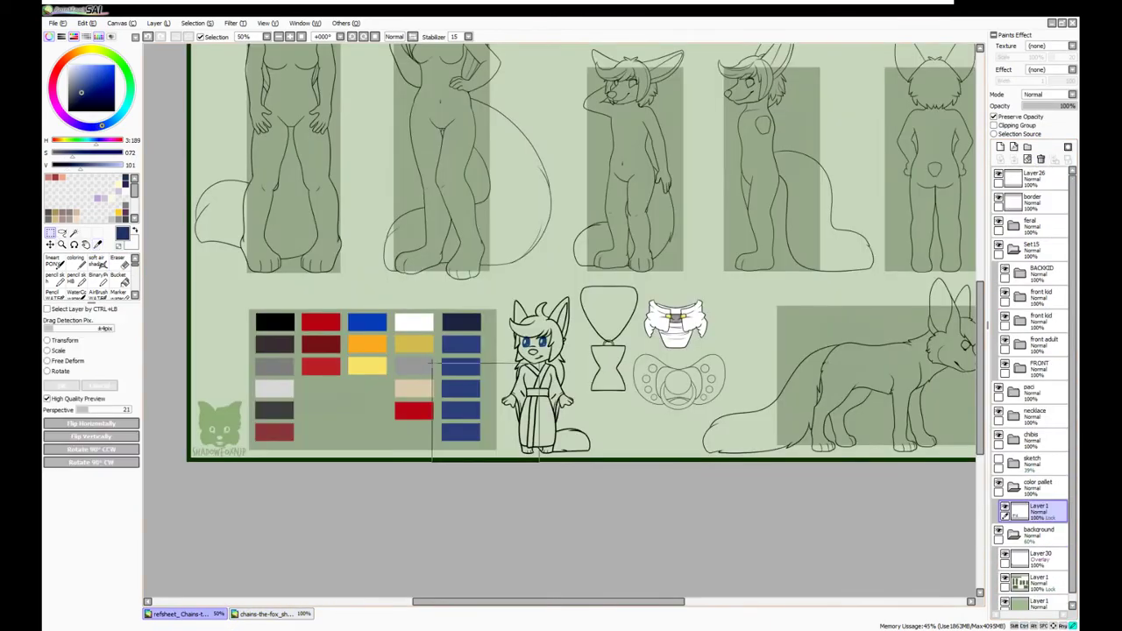
pyautogui.hotkey('ctrl', 'Tab')
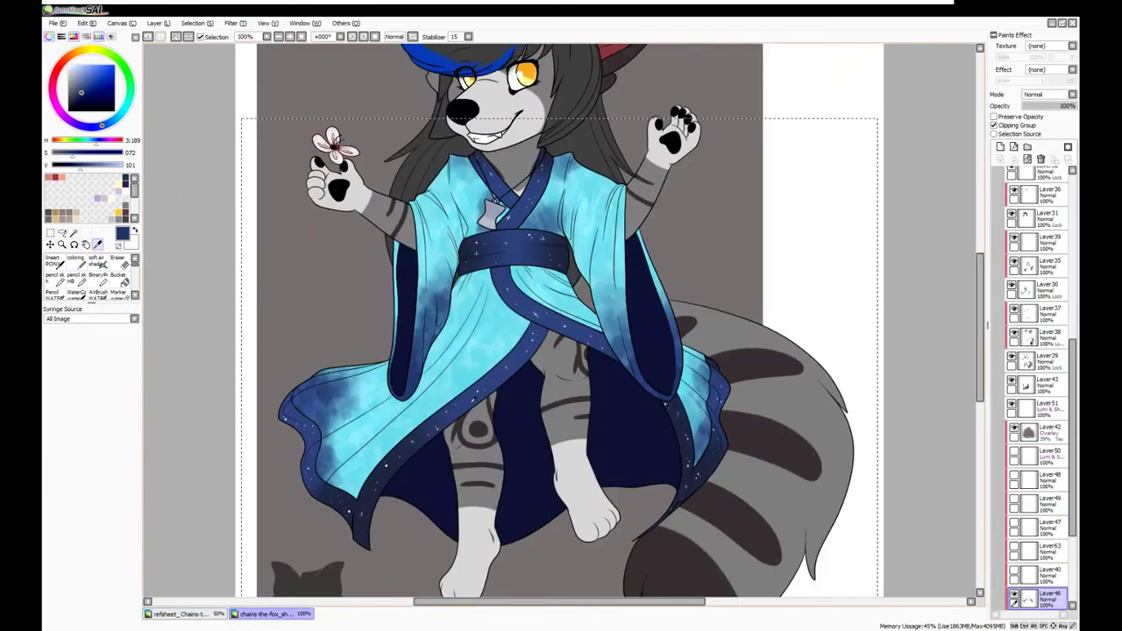
pyautogui.hotkey('ctrl', 'Tab')
pyautogui.hotkey('ctrl', 'Tab')
pyautogui.hotkey('ctrl', 't')
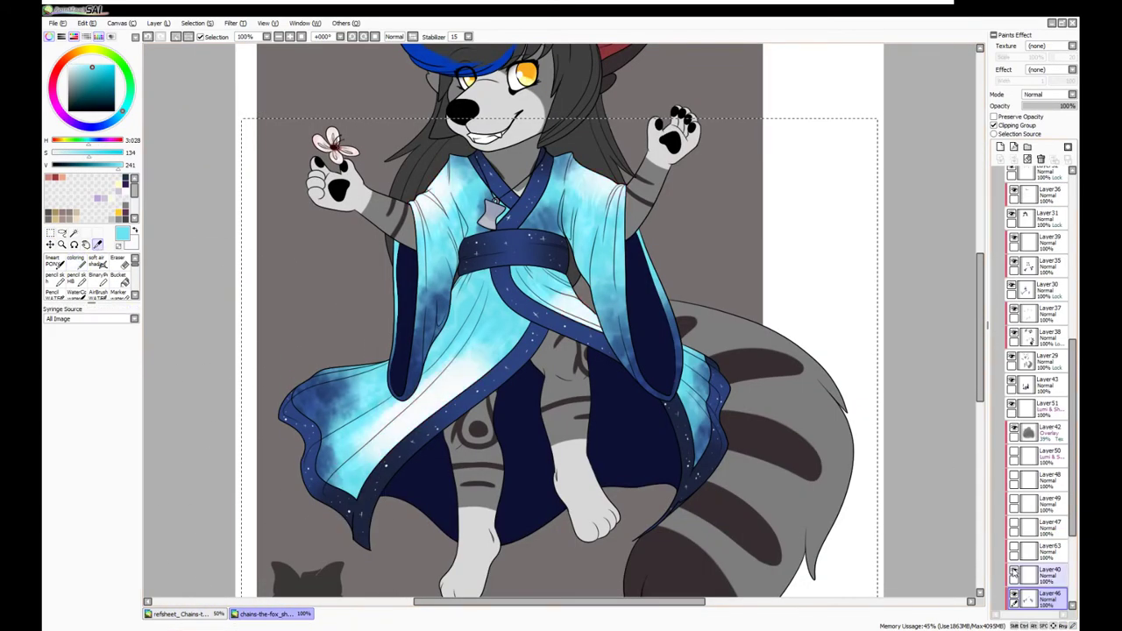
pyautogui.hotkey('ctrl', 'Tab')
pyautogui.press('Return')
pyautogui.hotkey('ctrl', 'Tab')
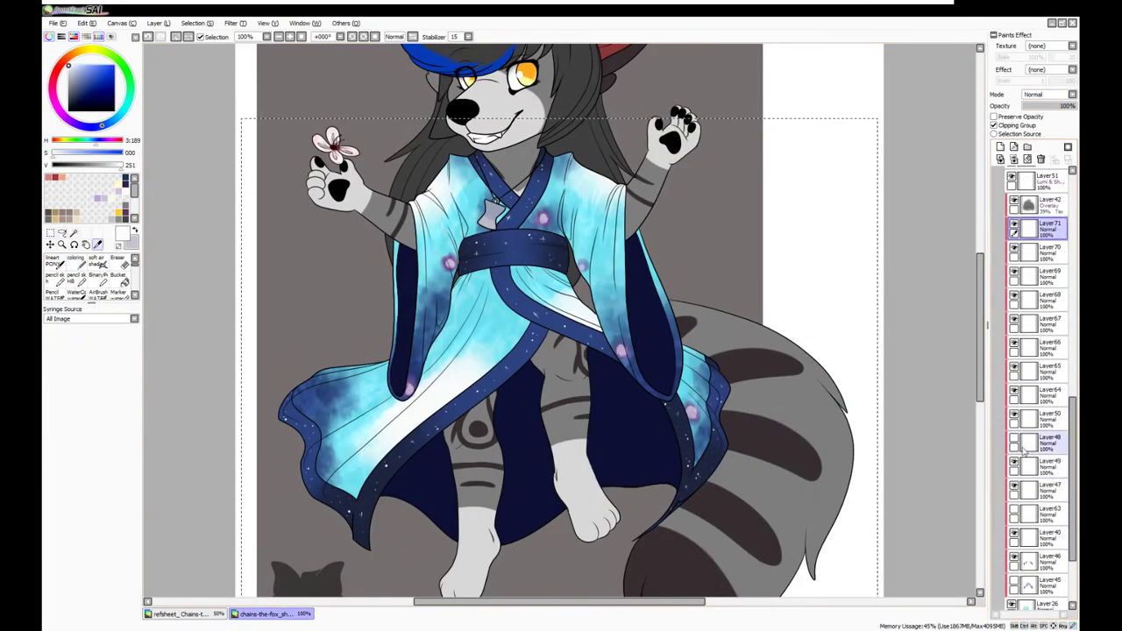
# Select and duplicate the kimono base layer in the chains-the-fox file
pyautogui.click(1023, 445)
pyautogui.hotkey('ctrl', 't')
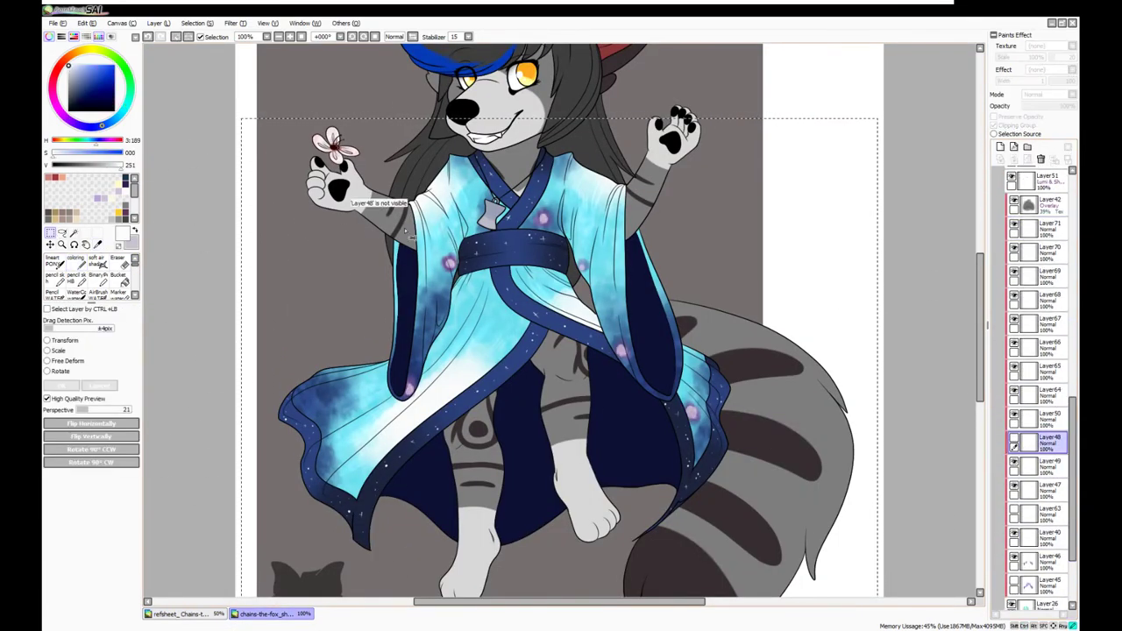
pyautogui.hotkey('ctrl', 'v')
pyautogui.click(1030, 357)
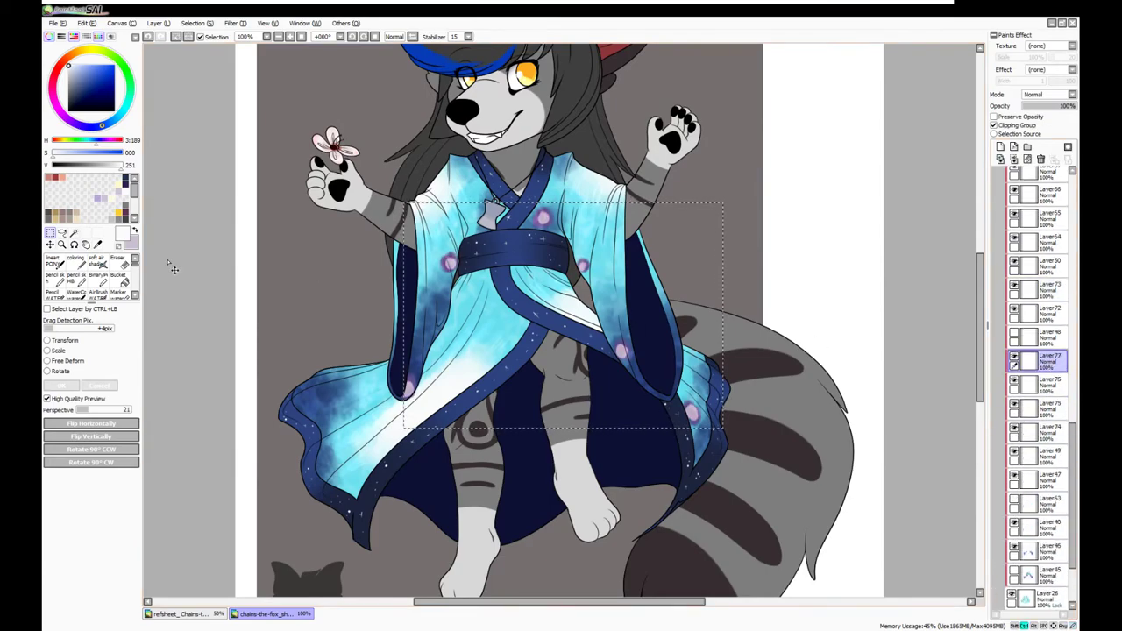
pyautogui.hotkey('ctrl', 'Tab')
# Toggle kimono colour layers to sample the purple and periwinkle swatch colours
pyautogui.press('b')
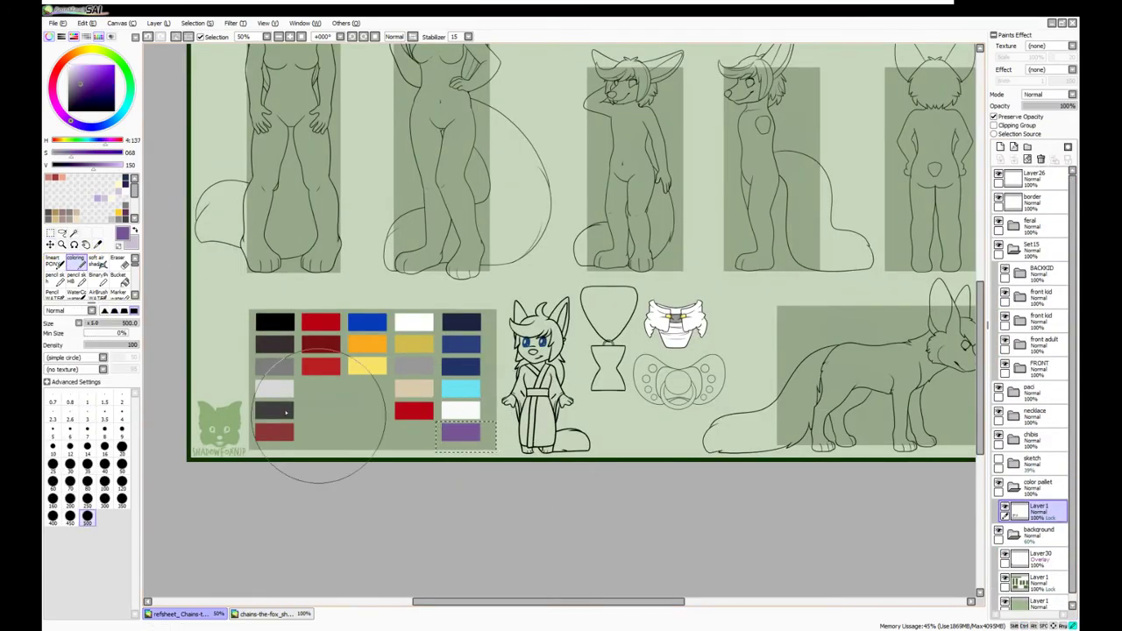
pyautogui.click(271, 613)
pyautogui.scroll(-1, 1068, 532)
pyautogui.click(1030, 513)
pyautogui.click(1014, 526)
pyautogui.hotkey('ctrl', 'Tab')
pyautogui.moveTo(480, 605); pyautogui.dragTo(469, 605)
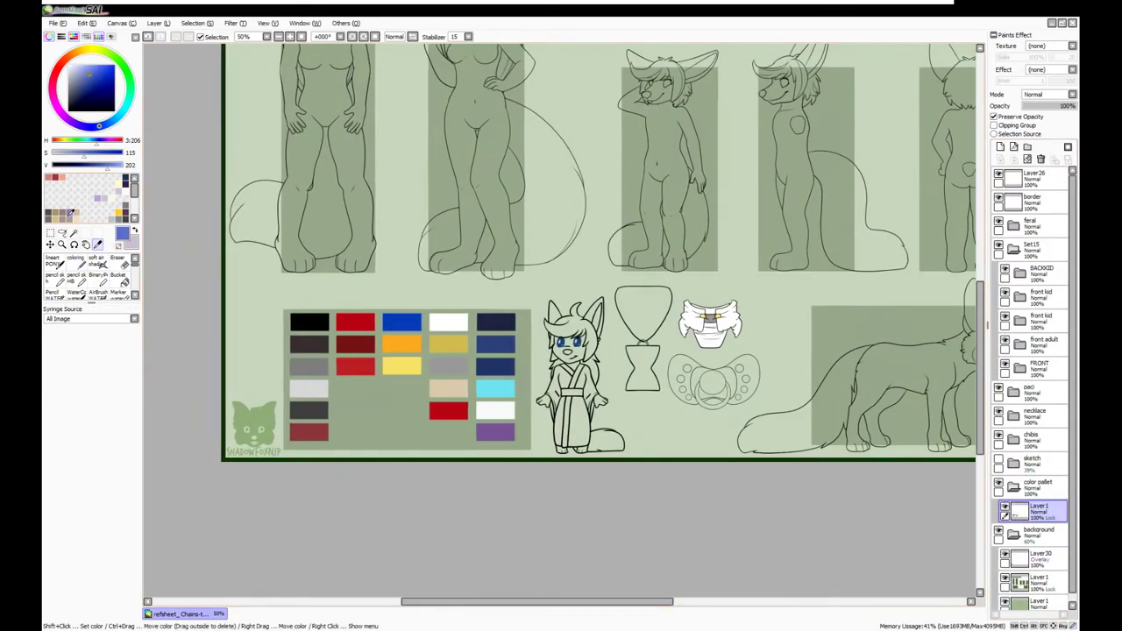
# Nudge the palette swatches up slightly with Ctrl+T
pyautogui.click(1034, 581)
pyautogui.hotkey('ctrl', 't')
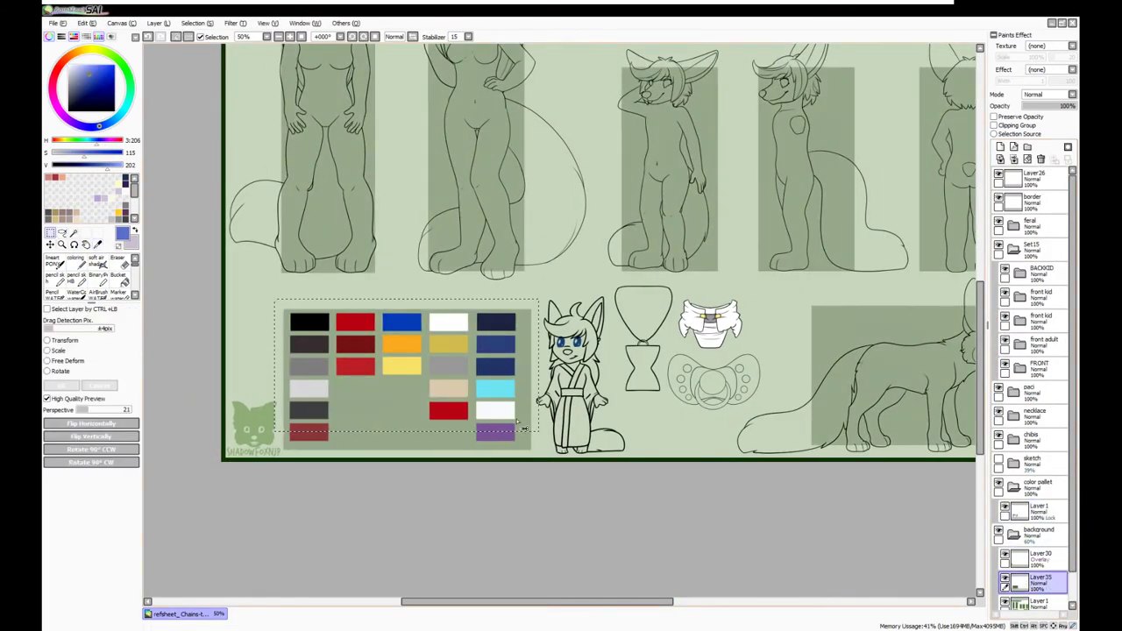
pyautogui.moveTo(519, 427); pyautogui.dragTo(519, 409)
pyautogui.press('Return')
pyautogui.keyDown('ctrl'); pyautogui.click(468, 412); pyautogui.keyUp('ctrl')
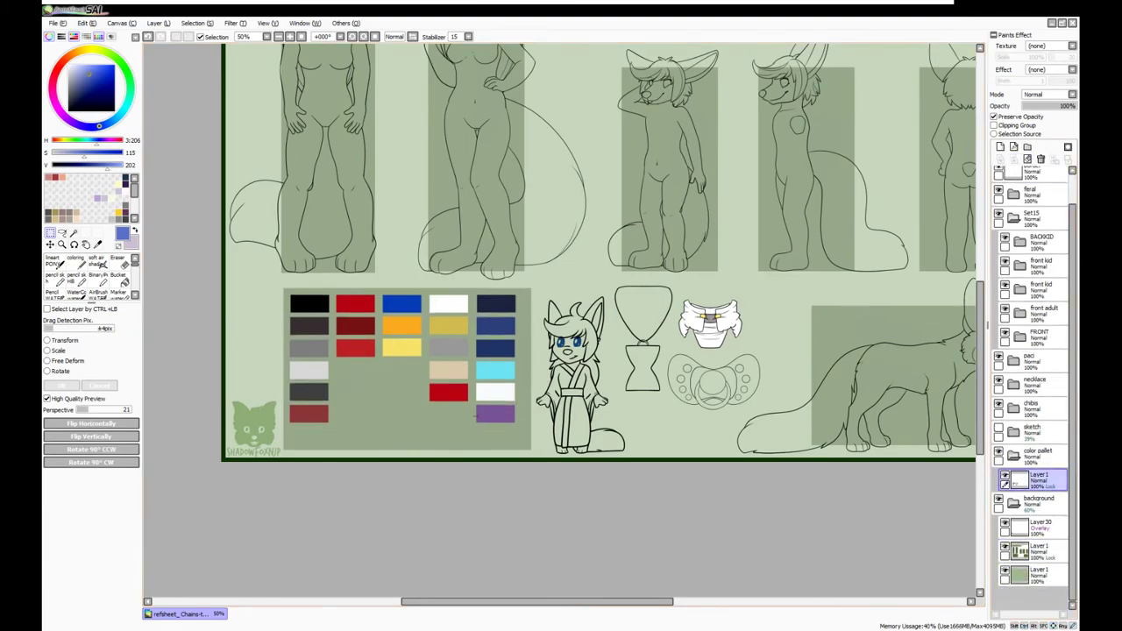
# Add a new layer above the palette and zoom out to 33% to see the sheet
pyautogui.hotkey('ctrl', 'shift', 'n')
pyautogui.press('b')
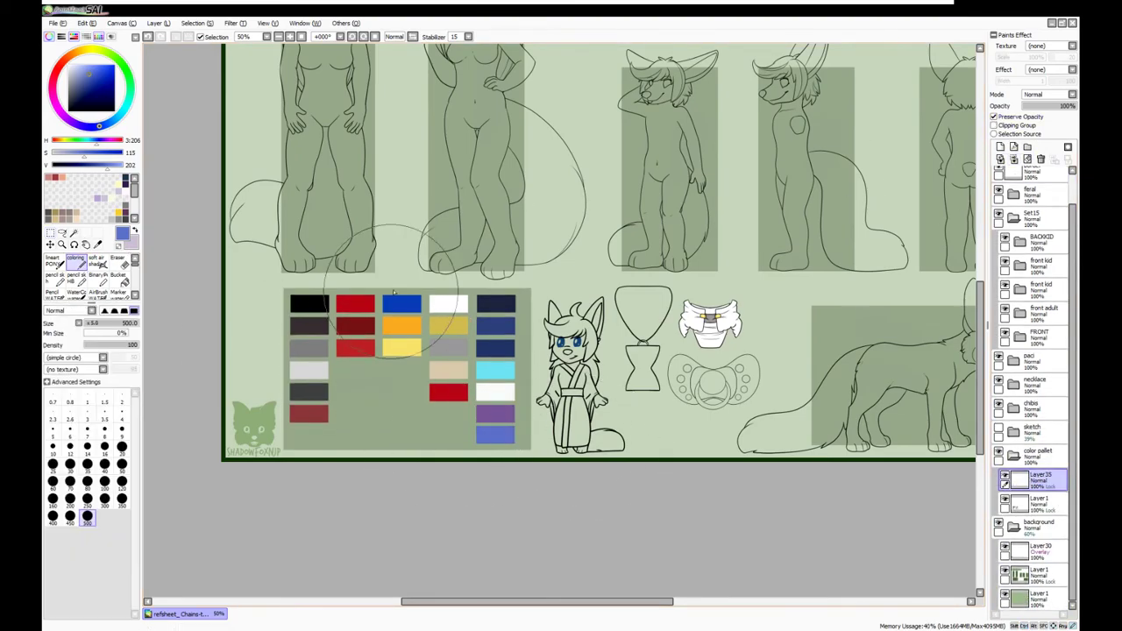
pyautogui.click(289, 36)
pyautogui.scroll(1, 178, 48)
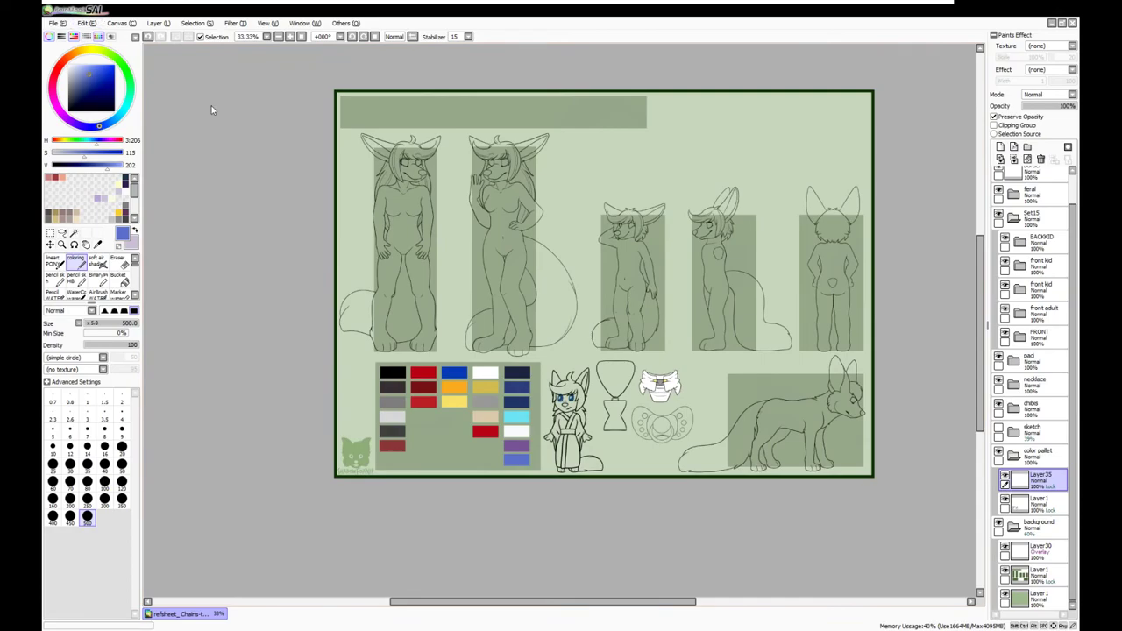
# Paint over the green background layer in pale pink with a large brush
pyautogui.keyDown('ctrl'); pyautogui.click(421, 113); pyautogui.keyUp('ctrl')
pyautogui.hotkey('ctrl', 't')
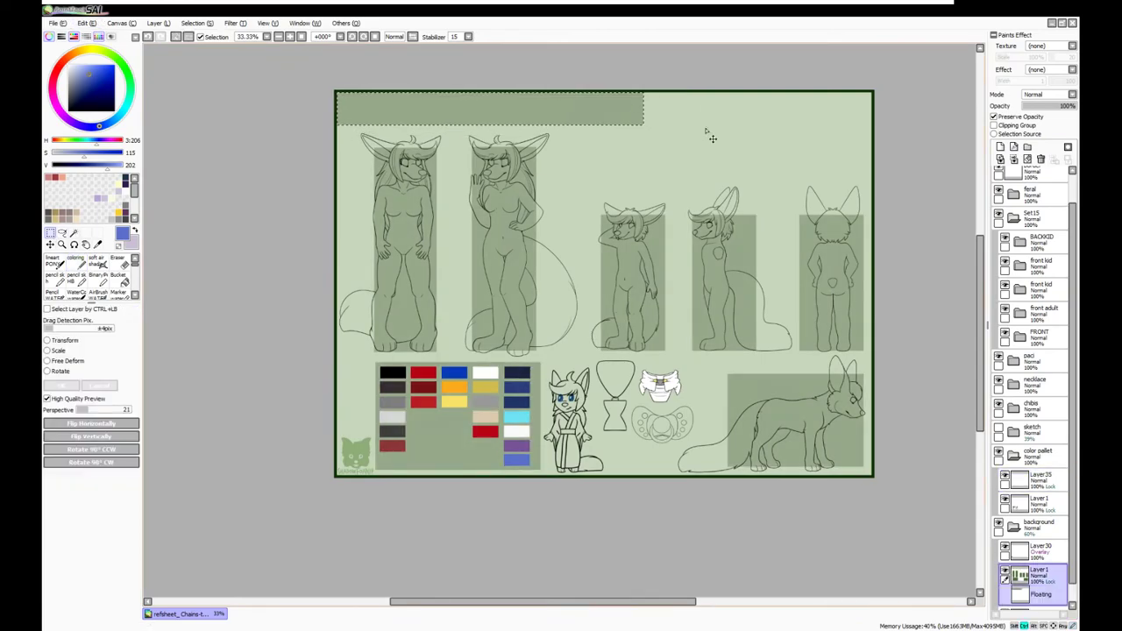
pyautogui.click(1036, 525)
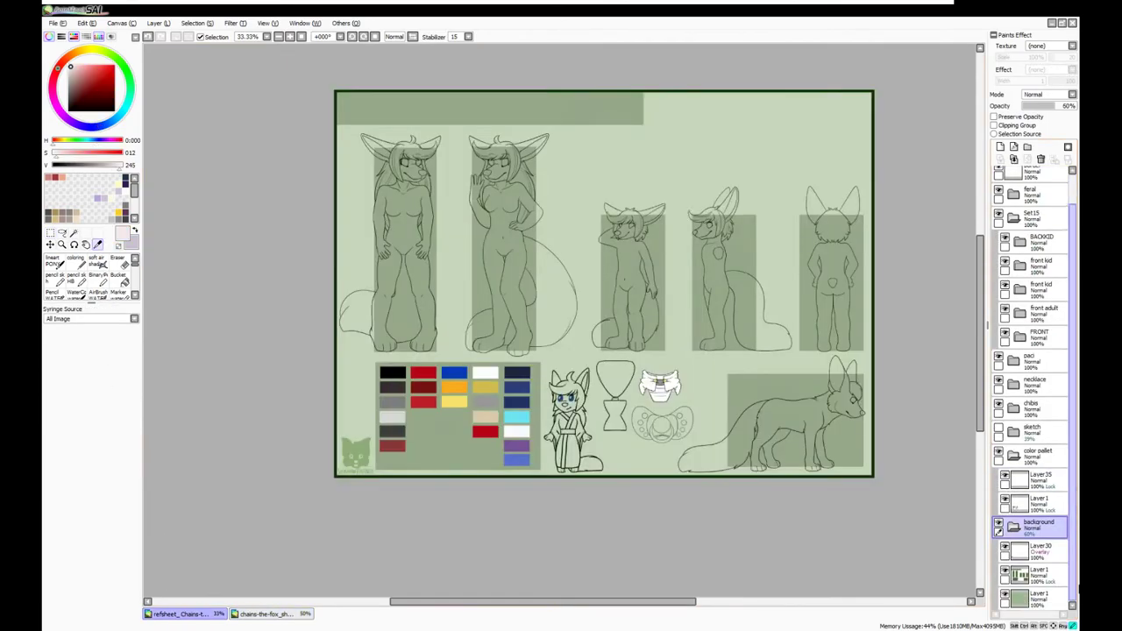
pyautogui.click(1038, 598)
pyautogui.click(75, 260)
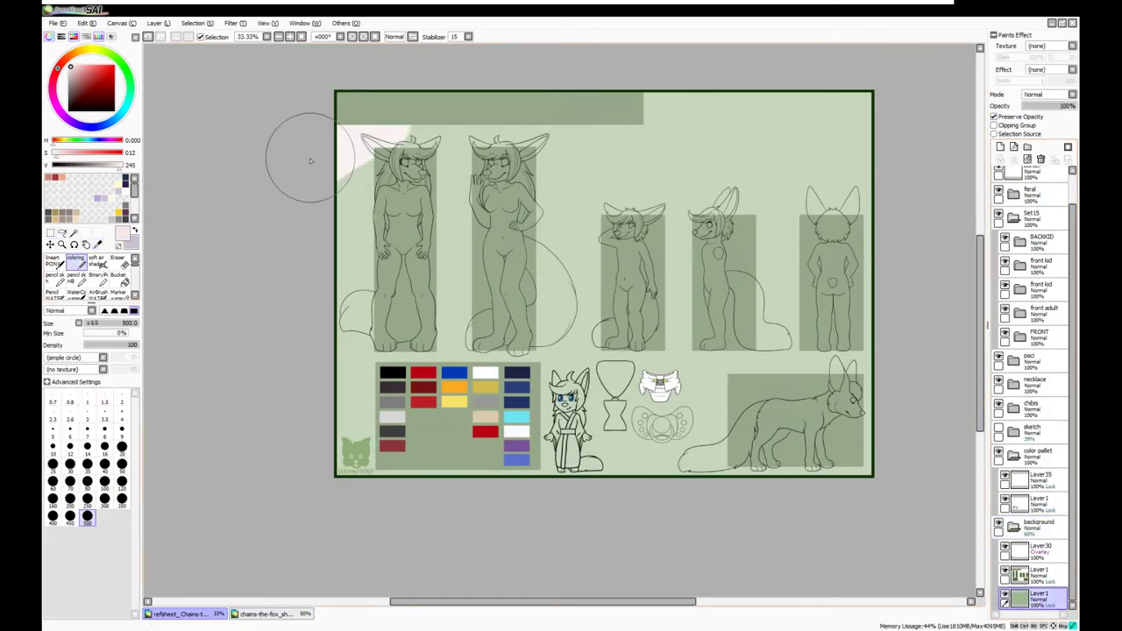
pyautogui.moveTo(300, 150); pyautogui.dragTo(283, 188)
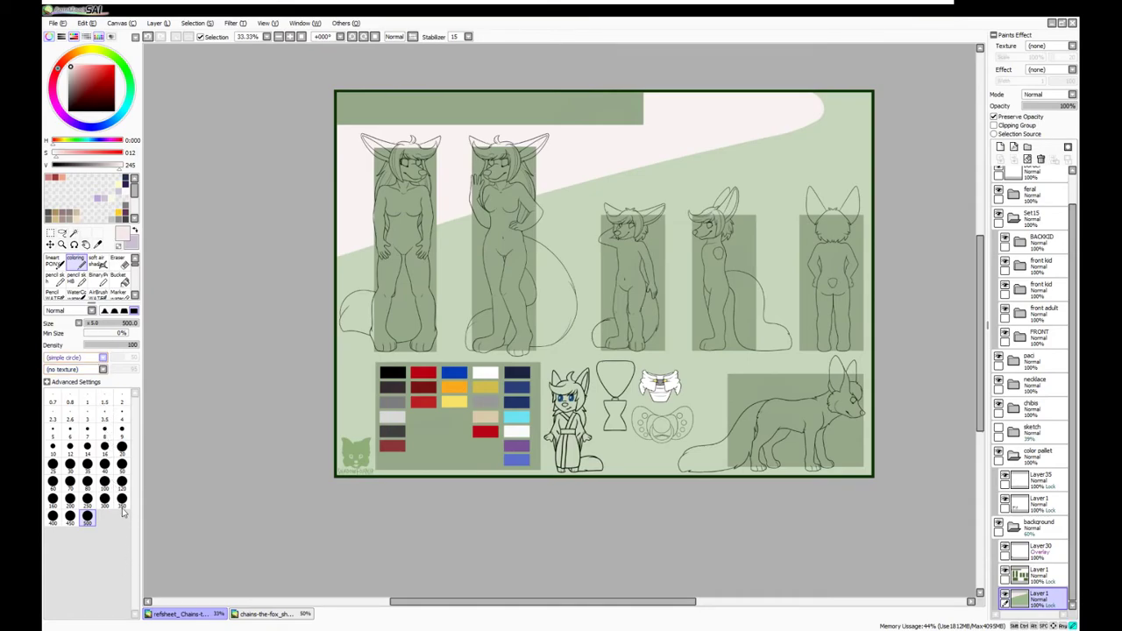
pyautogui.moveTo(251, 437)
pyautogui.mouseDown()
pyautogui.moveTo(399, 278)
pyautogui.moveTo(454, 379)
pyautogui.mouseUp()
pyautogui.moveTo(165, 489)
pyautogui.mouseDown()
pyautogui.moveTo(203, 474)
pyautogui.moveTo(916, 464)
pyautogui.moveTo(899, 298)
pyautogui.moveTo(932, 124)
pyautogui.moveTo(964, 114)
pyautogui.mouseUp()
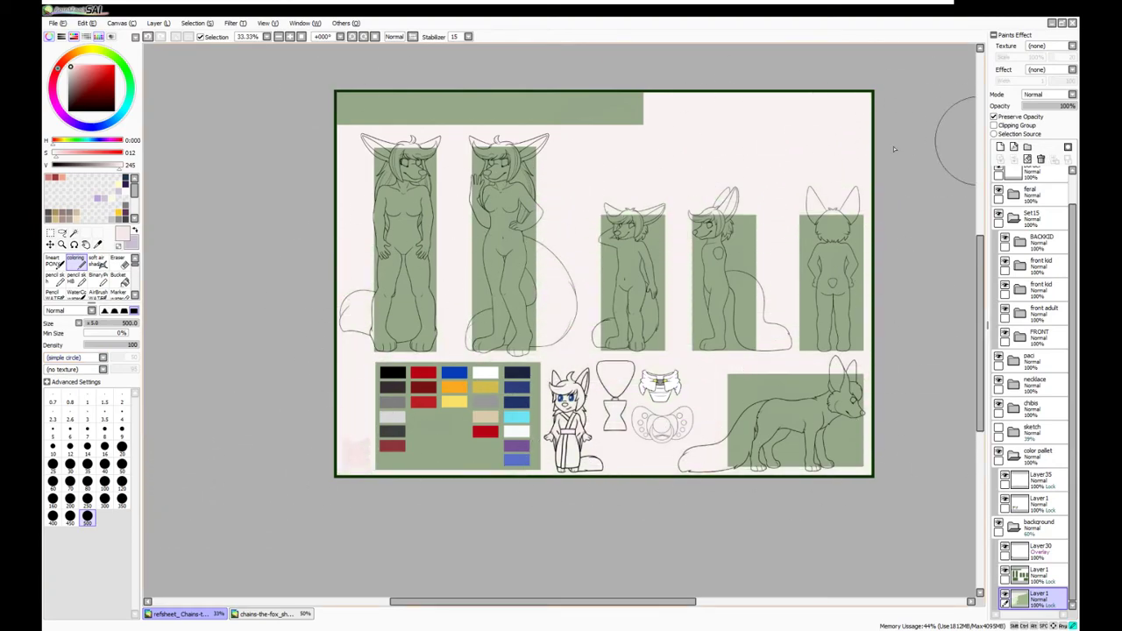
# Paint the title banner and figure backing panels in a slightly more saturated pink
pyautogui.click(1038, 574)
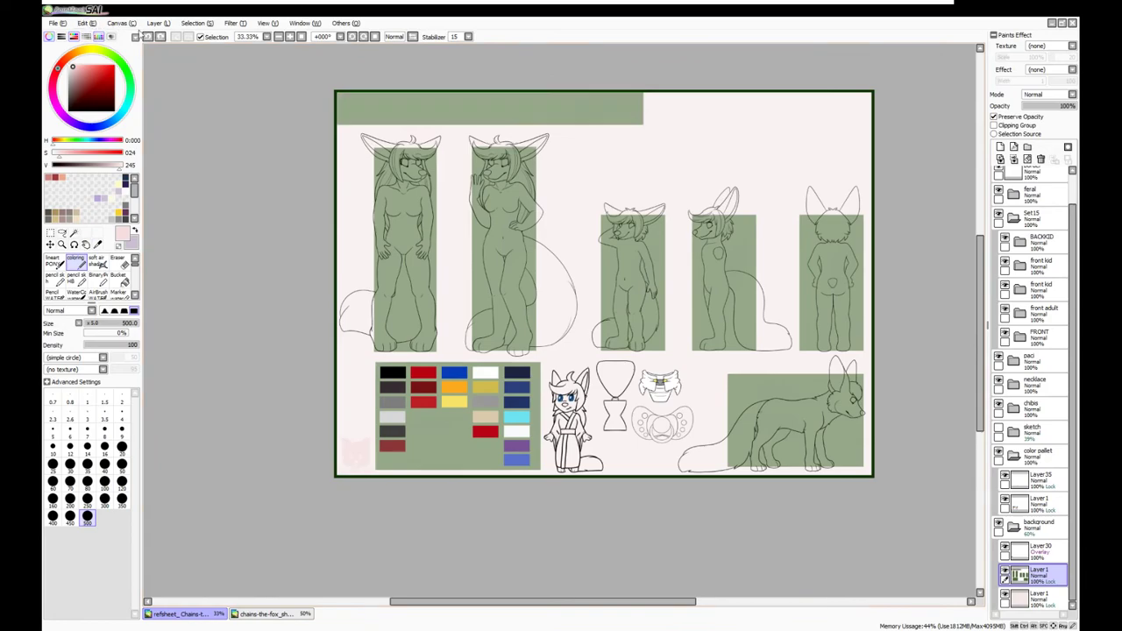
pyautogui.moveTo(351, 109)
pyautogui.mouseDown()
pyautogui.moveTo(491, 219)
pyautogui.moveTo(603, 485)
pyautogui.moveTo(789, 421)
pyautogui.mouseUp()
pyautogui.click(58, 156)
pyautogui.click(62, 154)
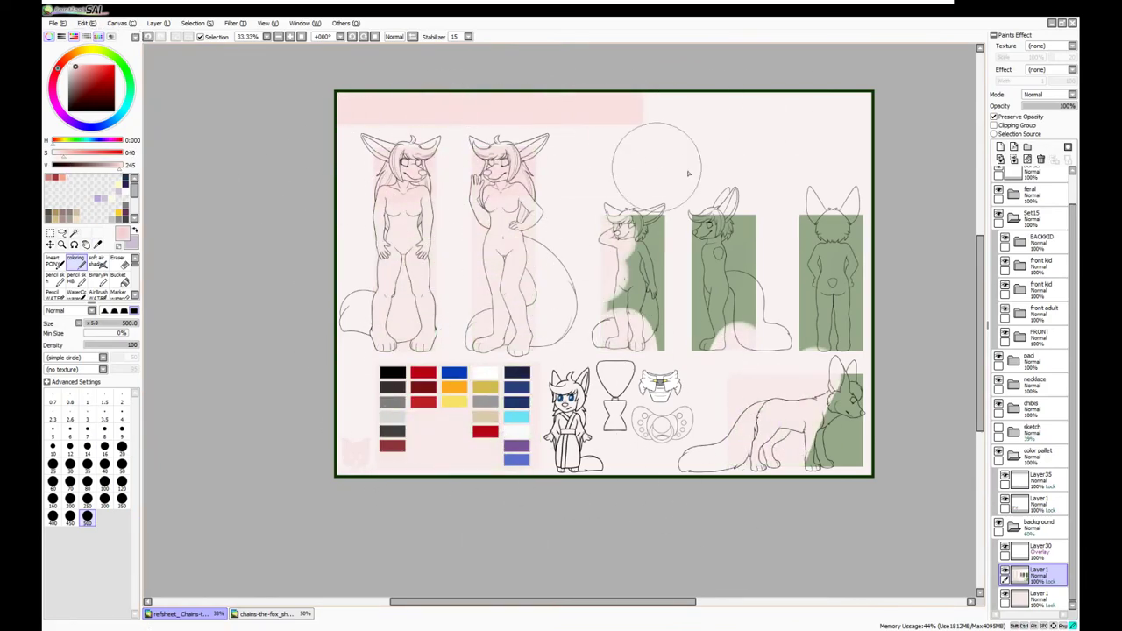
pyautogui.moveTo(807, 468)
pyautogui.mouseDown()
pyautogui.moveTo(852, 227)
pyautogui.moveTo(733, 268)
pyautogui.moveTo(631, 236)
pyautogui.mouseUp()
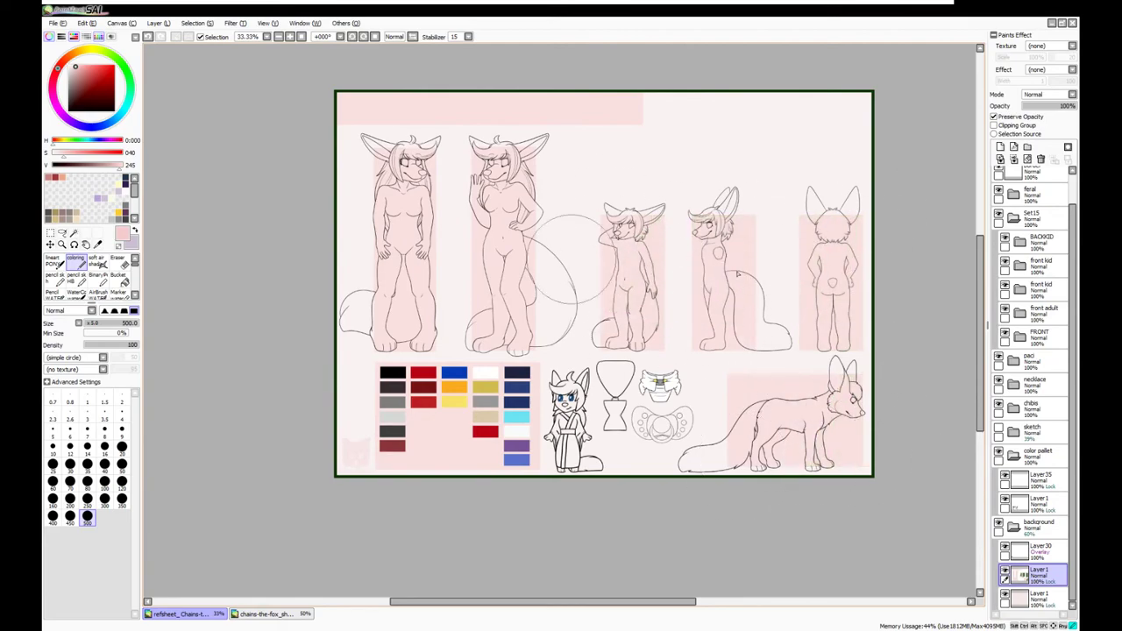
# Pick dark grey on the overlay layer and nudge the color pallet folder right
pyautogui.click(1039, 551)
pyautogui.click(64, 164)
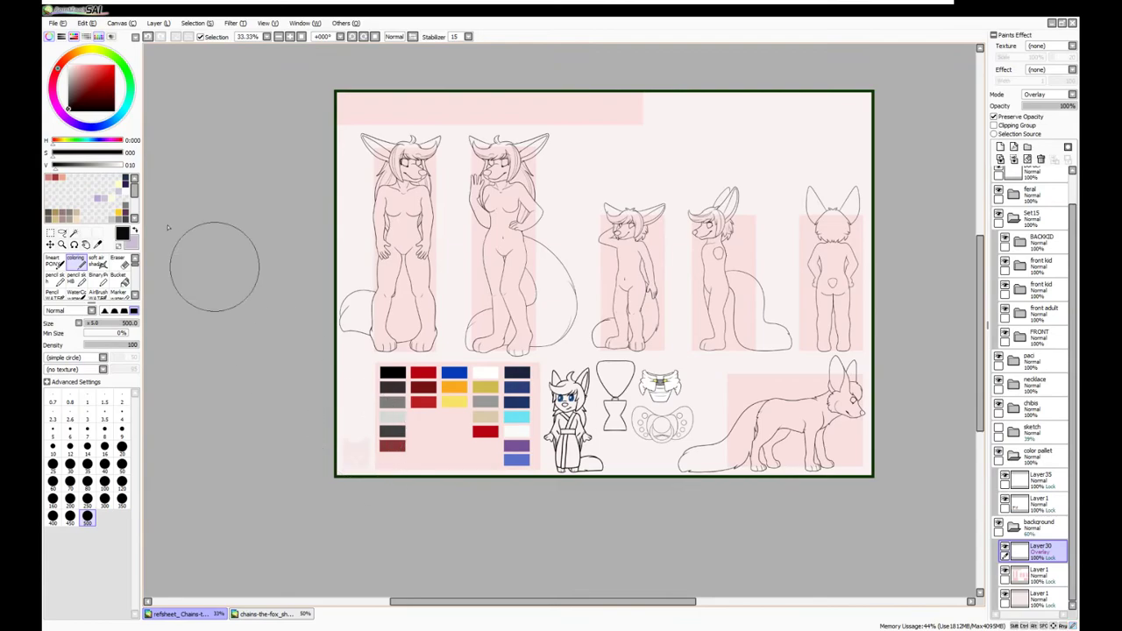
pyautogui.click(1039, 452)
pyautogui.press('Right')
pyautogui.press('Right')
pyautogui.press('Right')
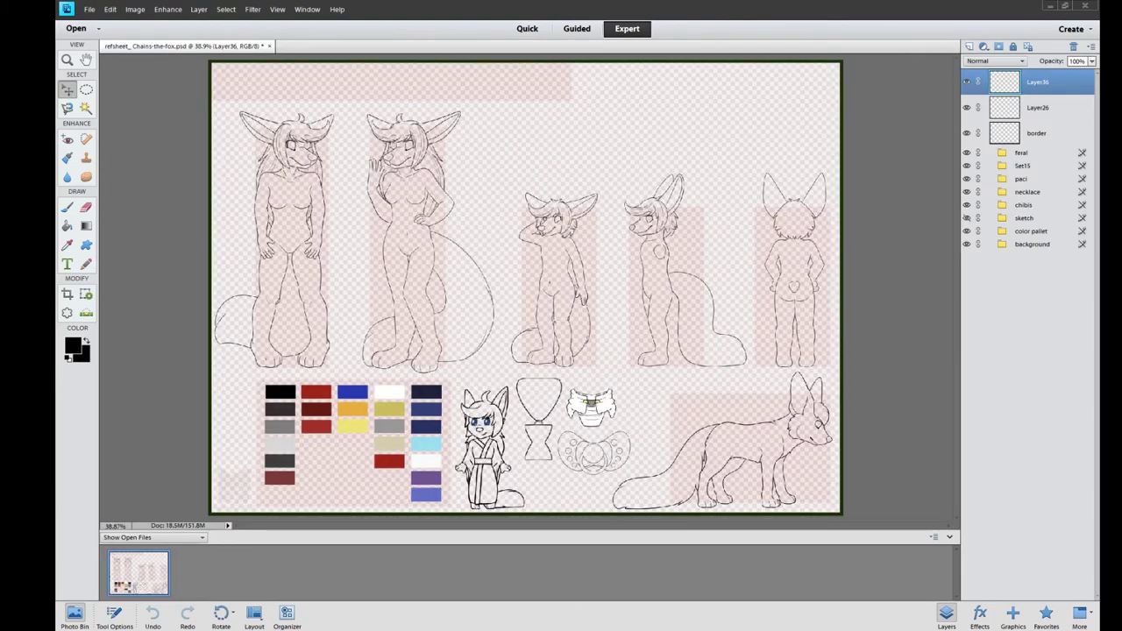
# Enlarge the name title in a bold outlined font and shift it left to fit the canvas
pyautogui.click(70, 263)
pyautogui.click(253, 87)
pyautogui.hotkey('ctrl', 'a')
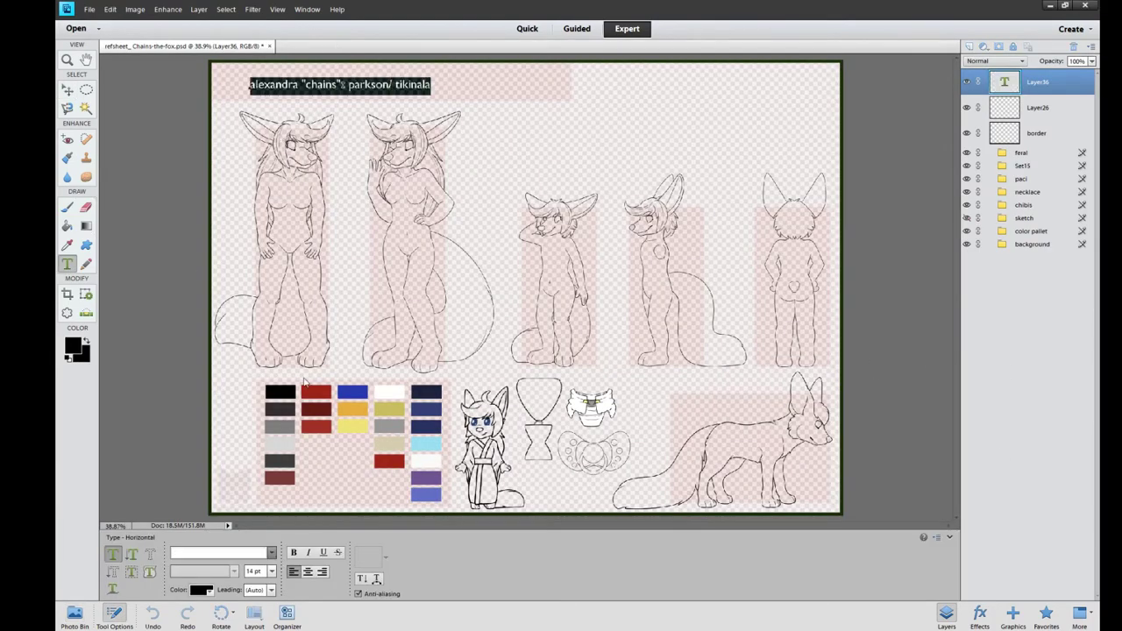
pyautogui.scroll(-2, 268, 565)
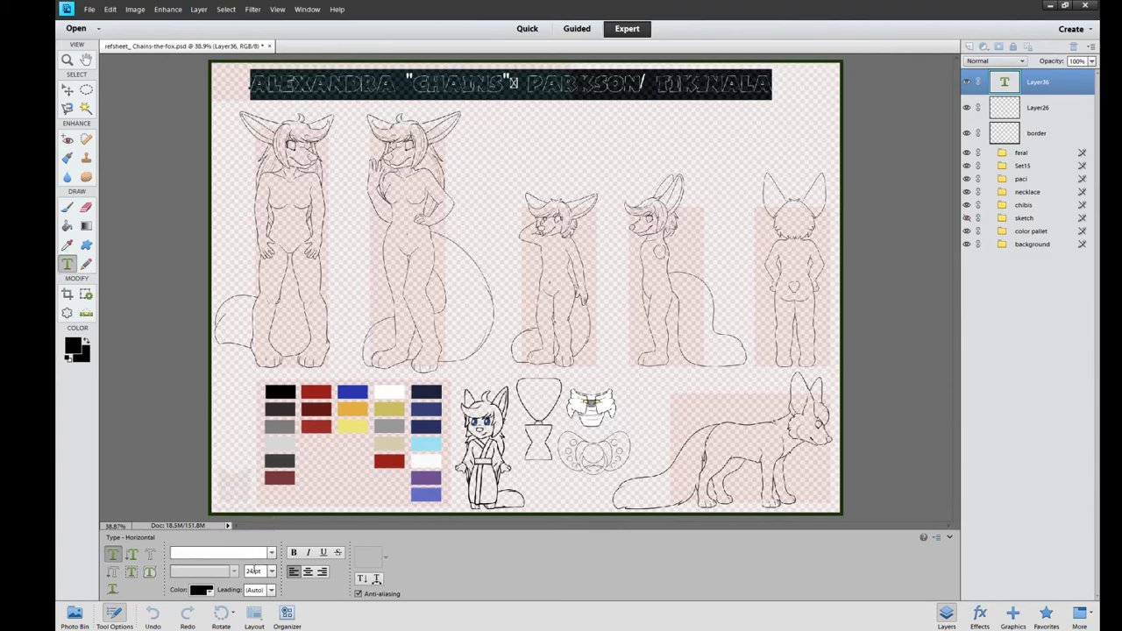
pyautogui.click(69, 91)
pyautogui.moveTo(613, 83); pyautogui.dragTo(578, 83)
# Add a new type layer using the K26SpeechBubble Medium 28 pt font
pyautogui.hotkey('ctrl', 'shift', 'alt', 'n')
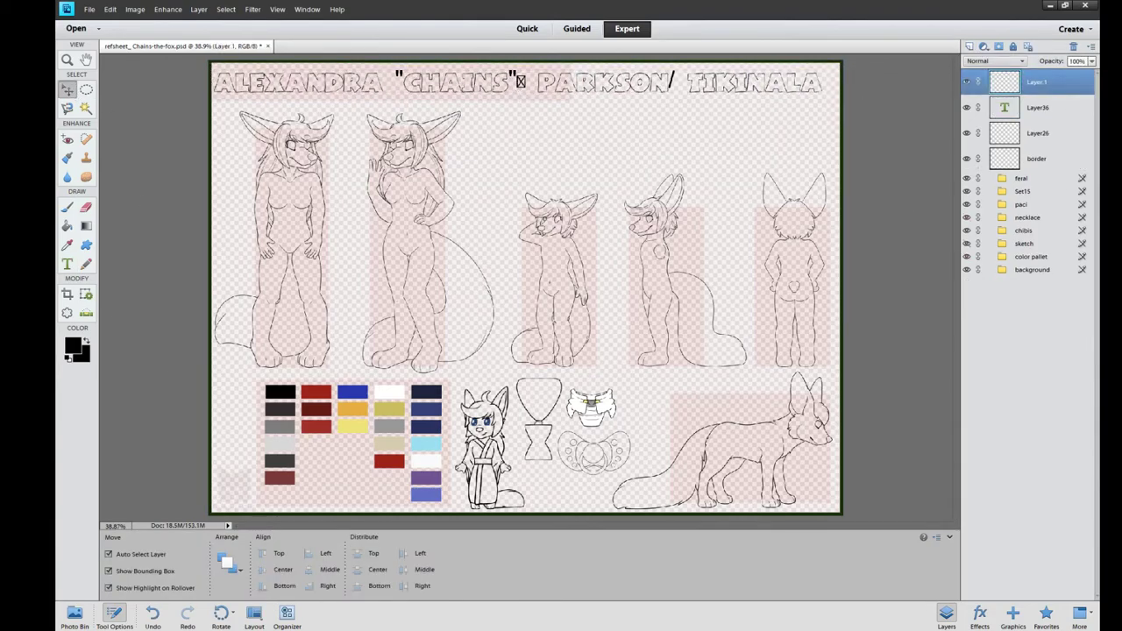
pyautogui.press('t')
pyautogui.click(447, 351)
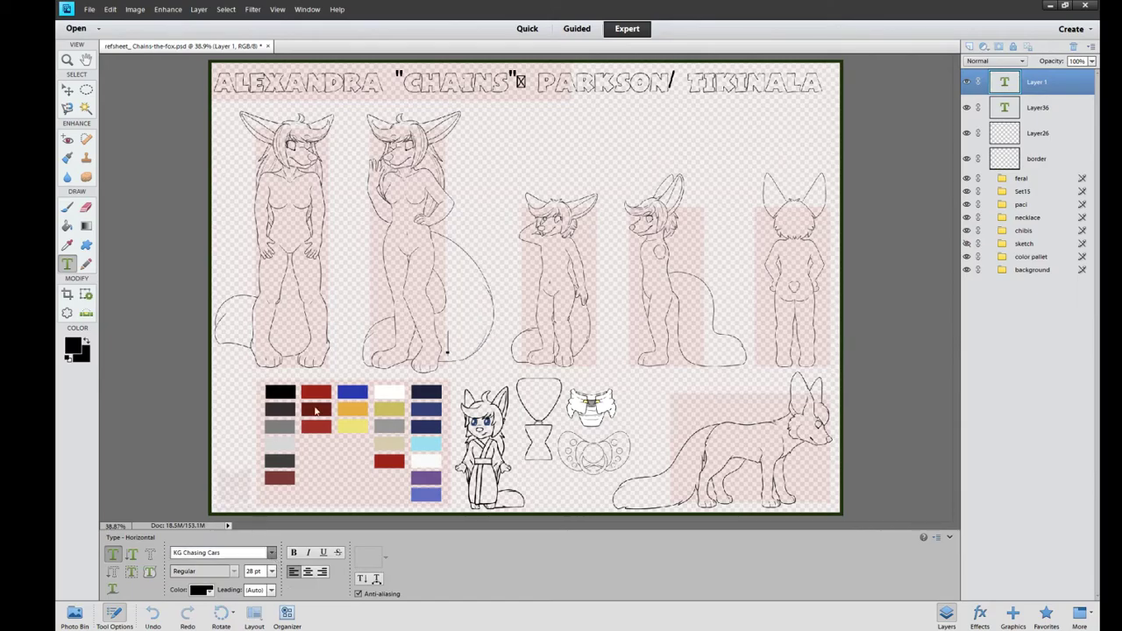
pyautogui.press('Up')
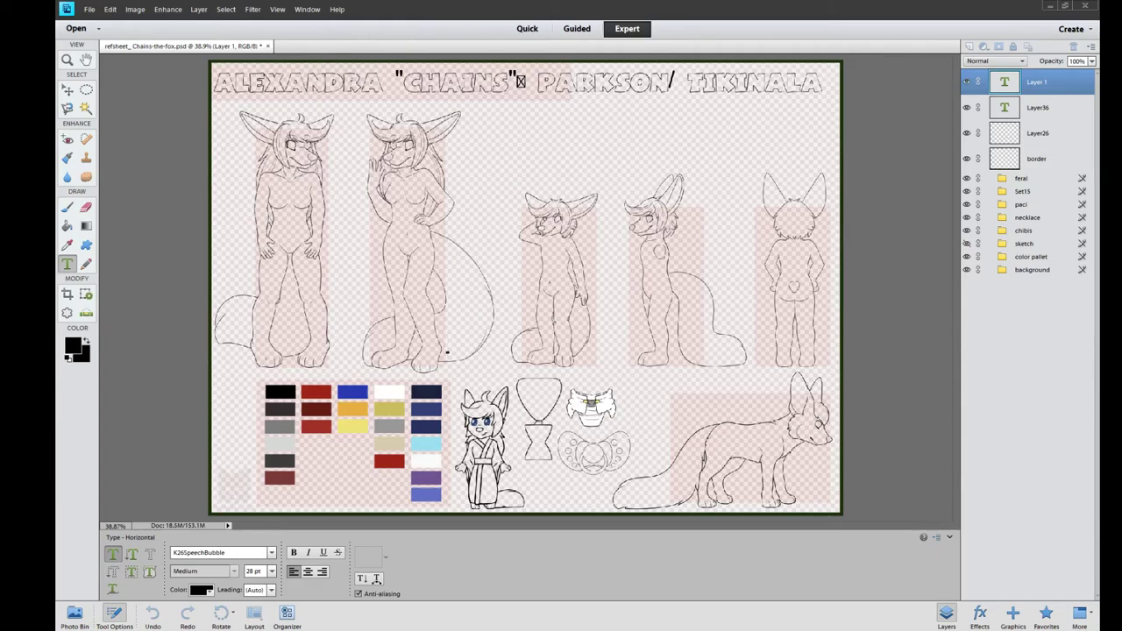
# Type 'GODDESS' in a smaller, plainer font and move it above the second figure
pyautogui.write('GODDESS')
pyautogui.hotkey('ctrl', 'a')
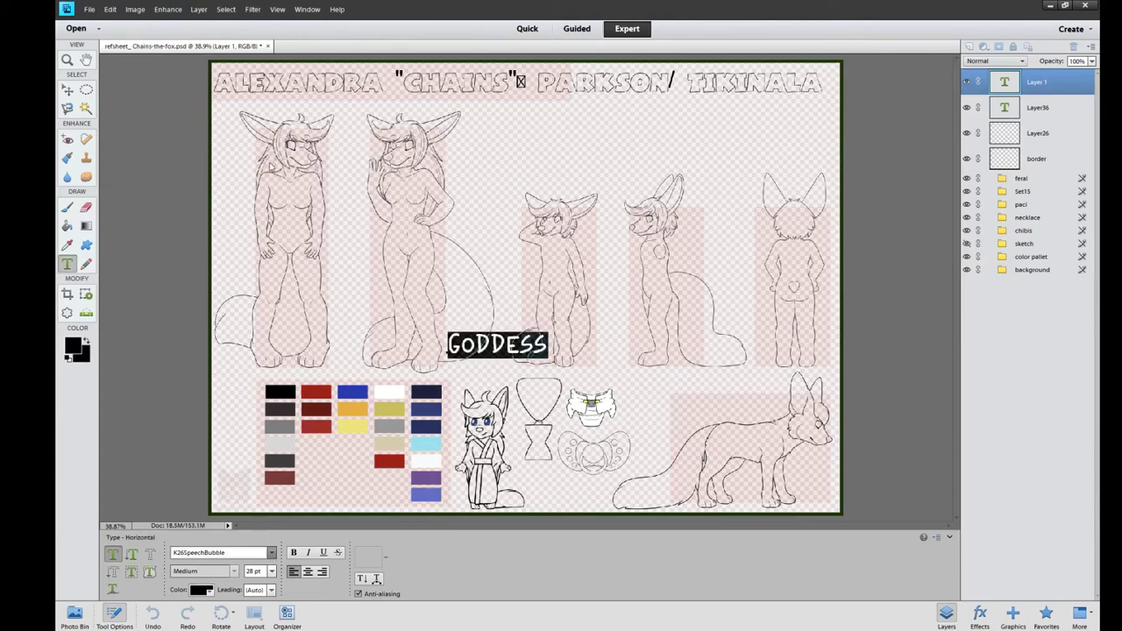
pyautogui.press('Down')
pyautogui.press('Down')
pyautogui.hotkey('ctrl', 'Return')
pyautogui.press('v')
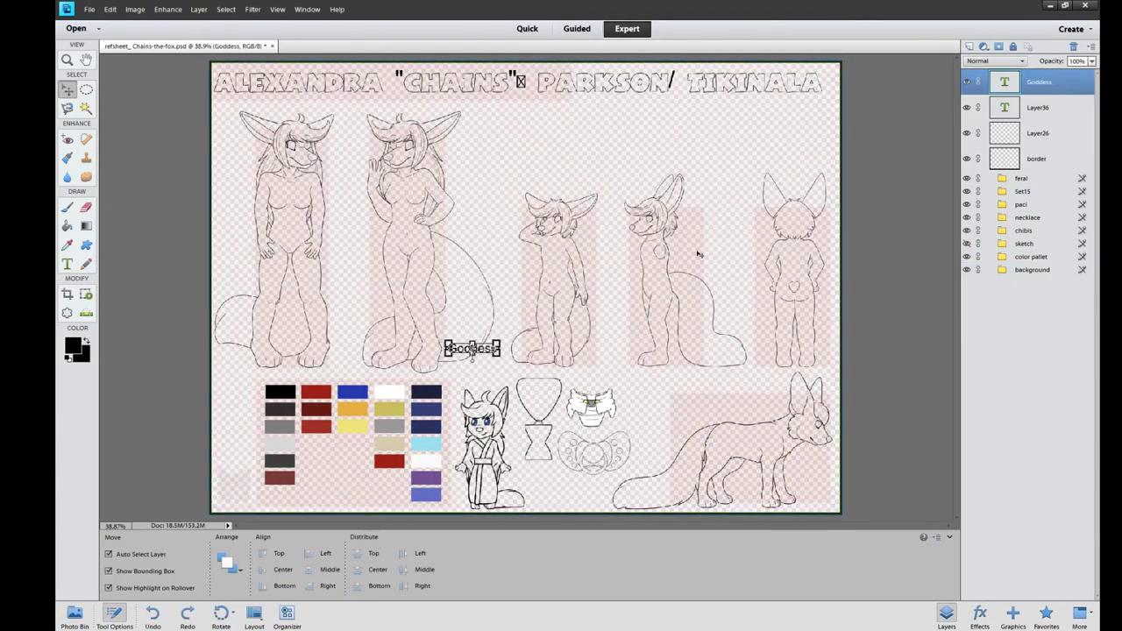
pyautogui.moveTo(471, 348); pyautogui.dragTo(404, 105)
# Add an 'Adult' label above the first figure and align it with Goddess
pyautogui.press('t')
pyautogui.click(263, 108)
pyautogui.write('Adult')
pyautogui.hotkey('ctrl', 'Return')
pyautogui.press('v')
pyautogui.moveTo(277, 105); pyautogui.dragTo(294, 107)
pyautogui.moveTo(404, 105); pyautogui.dragTo(408, 107)
# Add a 'Cub' label above the cub figures
pyautogui.hotkey('ctrl', 'shift', 'alt', 'n')
pyautogui.click(68, 263)
pyautogui.click(588, 172)
pyautogui.write('Cub')
pyautogui.hotkey('ctrl', 'a')
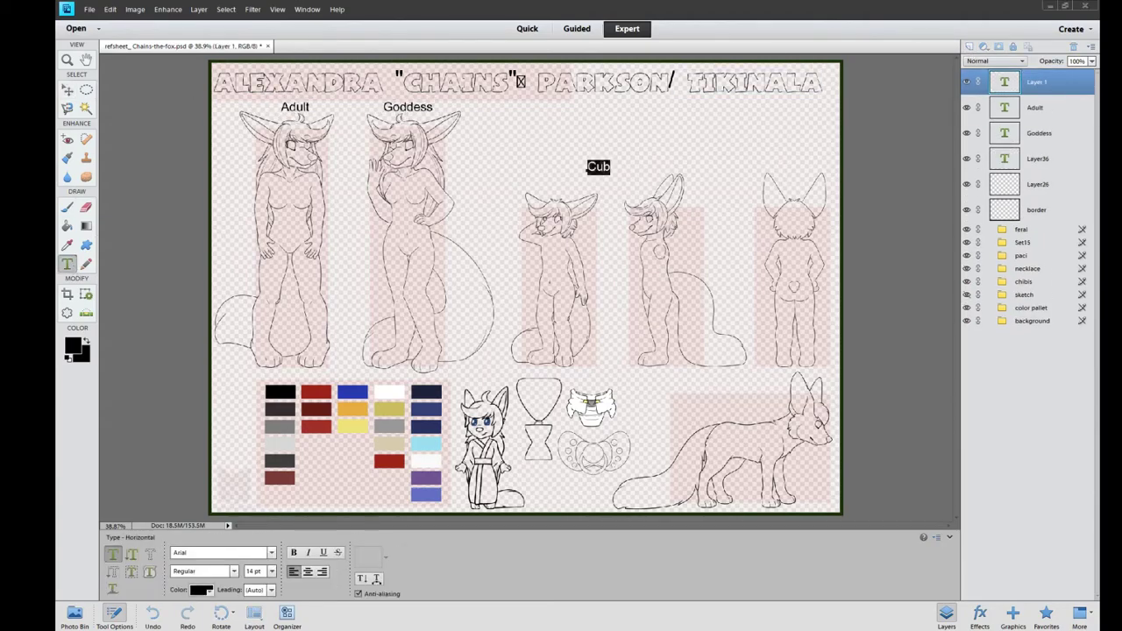
pyautogui.hotkey('ctrl', 'Return')
pyautogui.press('v')
# Add a separate '(mortal)' text beside Cub, then delete that layer
pyautogui.hotkey('ctrl', 'shift', 'alt', 'n')
pyautogui.press('t')
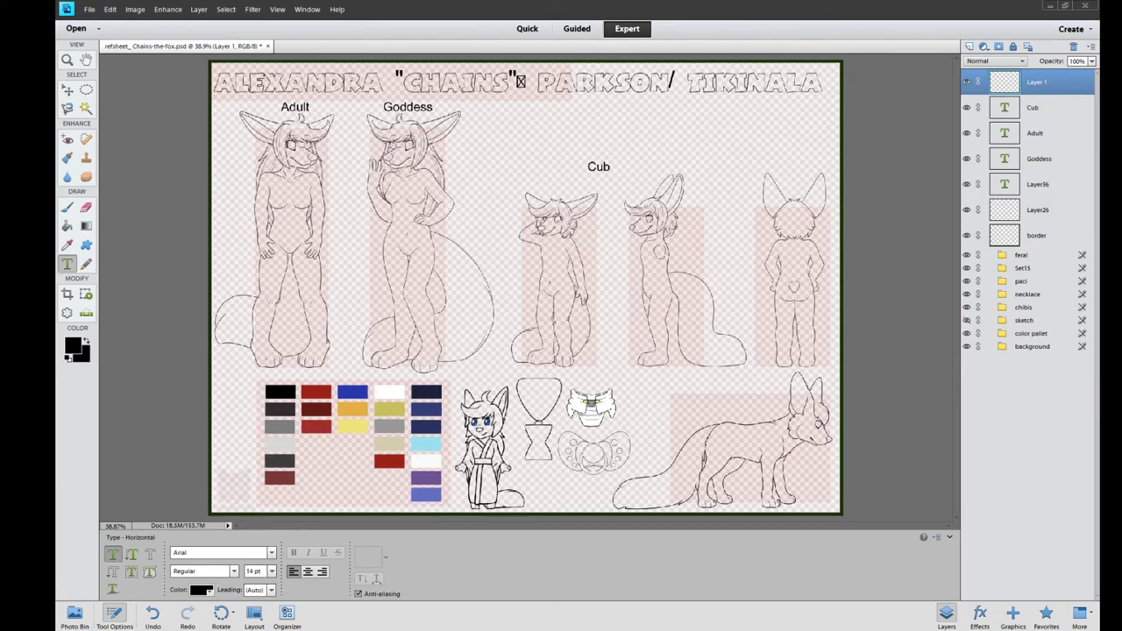
pyautogui.click(610, 167)
pyautogui.write('(mortal)')
pyautogui.hotkey('ctrl', 'Return')
pyautogui.press('v')
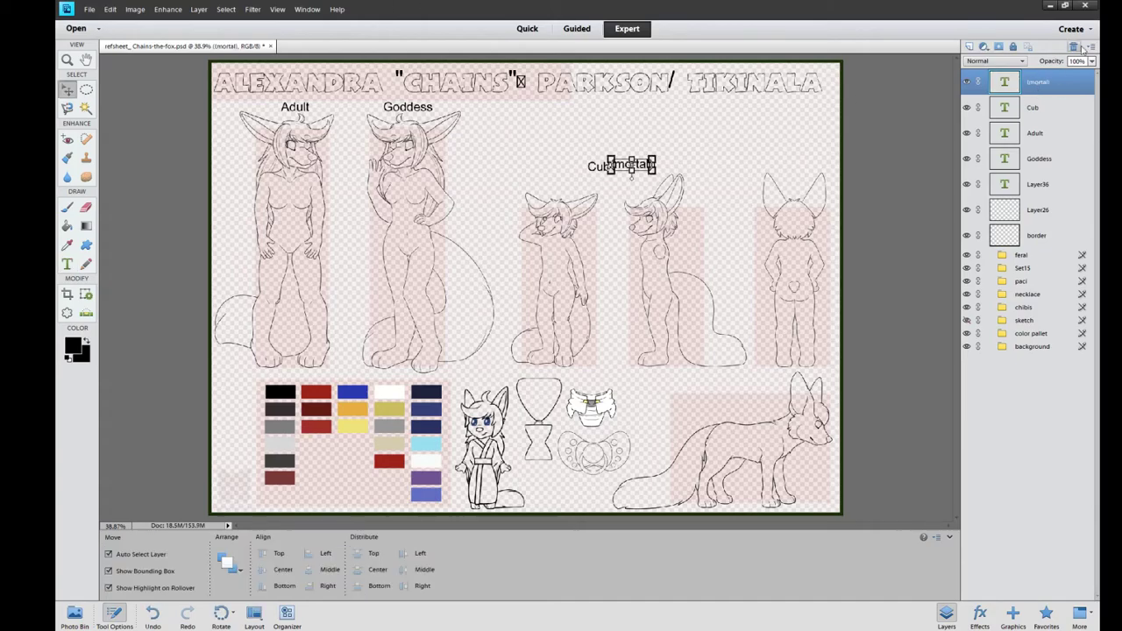
pyautogui.click(1073, 45)
# Append '( mortal )' to the Cub label and paste it after the Adult label
pyautogui.press('t')
pyautogui.click(611, 166)
pyautogui.write('( mortal )')
pyautogui.moveTo(664, 166); pyautogui.dragTo(613, 167)
pyautogui.hotkey('ctrl', 'c')
pyautogui.click(311, 107)
pyautogui.hotkey('ctrl', 'v')
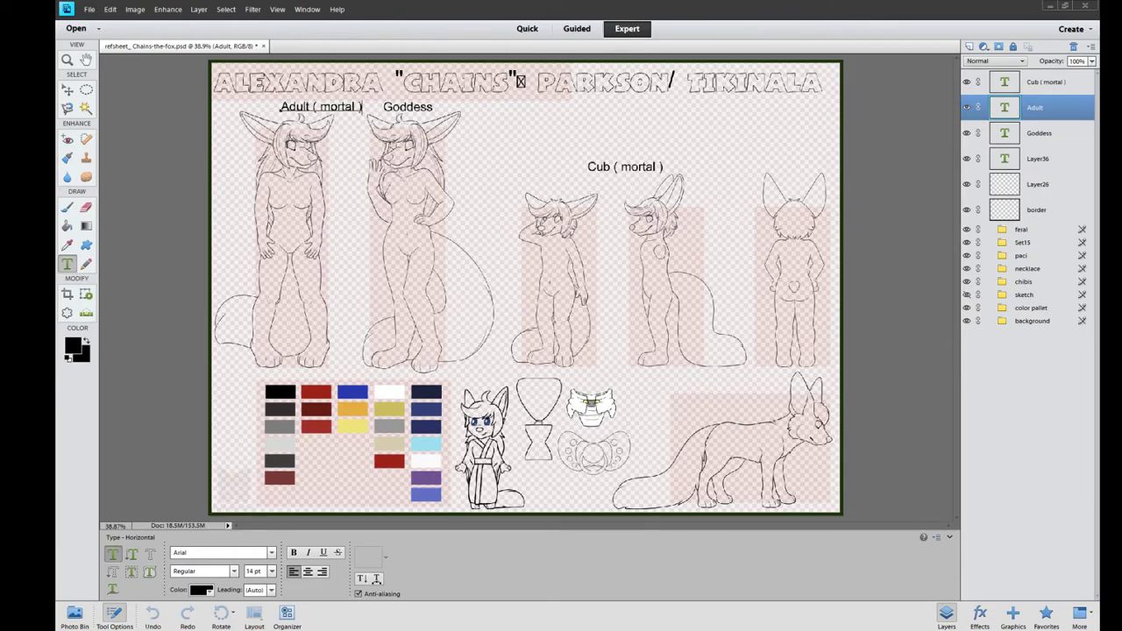
# Delete the stray character after CHAINS to fix the name title's spacing
pyautogui.click(521, 81)
pyautogui.press('BackSpace')
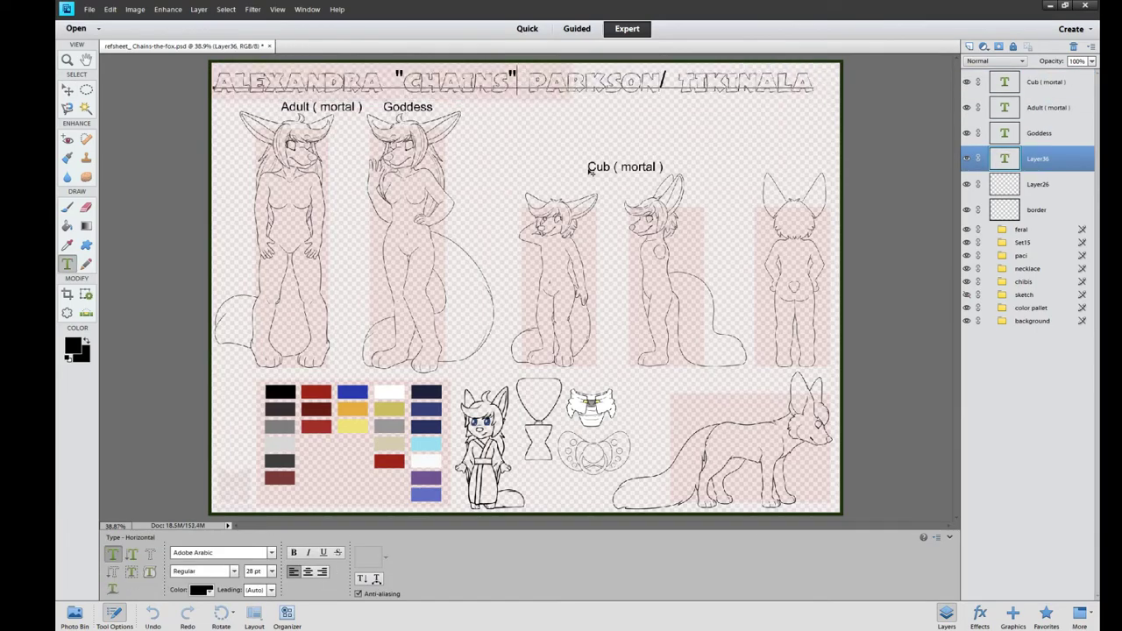
pyautogui.click(67, 89)
# Move the 'Cub ( mortal )' label slightly right and up
pyautogui.click(298, 107)
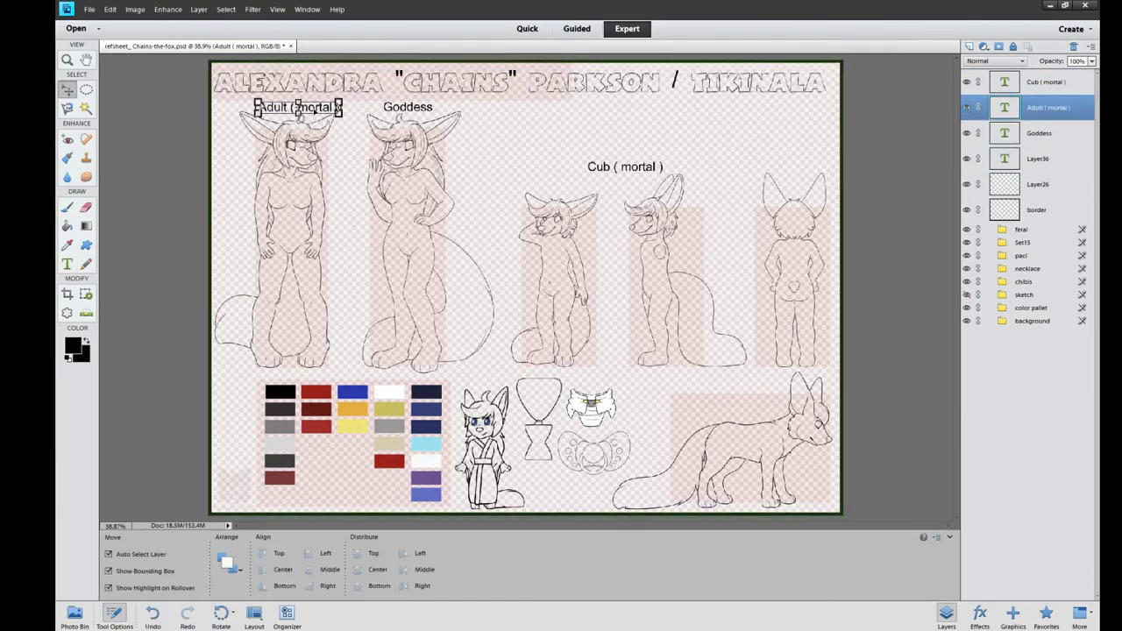
pyautogui.click(407, 107)
pyautogui.moveTo(589, 167); pyautogui.dragTo(629, 163)
# Start an Arial info text block with the lines 'Species :', 'Gender :' and 'Height :'
pyautogui.press('t')
pyautogui.click(637, 121)
pyautogui.write('Species')
pyautogui.hotkey('ctrl', 'a')
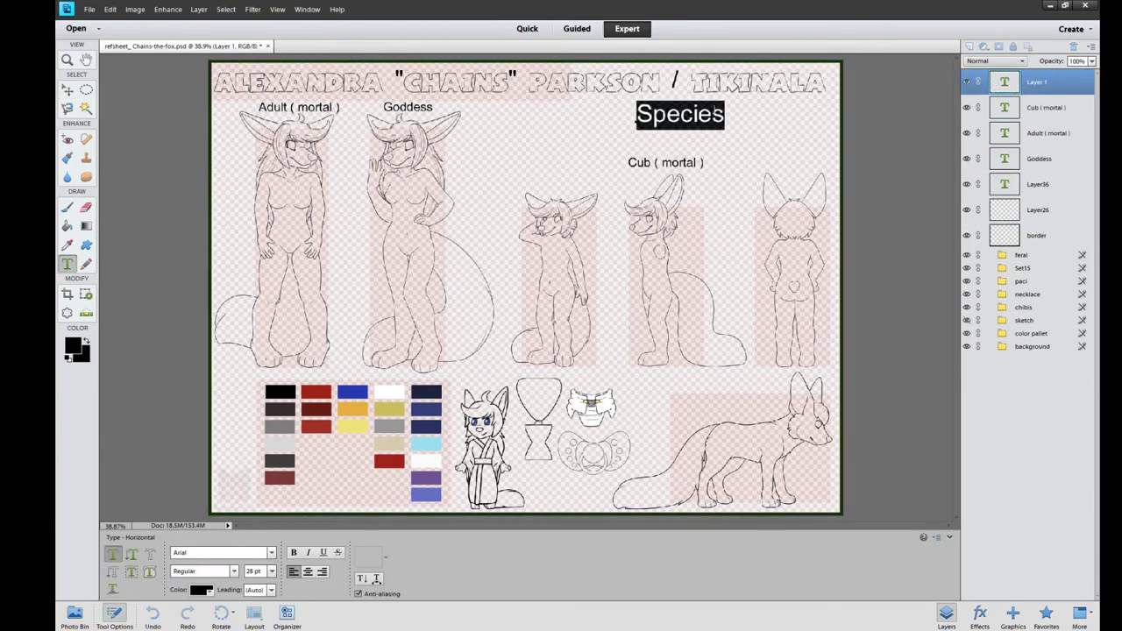
pyautogui.write('Species :')
pyautogui.press('Return')
pyautogui.write('Gender :')
pyautogui.press('Return')
pyautogui.write('Height :')
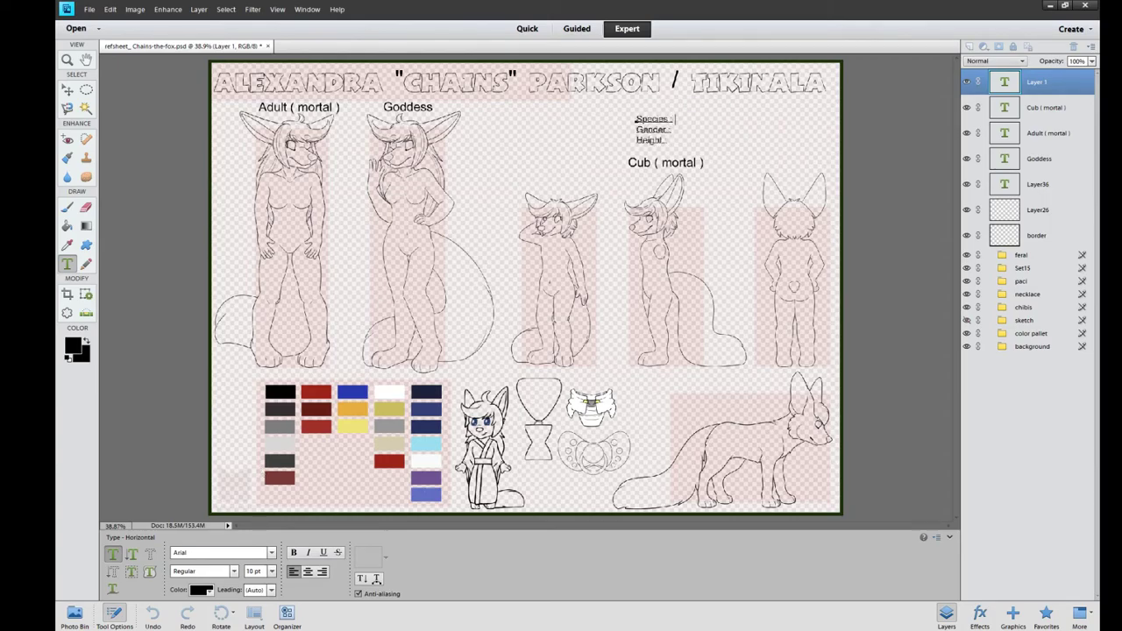
# Fill in the info values: Fennec fox, Female, and 3.5 ft / 107 cm
pyautogui.hotkey('ctrl', 'a')
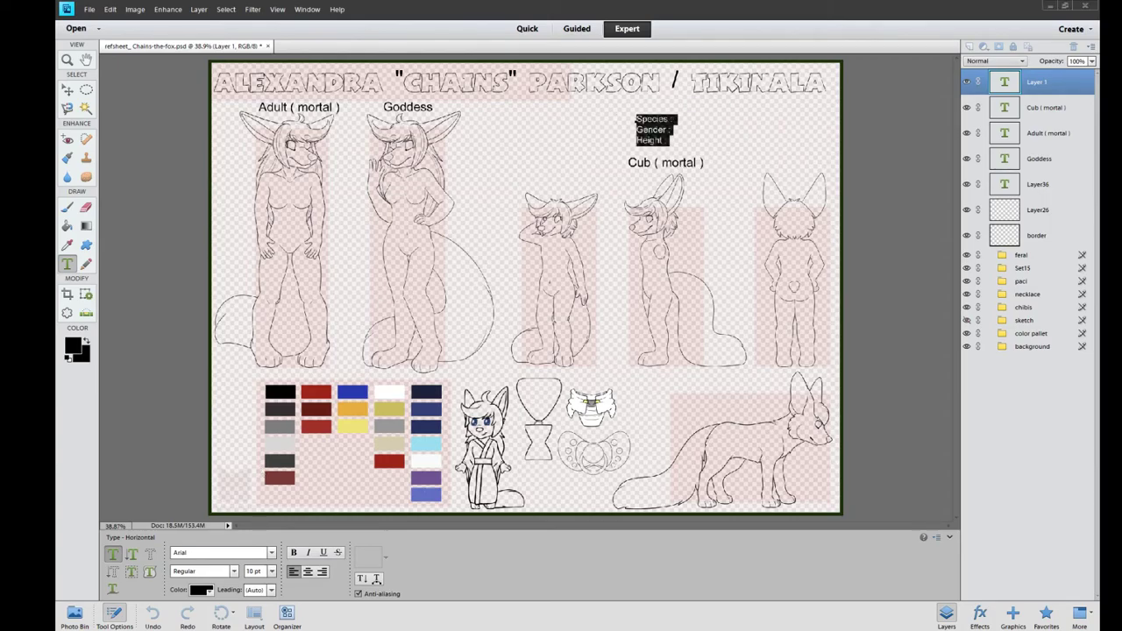
pyautogui.click(667, 141)
pyautogui.write('3.5 feet')
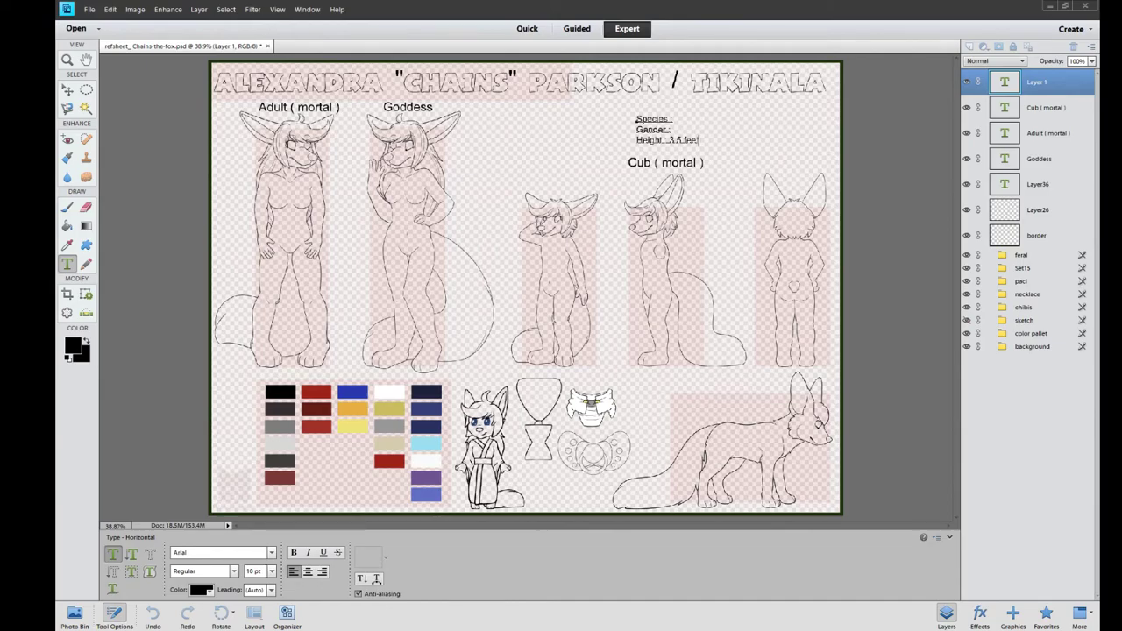
pyautogui.write('/ 107 cm')
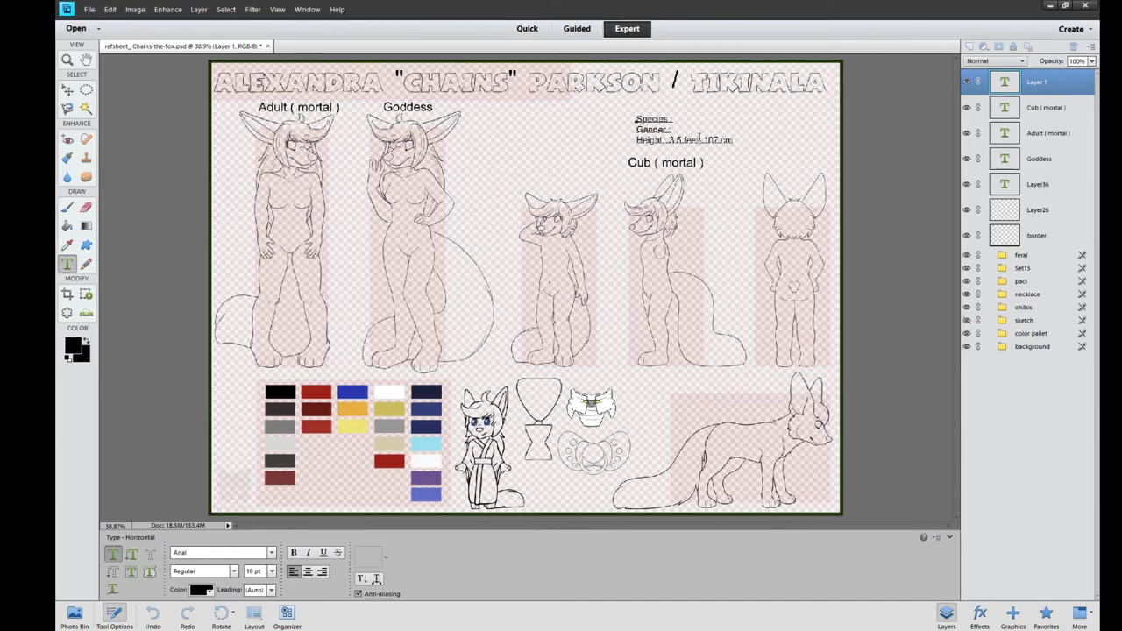
pyautogui.doubleClick(699, 139)
pyautogui.write('ft')
pyautogui.click(673, 130)
pyautogui.write('Female')
pyautogui.write('Fennec fox')
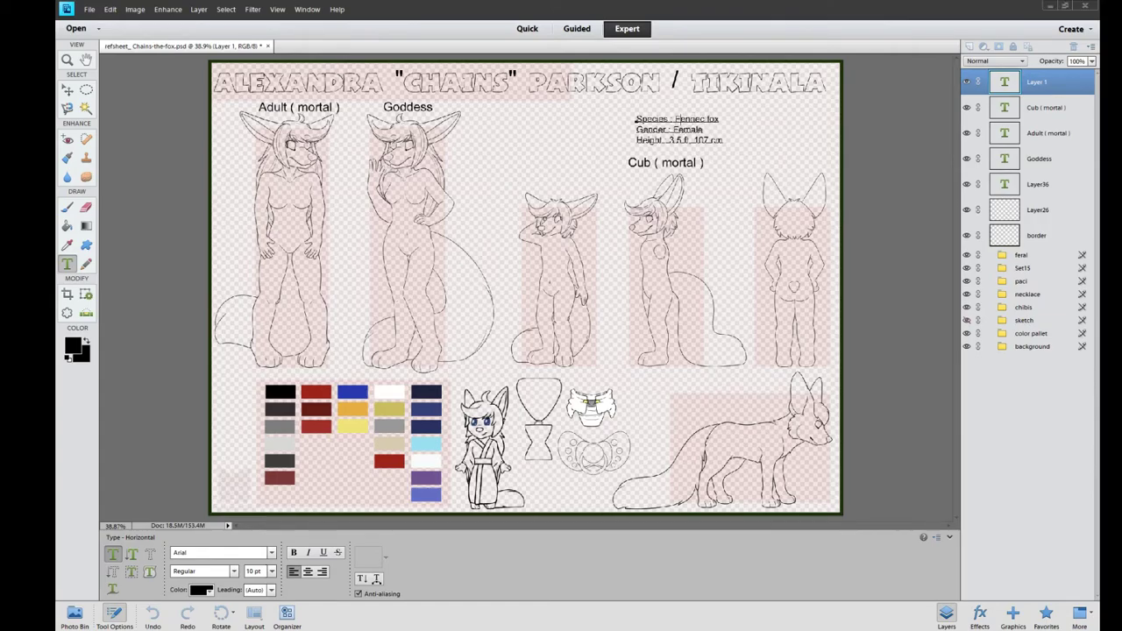
pyautogui.click(1037, 184)
# Move the species info block left, above the cub figures
pyautogui.click(968, 184)
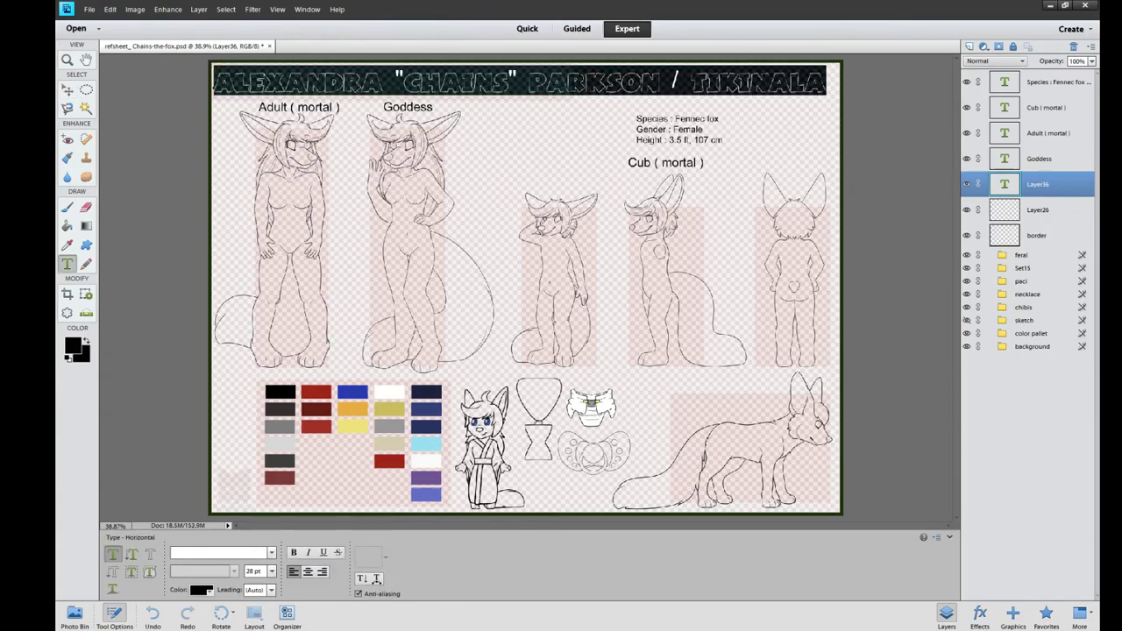
pyautogui.click(1047, 85)
pyautogui.press('v')
pyautogui.moveTo(679, 134); pyautogui.dragTo(571, 127)
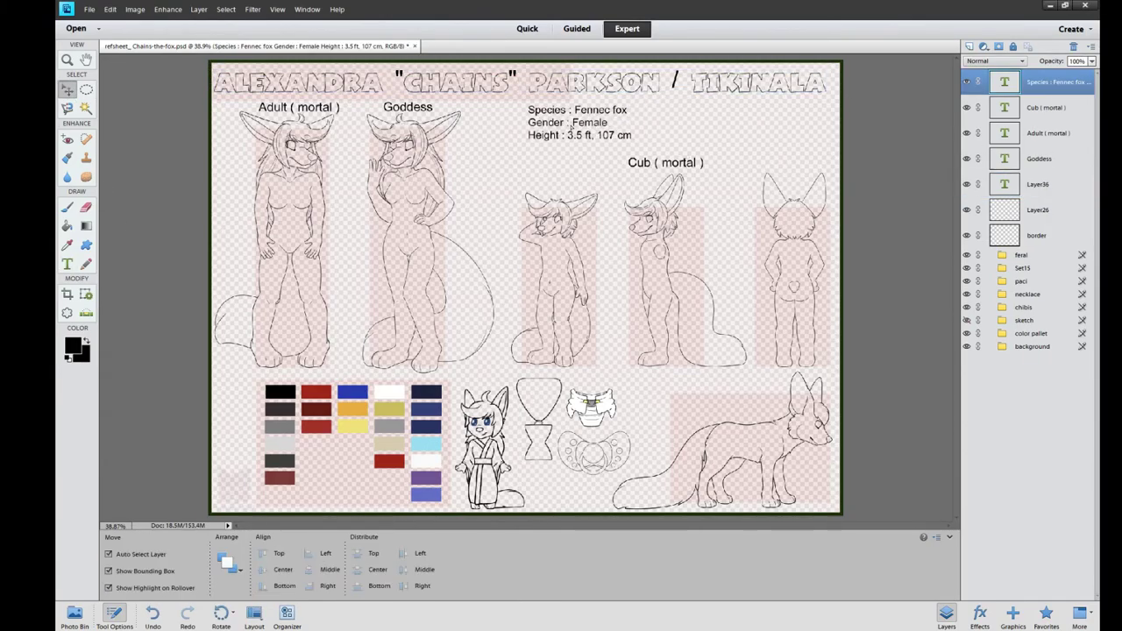
# Underline the Cub ( mortal ), Adult ( mortal ) and Goddess pose labels
pyautogui.doubleClick(1005, 107)
pyautogui.doubleClick(1005, 133)
pyautogui.doubleClick(1005, 158)
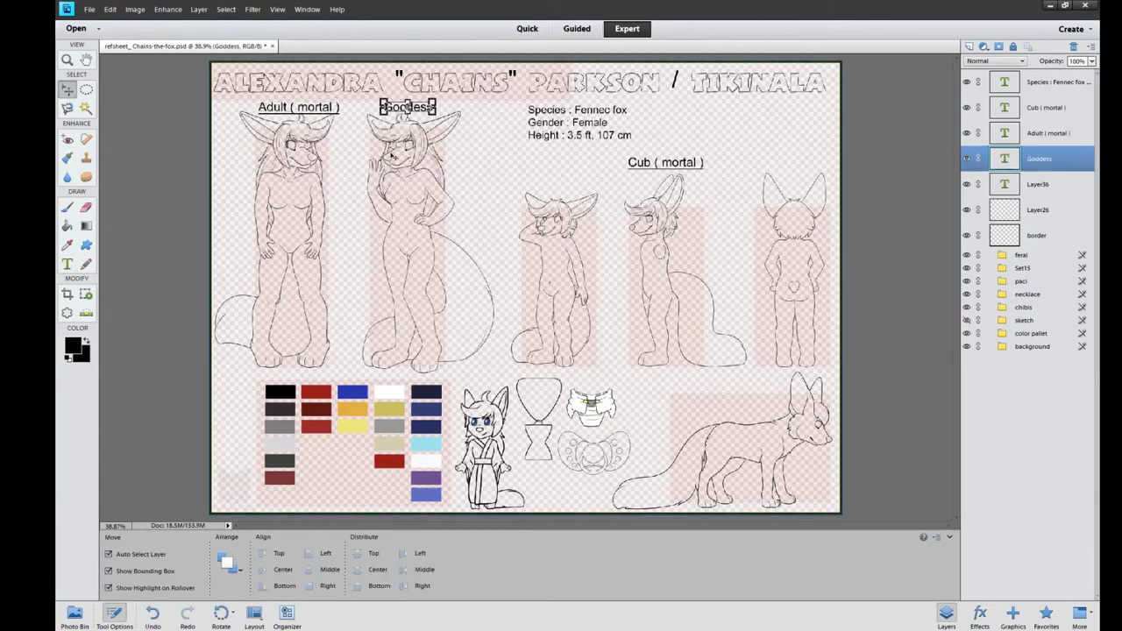
pyautogui.press('v')
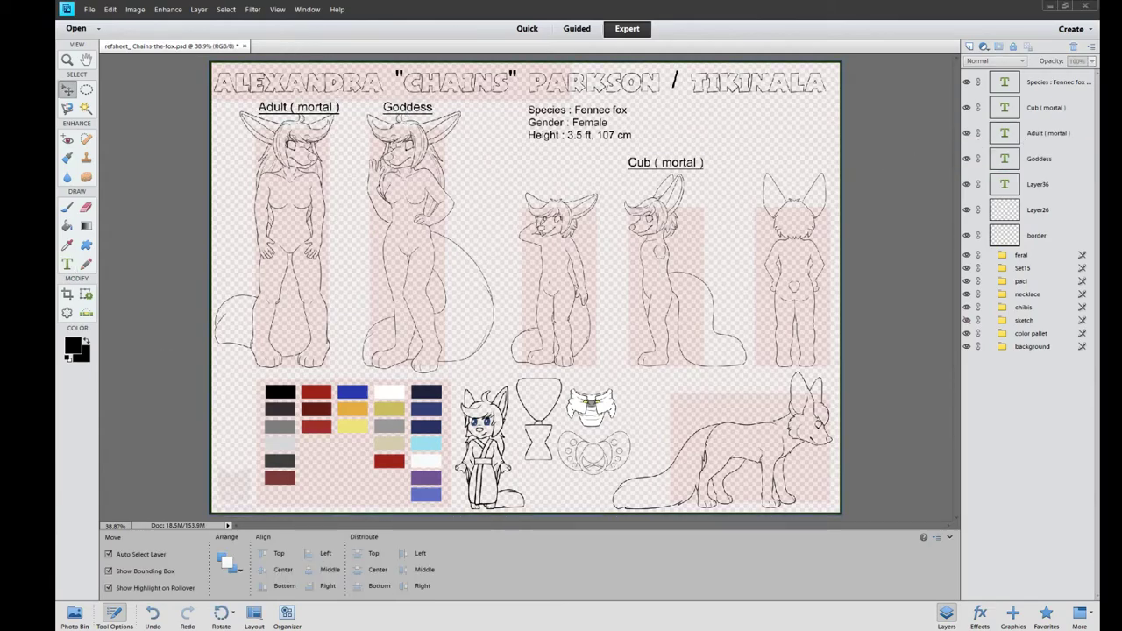
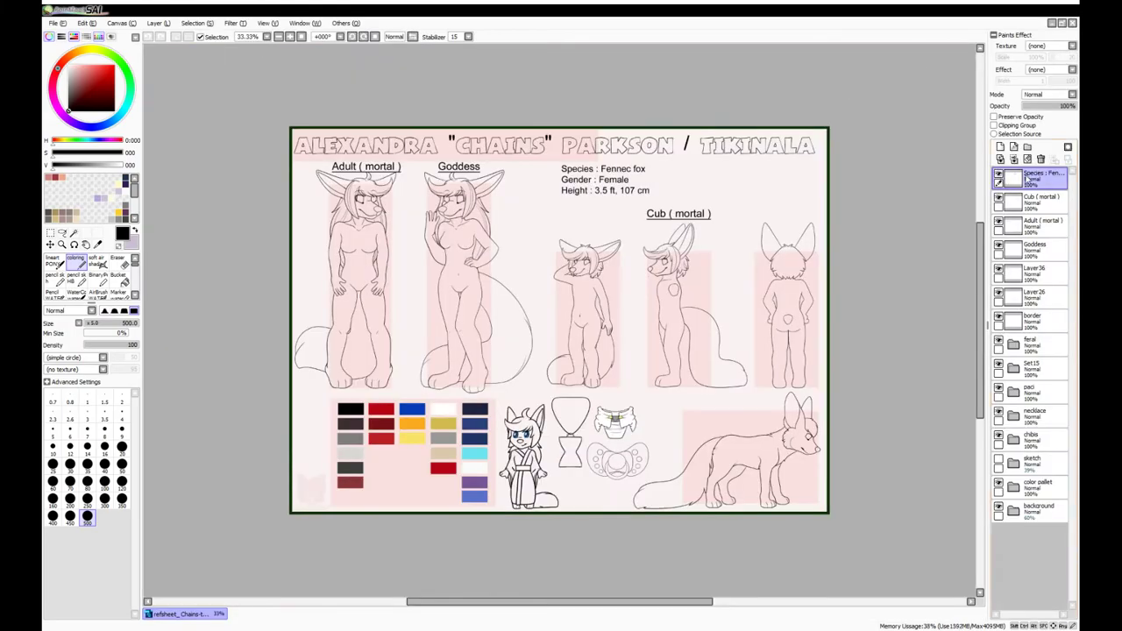
# Merge the label layers and Magic Wand the feral fox's body, tail and legs on Layer34
pyautogui.hotkey('ctrl', 'e')
pyautogui.hotkey('ctrl', 'e')
pyautogui.hotkey('ctrl', 'e')
pyautogui.hotkey('ctrl', 'e')
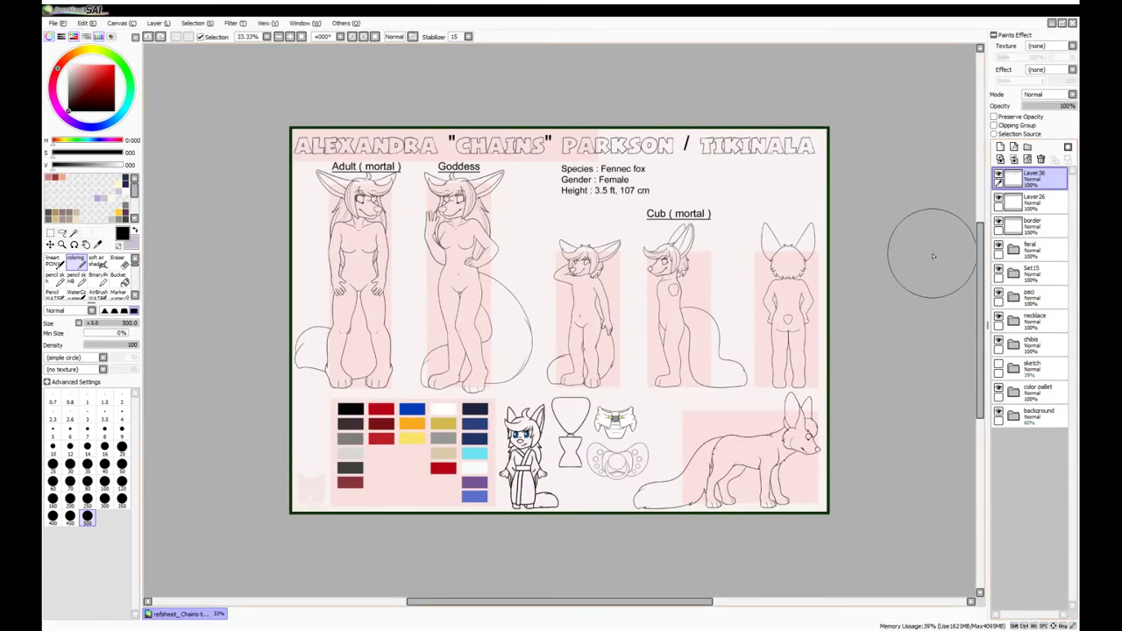
pyautogui.click(1034, 273)
pyautogui.click(1013, 250)
pyautogui.click(1037, 296)
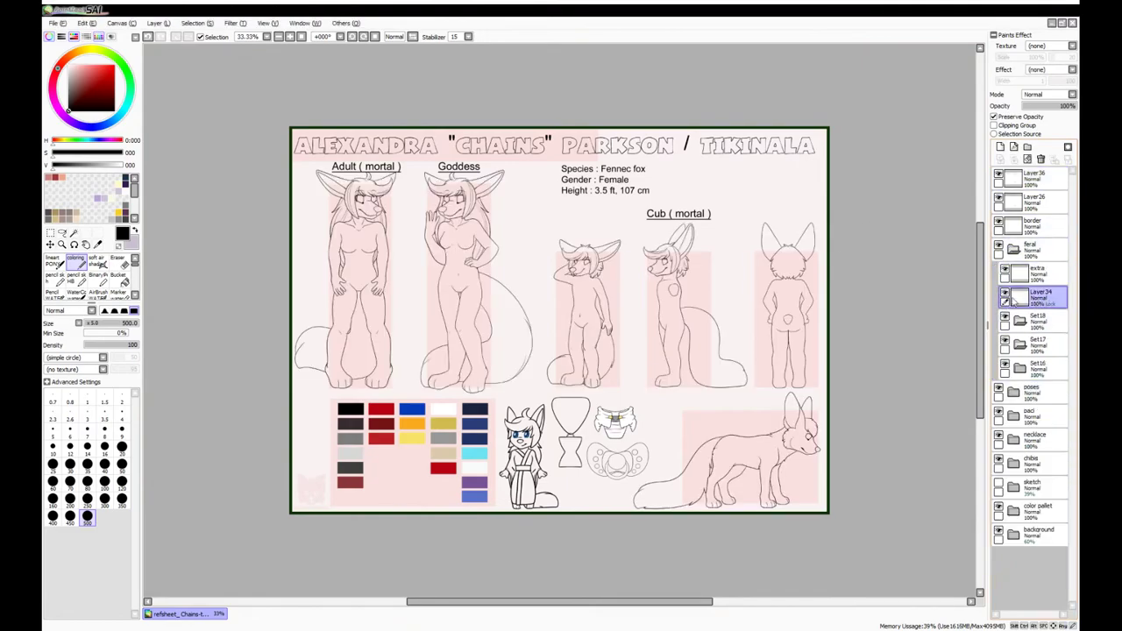
pyautogui.moveTo(926, 383); pyautogui.dragTo(822, 310)
pyautogui.press('g')
pyautogui.click(644, 379)
pyautogui.click(627, 412)
pyautogui.click(569, 412)
pyautogui.hotkey('ctrl', 'i')
pyautogui.scroll(4, 671, 342)
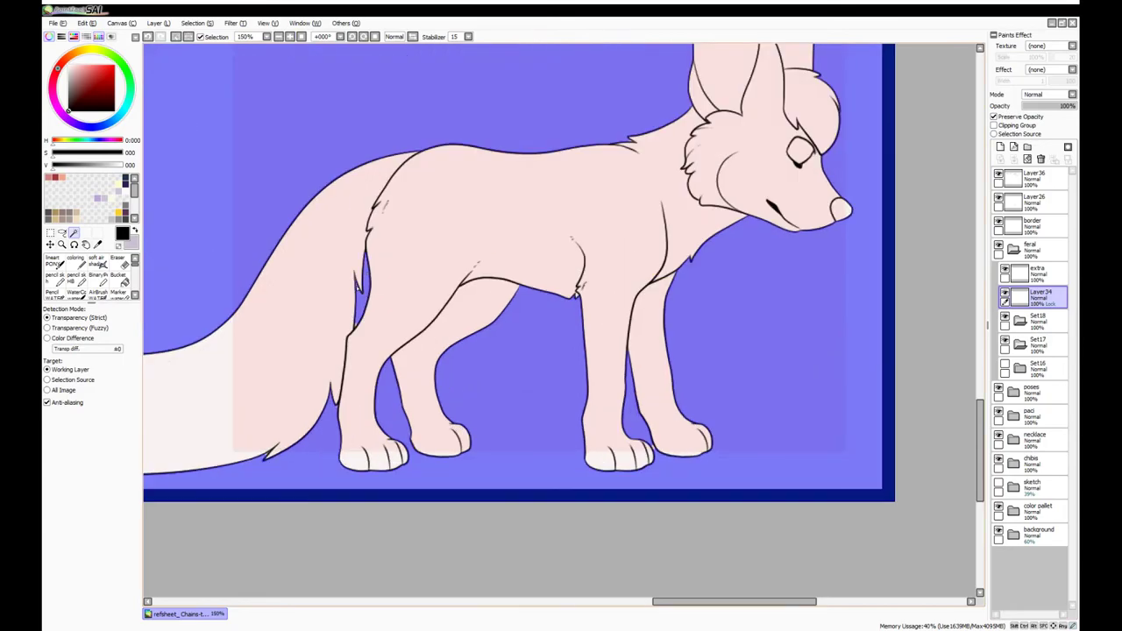
pyautogui.scroll(-3, 306, 476)
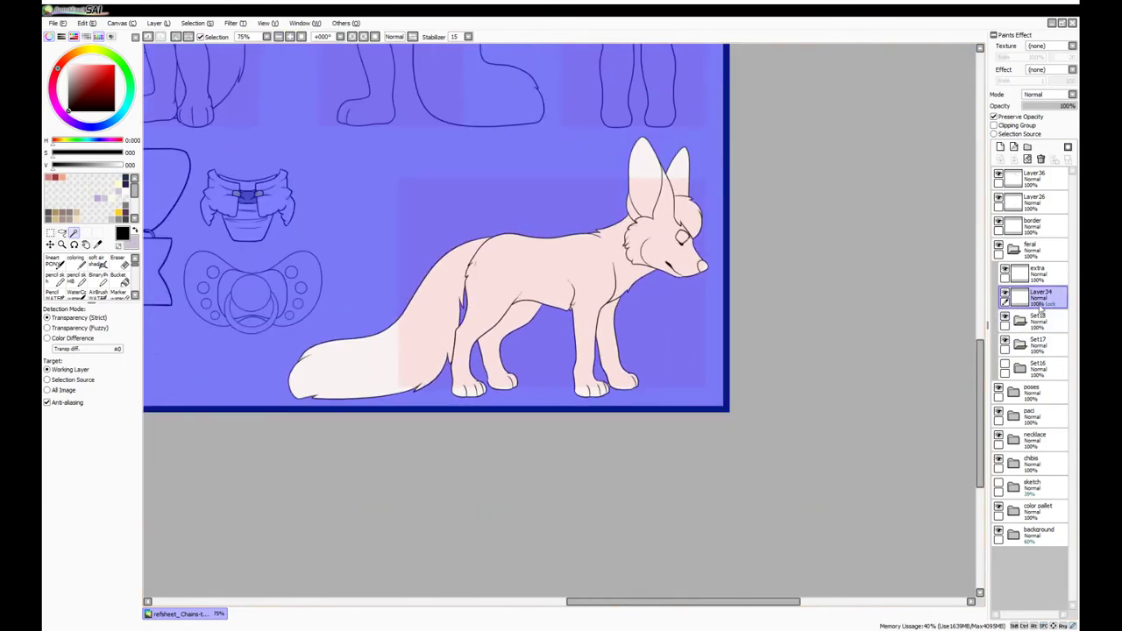
# Fill the selected fox dark purple on a new layer, touching up edges at brush size 4
pyautogui.hotkey('ctrl', 'shift', 'n')
pyautogui.click(76, 261)
pyautogui.moveTo(666, 263)
pyautogui.mouseDown()
pyautogui.moveTo(471, 238)
pyautogui.moveTo(514, 201)
pyautogui.mouseUp()
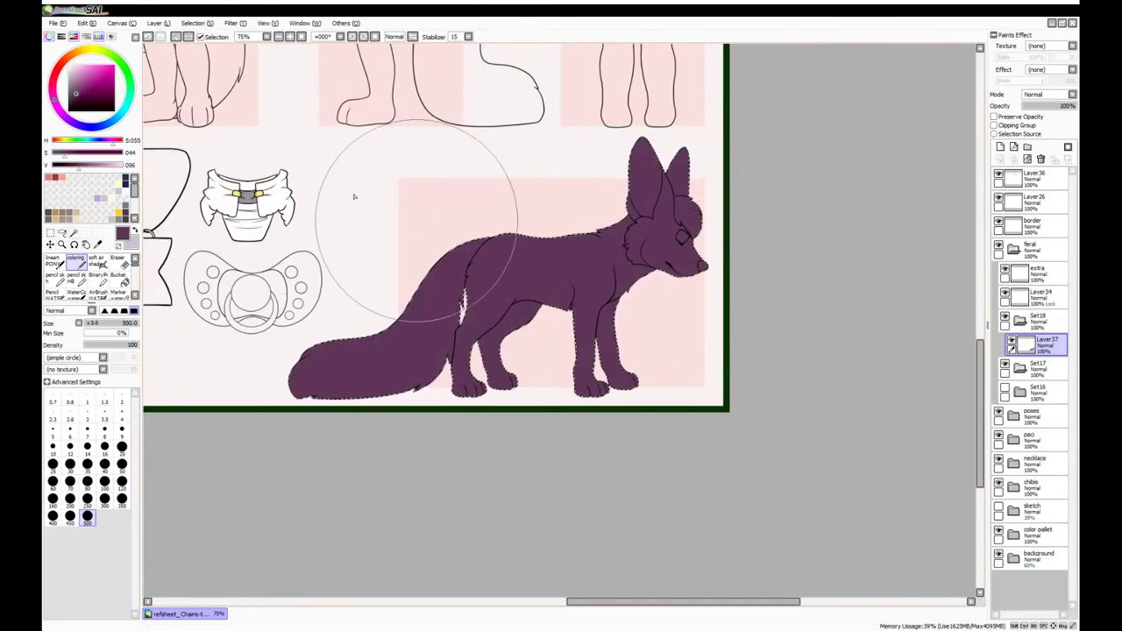
pyautogui.scroll(5, 569, 263)
pyautogui.moveTo(570, 350); pyautogui.dragTo(551, 325)
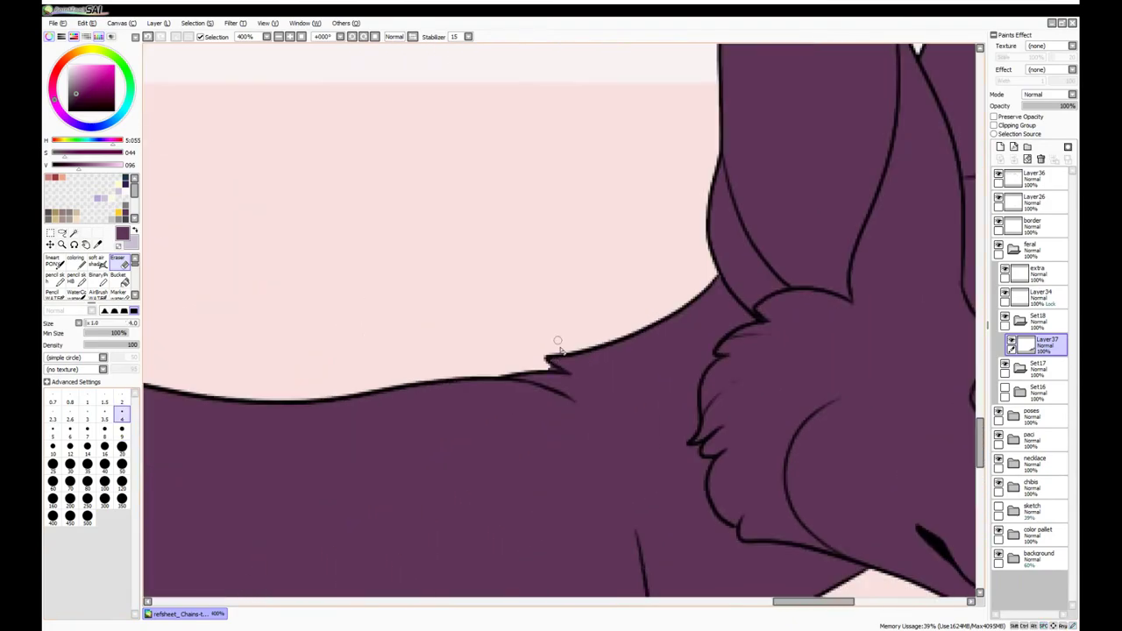
pyautogui.click(122, 414)
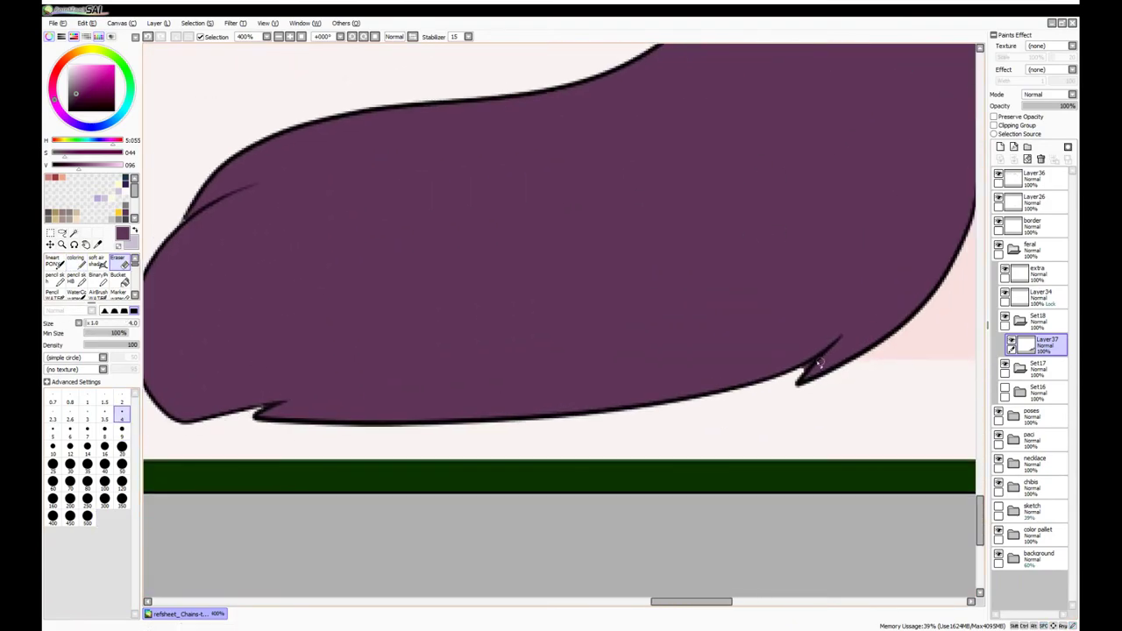
pyautogui.scroll(-5, 816, 258)
# Select both of the fox's ears and fill them with the same dark purple
pyautogui.press('b')
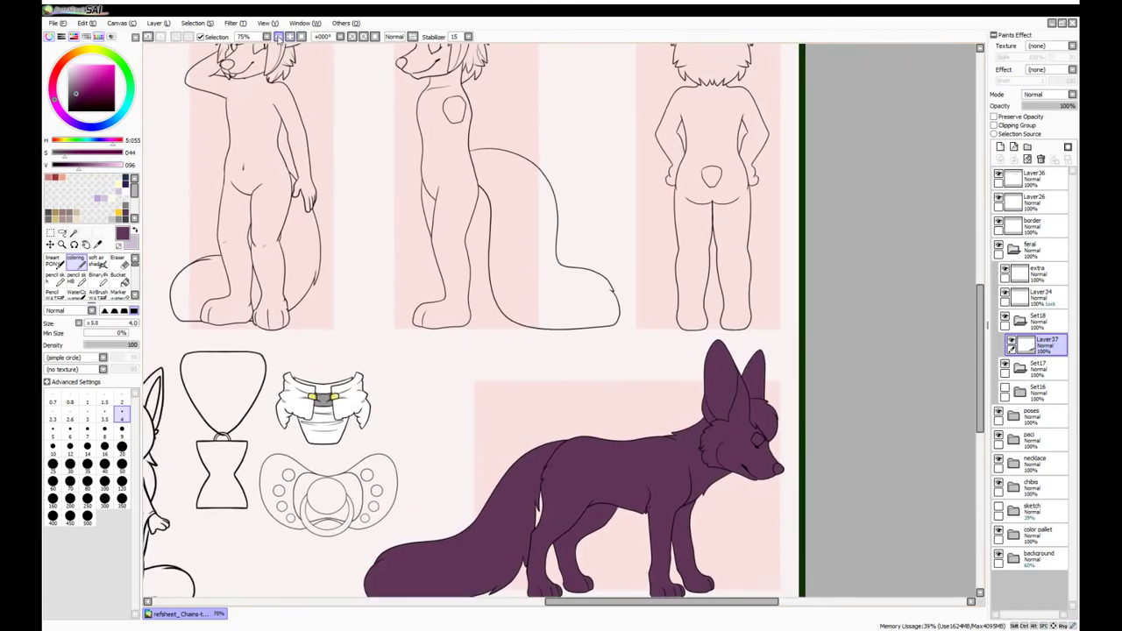
pyautogui.click(289, 37)
pyautogui.moveTo(613, 351); pyautogui.dragTo(333, 230)
pyautogui.click(73, 233)
pyautogui.click(531, 276)
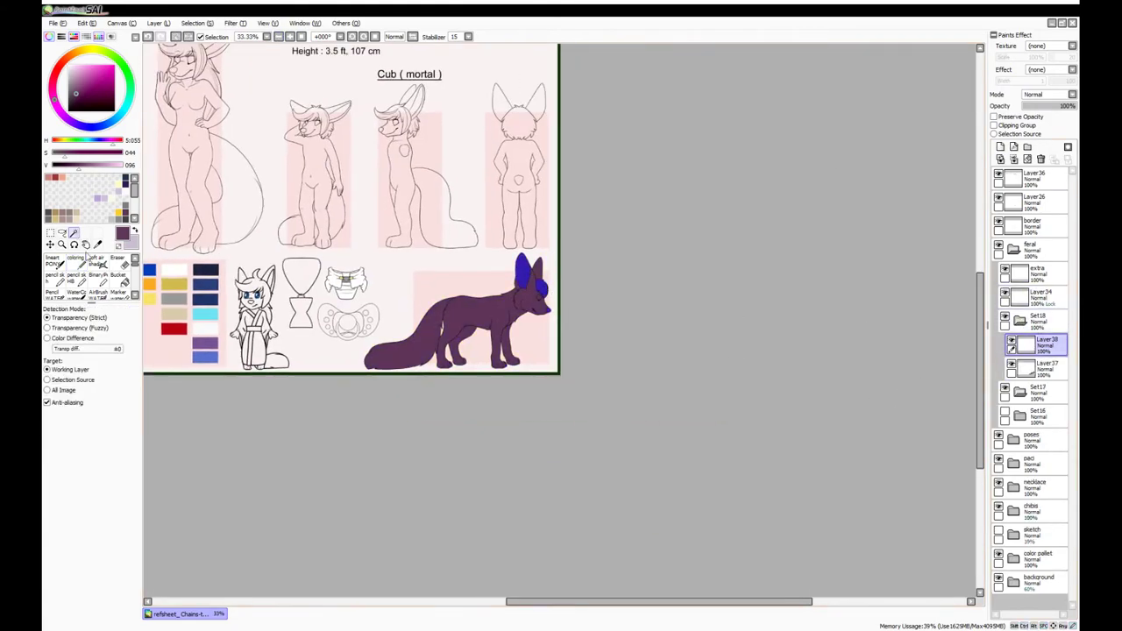
pyautogui.press('b')
pyautogui.moveTo(526, 263); pyautogui.dragTo(576, 301)
pyautogui.click(1011, 363)
pyautogui.scroll(6, 534, 276)
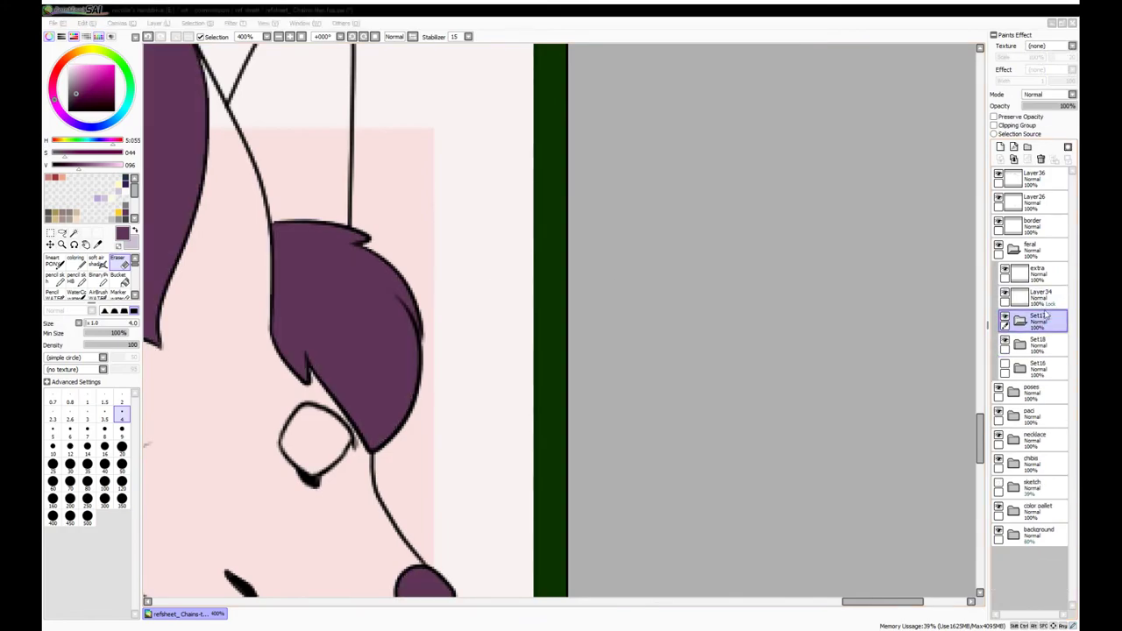
# Add eye layers and paint the feral fox's eye white with a dark purple iris
pyautogui.press('e')
pyautogui.scroll(-3, 426, 143)
pyautogui.scroll(4, 431, 201)
pyautogui.press('b')
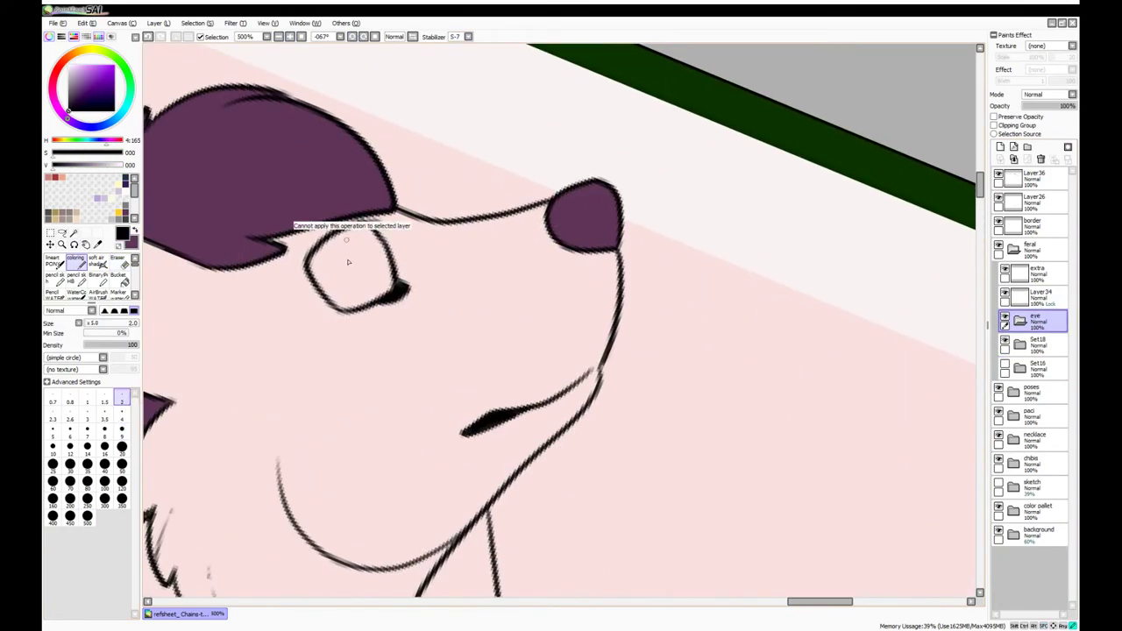
pyautogui.hotkey('ctrl', 'shift', 'n')
pyautogui.press('n')
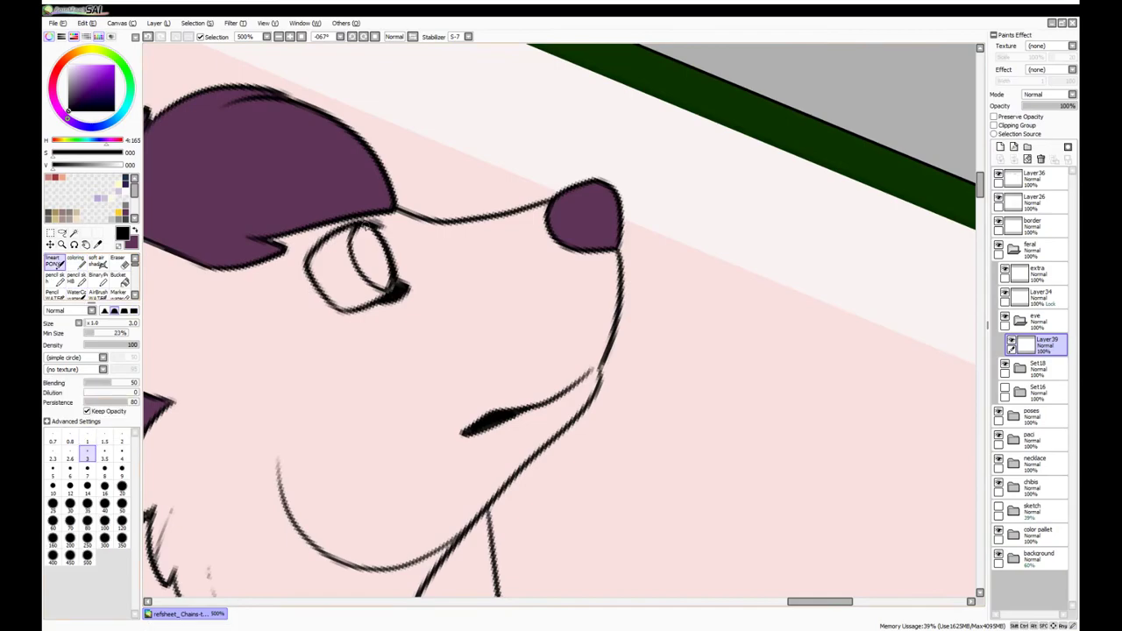
pyautogui.hotkey('ctrl', 'shift', 'n')
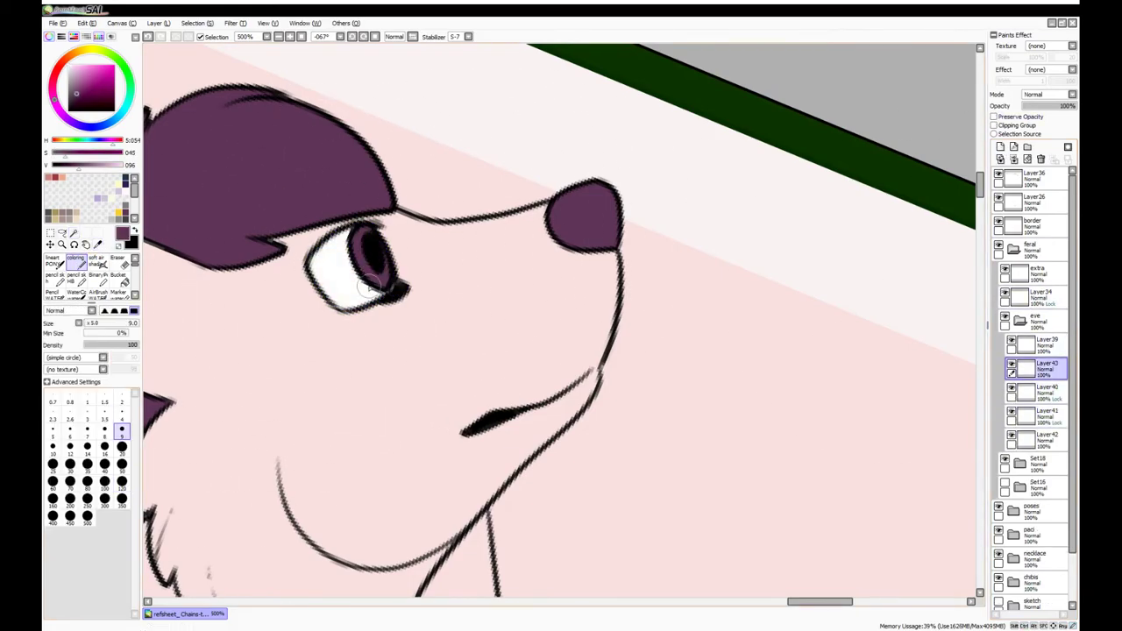
pyautogui.click(290, 40)
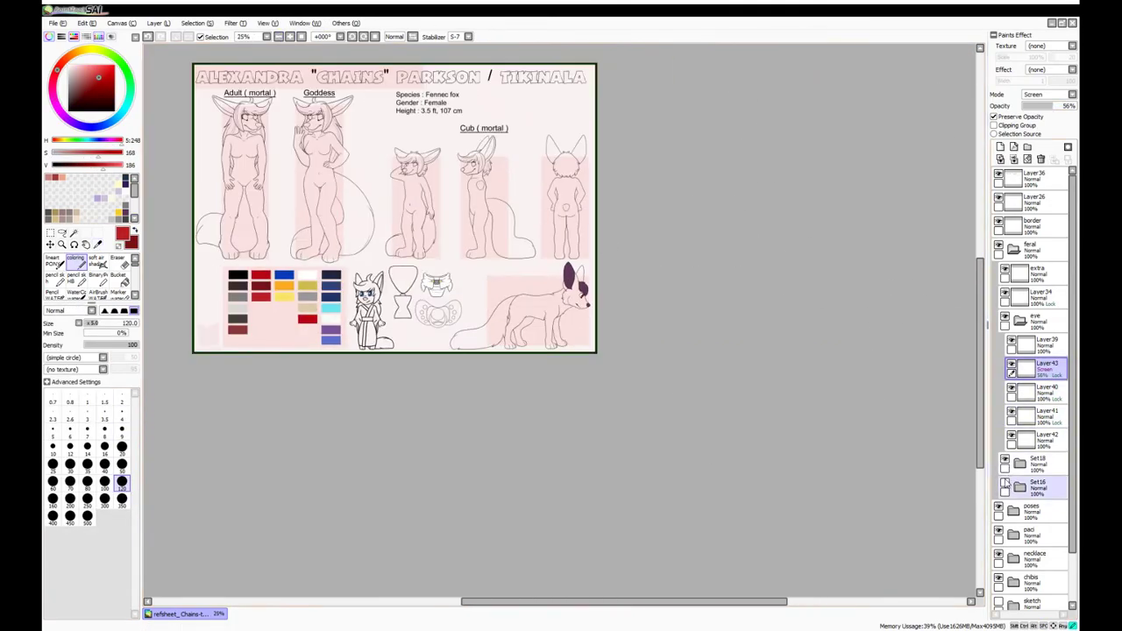
# In the FRONT folder's Set5 group, add new layers and paint the Adult figure's eyes
pyautogui.click(1043, 298)
pyautogui.click(1019, 298)
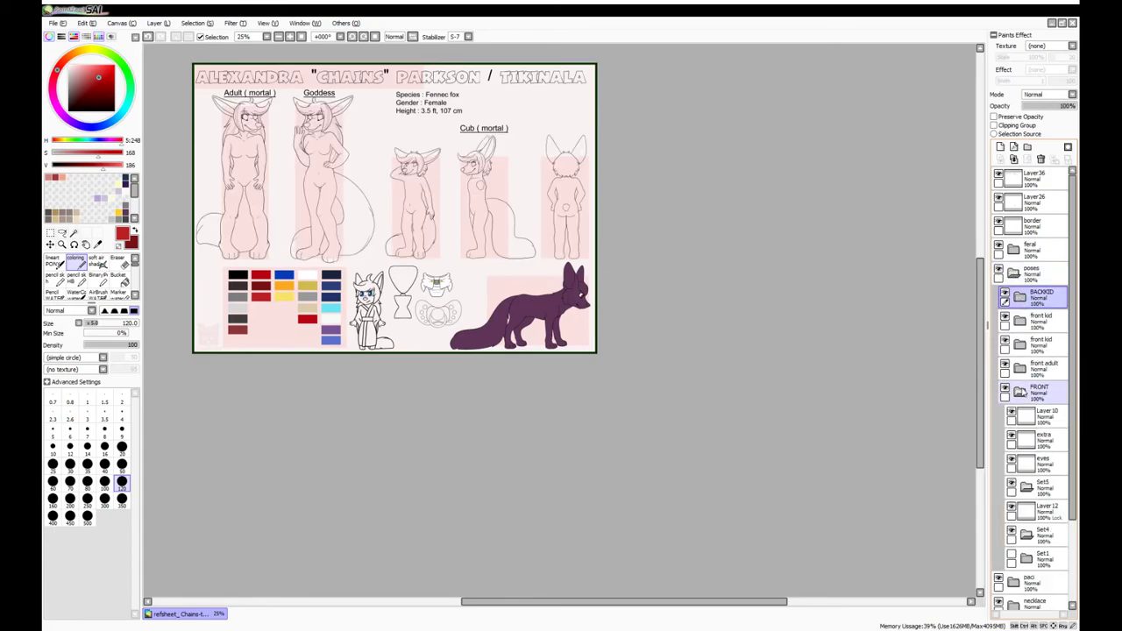
pyautogui.click(1019, 391)
pyautogui.click(1039, 486)
pyautogui.click(290, 38)
pyautogui.click(290, 38)
pyautogui.press('x')
pyautogui.hotkey('ctrl', 'shift', 'n')
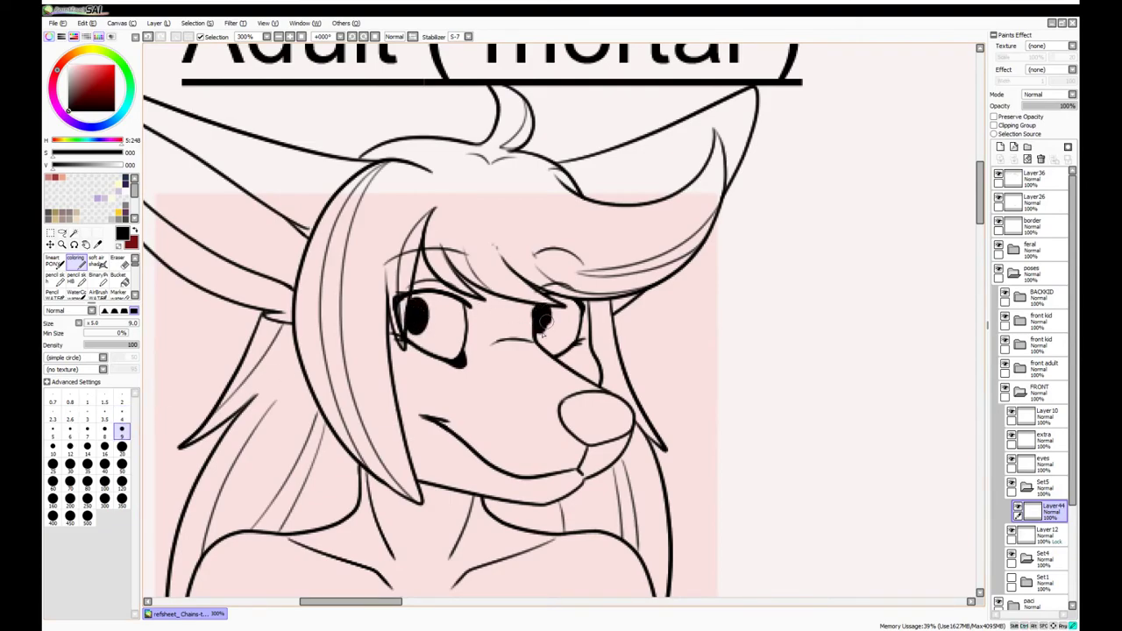
pyautogui.hotkey('ctrl', 'shift', 'n')
pyautogui.press('n')
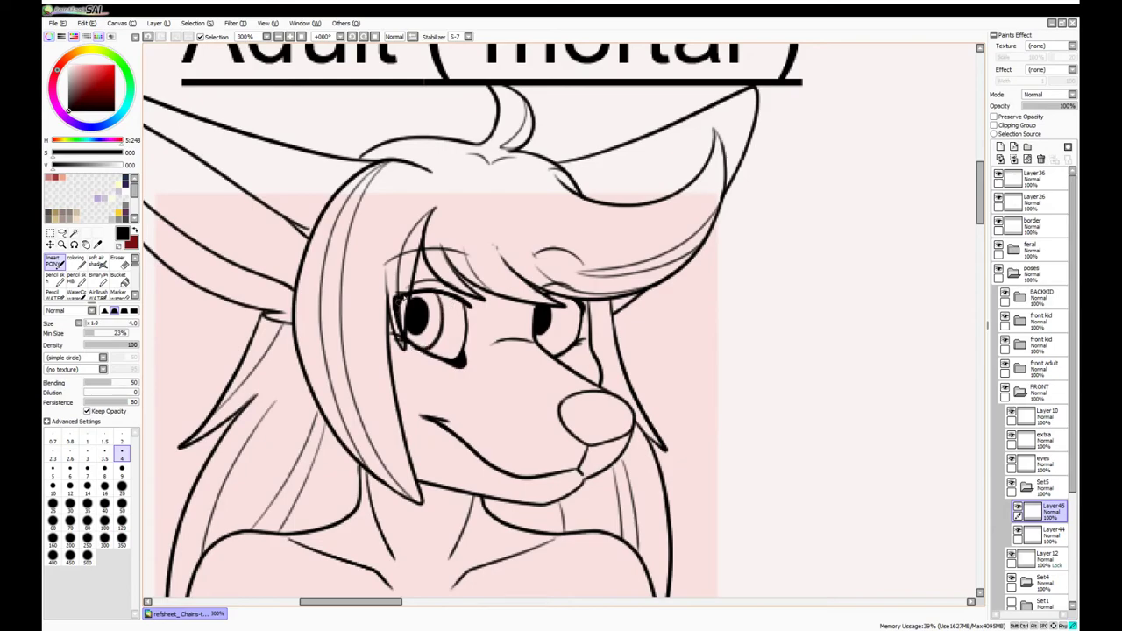
pyautogui.keyDown('alt'); pyautogui.click(587, 308); pyautogui.keyUp('alt')
pyautogui.hotkey('ctrl', 'shift', 'n')
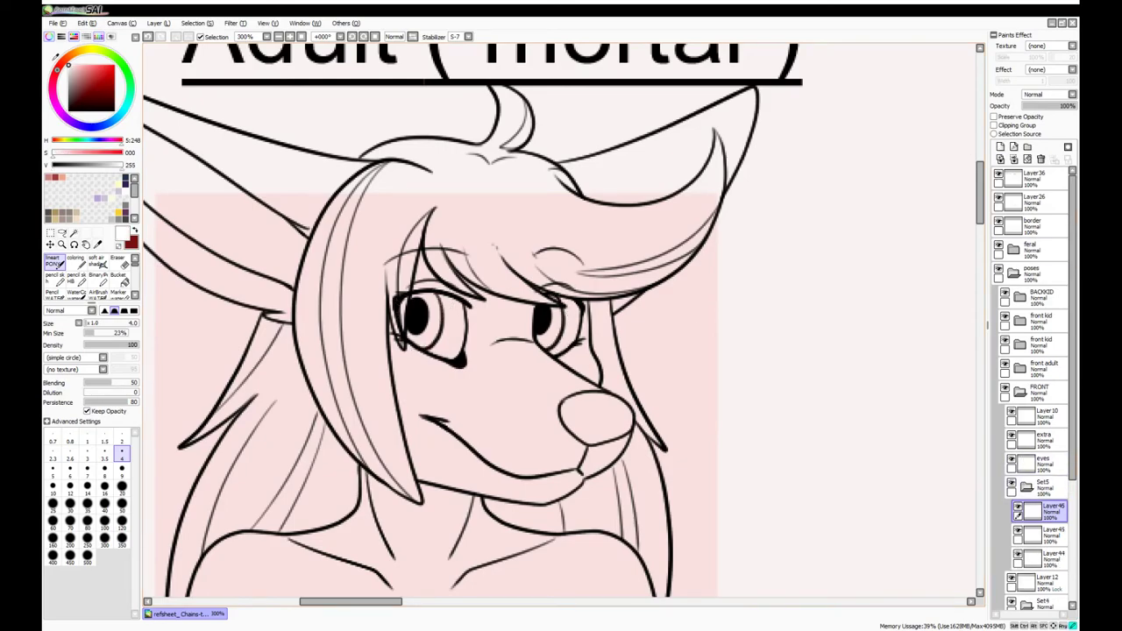
pyautogui.press('e')
# Recolour the Adult's irises dark red using Preserve Opacity on the iris layer
pyautogui.click(1043, 554)
pyautogui.click(994, 116)
pyautogui.press('b')
pyautogui.click(894, 311)
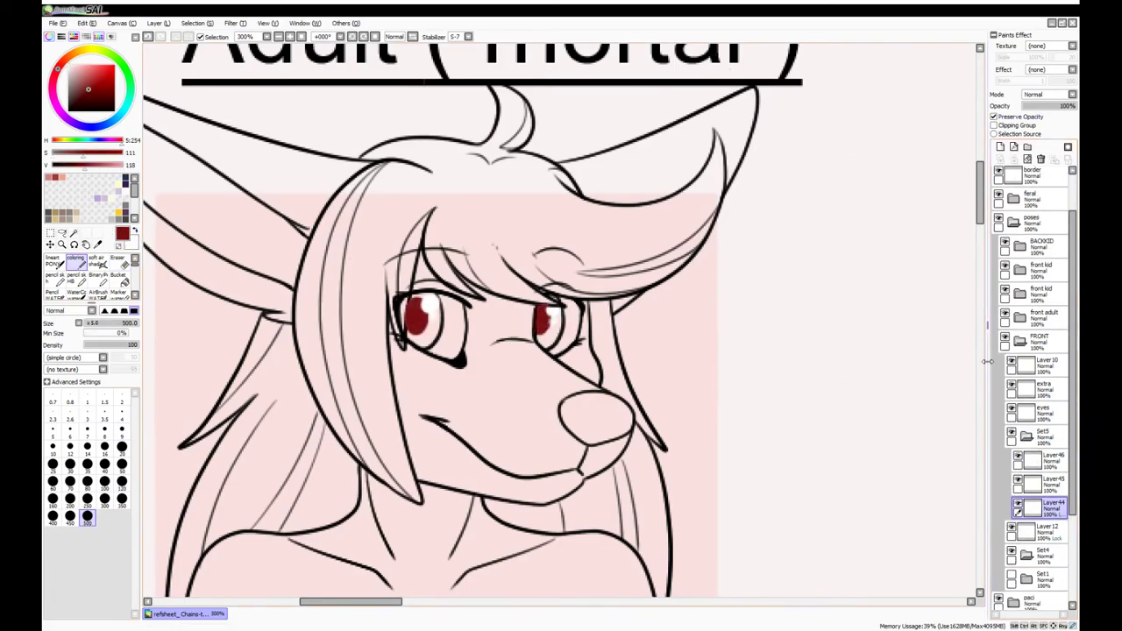
pyautogui.click(1038, 409)
pyautogui.scroll(1, 561, 319)
# Box-select and delete the closed-eye lines on the Adult figure's line art
pyautogui.click(1011, 432)
pyautogui.click(1027, 432)
pyautogui.click(1043, 457)
pyautogui.press('m')
pyautogui.moveTo(503, 268); pyautogui.dragTo(587, 371)
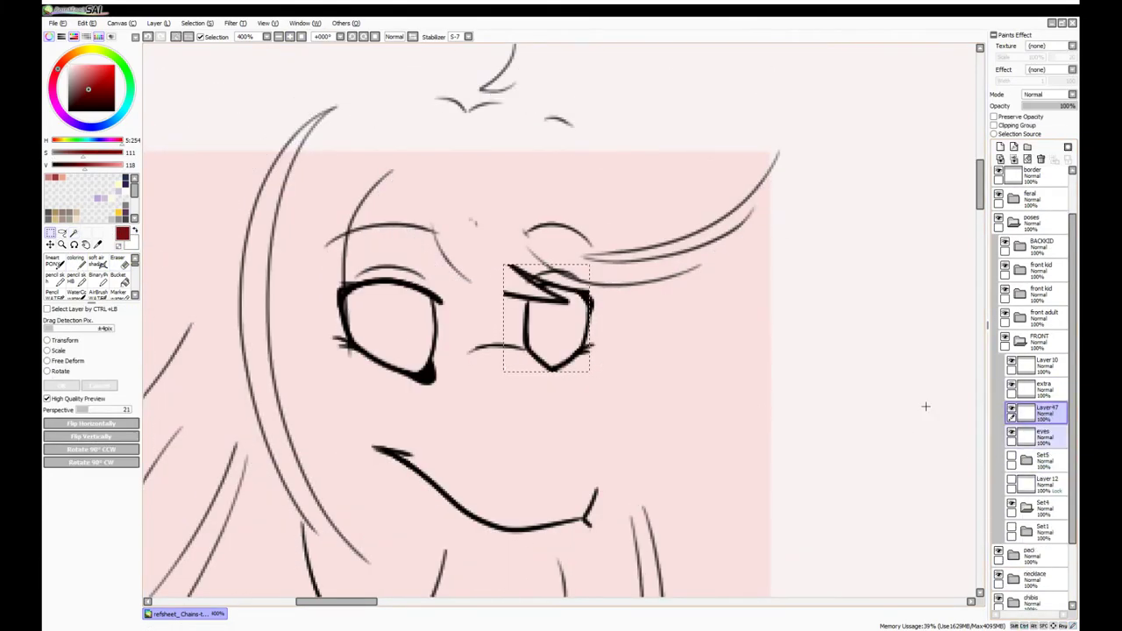
# Add the Adult's eye highlights on a new layer
pyautogui.press('e')
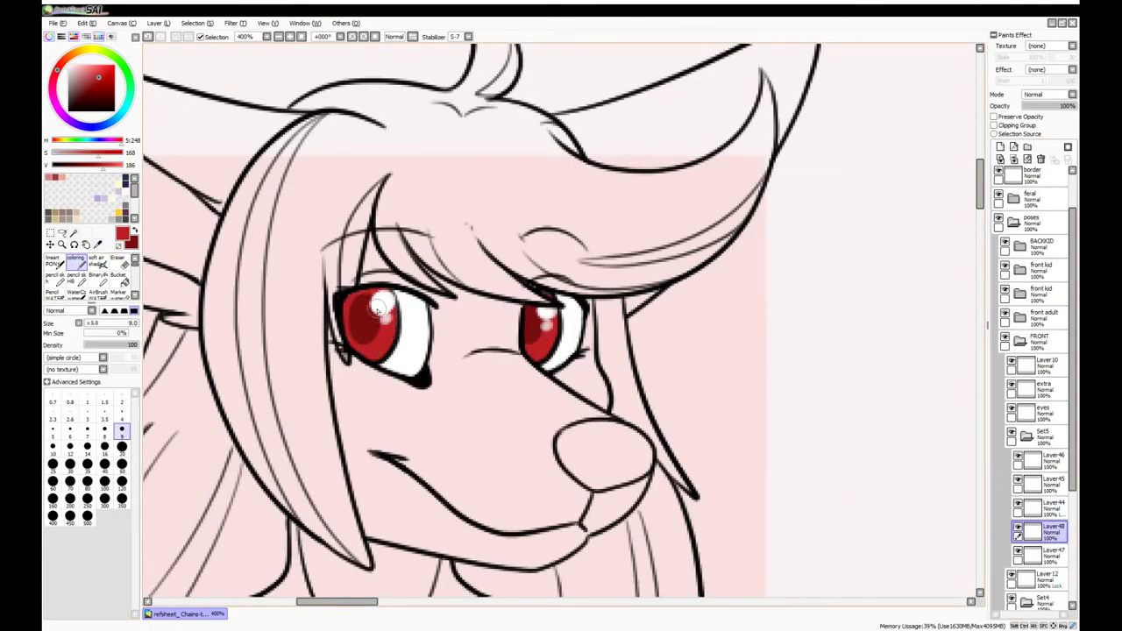
pyautogui.scroll(-3, 366, 318)
pyautogui.moveTo(468, 602); pyautogui.dragTo(526, 601)
pyautogui.scroll(-2, 1043, 403)
pyautogui.scroll(7, 454, 317)
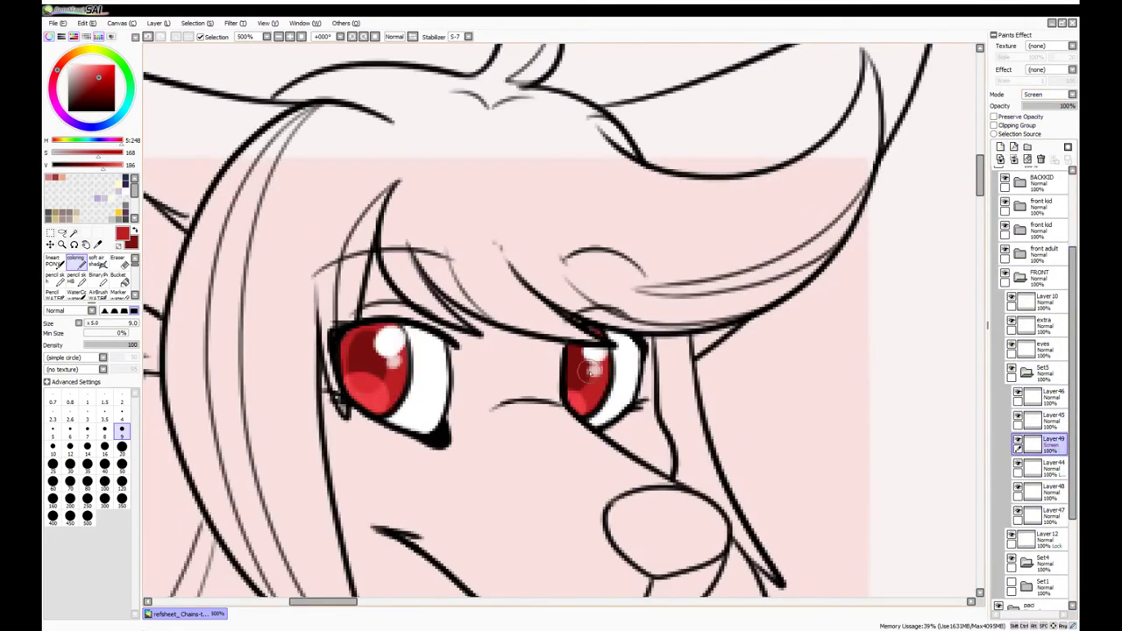
pyautogui.scroll(-6, 569, 390)
# Magic Wand the Adult figure's hair on the line art layer and brush it dark purple
pyautogui.click(1019, 253)
pyautogui.click(1019, 277)
pyautogui.click(1043, 396)
pyautogui.scroll(3, 351, 255)
pyautogui.press('w')
pyautogui.click(540, 260)
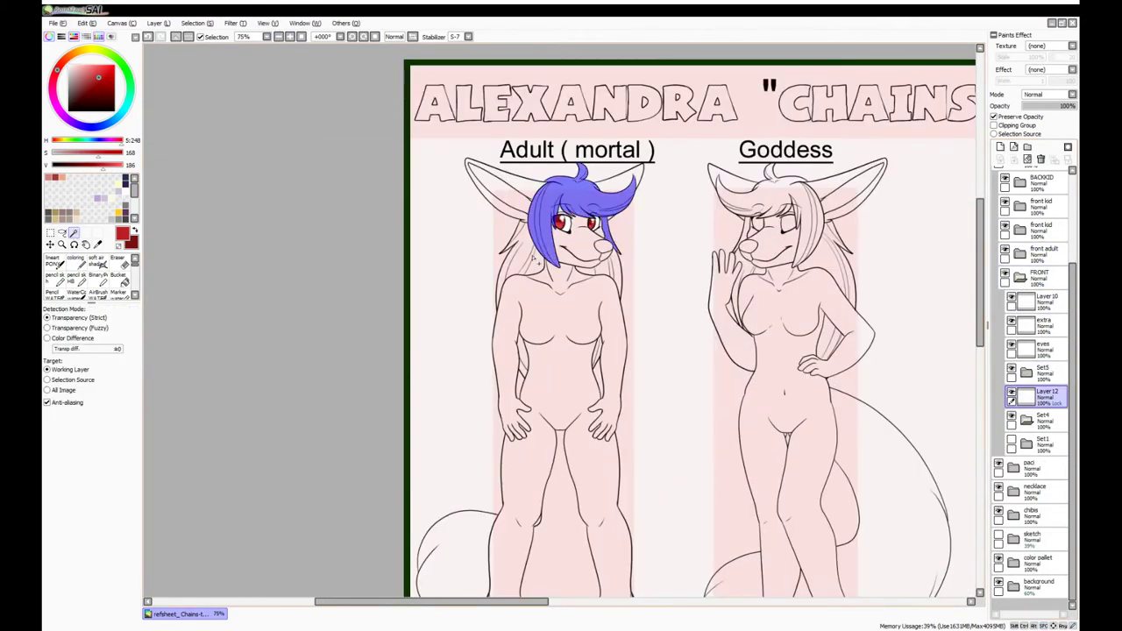
pyautogui.click(1000, 146)
pyautogui.moveTo(540, 260)
pyautogui.mouseDown()
pyautogui.moveTo(455, 193)
pyautogui.moveTo(325, 188)
pyautogui.mouseUp()
pyautogui.press('b')
# Select the Adult's ears, face, body and arms and paint them dark purple
pyautogui.click(1043, 396)
pyautogui.press('w')
pyautogui.click(517, 163)
pyautogui.keyDown('shift'); pyautogui.click(473, 289); pyautogui.keyUp('shift')
pyautogui.click(1000, 146)
pyautogui.press('b')
pyautogui.moveTo(474, 289)
pyautogui.mouseDown()
pyautogui.moveTo(565, 232)
pyautogui.moveTo(421, 191)
pyautogui.mouseUp()
# Select the Adult's tail and paint it dark purple
pyautogui.click(1042, 396)
pyautogui.click(74, 235)
pyautogui.click(368, 490)
pyautogui.press('b')
pyautogui.moveTo(289, 505); pyautogui.dragTo(366, 137)
# Select the Goddess line art layer and set a small brush size
pyautogui.click(1020, 277)
pyautogui.click(1006, 252)
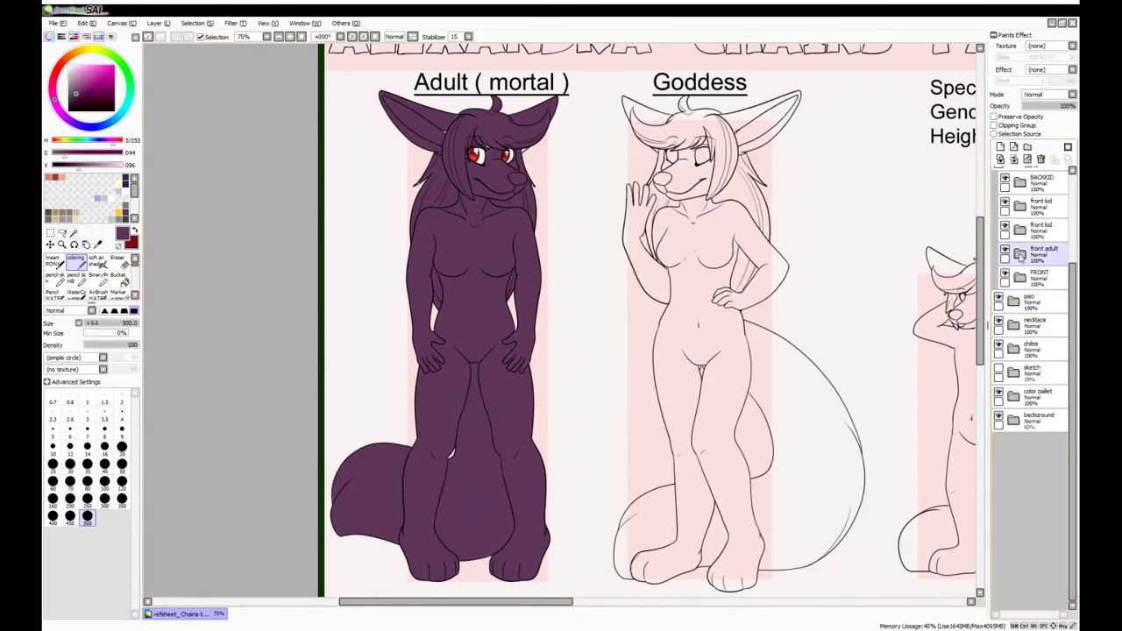
pyautogui.click(1020, 254)
pyautogui.scroll(3, 692, 158)
pyautogui.click(1038, 372)
pyautogui.scroll(2, 561, 263)
pyautogui.click(87, 412)
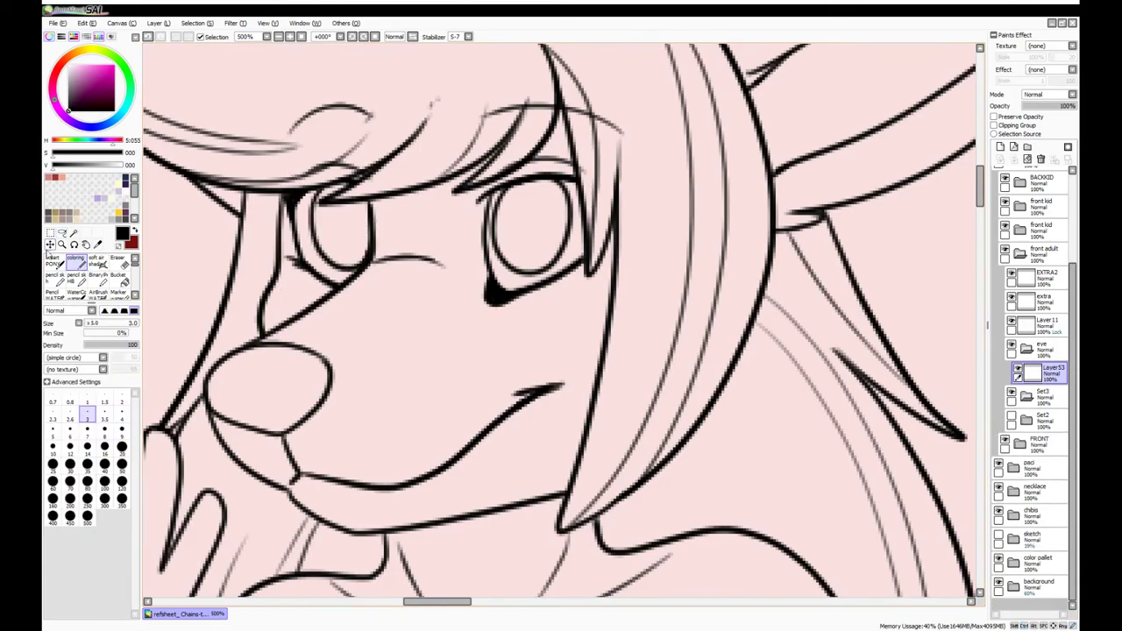
# Draw open-eye lines on the Goddess and fill a black pupil on a new layer
pyautogui.click(53, 260)
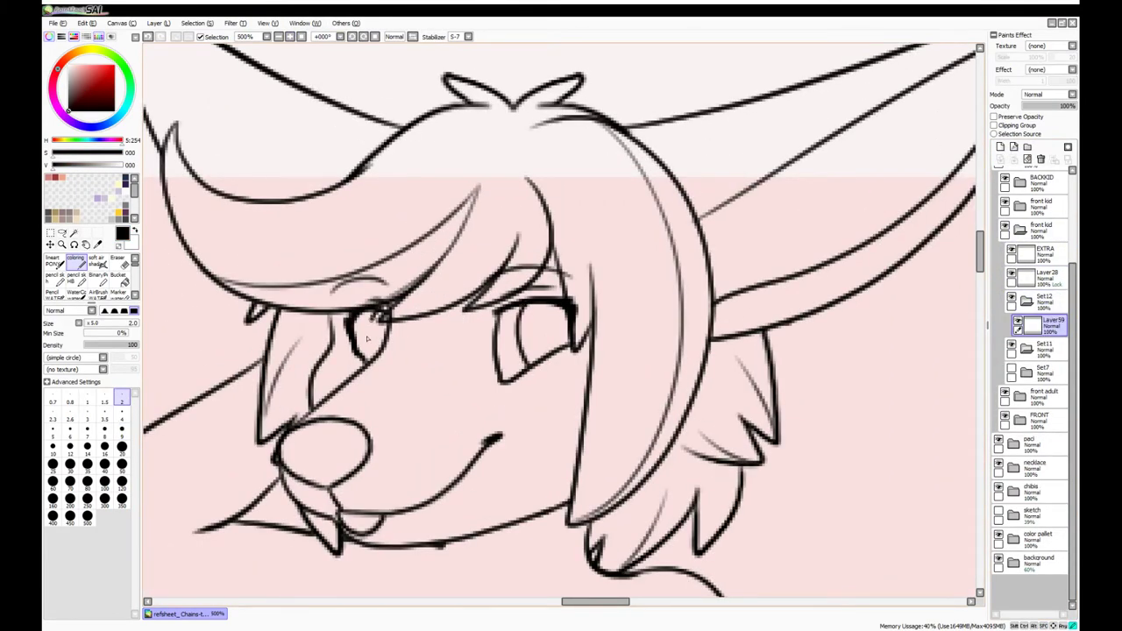
pyautogui.moveTo(368, 339); pyautogui.dragTo(377, 317)
pyautogui.hotkey('ctrl', 'shift', 'n')
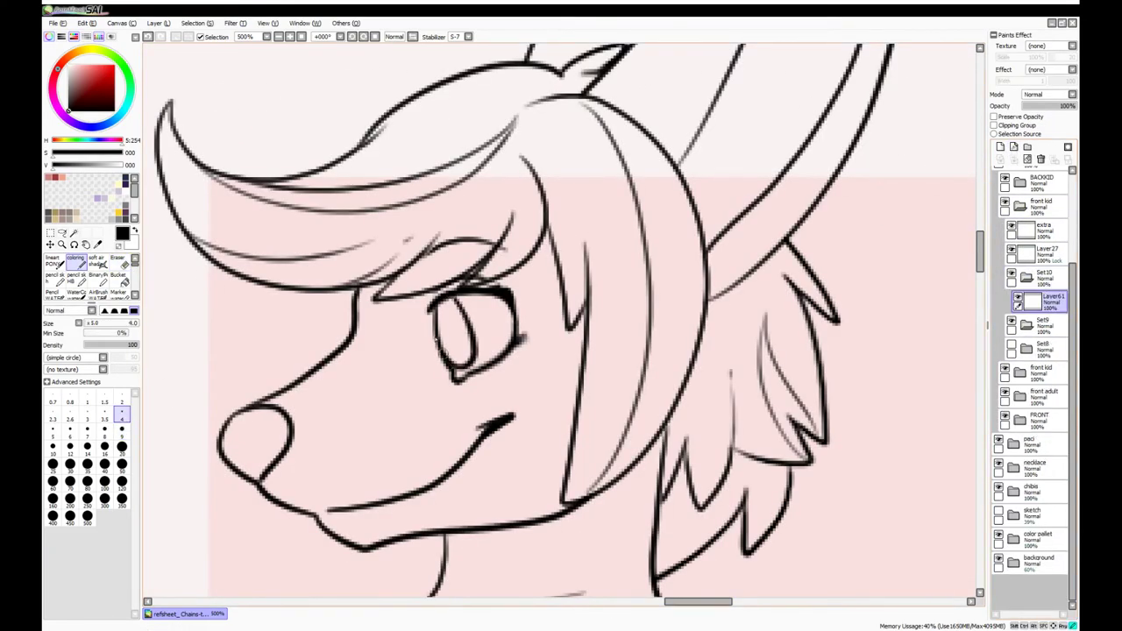
pyautogui.hotkey('ctrl', 'shift', 'n')
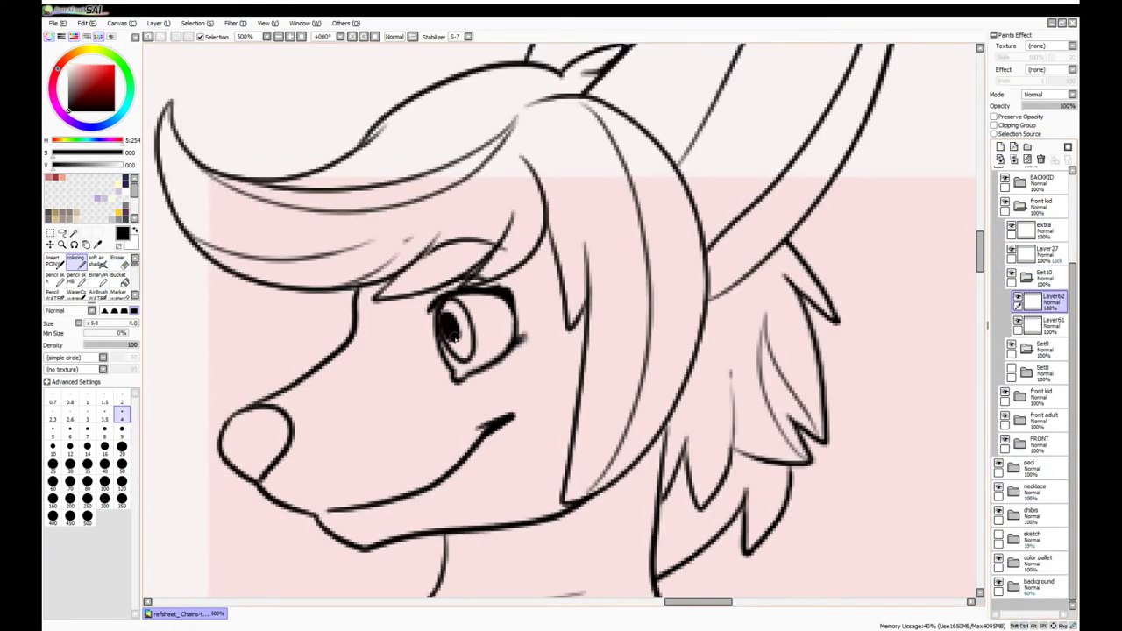
pyautogui.moveTo(447, 326); pyautogui.dragTo(504, 346)
# Paint the front cub's eye whites and dark plum irises on new layers with a small brush
pyautogui.hotkey('ctrl', 'shift', 'n')
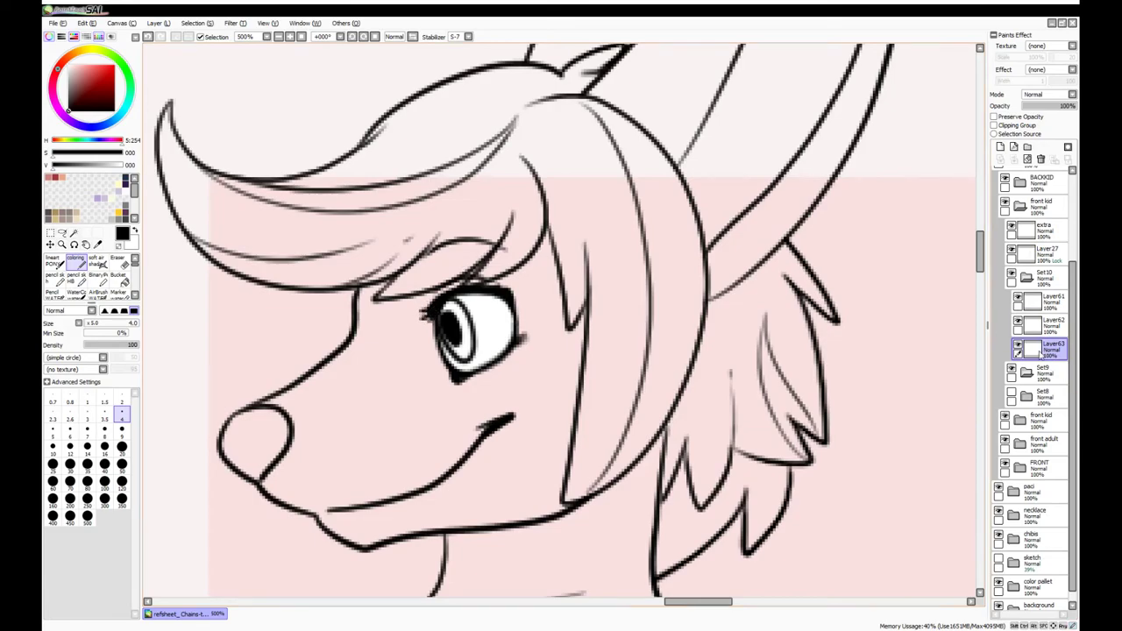
pyautogui.hotkey('ctrl', 'shift', 'n')
pyautogui.keyDown('alt'); pyautogui.click(448, 326); pyautogui.keyUp('alt')
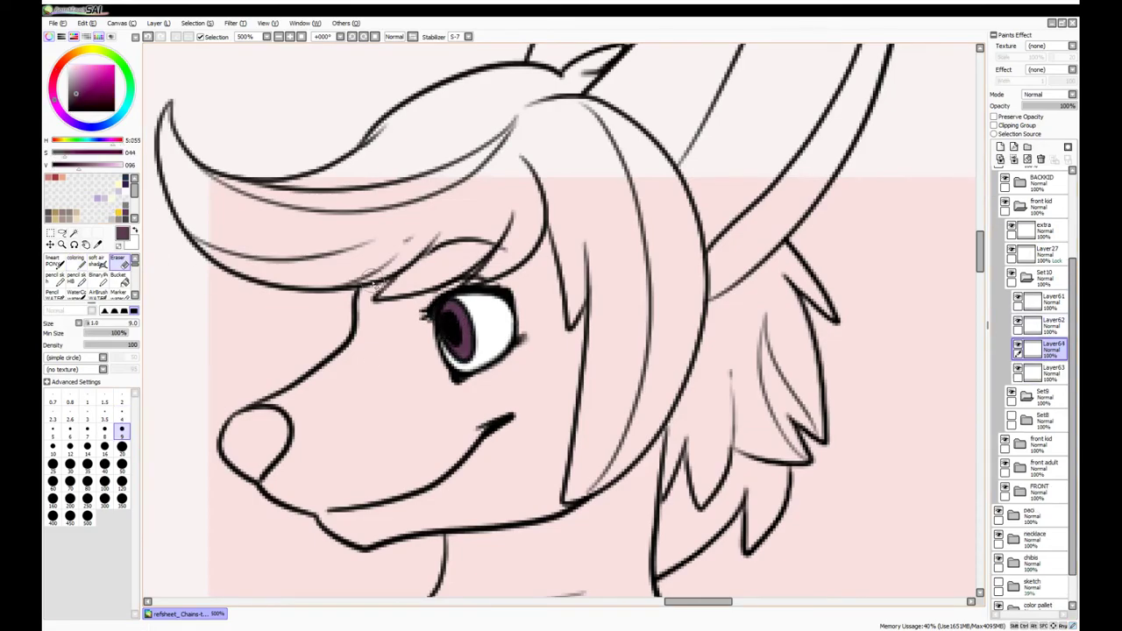
pyautogui.click(1000, 147)
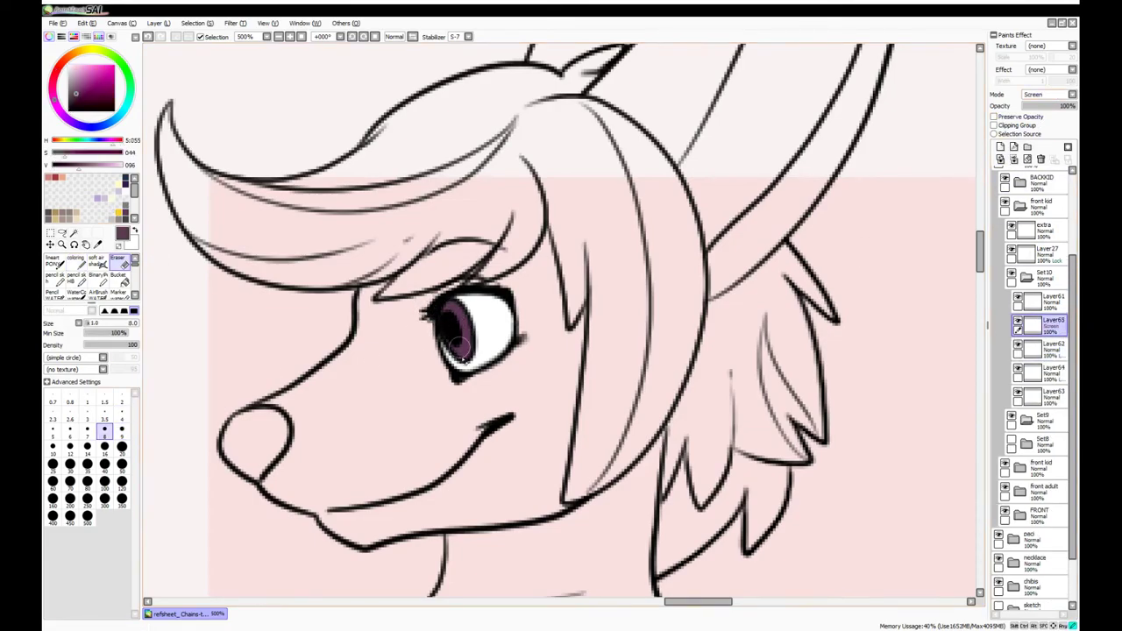
pyautogui.press('b')
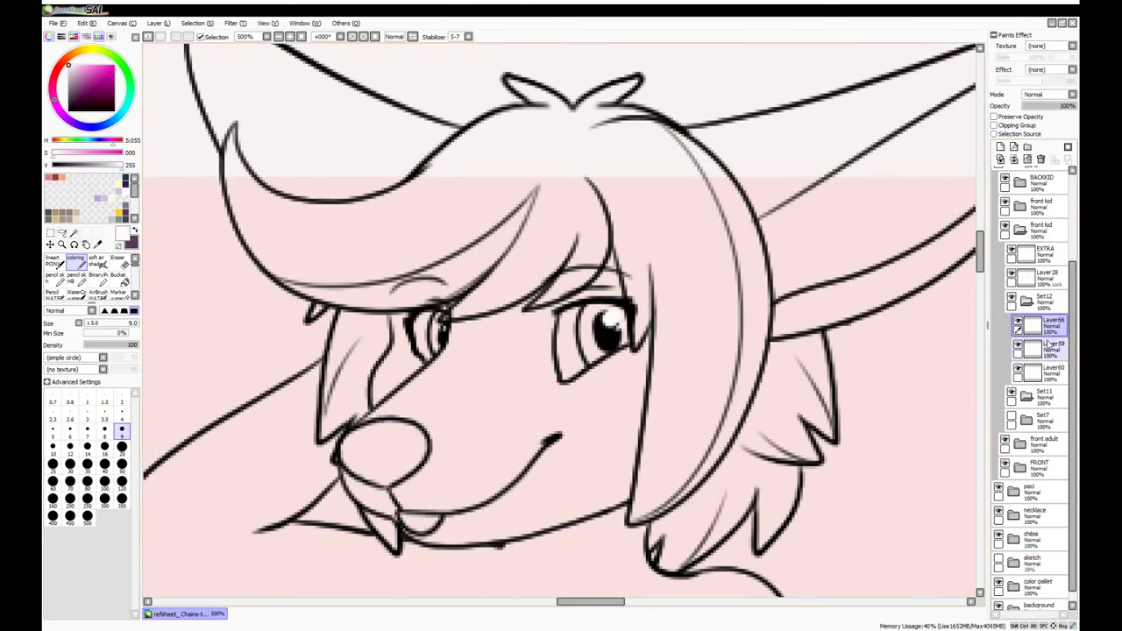
pyautogui.click(122, 498)
pyautogui.hotkey('ctrl', 'd')
pyautogui.click(121, 411)
pyautogui.click(1056, 282)
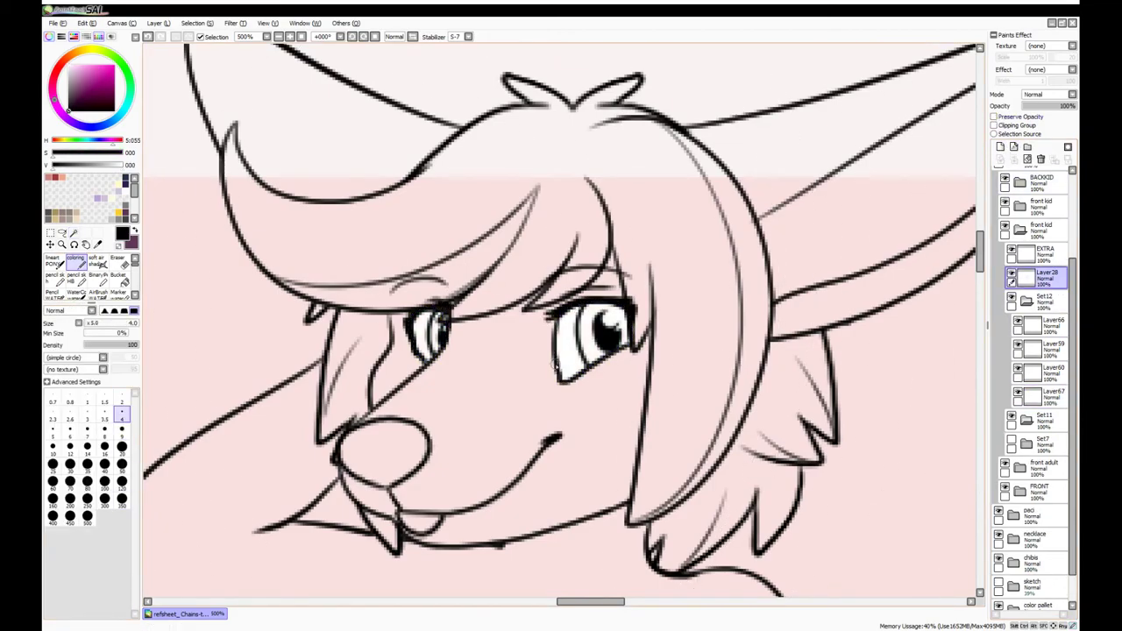
pyautogui.click(1027, 395)
pyautogui.hotkey('ctrl', 'shift', 'n')
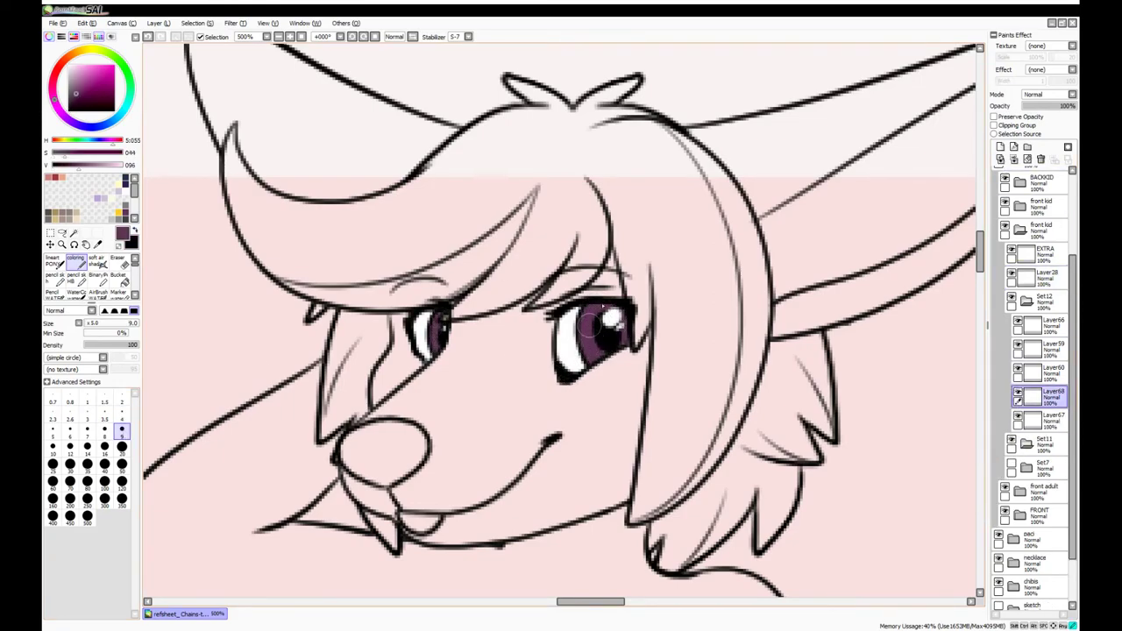
# Erase stray iris colour, then work through the side cub's eye layers 61 to 64
pyautogui.press('e')
pyautogui.scroll(-8, 424, 248)
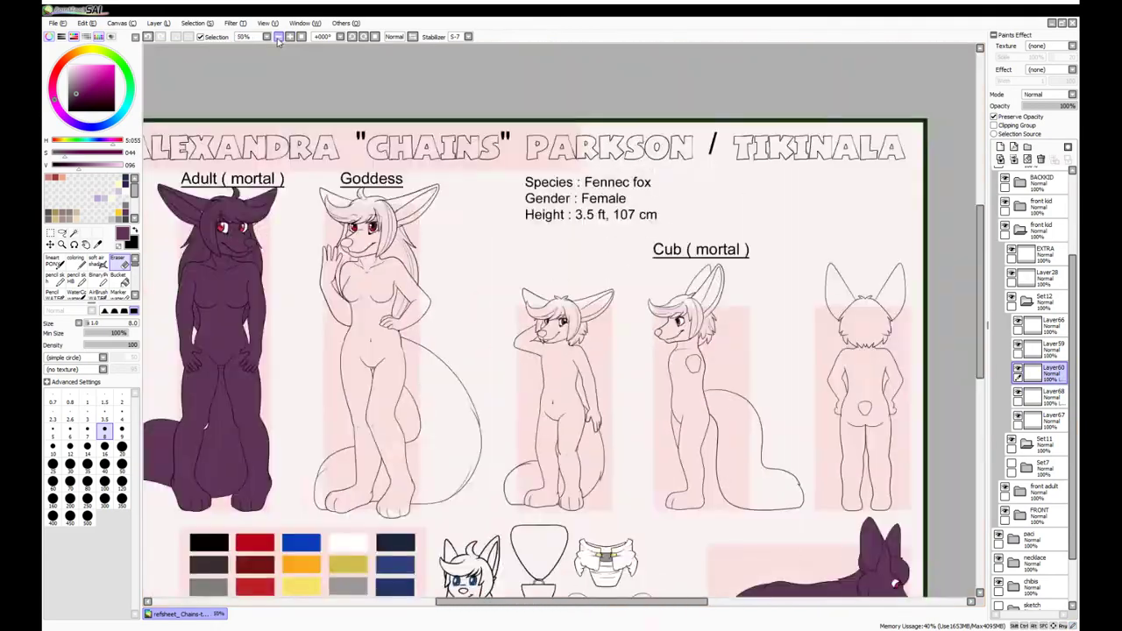
pyautogui.scroll(6, 561, 319)
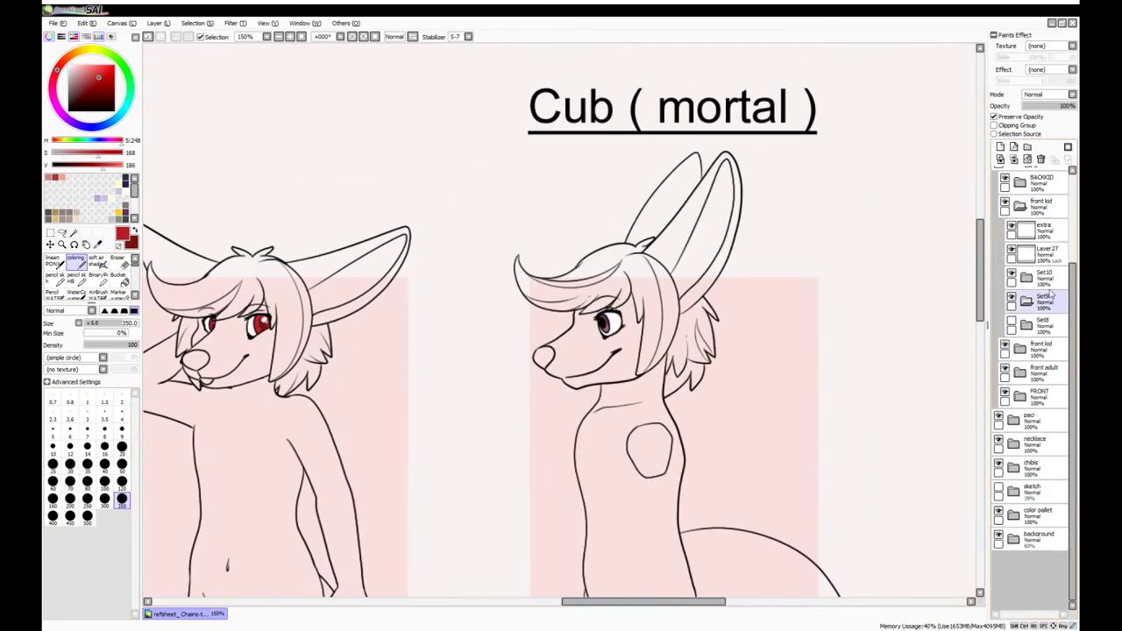
pyautogui.click(1027, 299)
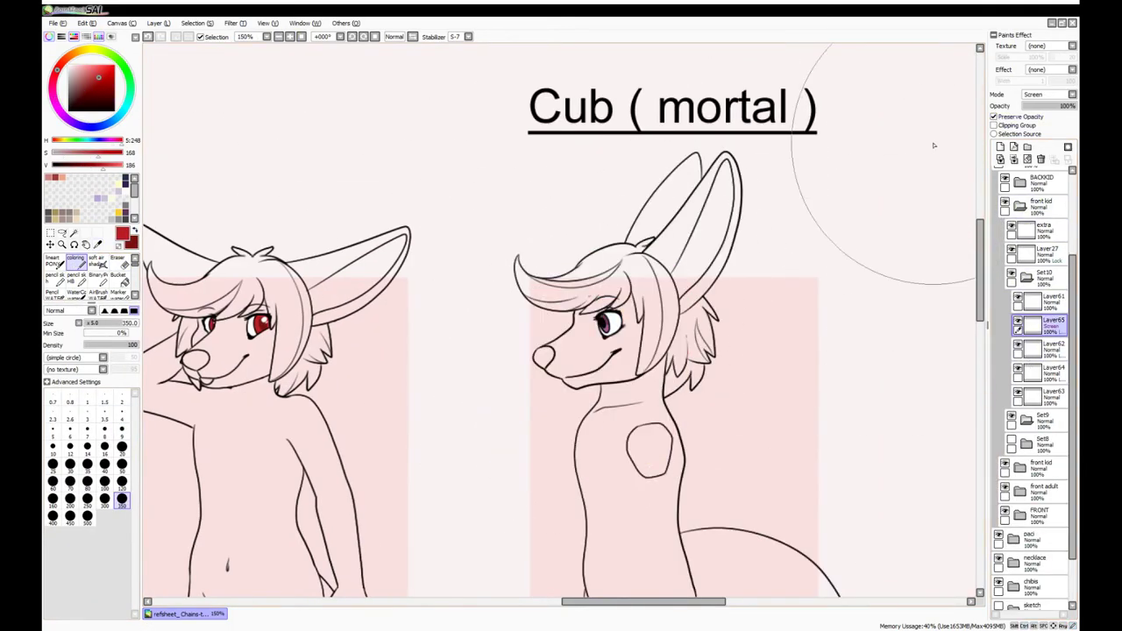
pyautogui.click(1042, 301)
pyautogui.scroll(5, 605, 333)
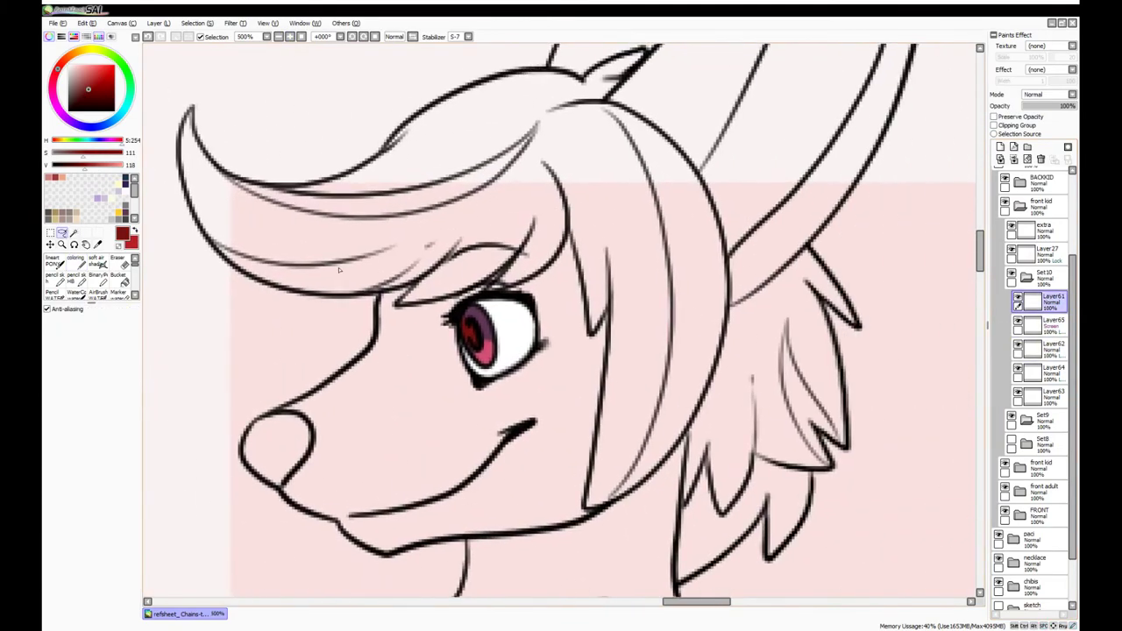
pyautogui.click(1019, 347)
pyautogui.click(75, 260)
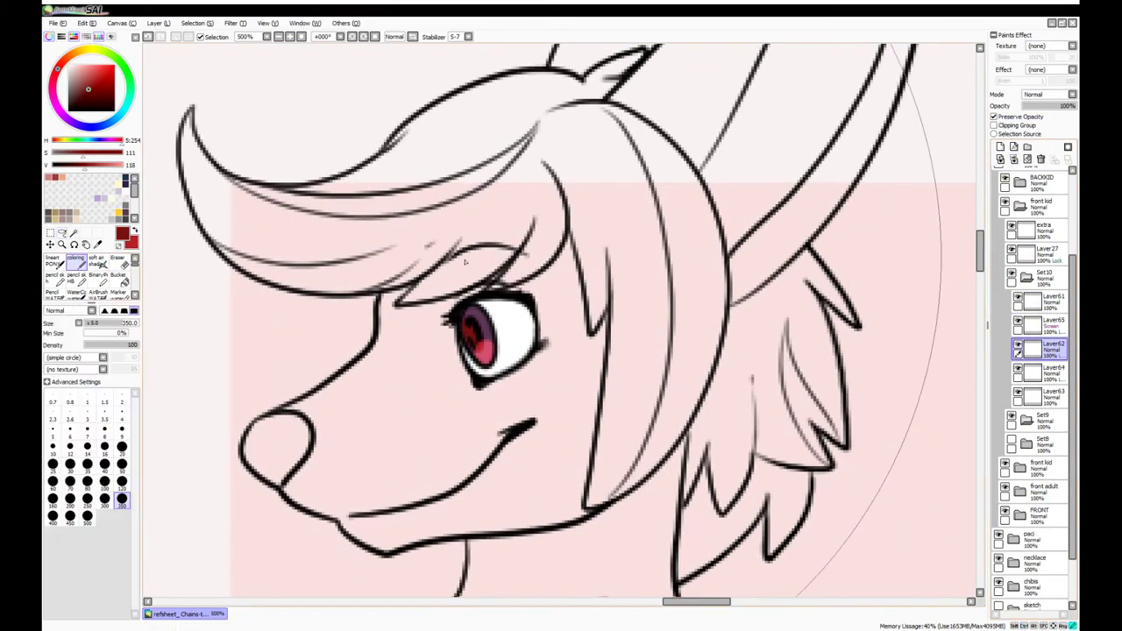
pyautogui.click(1043, 394)
# Add white iris highlights with the coloring brush at size 9
pyautogui.click(1043, 372)
pyautogui.click(276, 37)
pyautogui.click(266, 37)
pyautogui.click(1041, 300)
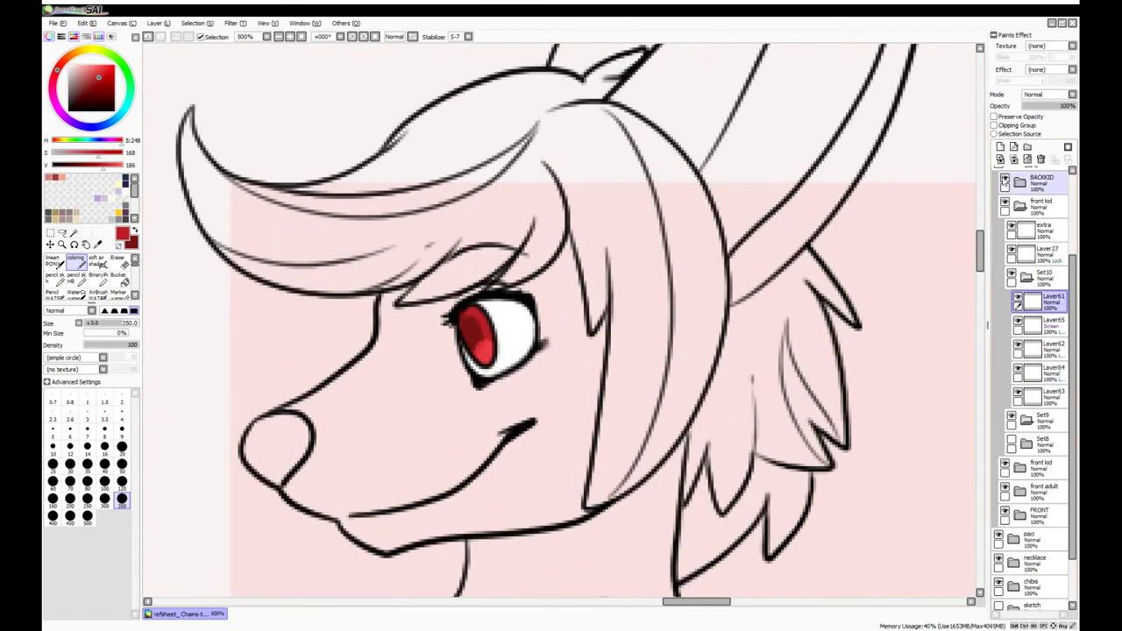
pyautogui.click(69, 66)
pyautogui.click(122, 429)
pyautogui.click(277, 36)
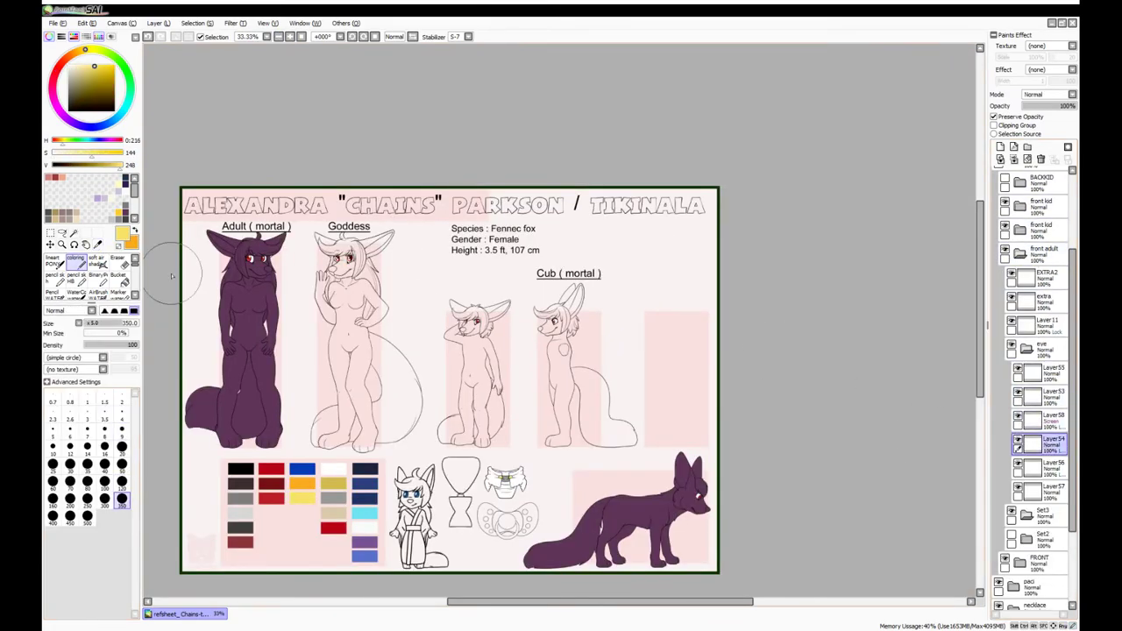
# Paint the Goddess's eyes yellow and Magic Wand her body and tail tip
pyautogui.click(1043, 466)
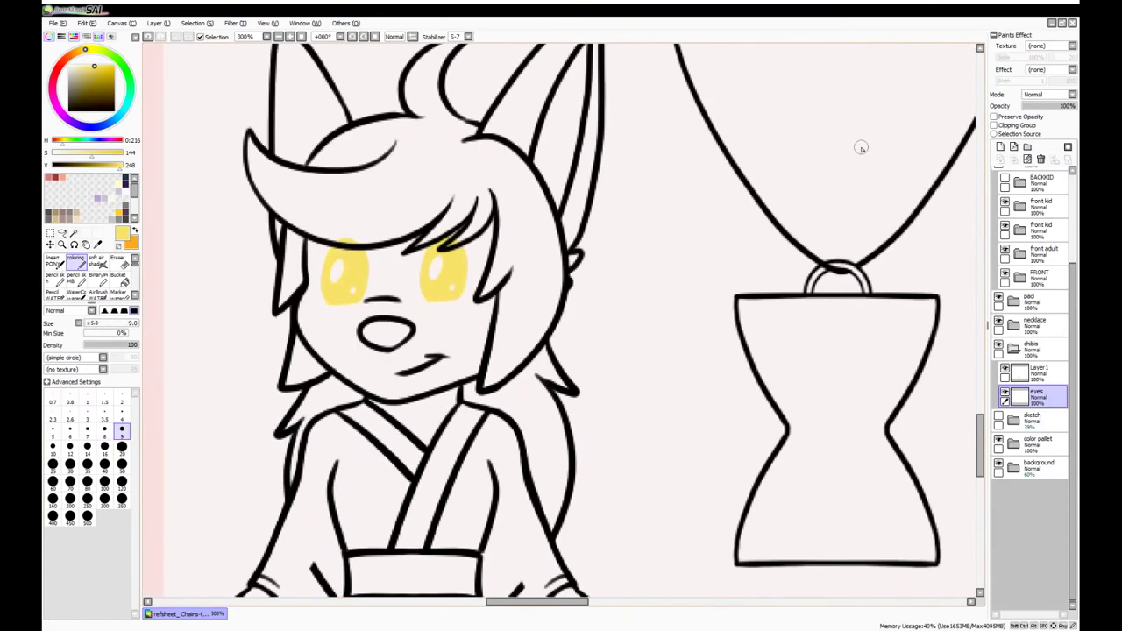
pyautogui.click(278, 37)
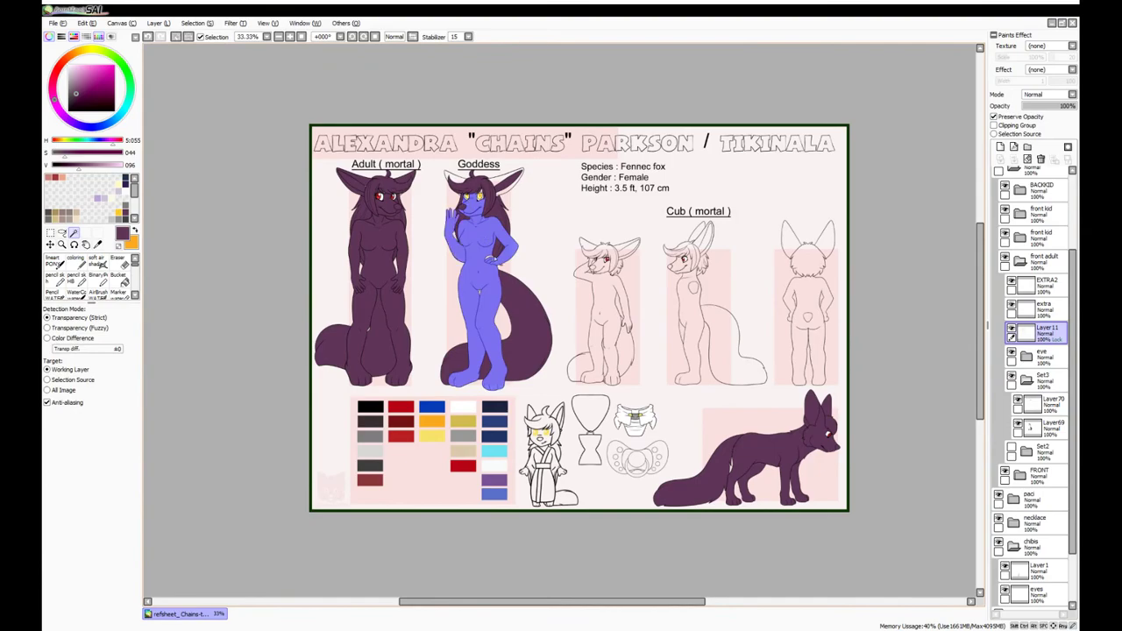
pyautogui.click(528, 344)
pyautogui.click(502, 323)
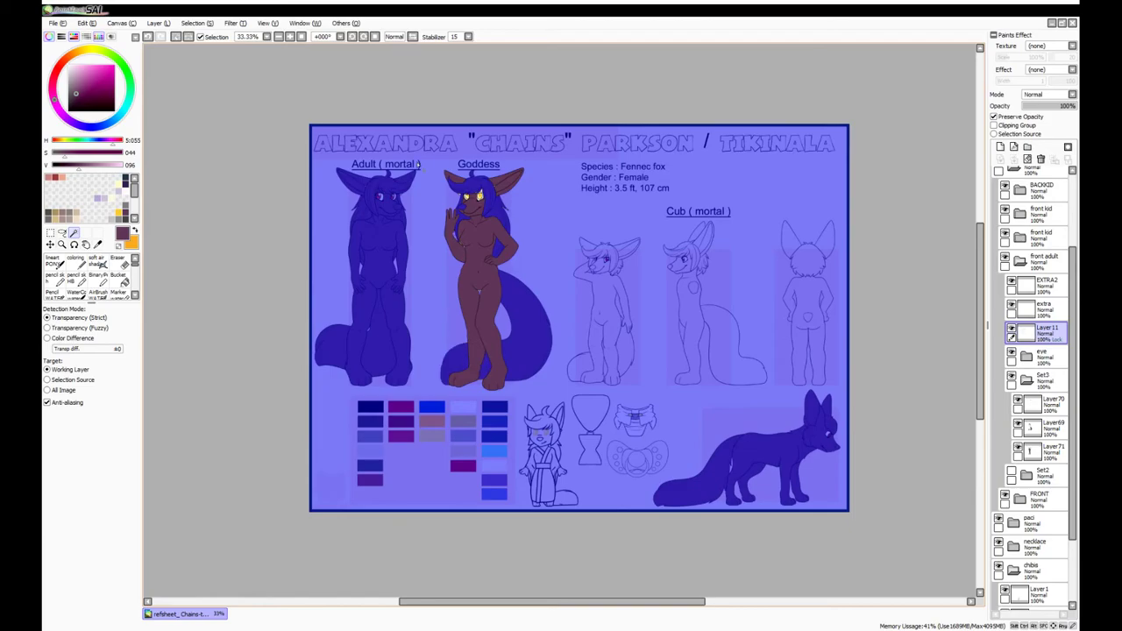
pyautogui.click(478, 263)
# Fill the Goddess's body, ears and tail dark purple on Layer71 with the coloring brush
pyautogui.click(1043, 449)
pyautogui.click(75, 259)
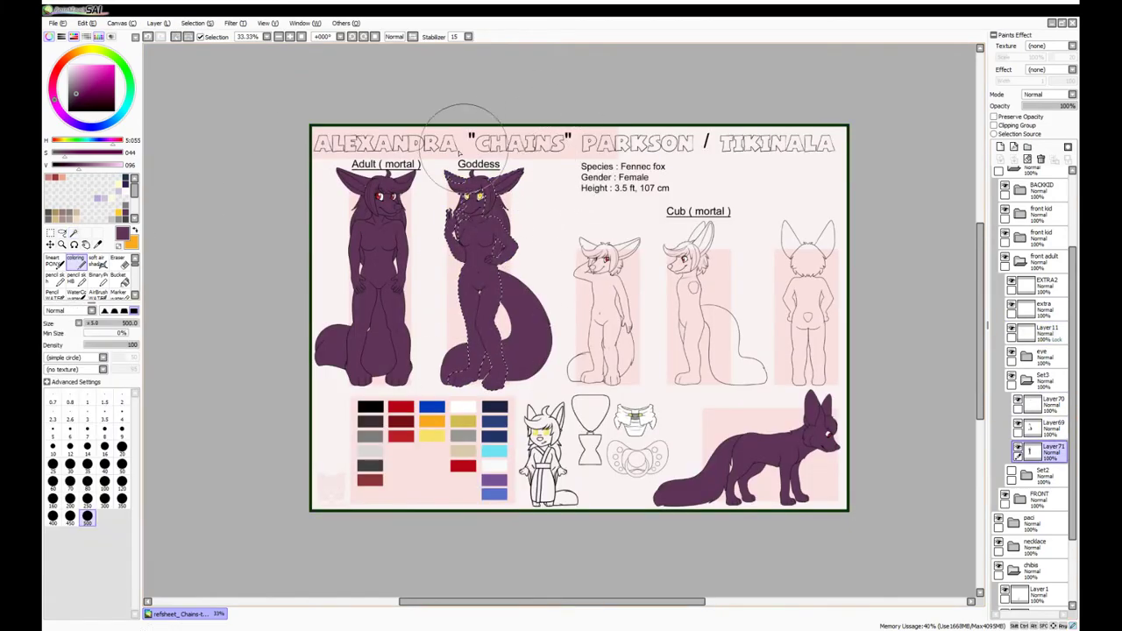
pyautogui.scroll(5, 466, 149)
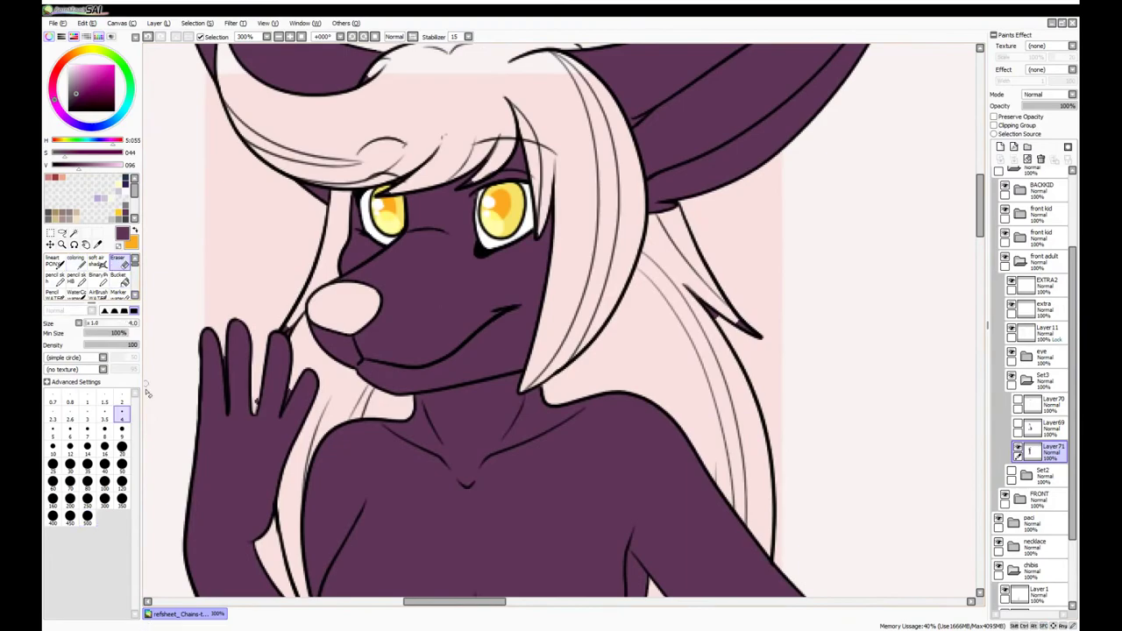
pyautogui.moveTo(260, 401)
pyautogui.mouseDown()
pyautogui.moveTo(260, 590)
pyautogui.moveTo(290, 591)
pyautogui.mouseUp()
pyautogui.click(122, 447)
pyautogui.moveTo(763, 596)
pyautogui.mouseDown()
pyautogui.moveTo(799, 449)
pyautogui.moveTo(782, 249)
pyautogui.mouseUp()
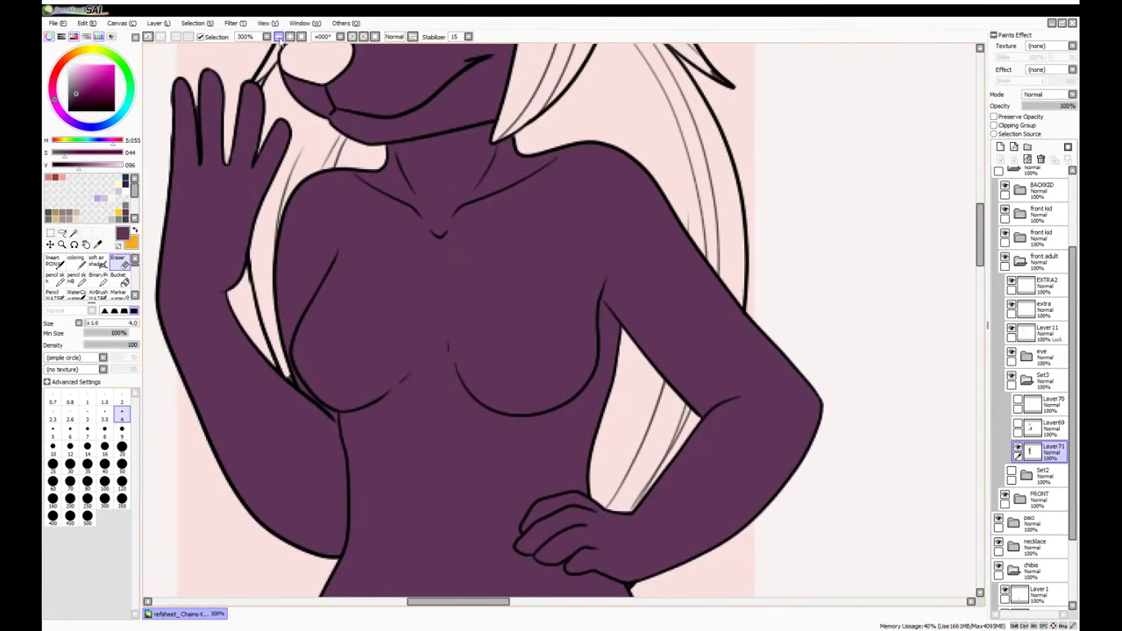
pyautogui.click(277, 36)
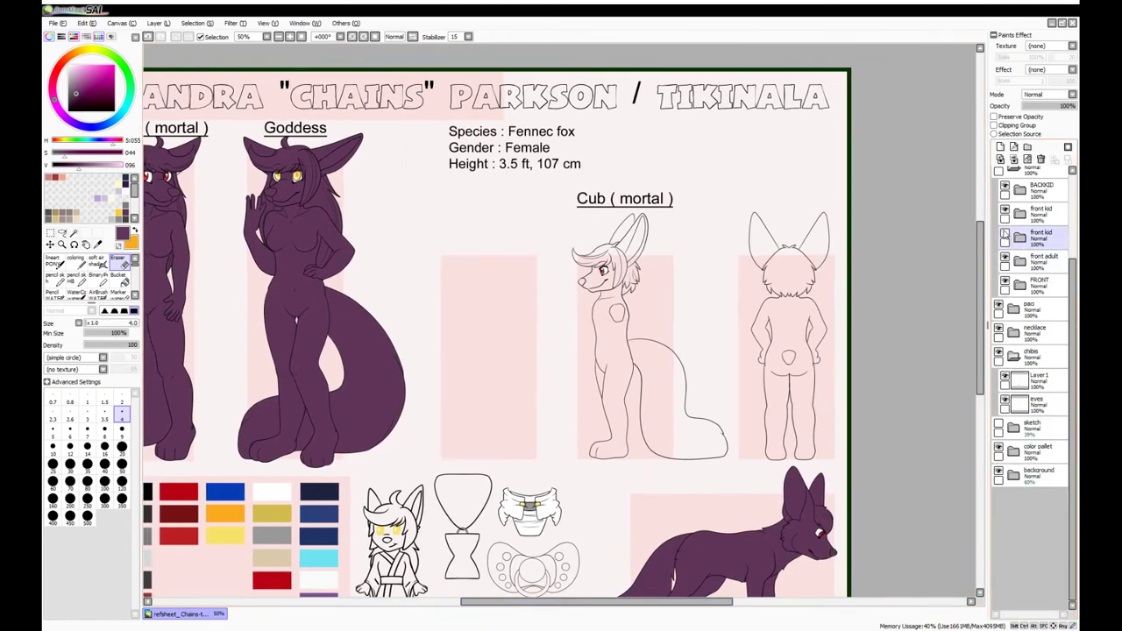
# Fill the front cub's hair and tail purple from the Layer28 line art
pyautogui.click(1050, 303)
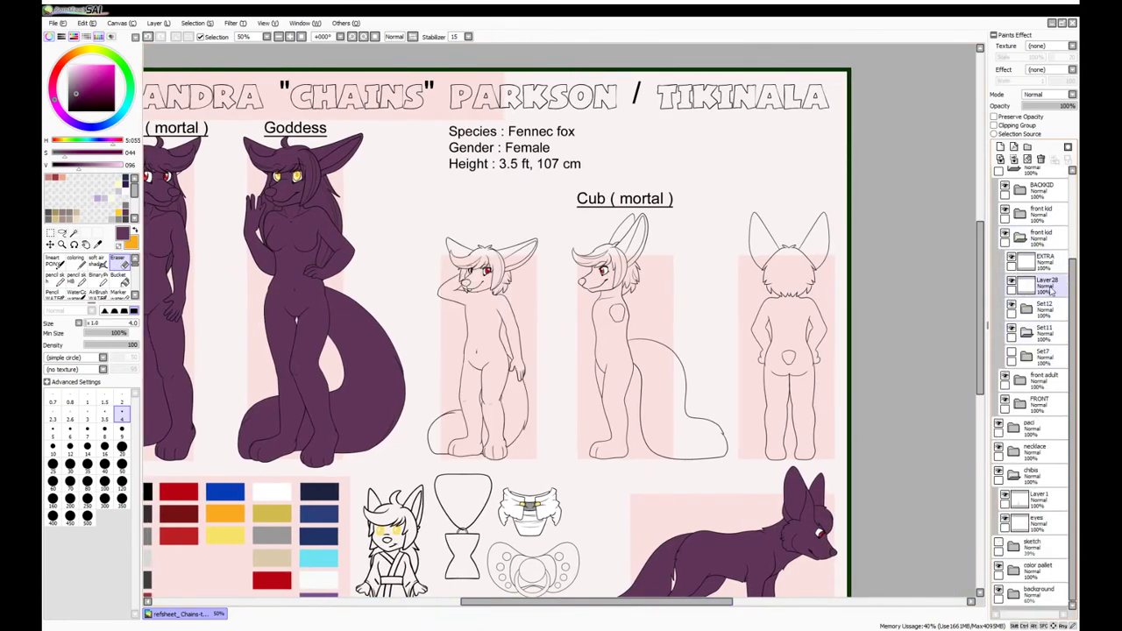
pyautogui.click(1047, 285)
pyautogui.press('w')
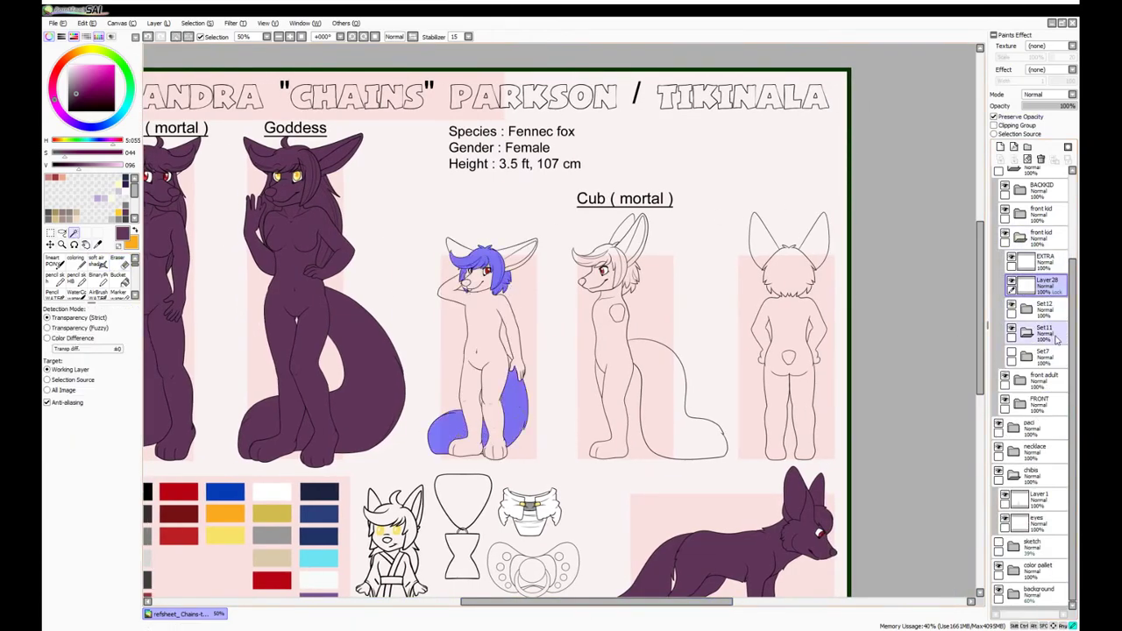
pyautogui.click(1026, 332)
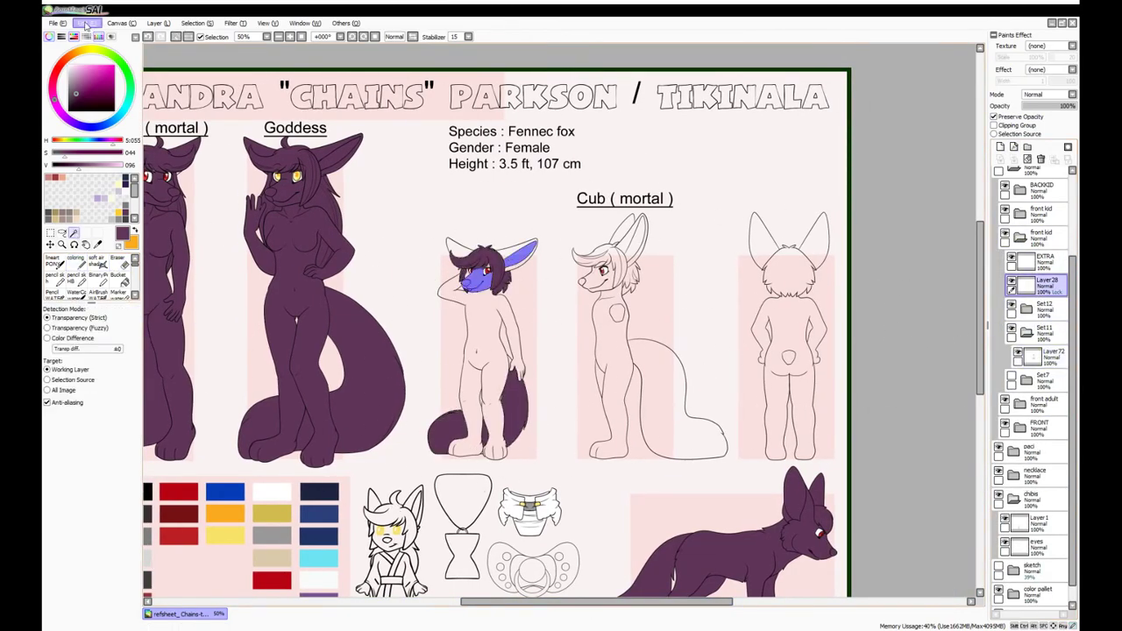
pyautogui.hotkey('ctrl', 'd')
pyautogui.press('n')
# Hide Layer73's ear and nose fills and fill the leftover gaps beside the hand purple on Layer72
pyautogui.scroll(5, 487, 263)
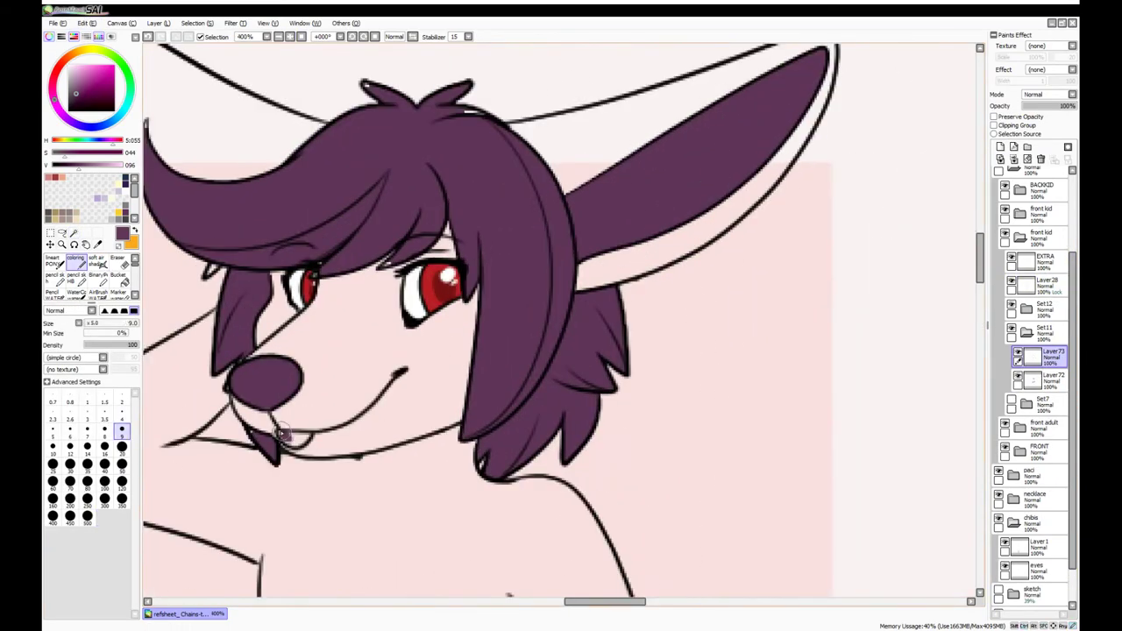
pyautogui.click(1018, 354)
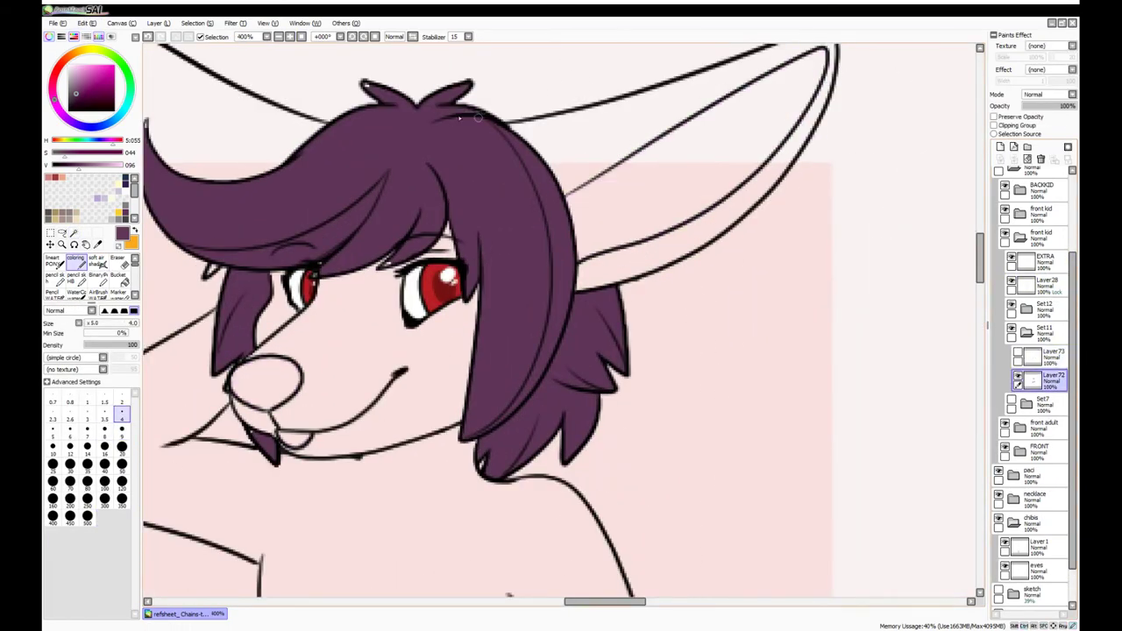
pyautogui.click(1019, 379)
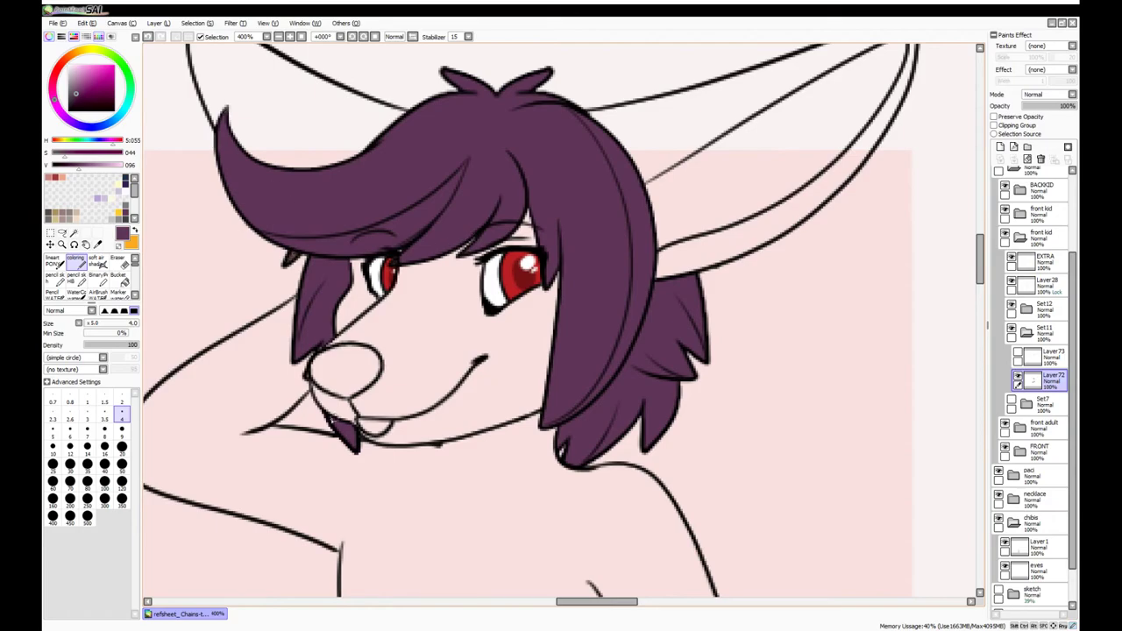
pyautogui.scroll(-10, 471, 468)
pyautogui.click(504, 223)
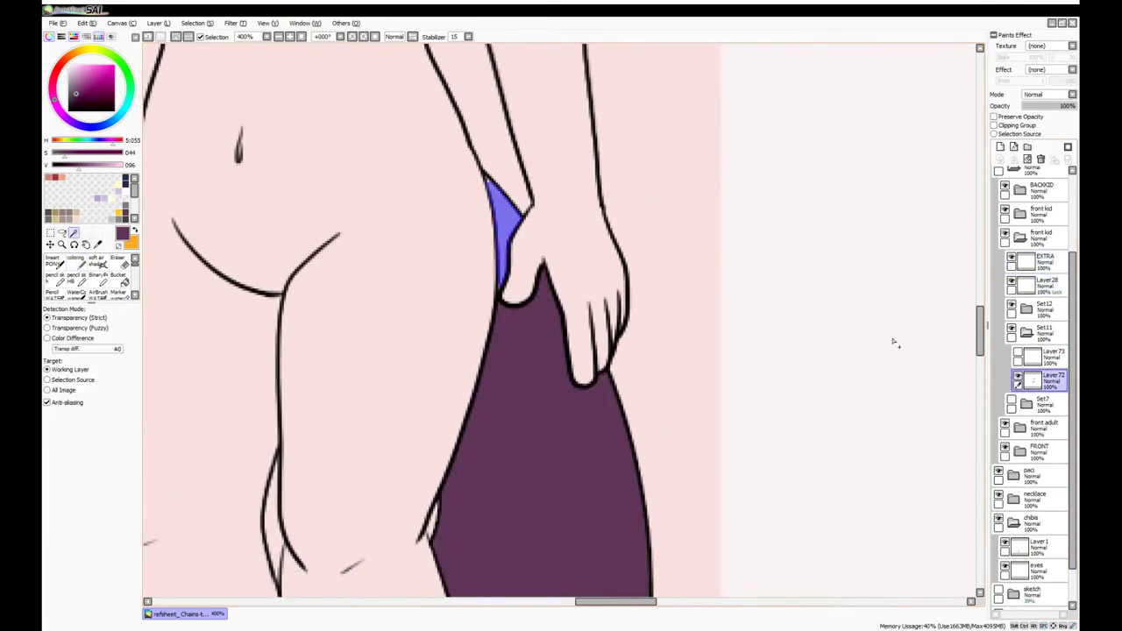
pyautogui.click(122, 481)
pyautogui.scroll(-5, 499, 289)
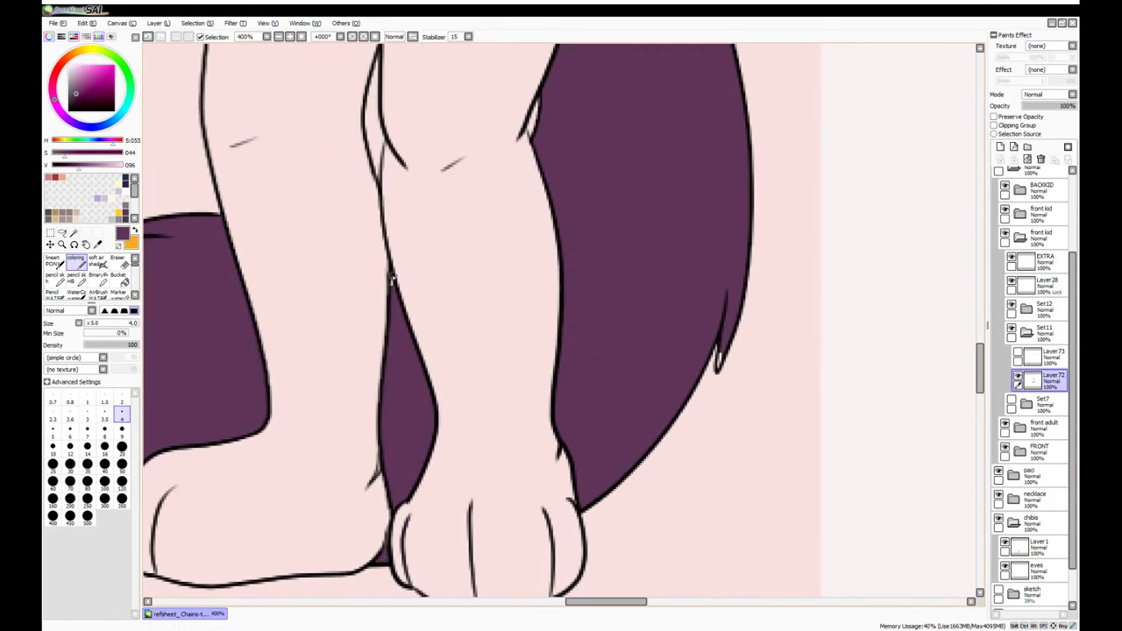
pyautogui.scroll(-4, 726, 338)
# Select the front cub's body on Layer28 and paint it dark purple on a new layer
pyautogui.click(1039, 283)
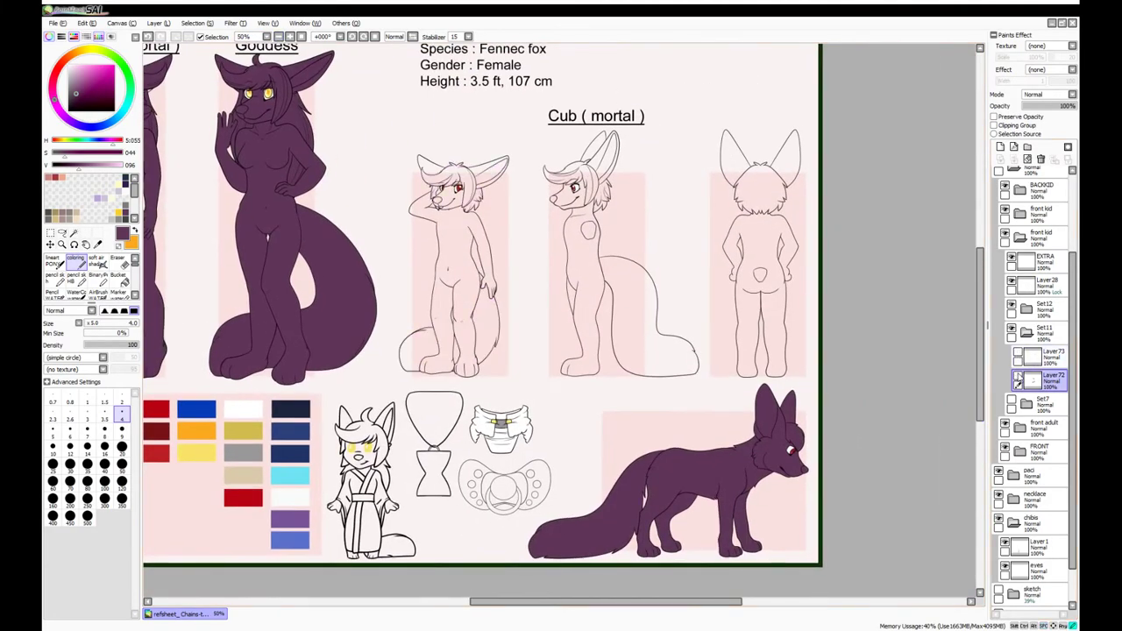
pyautogui.click(73, 232)
pyautogui.click(439, 213)
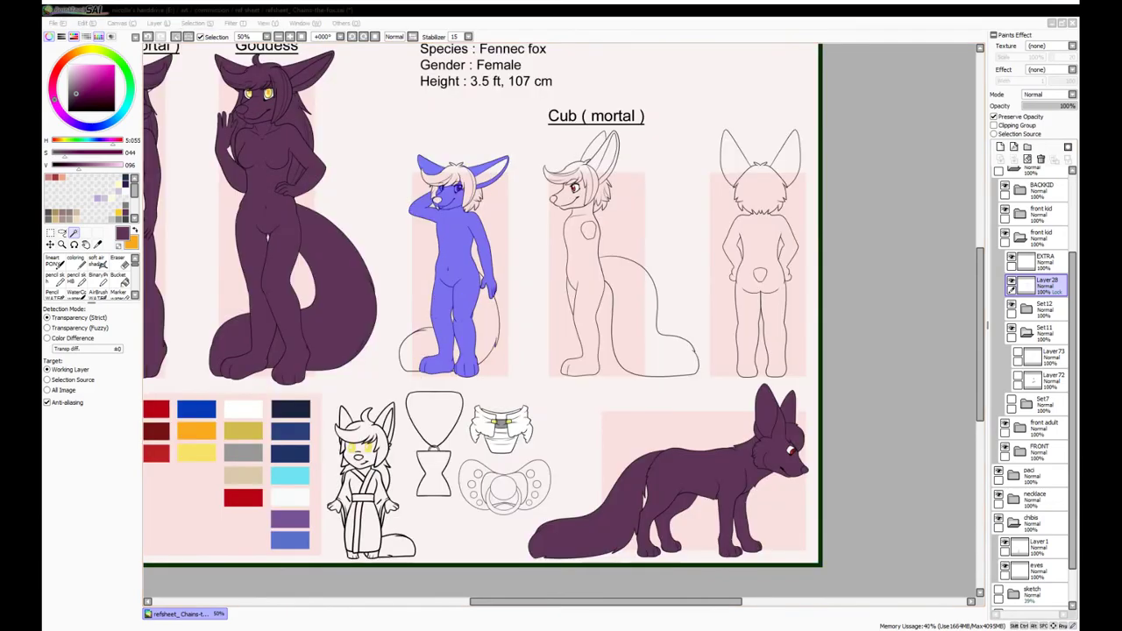
pyautogui.click(1043, 378)
pyautogui.click(1000, 146)
pyautogui.click(118, 261)
pyautogui.moveTo(443, 202); pyautogui.dragTo(455, 368)
# Pan and zoom around the front cub's head and chest to check the fill, then move along the cub row
pyautogui.scroll(5, 486, 357)
pyautogui.scroll(2, 370, 331)
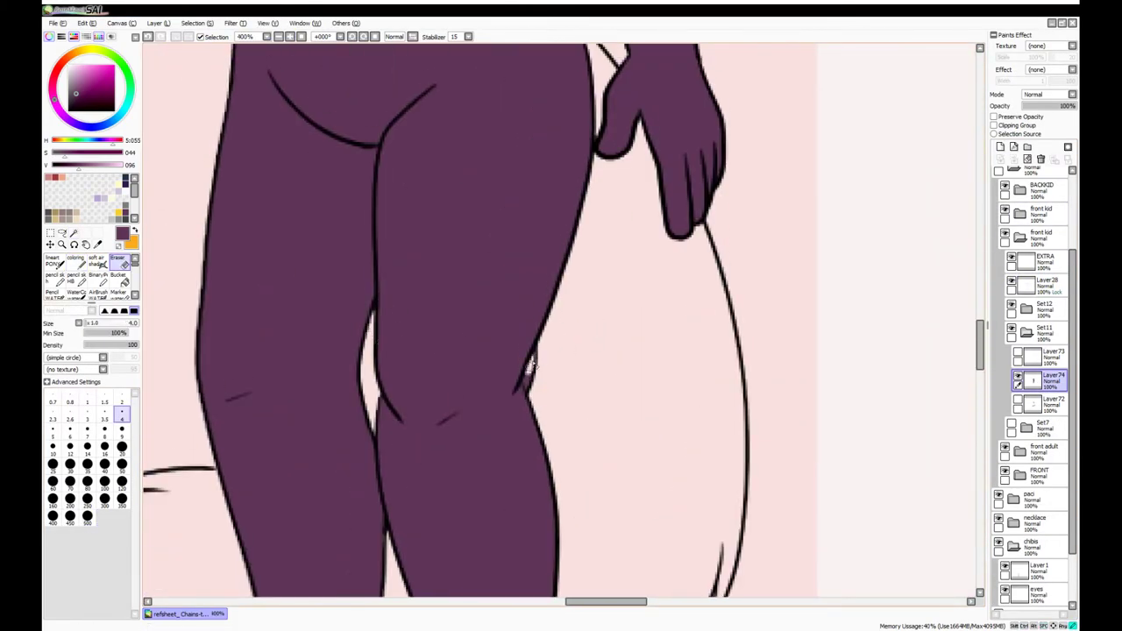
pyautogui.moveTo(470, 289); pyautogui.dragTo(494, 497)
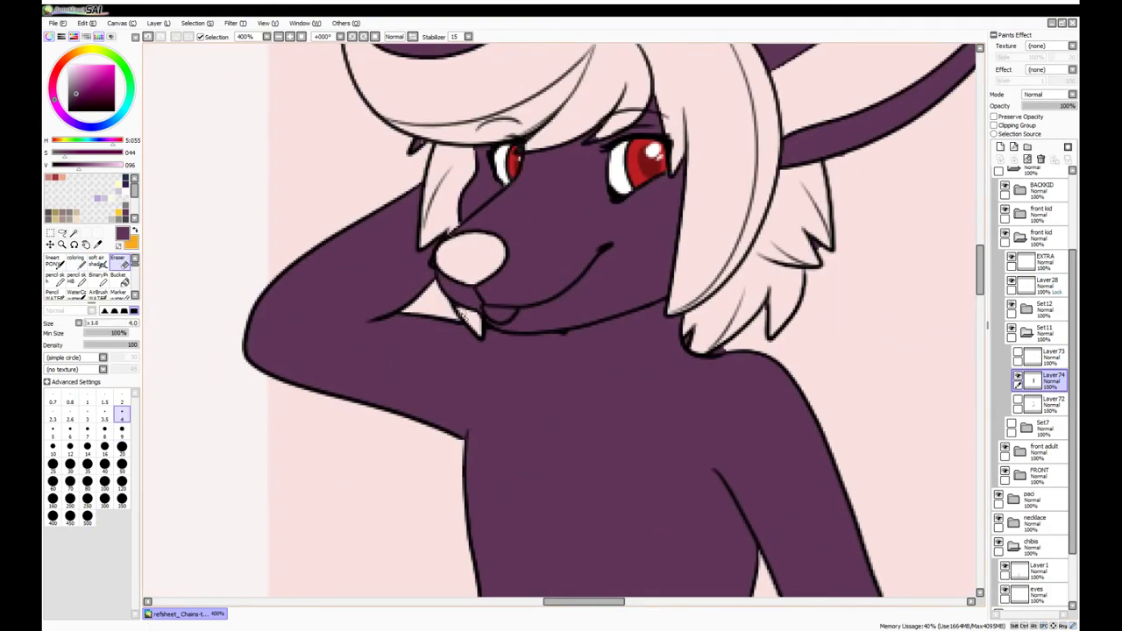
pyautogui.scroll(-2, 711, 233)
pyautogui.scroll(2, 631, 267)
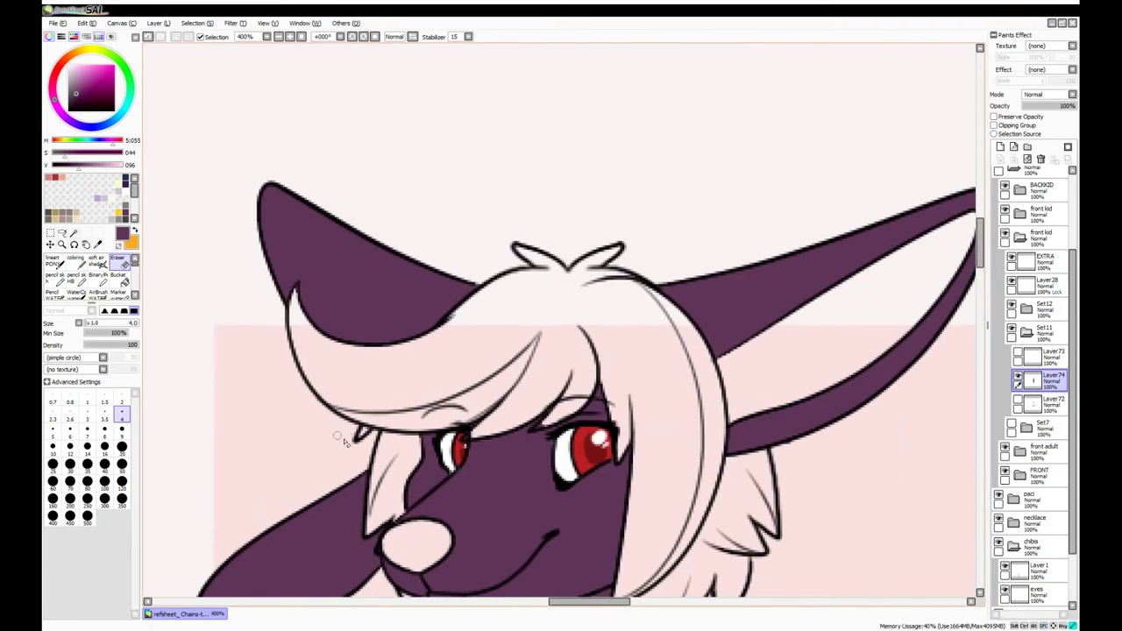
pyautogui.scroll(-6, 335, 436)
pyautogui.moveTo(524, 606); pyautogui.dragTo(580, 605)
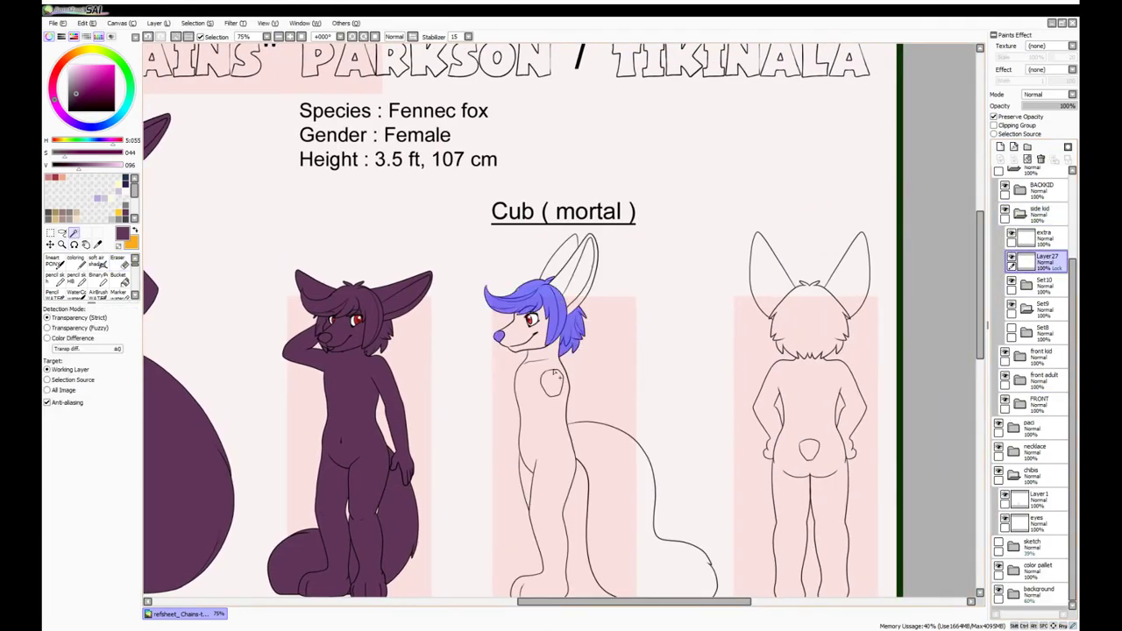
# Select the side cub's hair, spot and tail and paint them dark purple
pyautogui.scroll(-2, 561, 324)
pyautogui.click(1043, 283)
pyautogui.click(1027, 308)
pyautogui.click(1045, 332)
pyautogui.press('b')
pyautogui.moveTo(544, 228); pyautogui.dragTo(614, 425)
# Select the side cub's inner ear, hair and tail areas on the lineart layer for new fill layers
pyautogui.click(1043, 261)
pyautogui.press('w')
pyautogui.click(586, 185)
pyautogui.hotkey('ctrl', 'shift', 'n')
pyautogui.press('b')
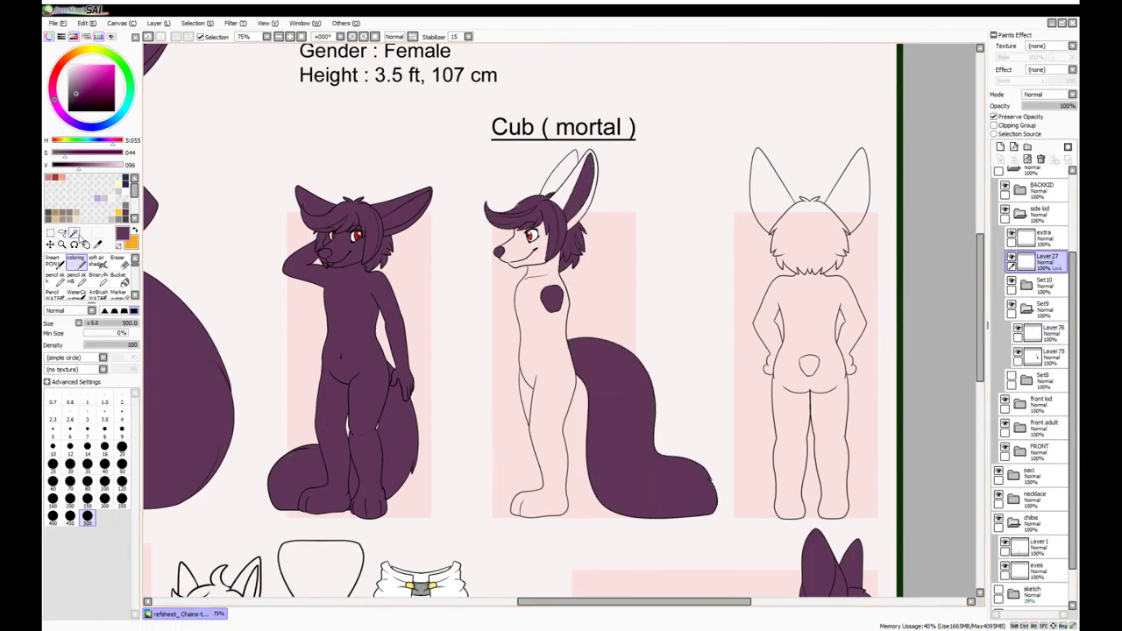
pyautogui.click(74, 233)
pyautogui.click(539, 215)
# Paint the side cub's body dark purple on a new layer placed below the hair fill
pyautogui.hotkey('ctrl', 'shift', 'n')
pyautogui.hotkey('ctrl', 'd')
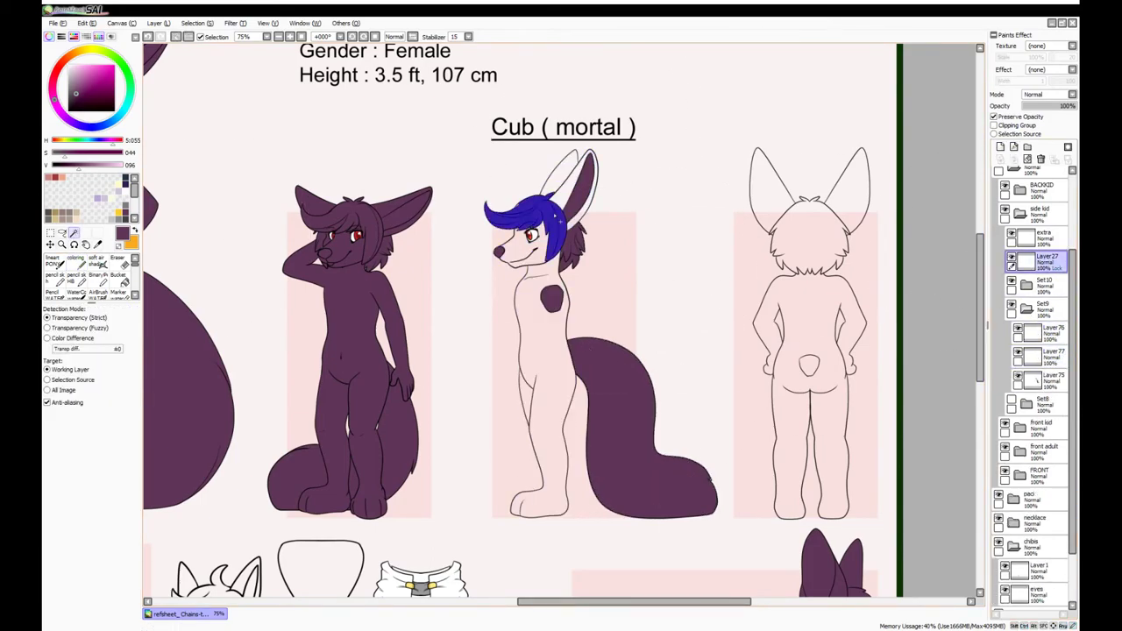
pyautogui.click(613, 105)
pyautogui.keyDown('shift'); pyautogui.click(639, 438); pyautogui.keyUp('shift')
pyautogui.moveTo(1042, 355); pyautogui.dragTo(1043, 379)
pyautogui.press('b')
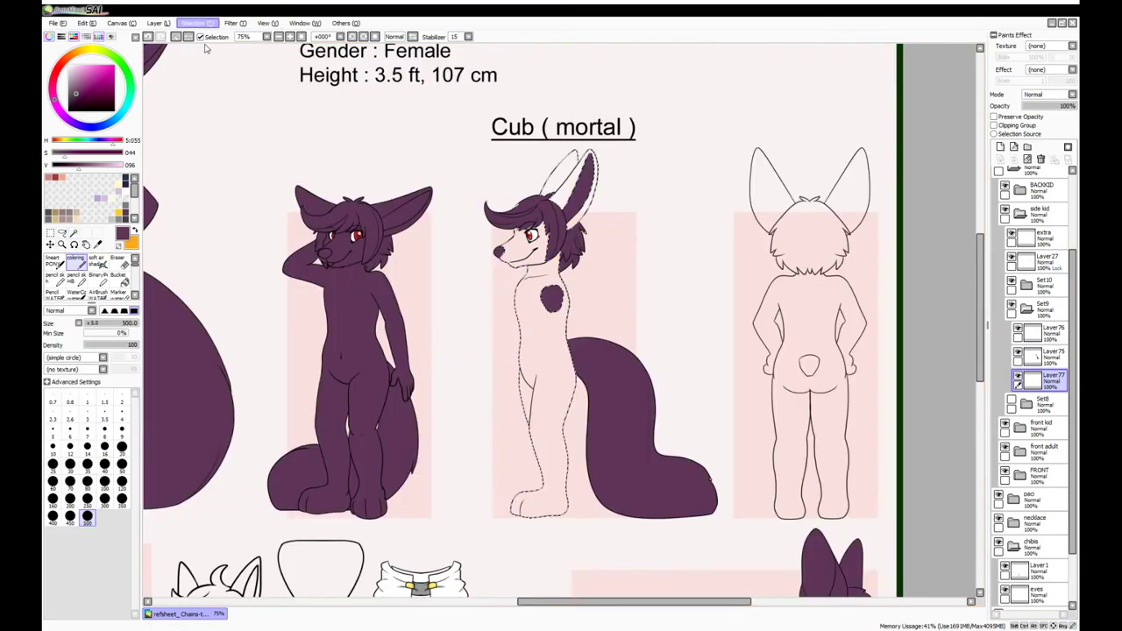
pyautogui.moveTo(553, 184); pyautogui.dragTo(489, 200)
# Open the back cub's layer group and select its hair tufts on a new layer
pyautogui.click(1005, 189)
pyautogui.hotkey('ctrl', 'shift', 'n')
pyautogui.click(73, 233)
pyautogui.click(808, 232)
pyautogui.press('b')
pyautogui.click(796, 263)
# Invert the outside selection and paint the back cub's body, ears and legs dark purple
pyautogui.click(74, 233)
pyautogui.click(885, 176)
pyautogui.hotkey('ctrl', 'i')
pyautogui.hotkey('ctrl', 'shift', 'n')
pyautogui.press('b')
pyautogui.moveTo(806, 228)
pyautogui.mouseDown()
pyautogui.moveTo(879, 364)
pyautogui.moveTo(815, 491)
pyautogui.mouseUp()
pyautogui.moveTo(1047, 284); pyautogui.dragTo(1048, 313)
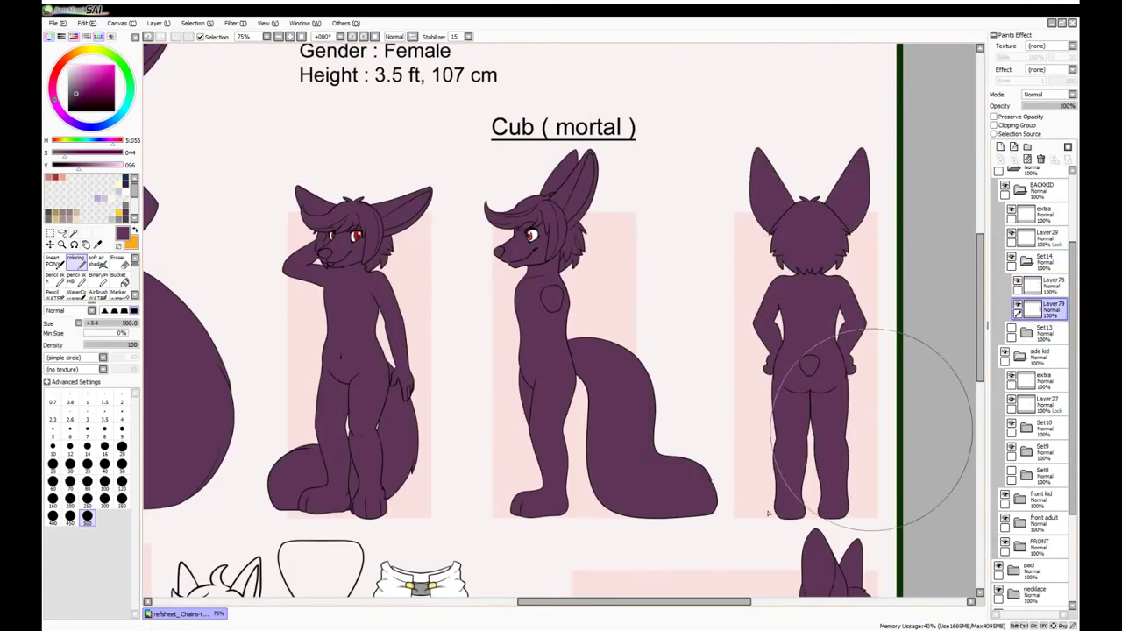
pyautogui.scroll(-4, 561, 320)
pyautogui.press('w')
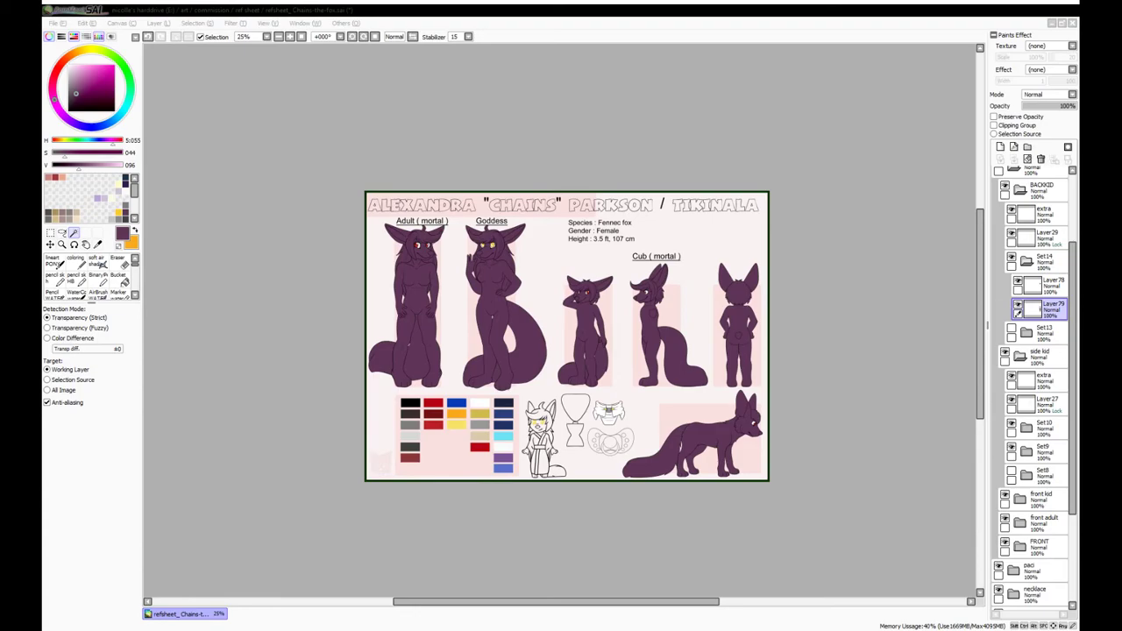
# Collapse the cub groups and add a colour layer under the pacifier line art in the paci group
pyautogui.scroll(1, 567, 336)
pyautogui.click(1027, 260)
pyautogui.click(1019, 308)
pyautogui.click(1013, 402)
pyautogui.click(1034, 426)
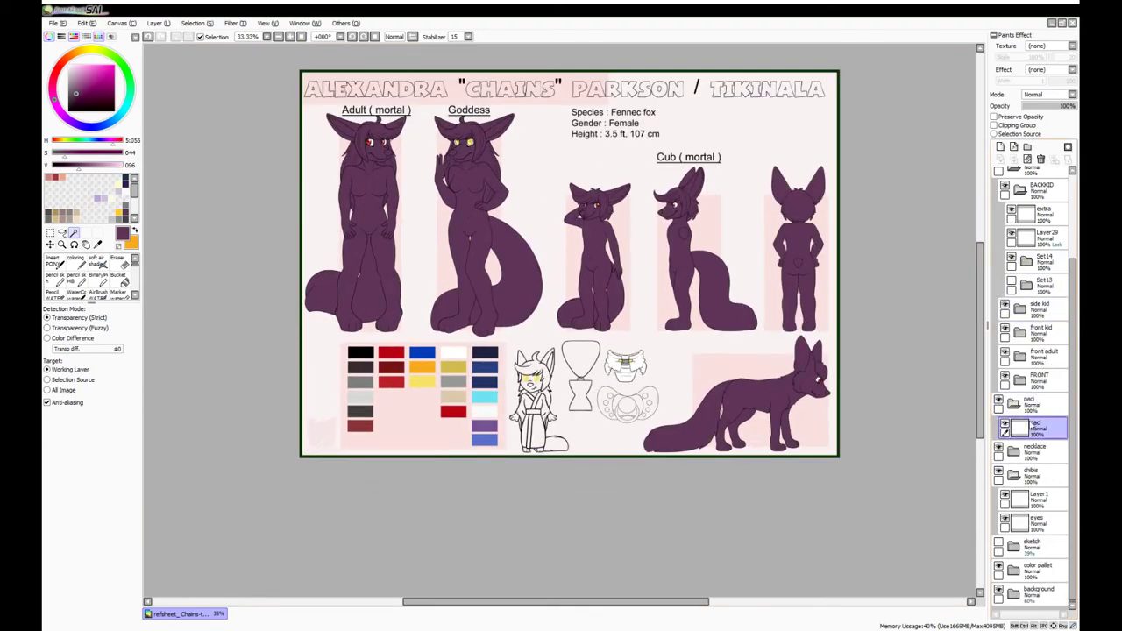
pyautogui.hotkey('ctrl', 'shift', 'n')
pyautogui.press('b')
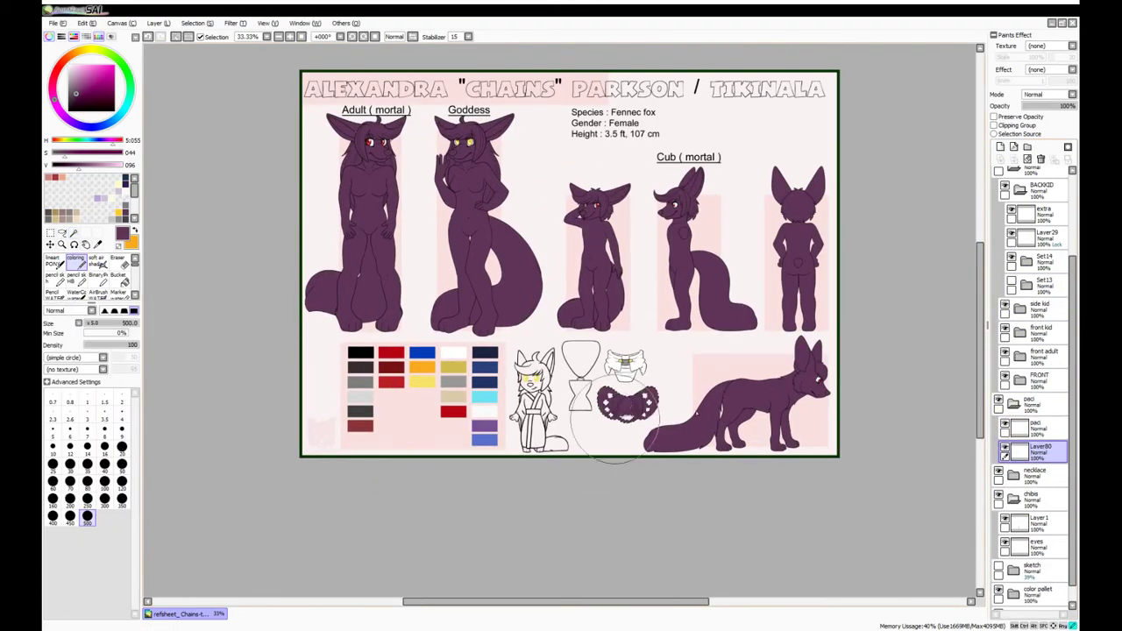
pyautogui.scroll(7, 627, 404)
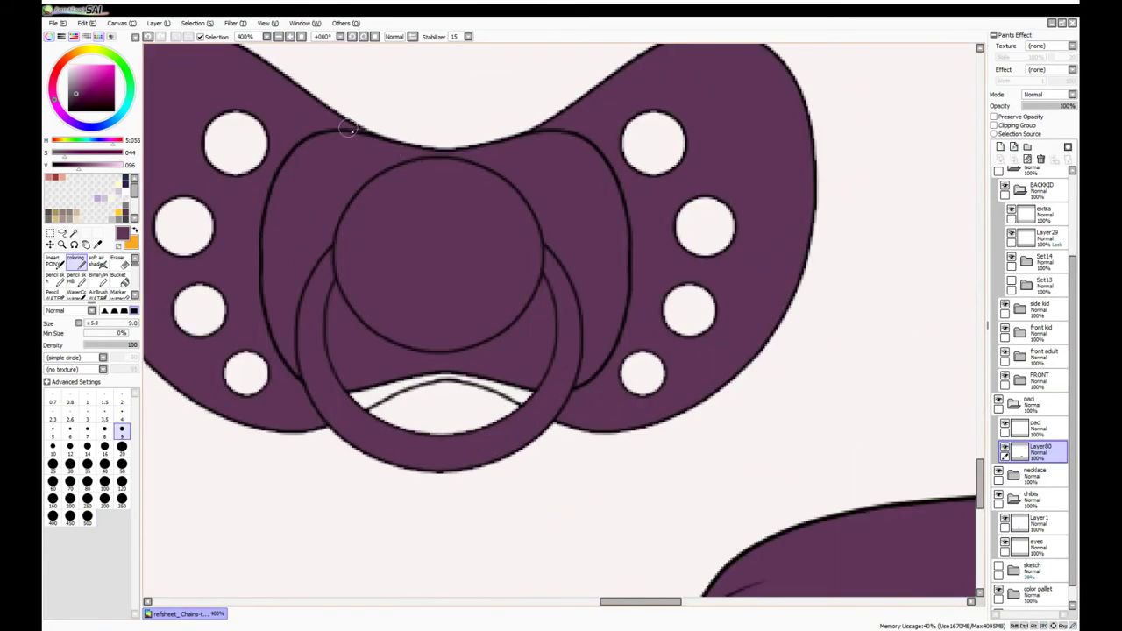
pyautogui.scroll(-5, 355, 399)
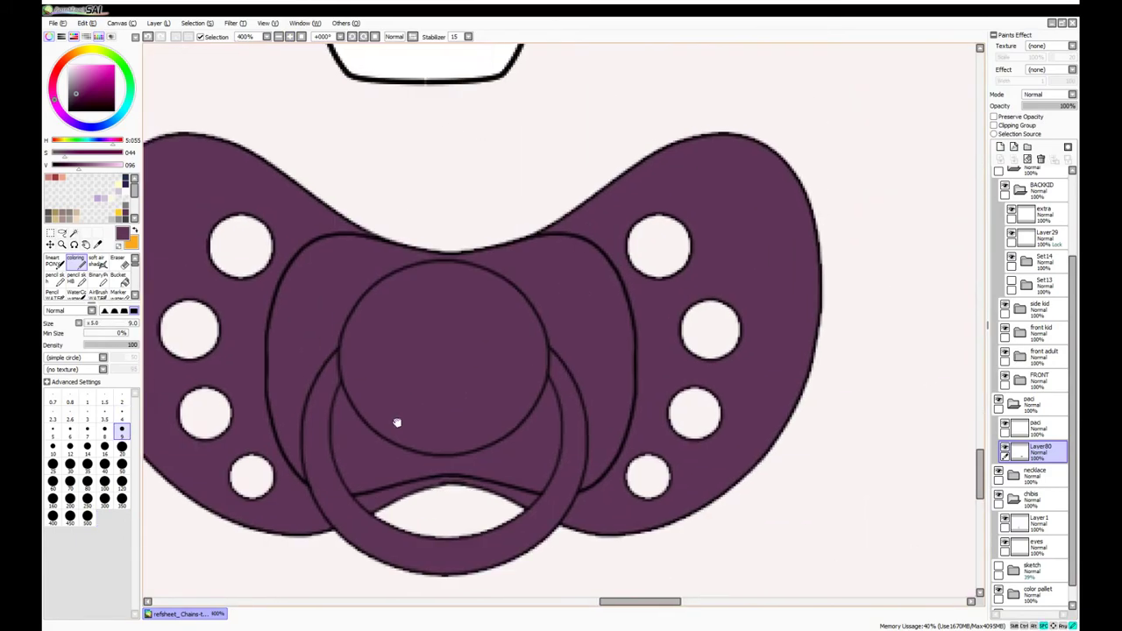
# Add a layer under the necklace lines and fill the hourglass's bottom chamber
pyautogui.click(1013, 402)
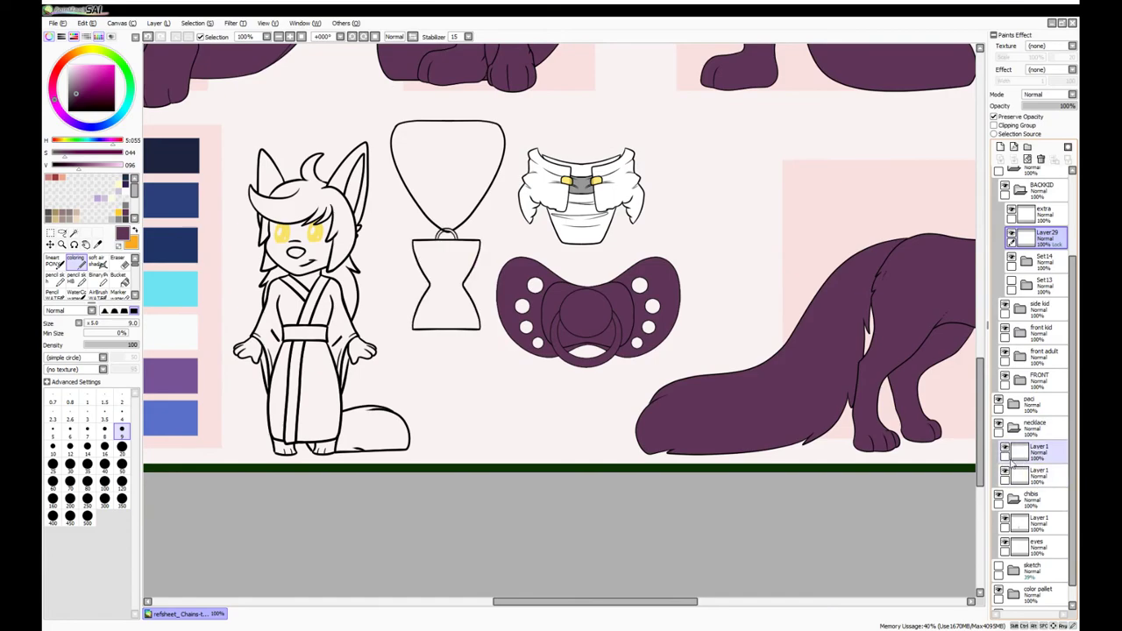
pyautogui.click(1014, 425)
pyautogui.click(446, 294)
pyautogui.click(1000, 146)
pyautogui.scroll(3, 456, 280)
pyautogui.moveTo(338, 254); pyautogui.dragTo(487, 271)
pyautogui.moveTo(1050, 474); pyautogui.dragTo(1045, 498)
pyautogui.moveTo(350, 263)
pyautogui.mouseDown()
pyautogui.moveTo(342, 333)
pyautogui.moveTo(491, 333)
pyautogui.mouseUp()
pyautogui.hotkey('ctrl', 'd')
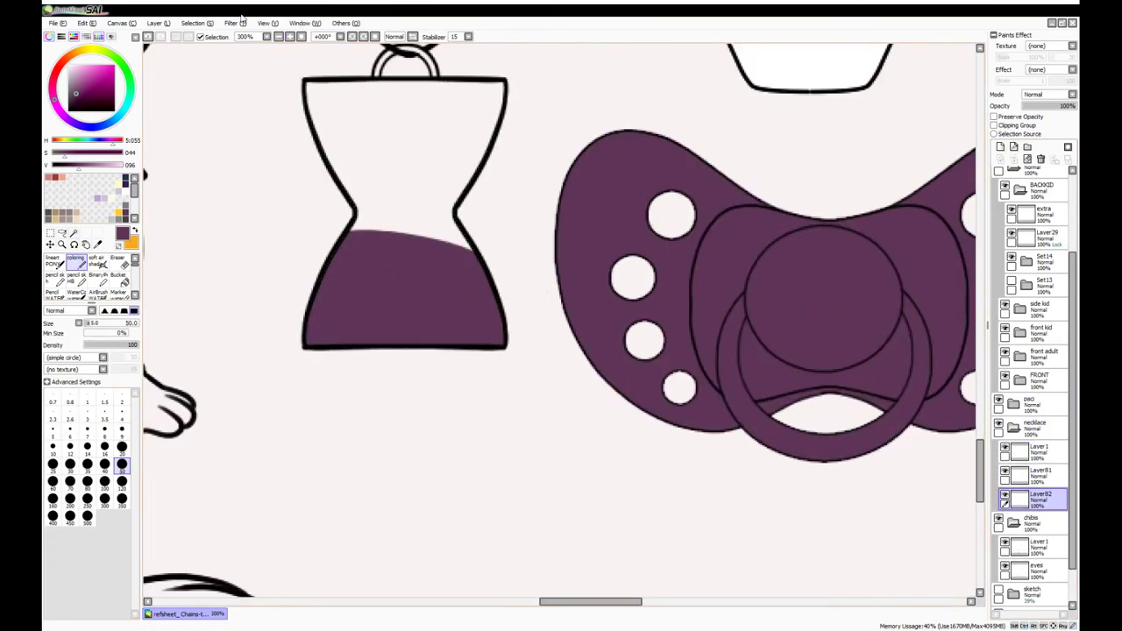
pyautogui.scroll(-4, 456, 280)
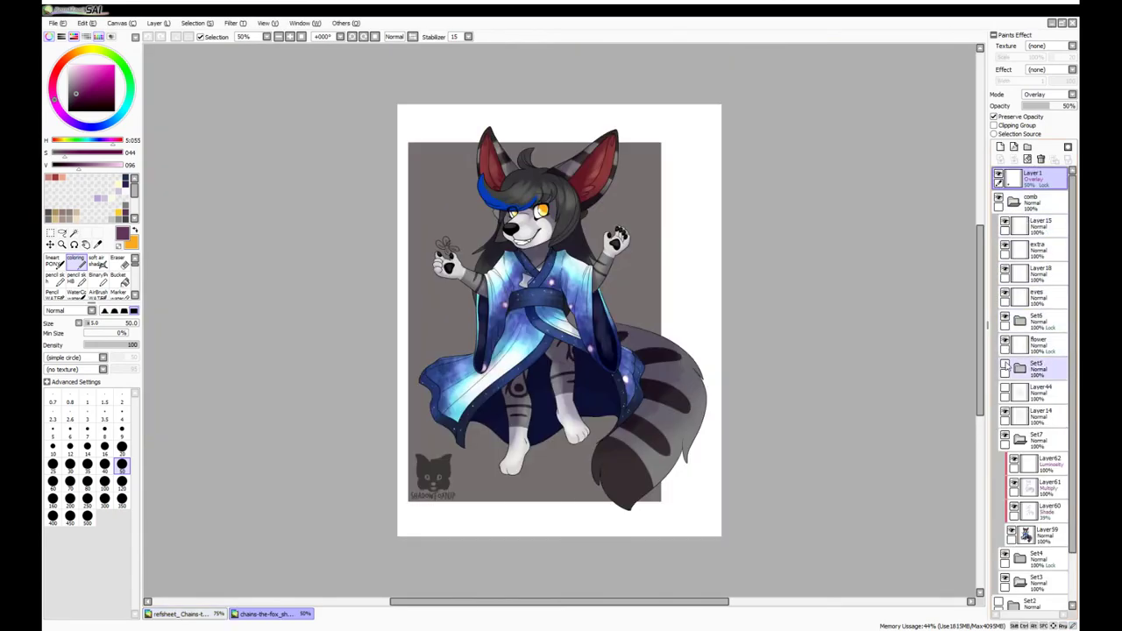
# Sample a sand colour from the fox reference and recolour the hourglass fill tan
pyautogui.click(1012, 395)
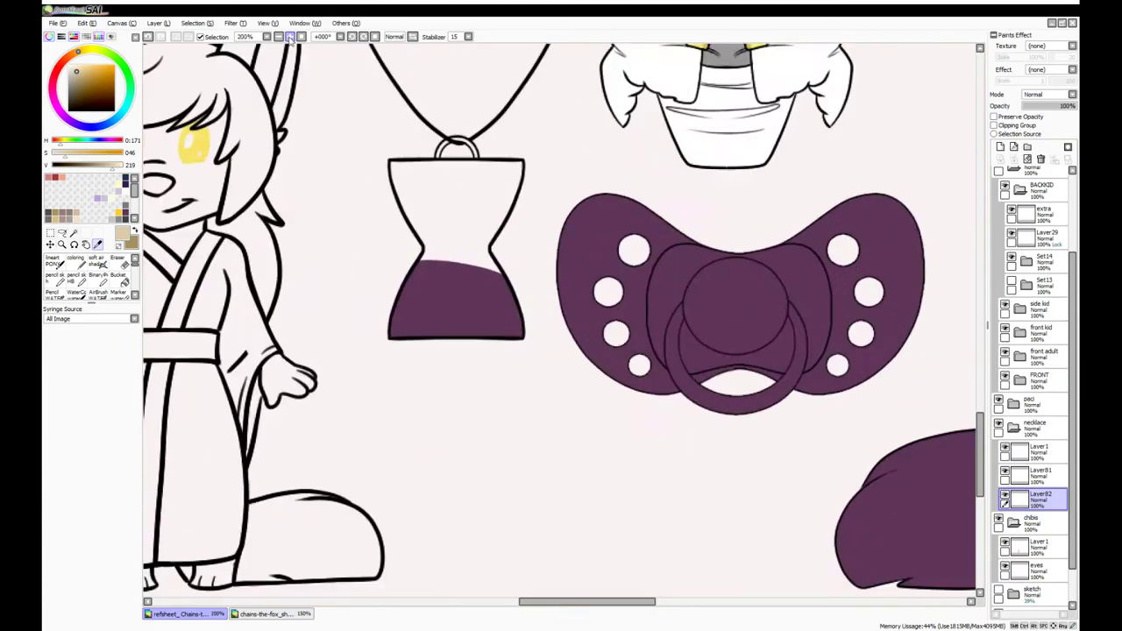
pyautogui.scroll(-2, 1073, 339)
pyautogui.click(1039, 430)
pyautogui.press('e')
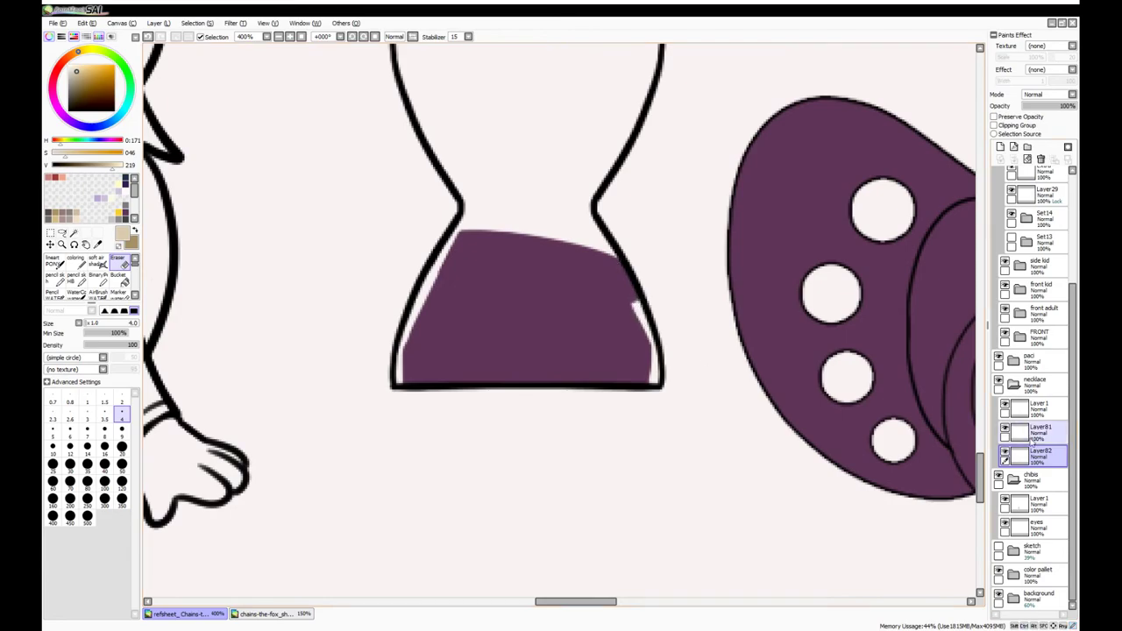
pyautogui.hotkey('ctrl', 'y')
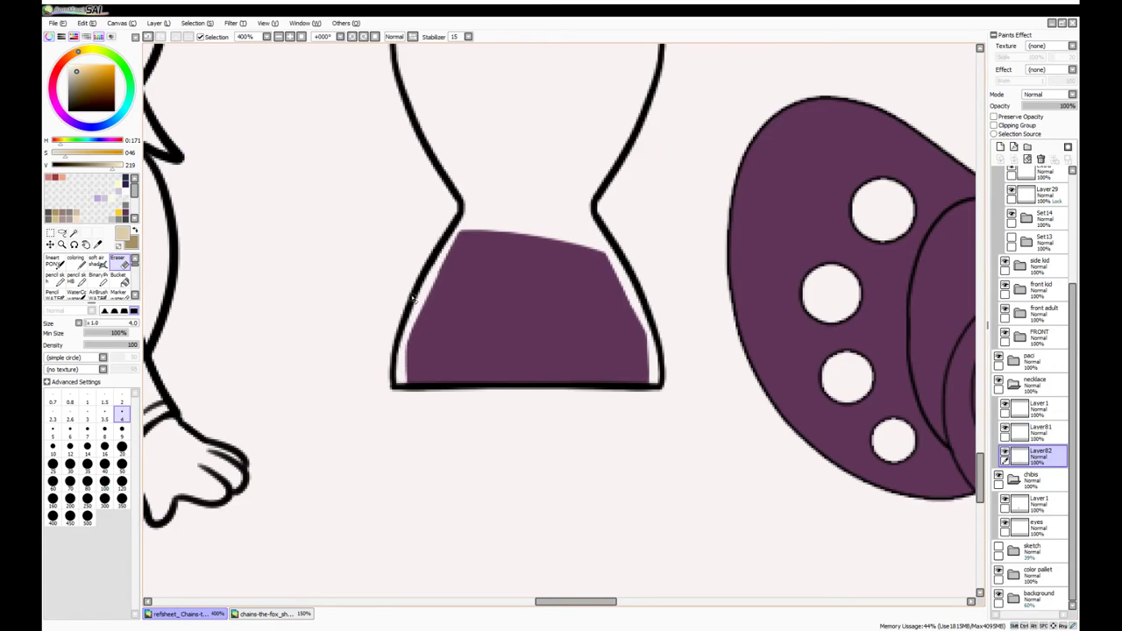
pyautogui.hotkey('ctrl', '-')
pyautogui.hotkey('ctrl', '-')
pyautogui.hotkey('ctrl', '-')
pyautogui.click(75, 260)
pyautogui.hotkey('ctrl', '+')
pyautogui.hotkey('ctrl', '+')
pyautogui.hotkey('ctrl', '+')
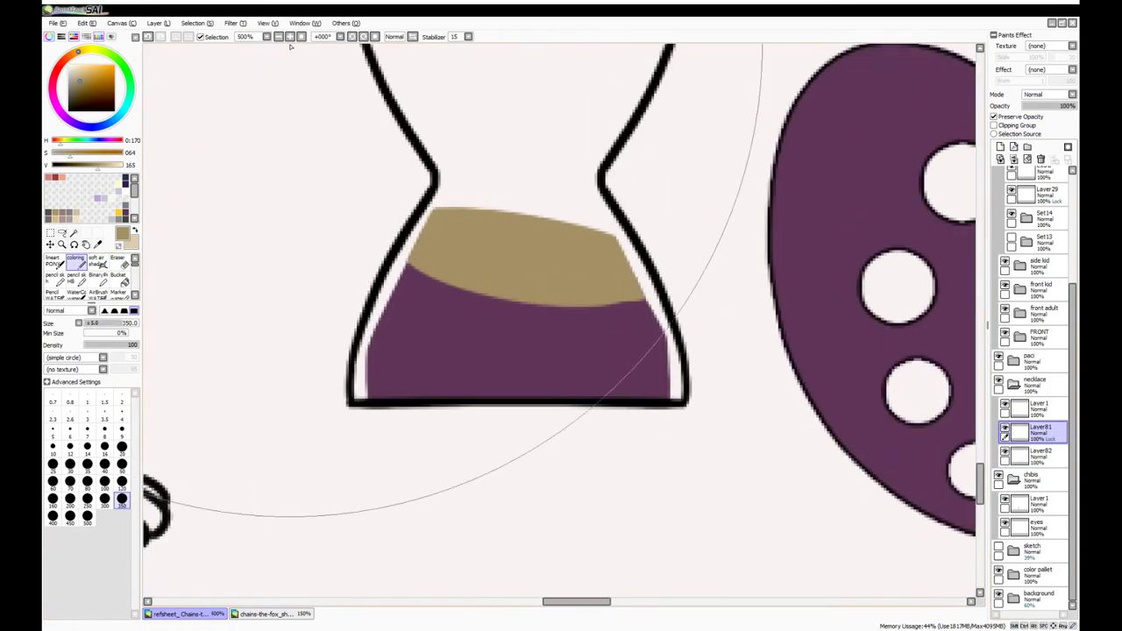
pyautogui.click(1038, 454)
# Copy the tan sand shape and place the pasted copy on the pacifier's centre
pyautogui.hotkey('ctrl', 'y')
pyautogui.hotkey('ctrl', '-')
pyautogui.hotkey('ctrl', '-')
pyautogui.hotkey('ctrl', '-')
pyautogui.hotkey('ctrl', '-')
pyautogui.hotkey('ctrl', '-')
pyautogui.hotkey('ctrl', '-')
pyautogui.hotkey('ctrl', 'z')
pyautogui.hotkey('ctrl', 'z')
pyautogui.hotkey('ctrl', 't')
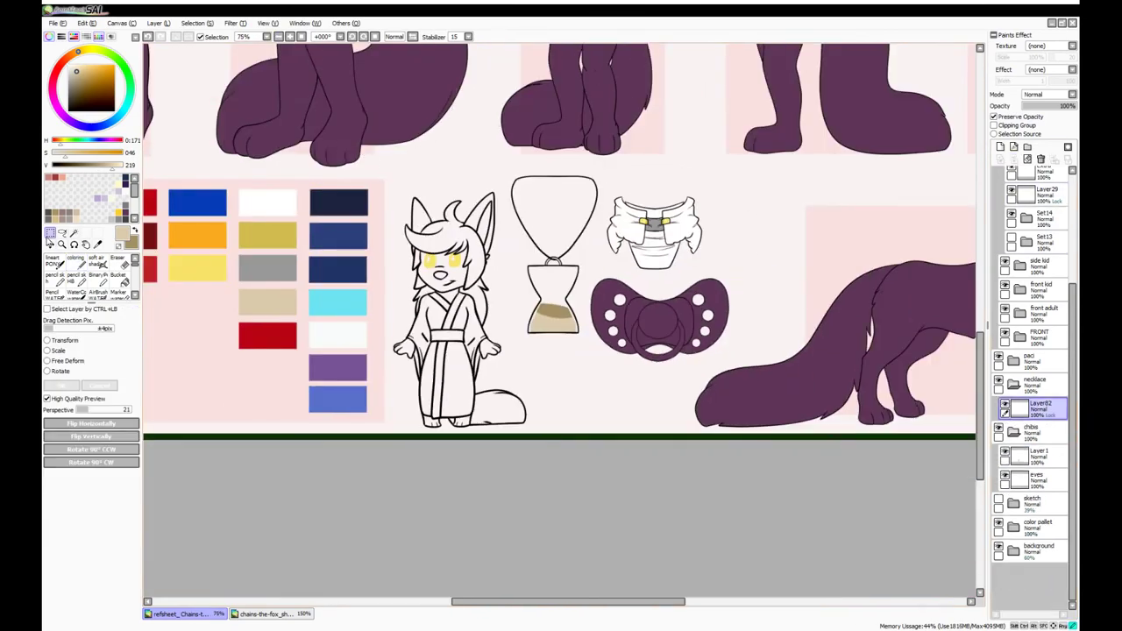
pyautogui.hotkey('ctrl', 'c')
pyautogui.hotkey('ctrl', 'v')
pyautogui.hotkey('ctrl', 't')
pyautogui.moveTo(572, 274)
pyautogui.mouseDown()
pyautogui.moveTo(678, 283)
pyautogui.moveTo(748, 317)
pyautogui.mouseUp()
pyautogui.press('Return')
# Paint the pacifier red around its tan centre and collapse the paci group
pyautogui.click(1039, 432)
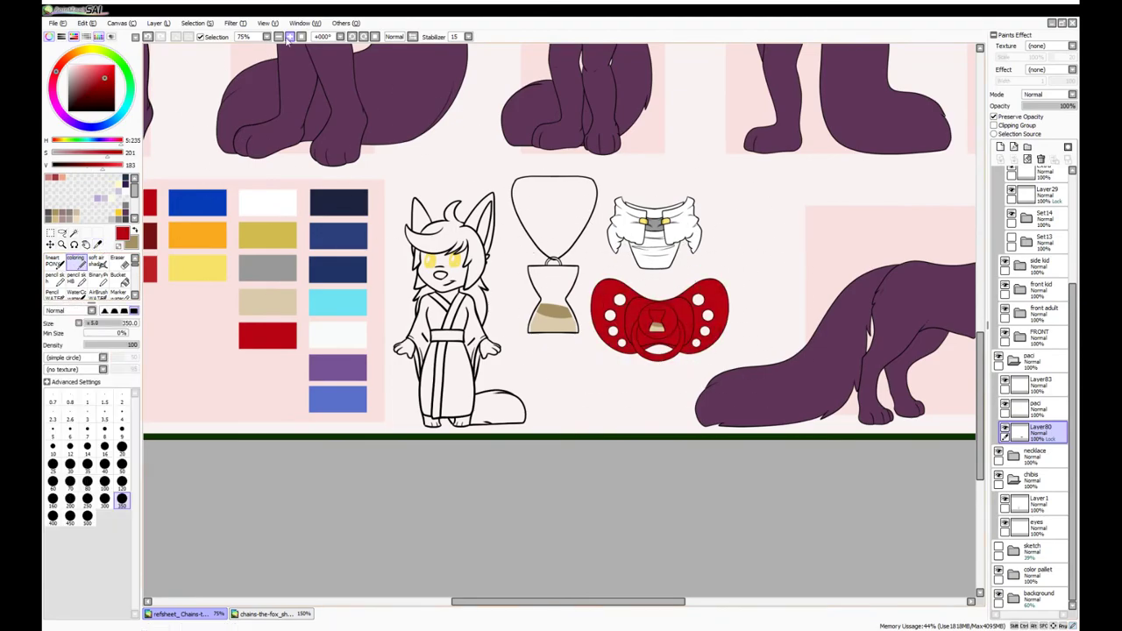
pyautogui.hotkey('ctrl', '-')
pyautogui.hotkey('ctrl', '-')
pyautogui.hotkey('ctrl', '-')
pyautogui.hotkey('ctrl', '+')
pyautogui.click(1013, 359)
pyautogui.click(1033, 407)
pyautogui.click(1027, 146)
# Magic Wand the chibi's hair and nose and paint them purple on a new layer
pyautogui.click(1038, 429)
pyautogui.press('w')
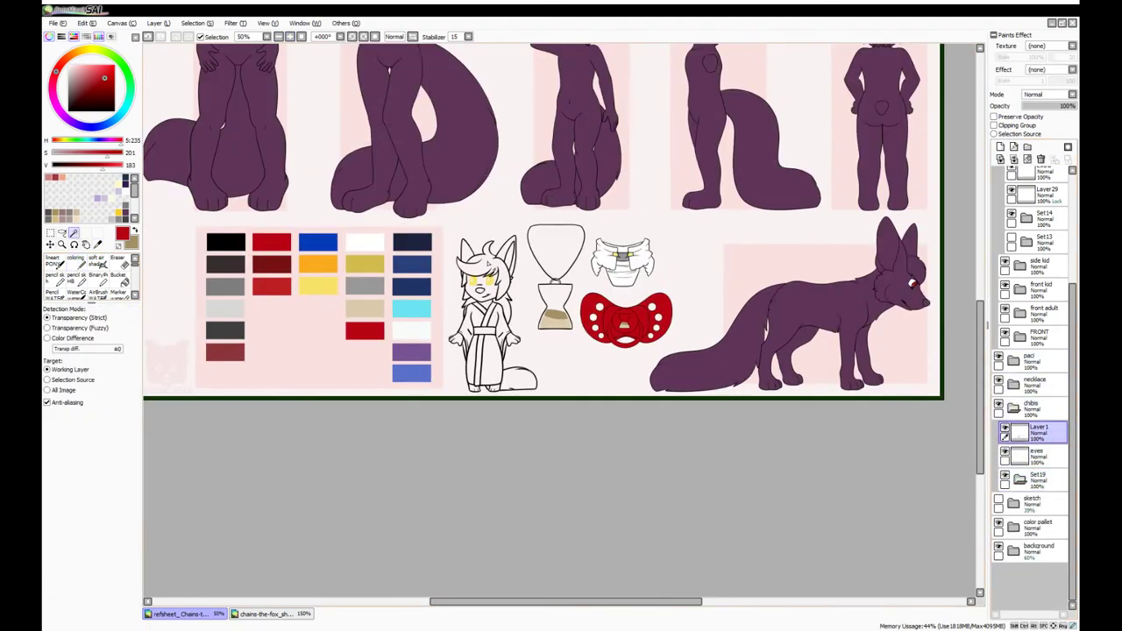
pyautogui.click(1000, 147)
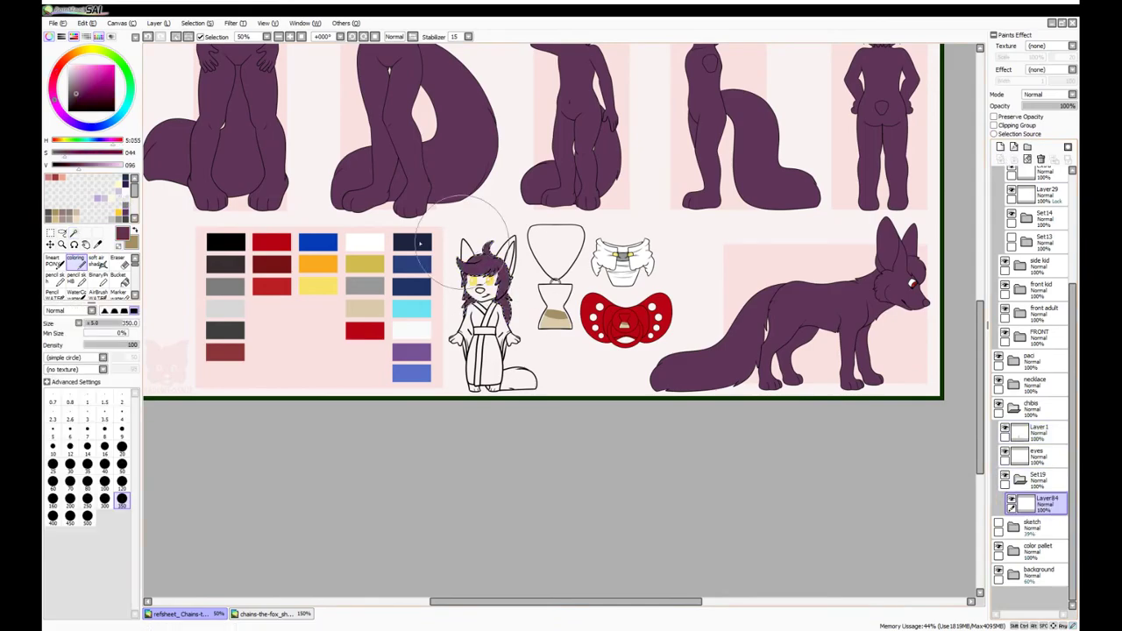
pyautogui.hotkey('ctrl', '+')
pyautogui.hotkey('ctrl', '+')
pyautogui.hotkey('ctrl', '+')
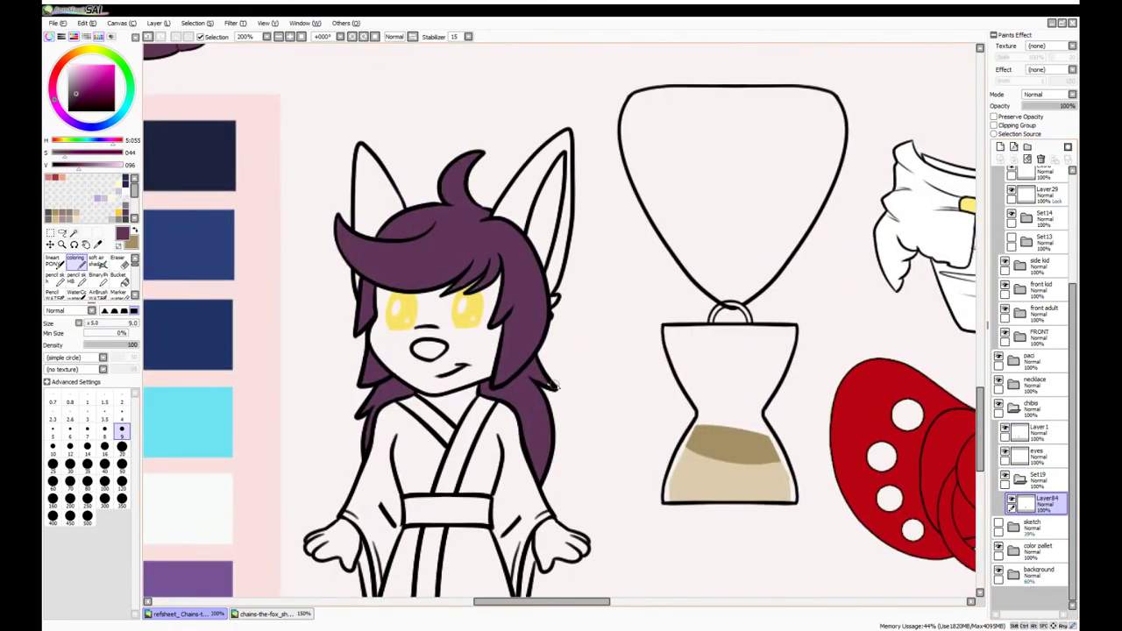
pyautogui.press('w')
pyautogui.click(430, 351)
pyautogui.press('b')
pyautogui.moveTo(421, 347); pyautogui.dragTo(438, 352)
pyautogui.click(1039, 454)
pyautogui.press('w')
# Paint the chibi's kimono collar, belt and centre strip dark purple
pyautogui.click(1039, 429)
pyautogui.click(542, 230)
pyautogui.click(1000, 146)
pyautogui.press('b')
pyautogui.scroll(-5, 591, 112)
pyautogui.press('w')
pyautogui.click(1039, 429)
pyautogui.click(465, 219)
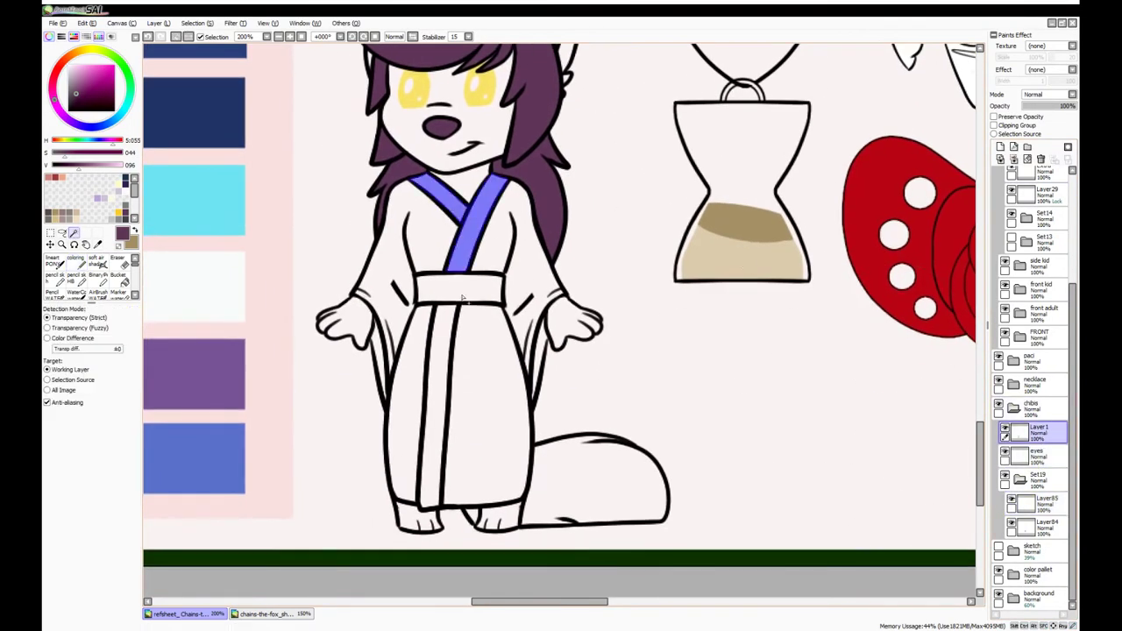
pyautogui.click(464, 298)
pyautogui.click(1039, 501)
pyautogui.press('b')
pyautogui.moveTo(455, 201); pyautogui.dragTo(438, 491)
# Paint both of the robe's sleeve edges dark purple
pyautogui.click(1039, 429)
pyautogui.press('w')
pyautogui.click(379, 359)
pyautogui.click(536, 351)
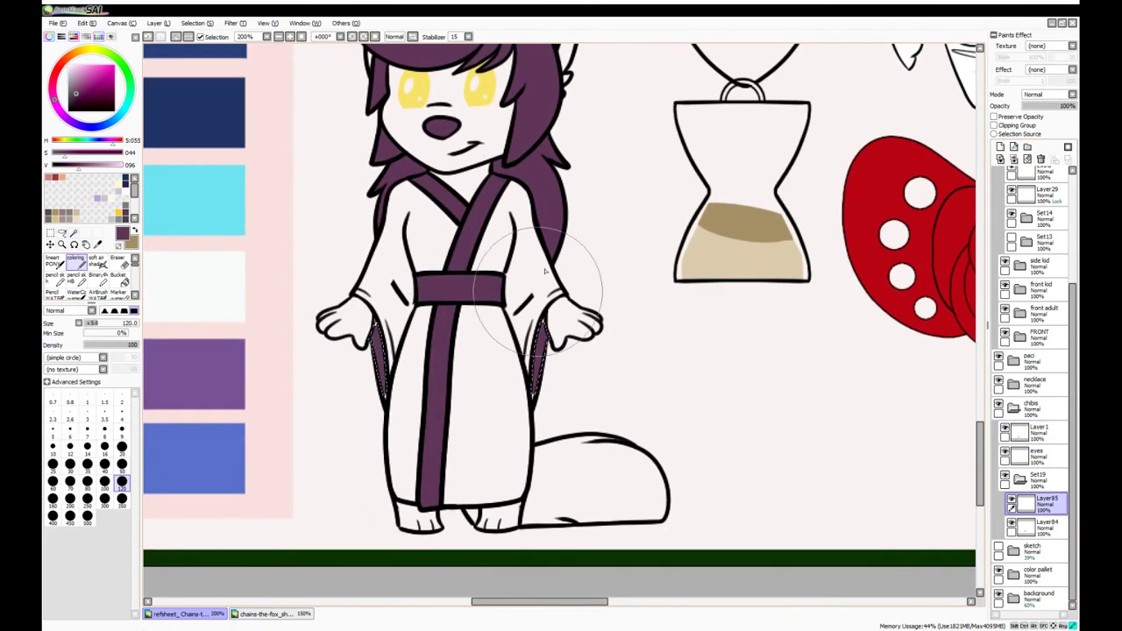
# Fill the robe body, sleeves and lower panels dark purple on a new robe layer
pyautogui.press('w')
pyautogui.click(1039, 430)
pyautogui.click(456, 351)
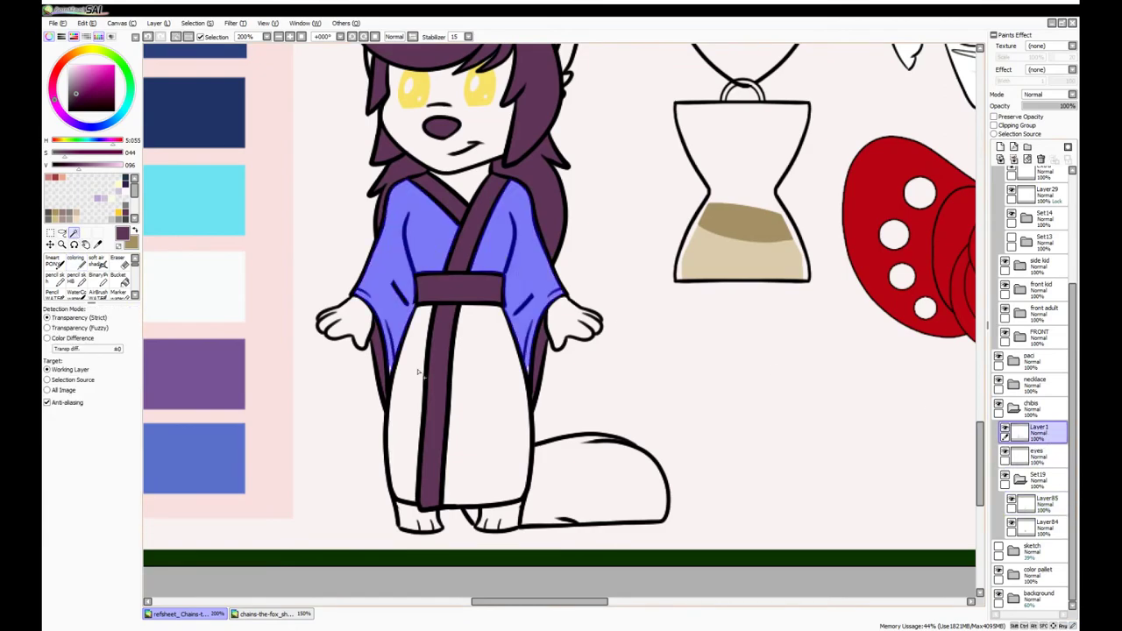
pyautogui.click(490, 404)
pyautogui.click(1000, 147)
pyautogui.press('b')
pyautogui.click(87, 518)
pyautogui.moveTo(456, 263); pyautogui.dragTo(456, 438)
# Hide and reshow the hair and trim colour layers to check the robe fill
pyautogui.click(1011, 523)
pyautogui.click(1010, 547)
pyautogui.click(122, 412)
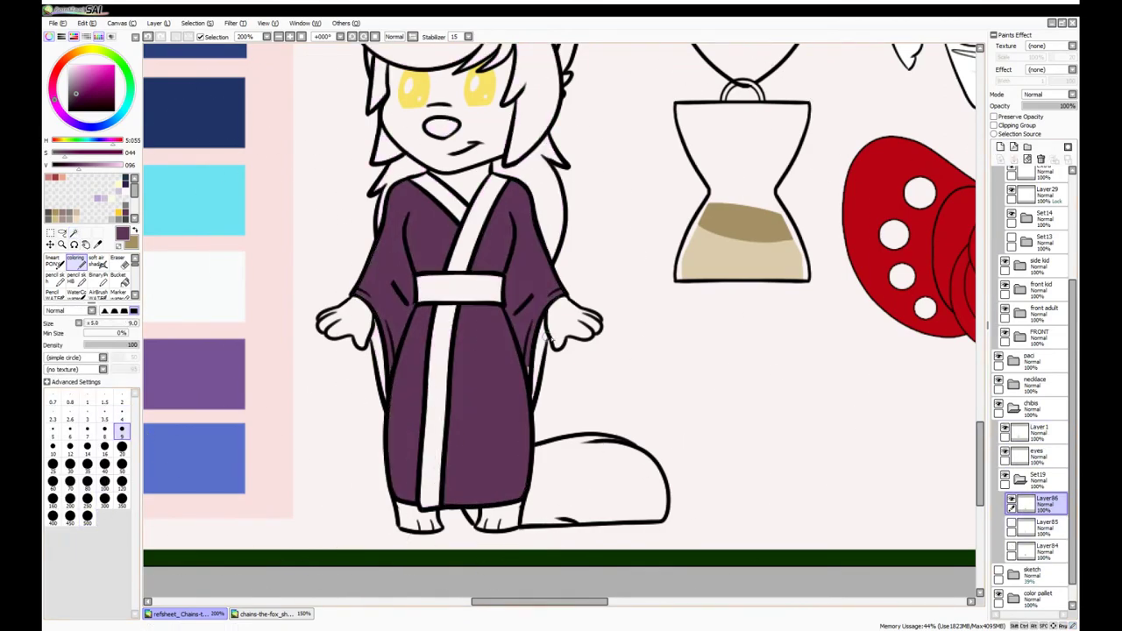
pyautogui.click(1010, 523)
pyautogui.click(1010, 547)
pyautogui.click(1039, 429)
pyautogui.press('w')
pyautogui.keyDown('alt'); pyautogui.click(308, 259); pyautogui.keyUp('alt')
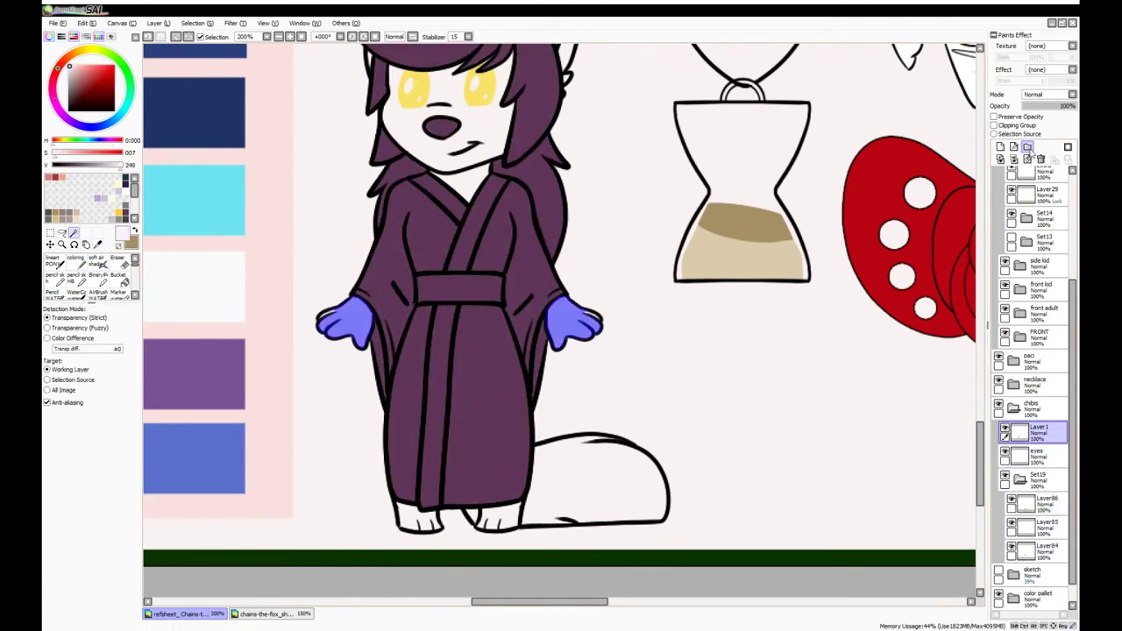
# Select the chibi's face, hands, feet and tail and paint them the purple base
pyautogui.click(596, 482)
pyautogui.click(455, 175)
pyautogui.scroll(-2, 561, 307)
pyautogui.click(1001, 146)
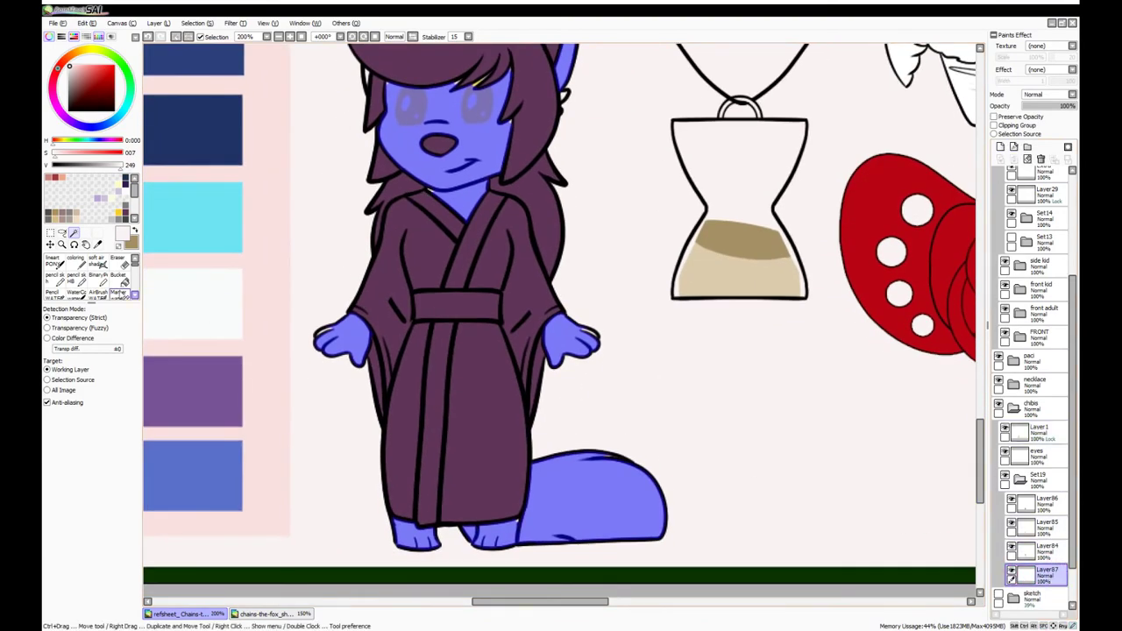
pyautogui.press('b')
pyautogui.click(456, 176)
pyautogui.scroll(2, 350, 263)
pyautogui.scroll(2, 258, 128)
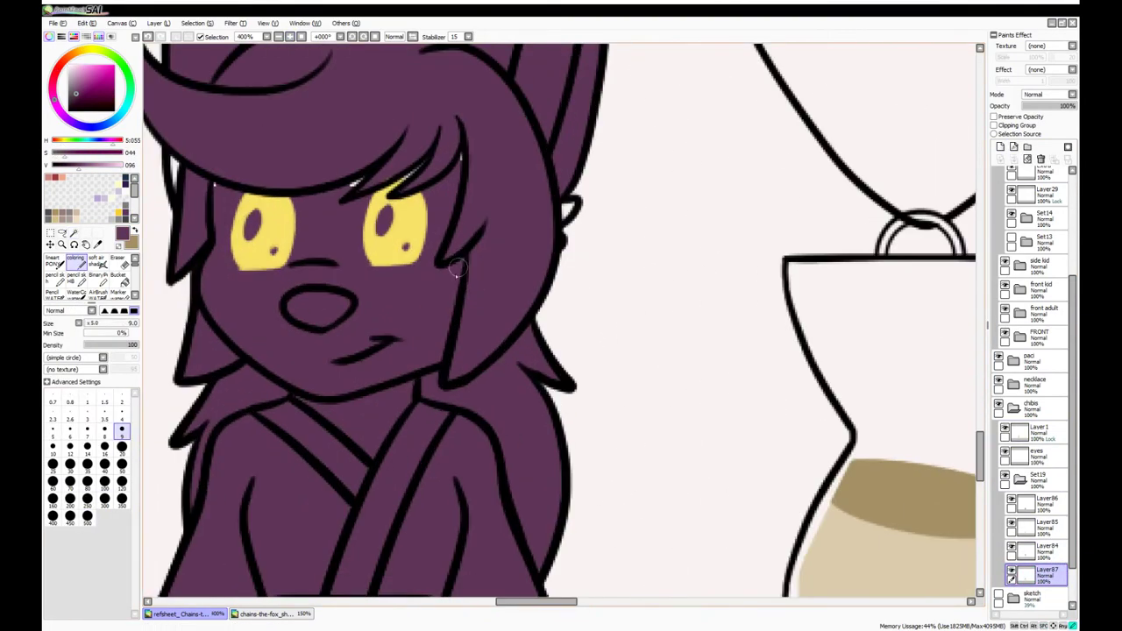
pyautogui.scroll(-2, 177, 188)
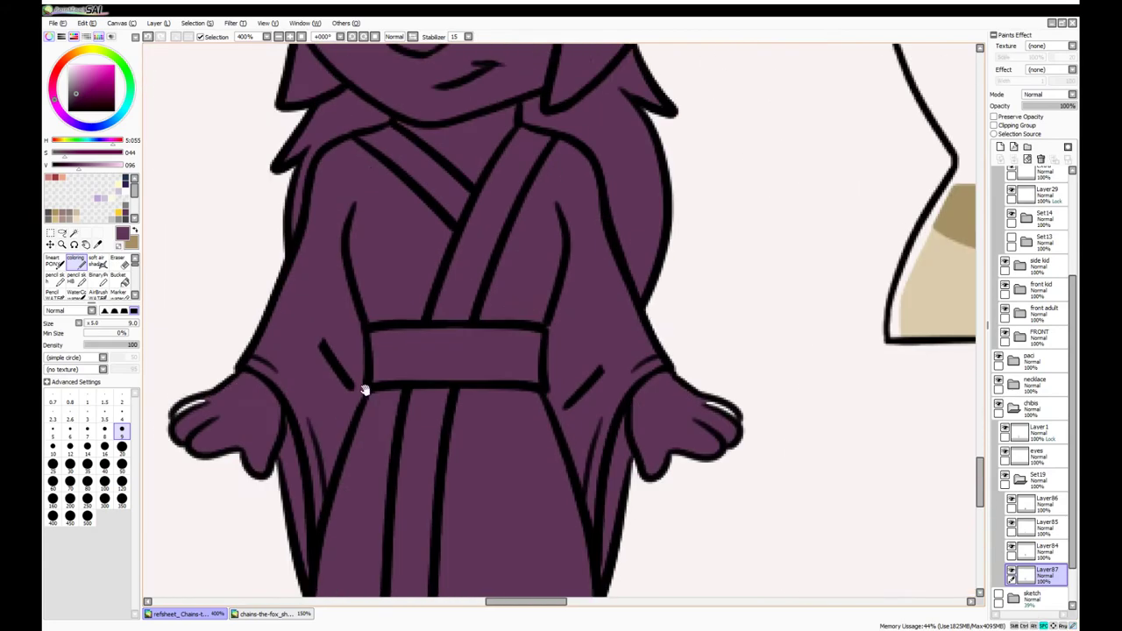
pyautogui.scroll(2, 562, 468)
pyautogui.scroll(-2, 574, 409)
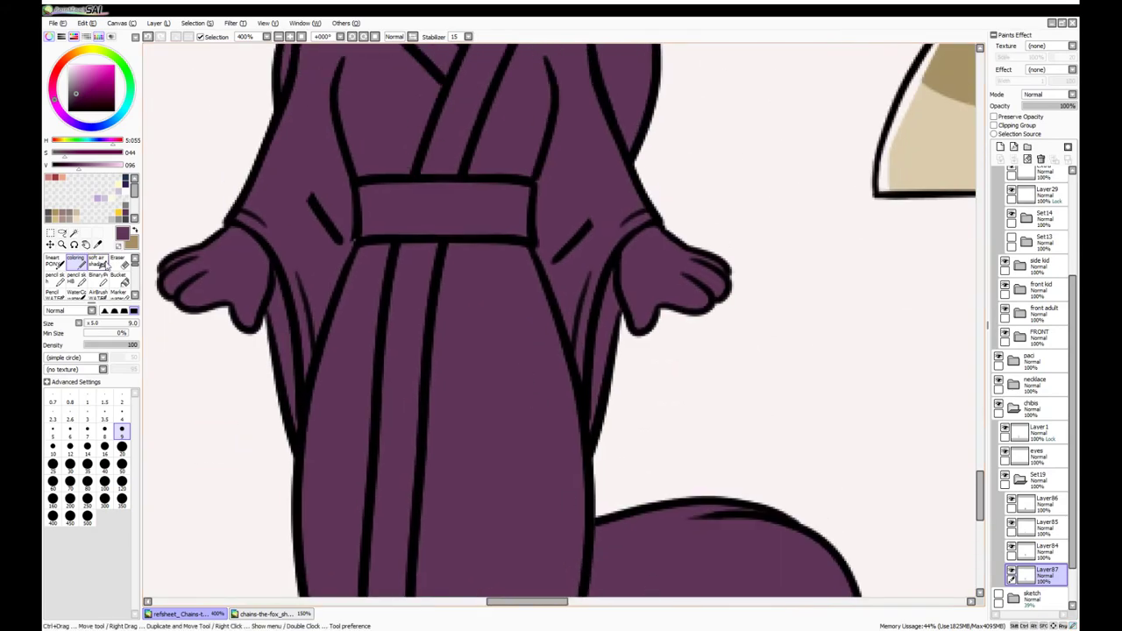
# Check the yellow eyes layer, touch up with the eraser, and zoom out to 25%
pyautogui.click(1041, 501)
pyautogui.scroll(-3, 546, 158)
pyautogui.scroll(4, 611, 201)
pyautogui.click(1035, 452)
pyautogui.press('e')
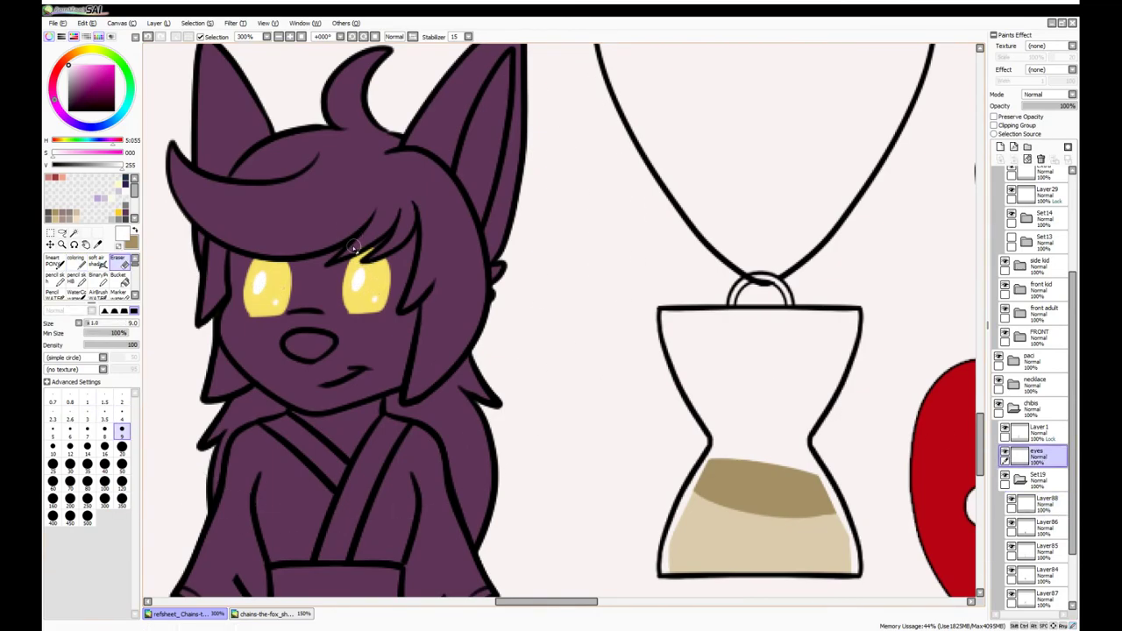
pyautogui.scroll(-4, 260, 249)
pyautogui.scroll(-1, 1012, 470)
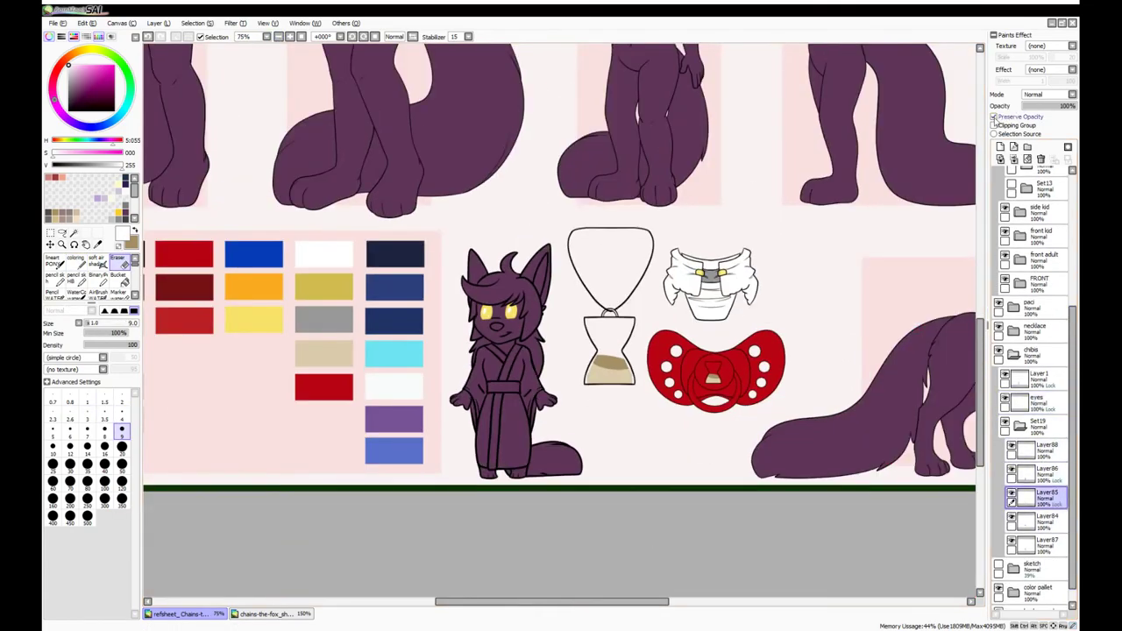
pyautogui.press('KP_Subtract')
pyautogui.press('KP_Subtract')
# Collapse the chibi and feral layer groups and open the front adult group, zoomed in
pyautogui.click(1006, 367)
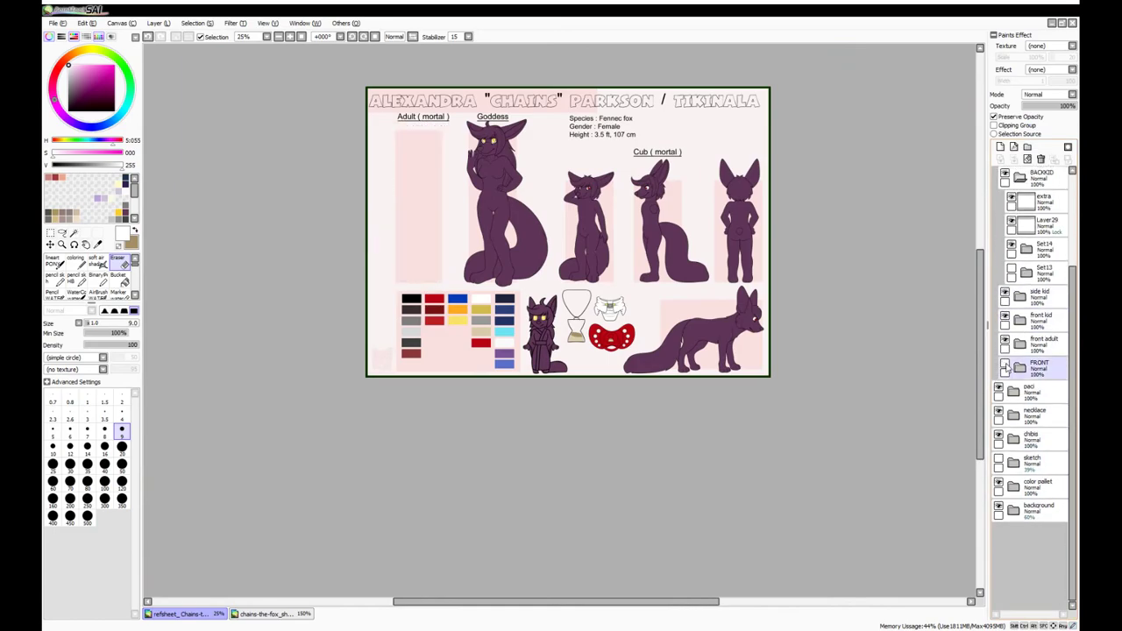
pyautogui.scroll(4, 1016, 369)
pyautogui.click(1043, 379)
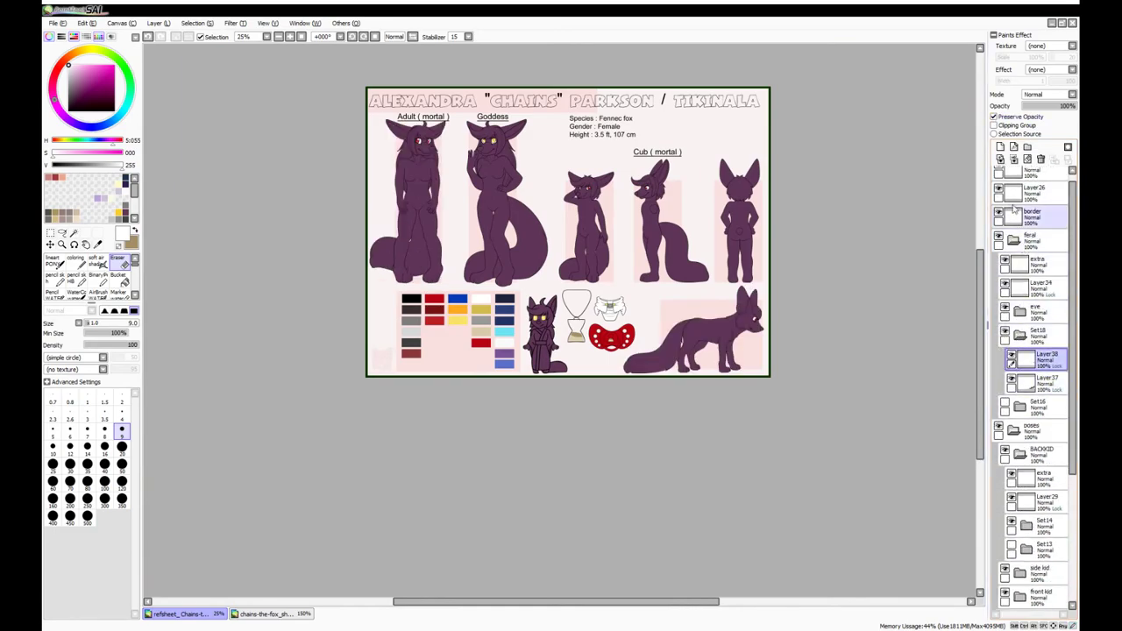
pyautogui.click(1013, 239)
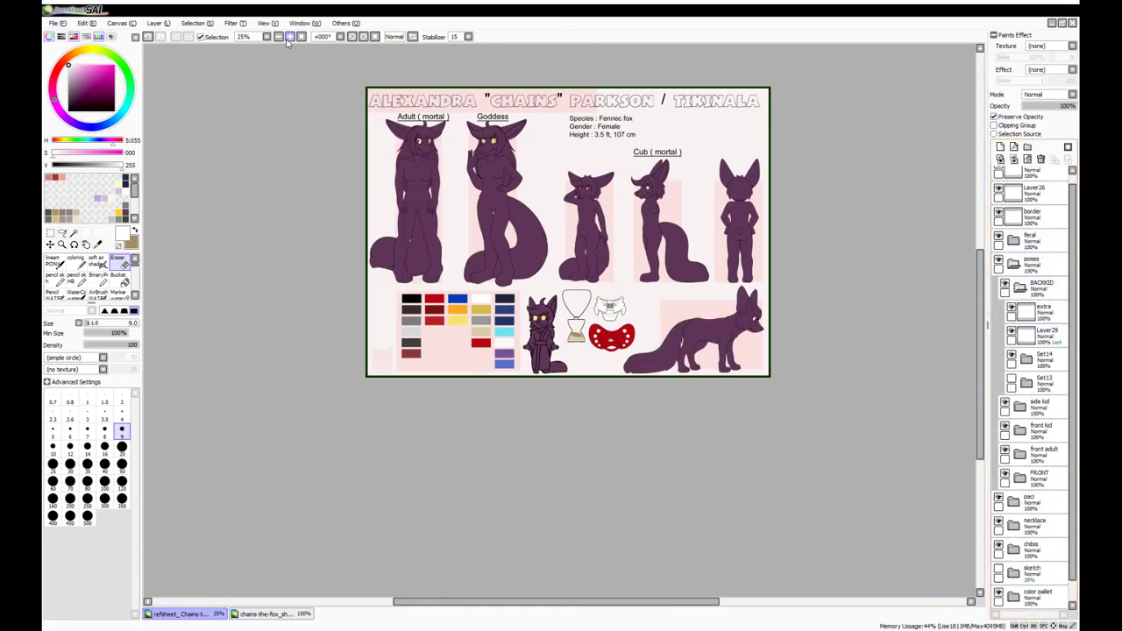
pyautogui.click(285, 39)
pyautogui.click(1005, 477)
pyautogui.scroll(-3, 1030, 386)
# Hide Layer50, Magic Wand the background and invert it to select the adult silhouette on Layer51
pyautogui.click(1018, 408)
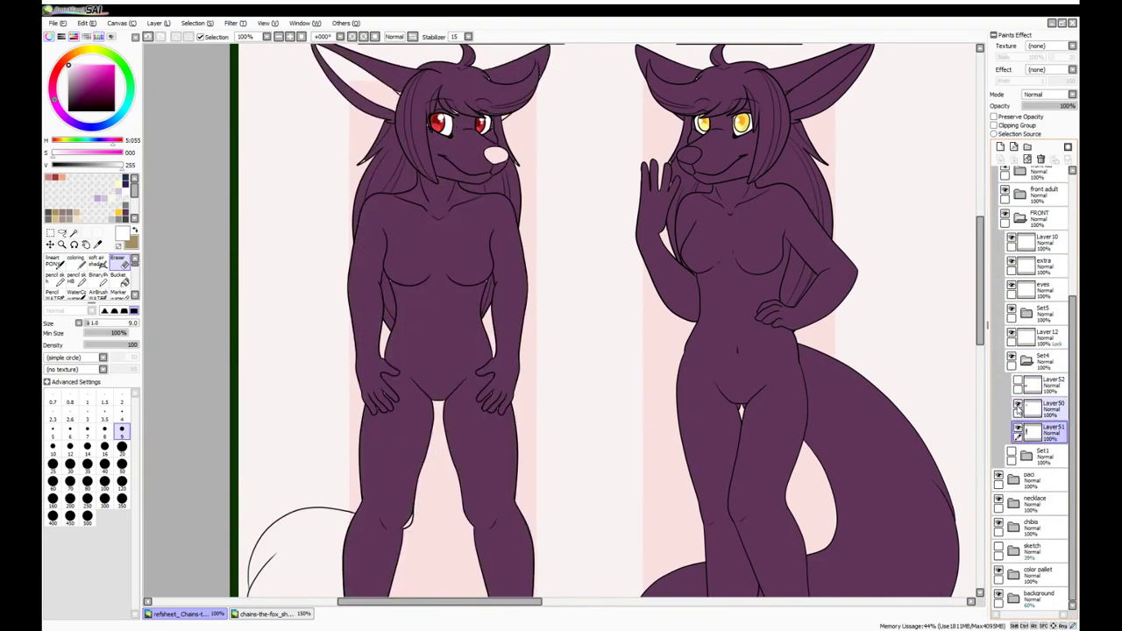
pyautogui.click(1017, 407)
pyautogui.press('w')
pyautogui.click(501, 140)
pyautogui.click(539, 344)
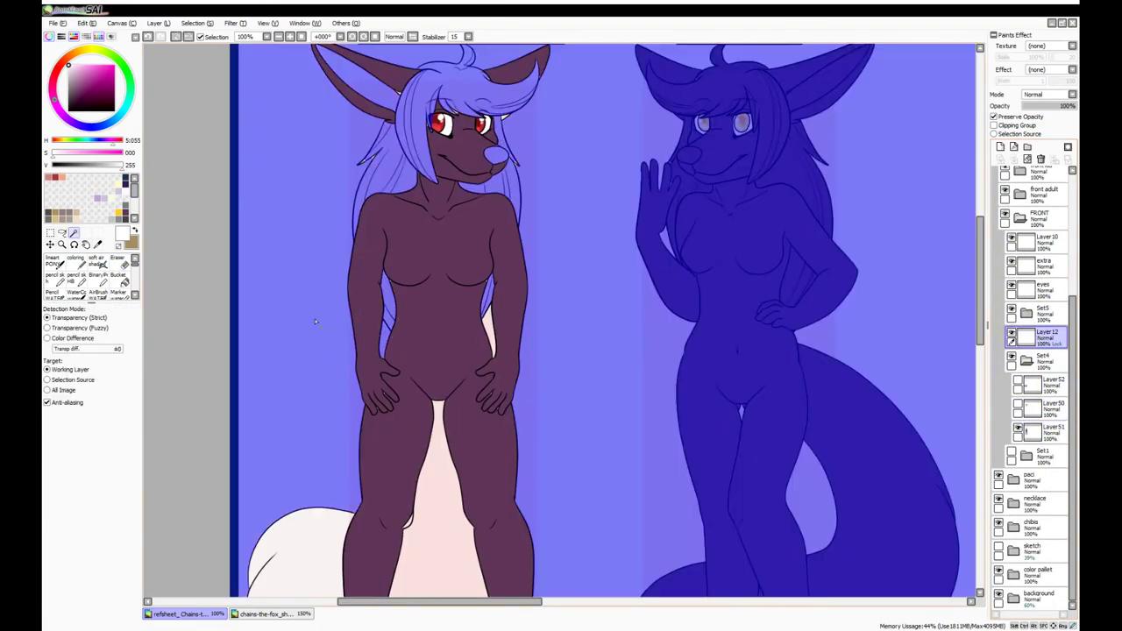
pyautogui.scroll(2, 539, 119)
pyautogui.hotkey('ctrl', 'i')
pyautogui.click(1043, 430)
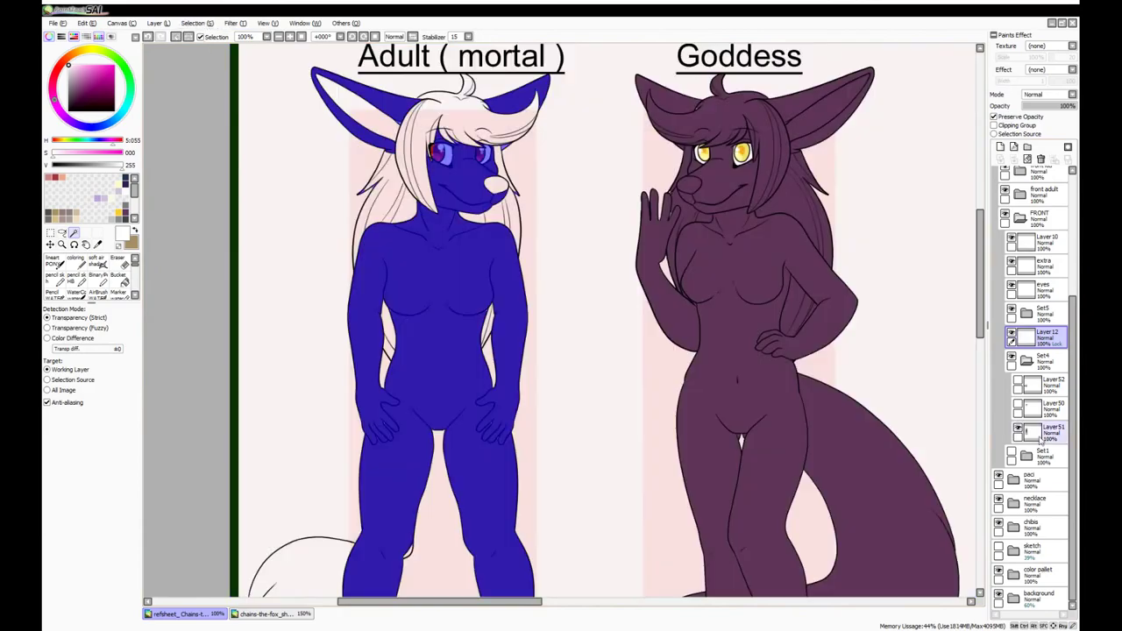
pyautogui.click(76, 260)
# Set the eraser to size 20 to tidy the adult figure's fill edges
pyautogui.scroll(-5, 324, 272)
pyautogui.scroll(4, 443, 201)
pyautogui.press('e')
pyautogui.scroll(15, 750, 358)
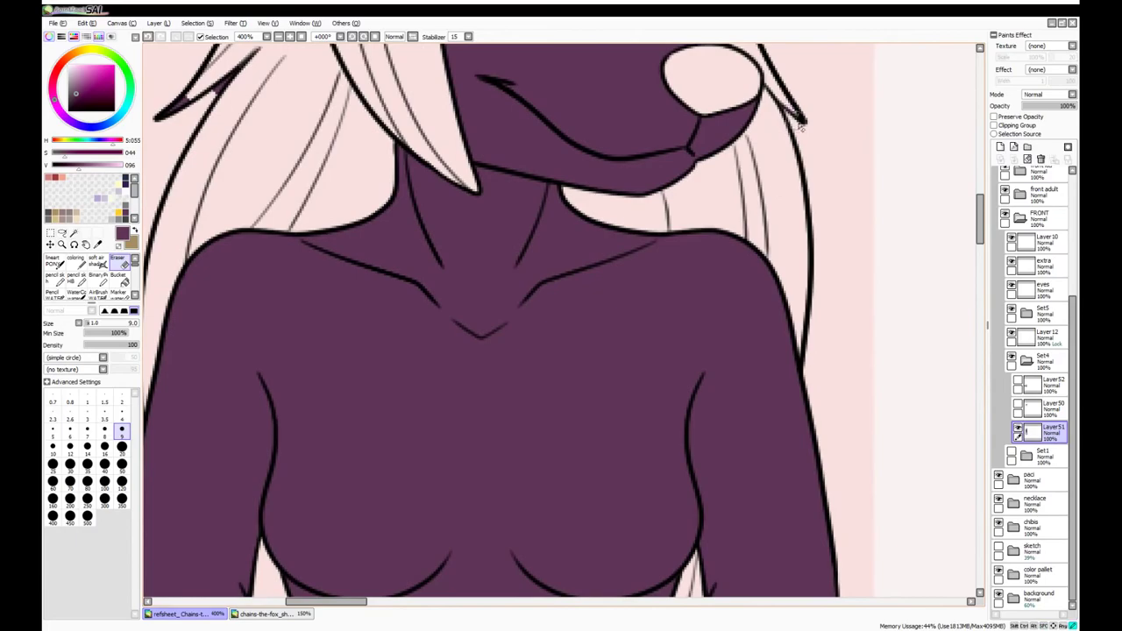
pyautogui.scroll(-3, 799, 127)
pyautogui.scroll(-2, 839, 62)
pyautogui.scroll(1, 711, 333)
pyautogui.scroll(2, 466, 281)
pyautogui.click(122, 446)
pyautogui.scroll(-3, 370, 308)
pyautogui.scroll(4, 371, 307)
pyautogui.hscroll(5, 371, 308)
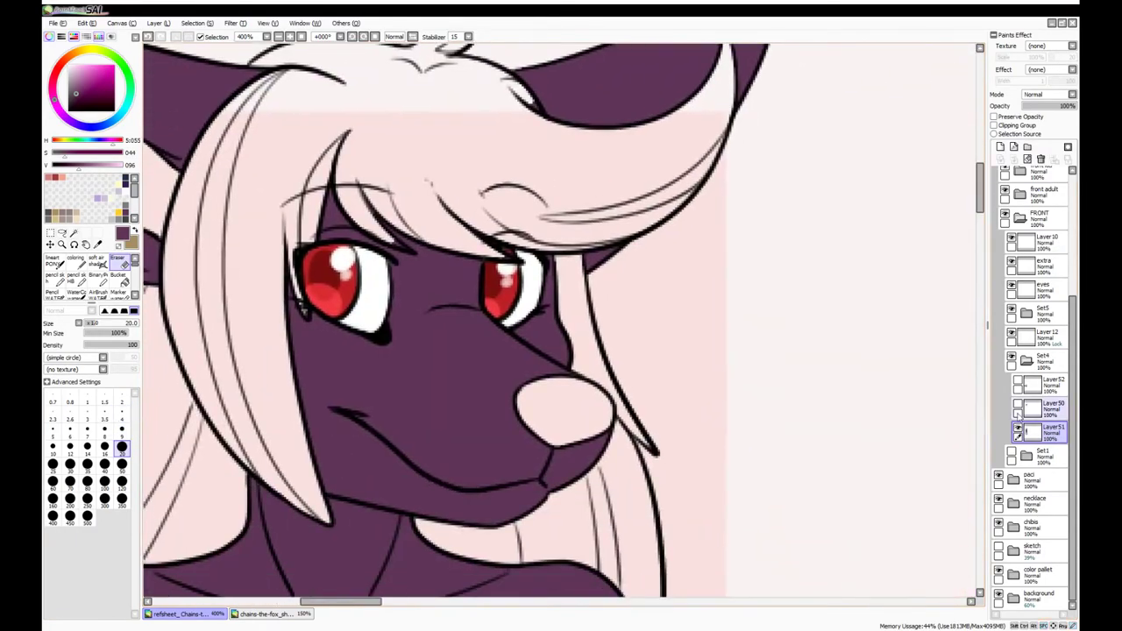
# Paint the adult figure's whole silhouette purple on Layer51 with a large brush
pyautogui.press('b')
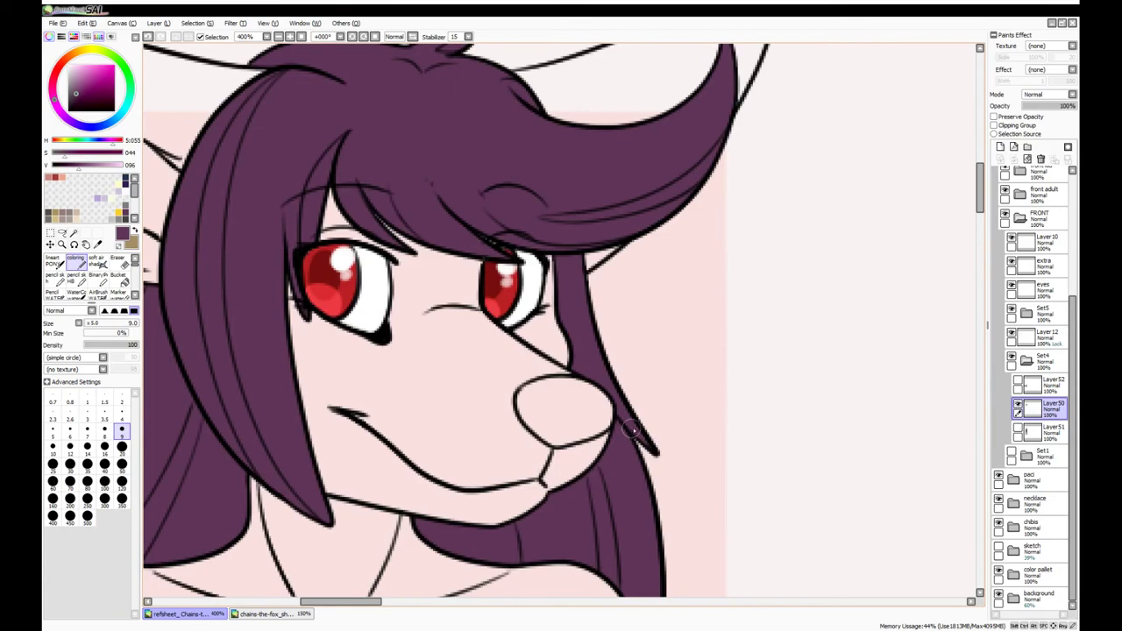
pyautogui.scroll(-1, 631, 429)
pyautogui.scroll(1, 653, 263)
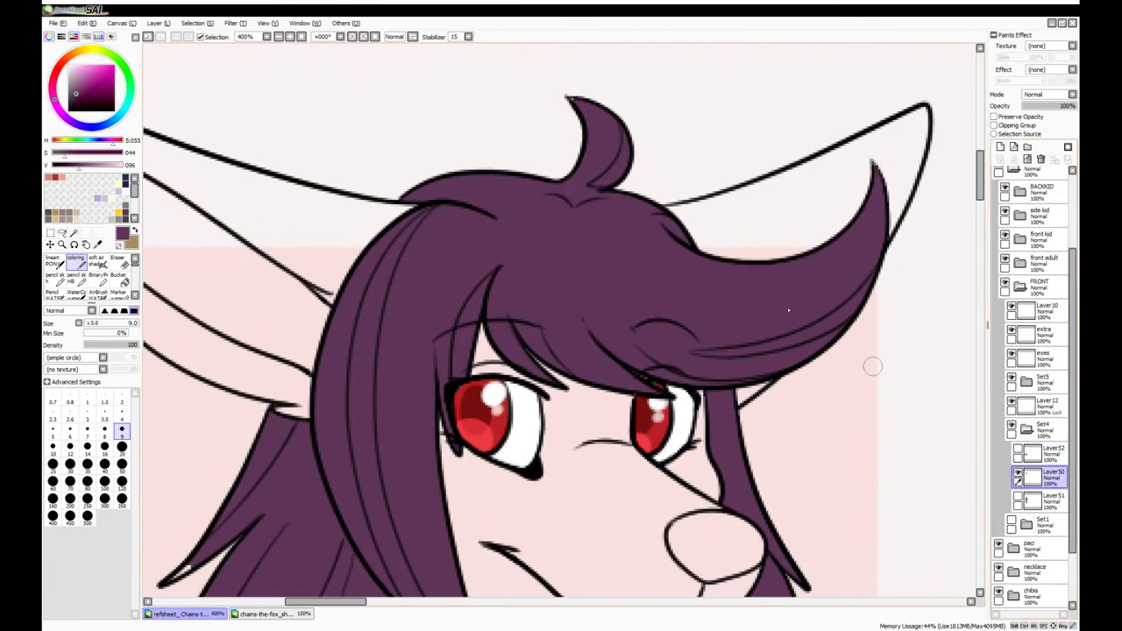
pyautogui.scroll(-3, 486, 214)
pyautogui.hscroll(-2, 487, 214)
pyautogui.scroll(-5, 338, 328)
pyautogui.scroll(5, 339, 327)
pyautogui.scroll(-2, 395, 351)
pyautogui.scroll(3, 504, 561)
pyautogui.scroll(-5, 504, 561)
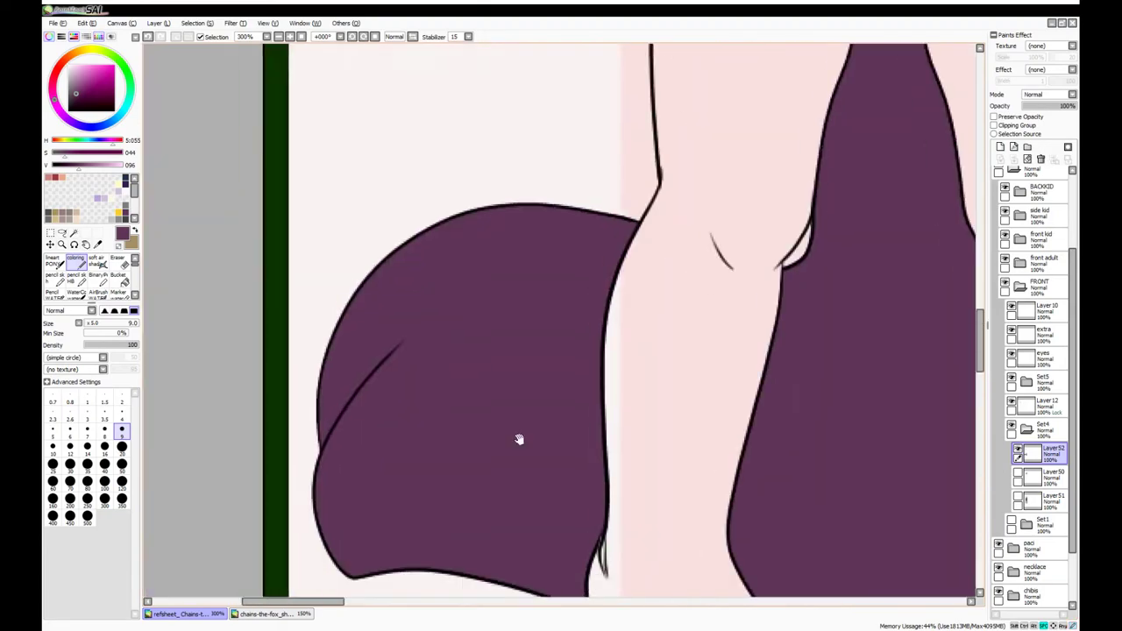
pyautogui.click(1043, 498)
pyautogui.scroll(-3, 1052, 346)
# Collapse the FRONT group, open the front adult group and bring the goddess's face into view
pyautogui.click(1038, 285)
pyautogui.click(1019, 284)
pyautogui.click(1019, 261)
pyautogui.scroll(3, 537, 104)
pyautogui.moveTo(537, 103); pyautogui.dragTo(544, 281)
pyautogui.scroll(2, 543, 281)
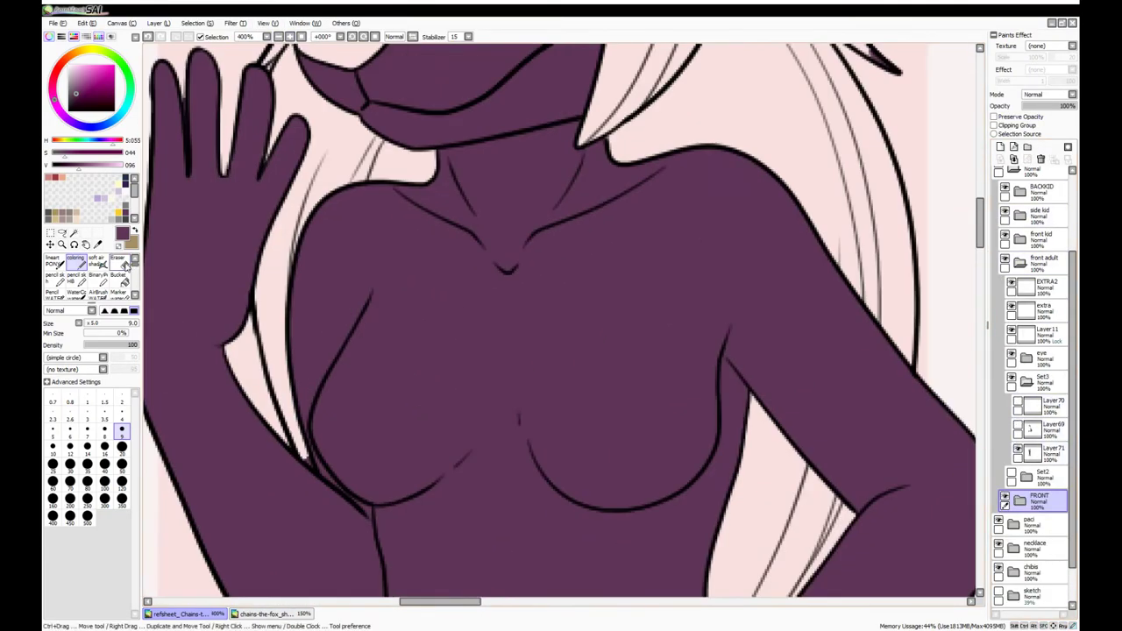
# Toggle the goddess's purple fill on Layer71 off and back on to verify it
pyautogui.click(1017, 451)
pyautogui.click(1044, 428)
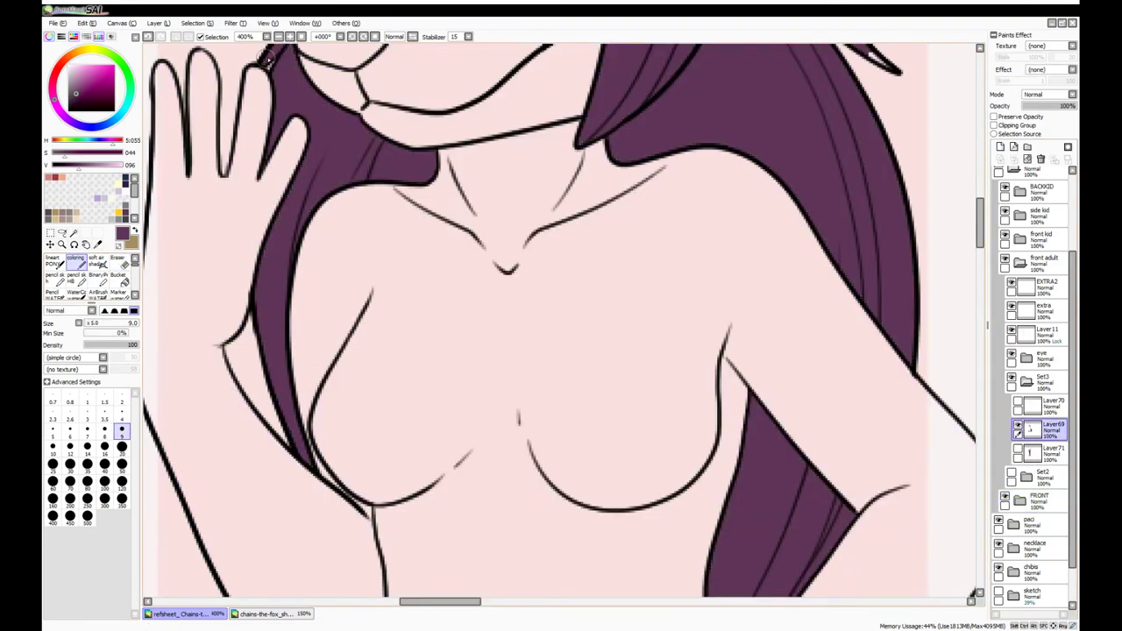
pyautogui.scroll(-2, 496, 309)
pyautogui.scroll(2, 496, 308)
pyautogui.moveTo(303, 251); pyautogui.dragTo(525, 491)
pyautogui.click(1017, 429)
pyautogui.hotkey('ctrl', '-')
pyautogui.hotkey('ctrl', '-')
pyautogui.hotkey('ctrl', '-')
pyautogui.hotkey('ctrl', '-')
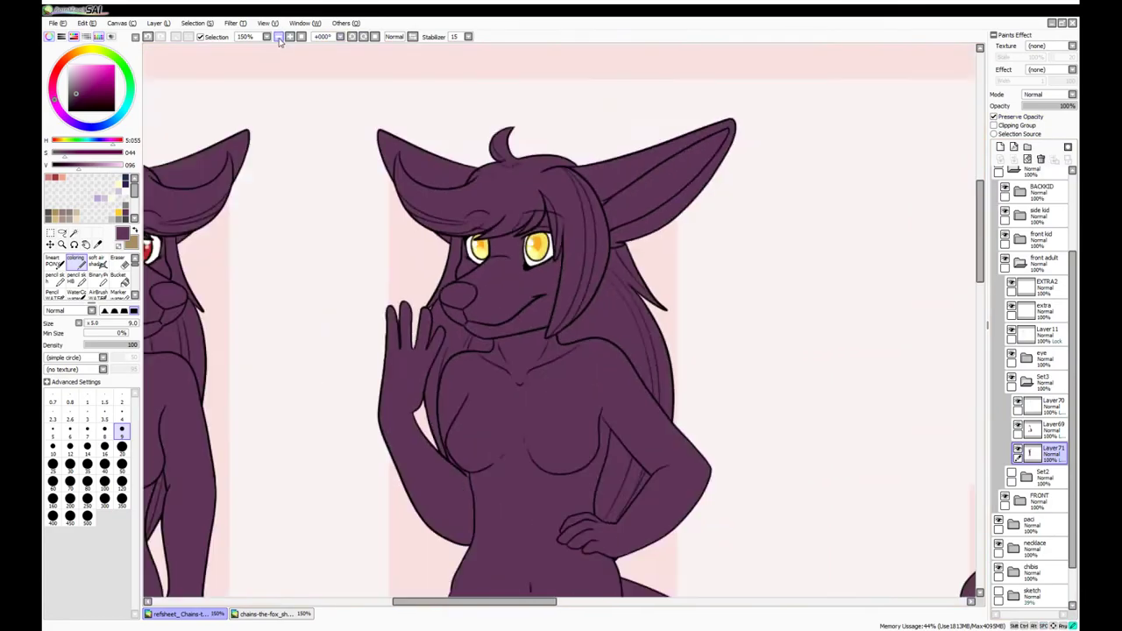
pyautogui.click(1034, 250)
# Check the front kid's purple hair layers (Layer72, Layer73) by toggling their visibility
pyautogui.click(1021, 239)
pyautogui.hotkey('ctrl', '+')
pyautogui.hotkey('ctrl', '+')
pyautogui.hotkey('ctrl', '+')
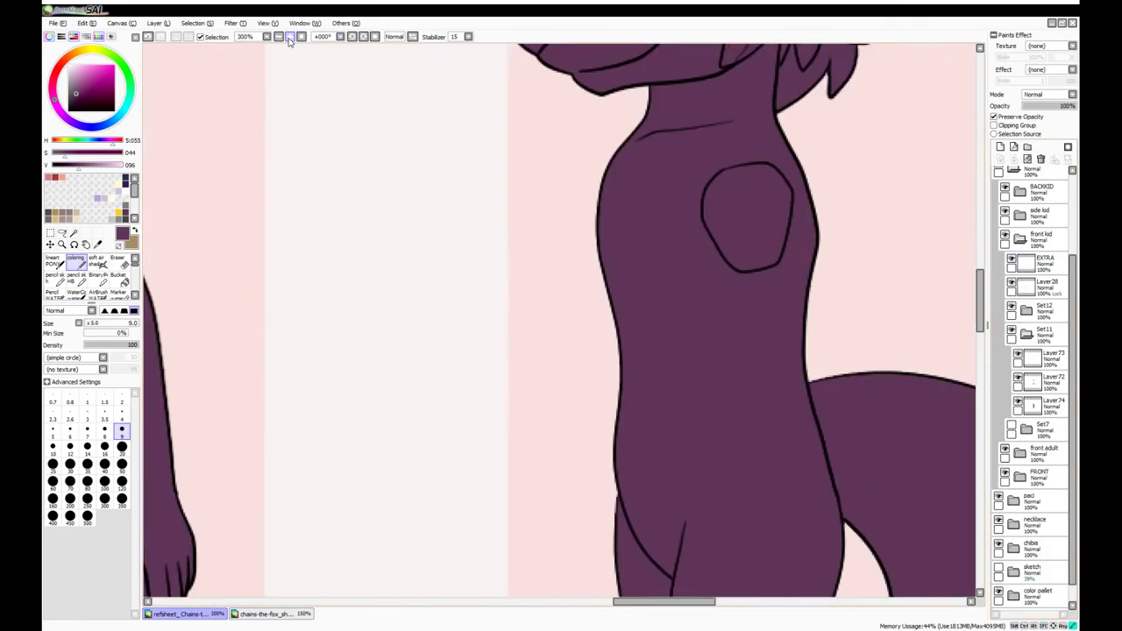
pyautogui.click(1052, 381)
pyautogui.hotkey('ctrl', '+')
pyautogui.scroll(-10, 576, 430)
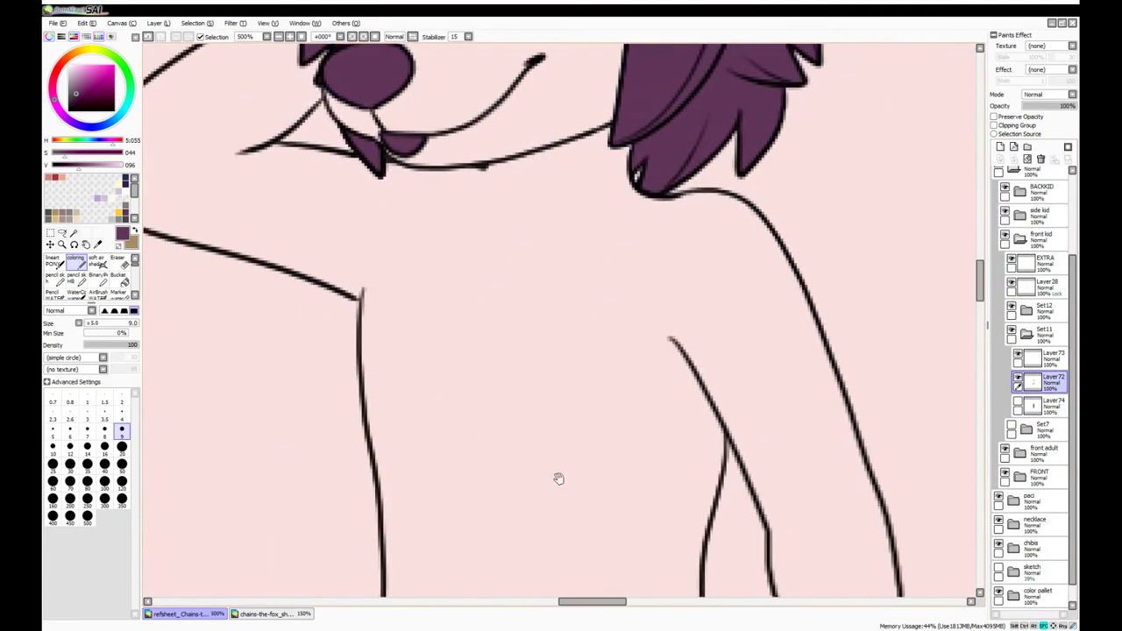
pyautogui.scroll(4, 714, 150)
pyautogui.click(1018, 381)
pyautogui.click(1051, 357)
pyautogui.scroll(6, 599, 456)
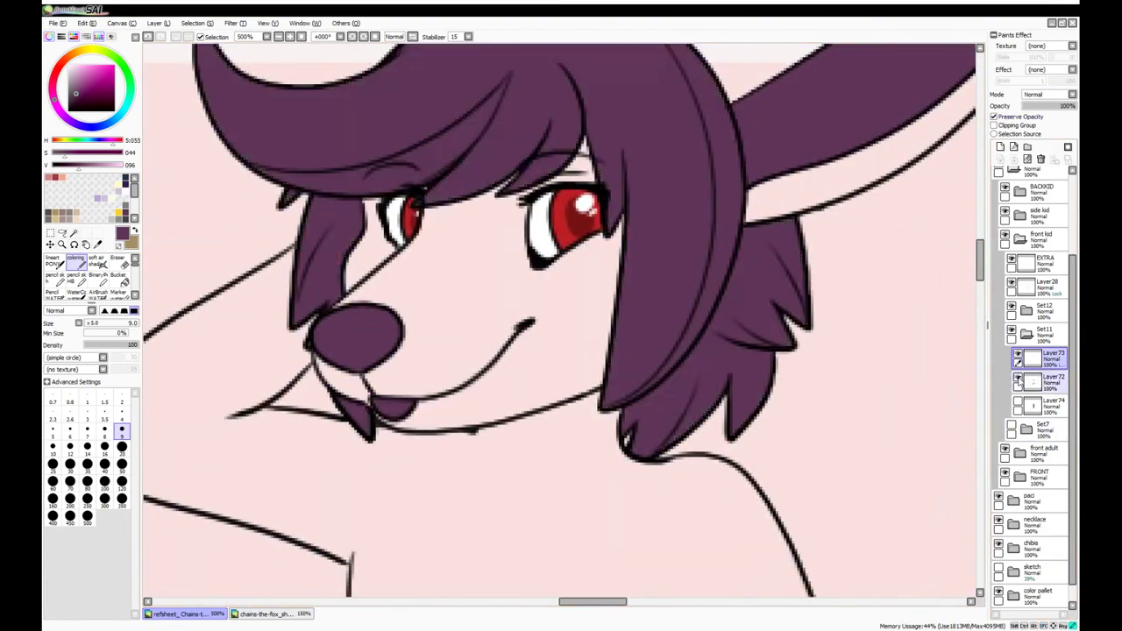
pyautogui.click(1018, 382)
pyautogui.hotkey('ctrl', '-')
pyautogui.hotkey('ctrl', '-')
pyautogui.hotkey('ctrl', '-')
pyautogui.hotkey('ctrl', '+')
pyautogui.click(1019, 214)
# In the side kid's Set9 group, hide Layer77 and show Layer75 so the hair turns purple
pyautogui.click(1025, 261)
pyautogui.click(1026, 309)
pyautogui.click(1018, 334)
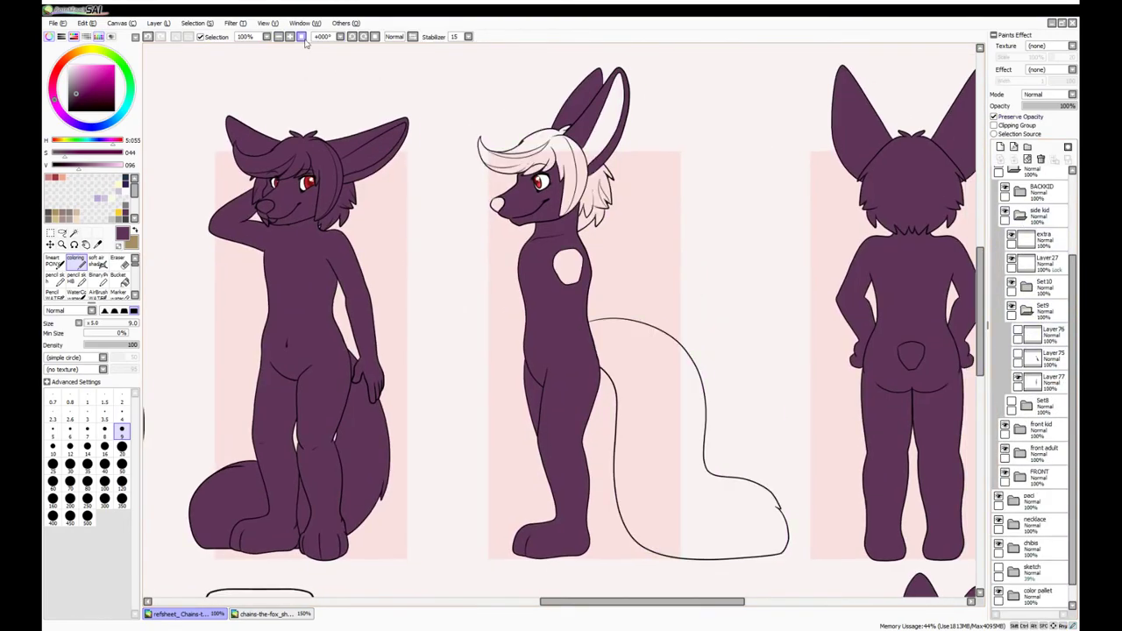
pyautogui.hotkey('ctrl', '+')
pyautogui.hotkey('ctrl', '+')
pyautogui.hotkey('ctrl', '+')
pyautogui.scroll(10, 497, 433)
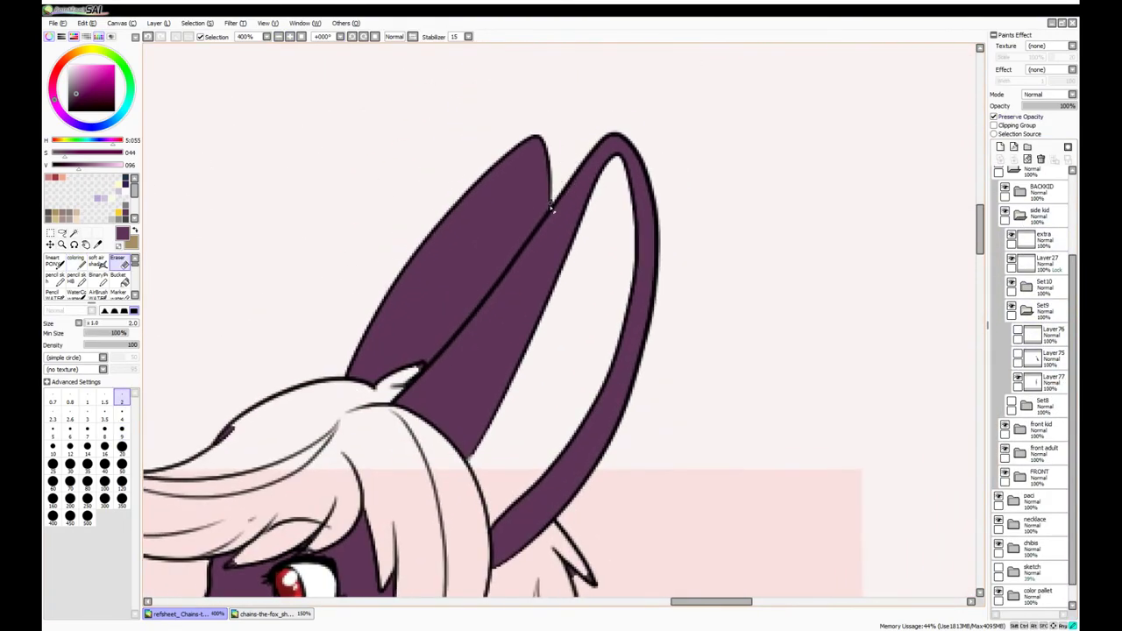
pyautogui.scroll(-5, 552, 200)
pyautogui.moveTo(602, 478); pyautogui.dragTo(673, 457)
pyautogui.click(1018, 381)
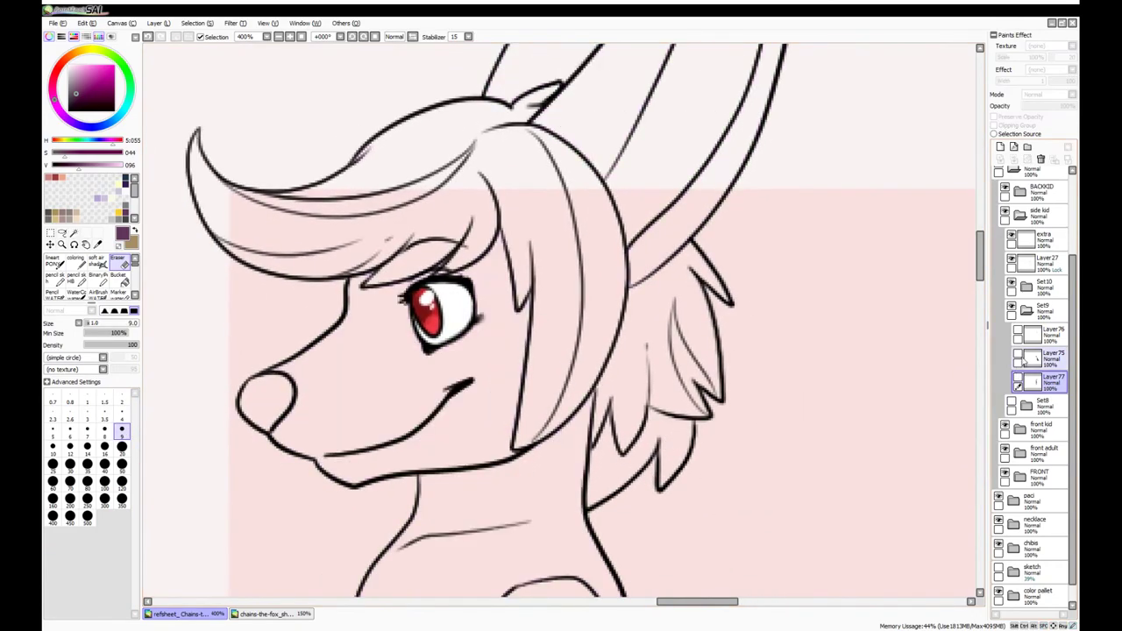
pyautogui.click(1018, 358)
pyautogui.click(1048, 357)
# Fill the side kid's hair, nose and body dark purple with the flat colouring brush
pyautogui.click(75, 260)
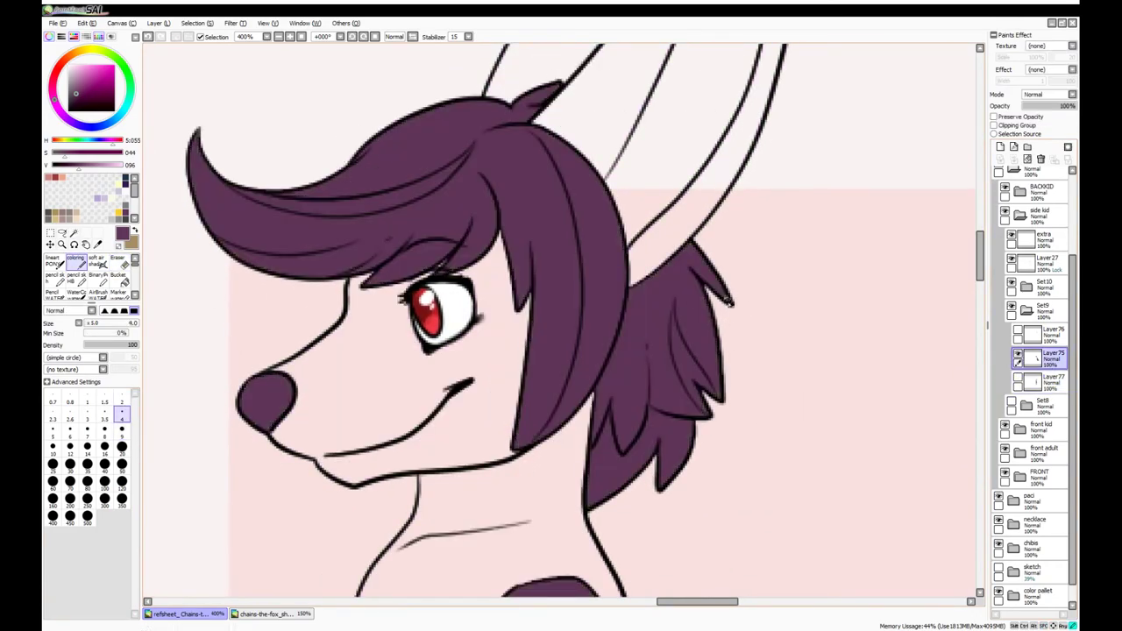
pyautogui.scroll(3, 436, 283)
pyautogui.scroll(-3, 430, 240)
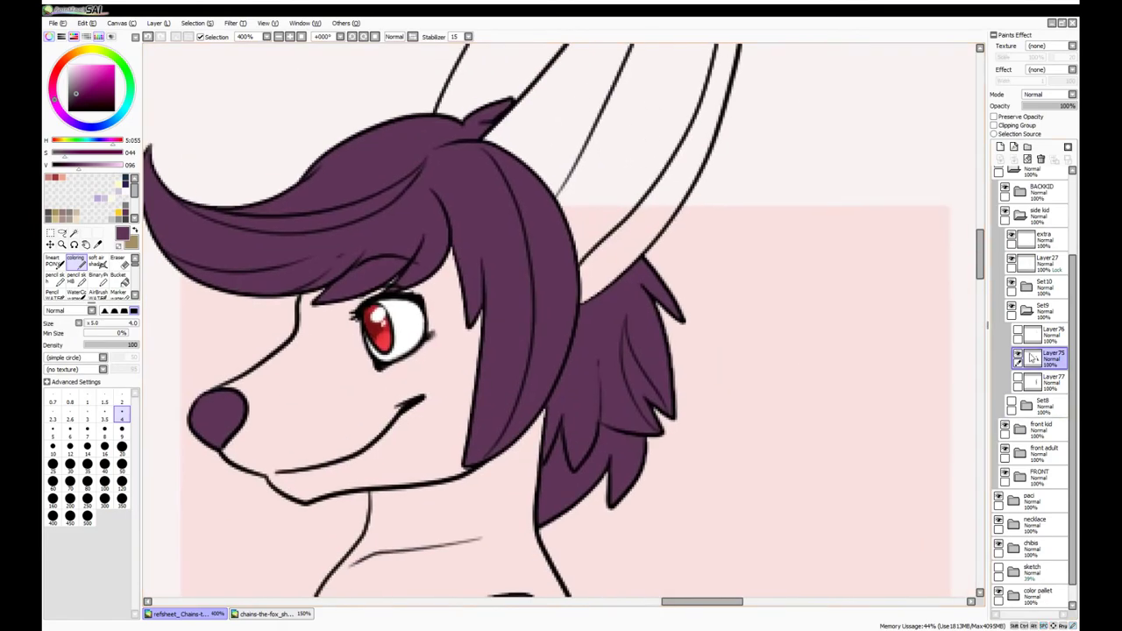
pyautogui.scroll(-5, 599, 241)
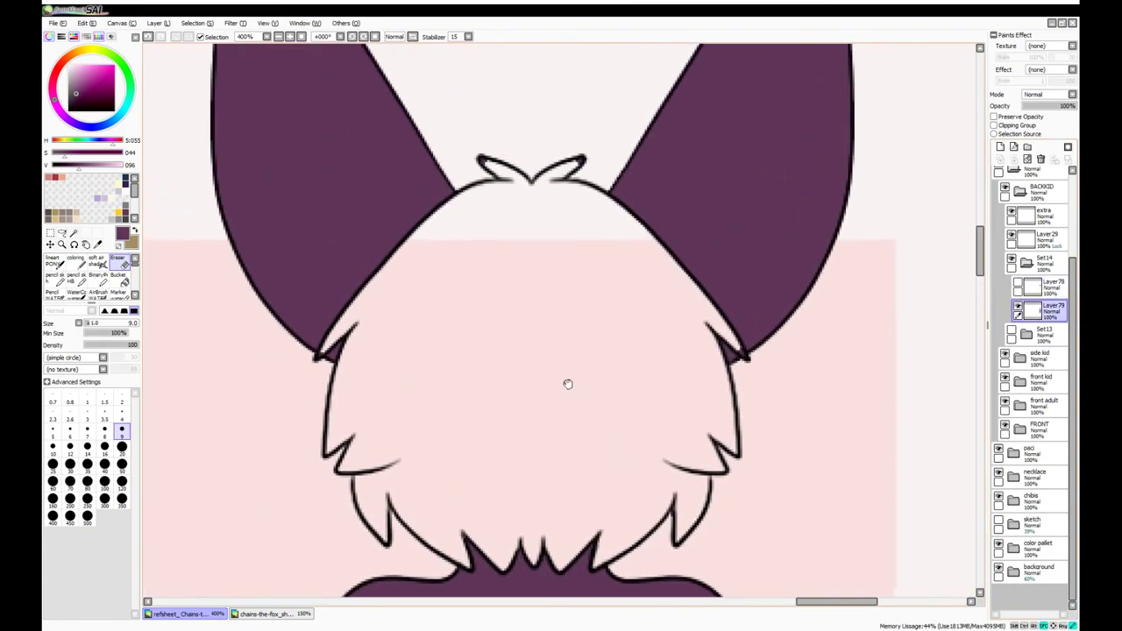
pyautogui.scroll(-10, 568, 384)
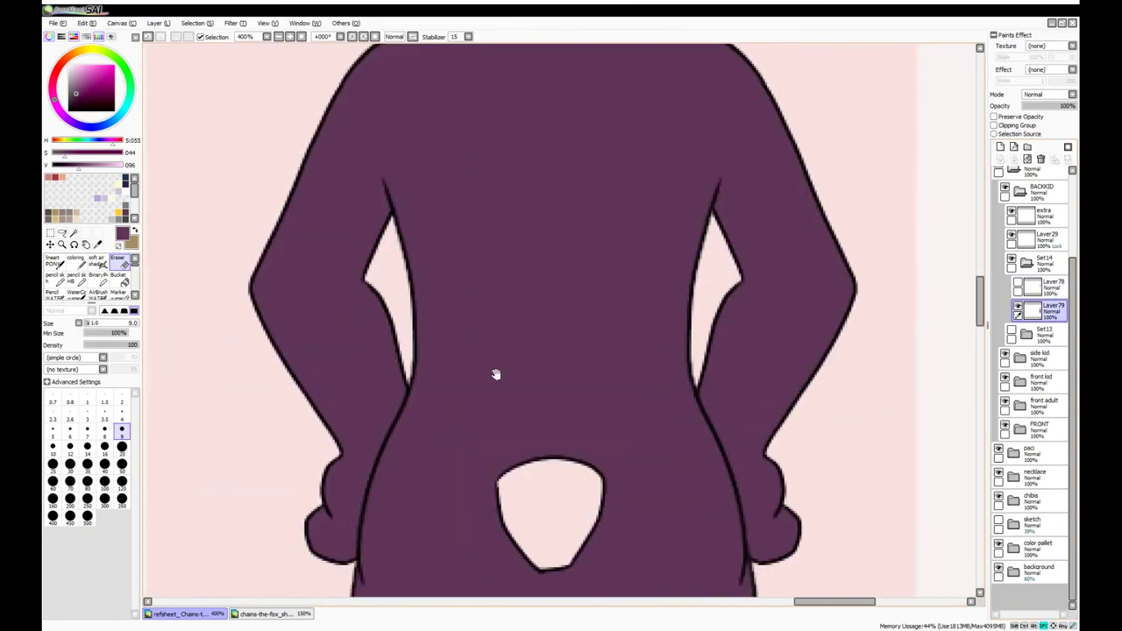
pyautogui.scroll(10, 471, 188)
pyautogui.click(76, 260)
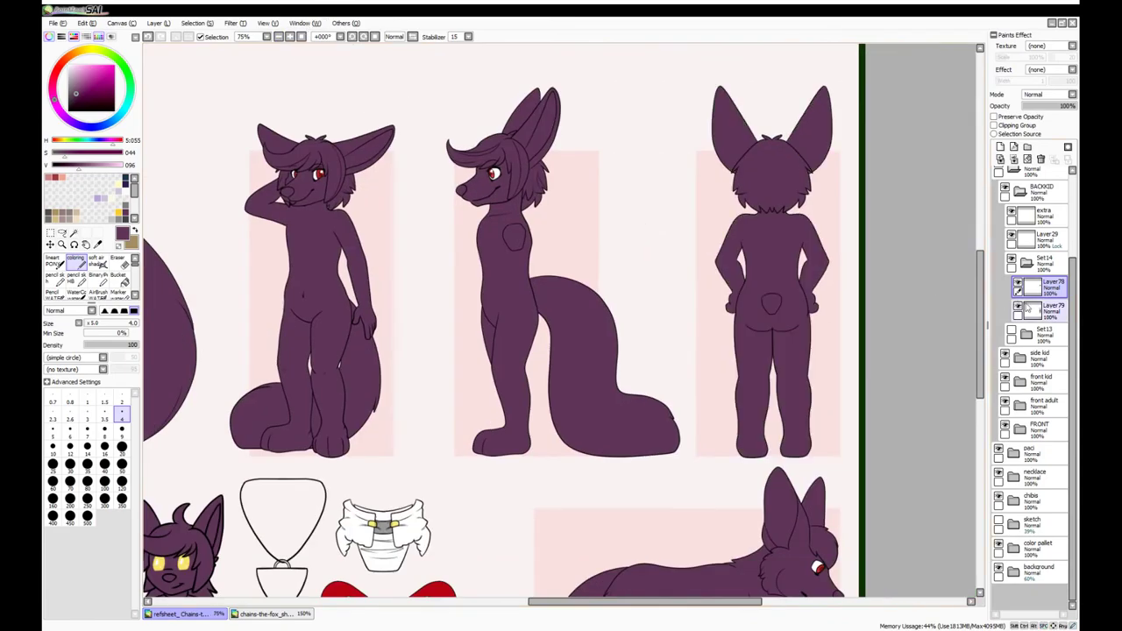
# Draw inner-ear and fur lines in the feral fox's ear on its extra layer, erasing stray strokes
pyautogui.click(278, 36)
pyautogui.click(278, 35)
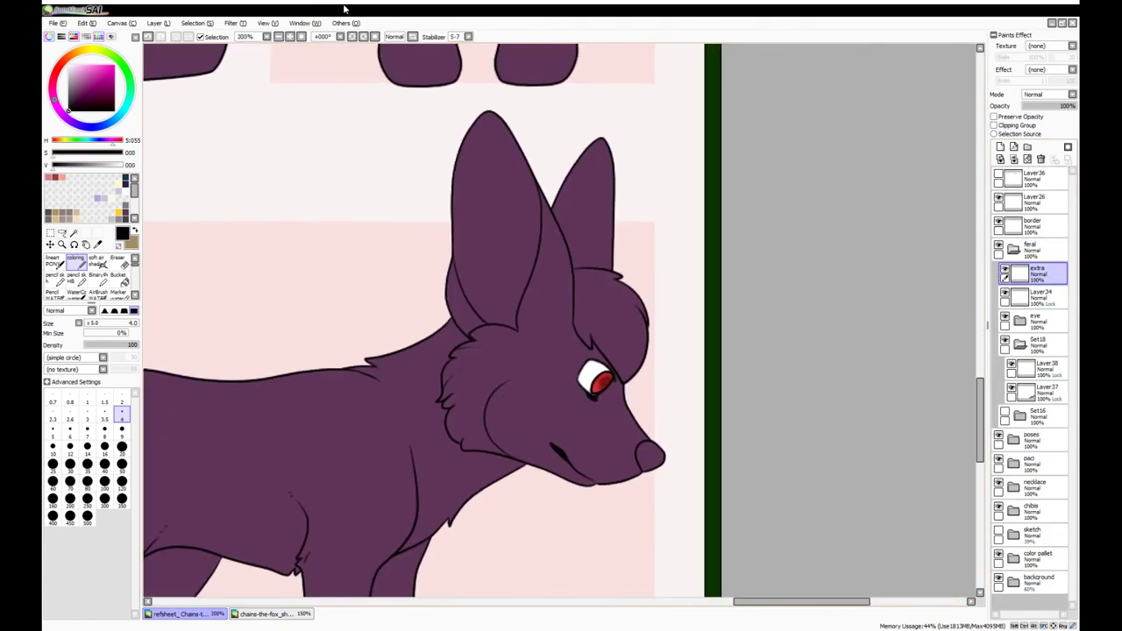
pyautogui.click(278, 36)
pyautogui.moveTo(513, 504)
pyautogui.mouseDown()
pyautogui.moveTo(483, 471)
pyautogui.moveTo(468, 411)
pyautogui.moveTo(457, 359)
pyautogui.mouseUp()
pyautogui.moveTo(488, 195); pyautogui.dragTo(487, 261)
pyautogui.press('e')
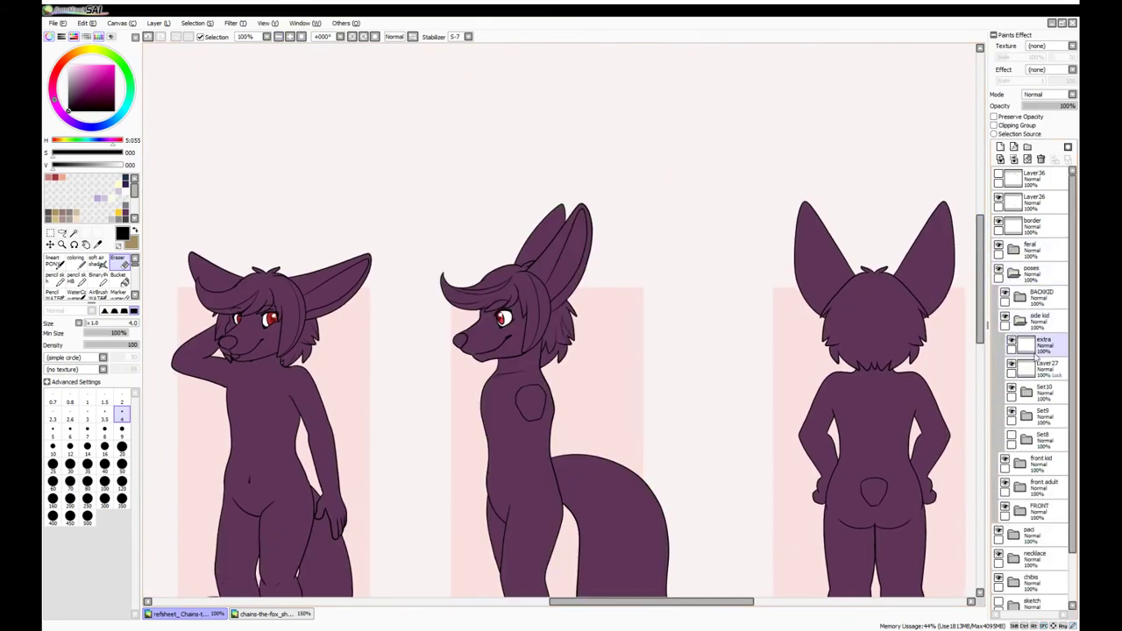
# Draw ear and inner-ear lines on the side kid fox's extra linework layer
pyautogui.click(1037, 346)
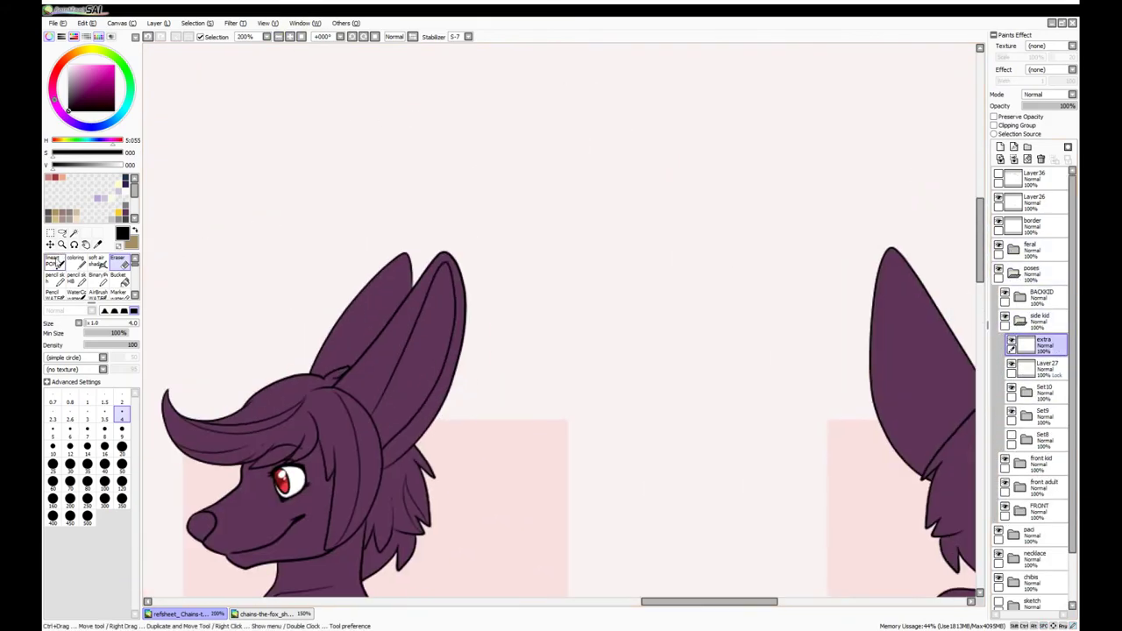
pyautogui.press('n')
pyautogui.moveTo(442, 279); pyautogui.dragTo(393, 322)
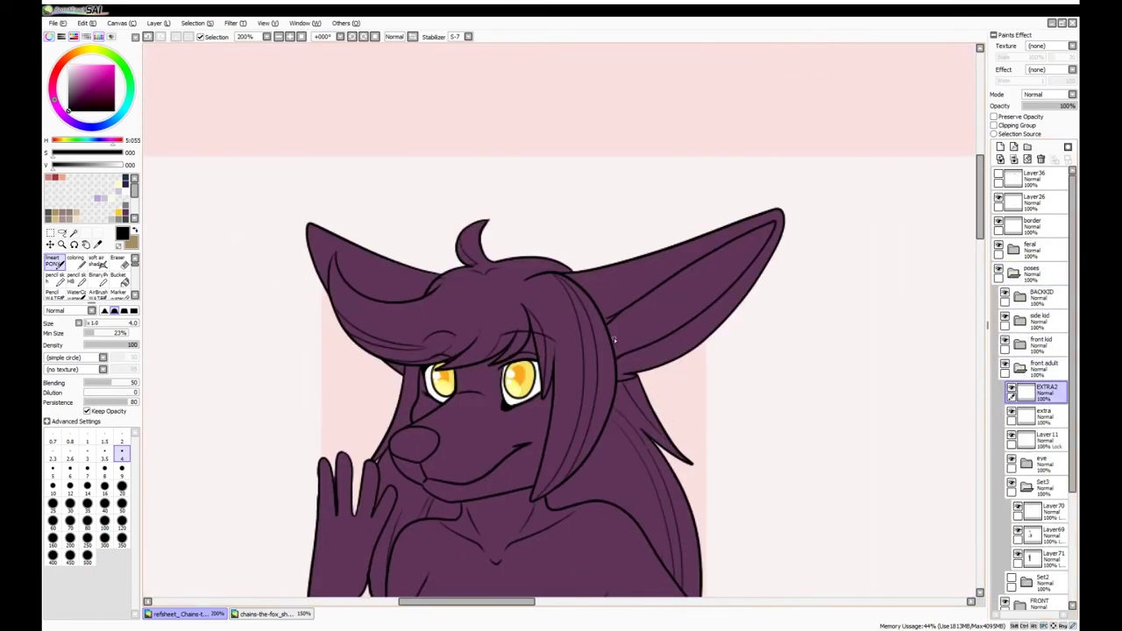
pyautogui.moveTo(614, 337)
pyautogui.mouseDown()
pyautogui.moveTo(671, 321)
pyautogui.moveTo(759, 230)
pyautogui.mouseUp()
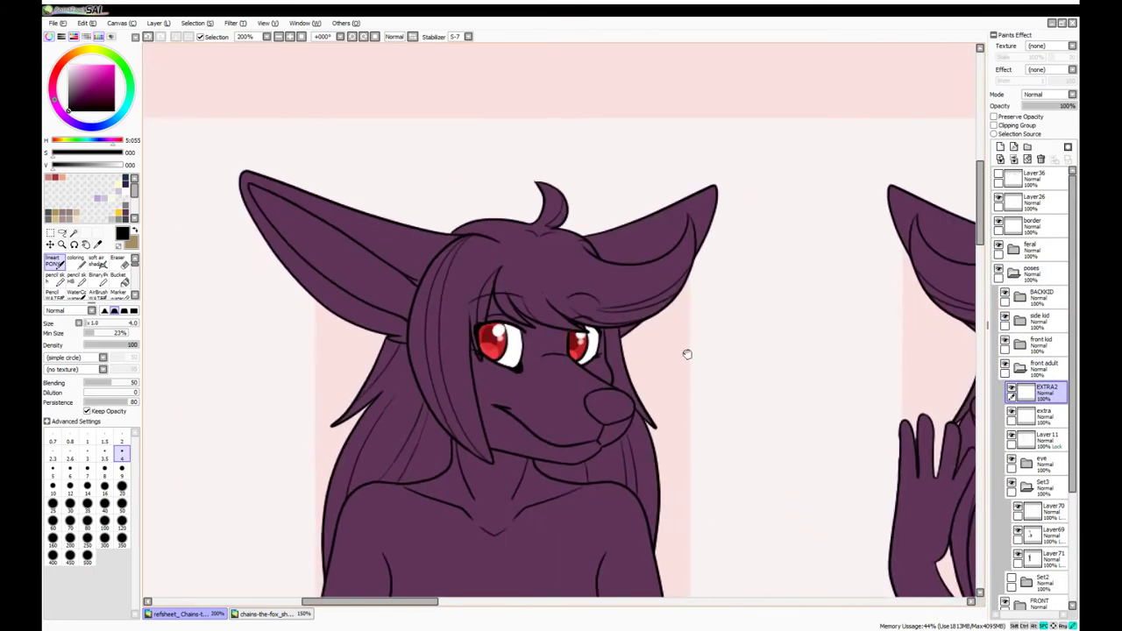
pyautogui.click(1026, 417)
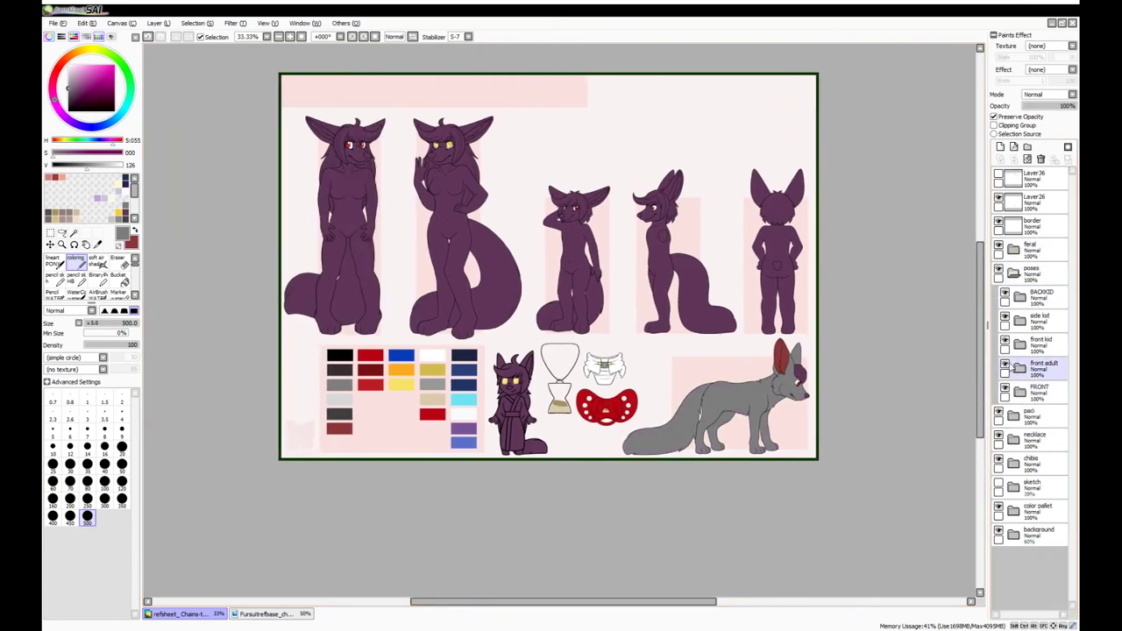
# Recolour the pose figures gray with red inner ears, then view the Chains fursuit reference
pyautogui.scroll(-4, 1058, 514)
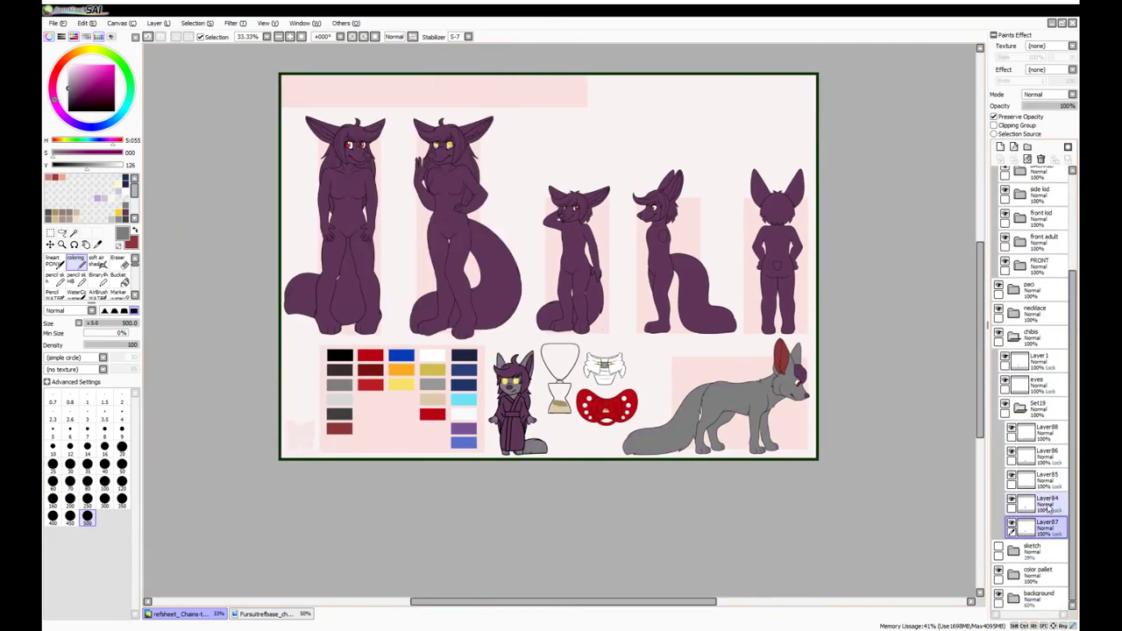
pyautogui.click(1038, 478)
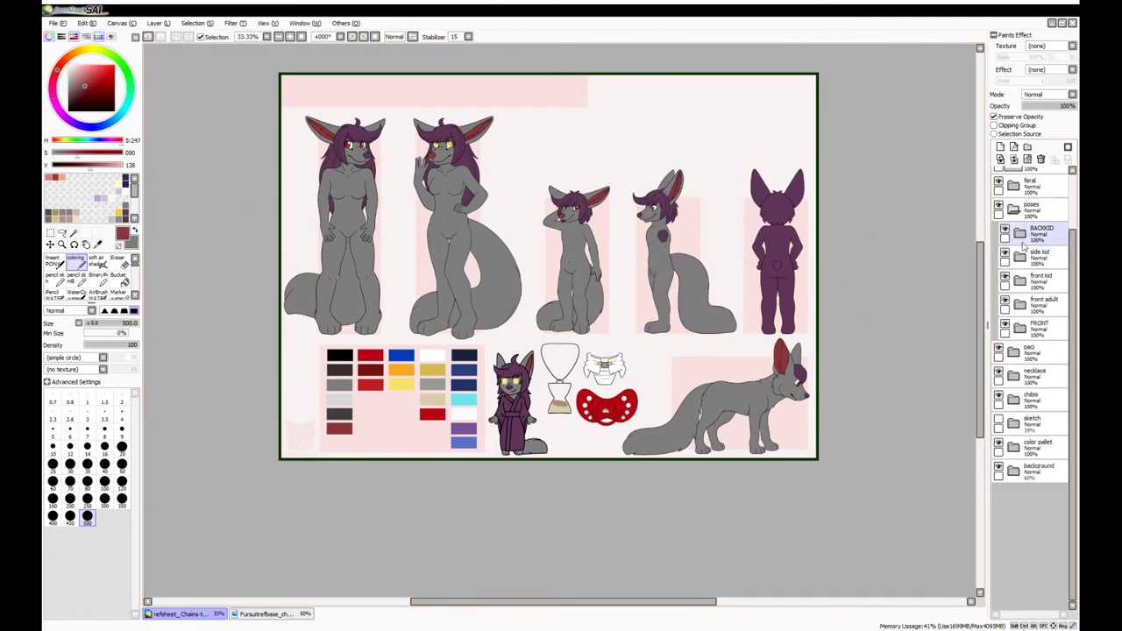
pyautogui.click(263, 614)
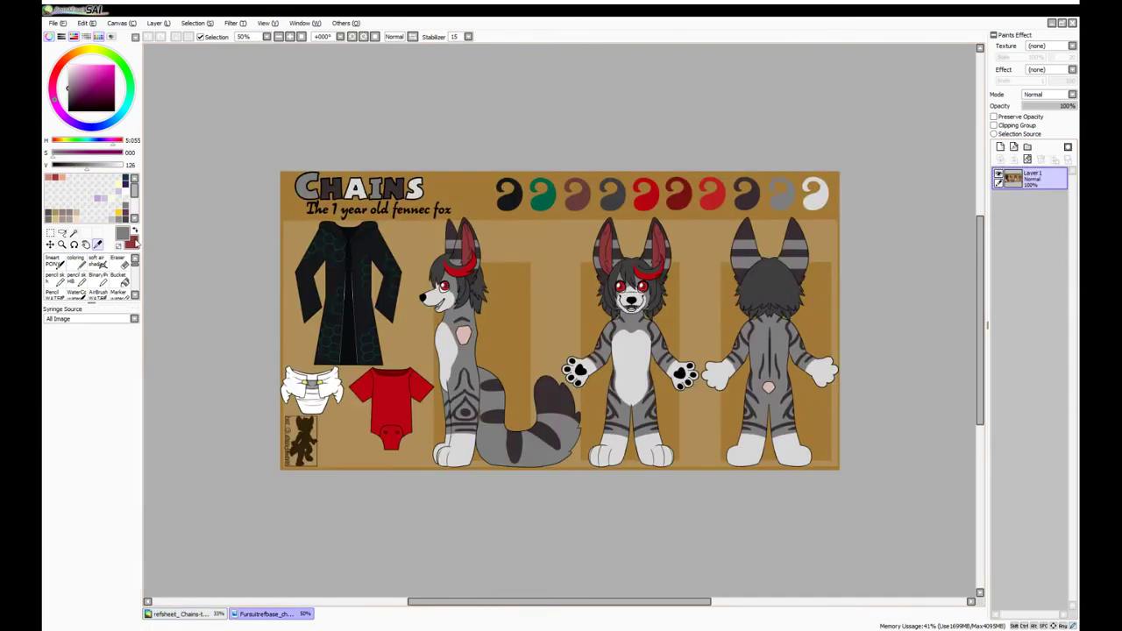
# On the fennec sheet, repaint the Adult and Goddess hair black with a smaller colouring brush
pyautogui.click(179, 614)
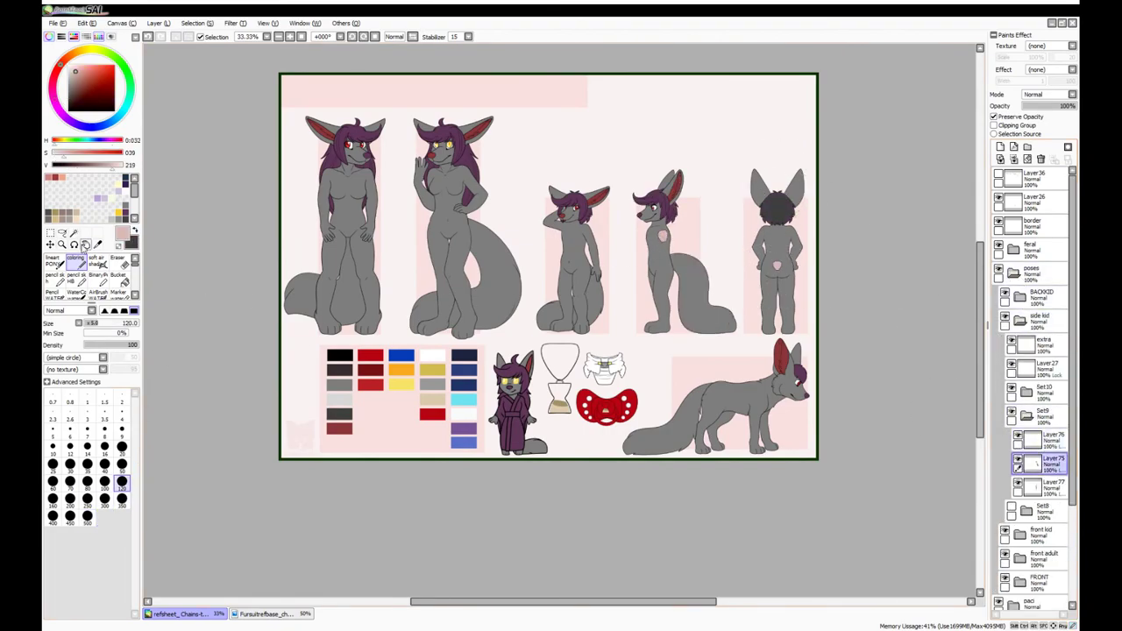
pyautogui.scroll(3, 662, 186)
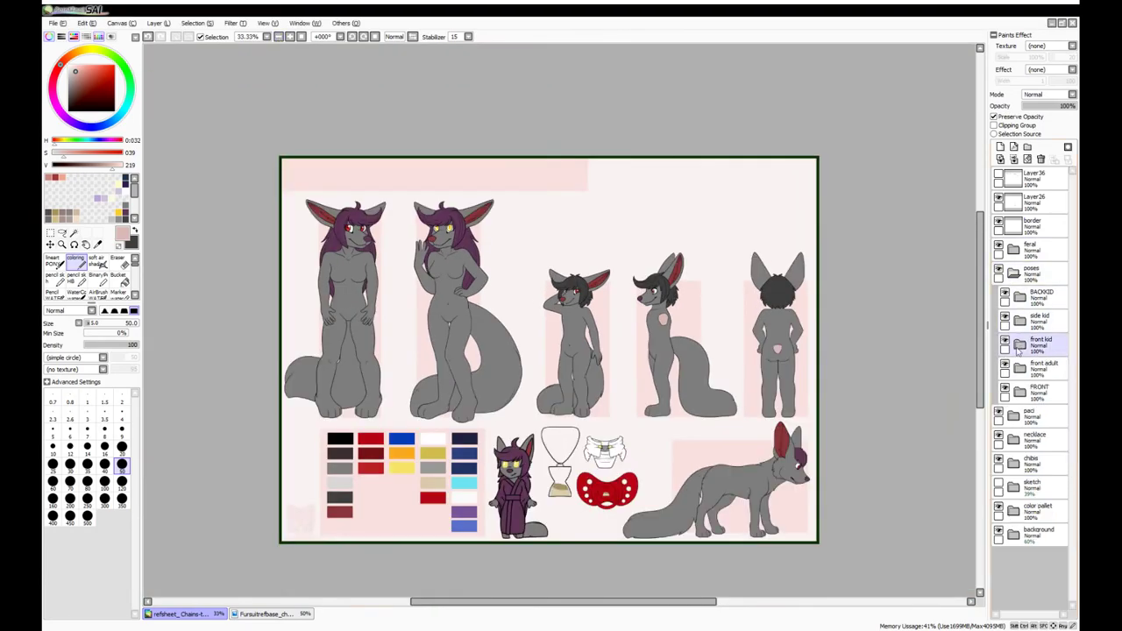
pyautogui.click(1043, 532)
pyautogui.keyDown('alt'); pyautogui.click(430, 206); pyautogui.keyUp('alt')
pyautogui.press('[')
pyautogui.press('[')
pyautogui.press('[')
pyautogui.press('[')
pyautogui.press('[')
pyautogui.press('[')
pyautogui.press('[')
pyautogui.press('[')
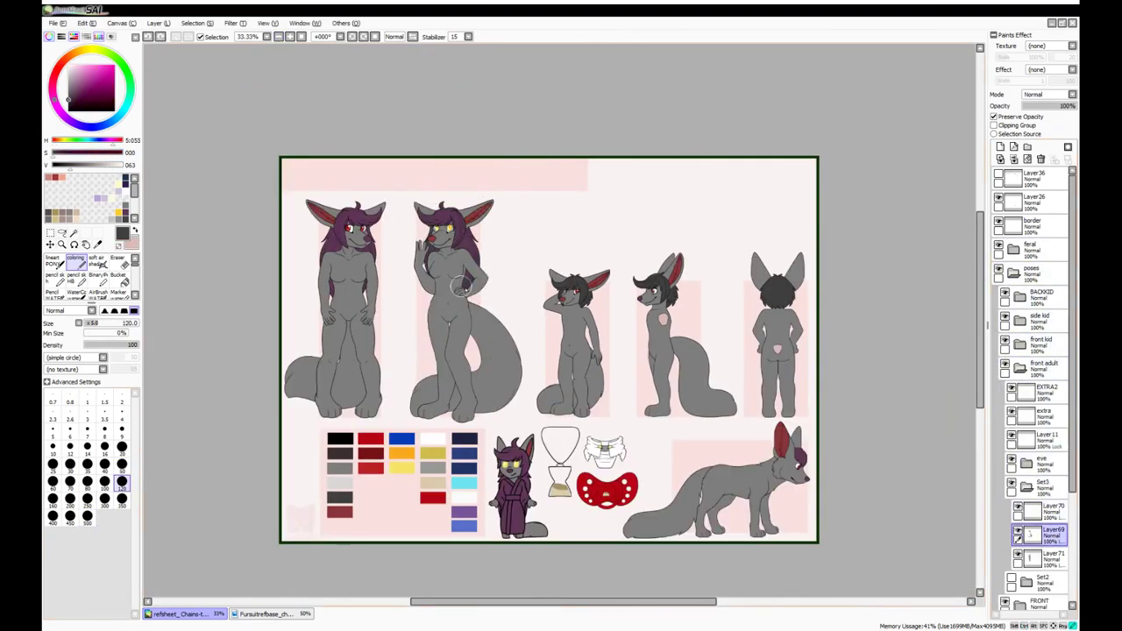
pyautogui.scroll(3, 422, 247)
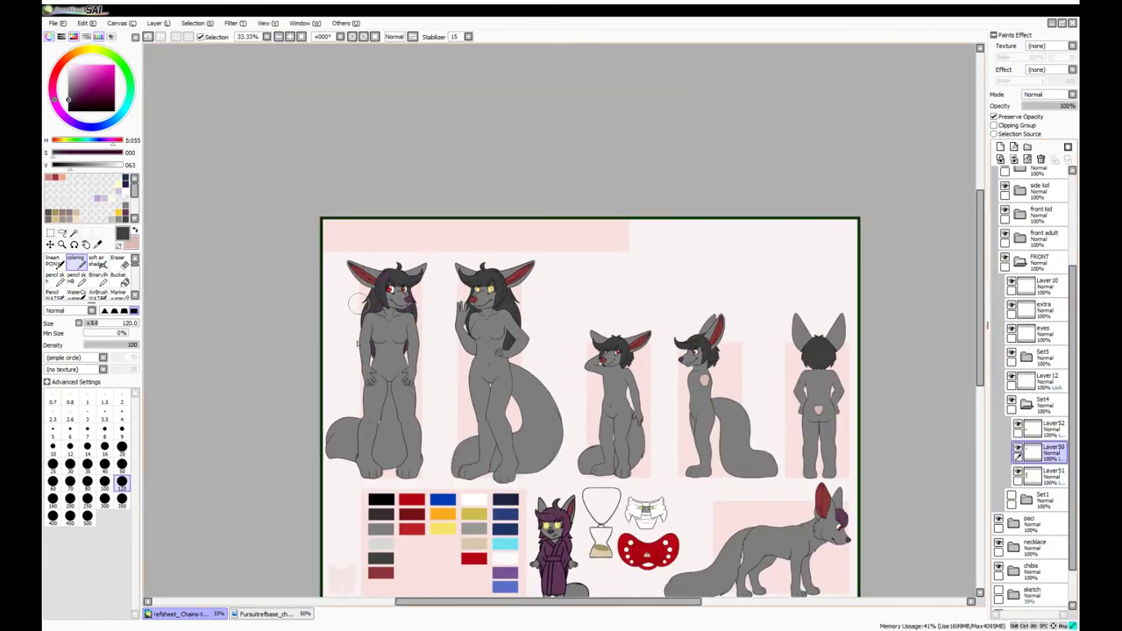
pyautogui.click(1006, 301)
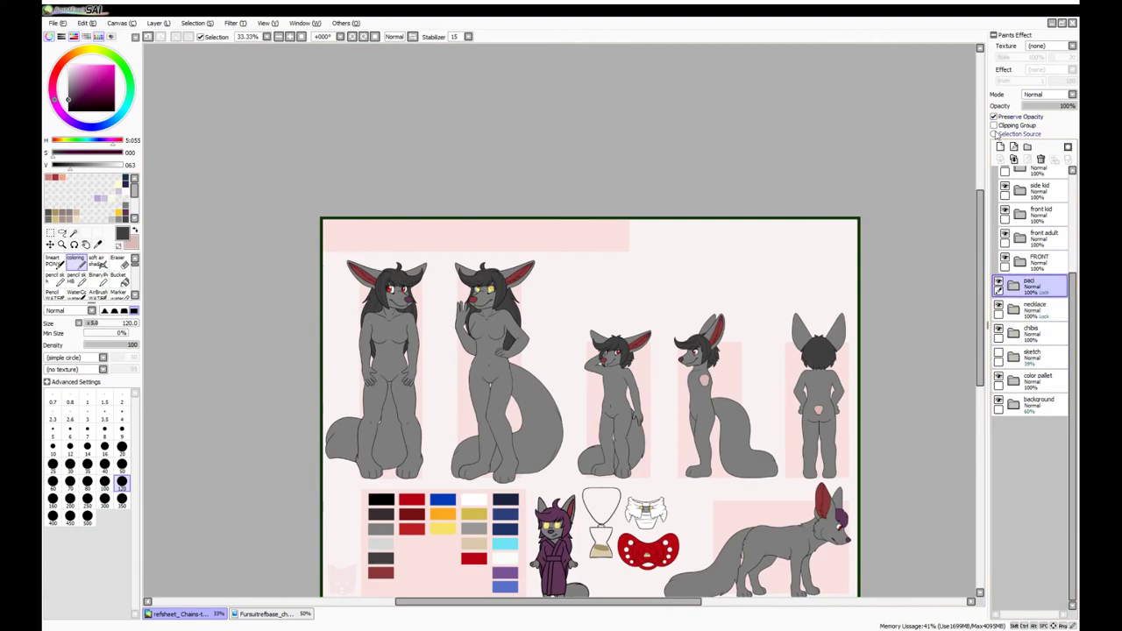
pyautogui.click(1013, 333)
# Repaint the robed chibi's hair black on Layer84
pyautogui.click(1017, 498)
pyautogui.click(1011, 498)
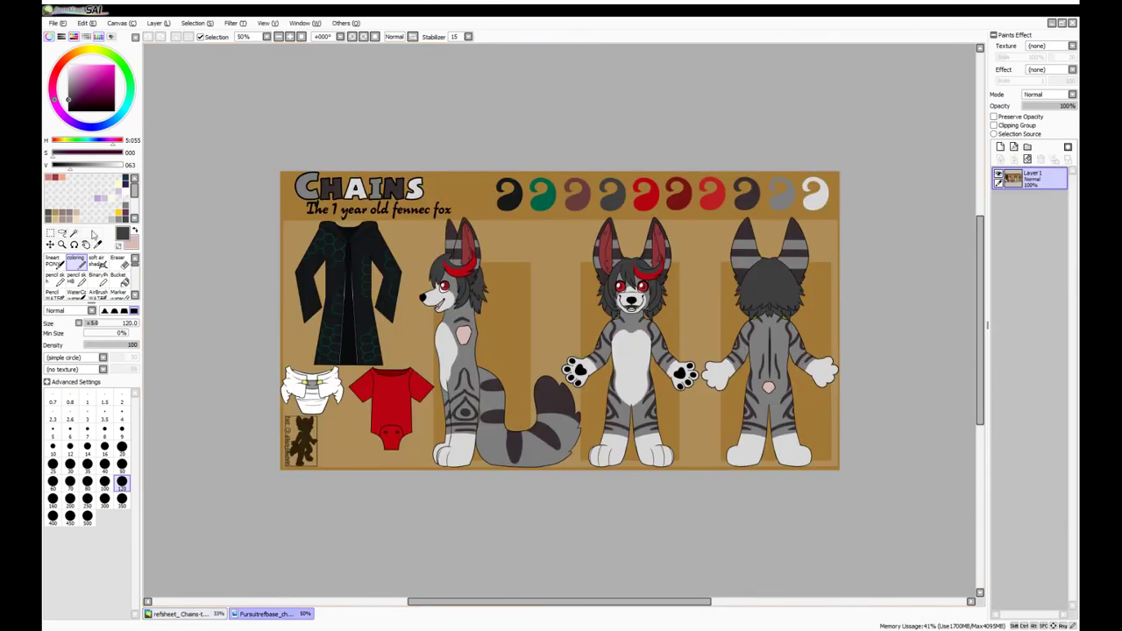
# Compare against the Chains reference and inspect the chibi's hair up close
pyautogui.click(265, 614)
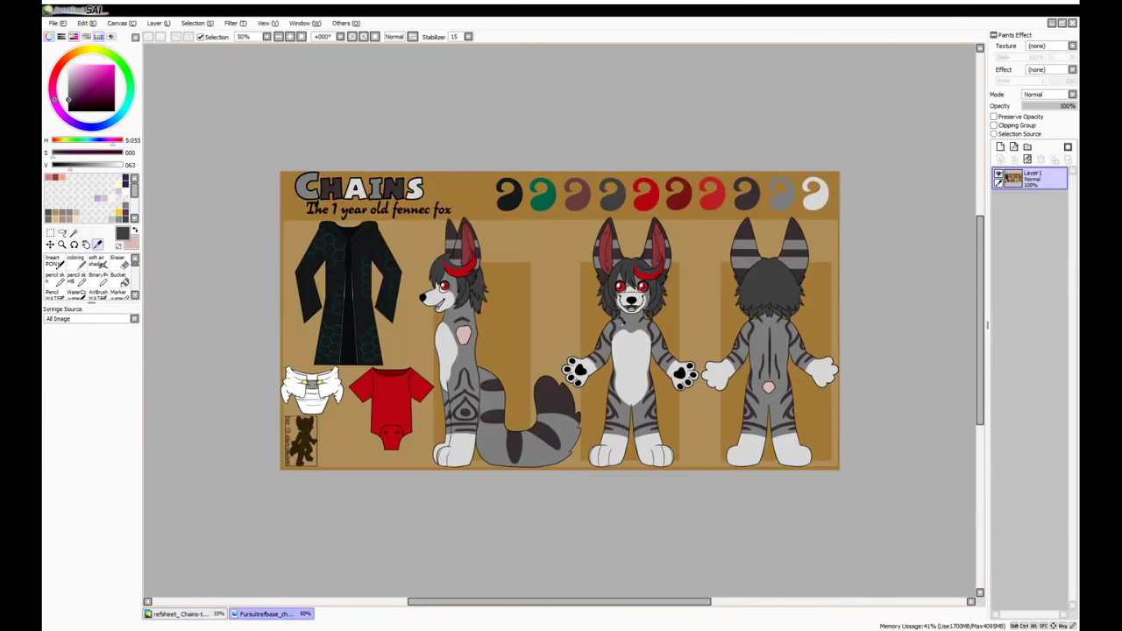
pyautogui.click(180, 614)
pyautogui.click(1043, 501)
pyautogui.click(289, 36)
pyautogui.click(290, 36)
pyautogui.click(289, 36)
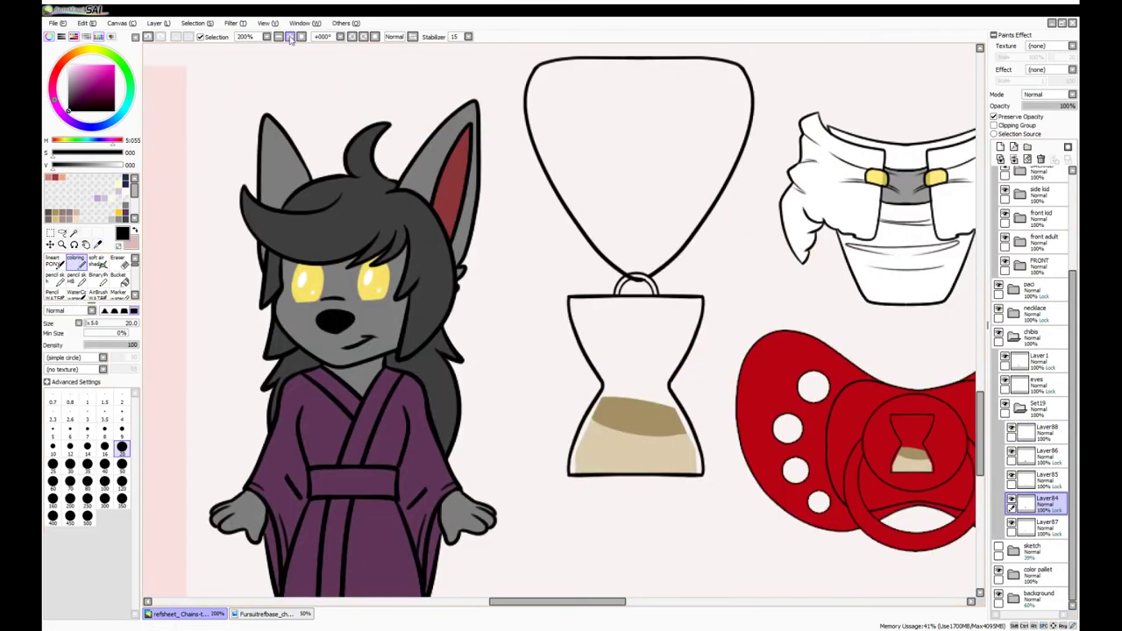
pyautogui.click(278, 36)
pyautogui.click(277, 36)
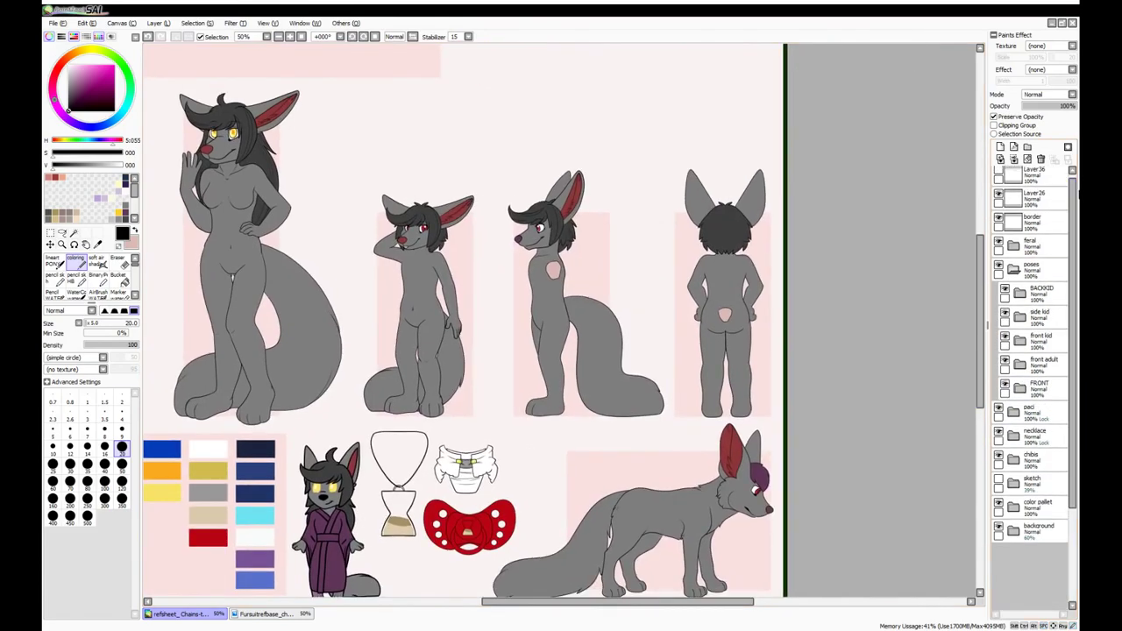
pyautogui.scroll(2, 707, 321)
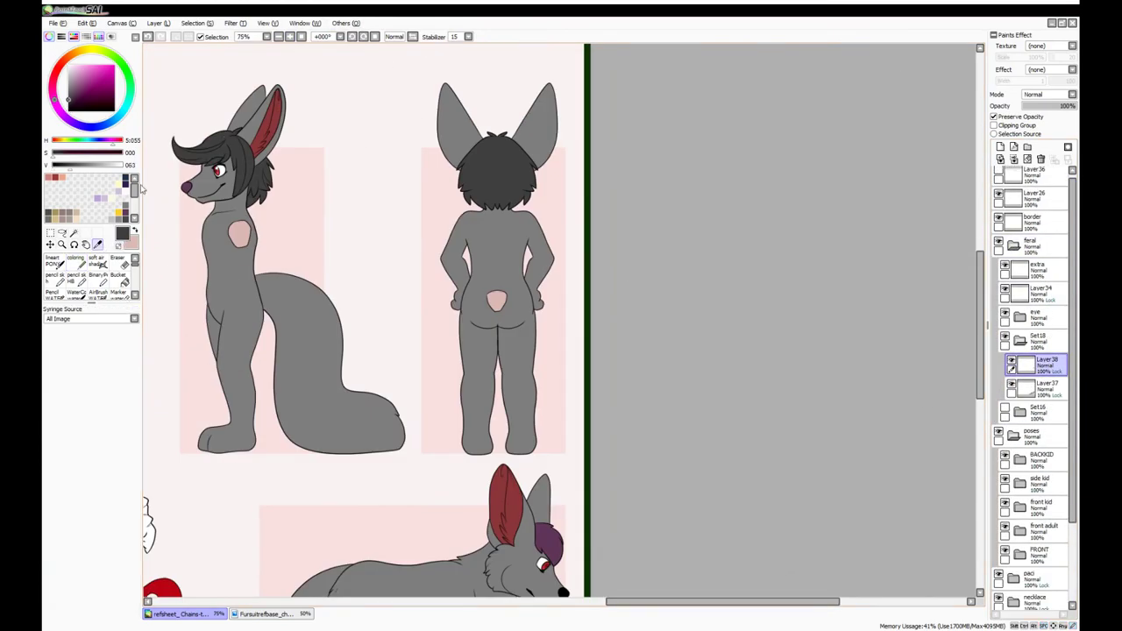
pyautogui.scroll(-3, 561, 321)
# Paint the Adult and Goddess noses black, recolour the border pale pink, and restore the title labels
pyautogui.click(278, 35)
pyautogui.click(1021, 247)
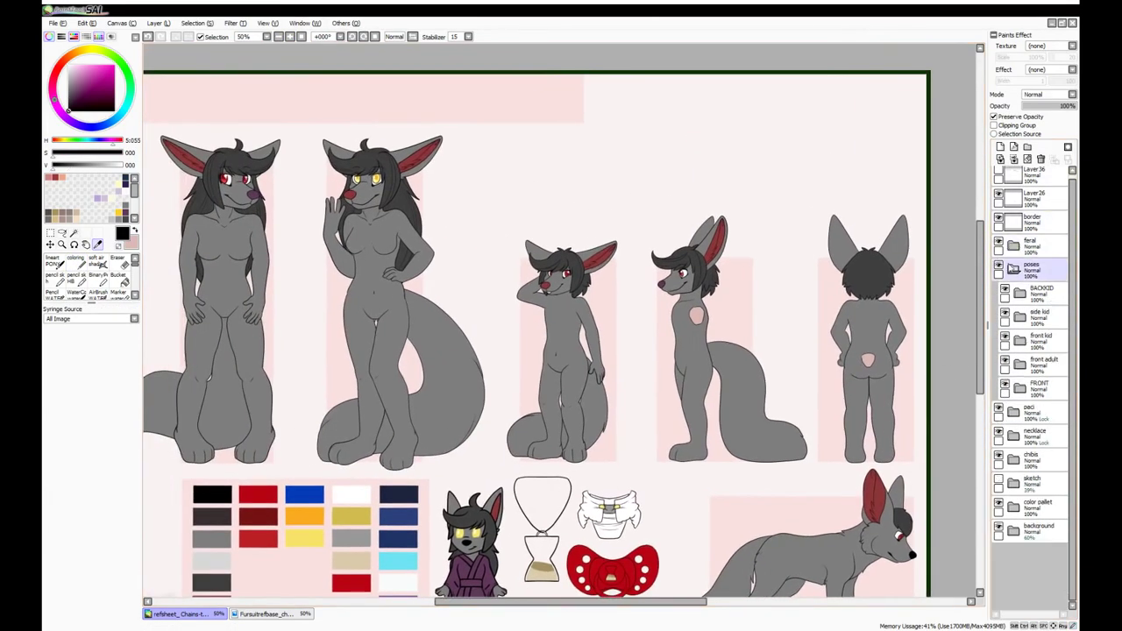
pyautogui.click(1020, 340)
pyautogui.click(1024, 458)
pyautogui.press('b')
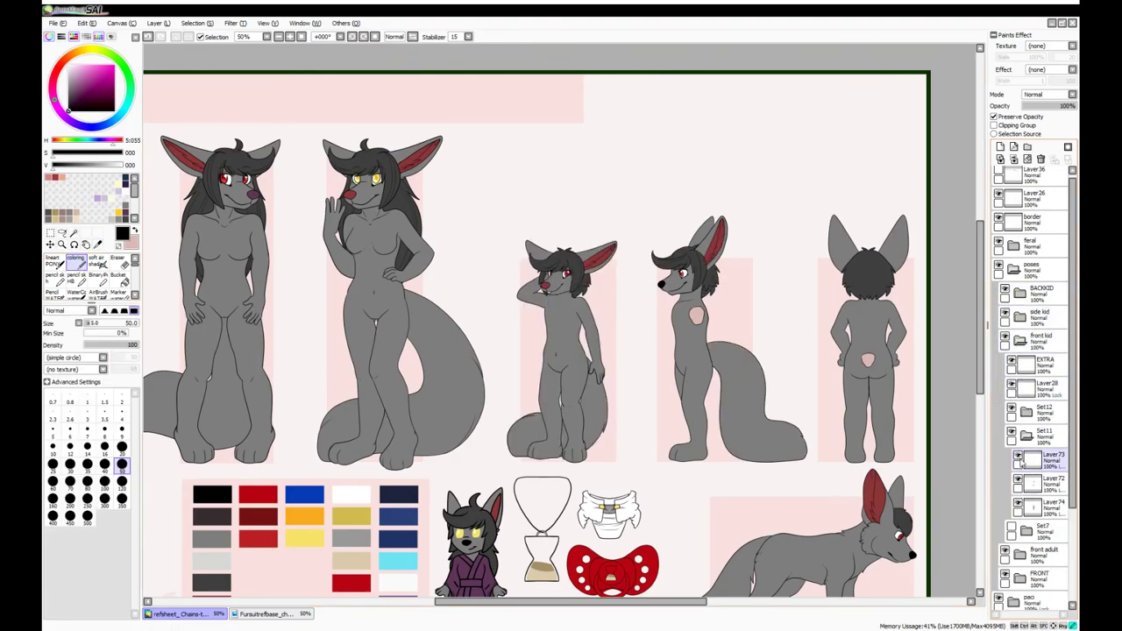
pyautogui.scroll(3, 526, 219)
pyautogui.scroll(-2, 490, 263)
pyautogui.moveTo(526, 274); pyautogui.dragTo(538, 280)
pyautogui.moveTo(377, 273)
pyautogui.mouseDown()
pyautogui.moveTo(476, 489)
pyautogui.moveTo(333, 368)
pyautogui.moveTo(771, 438)
pyautogui.mouseUp()
pyautogui.scroll(-3, 418, 307)
pyautogui.keyDown('alt'); pyautogui.click(340, 258); pyautogui.keyUp('alt')
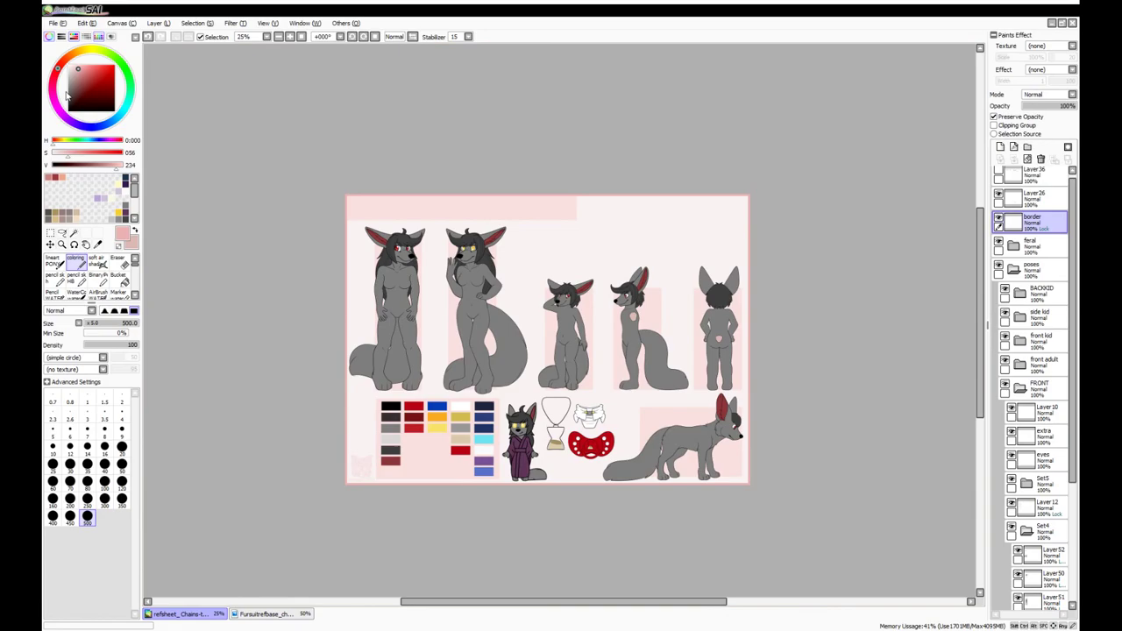
pyautogui.hotkey('ctrl', 'z')
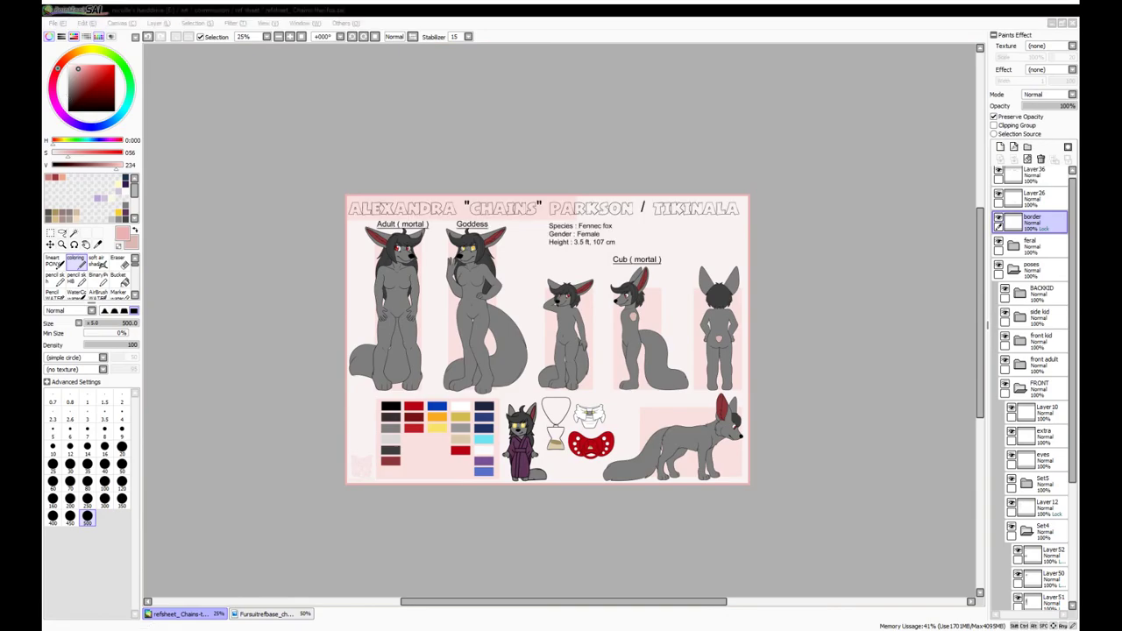